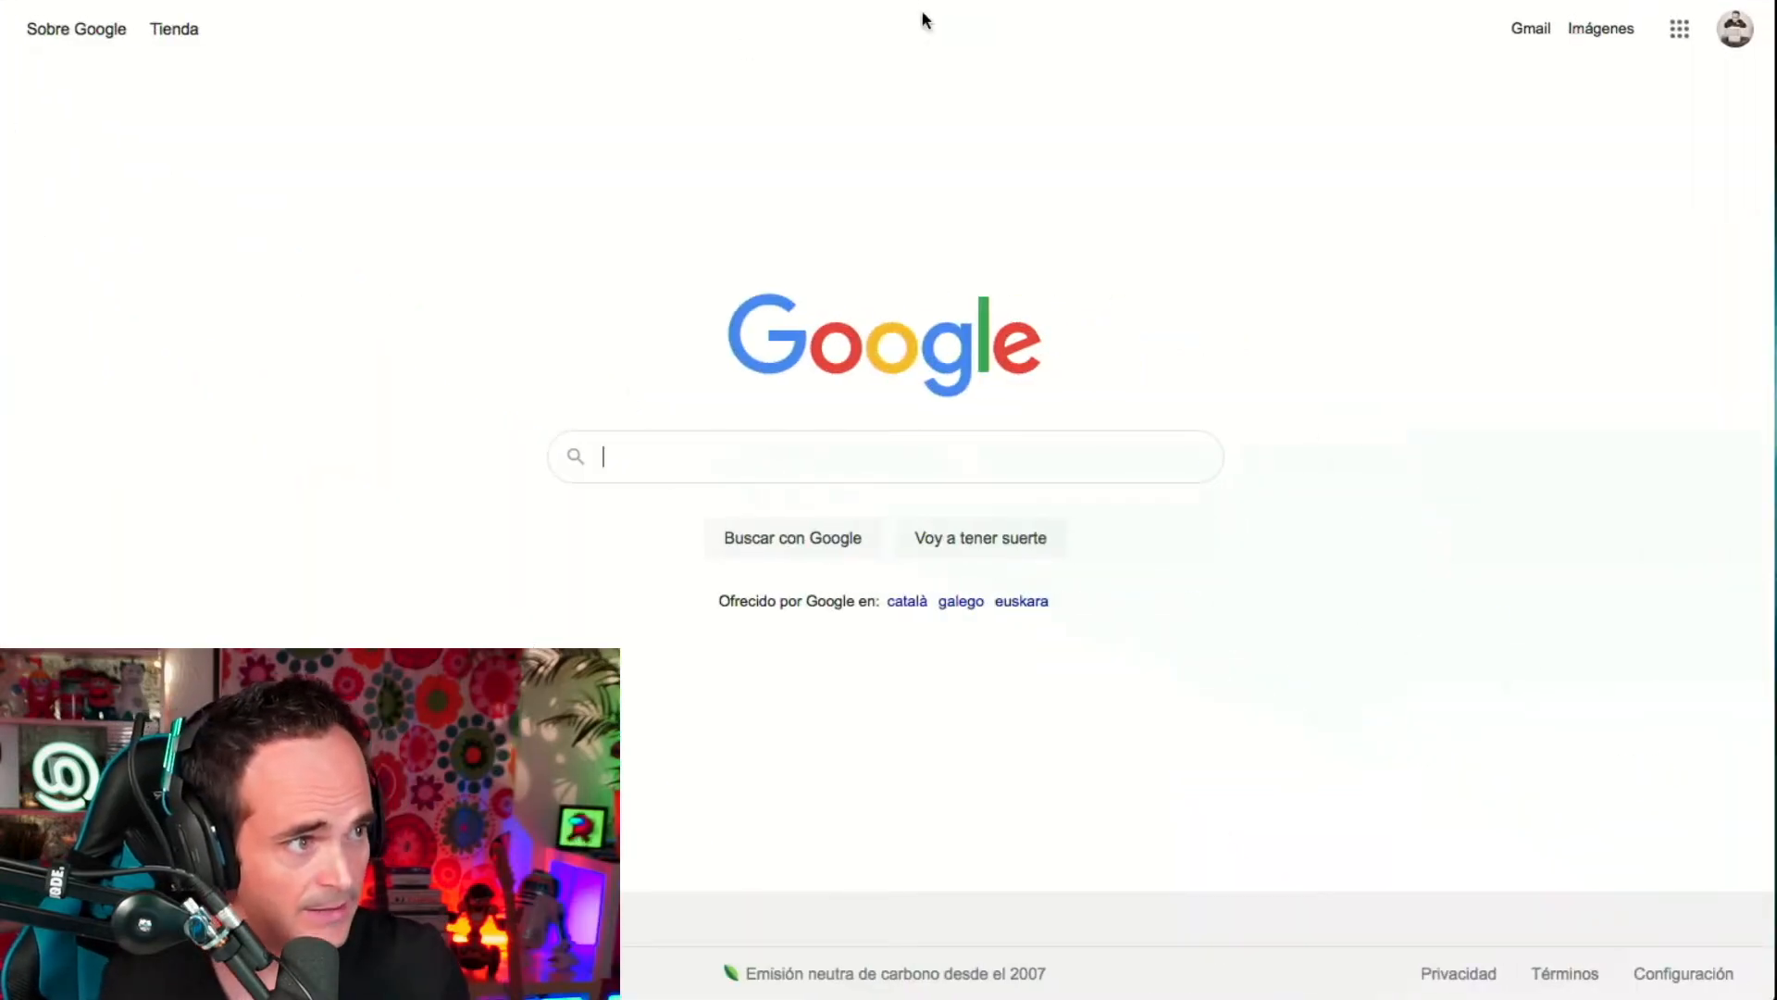
# - Go to the BlocksCAD website and open its 3D editor
pyautogui.press('super+l')
pyautogui.write('www.bl')
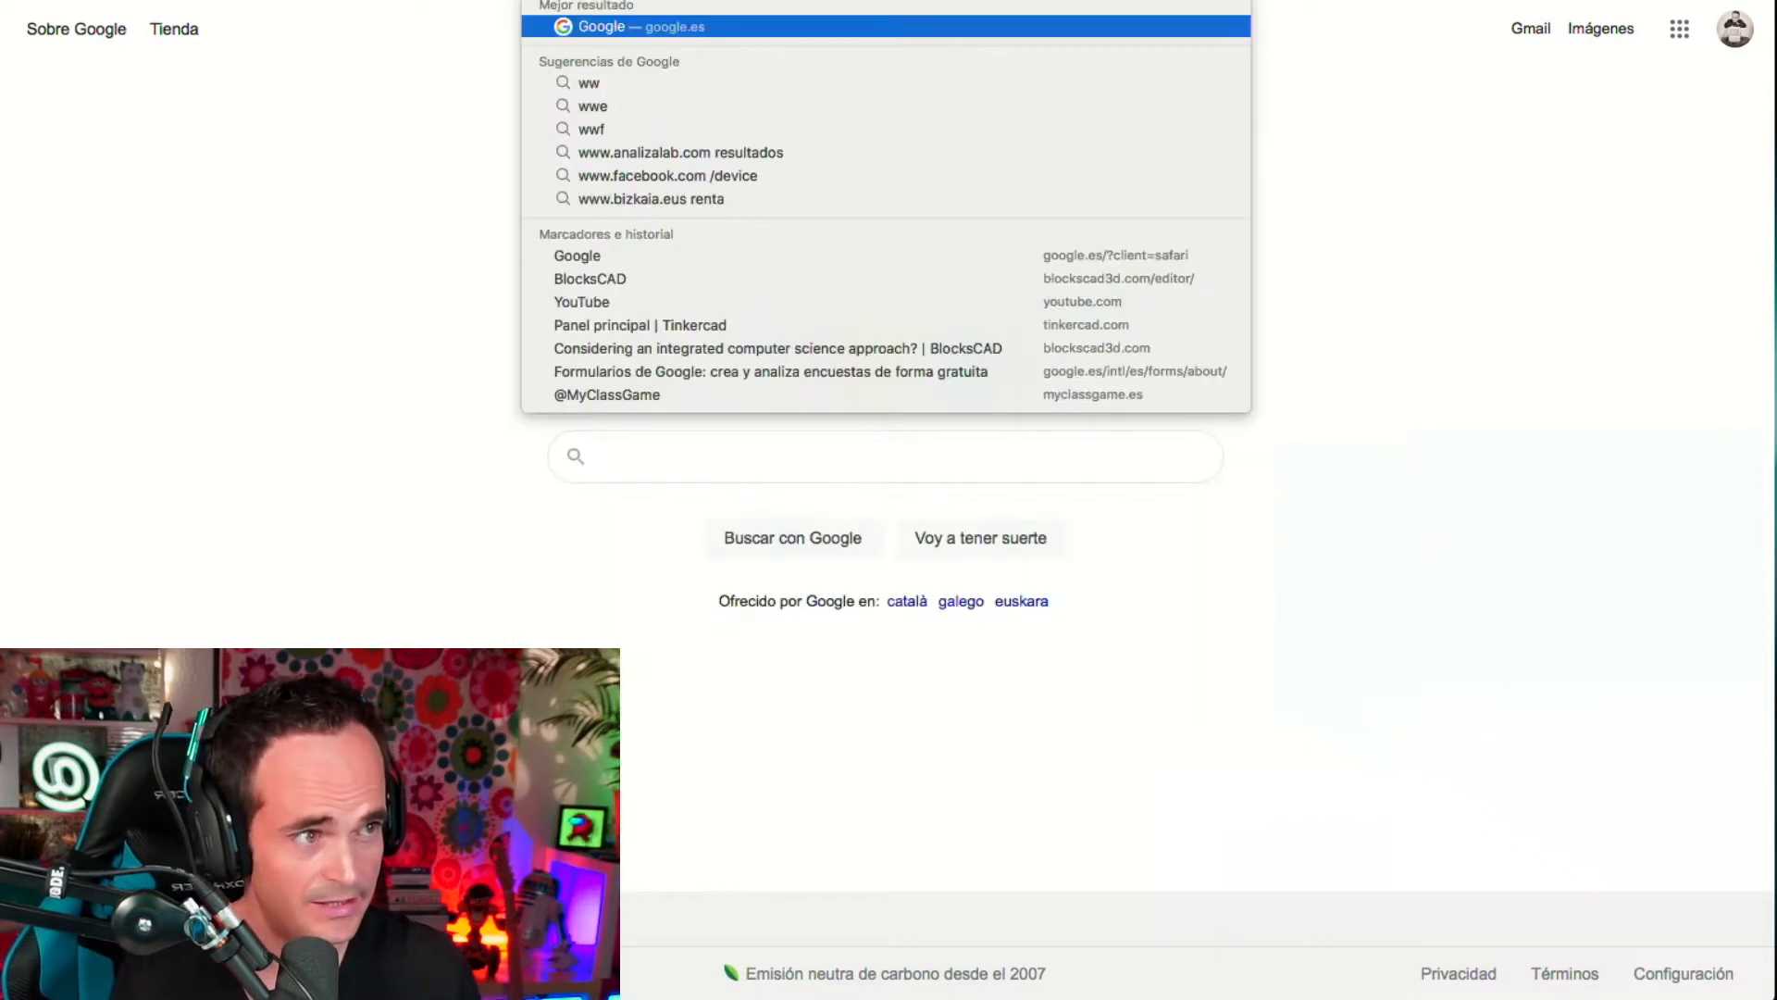
pyautogui.press('Return')
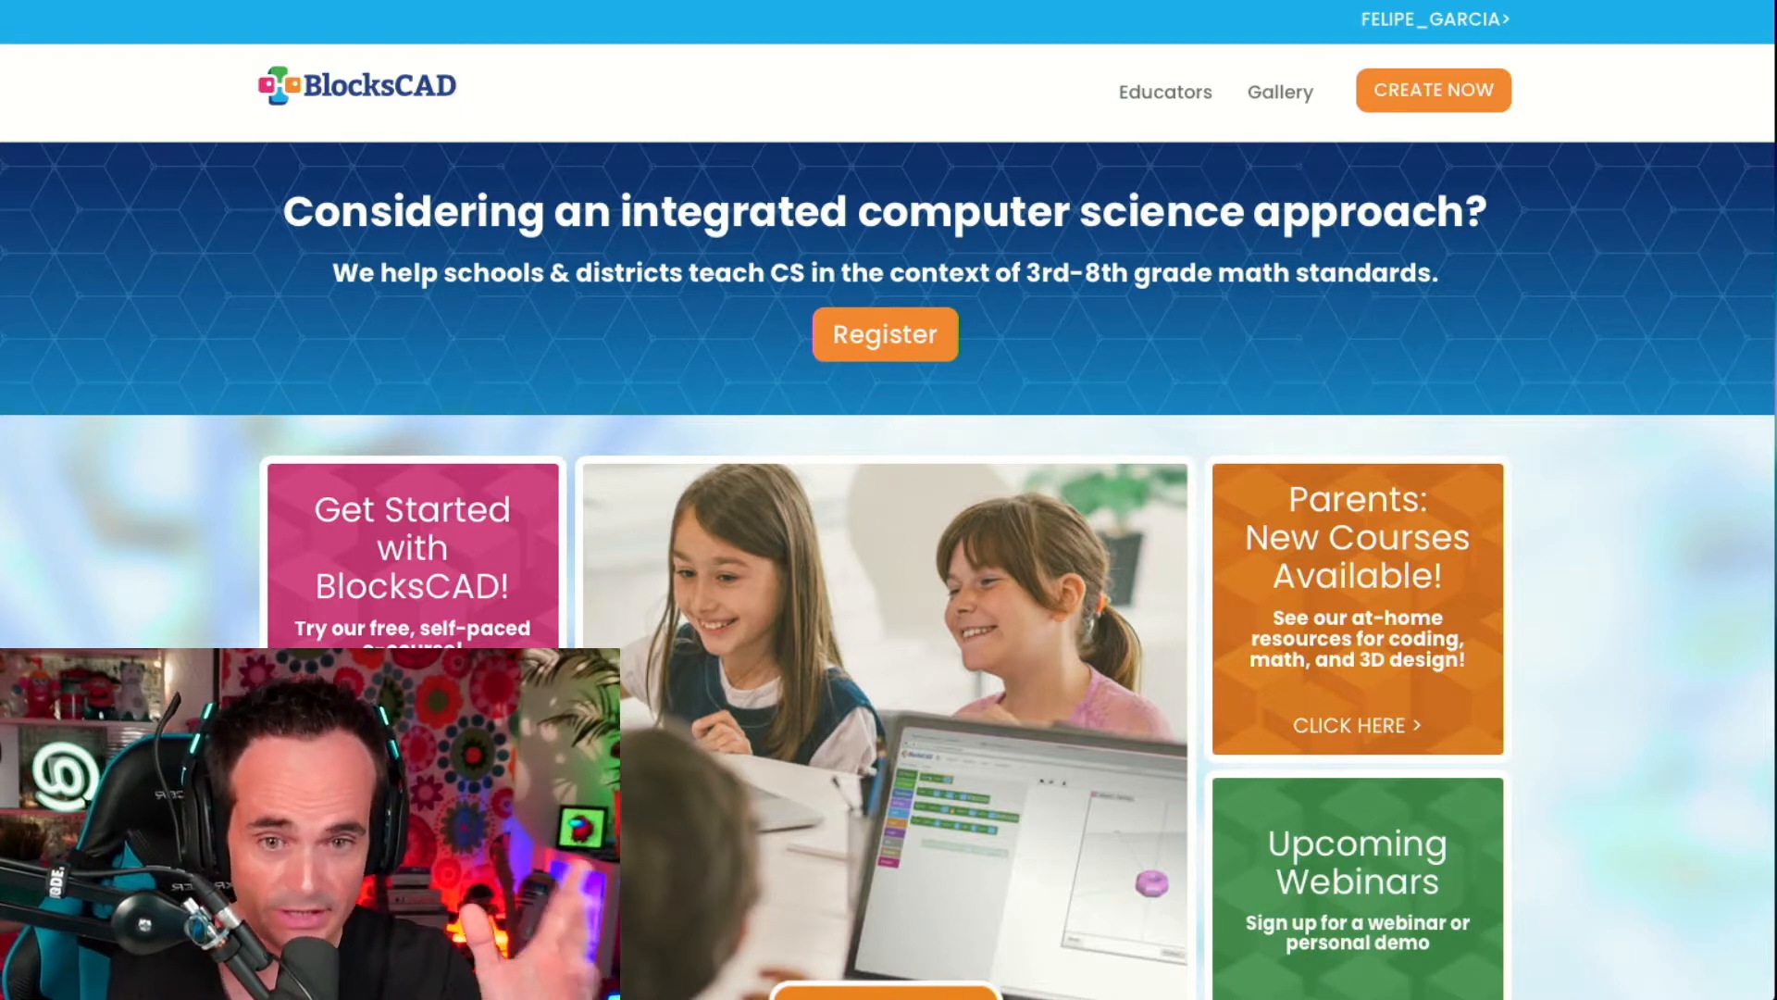
pyautogui.click(1447, 86)
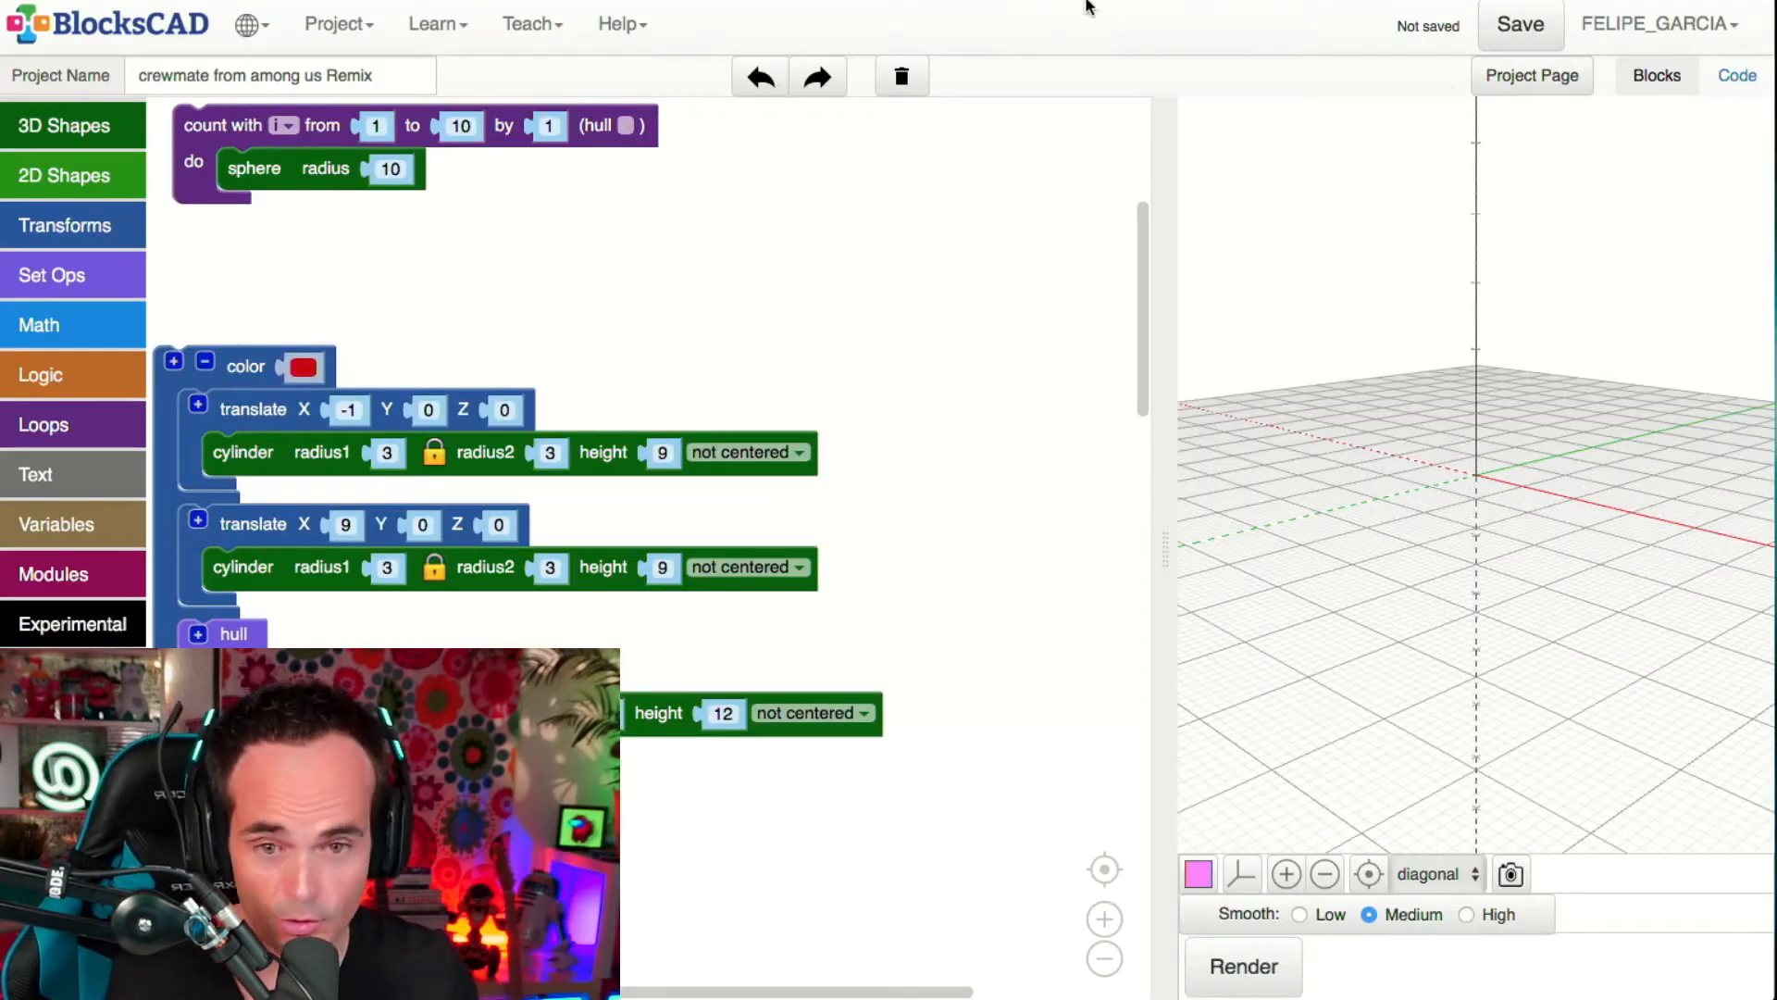
# - Open the list of saved projects and create a new project from it
pyautogui.click(371, 17)
pyautogui.click(403, 69)
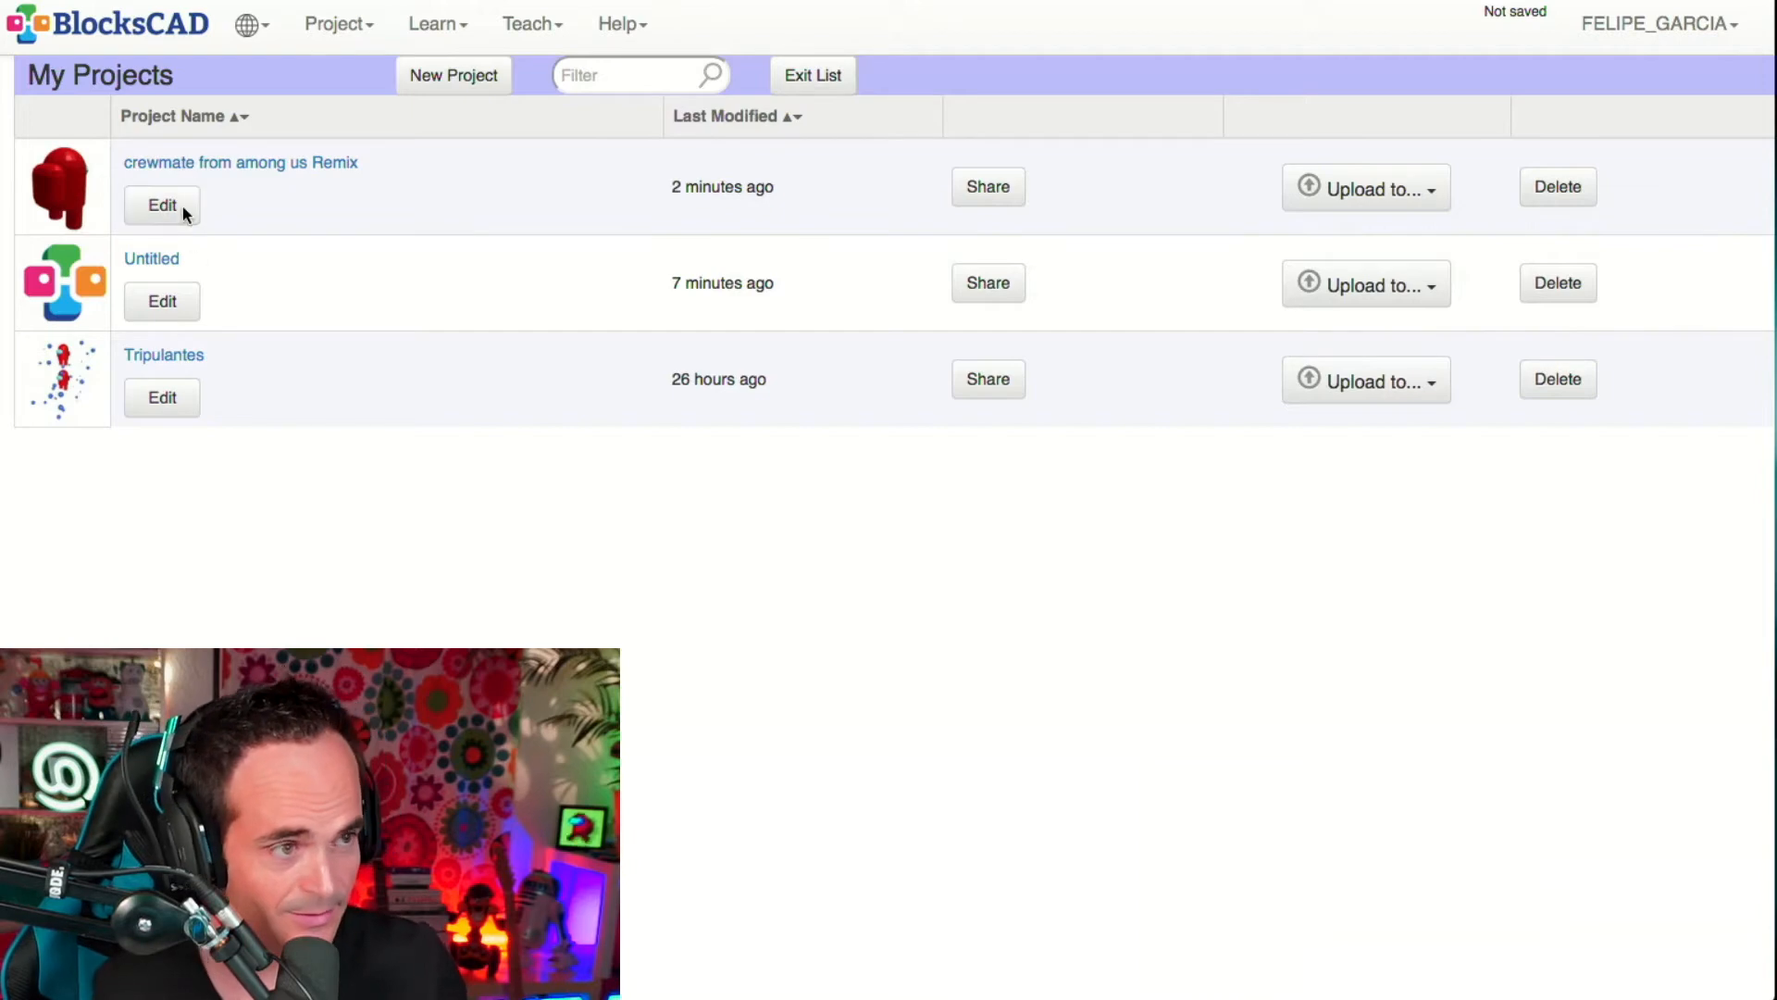
pyautogui.click(435, 75)
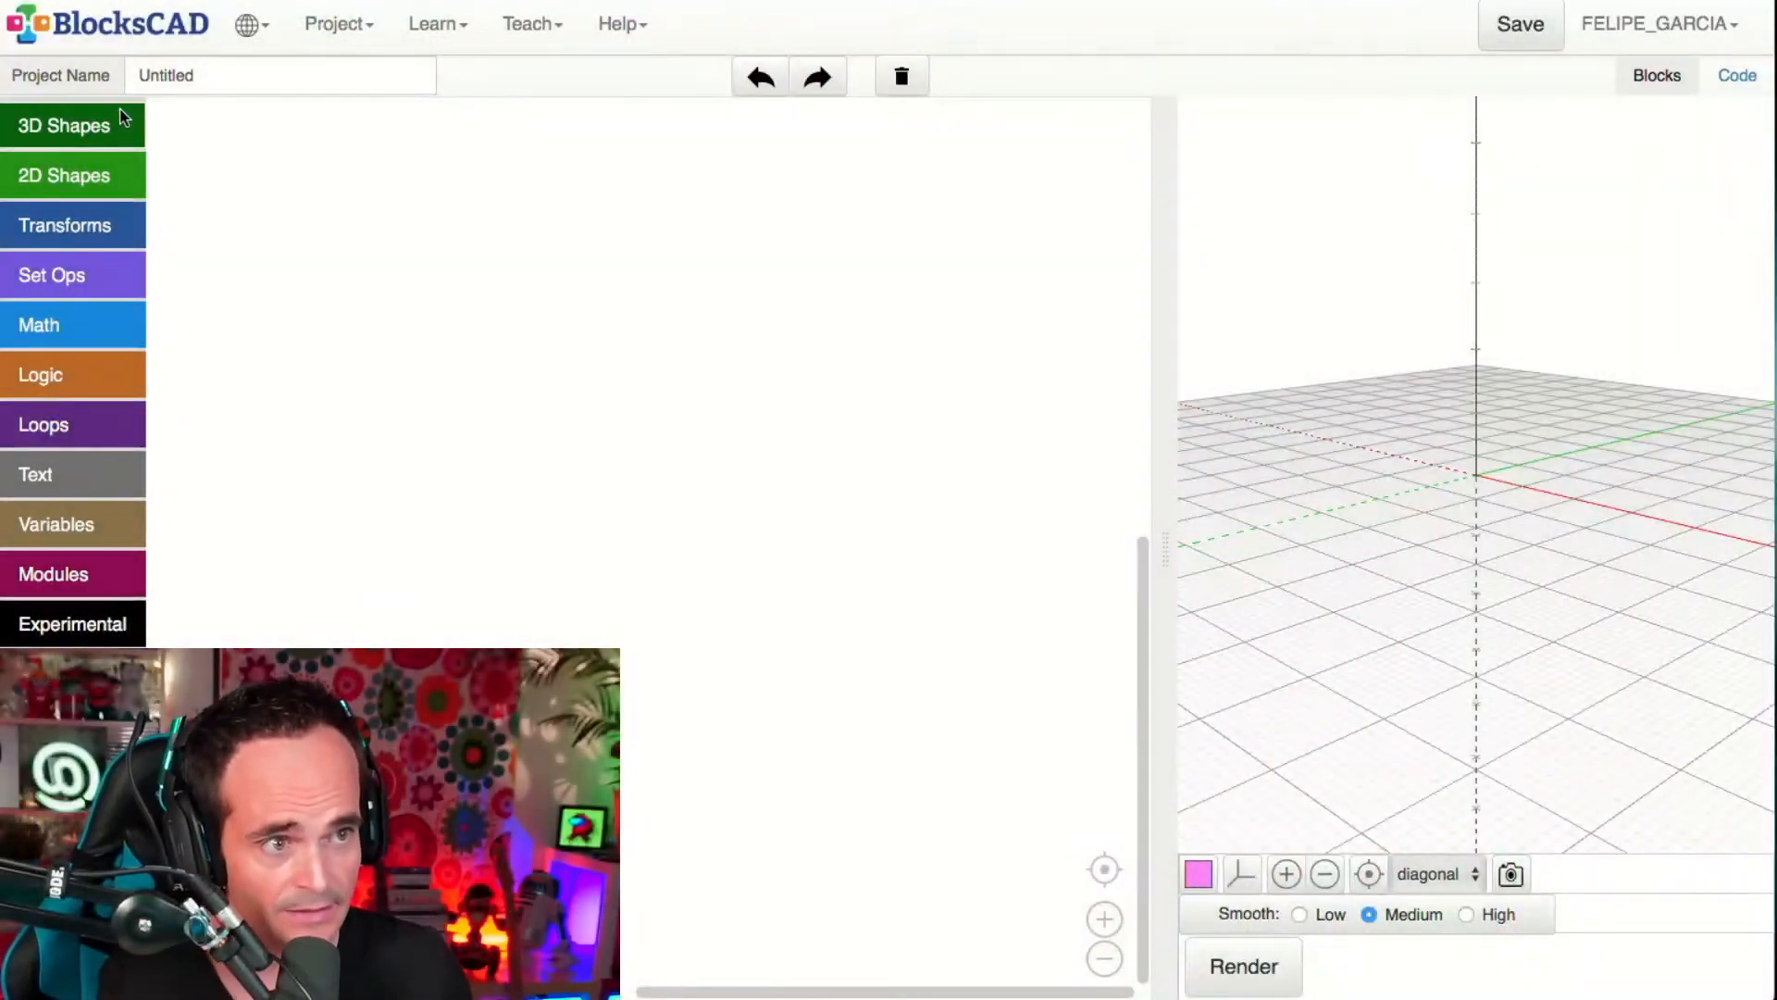
# - Add a cylinder block from the 3D shapes to the empty workspace
pyautogui.click(104, 118)
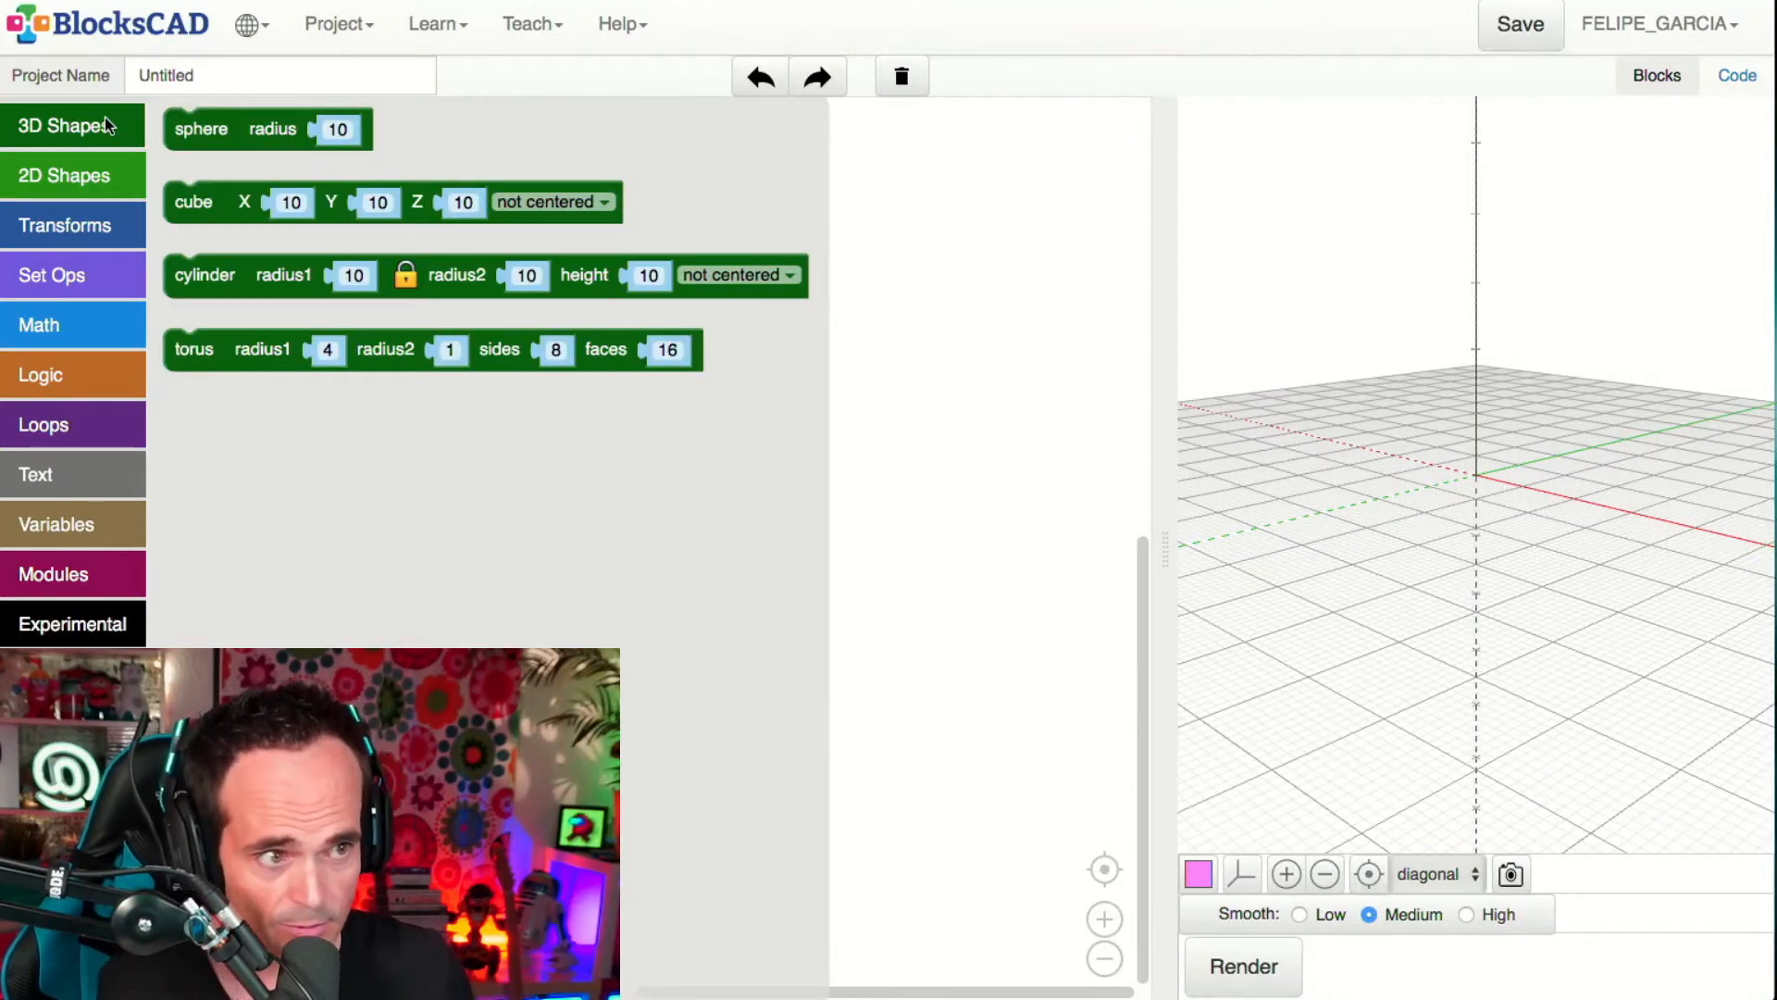
pyautogui.click(219, 267)
pyautogui.moveTo(215, 257); pyautogui.dragTo(408, 428)
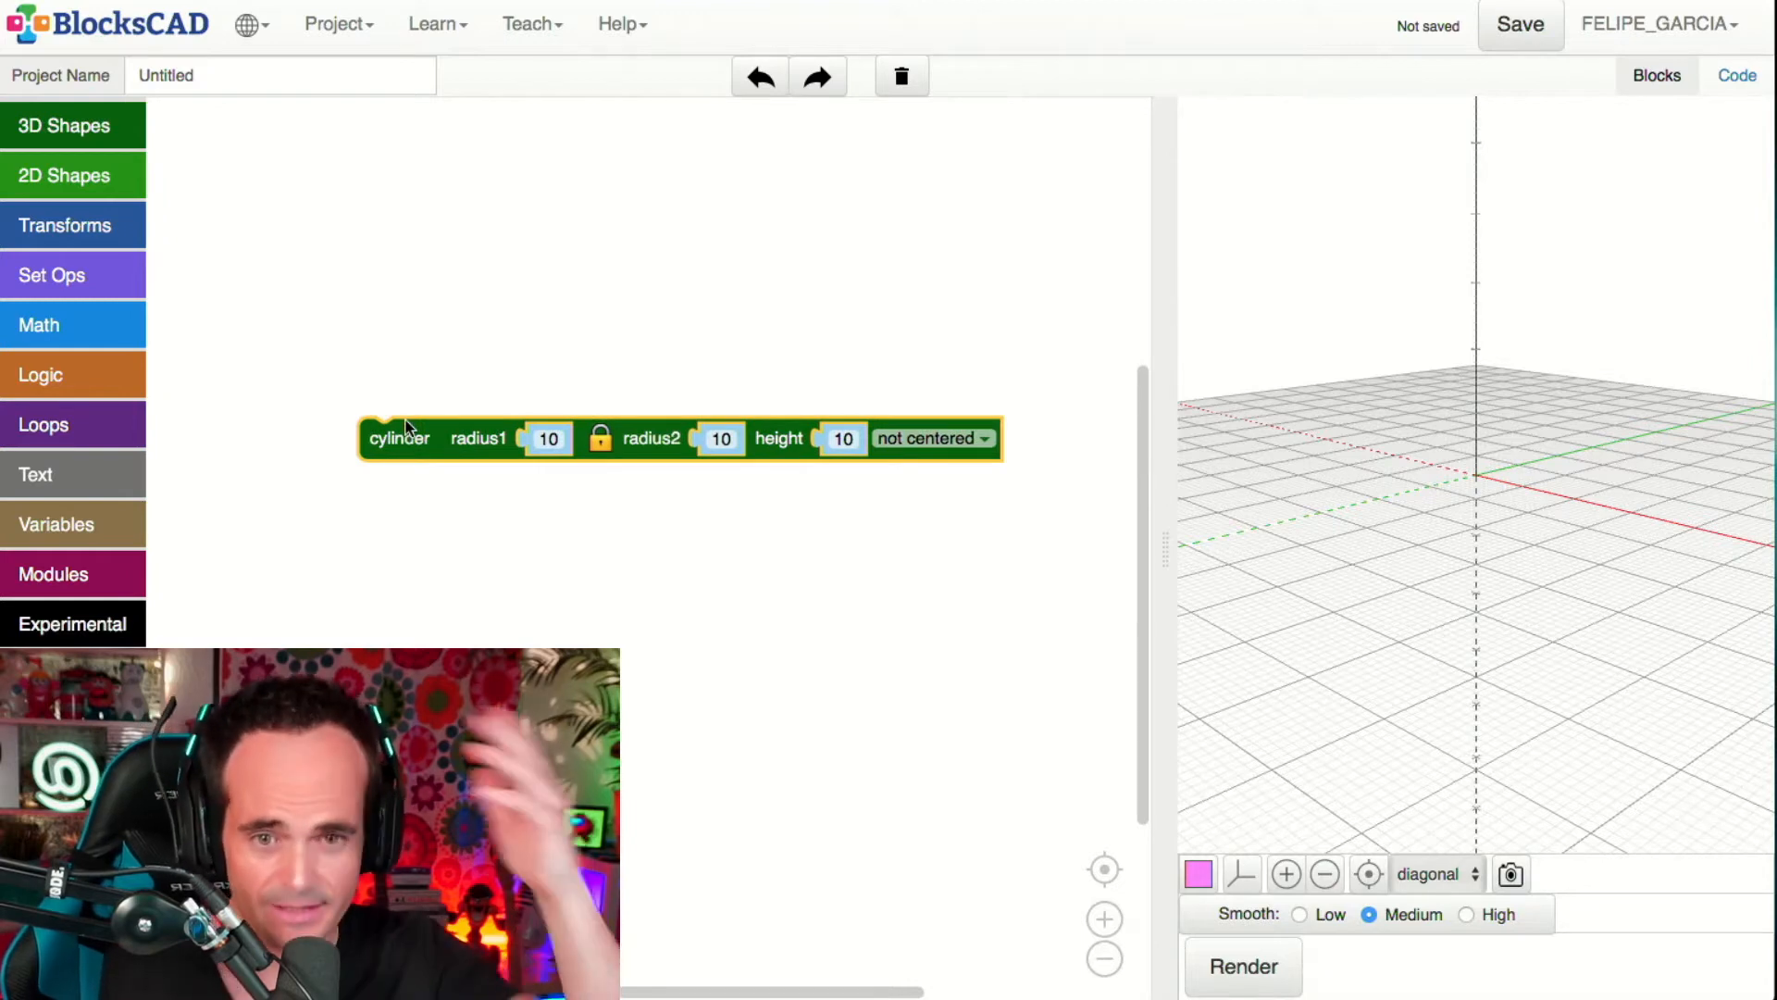
pyautogui.moveTo(407, 426)
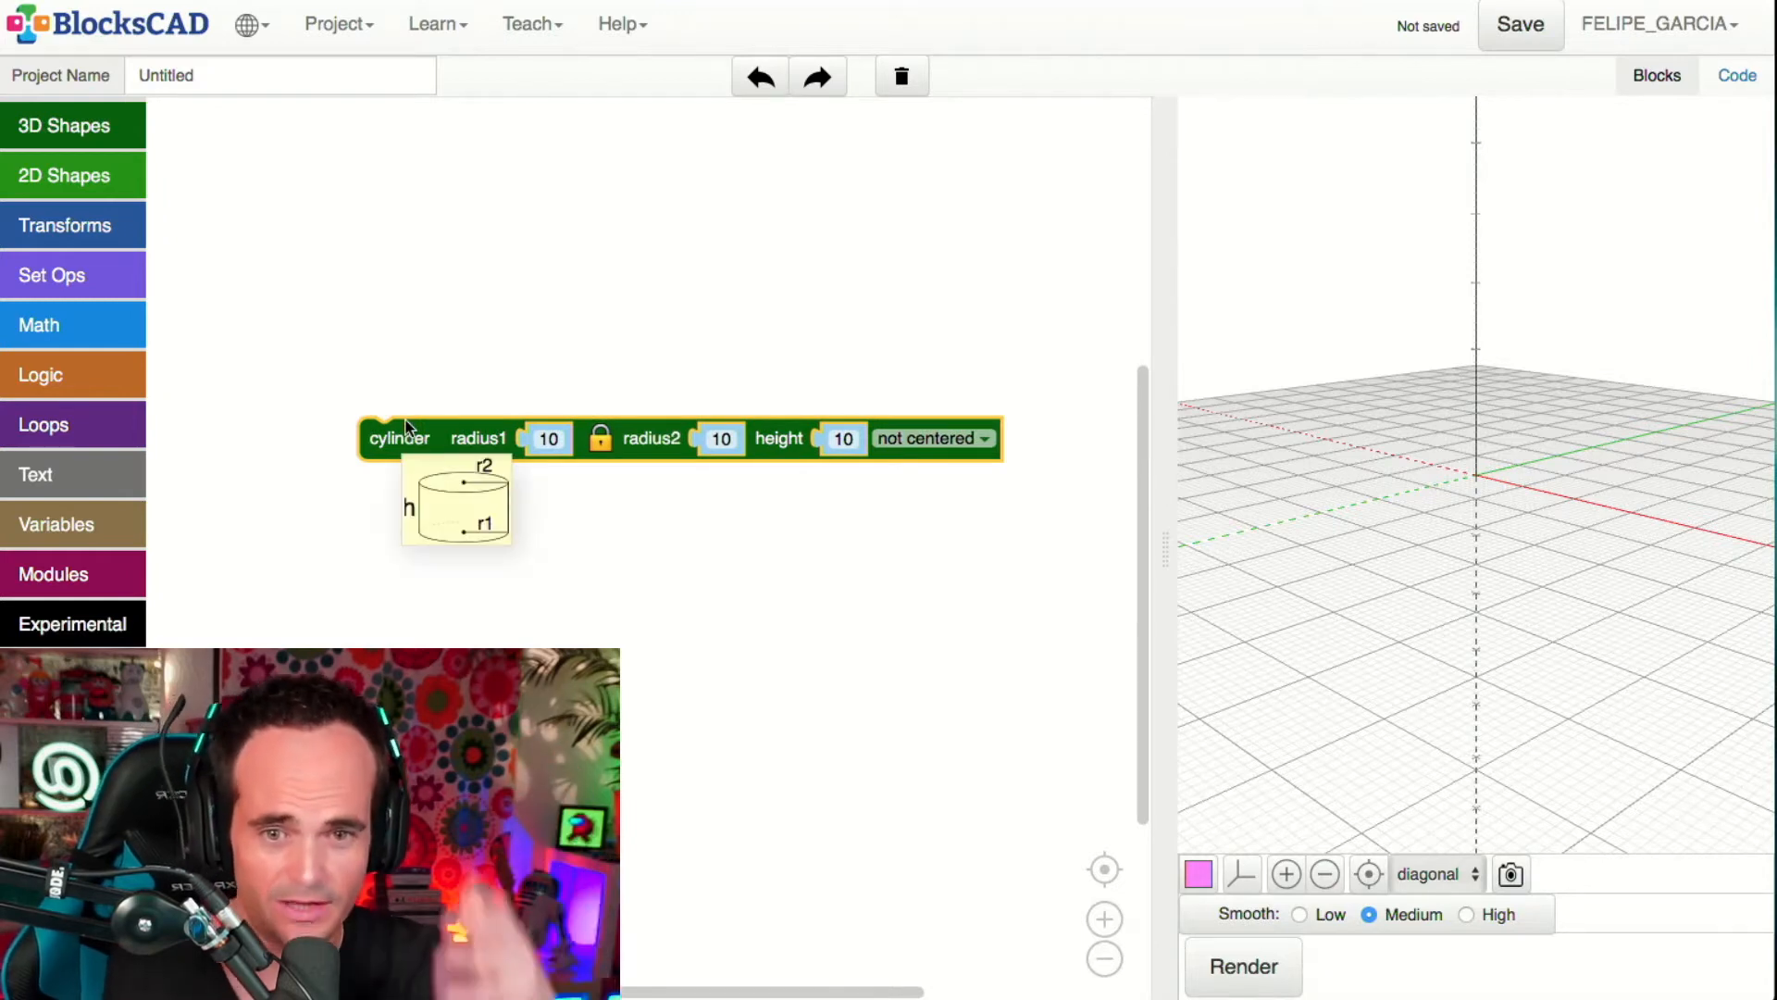
# - Set the cylinder's radius1, radius2 and height to 20, hide the block's comment bubble and render the model
pyautogui.rightClick(555, 437)
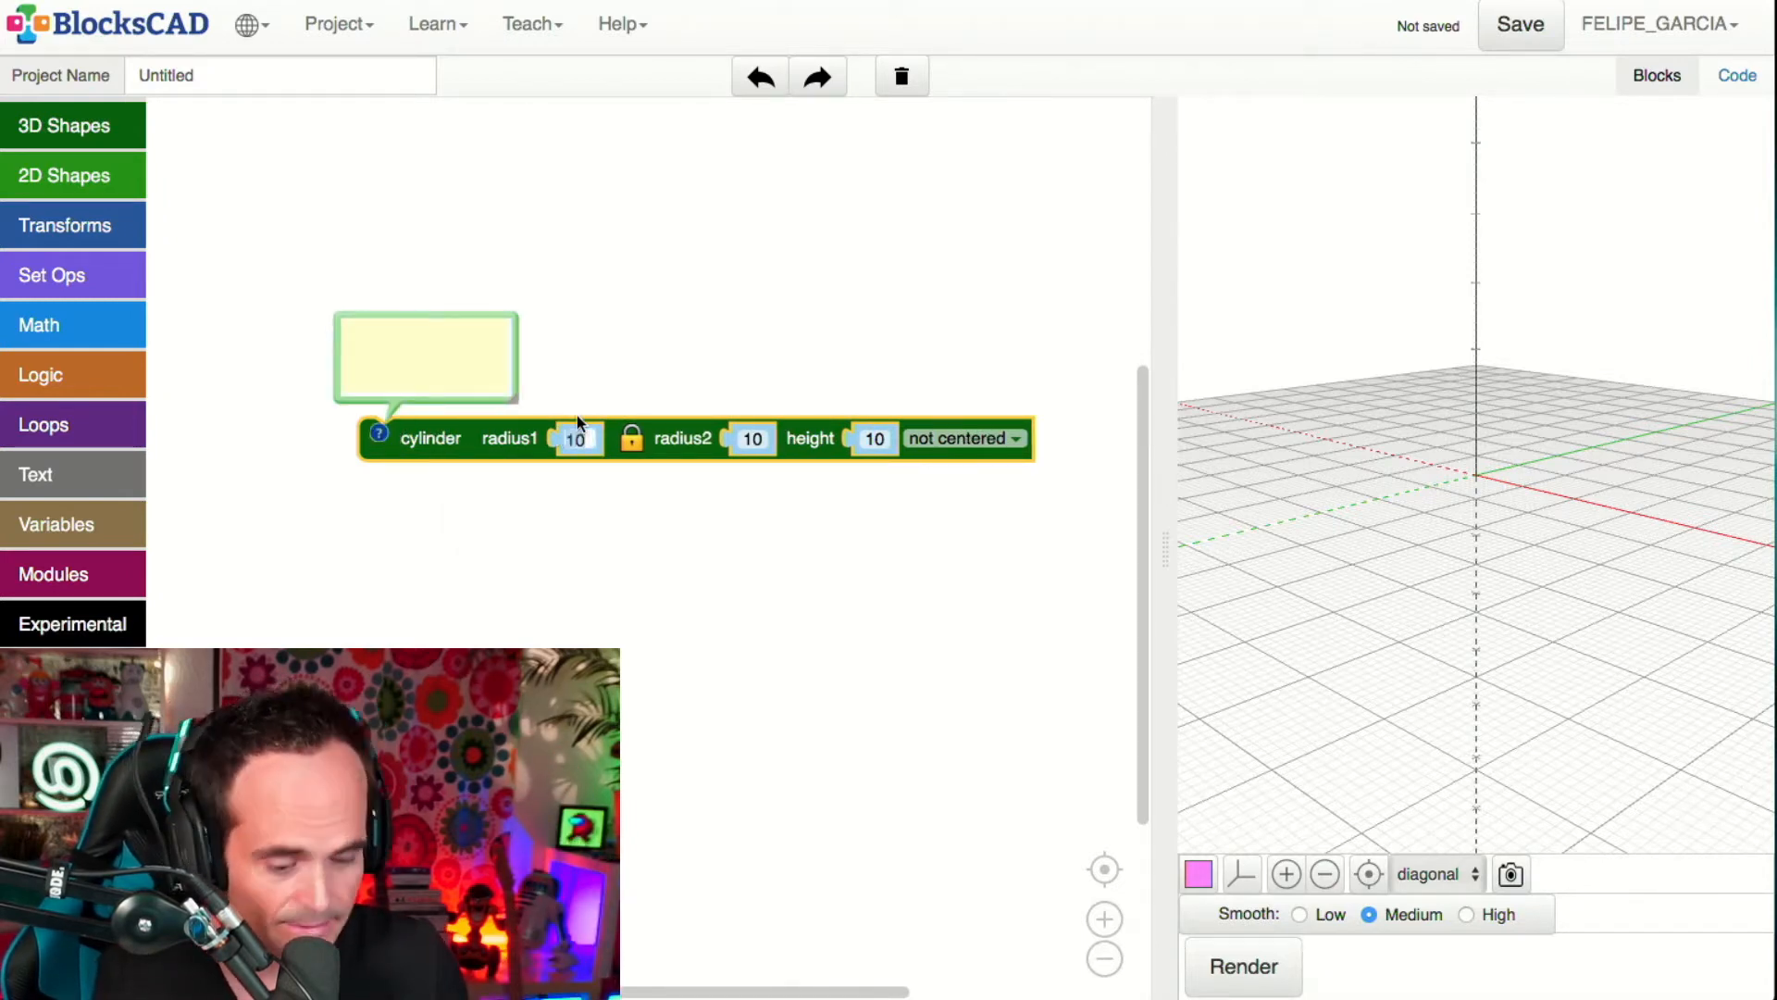
pyautogui.write('20')
pyautogui.press('Return')
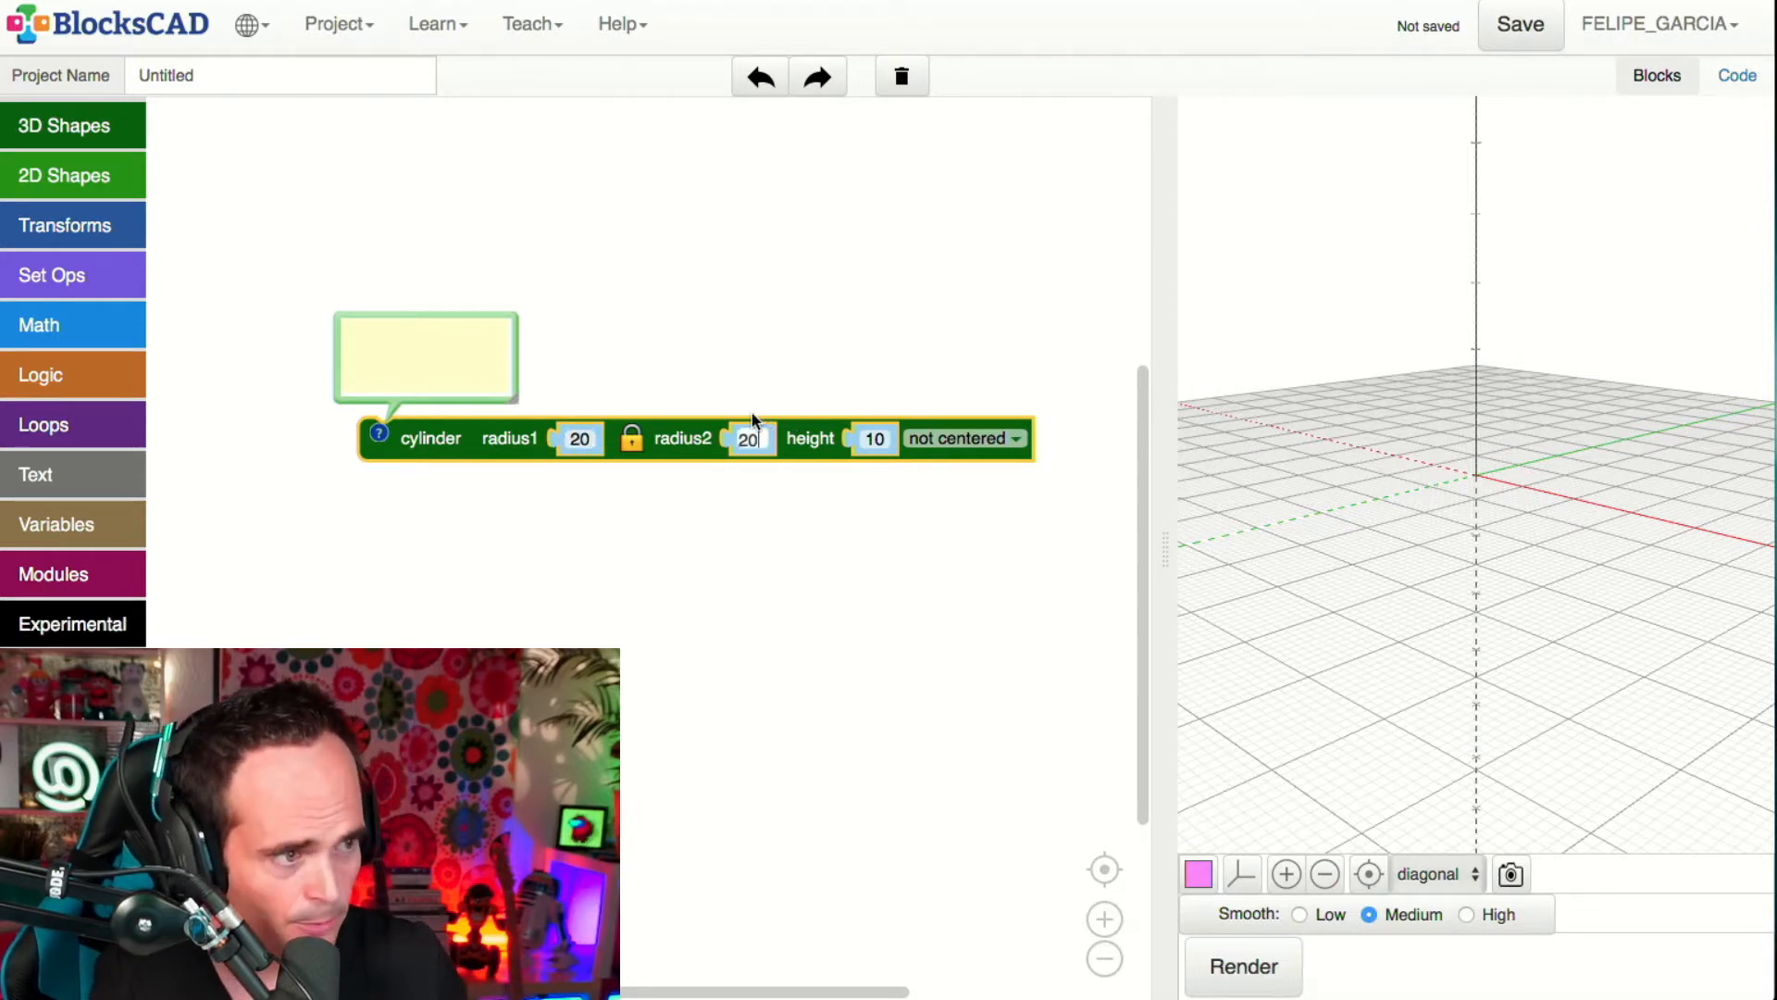
pyautogui.scroll(2, 772, 553)
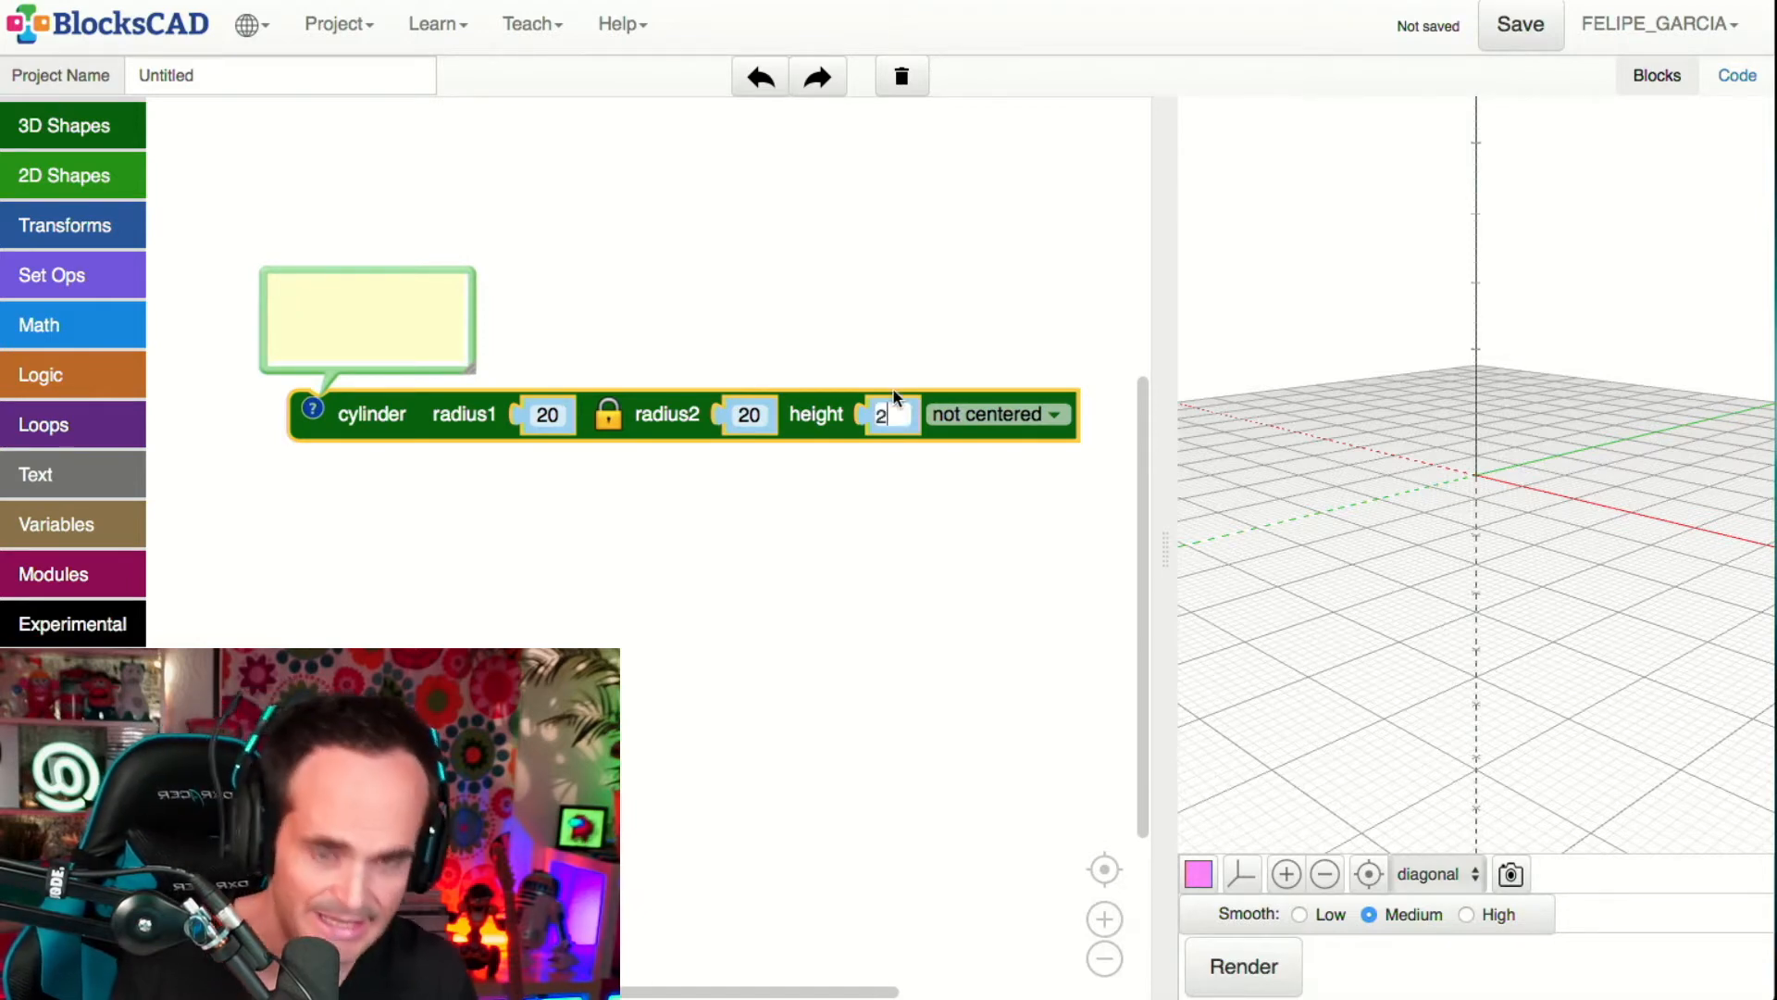
pyautogui.write('20')
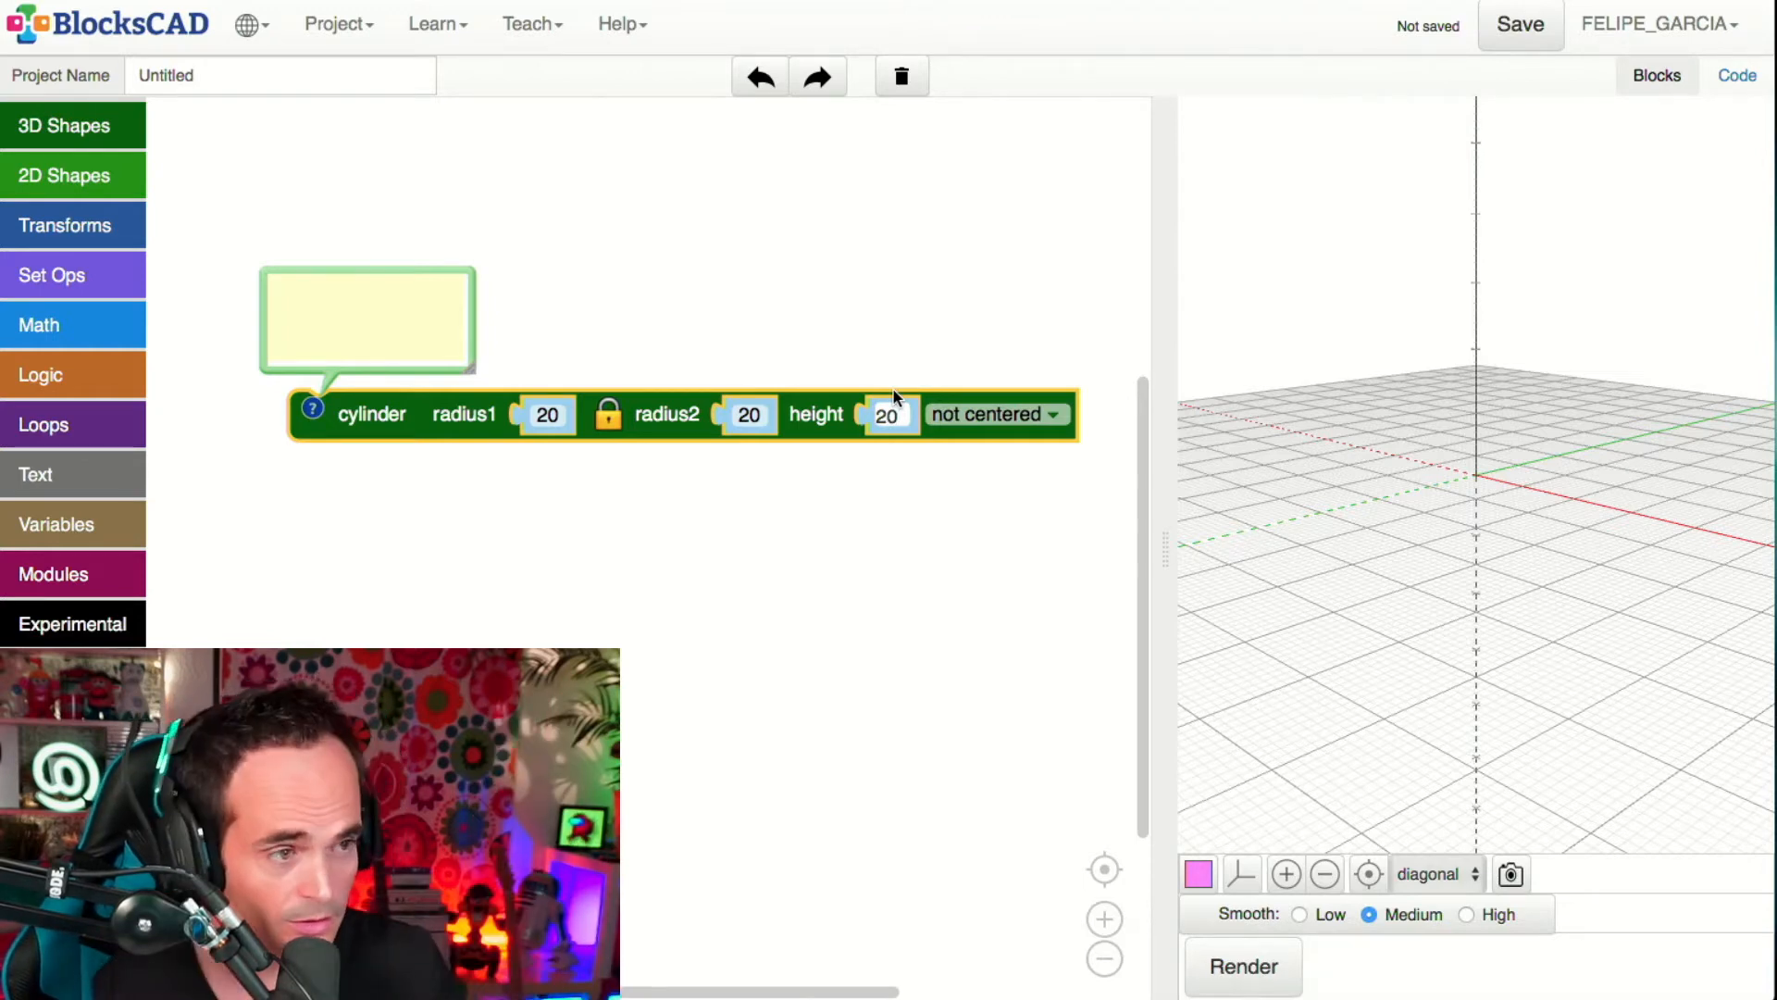
pyautogui.click(1010, 550)
pyautogui.click(313, 409)
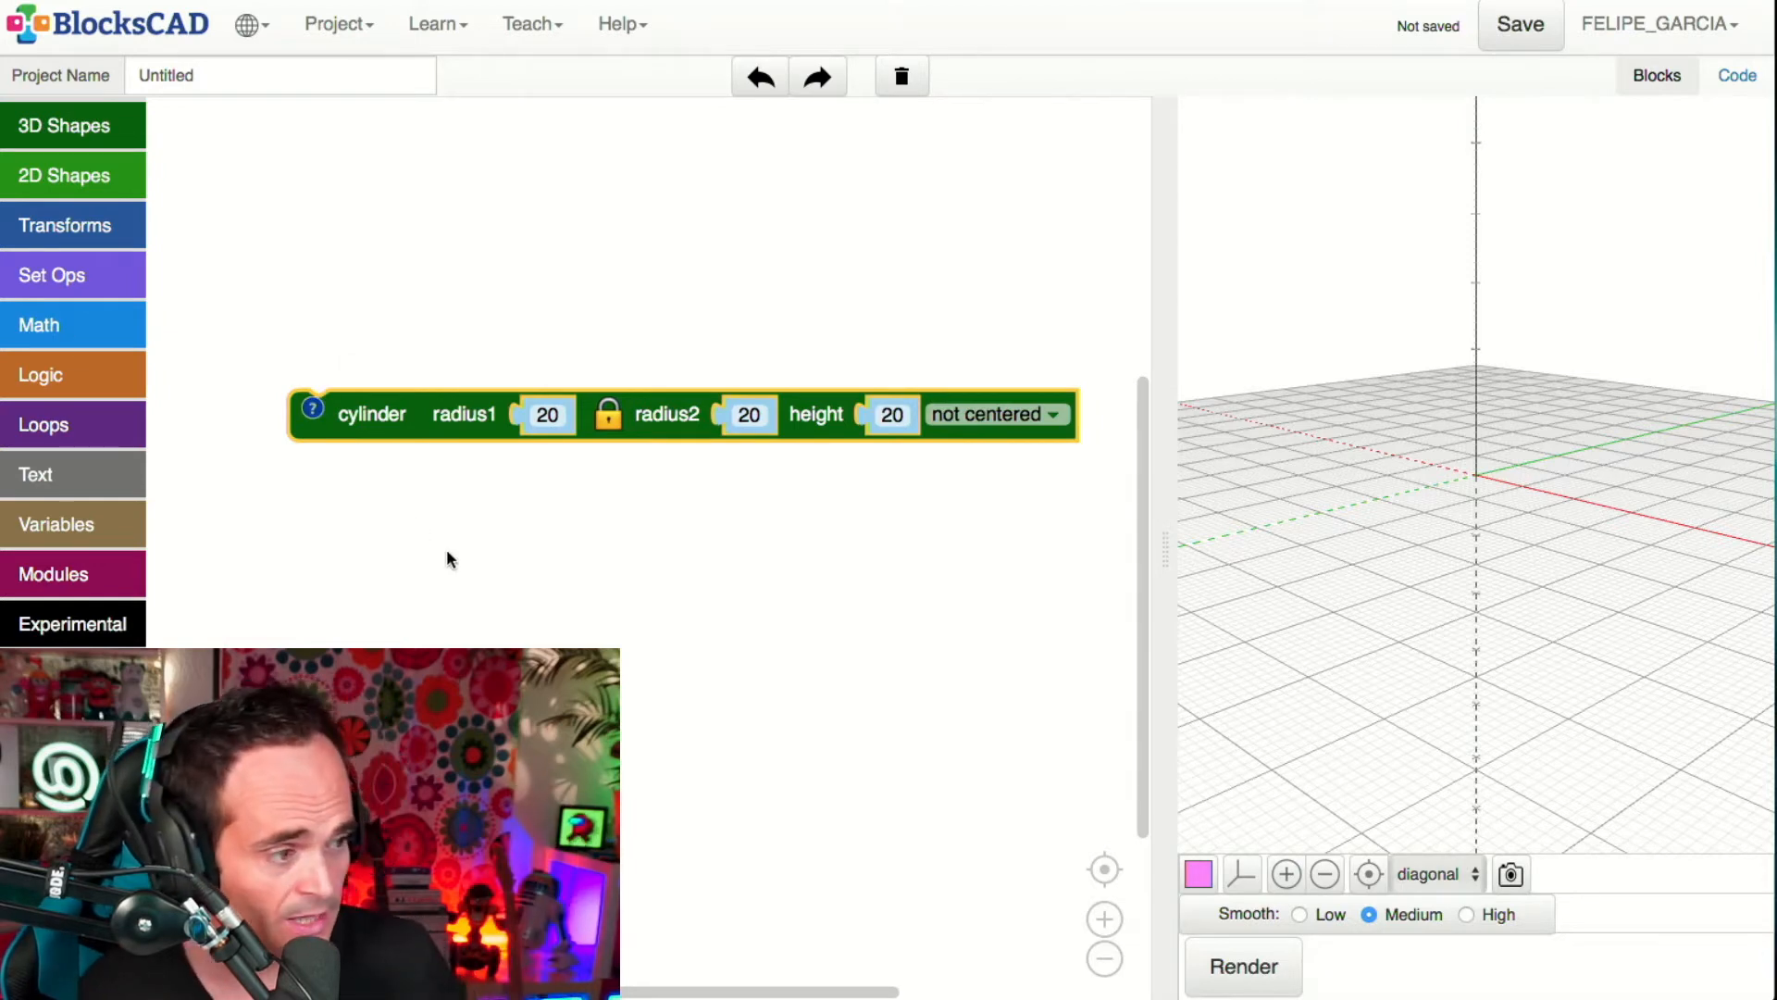
pyautogui.click(1243, 965)
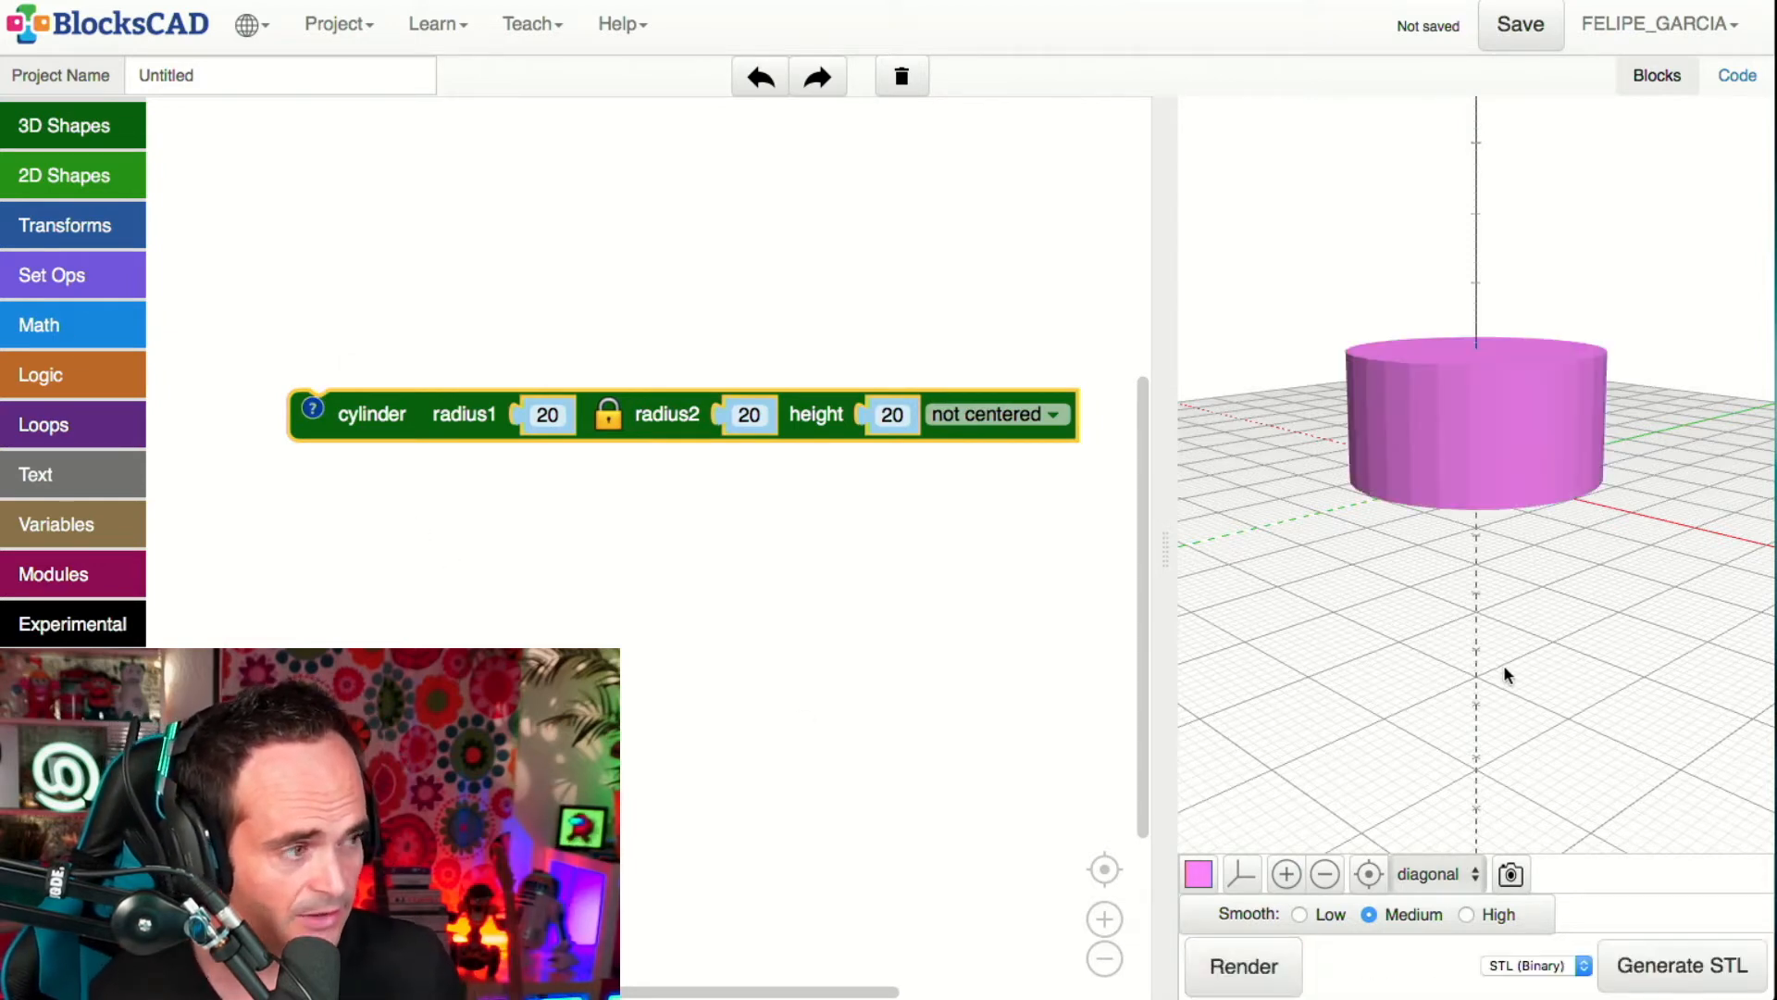
# - Set the cylinder's height to 40, render it again and widen the 3D preview area
pyautogui.moveTo(1168, 525); pyautogui.dragTo(903, 530)
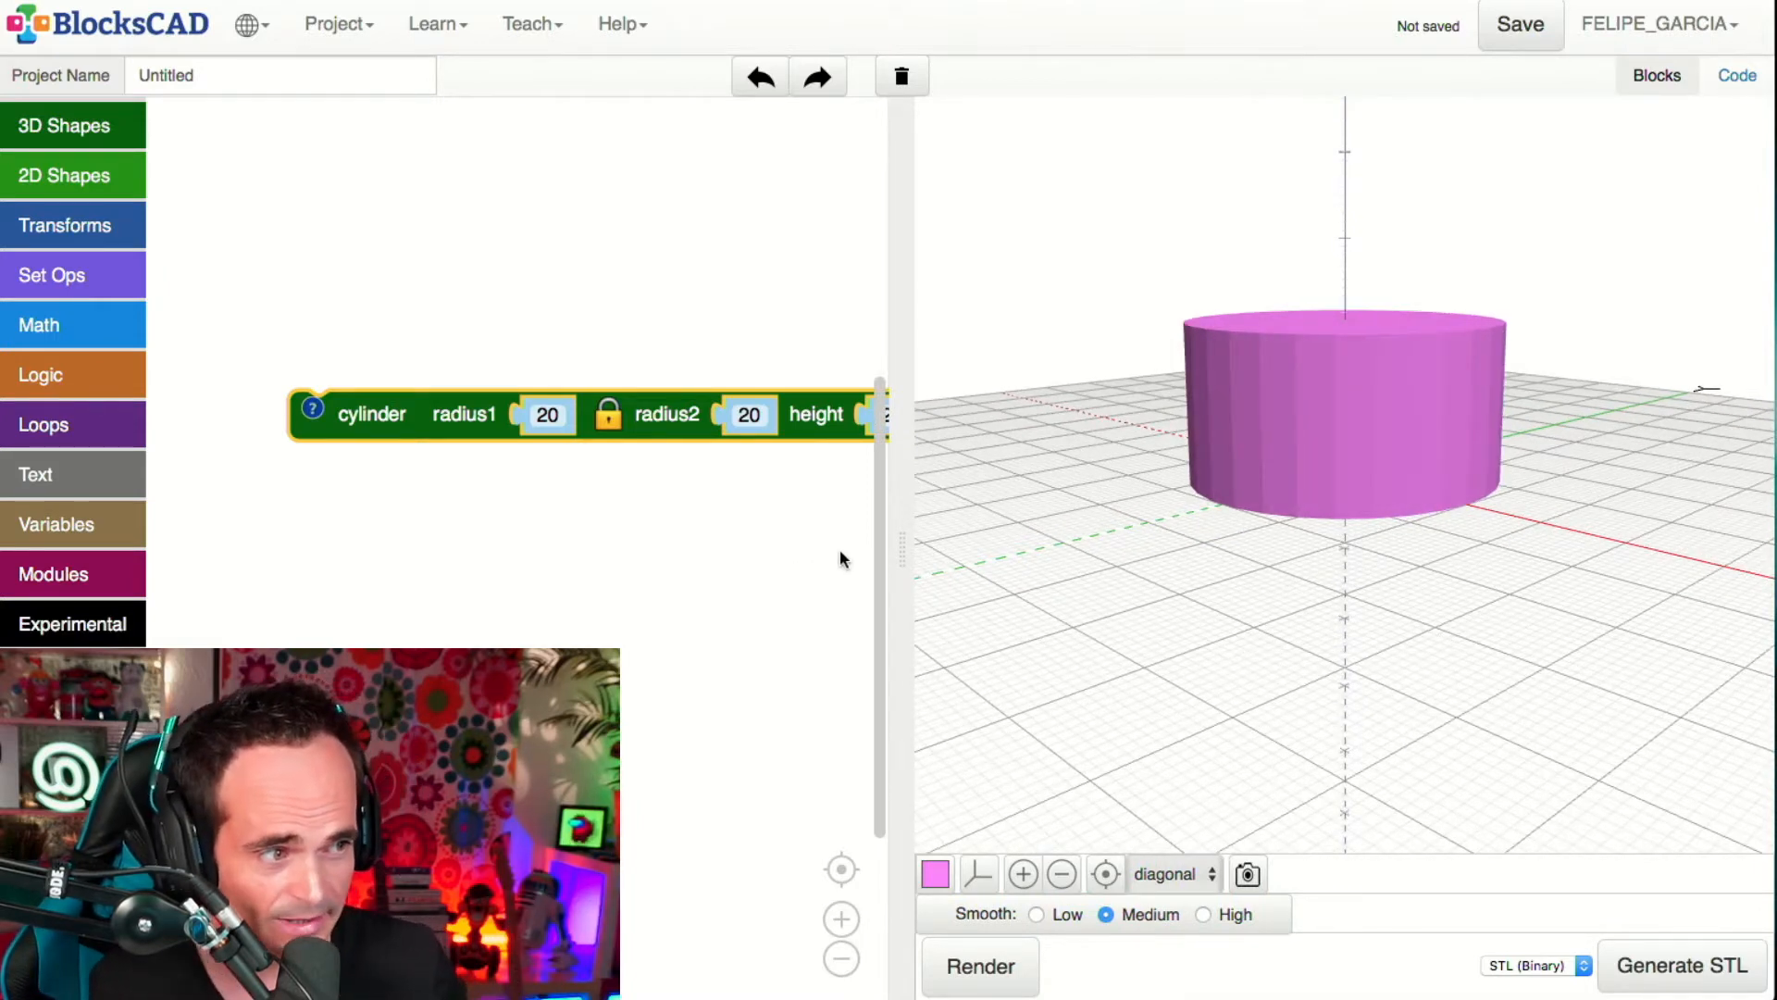
pyautogui.moveTo(909, 545); pyautogui.dragTo(1083, 554)
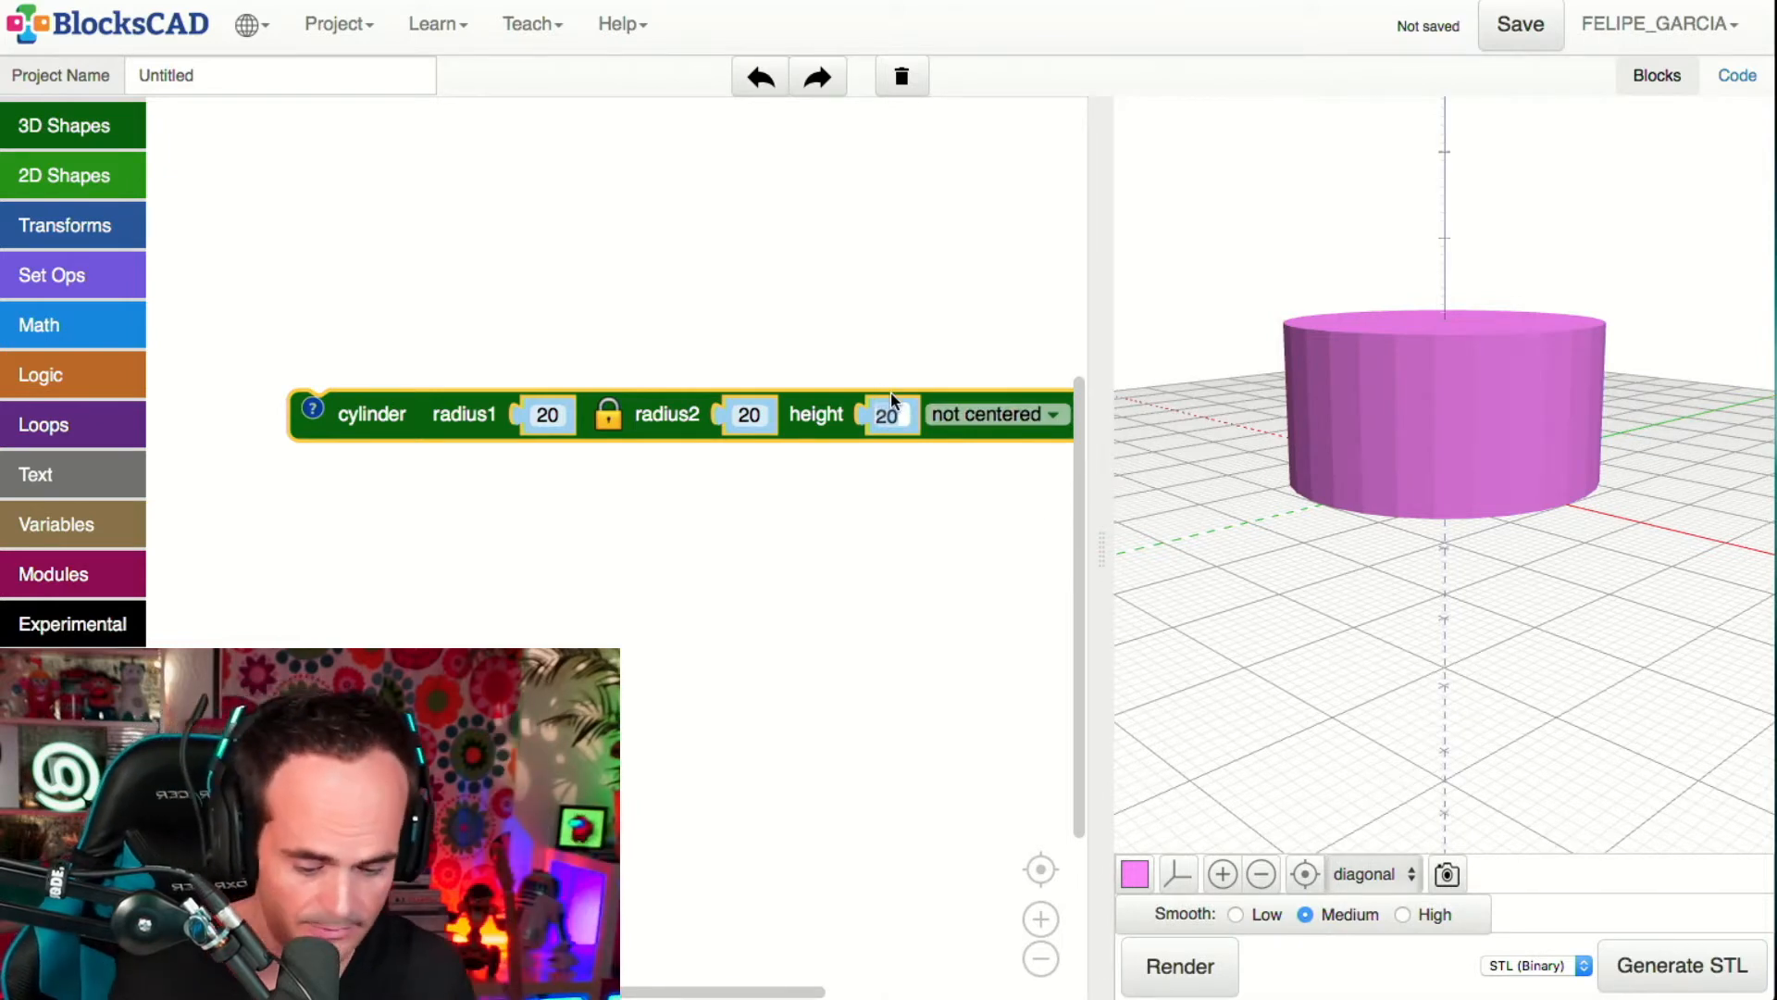
pyautogui.click(1175, 964)
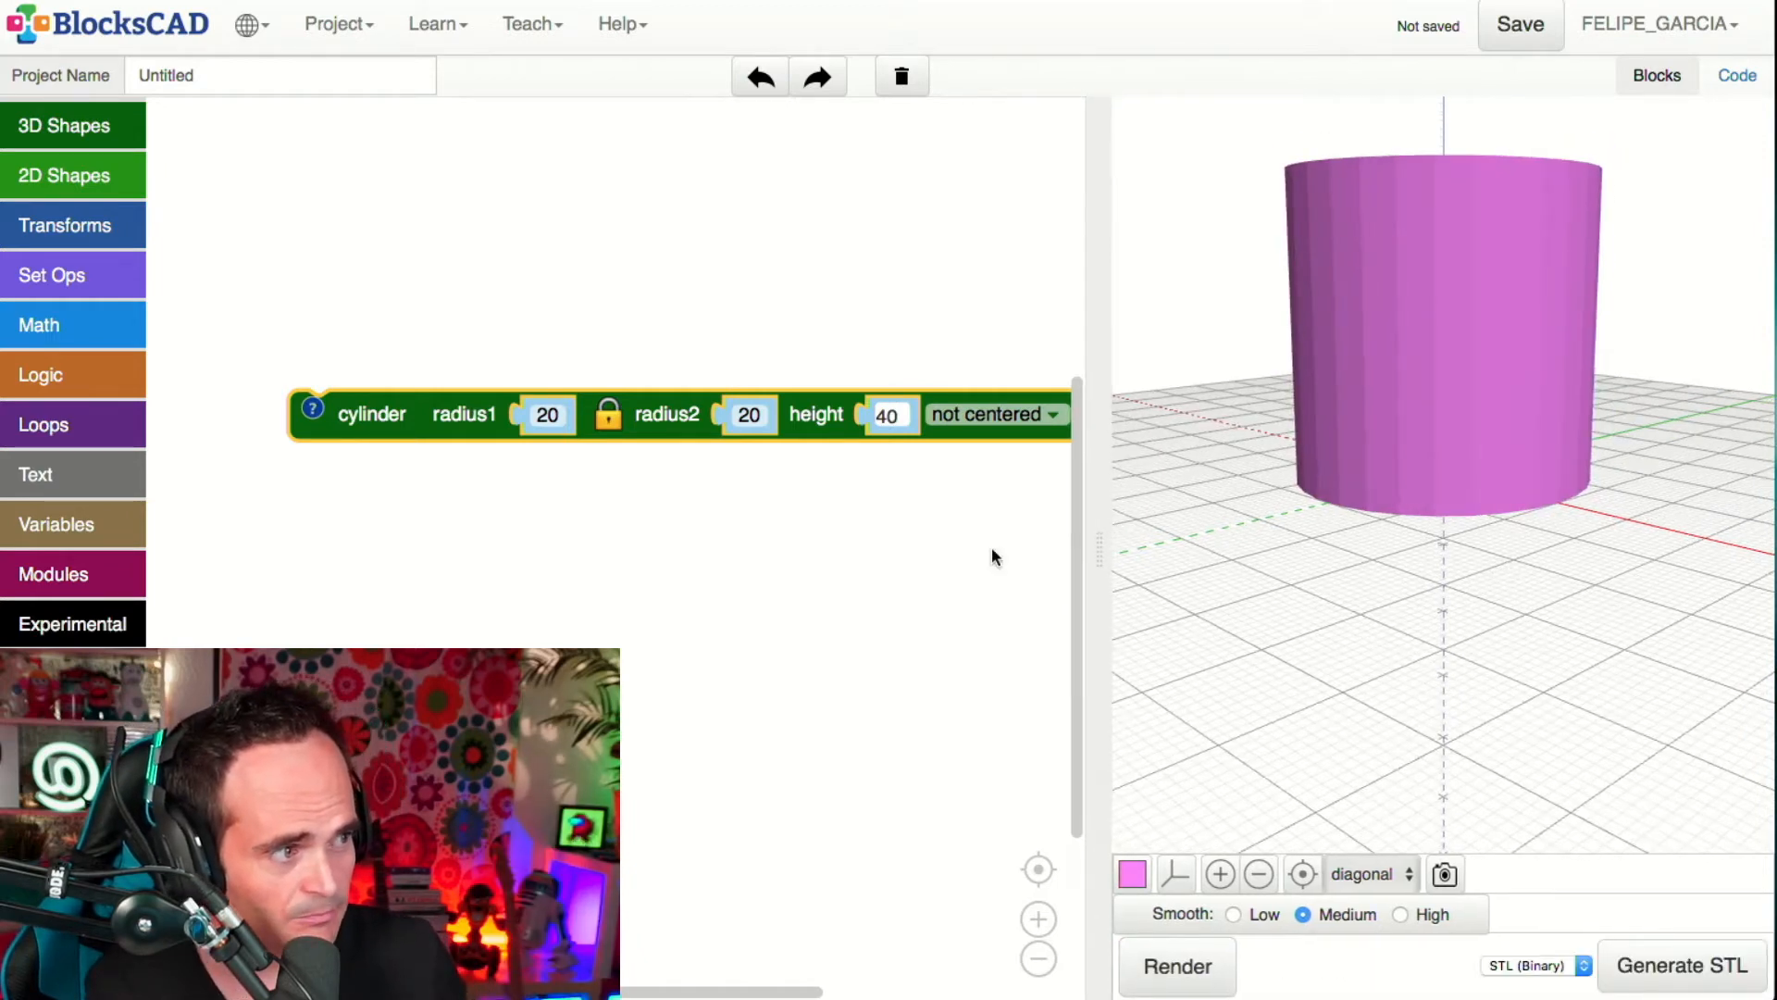
pyautogui.moveTo(1102, 523); pyautogui.dragTo(959, 523)
pyautogui.scroll(-1, 1446, 612)
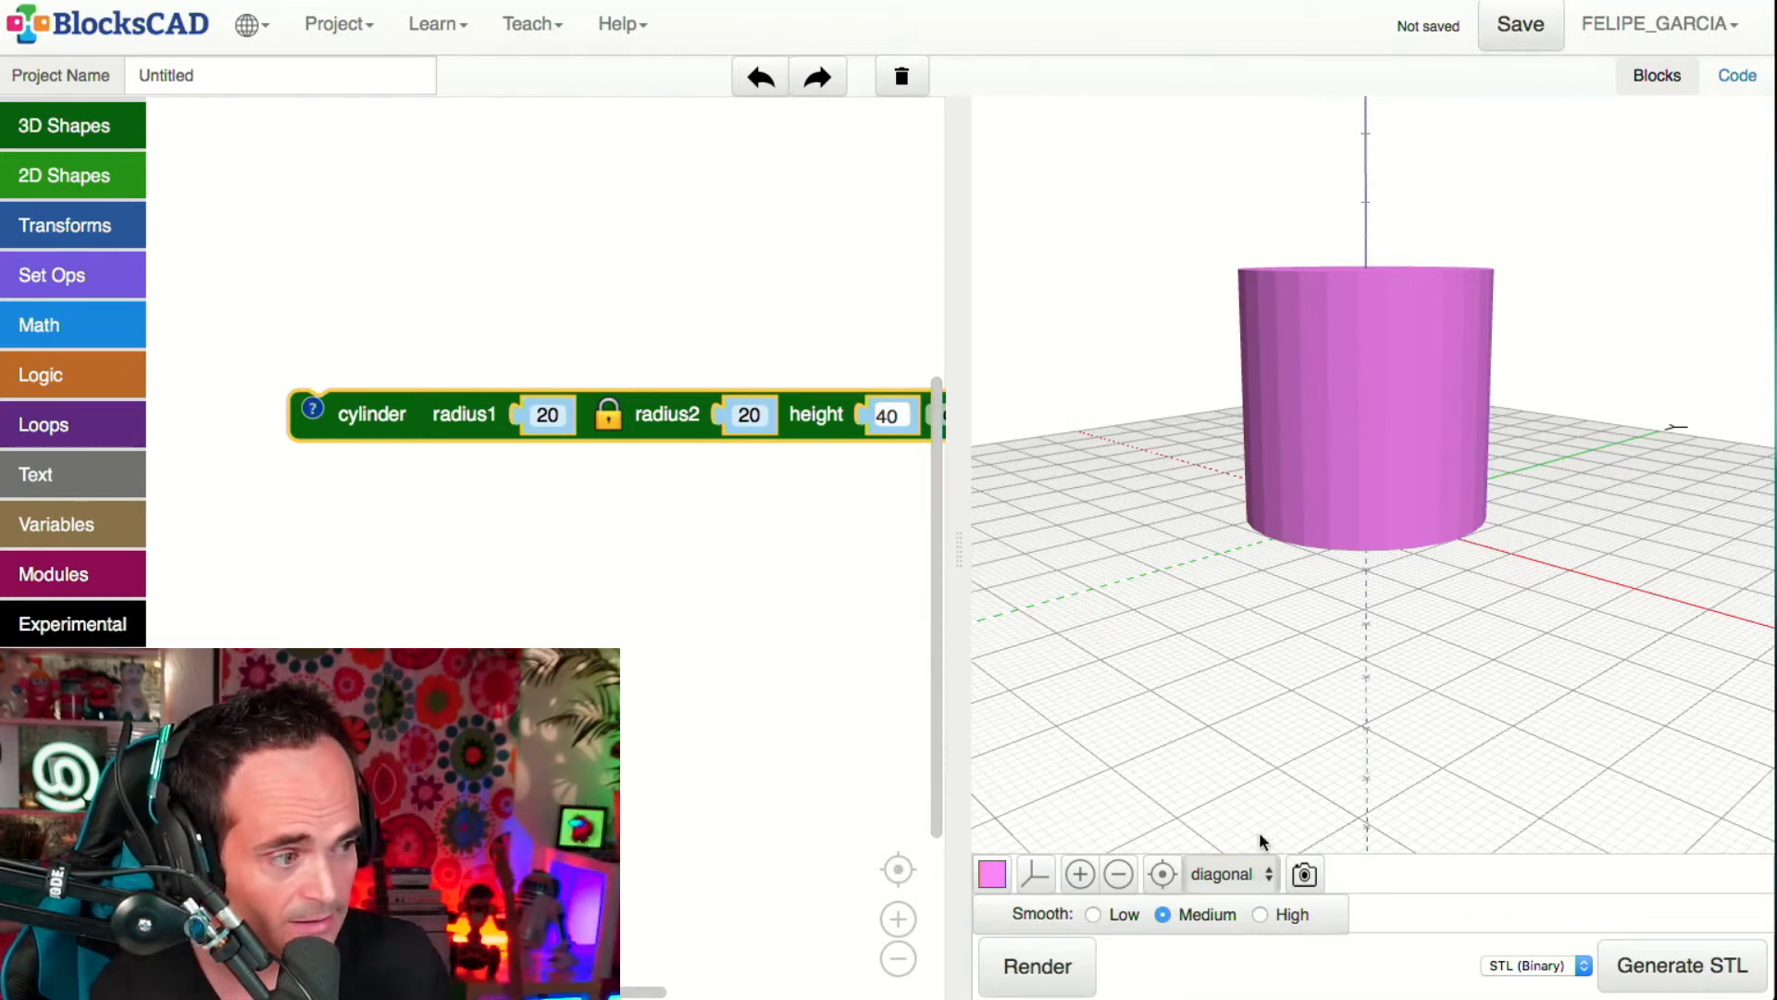
# - Render the cylinder with High smoothing, then return to Medium smoothing and render it again
pyautogui.click(1266, 914)
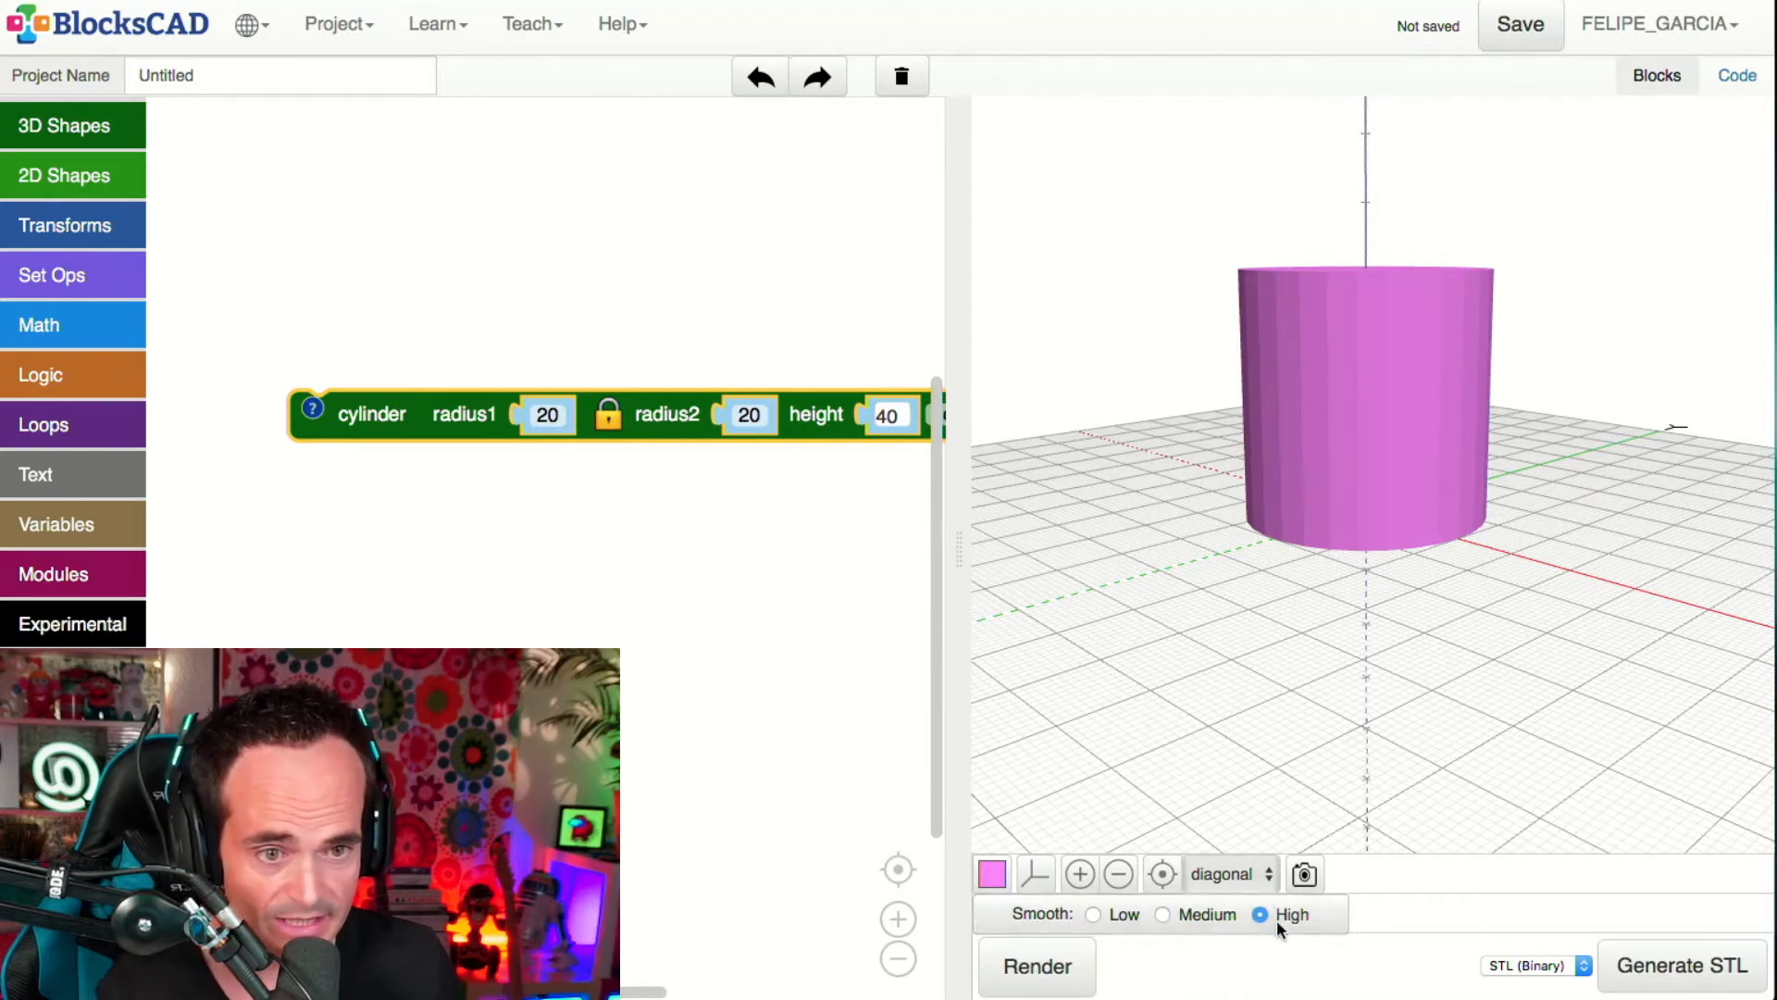
pyautogui.click(1028, 960)
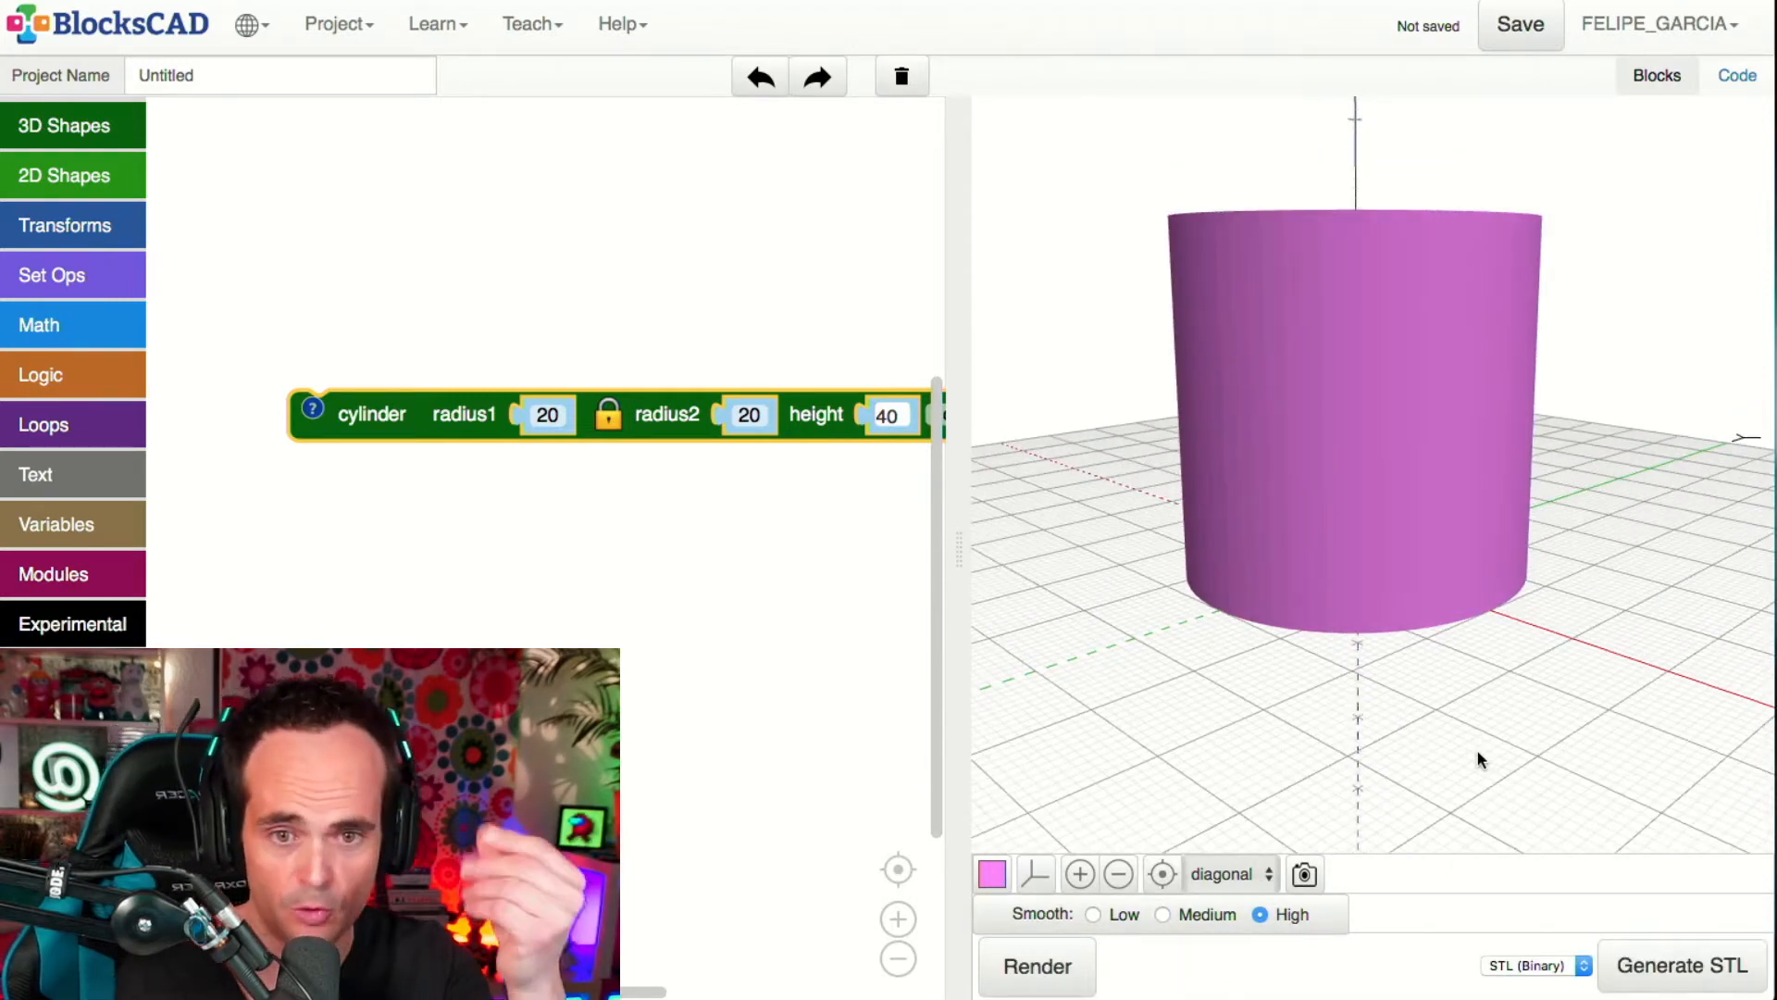
pyautogui.click(1163, 914)
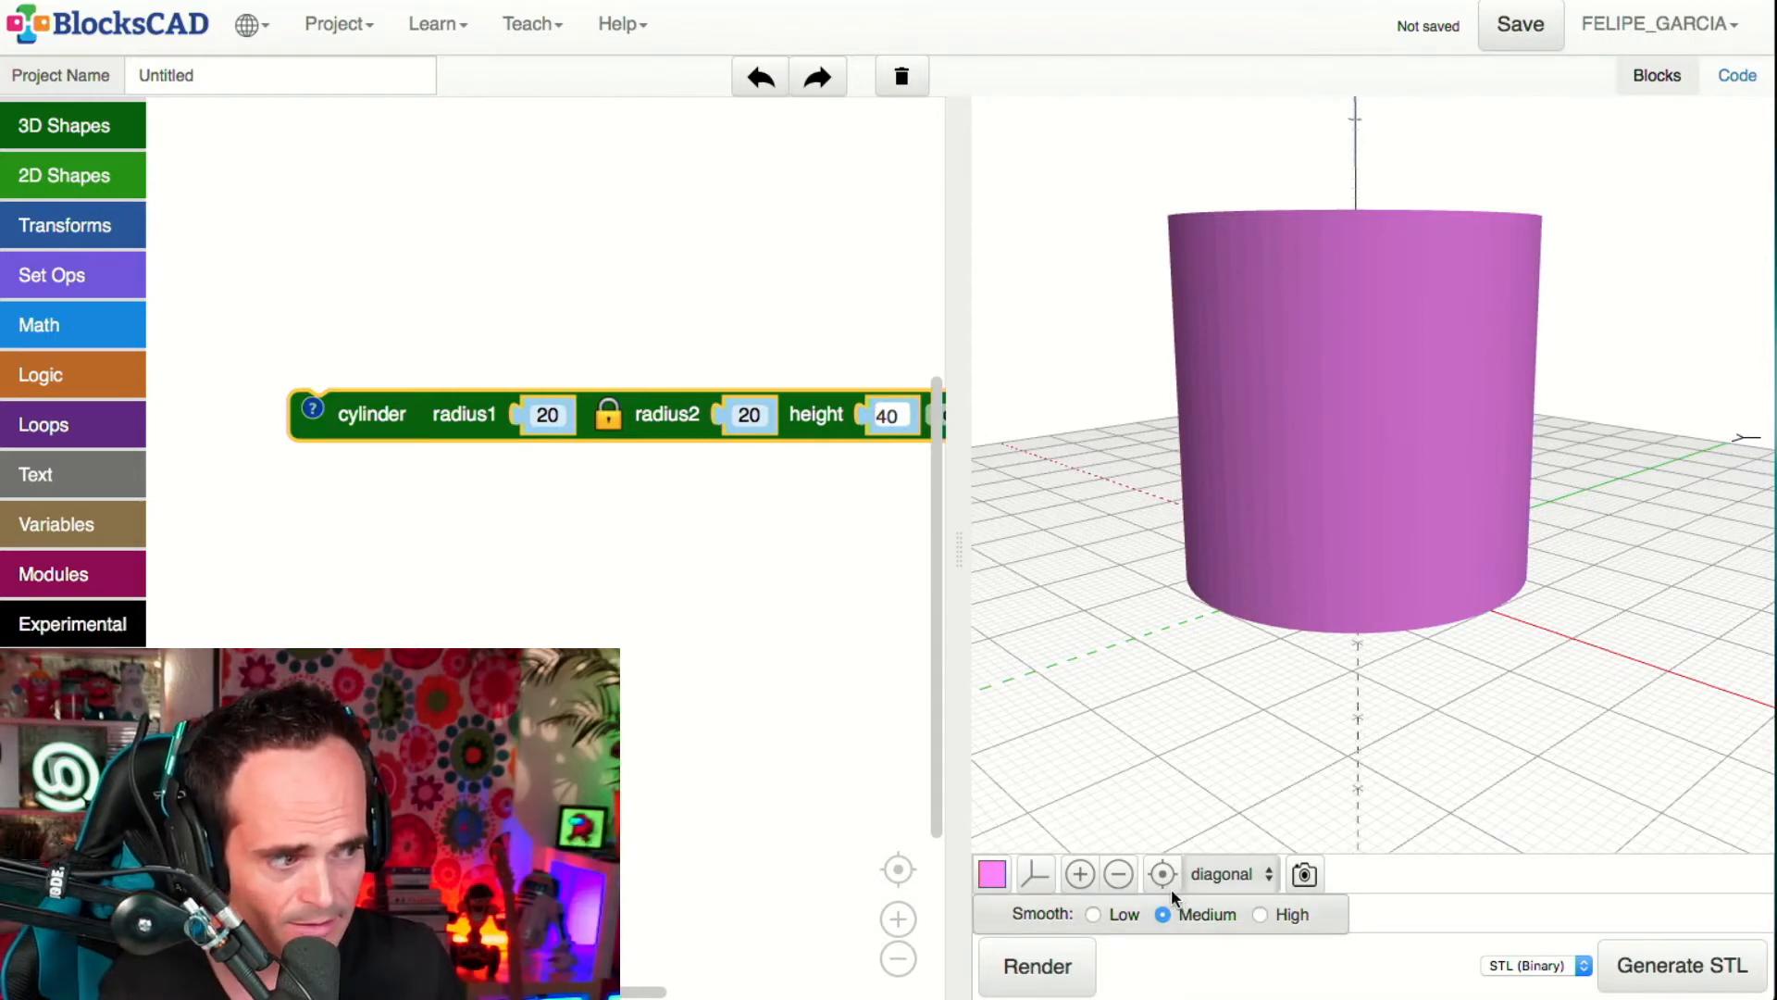
pyautogui.click(1067, 944)
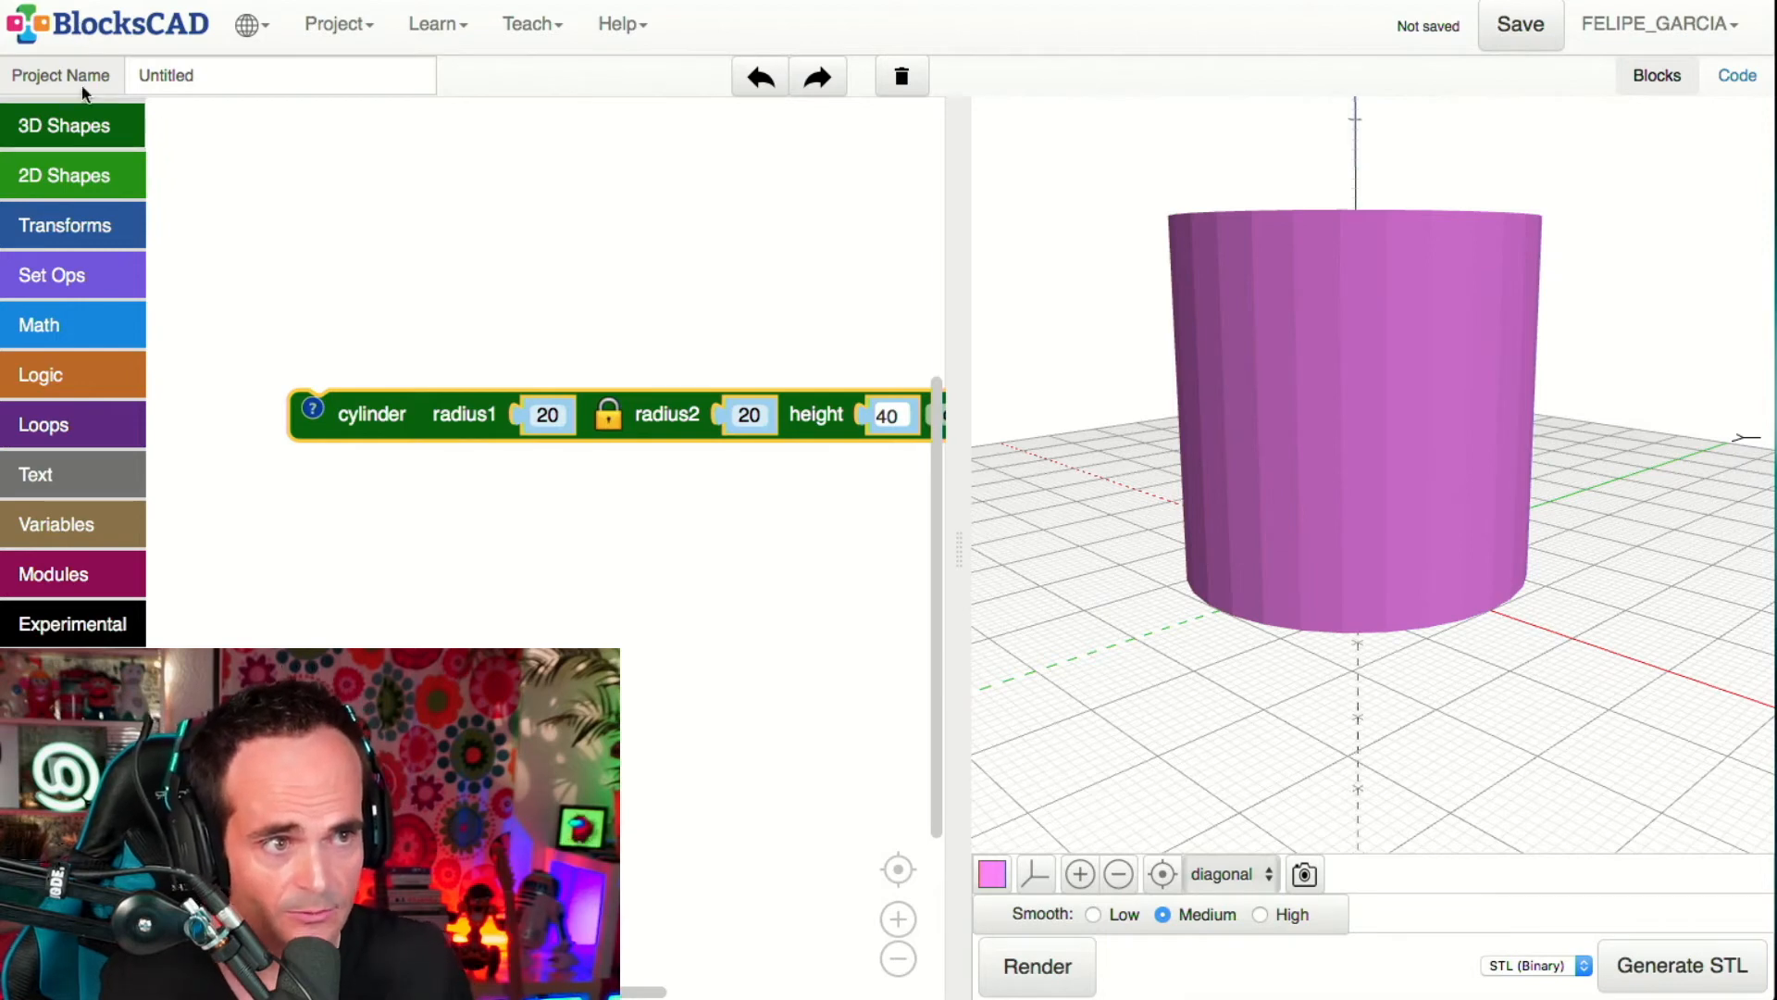
# - Add a sphere block with radius 10 under the cylinder block, render it and inspect the model from below
pyautogui.click(92, 113)
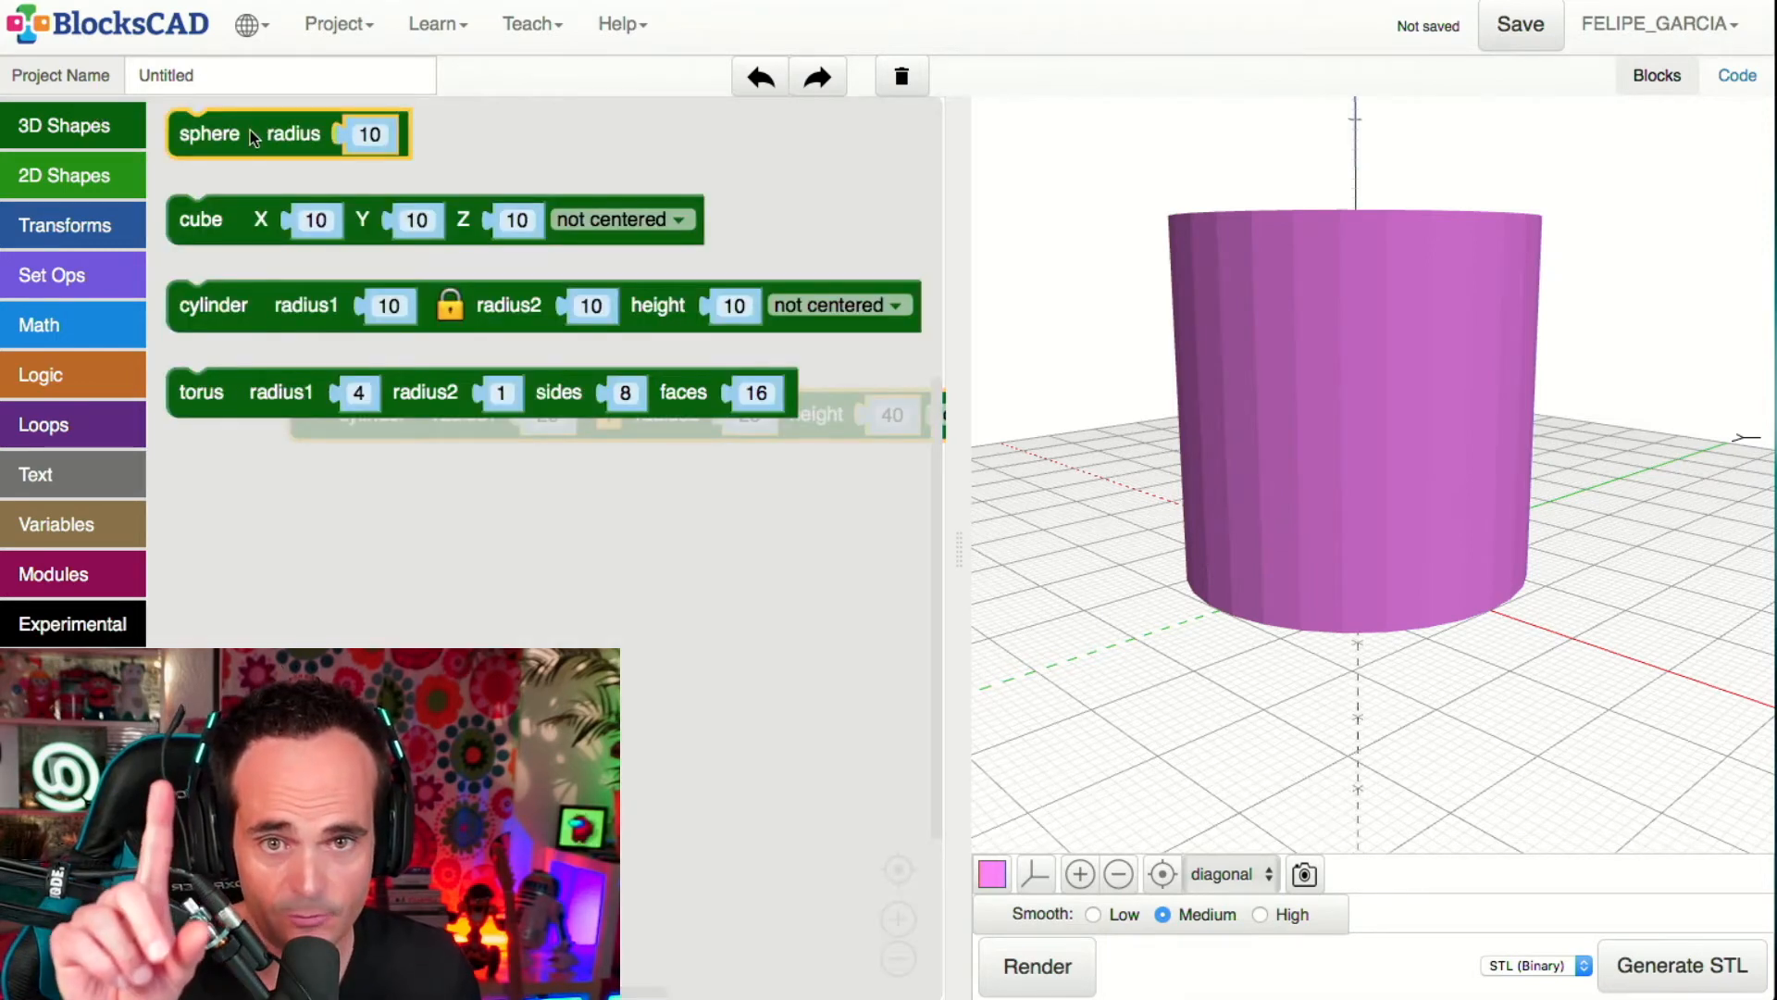
pyautogui.moveTo(254, 137); pyautogui.dragTo(514, 597)
pyautogui.click(1037, 965)
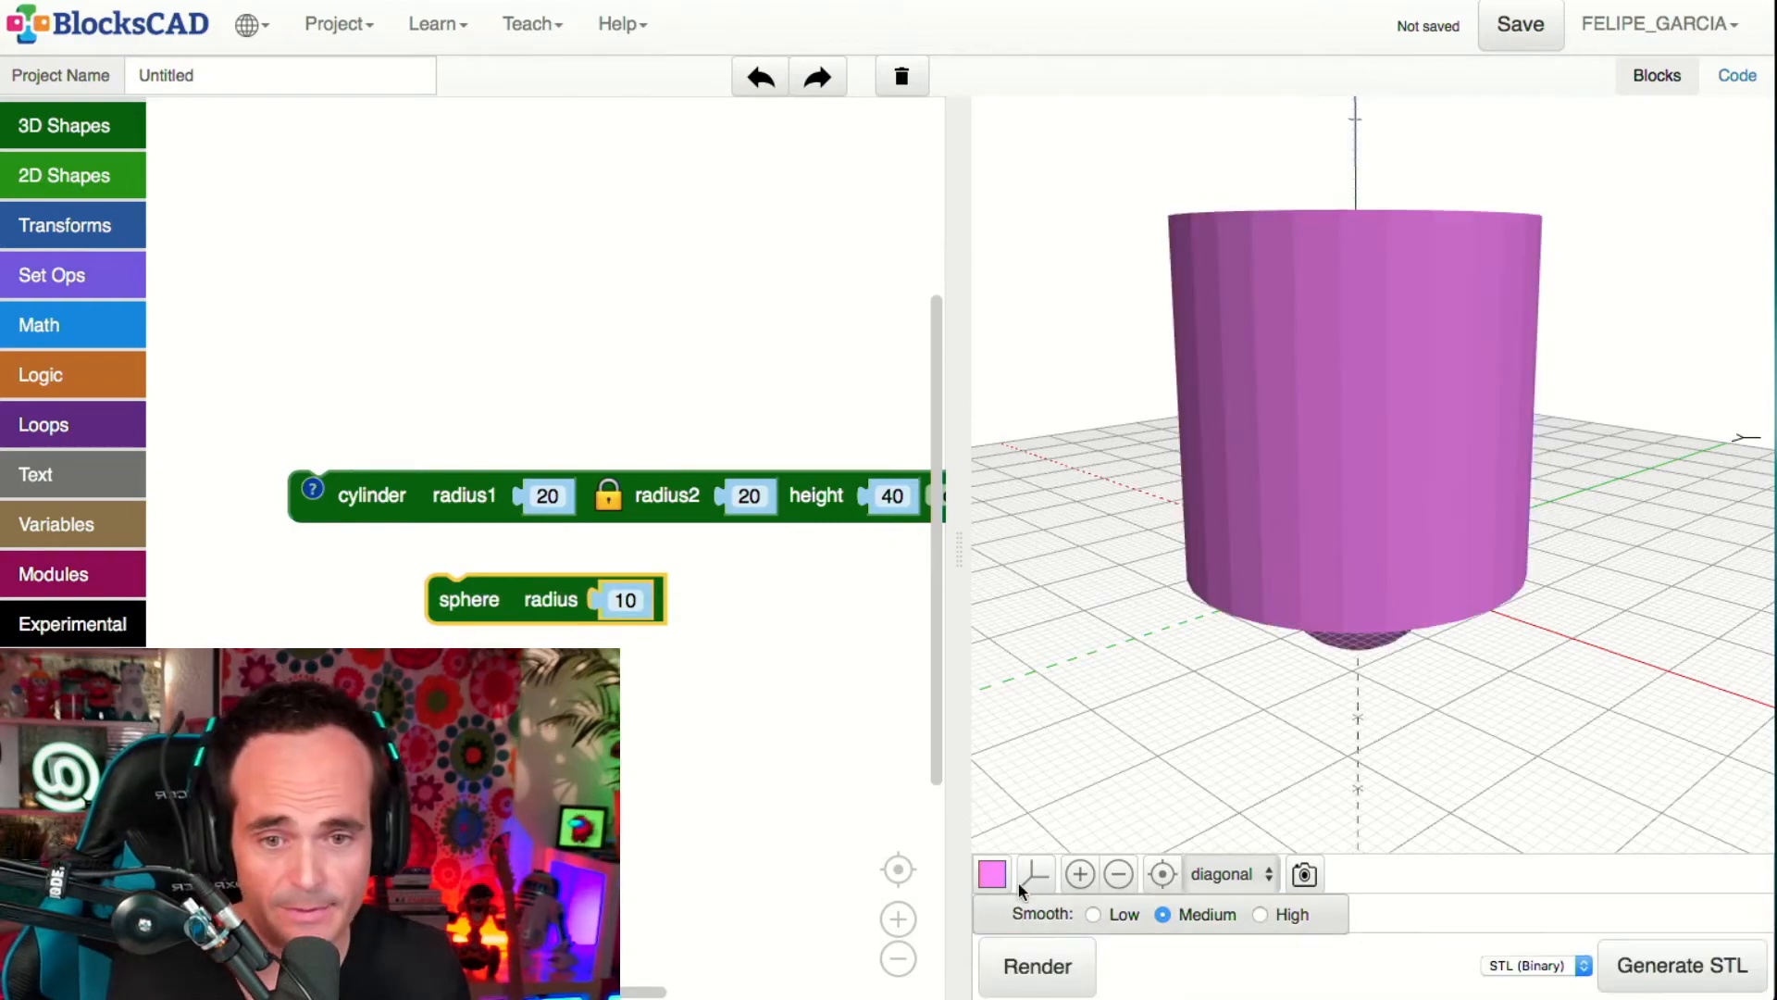
pyautogui.moveTo(1339, 752); pyautogui.dragTo(1374, 282)
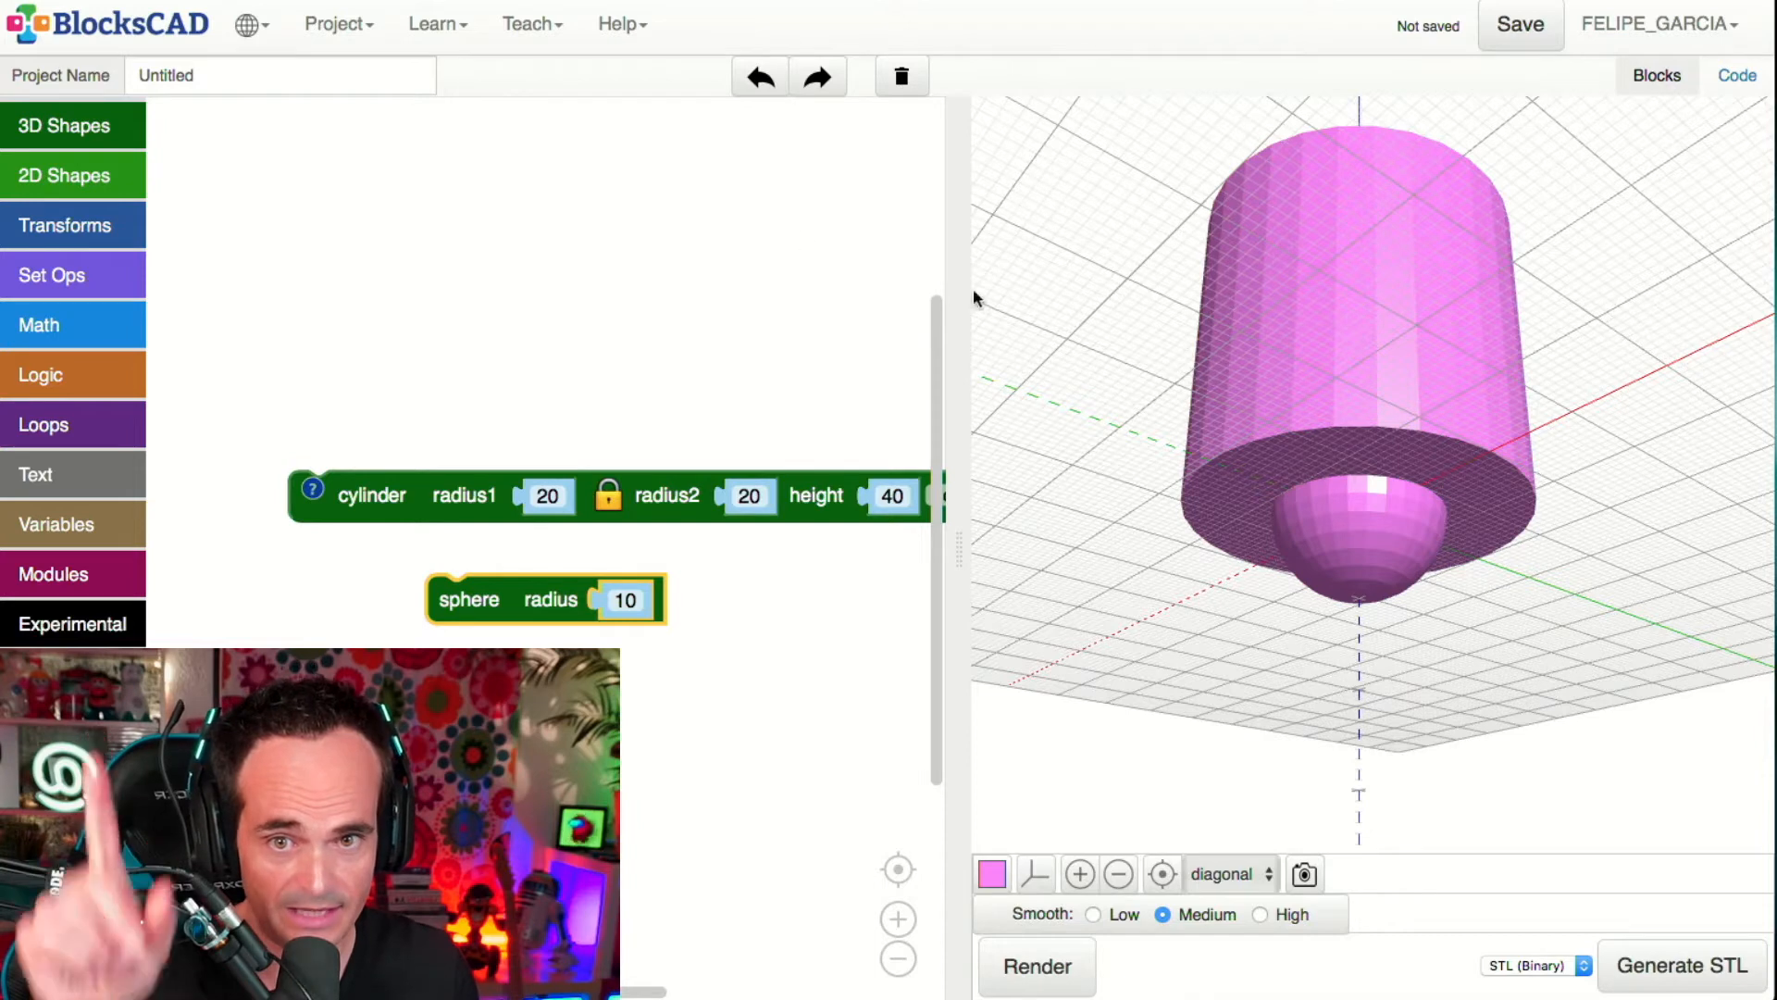
# - Add a translate block above the cylinder block and nest the sphere block inside it
pyautogui.click(91, 239)
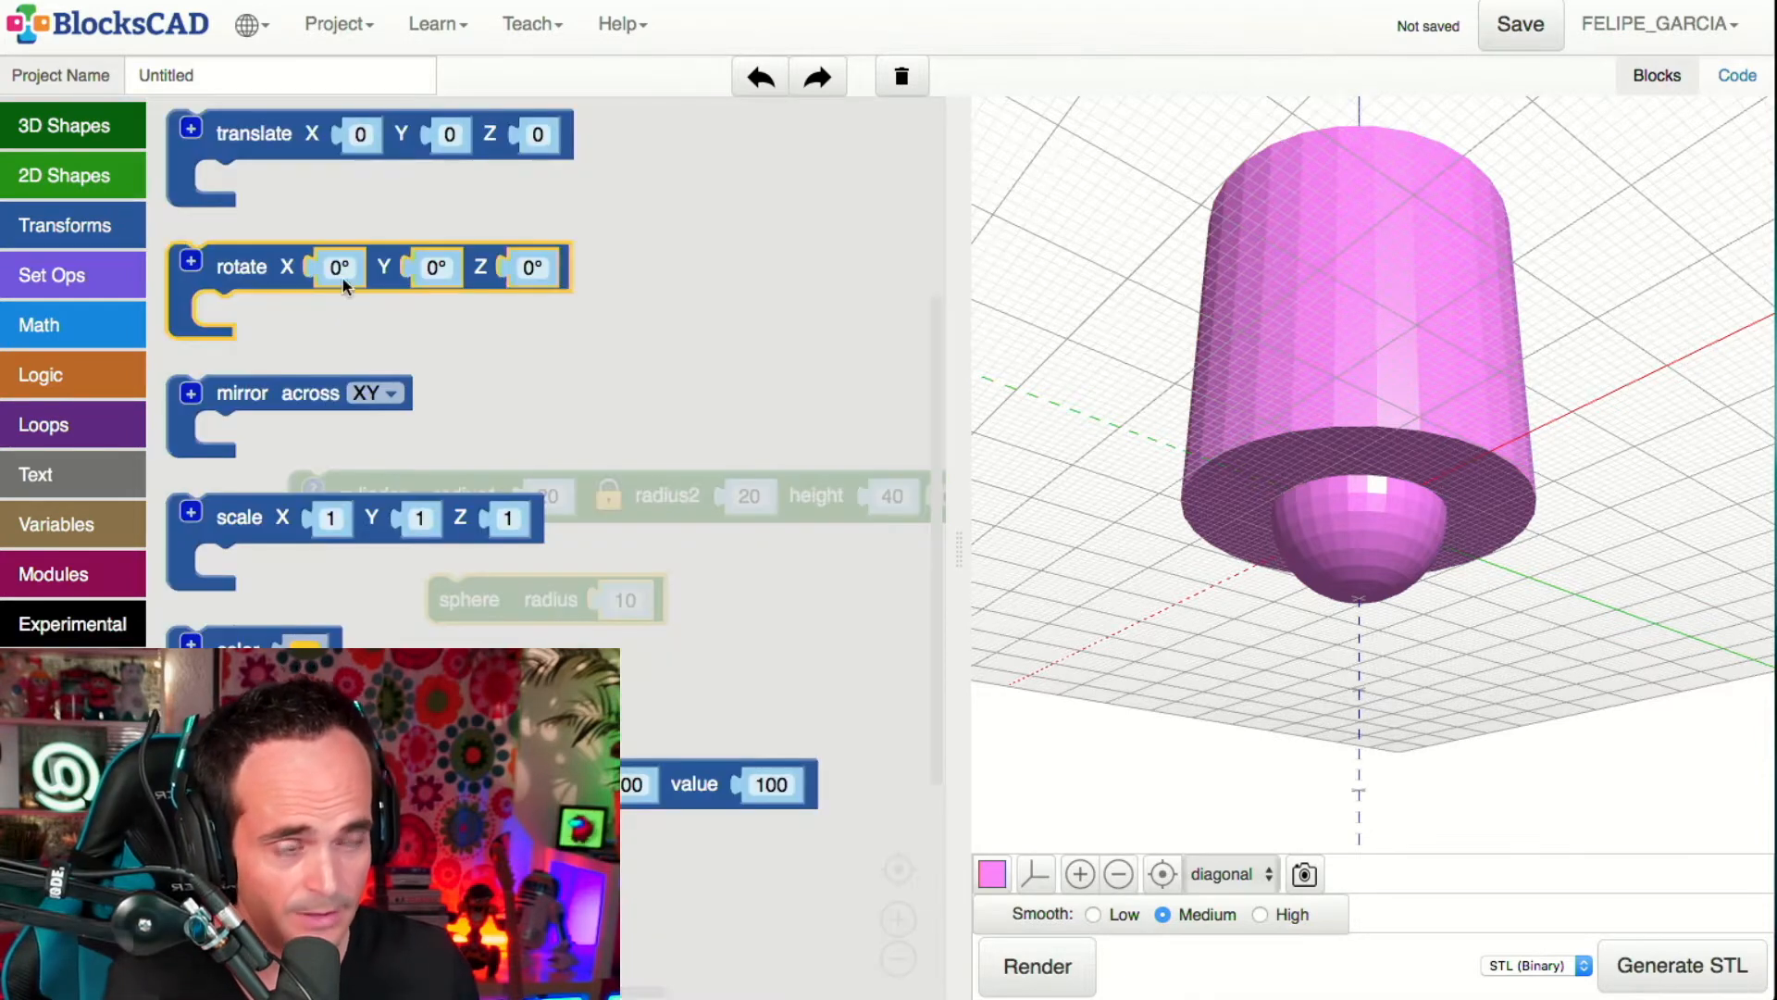
pyautogui.click(270, 115)
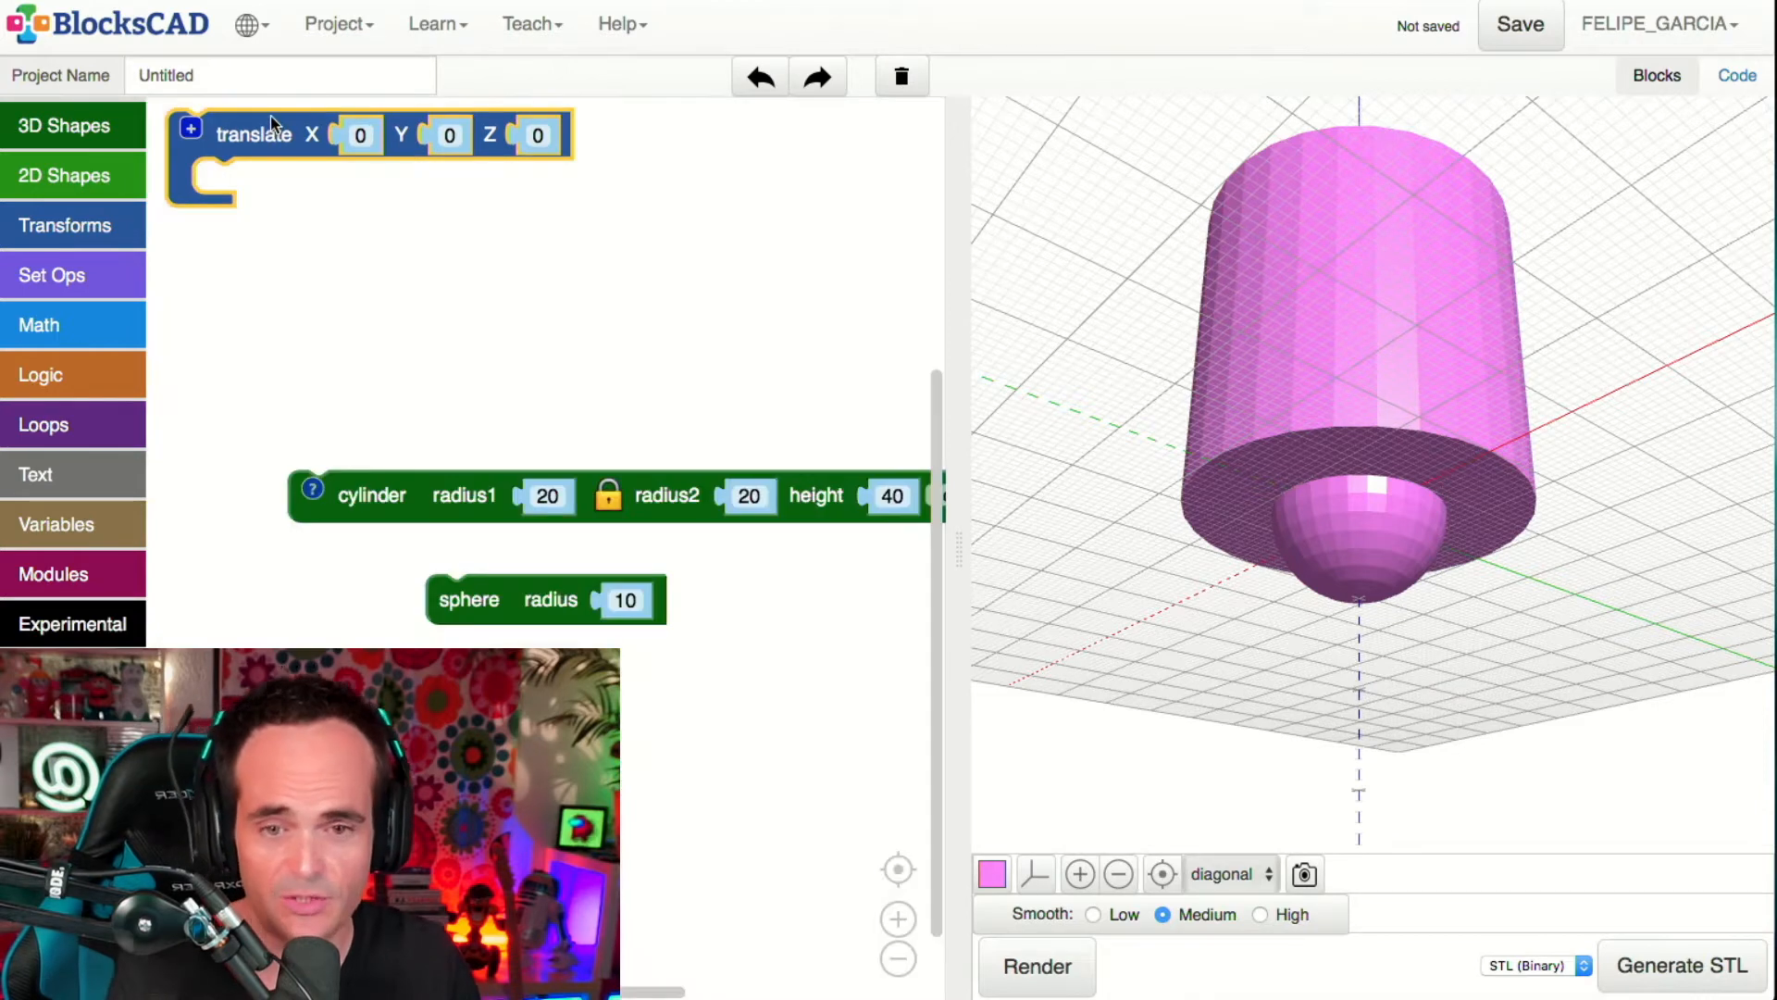
pyautogui.moveTo(270, 115); pyautogui.dragTo(444, 332)
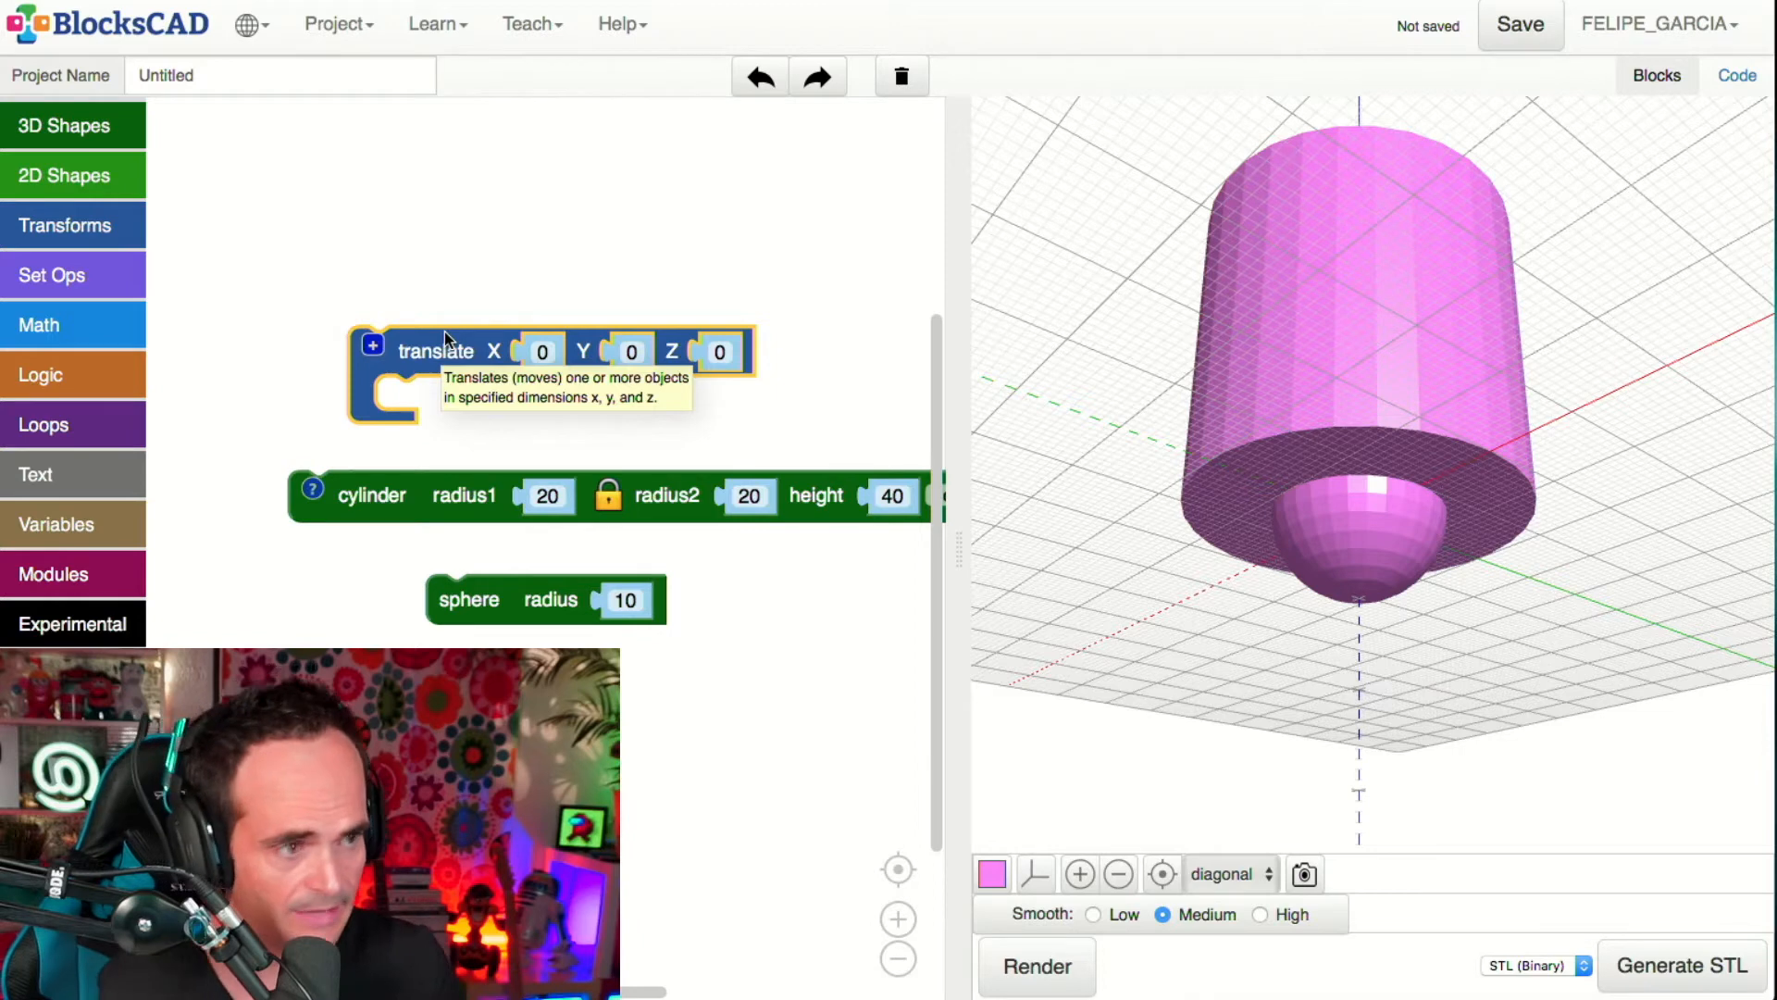
pyautogui.moveTo(500, 579); pyautogui.dragTo(443, 375)
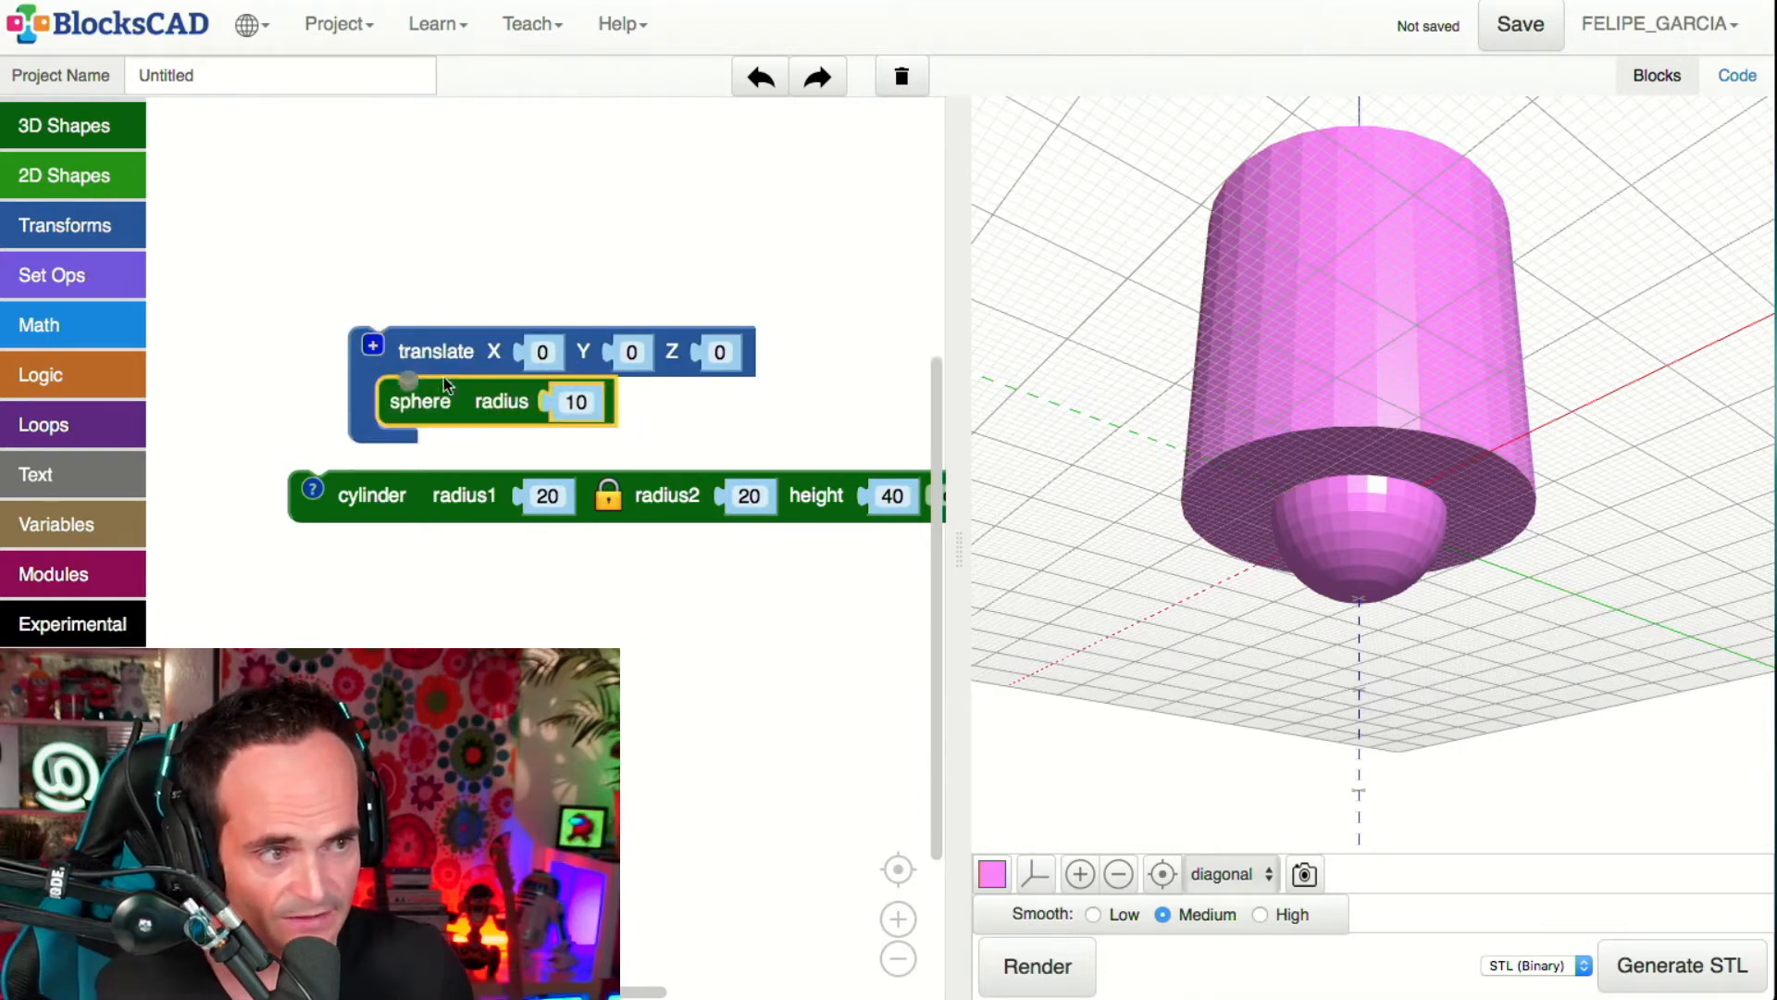
pyautogui.click(514, 376)
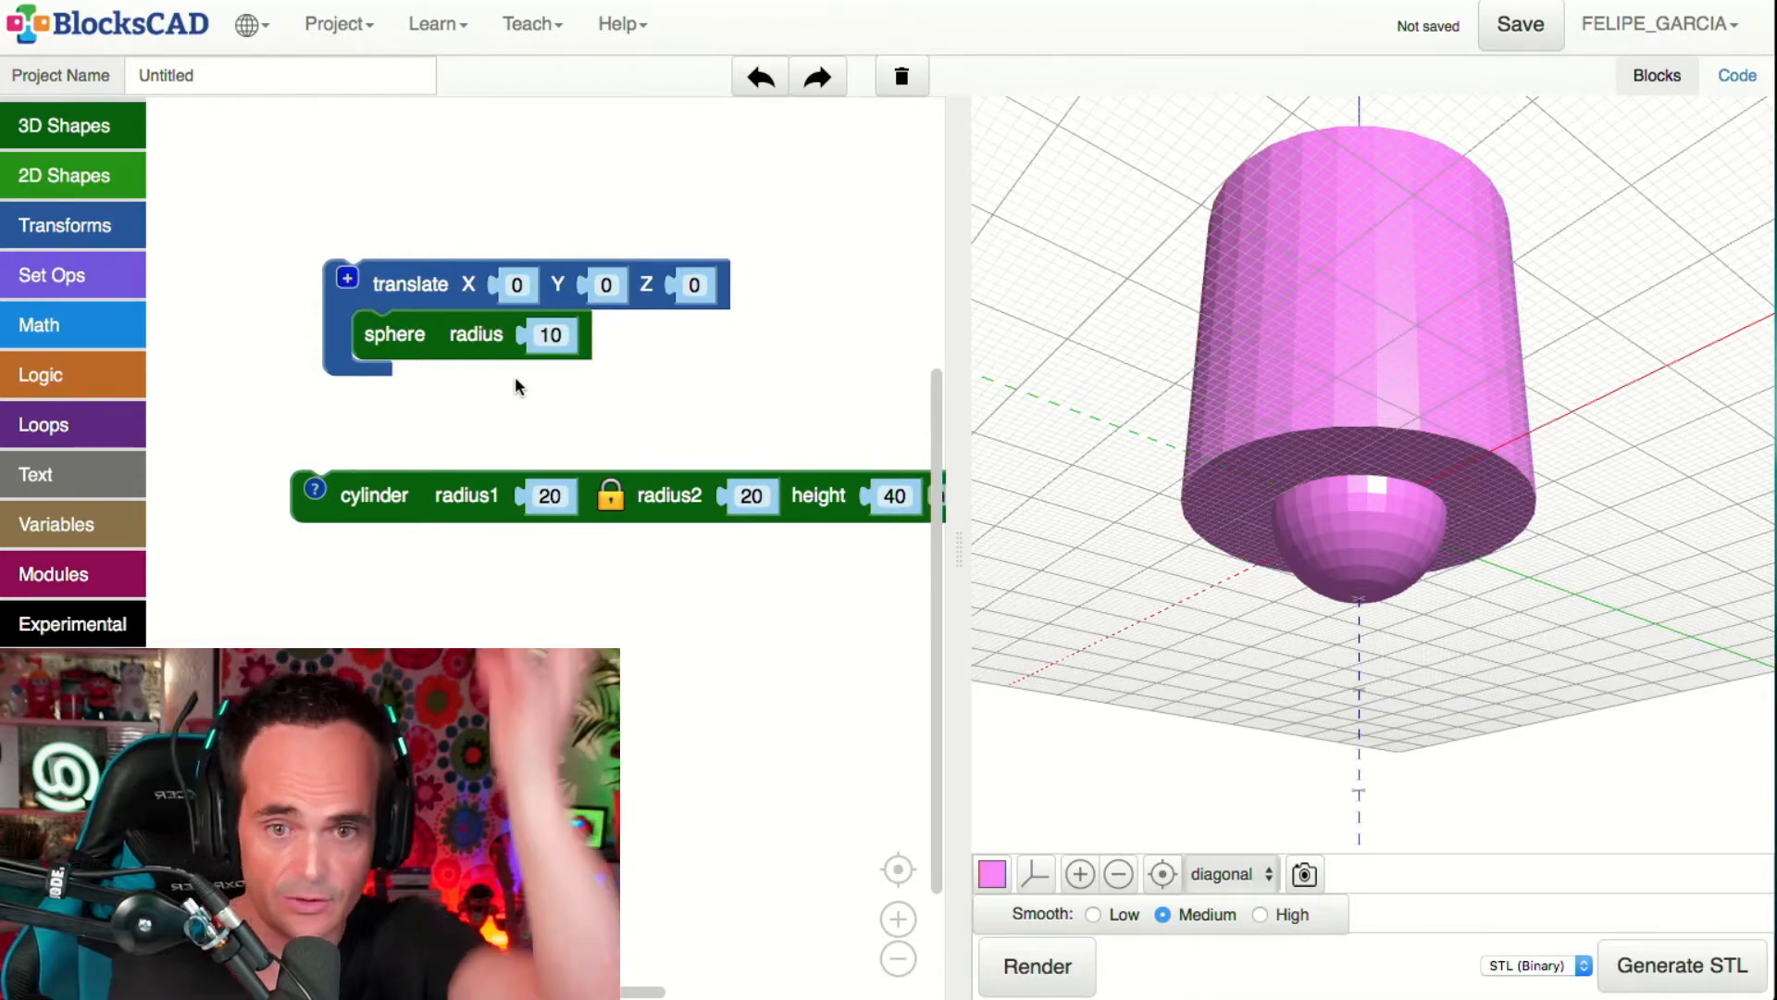
# - Set the sphere's Z translation to 30 and render the model
pyautogui.moveTo(1201, 504); pyautogui.dragTo(1383, 446)
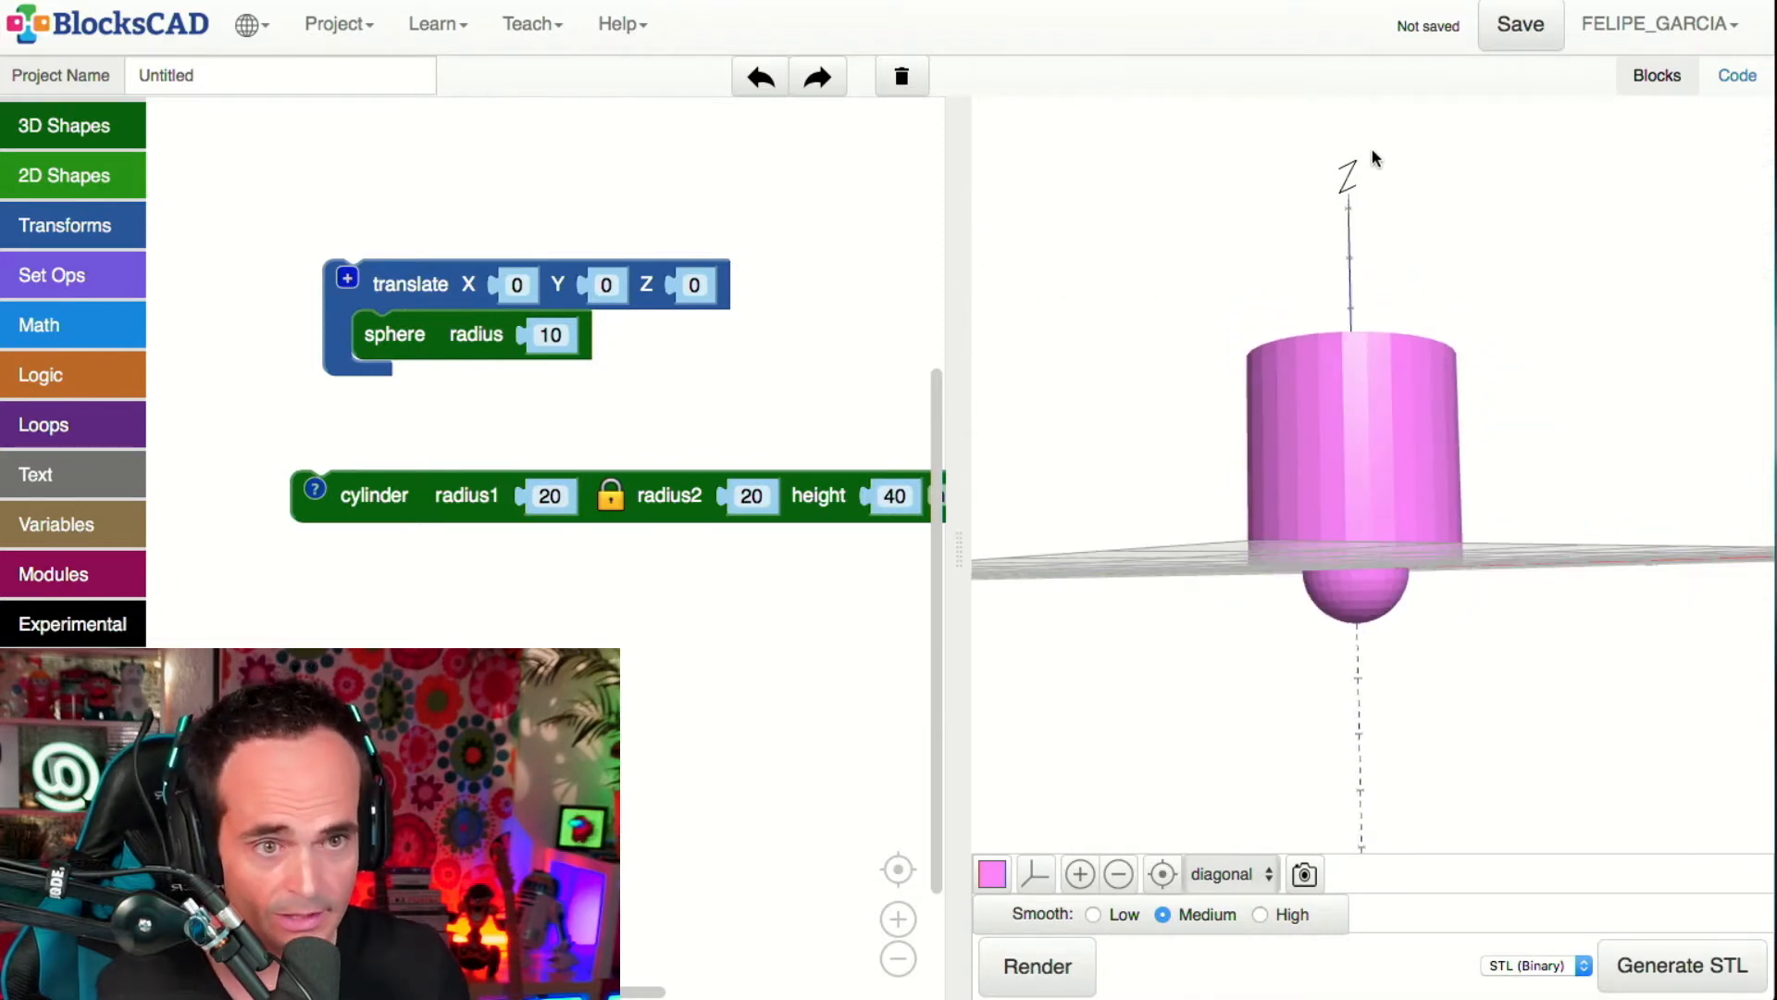
pyautogui.click(701, 269)
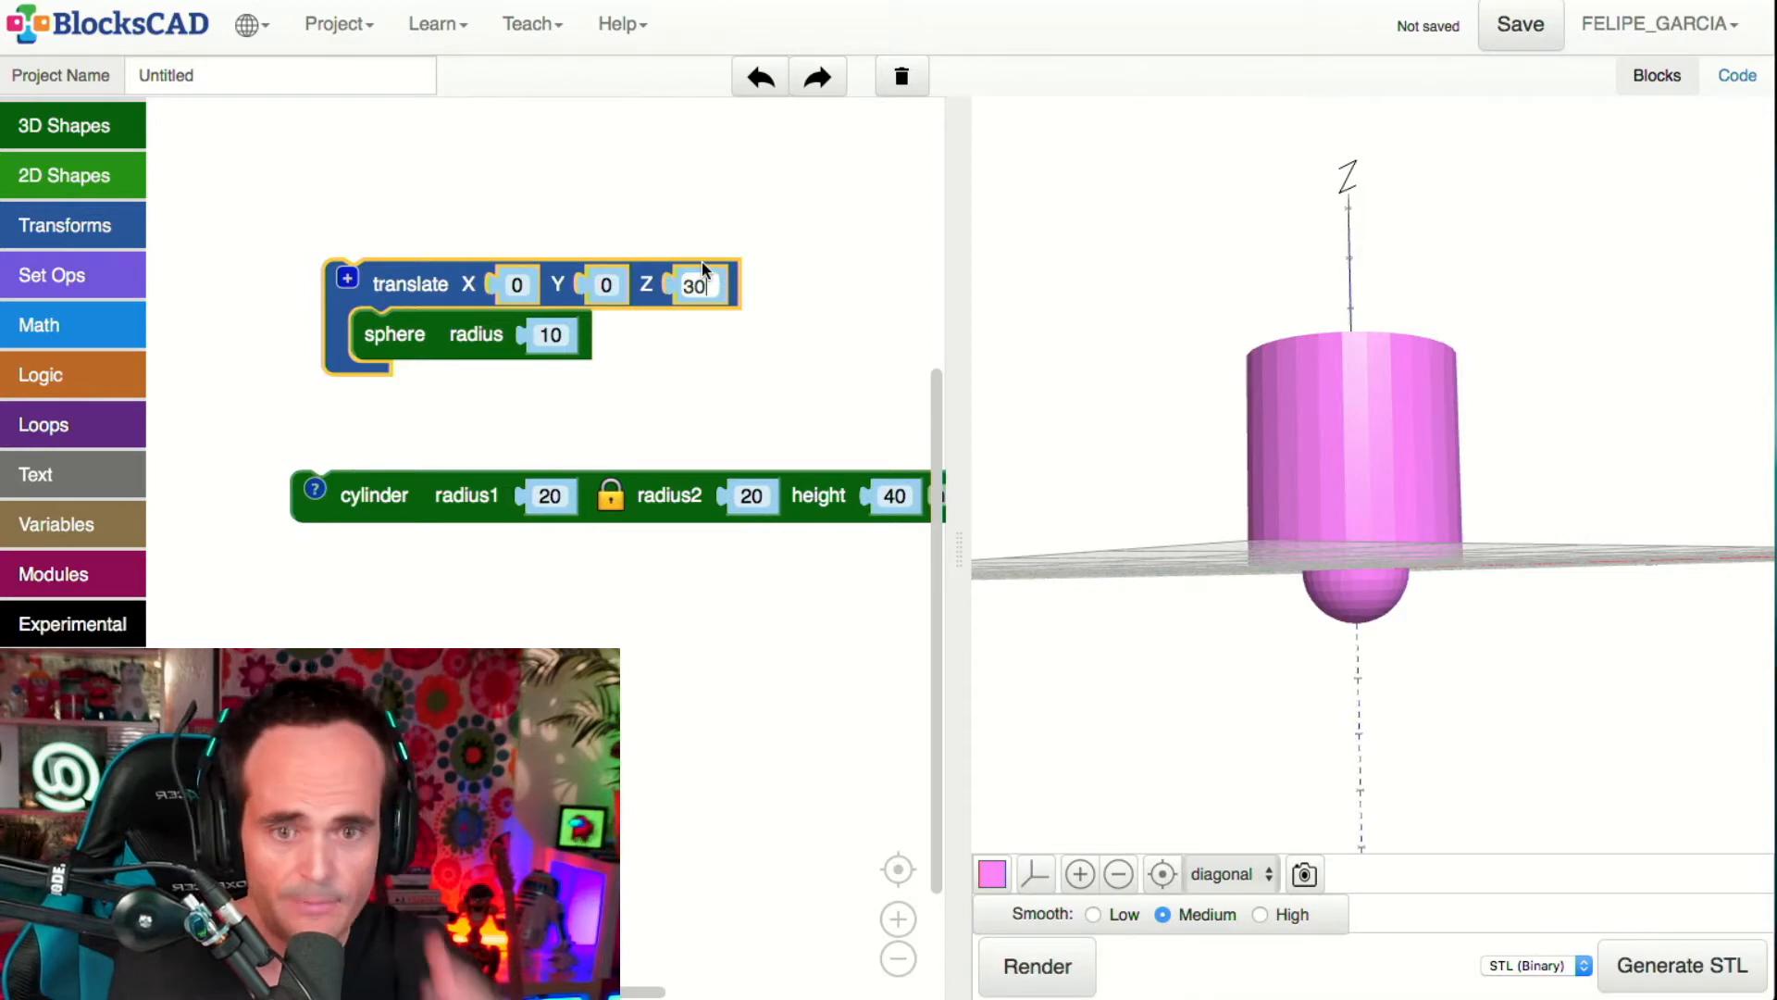
pyautogui.click(714, 830)
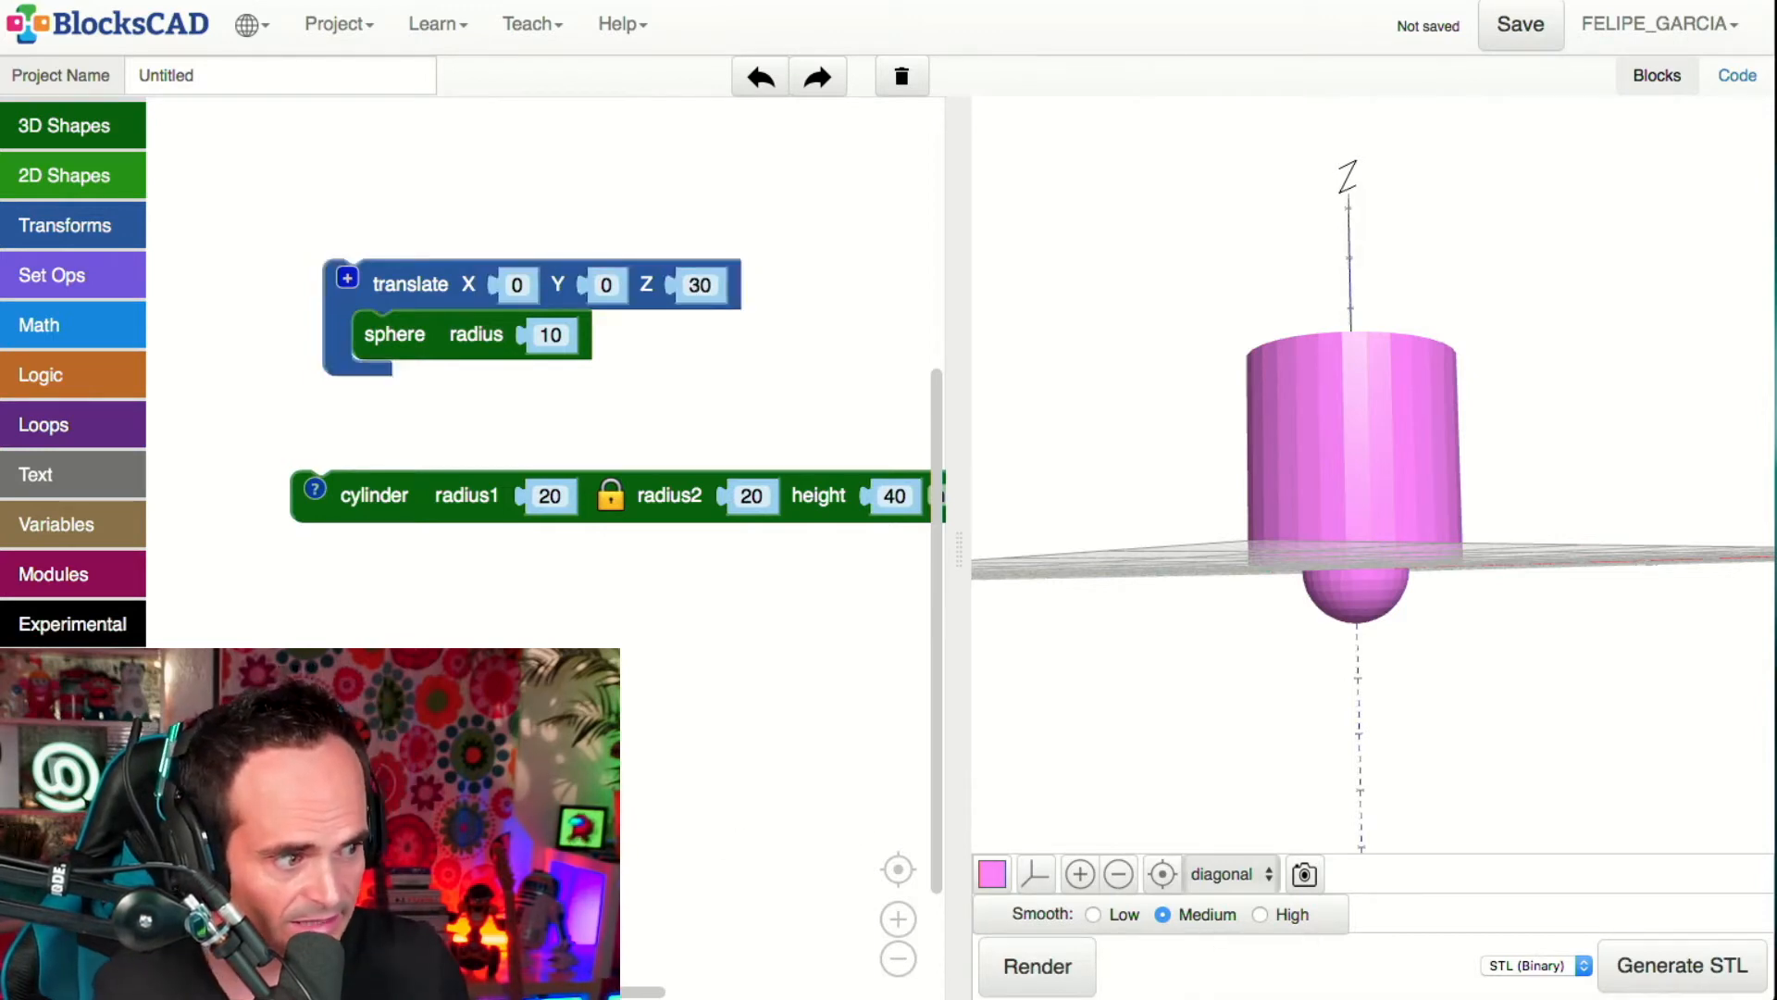
pyautogui.click(1014, 965)
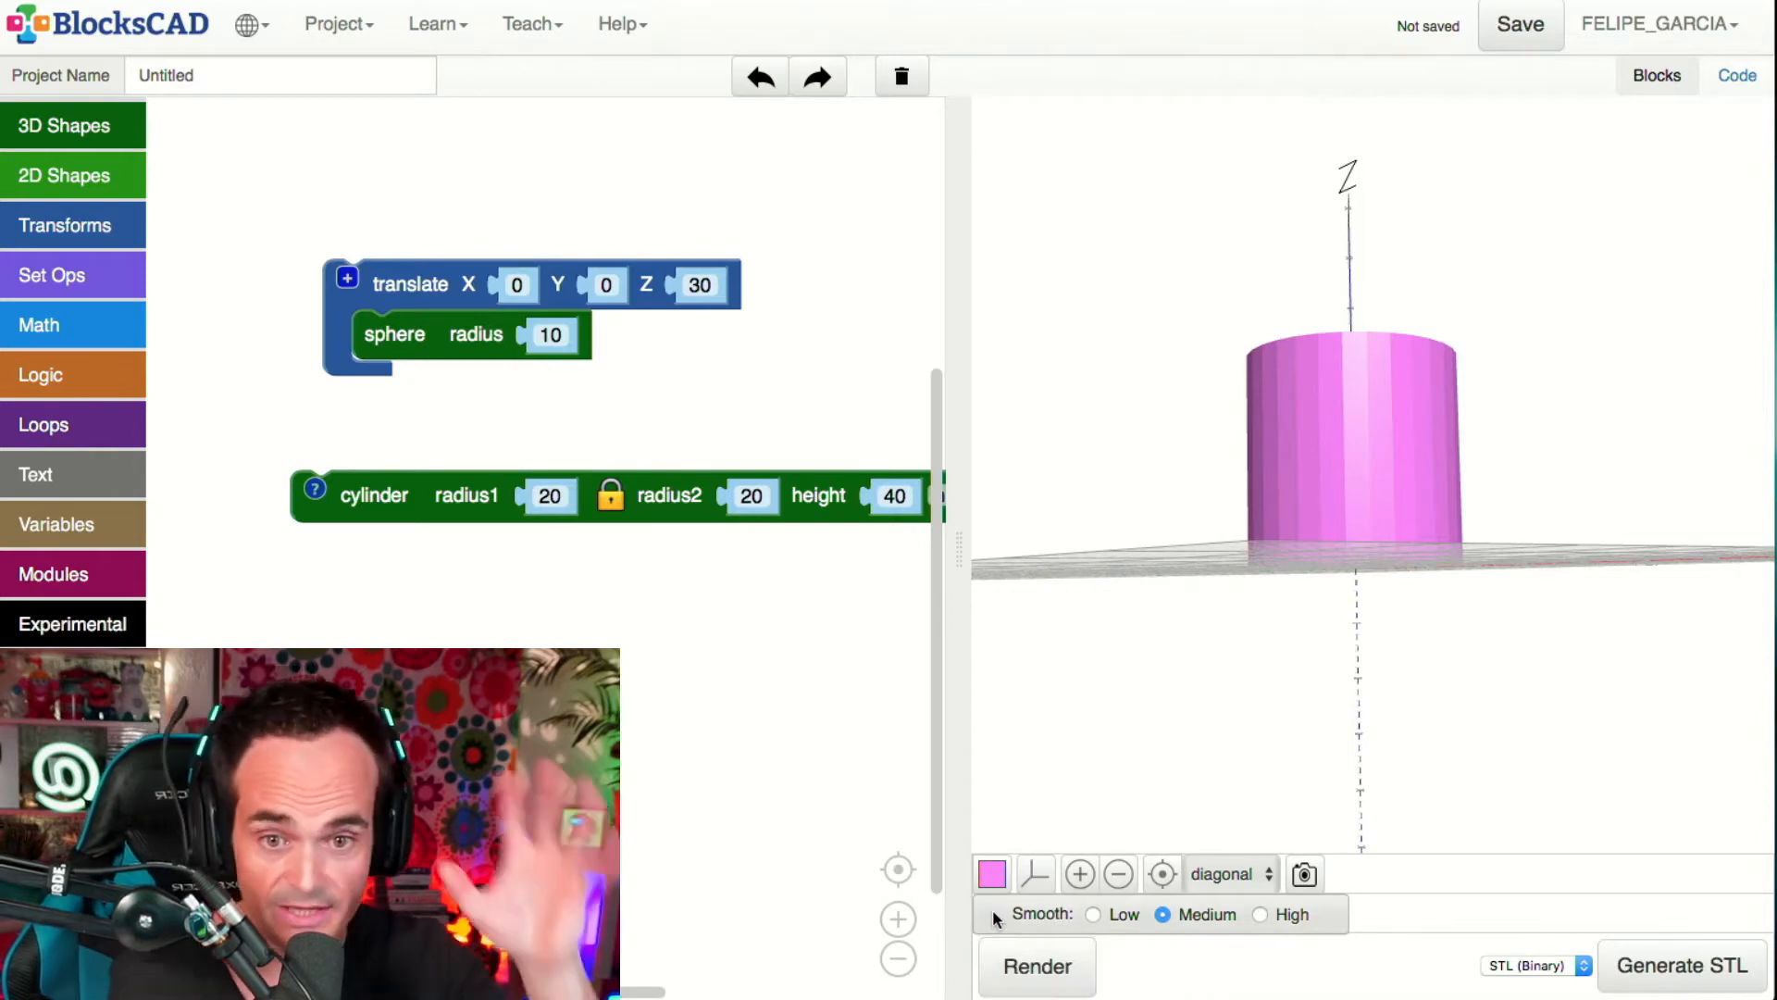
# - Set the sphere's Z translation to 60 and render the model
pyautogui.click(704, 263)
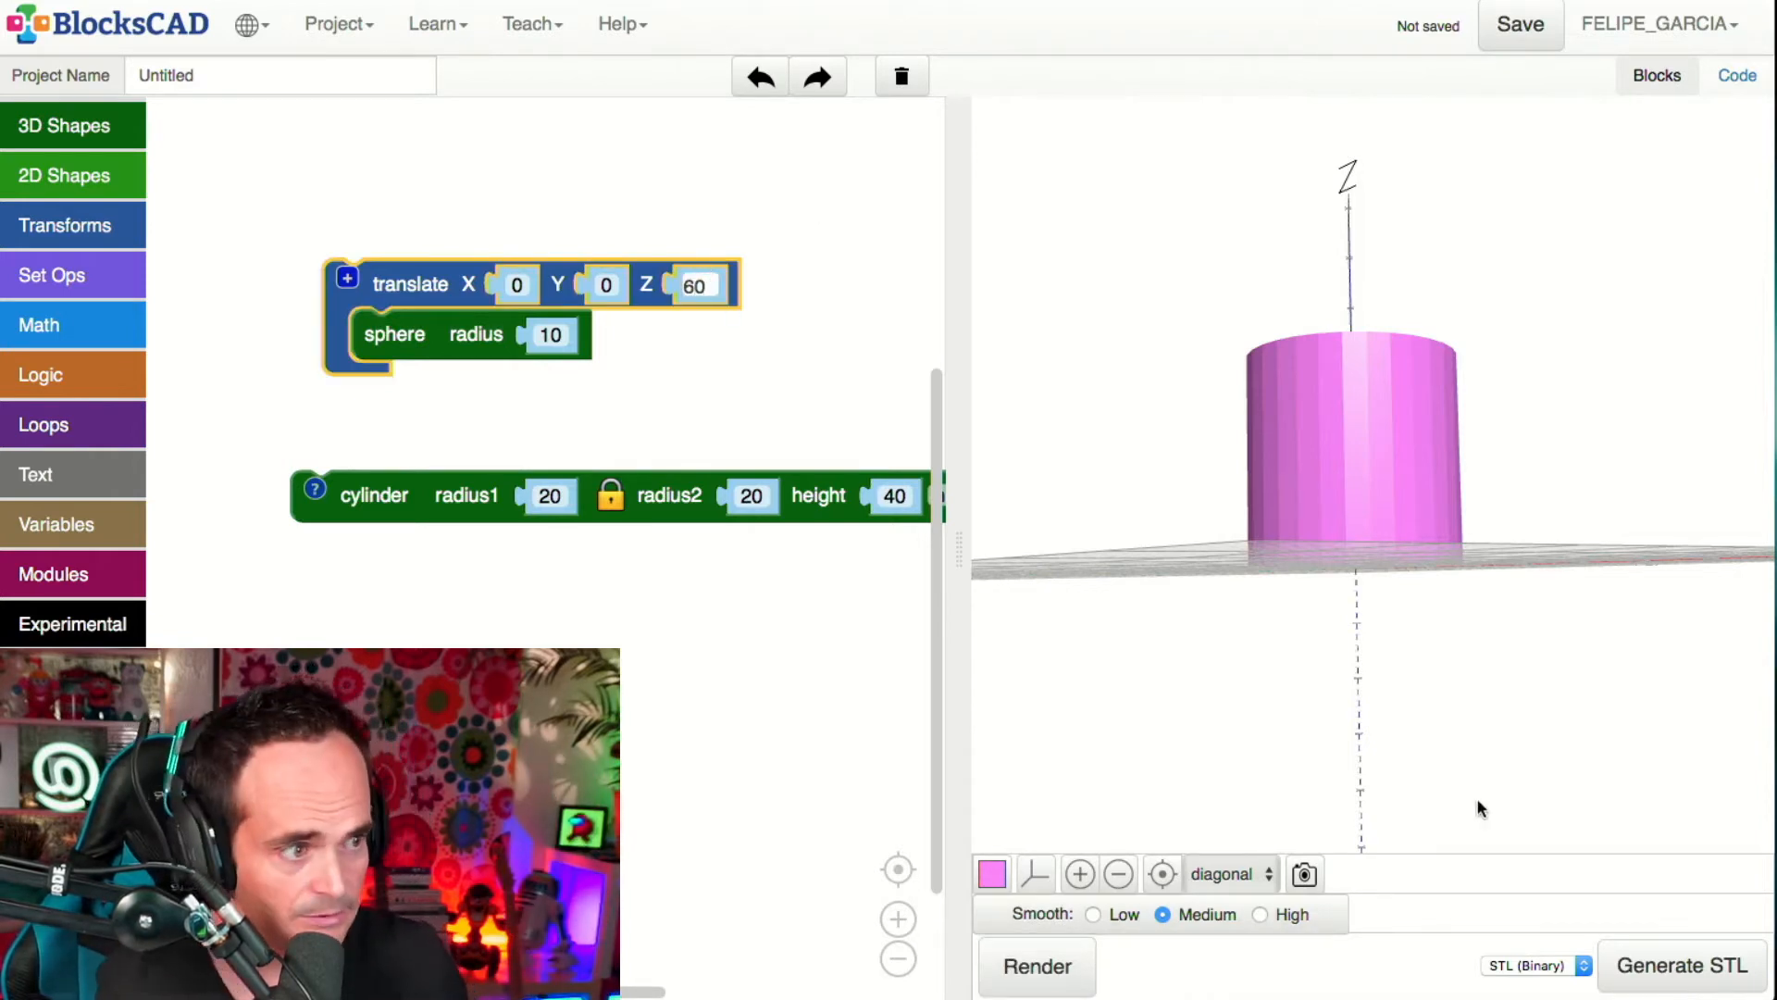
pyautogui.click(1064, 963)
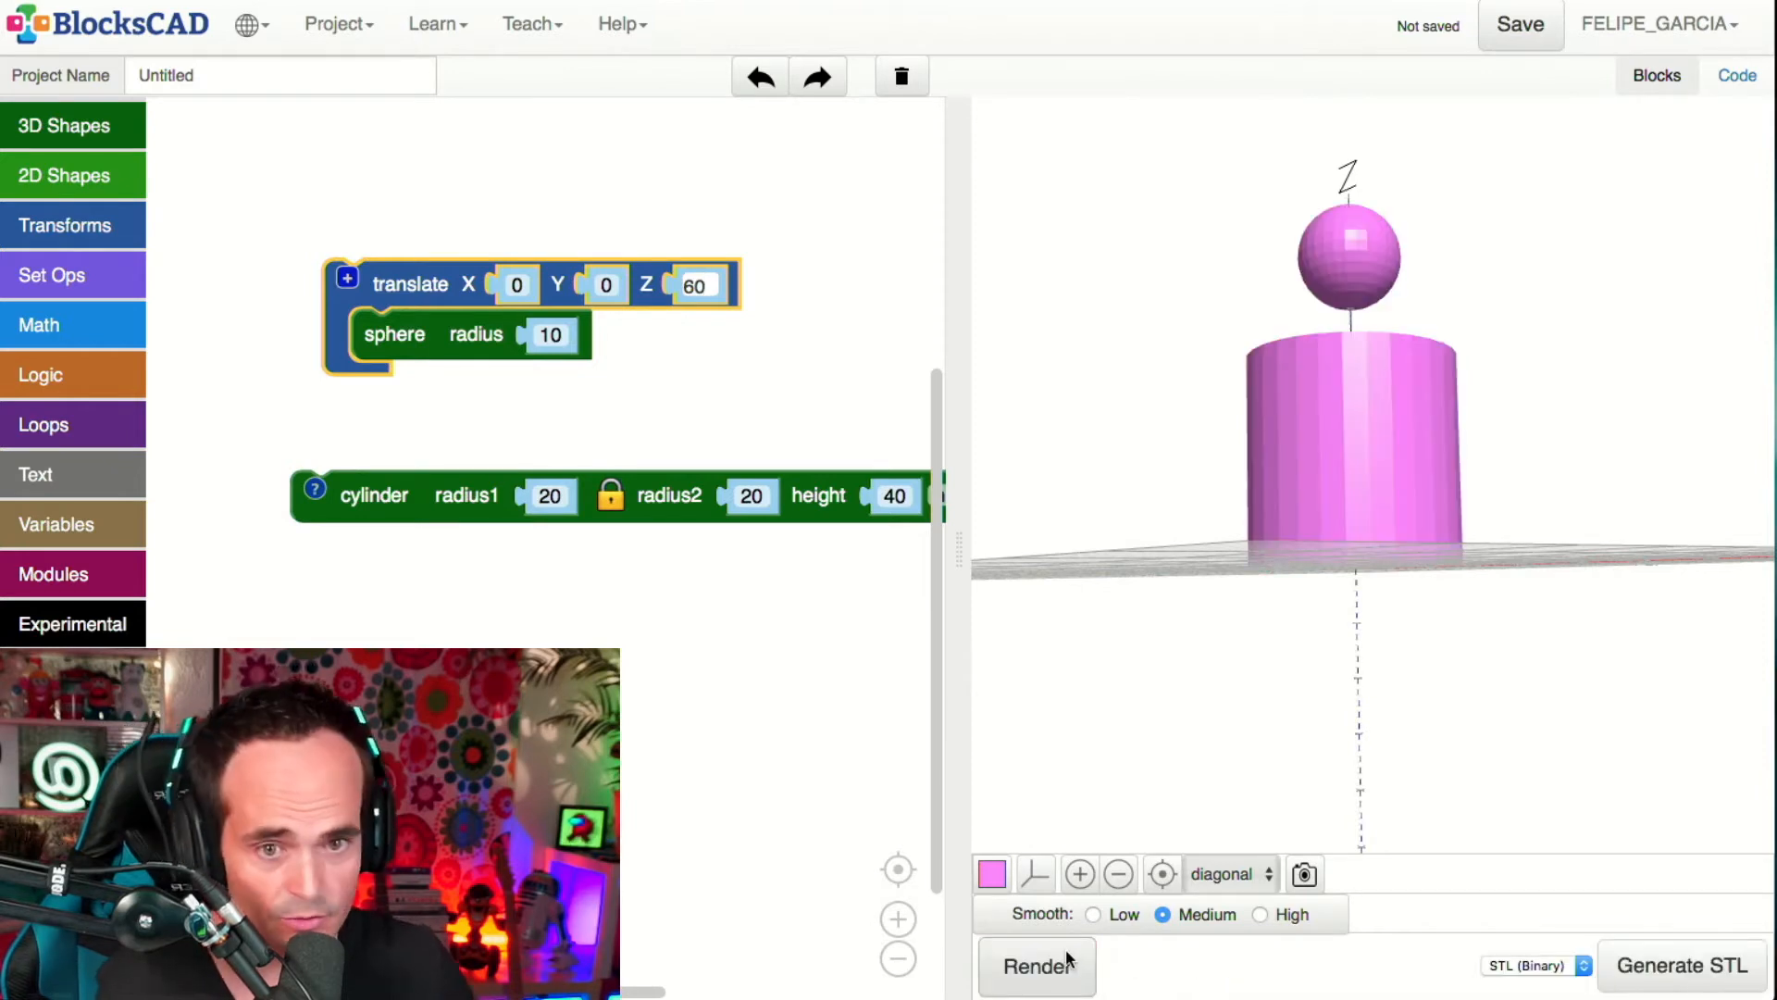
pyautogui.moveTo(1388, 413); pyautogui.dragTo(1365, 665)
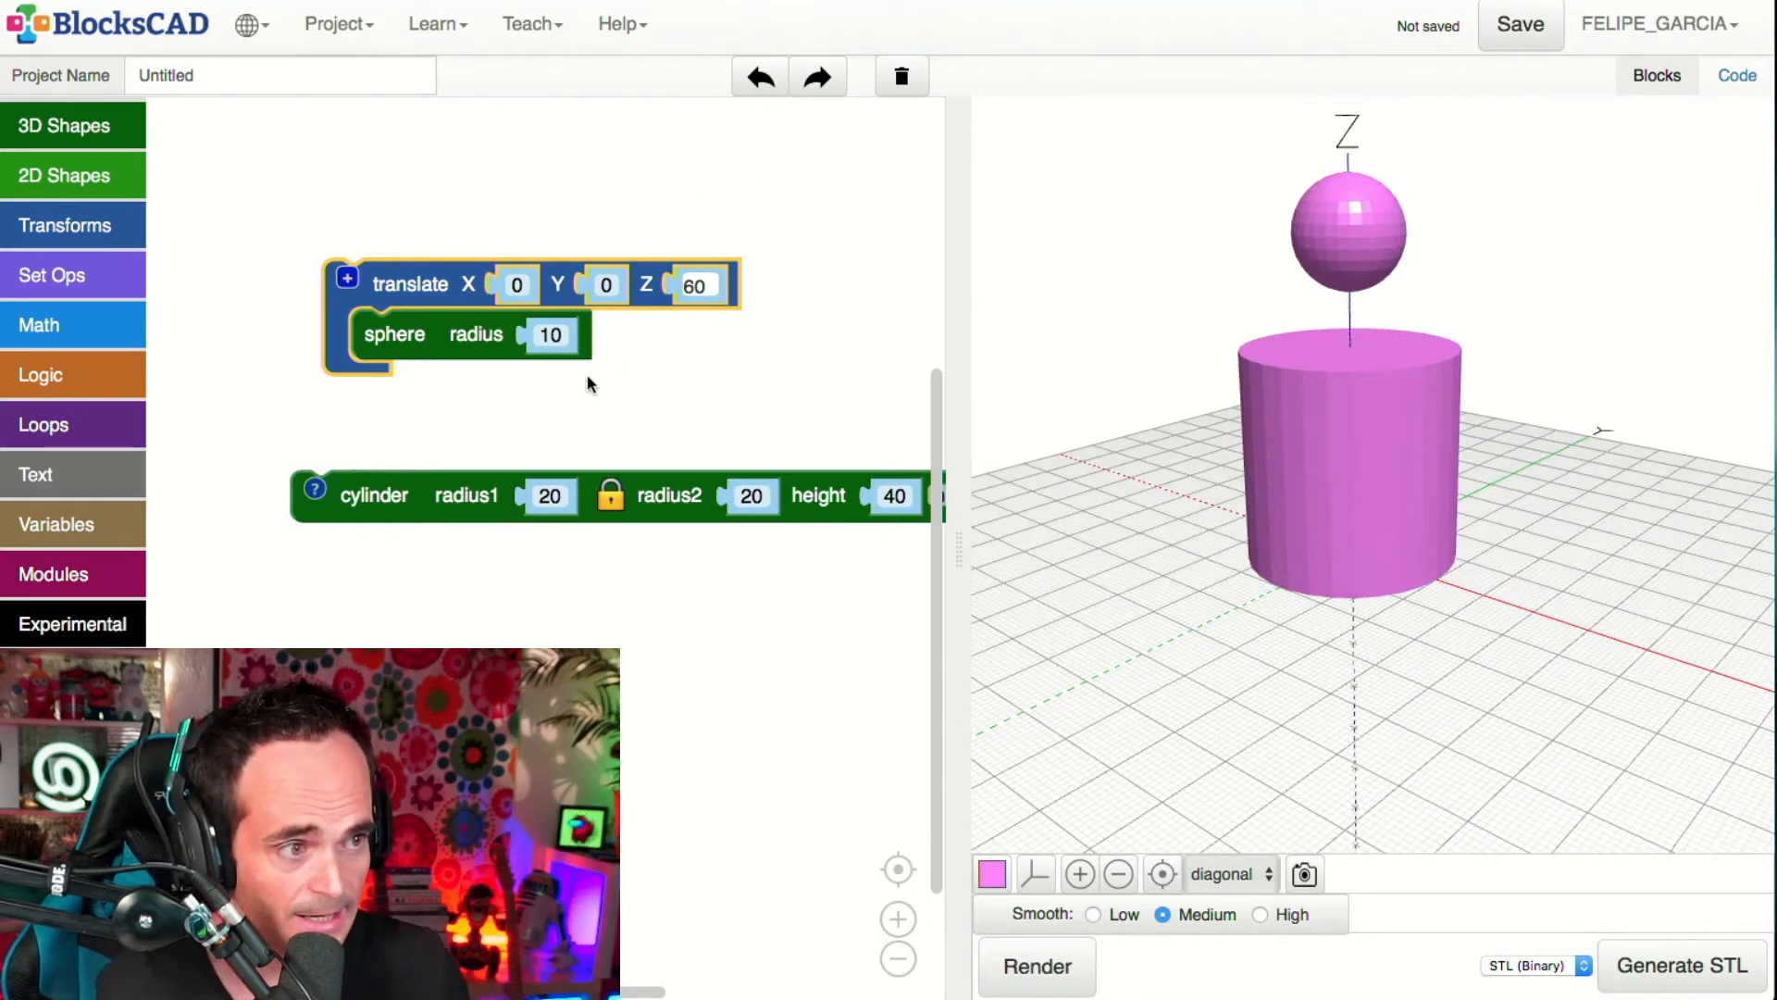
# - Set the sphere's radius to 20 and render the model
pyautogui.click(559, 326)
pyautogui.write('20')
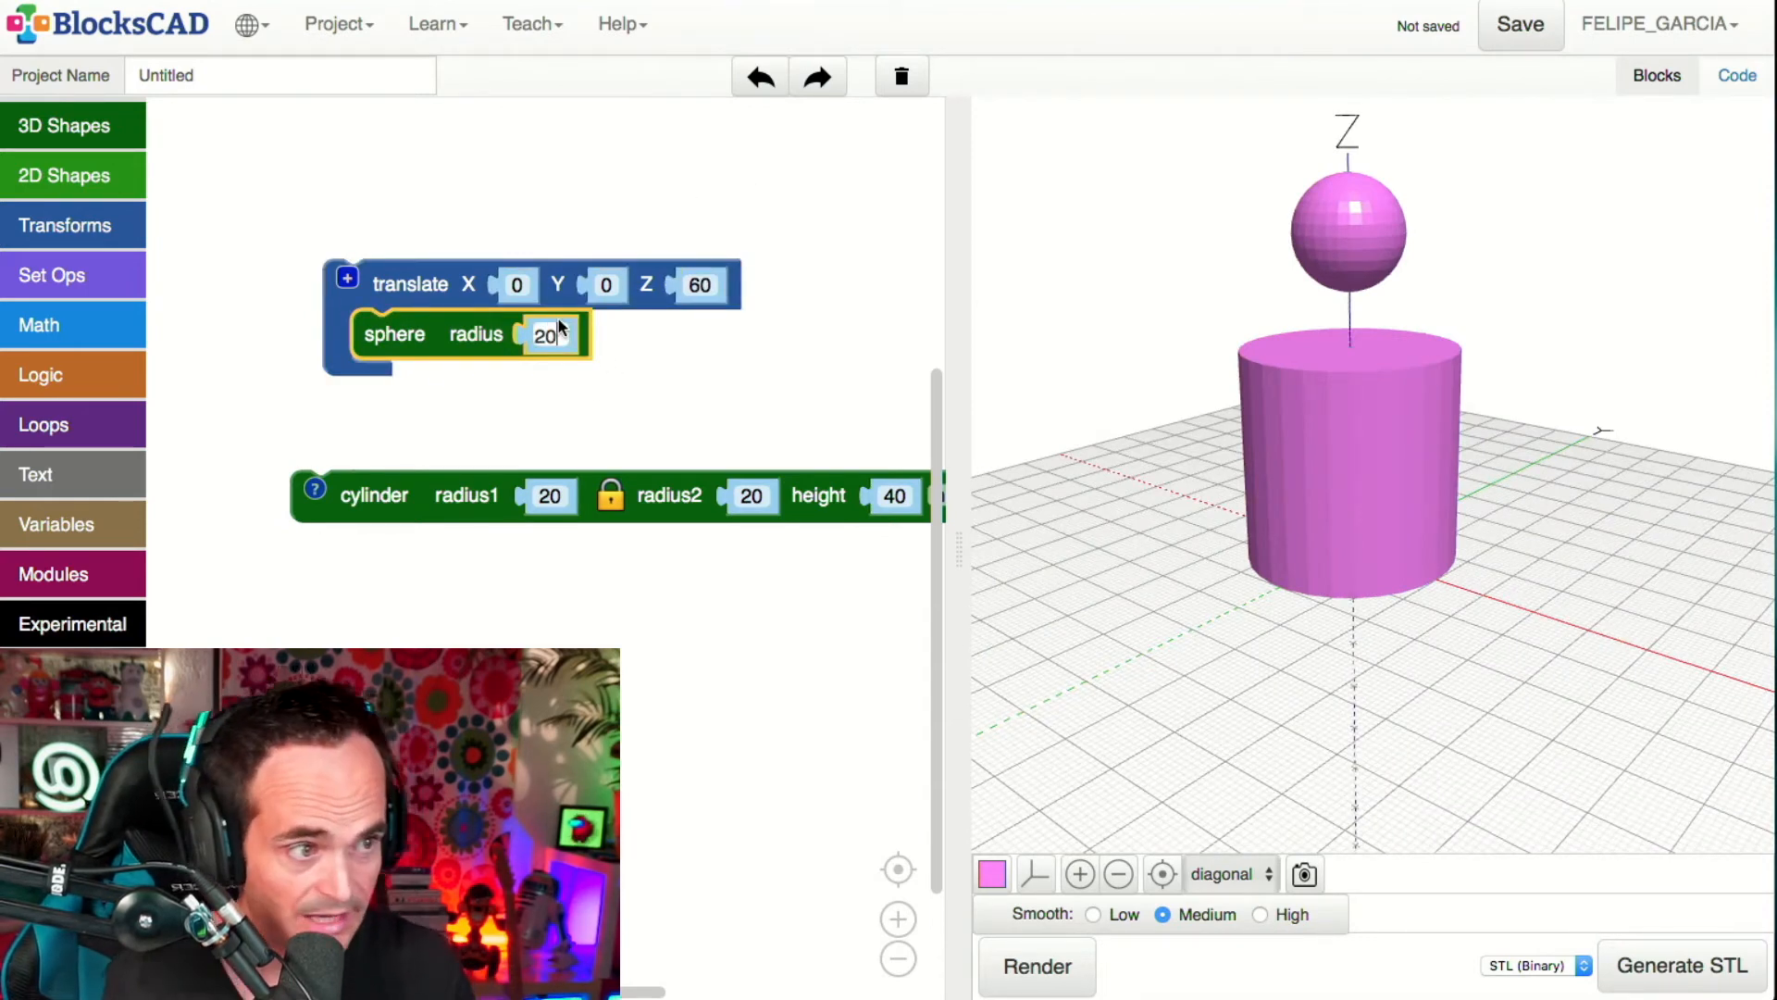
pyautogui.click(701, 593)
pyautogui.click(1027, 963)
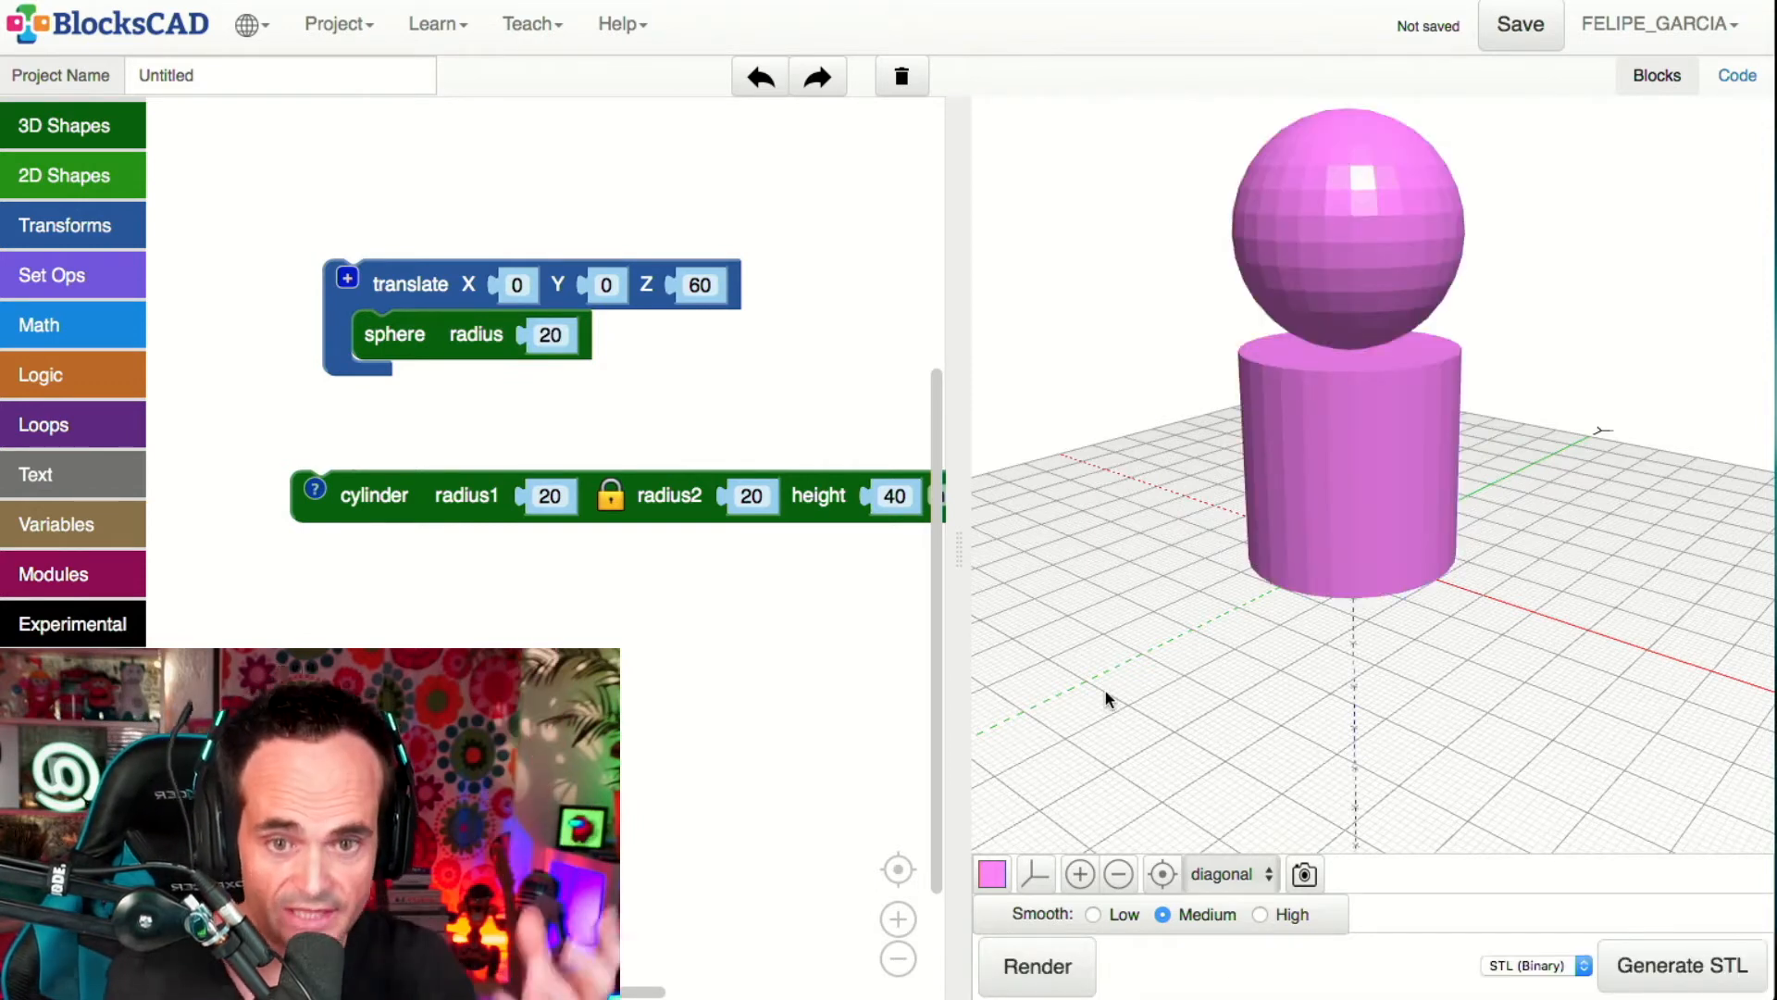
# - Set the sphere's Z translation to 40 and render it as a rounded cap on the cylinder
pyautogui.click(714, 280)
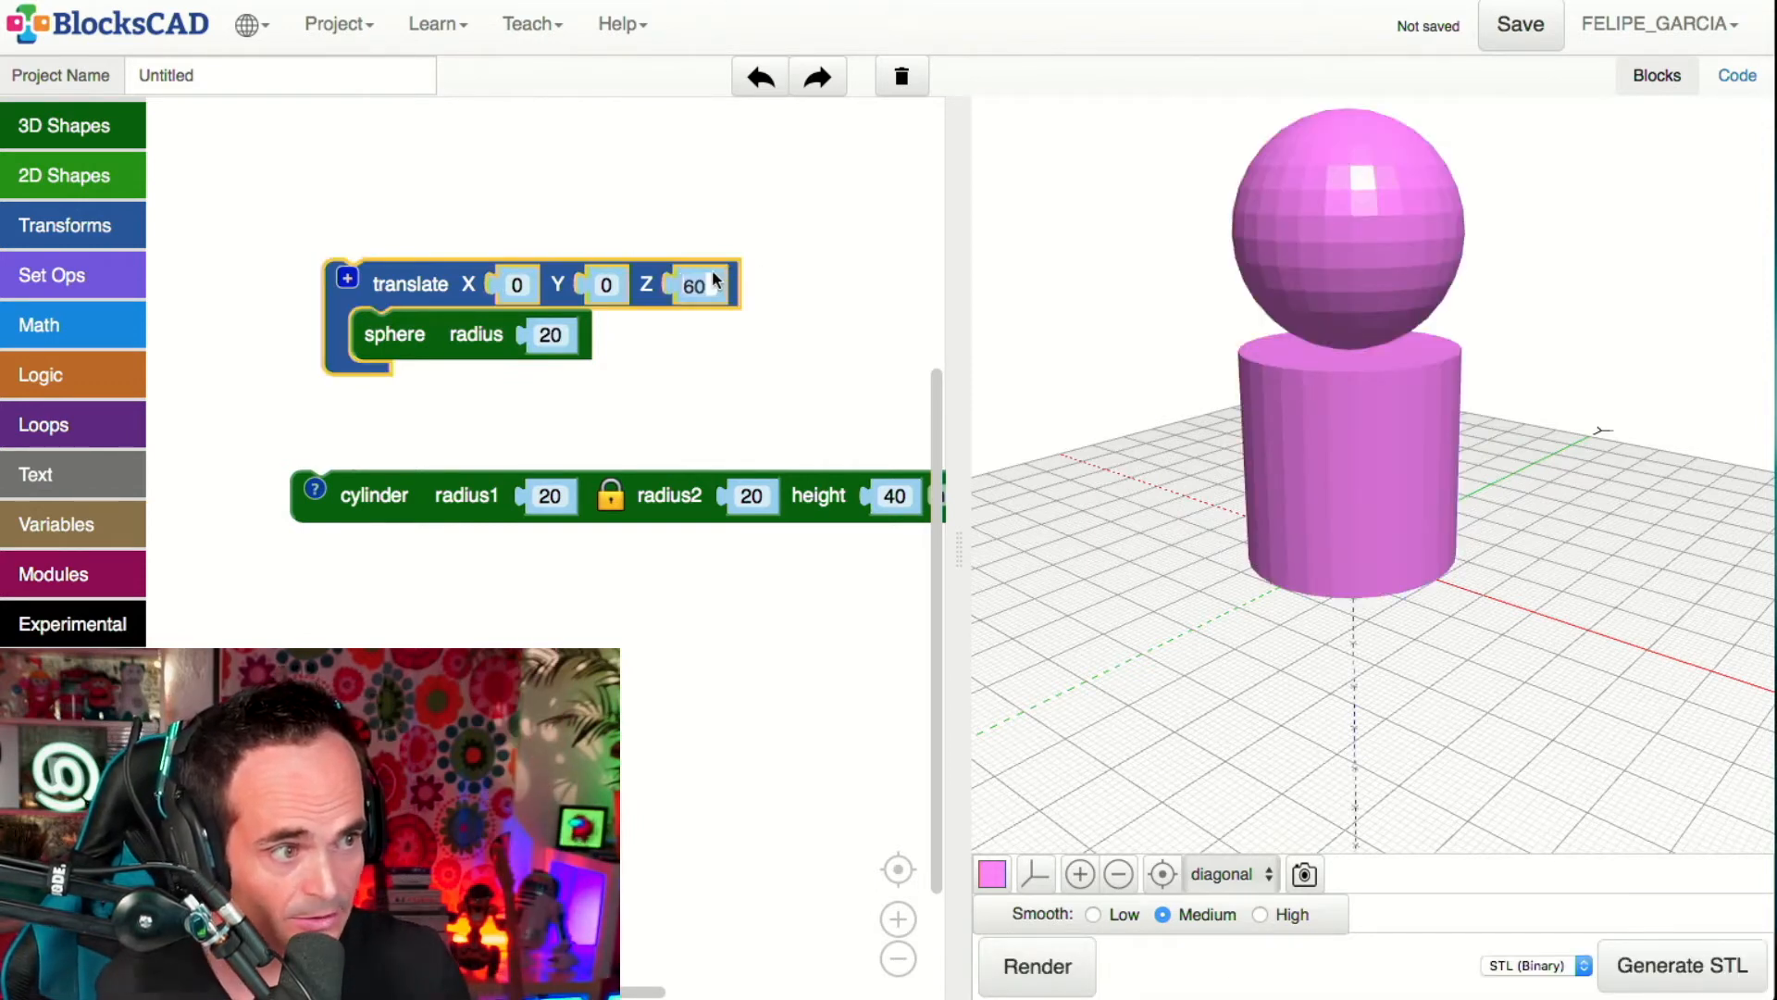
pyautogui.press('Return')
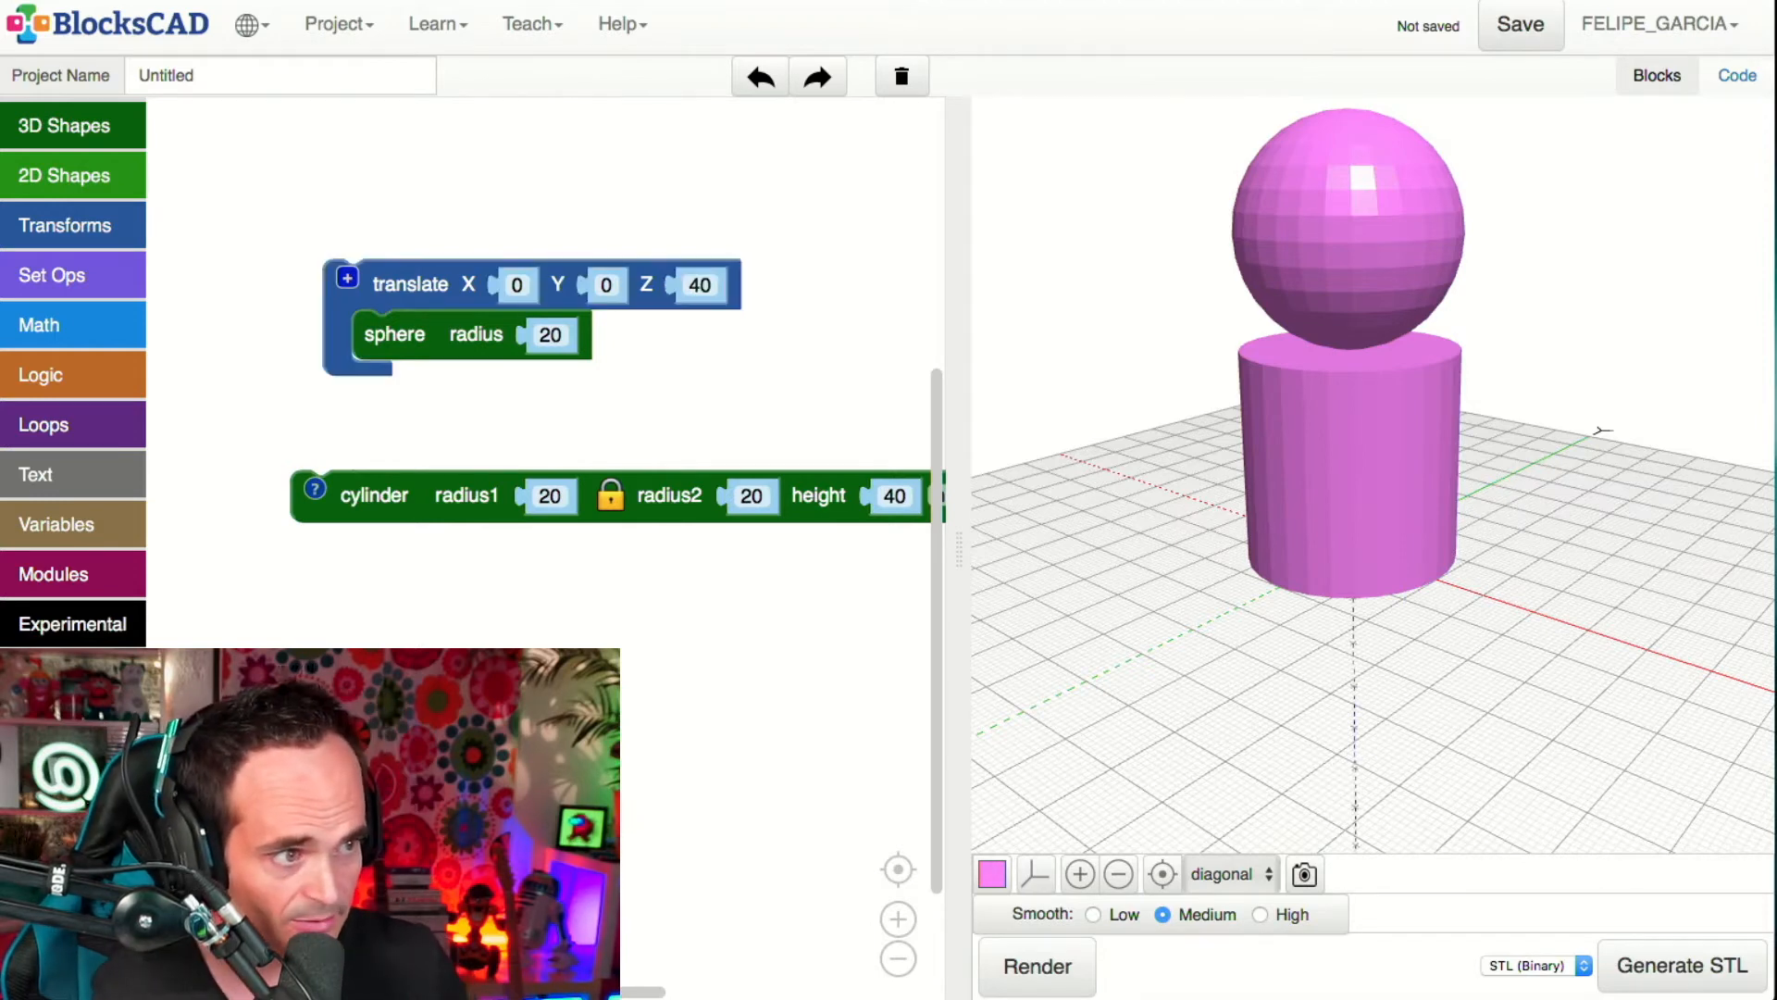
pyautogui.click(1078, 965)
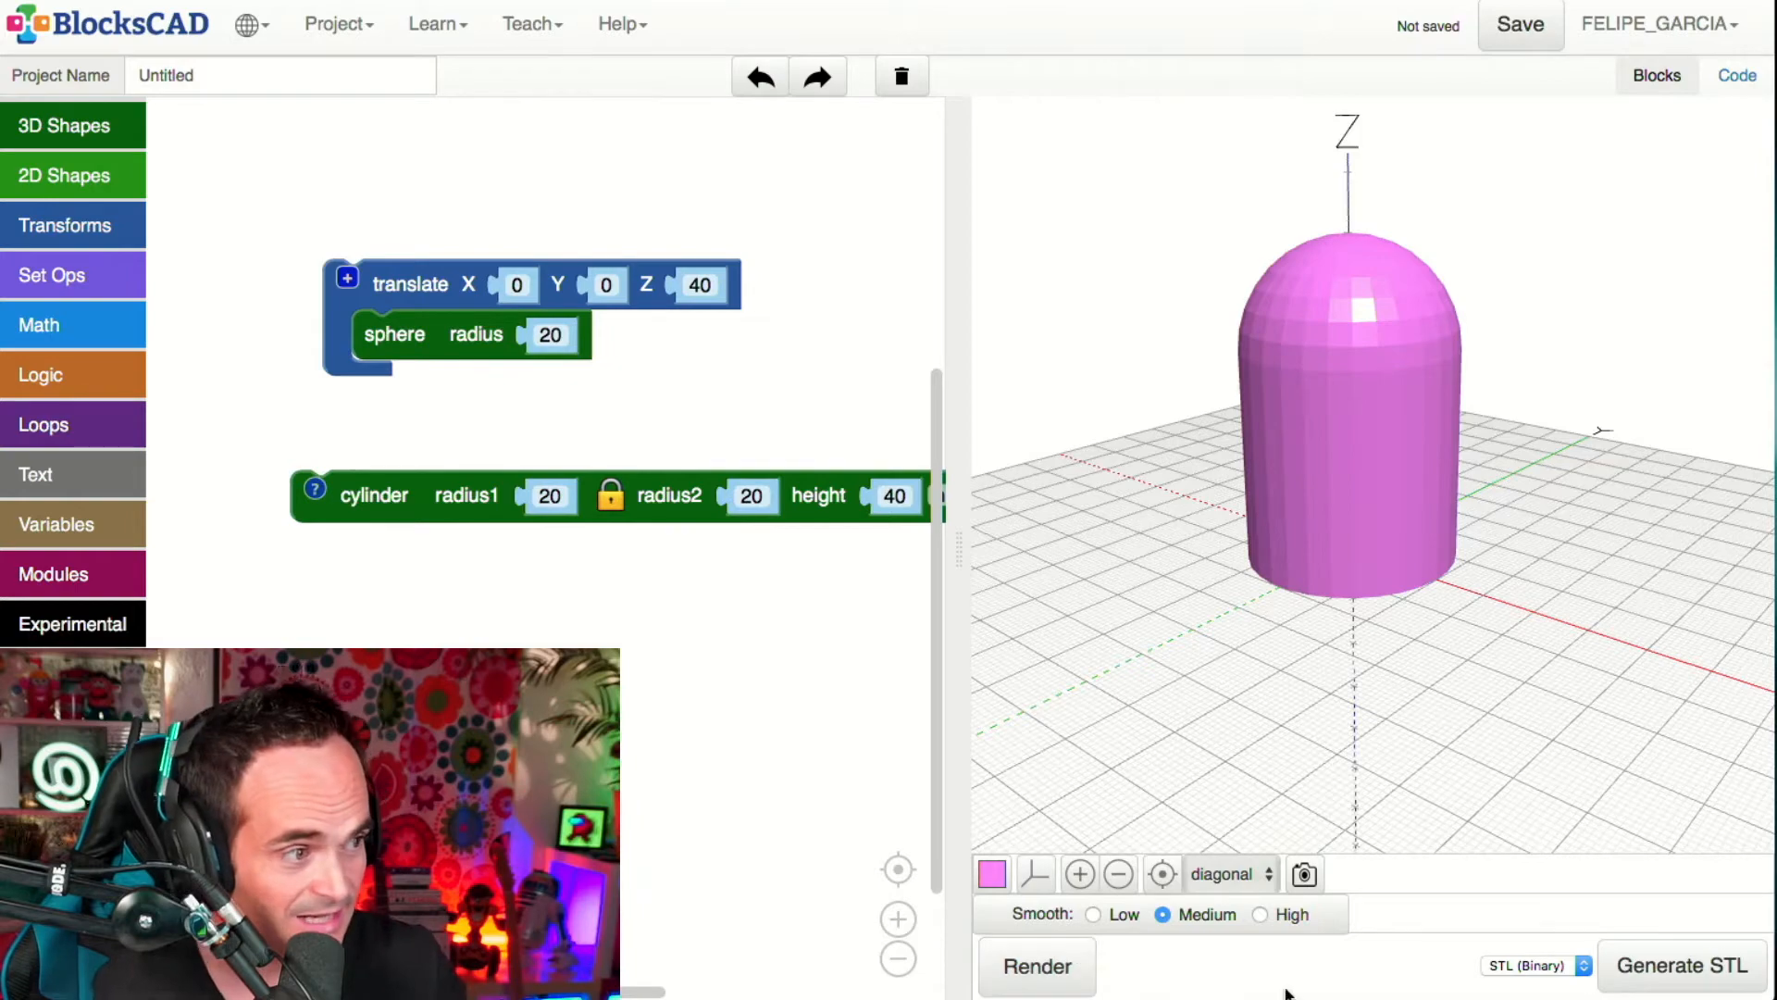
pyautogui.moveTo(1470, 742); pyautogui.dragTo(1474, 698)
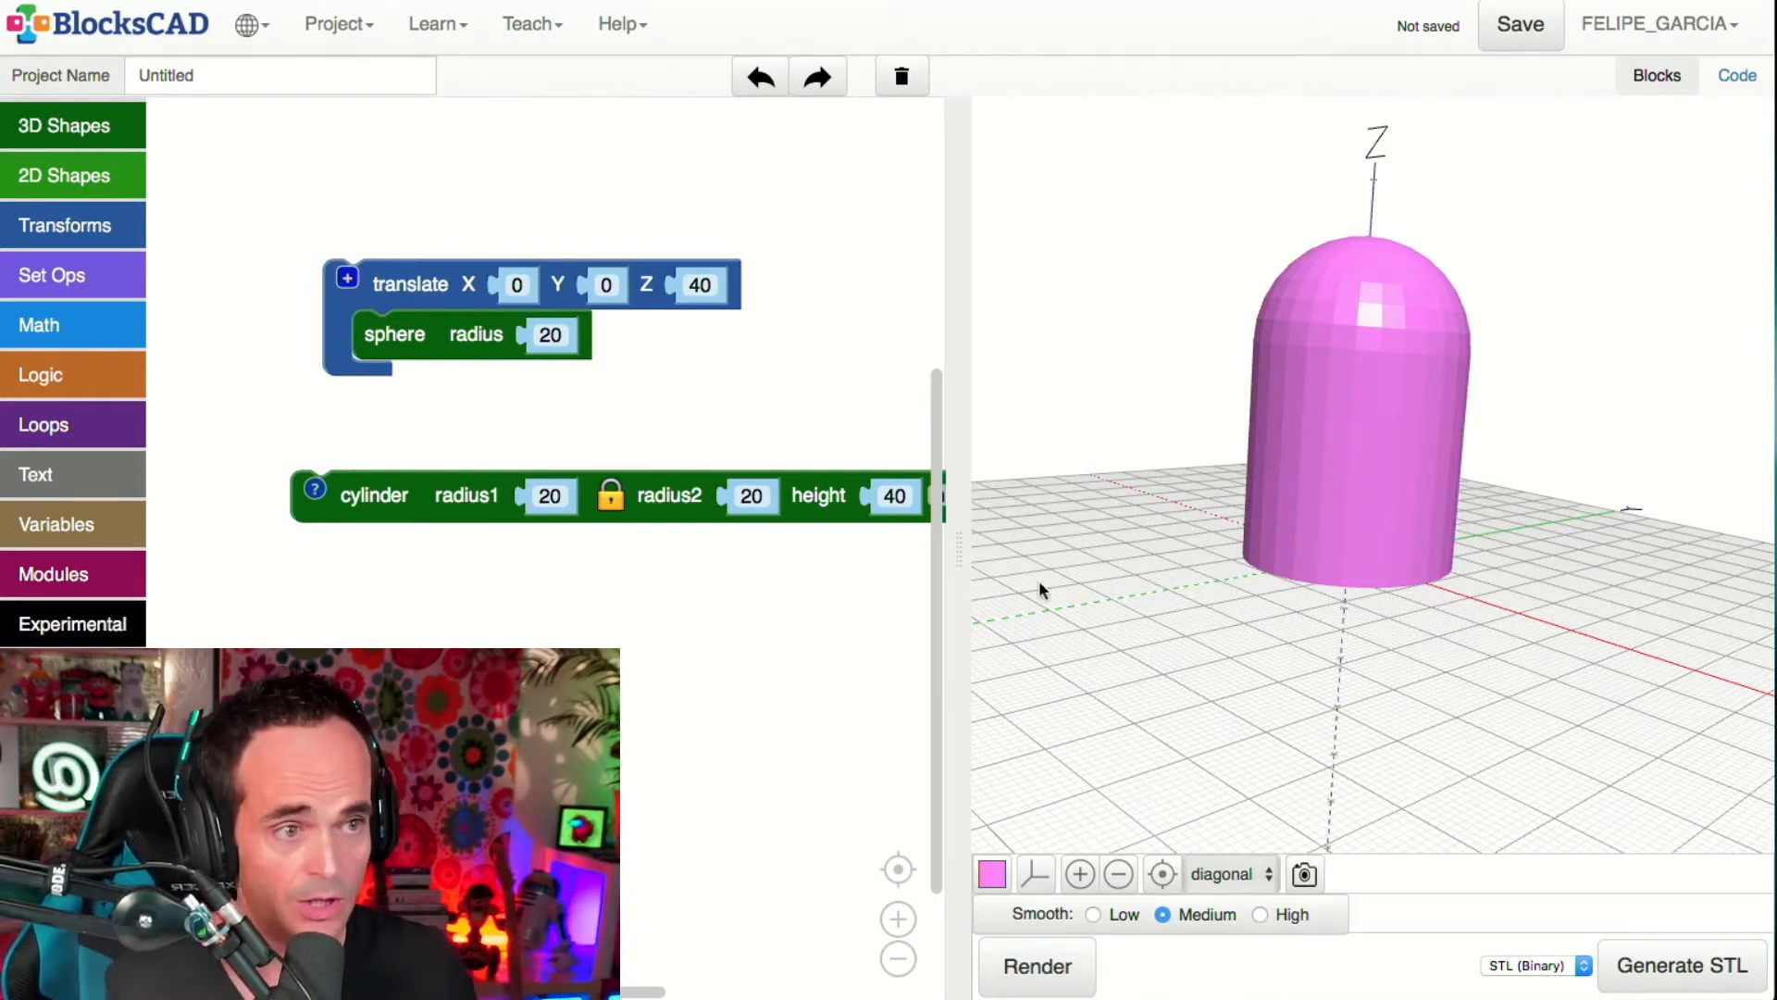
# - Add a union block and nest the translated sphere block in its first slot
pyautogui.click(104, 268)
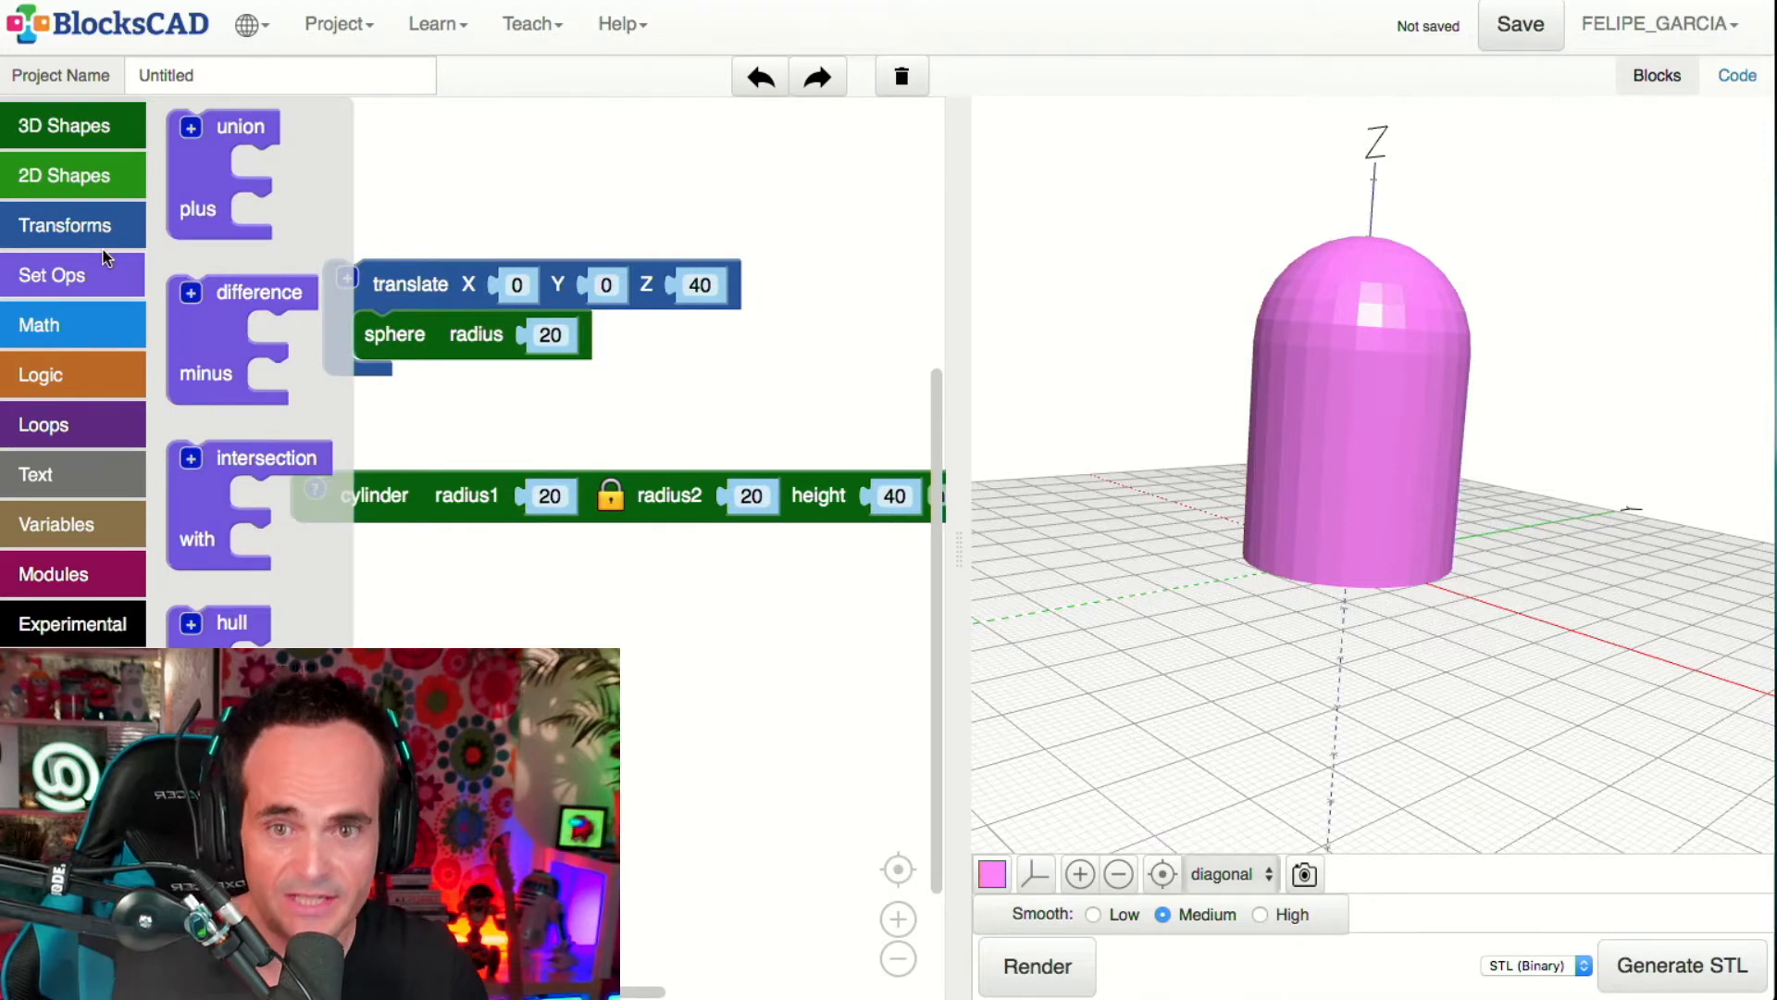
pyautogui.click(202, 163)
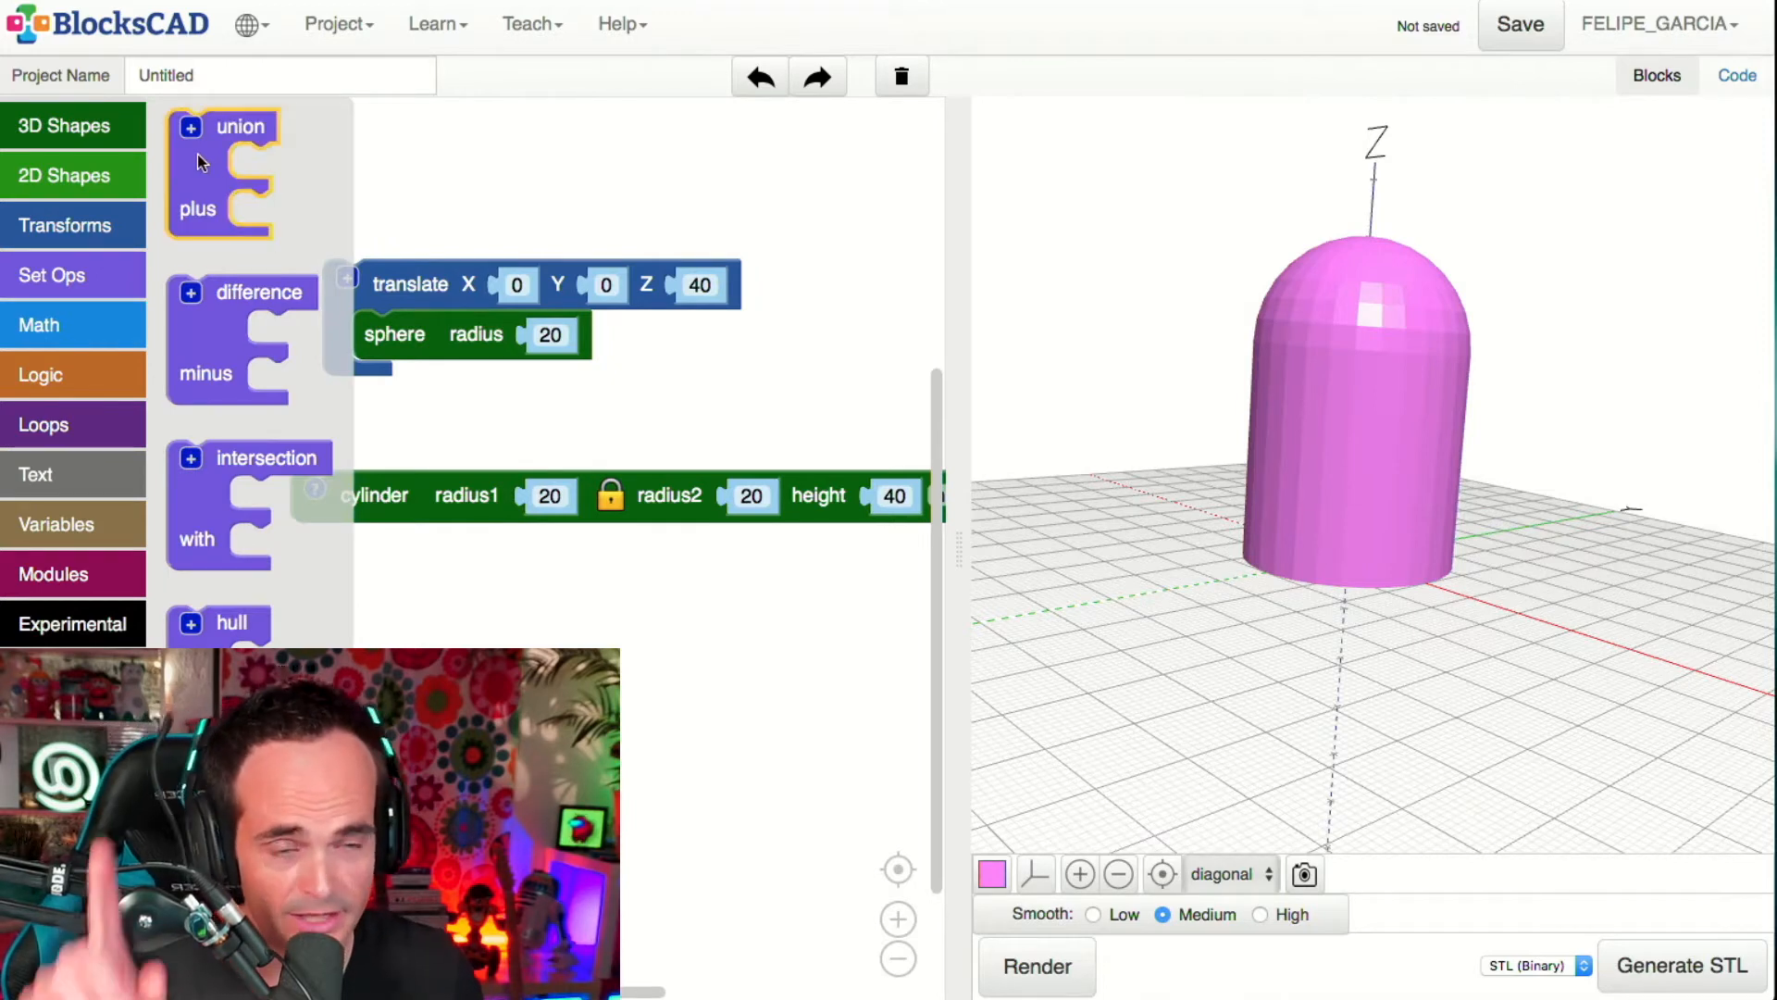
pyautogui.moveTo(202, 143); pyautogui.dragTo(500, 662)
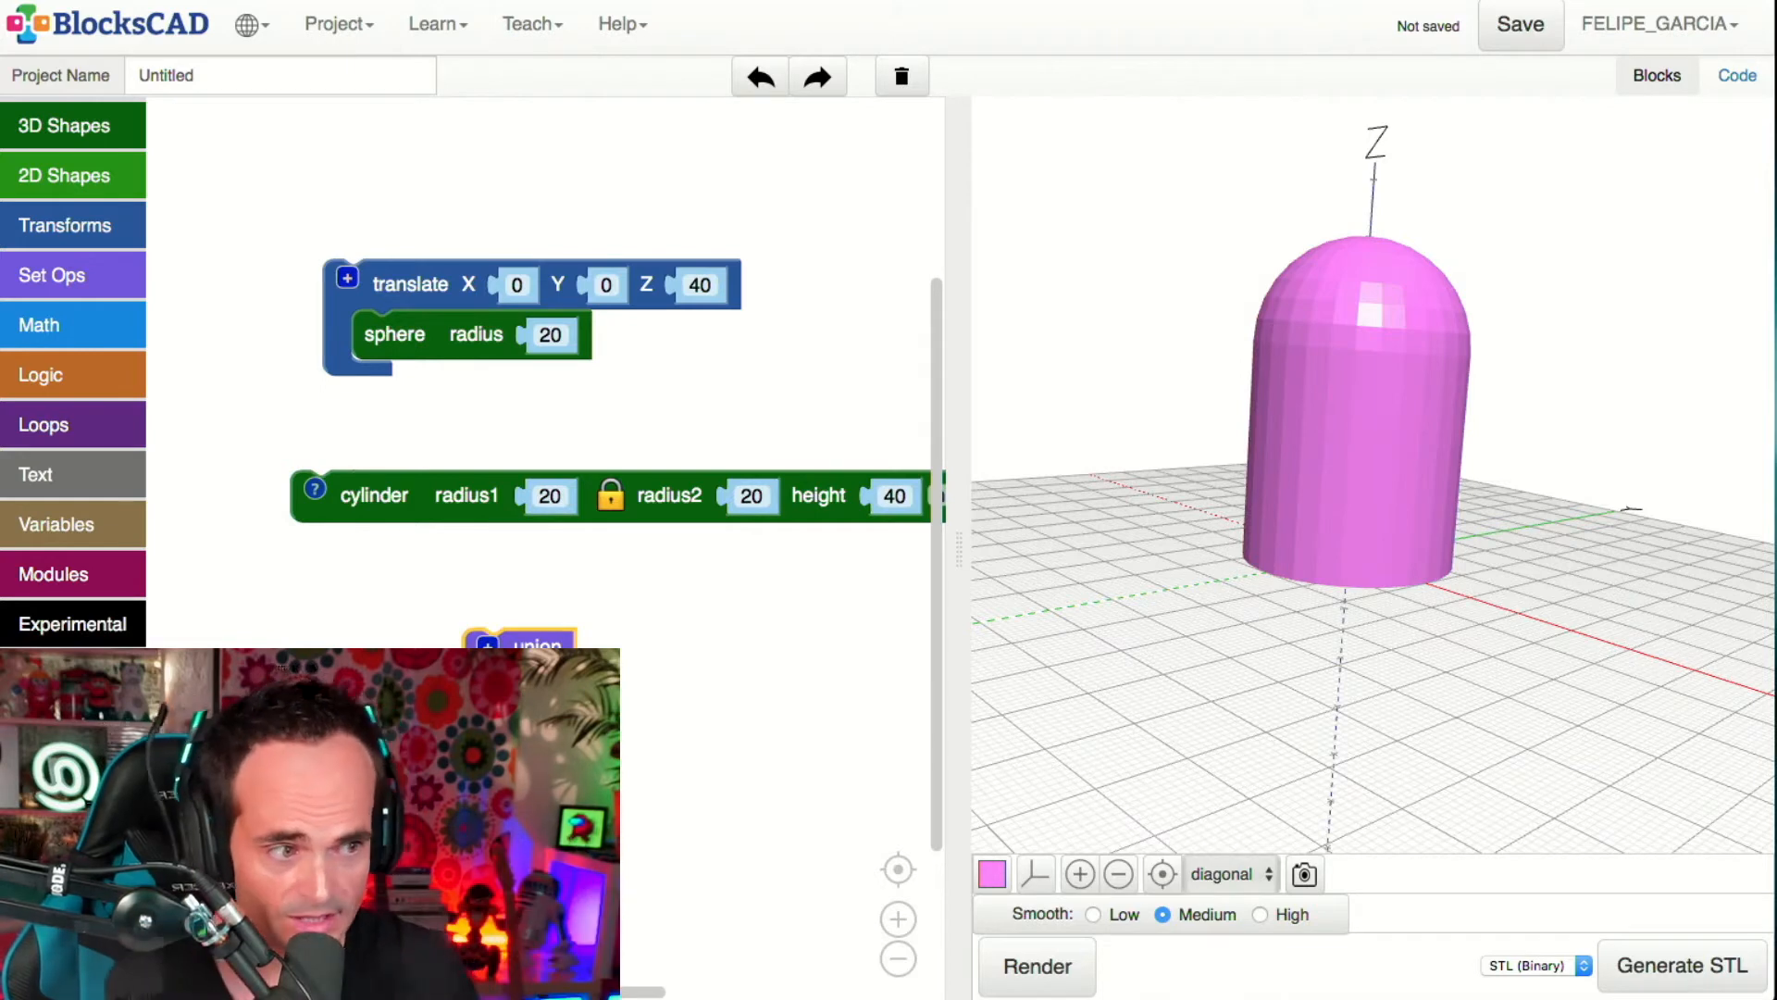
pyautogui.moveTo(514, 645); pyautogui.dragTo(338, 566)
pyautogui.moveTo(470, 263); pyautogui.dragTo(484, 548)
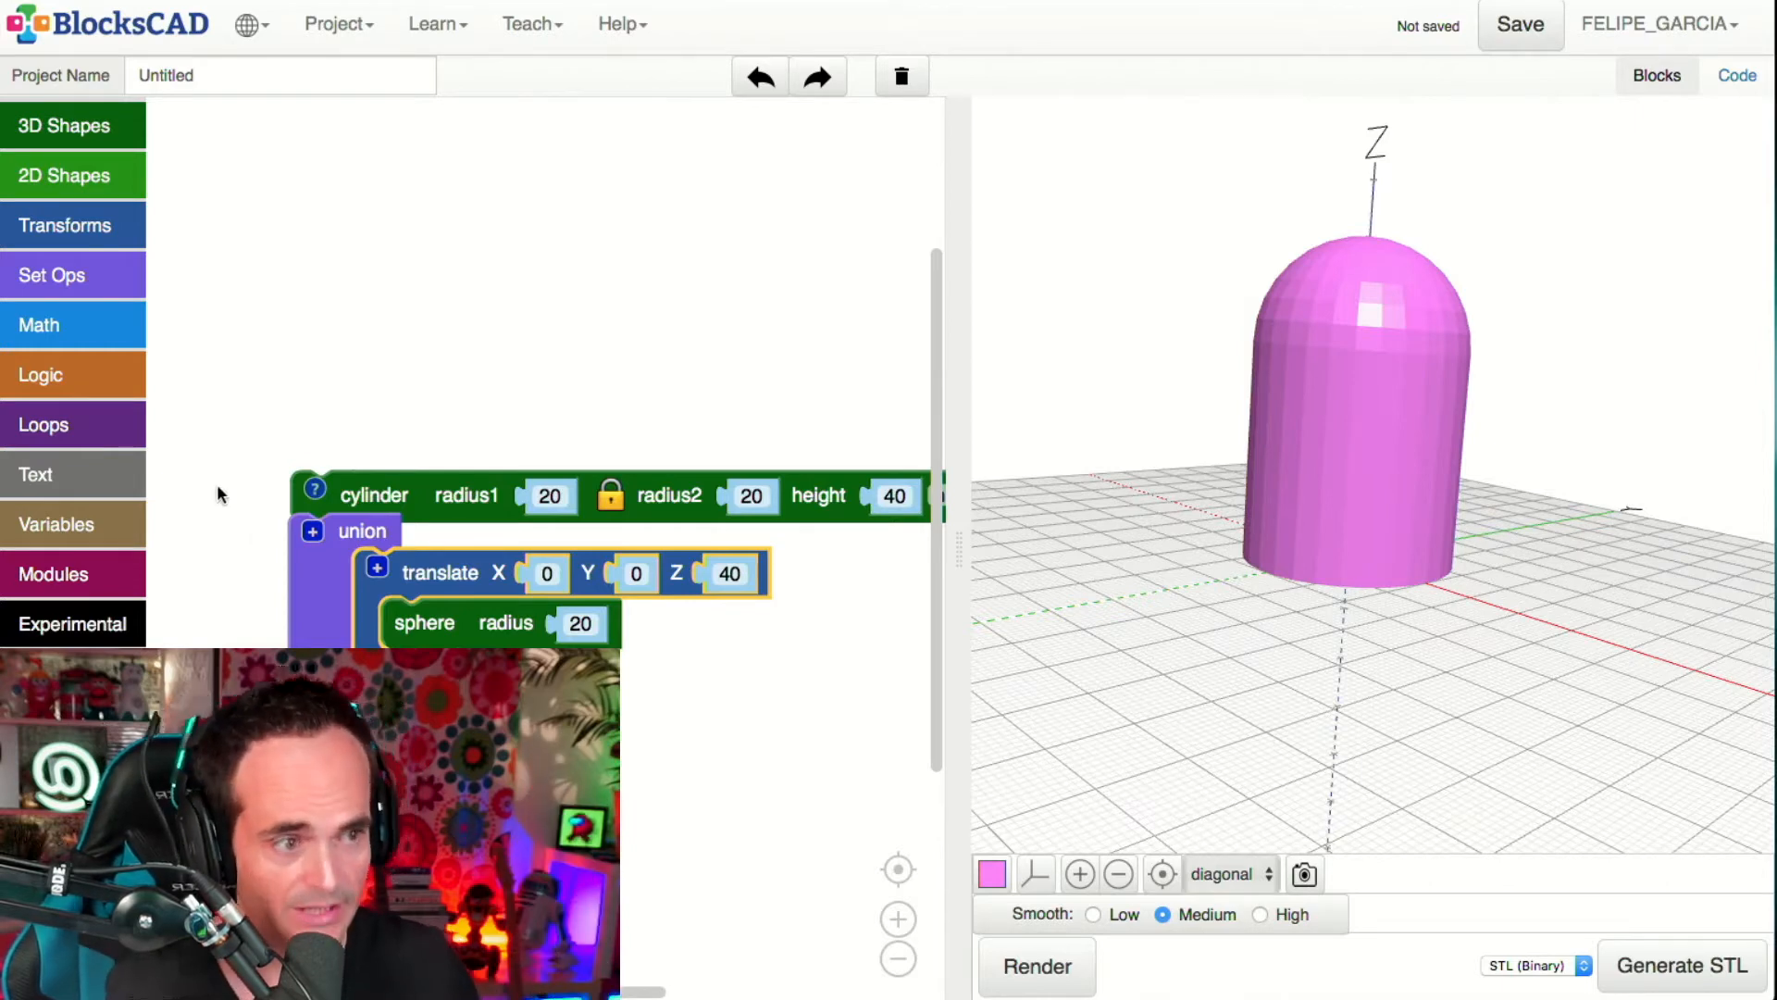
# - Place the cylinder block in the union's plus slot and render the combined shape
pyautogui.moveTo(337, 601); pyautogui.dragTo(391, 271)
pyautogui.moveTo(356, 485); pyautogui.dragTo(474, 368)
pyautogui.moveTo(367, 313); pyautogui.dragTo(378, 465)
pyautogui.click(1020, 965)
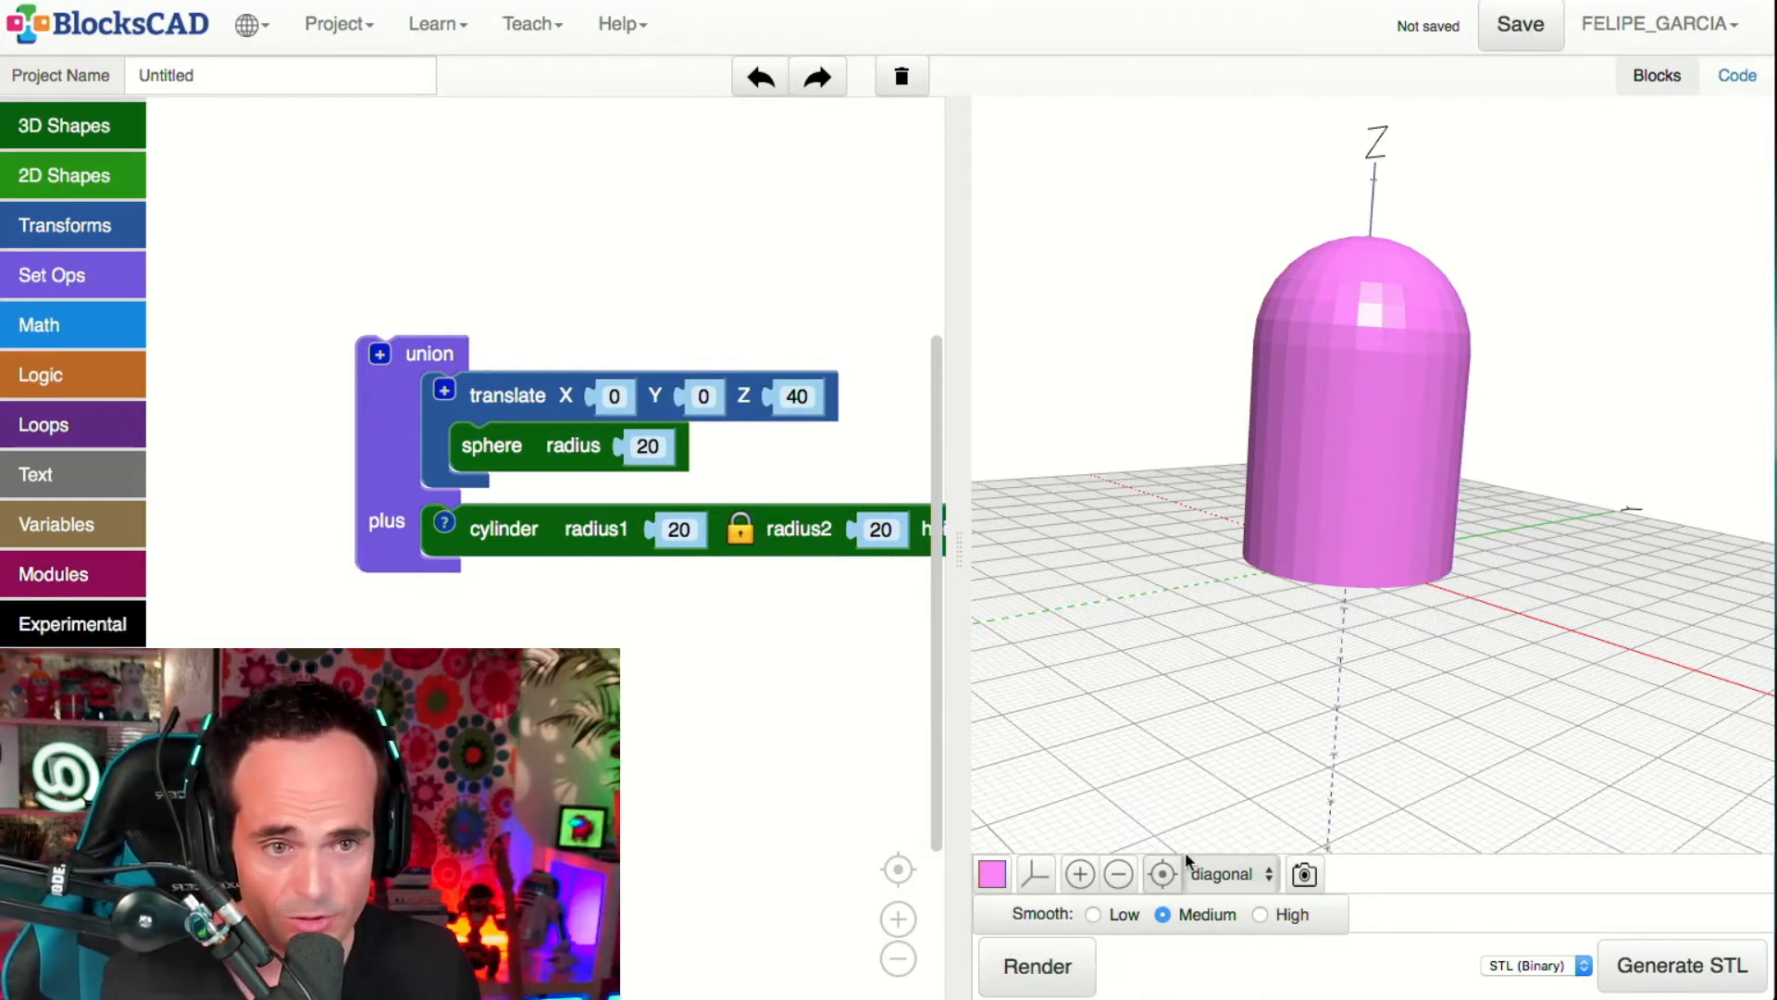
pyautogui.moveTo(1437, 702); pyautogui.dragTo(1309, 564)
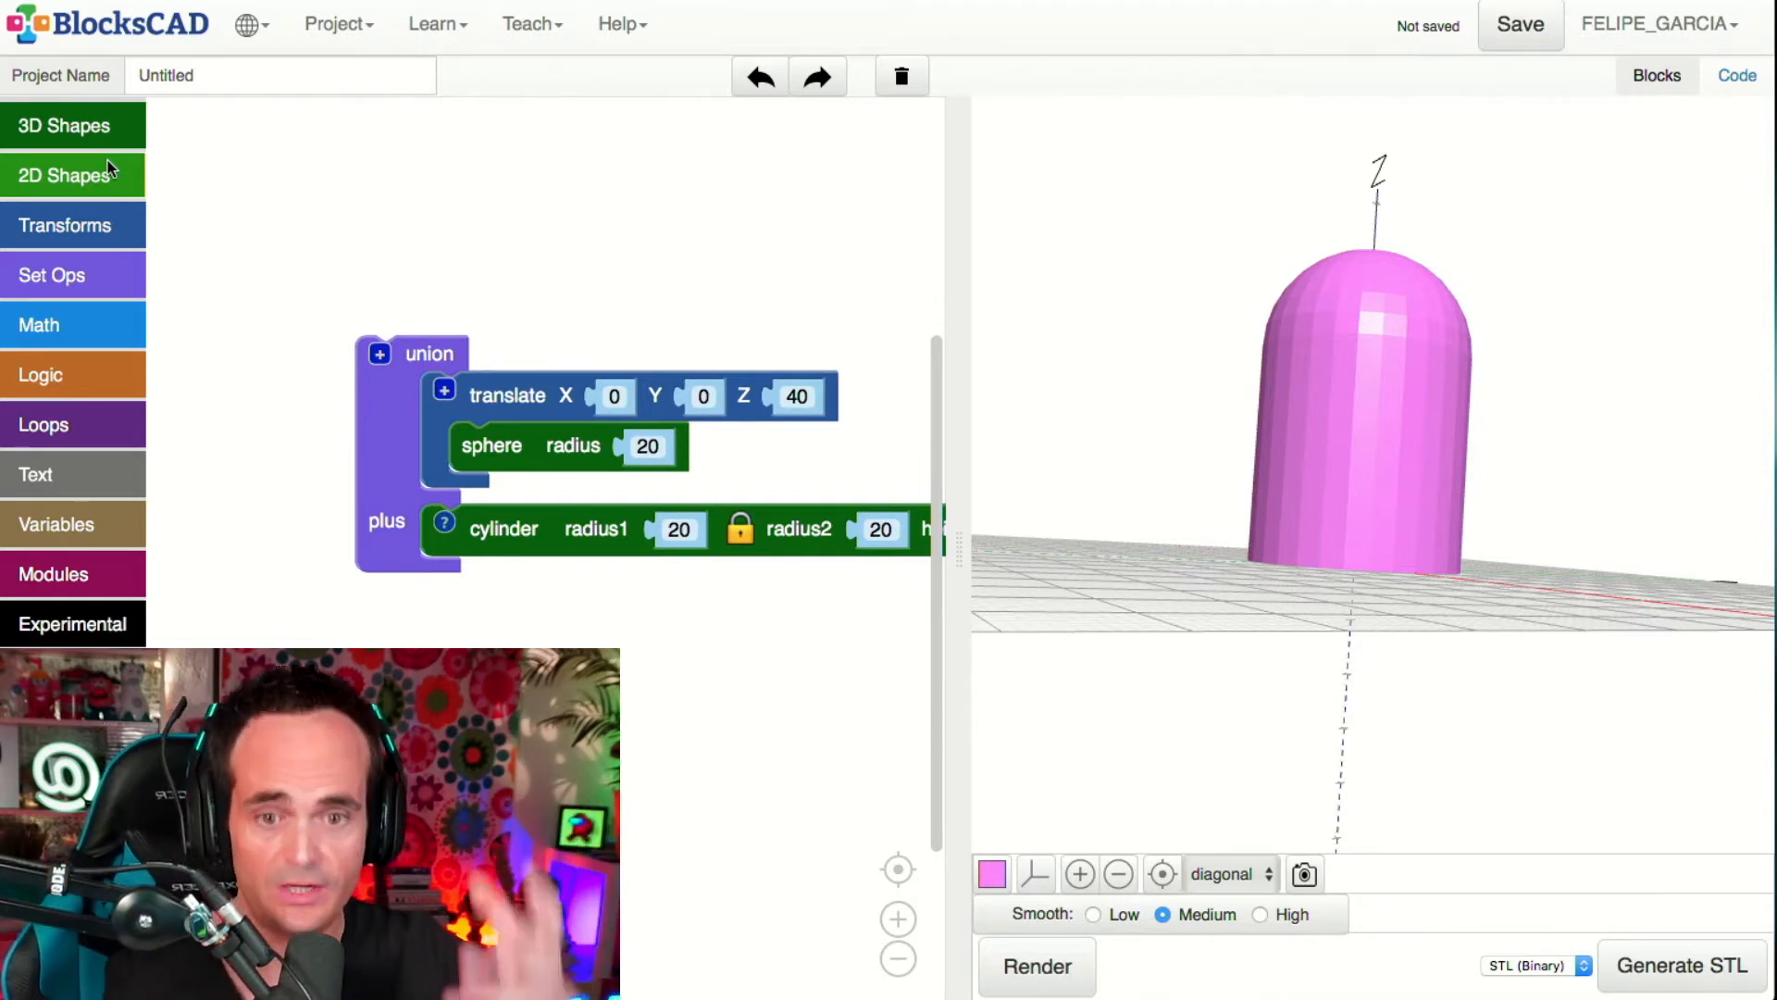
# - Add a new translate block and nest the whole union block inside it
pyautogui.click(79, 220)
pyautogui.moveTo(268, 120); pyautogui.dragTo(364, 217)
pyautogui.moveTo(397, 407); pyautogui.dragTo(342, 332)
# - Set the outer translate block's Z value to 10, render and inspect the raised shape
pyautogui.click(641, 209)
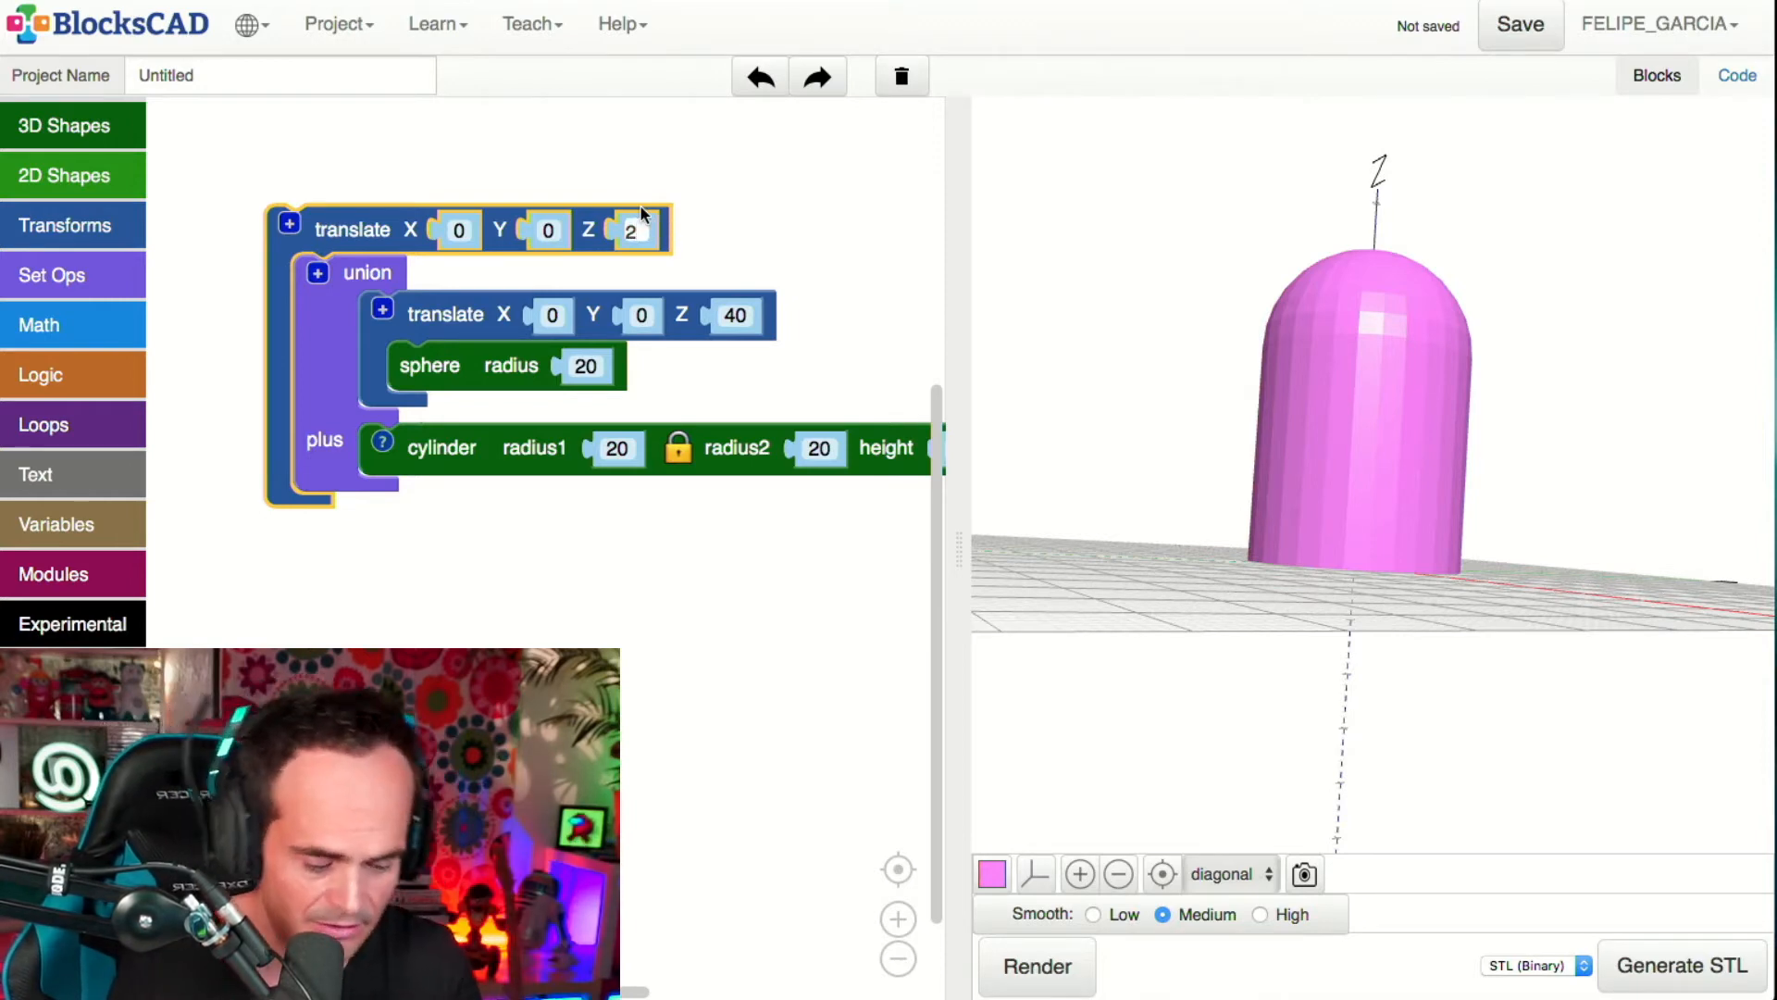
pyautogui.write('10')
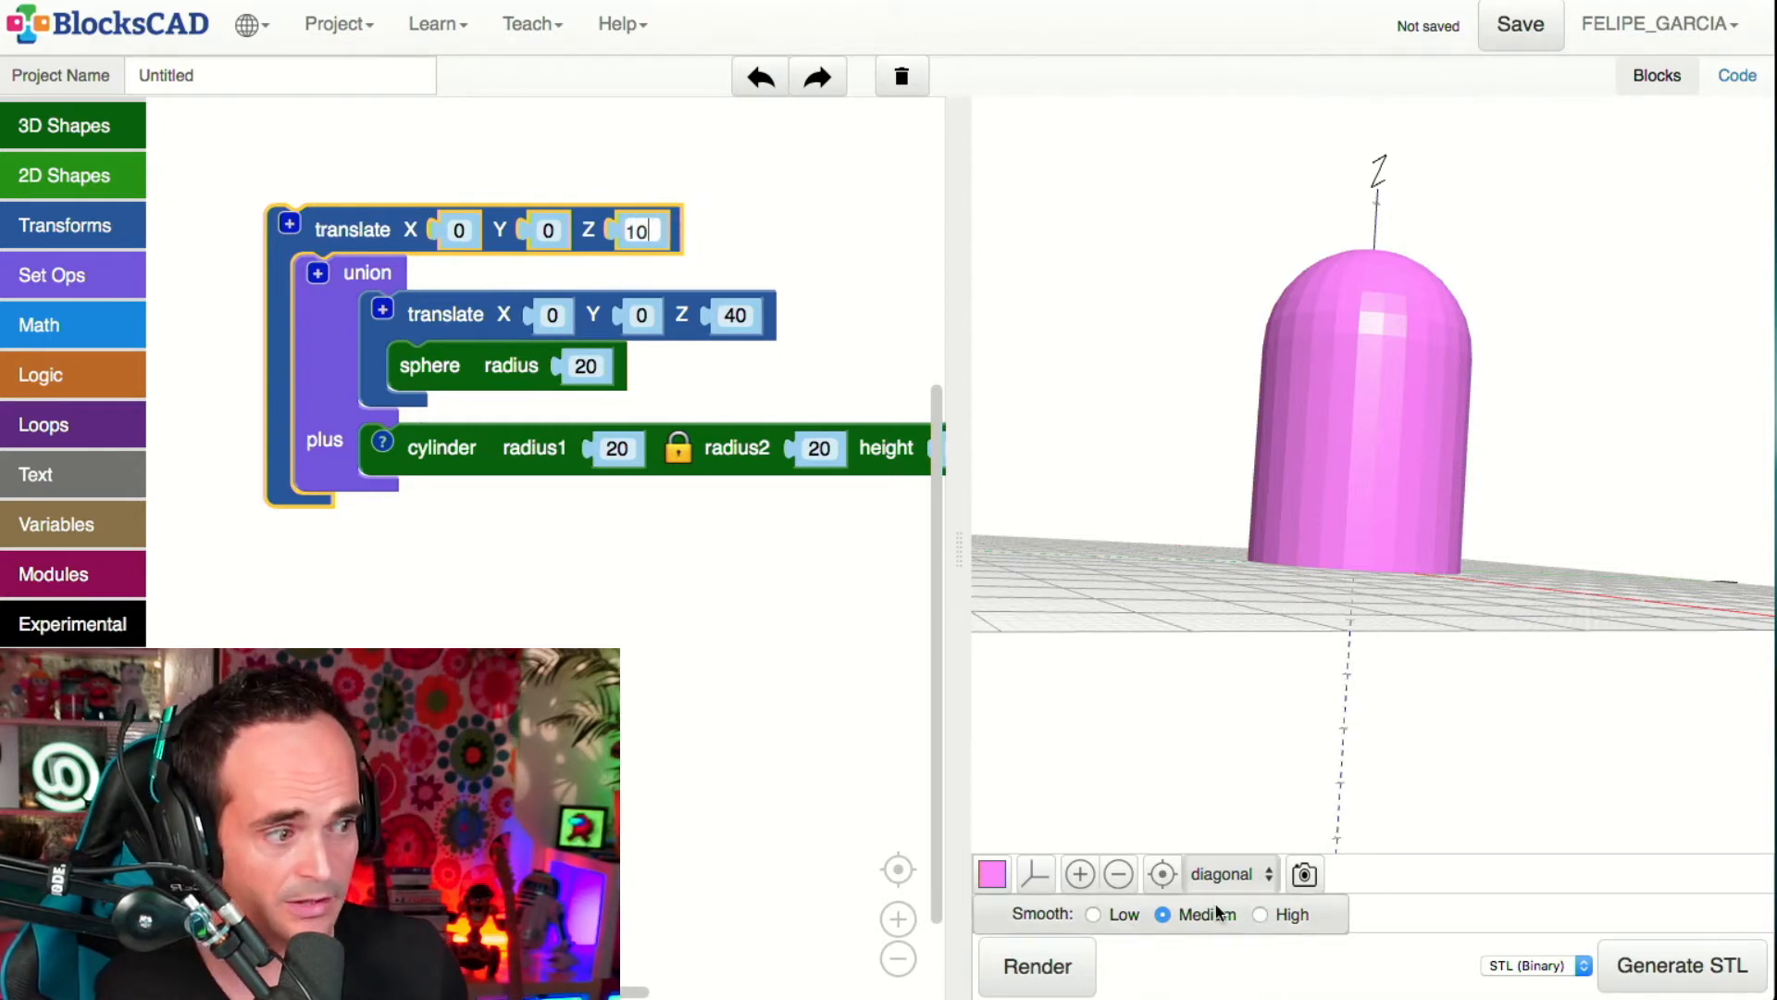
pyautogui.click(1037, 962)
pyautogui.moveTo(1253, 697); pyautogui.dragTo(1372, 635)
pyautogui.moveTo(1286, 539); pyautogui.dragTo(1231, 694)
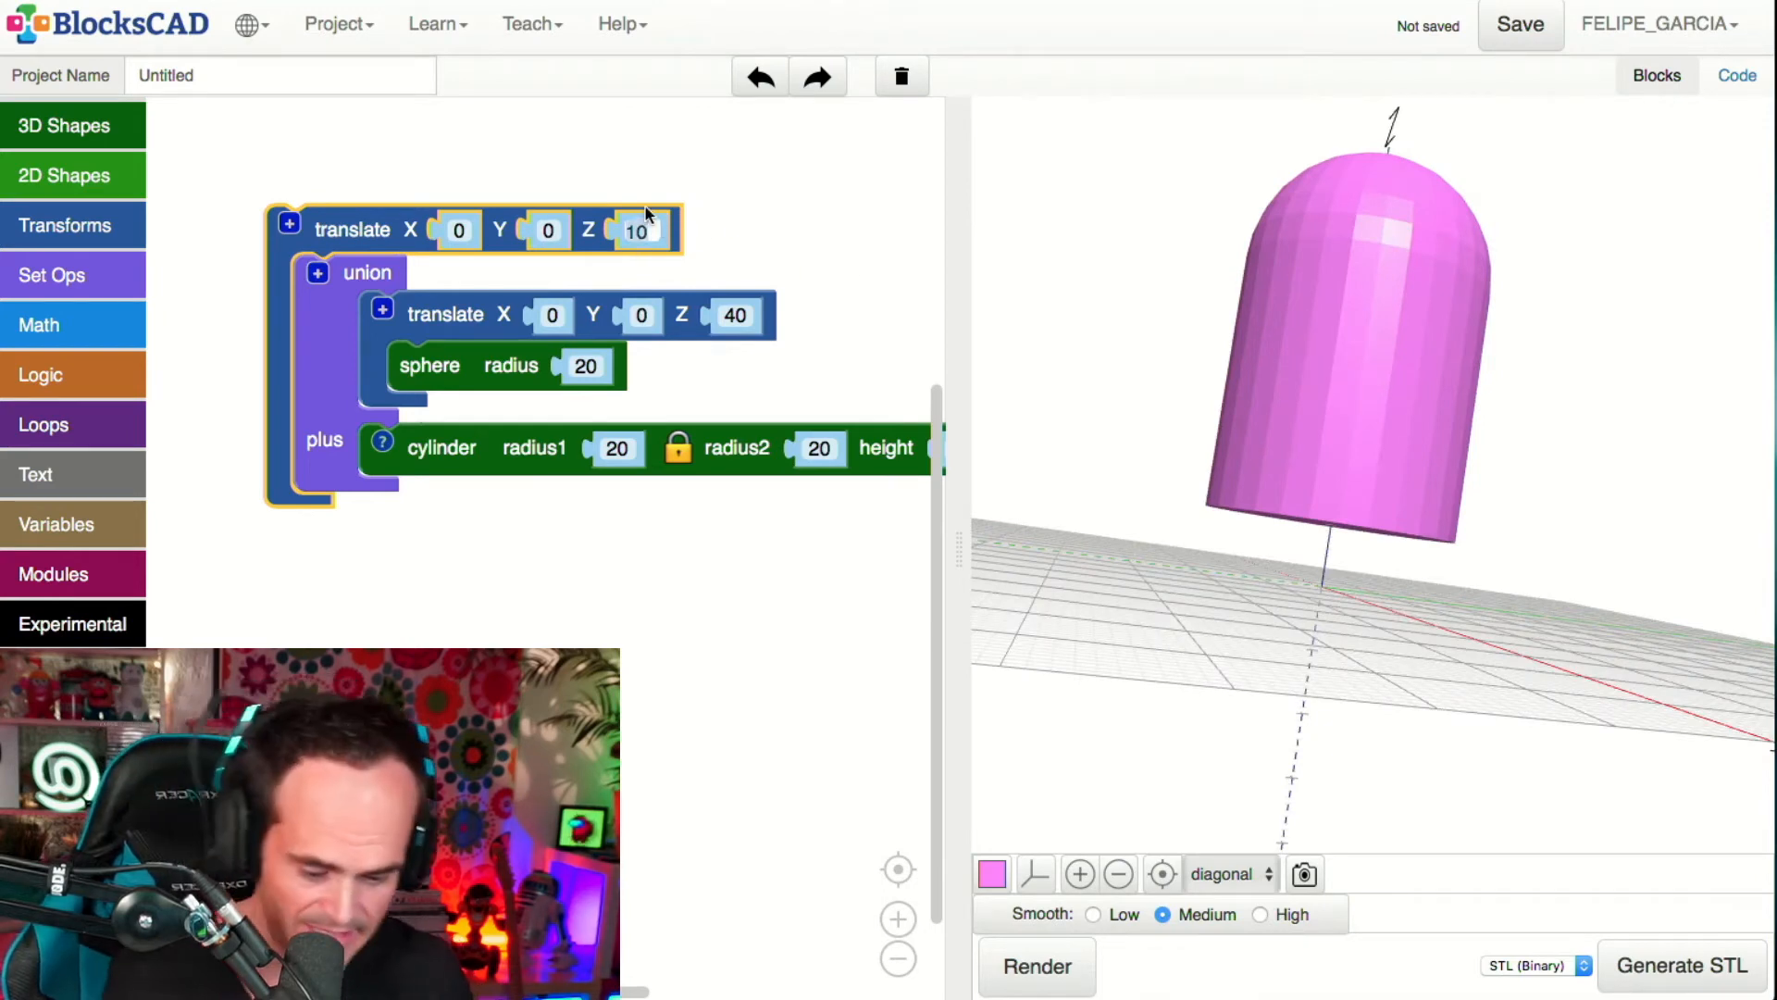
# - Set the outer translate block's Z value to 20, render the model and reset its view
pyautogui.click(1059, 941)
pyautogui.moveTo(1204, 741); pyautogui.dragTo(1567, 603)
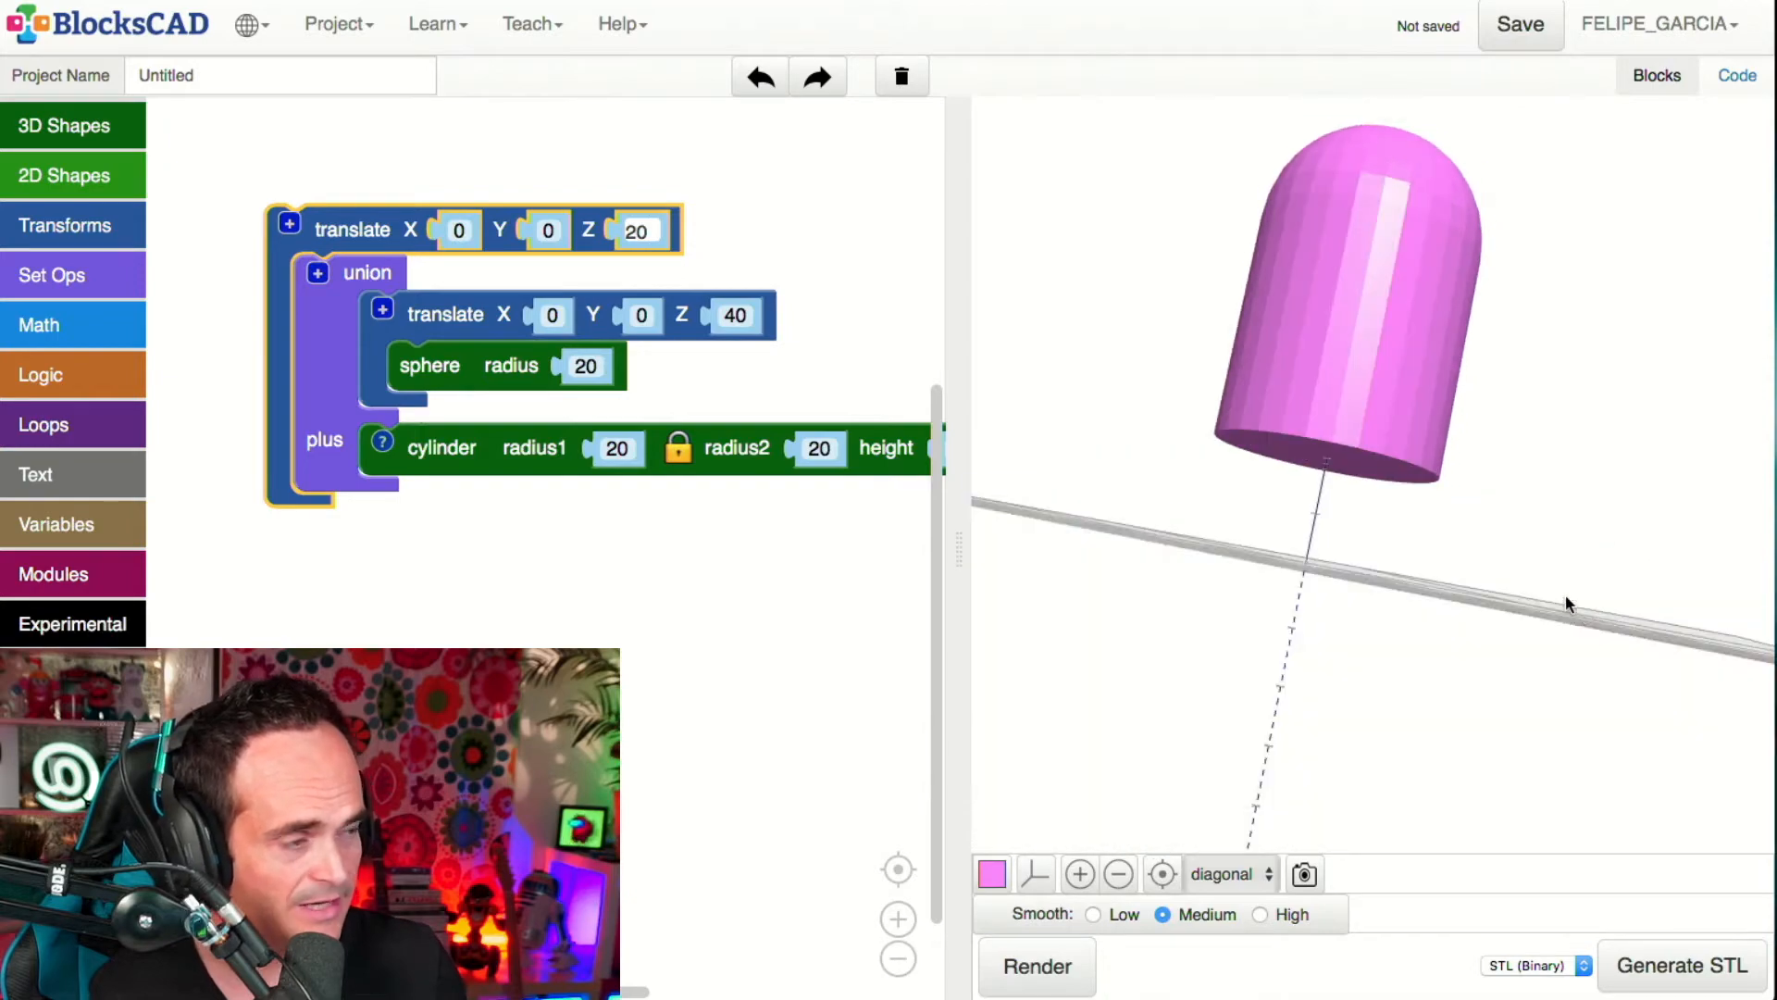
pyautogui.click(1163, 869)
pyautogui.moveTo(1251, 747); pyautogui.dragTo(1488, 502)
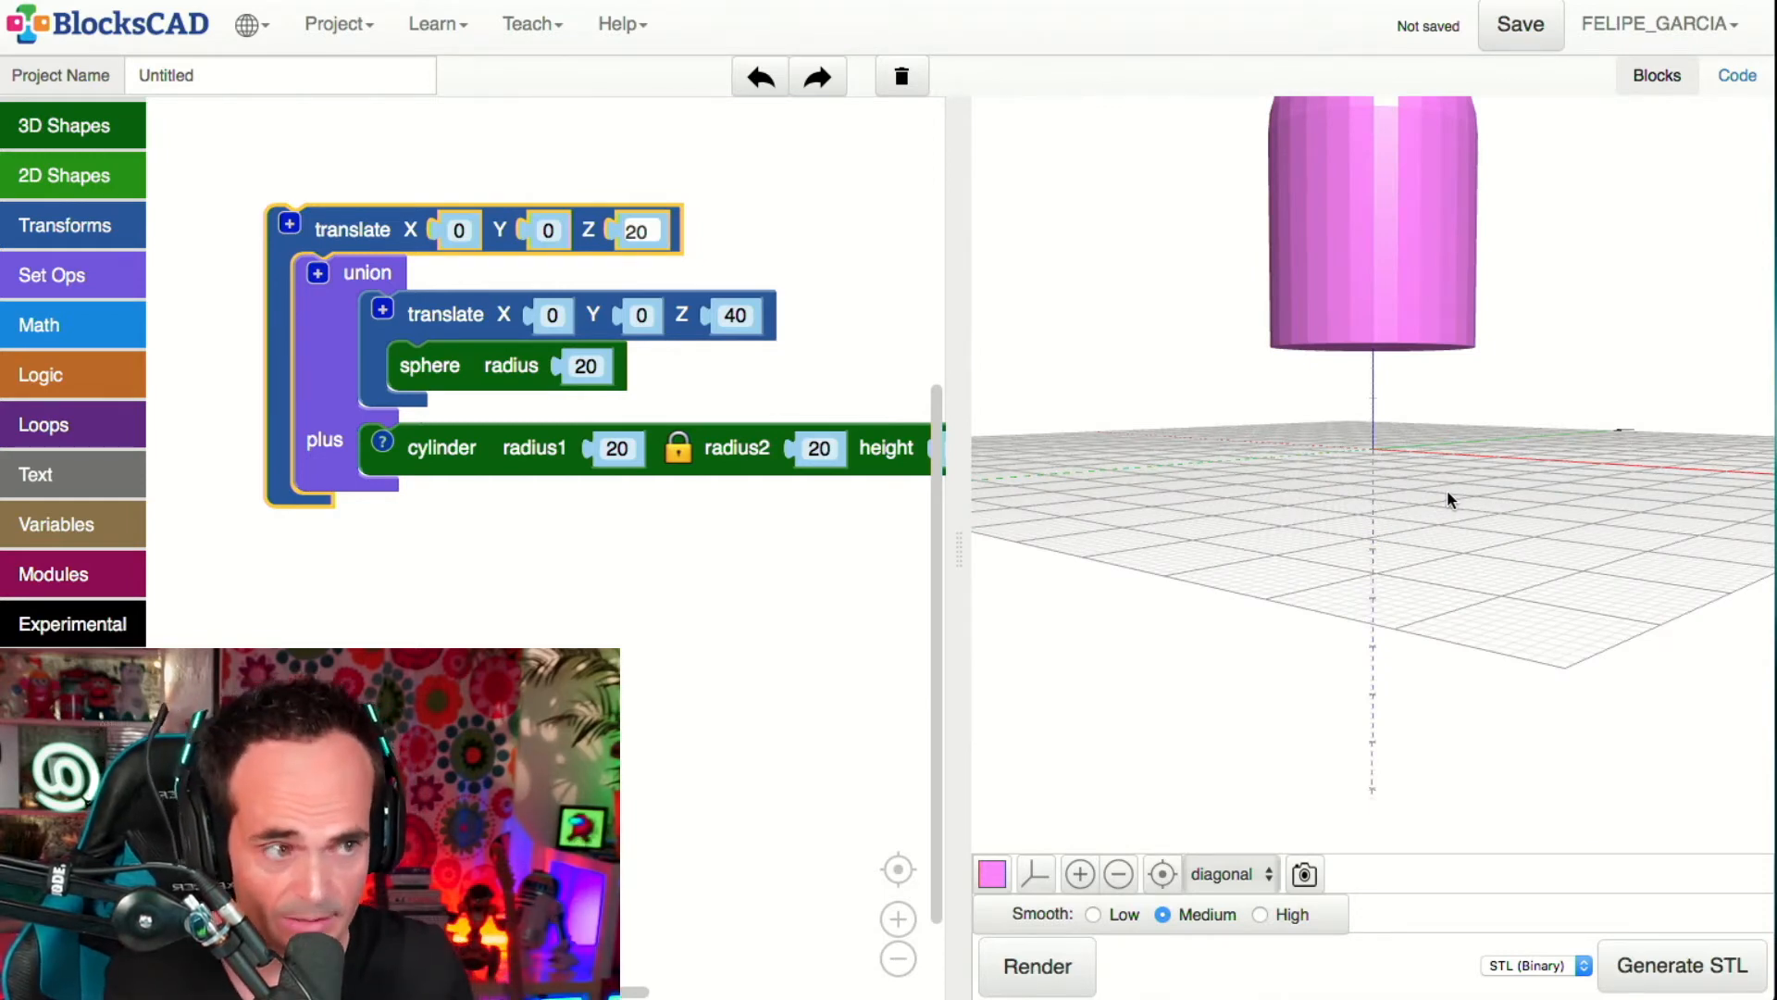
# - Add a separate cylinder block with radius 10 and height 10 below the union group, and render it
pyautogui.click(63, 111)
pyautogui.moveTo(224, 287); pyautogui.dragTo(309, 645)
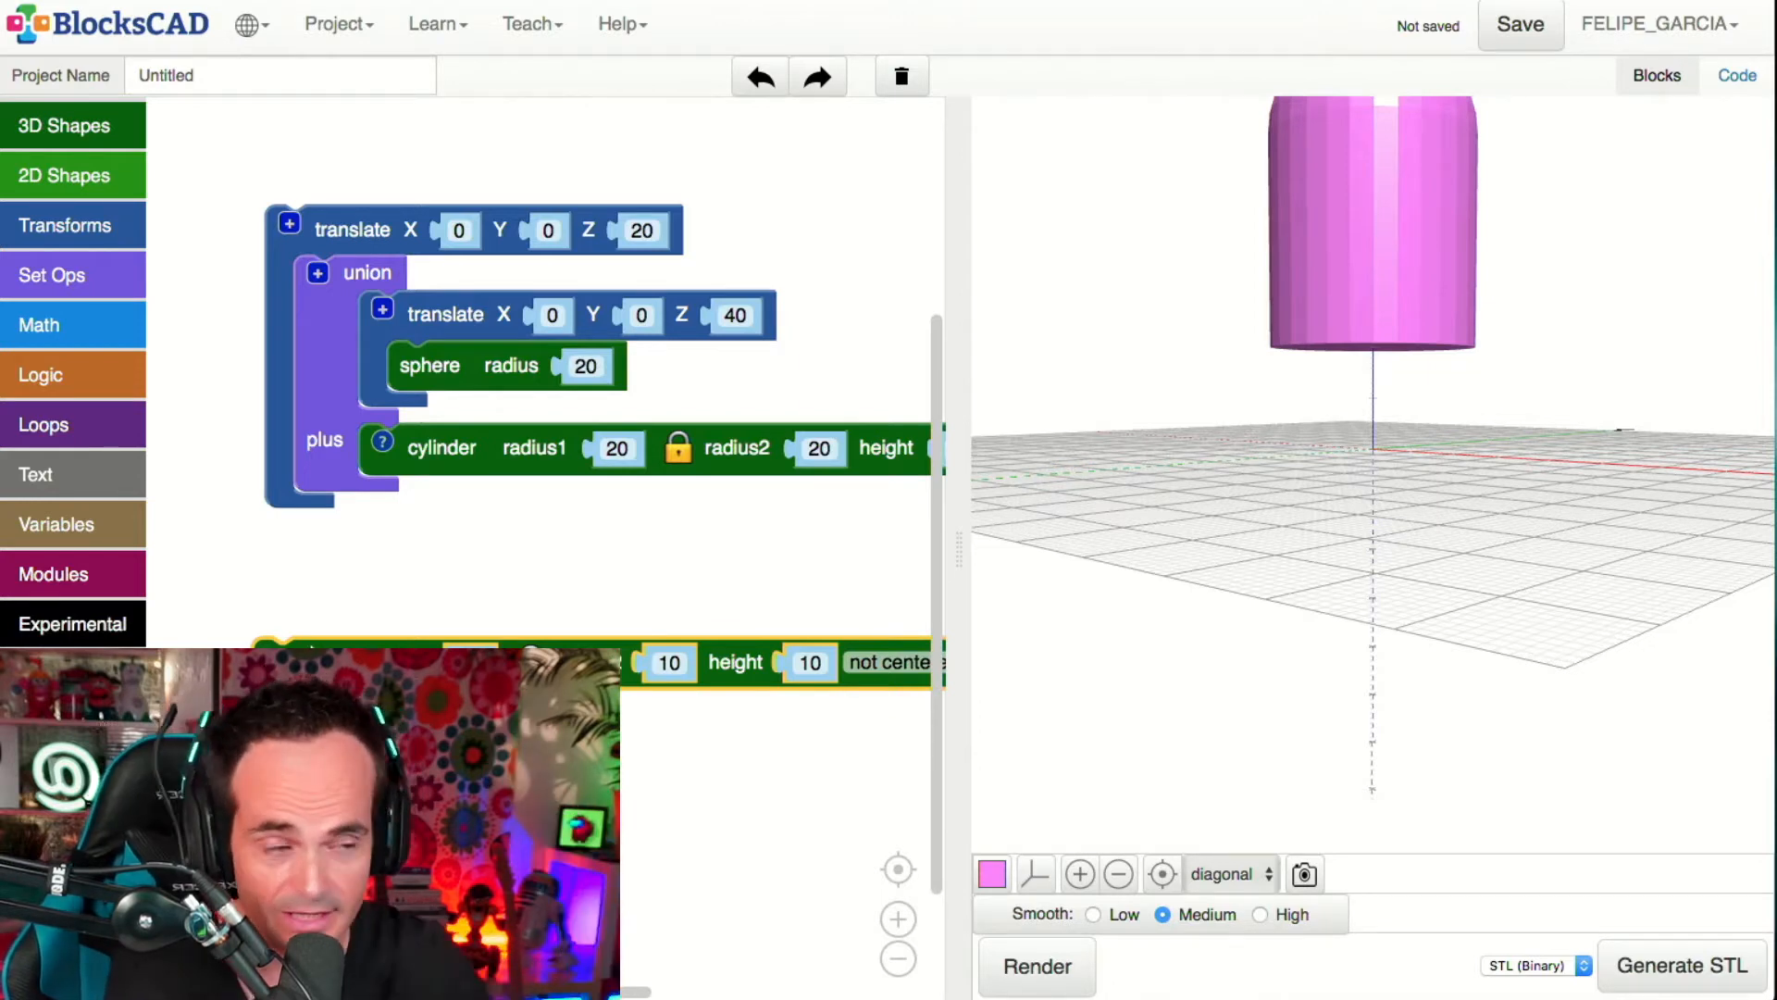
pyautogui.scroll(-3, 520, 607)
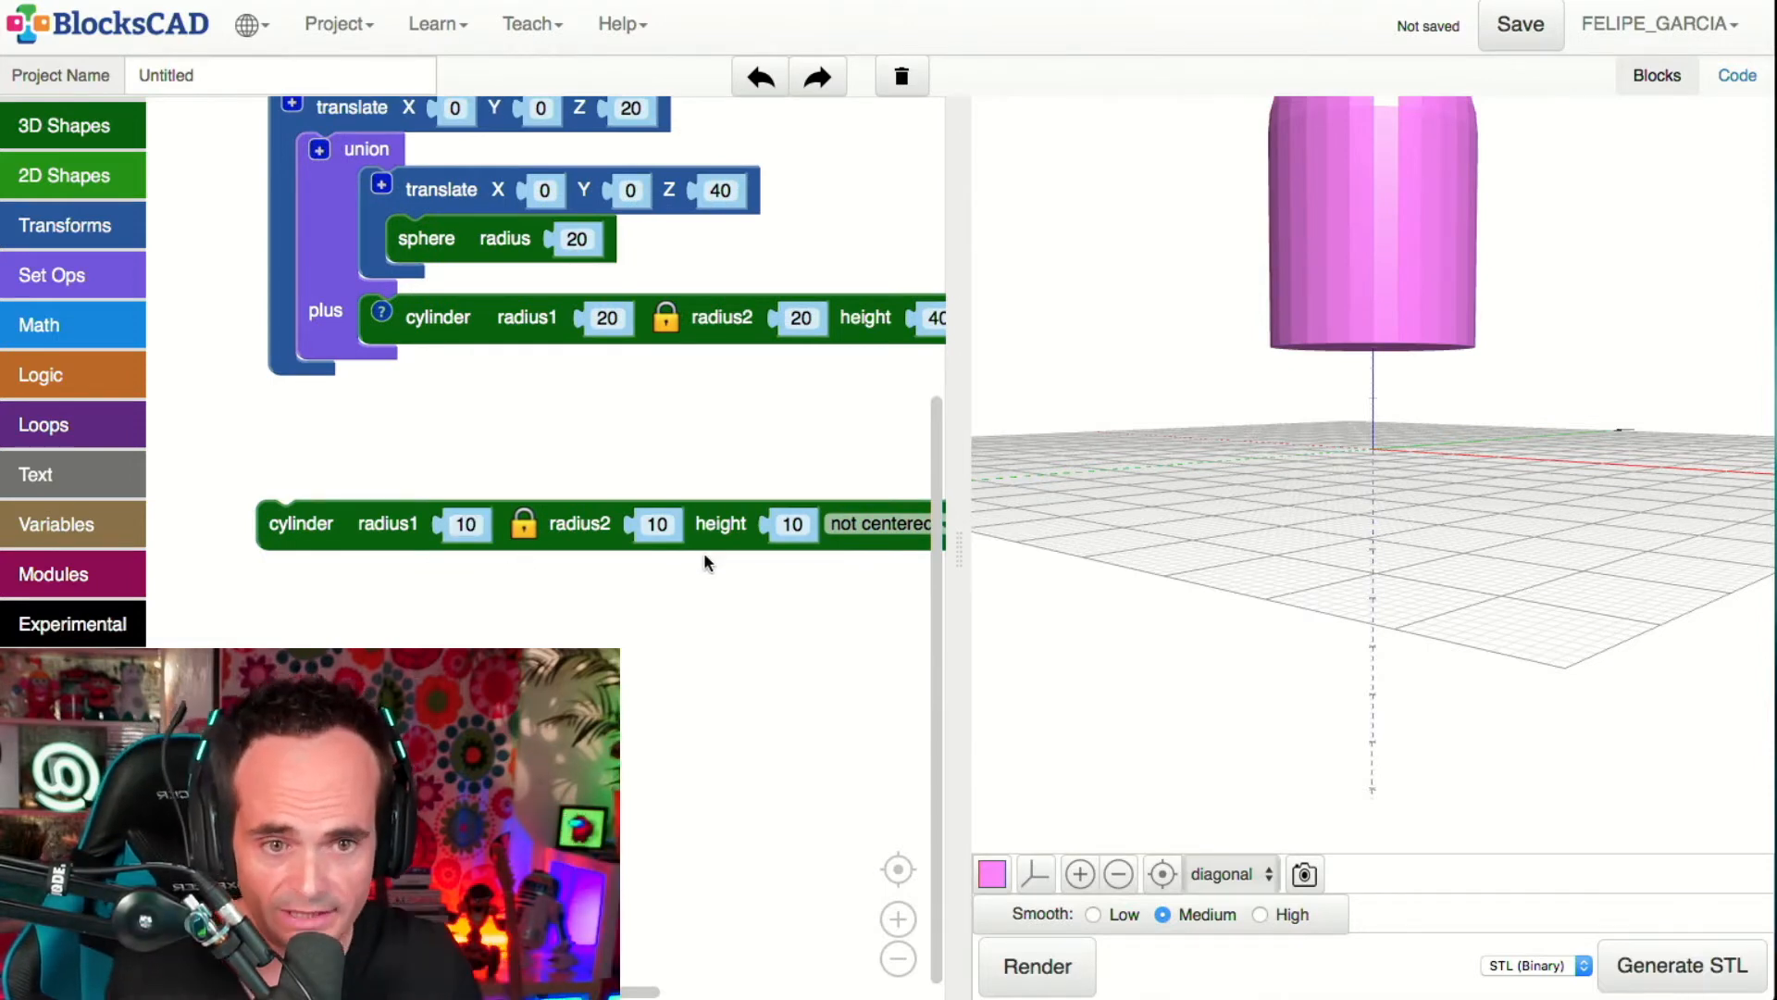
pyautogui.click(1046, 947)
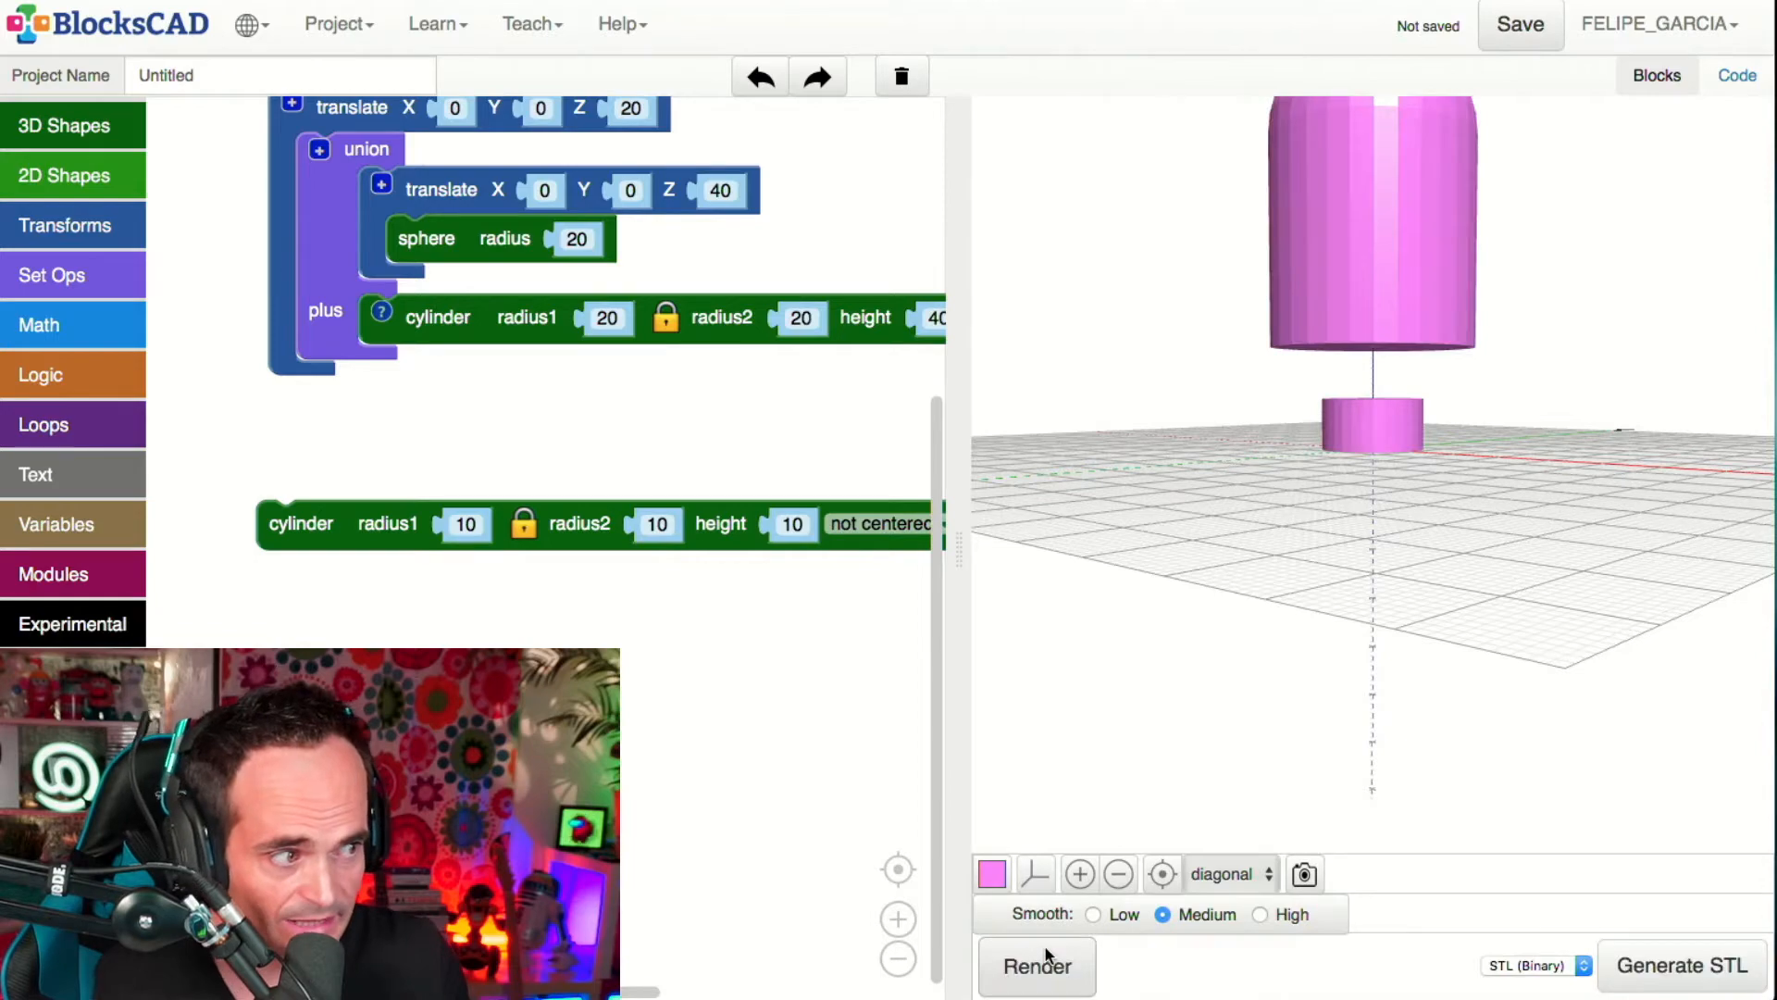
pyautogui.moveTo(1379, 521); pyautogui.dragTo(1395, 224)
pyautogui.scroll(3, 1485, 663)
pyautogui.moveTo(1455, 444); pyautogui.dragTo(1469, 744)
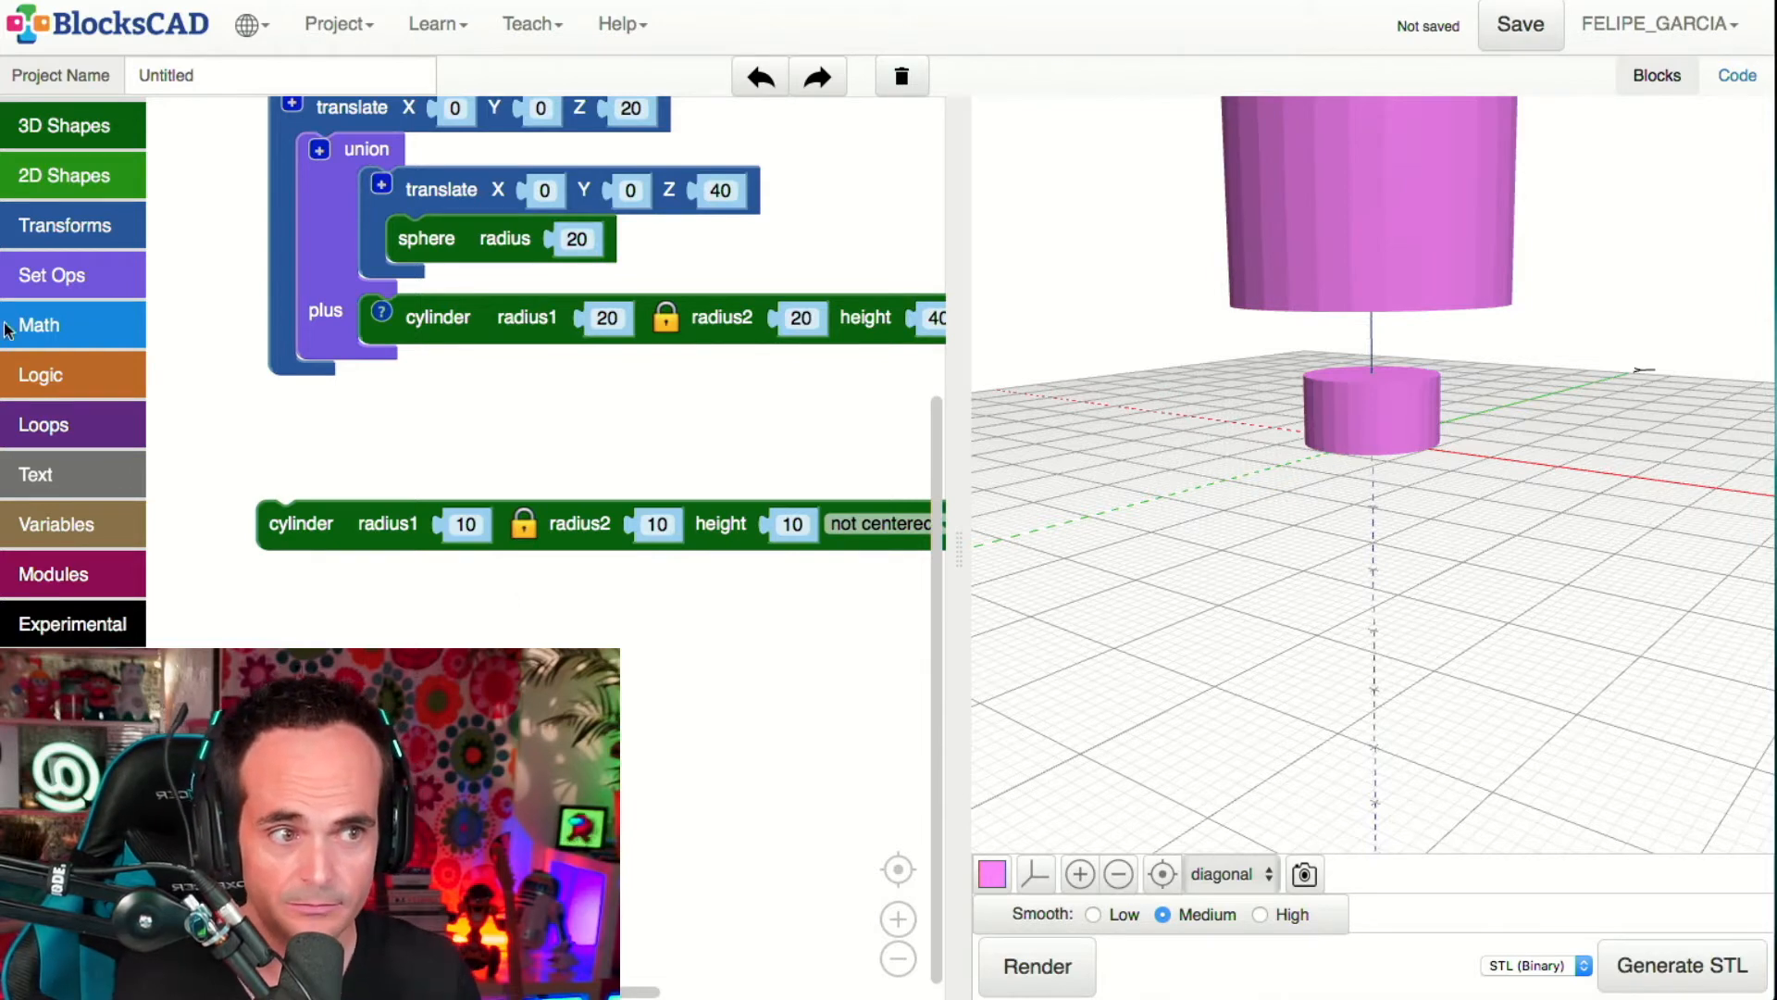
# - Wrap the small cylinder in a color block with the yellow-orange color and render the model
pyautogui.click(68, 207)
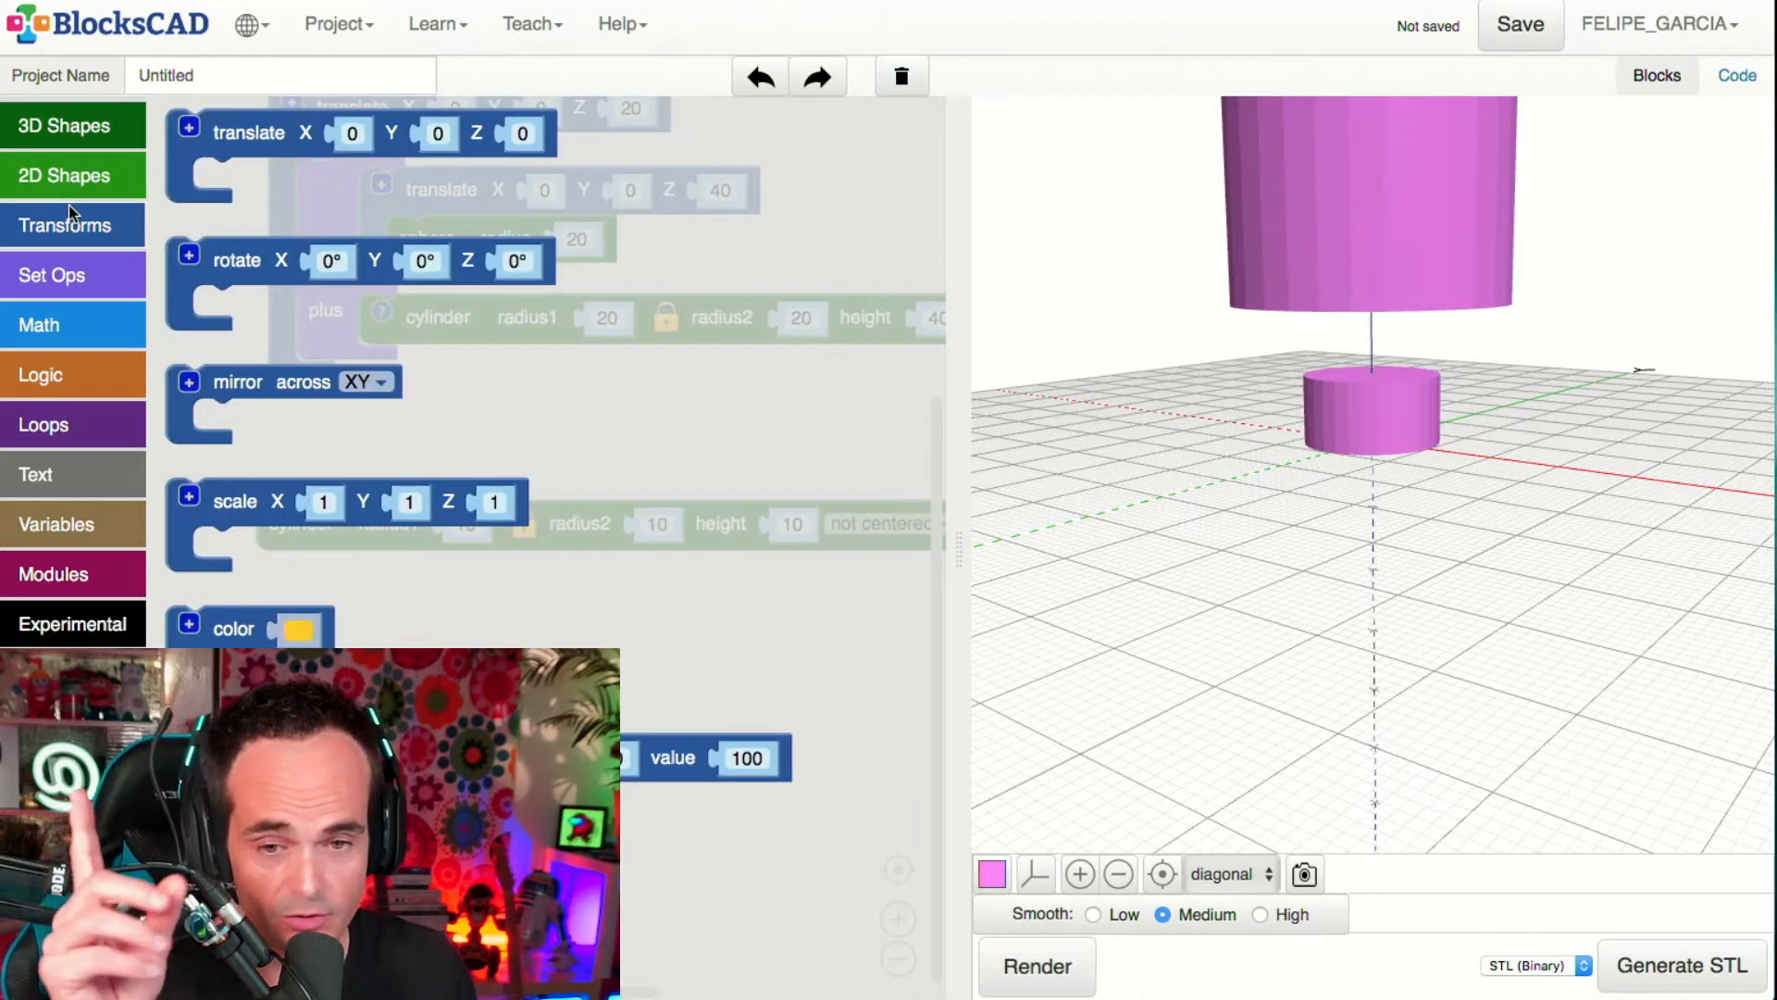
pyautogui.moveTo(250, 613); pyautogui.dragTo(310, 463)
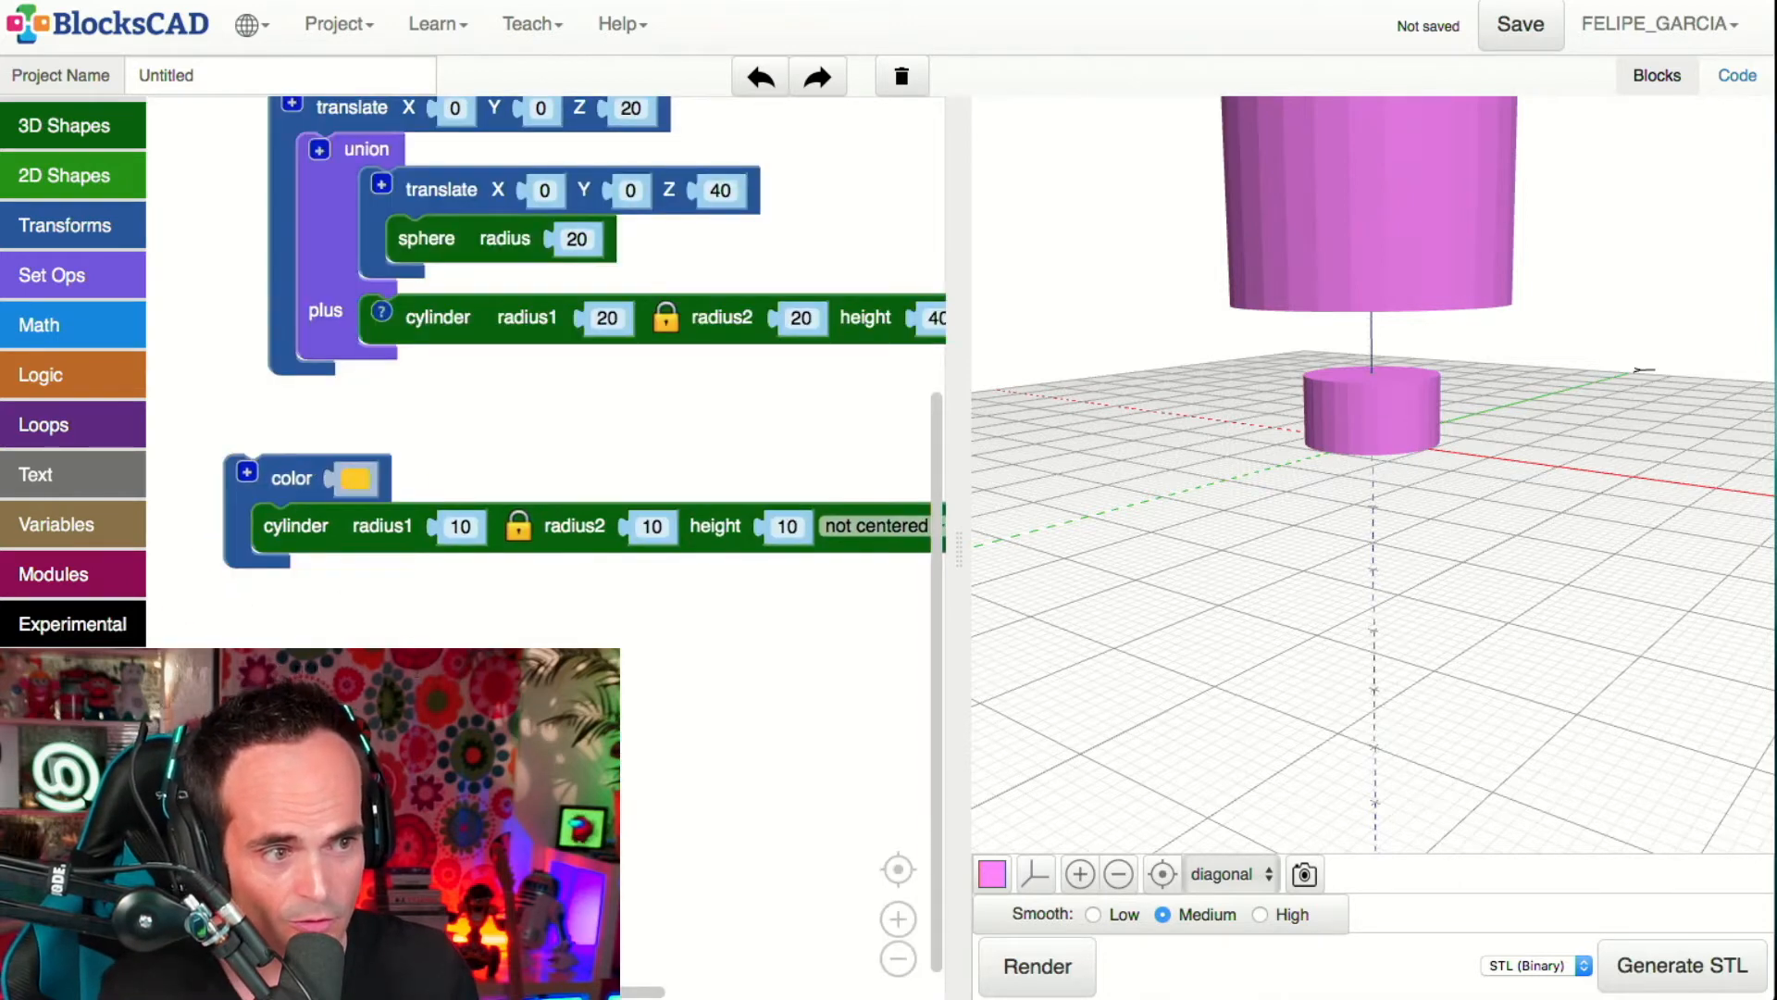
pyautogui.click(356, 478)
pyautogui.click(361, 472)
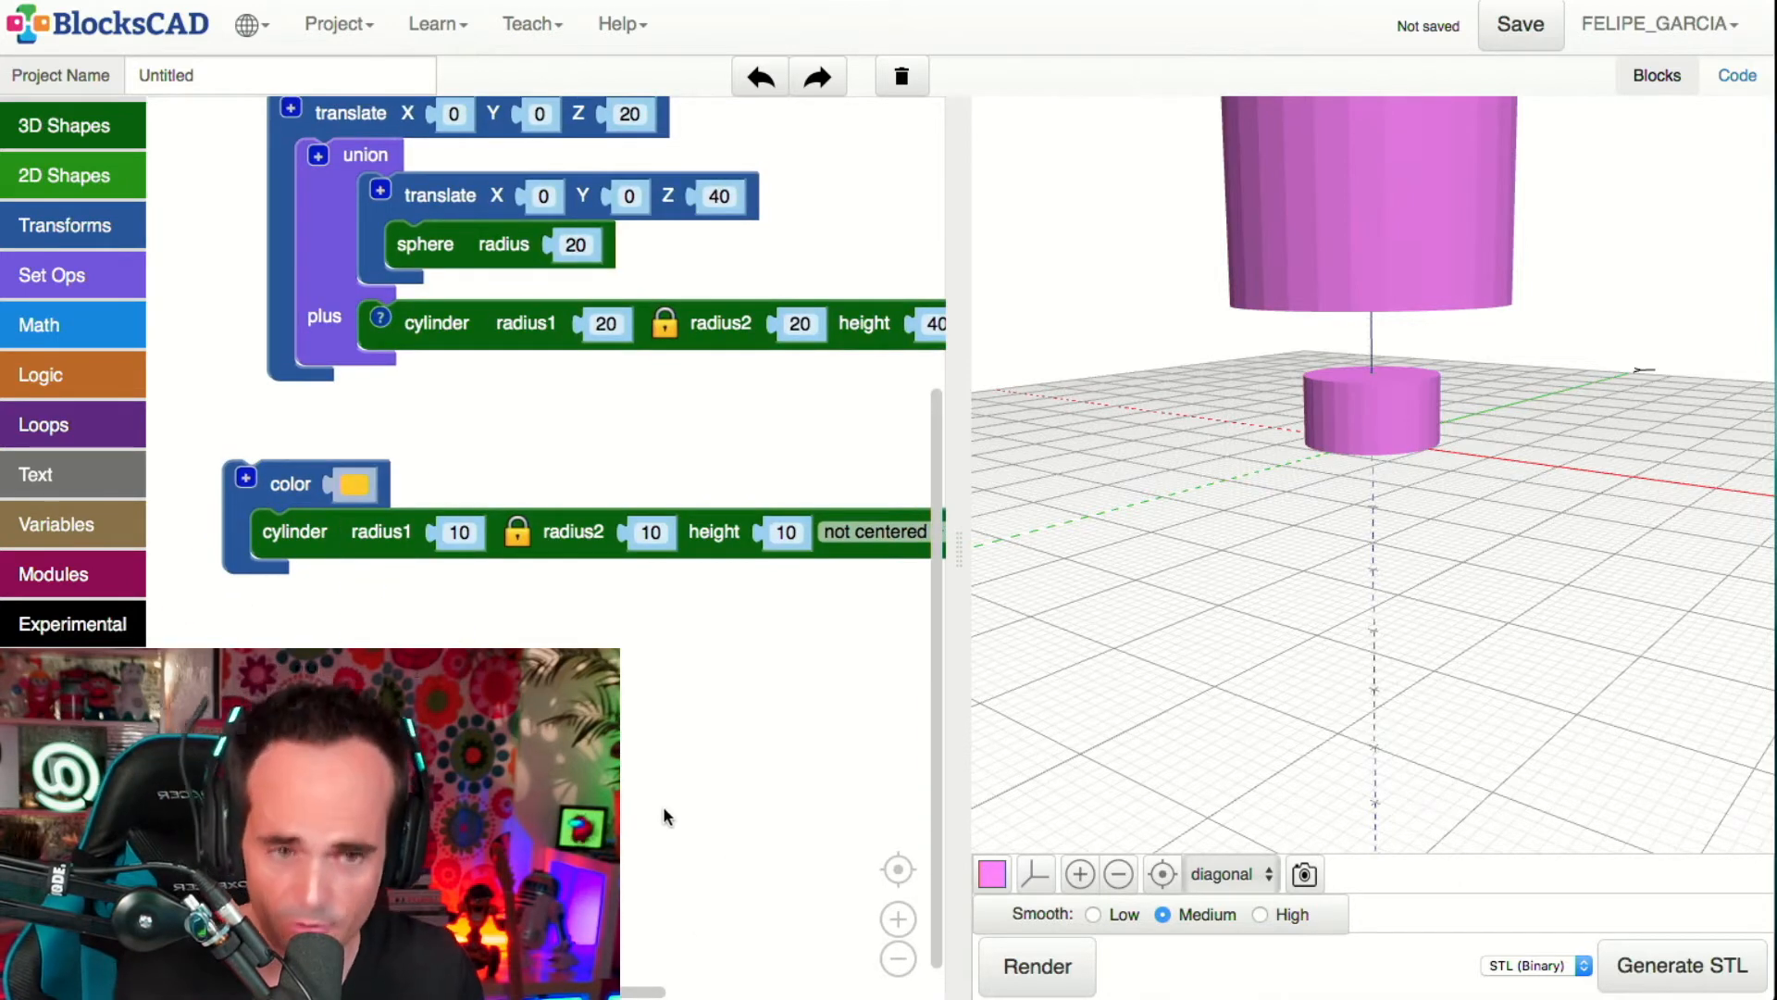
pyautogui.click(1030, 939)
pyautogui.moveTo(1246, 735); pyautogui.dragTo(1640, 751)
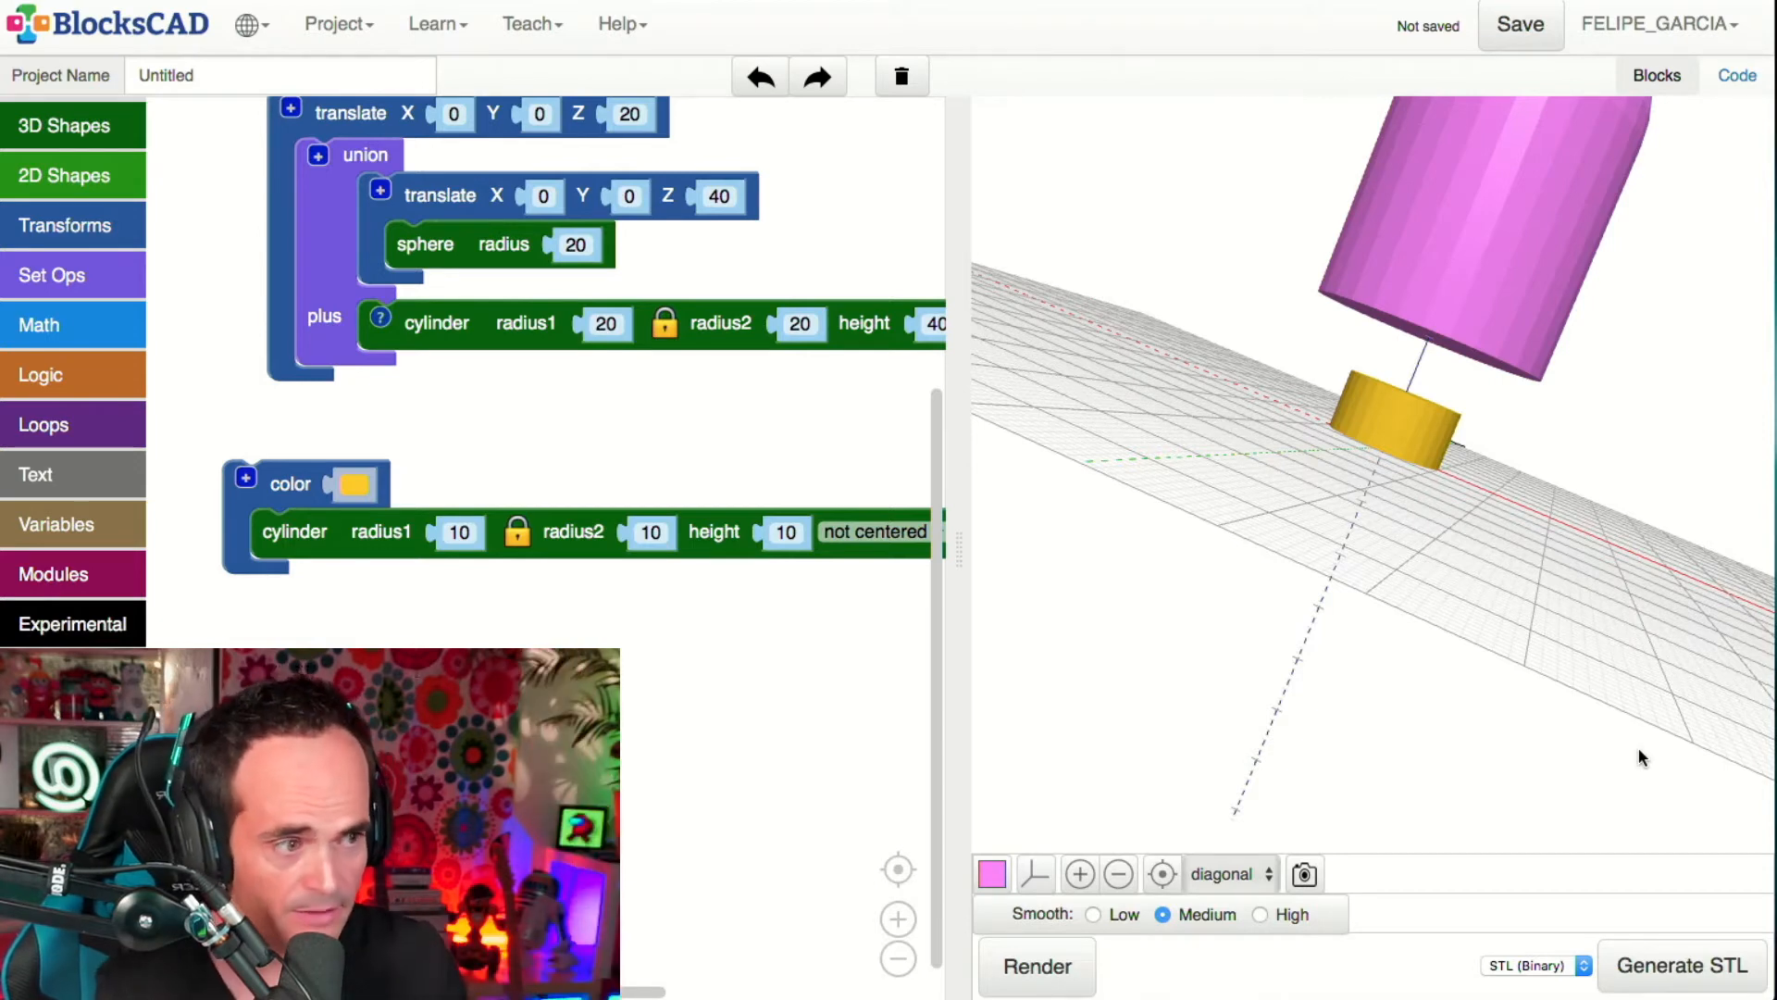
# - Set the yellow cylinder's height to 30 and render it as the stick beneath the pink body
pyautogui.click(790, 527)
pyautogui.write('30')
pyautogui.click(1036, 955)
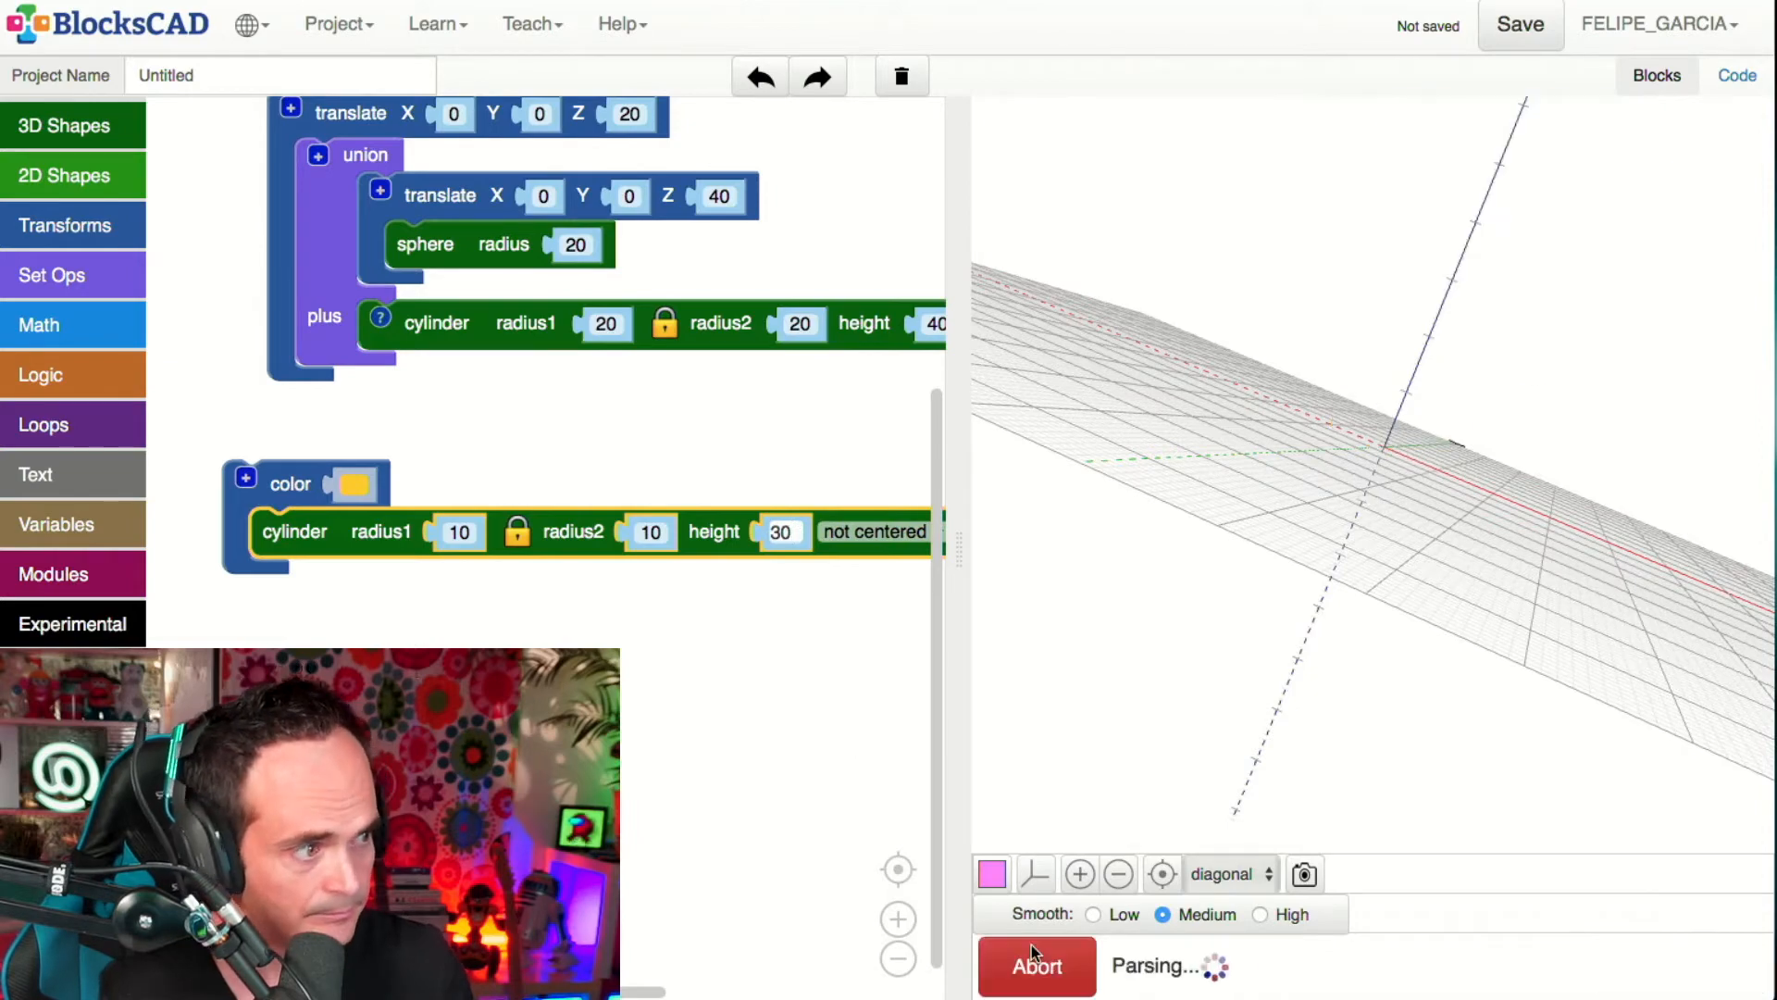
pyautogui.moveTo(1353, 502); pyautogui.dragTo(1520, 680)
pyautogui.click(1162, 872)
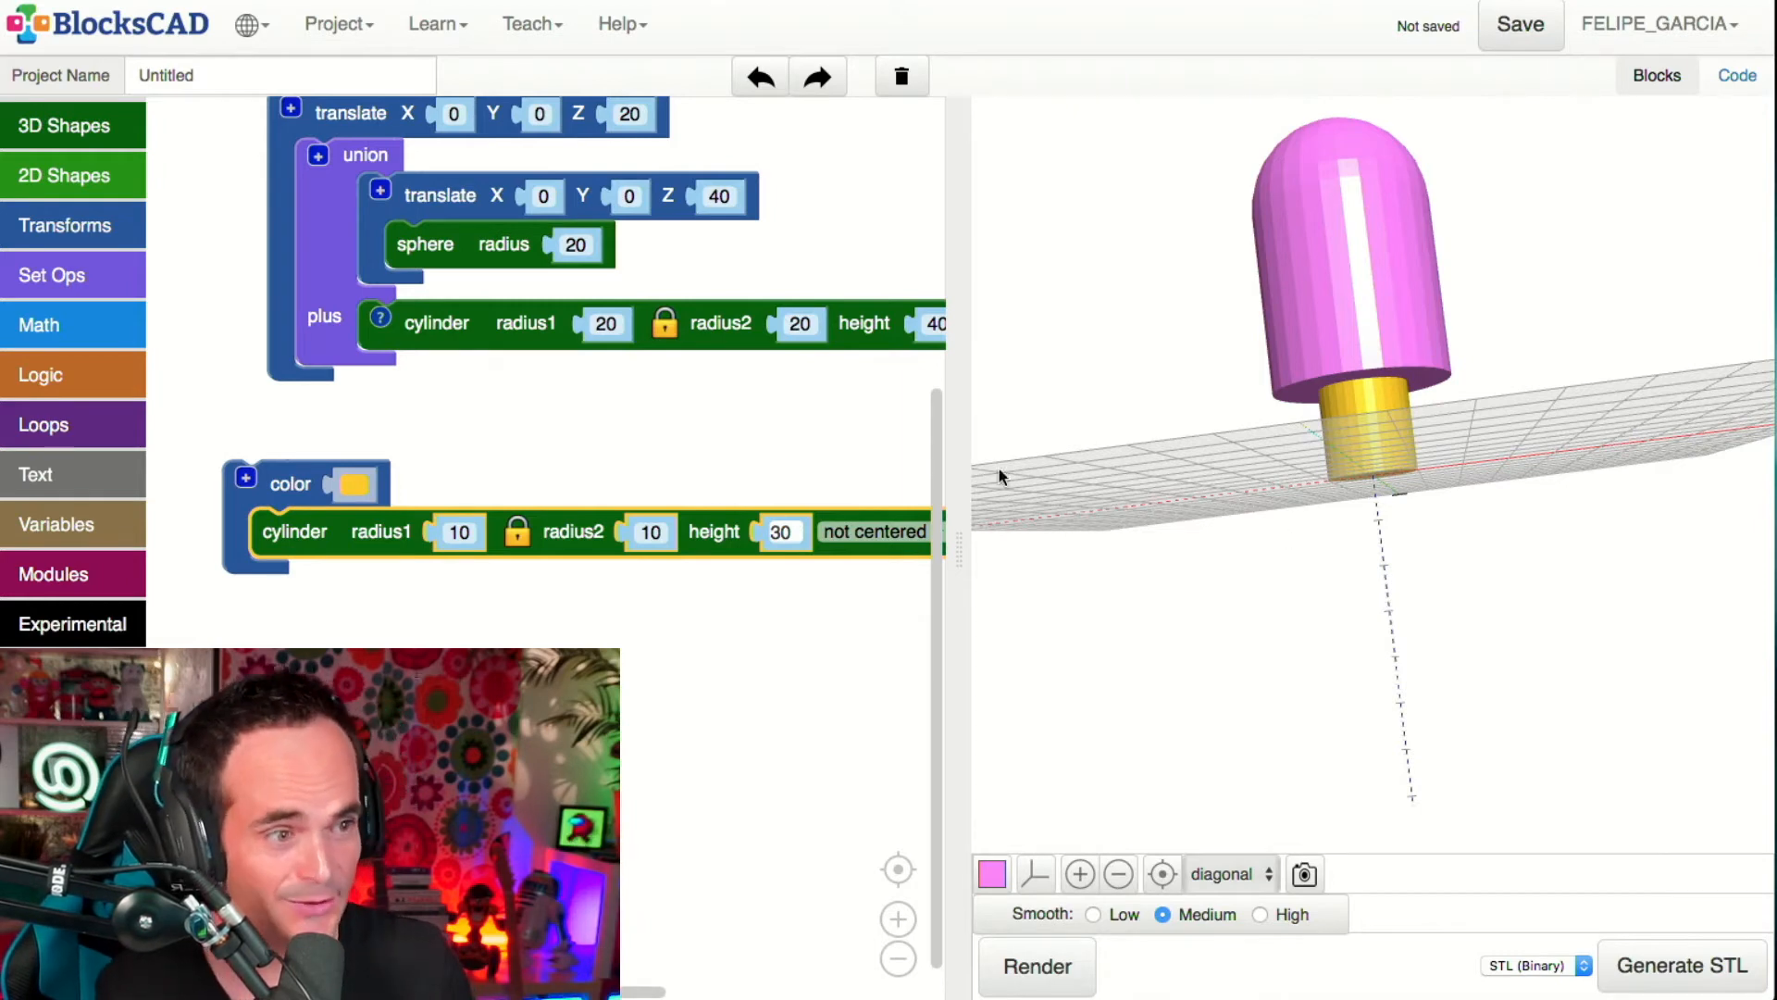
# - Set both radii of the yellow cylinder to 8, render the model and inspect it from below and above
pyautogui.write('8')
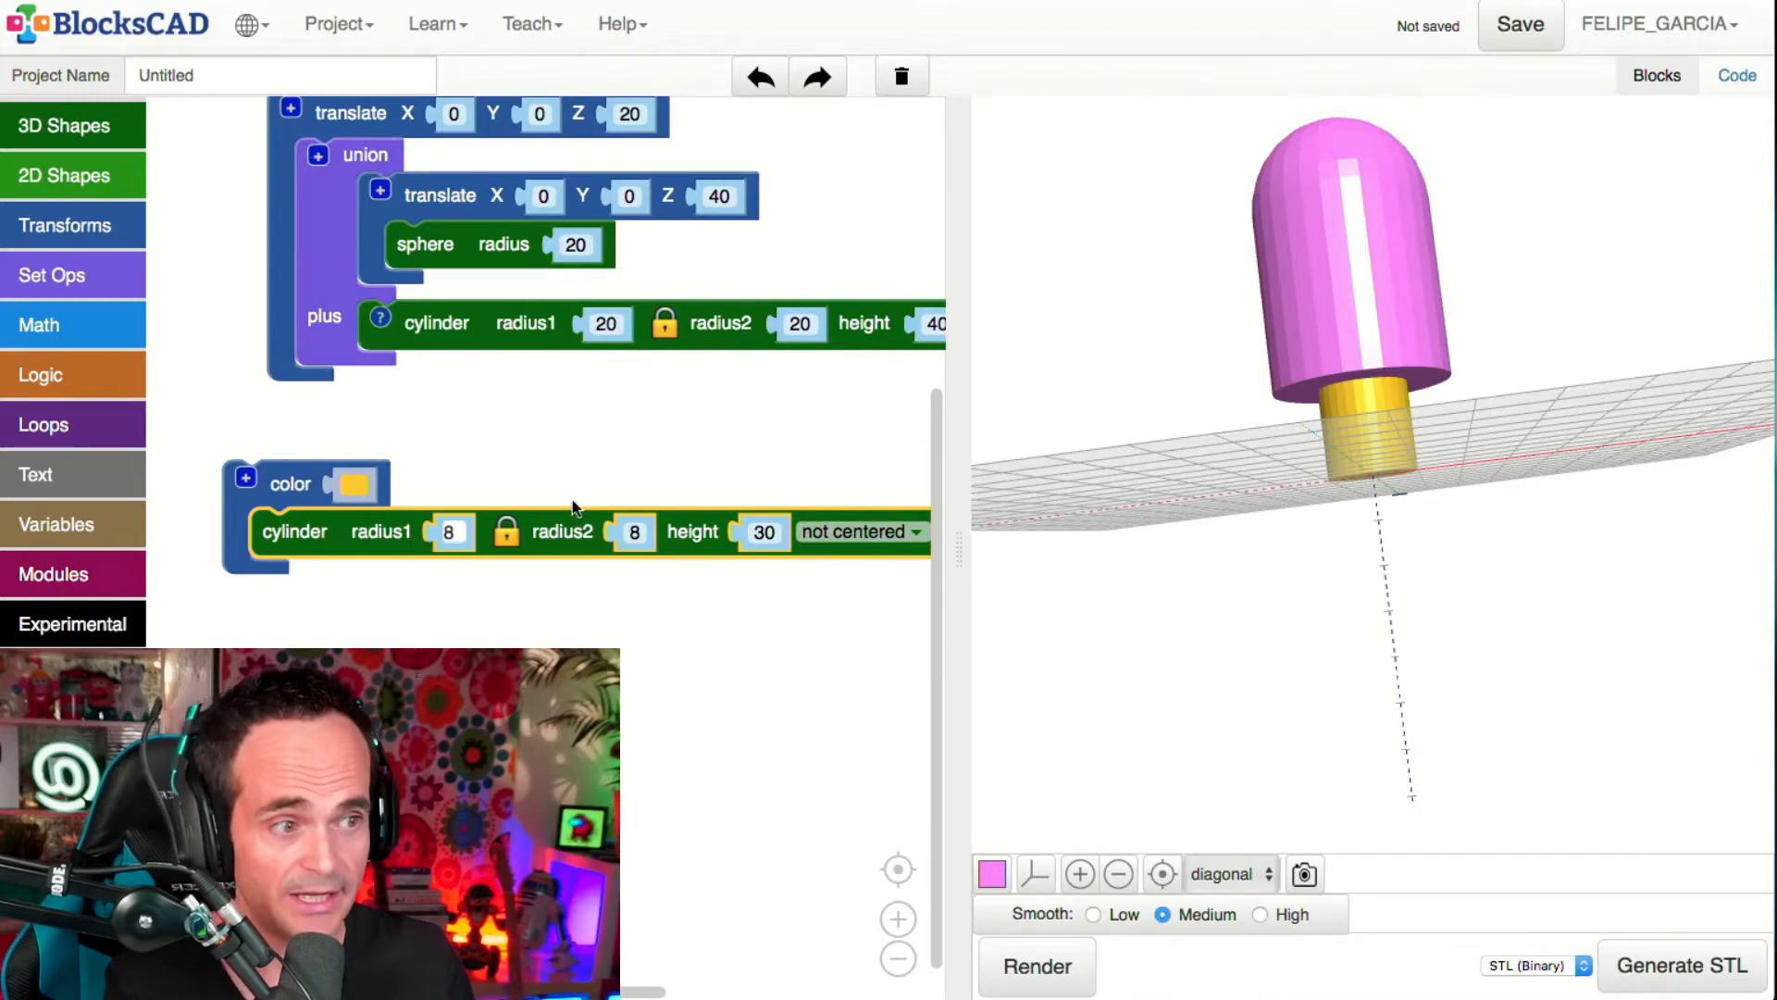
pyautogui.click(687, 680)
pyautogui.click(1060, 963)
pyautogui.moveTo(1157, 602); pyautogui.dragTo(1526, 509)
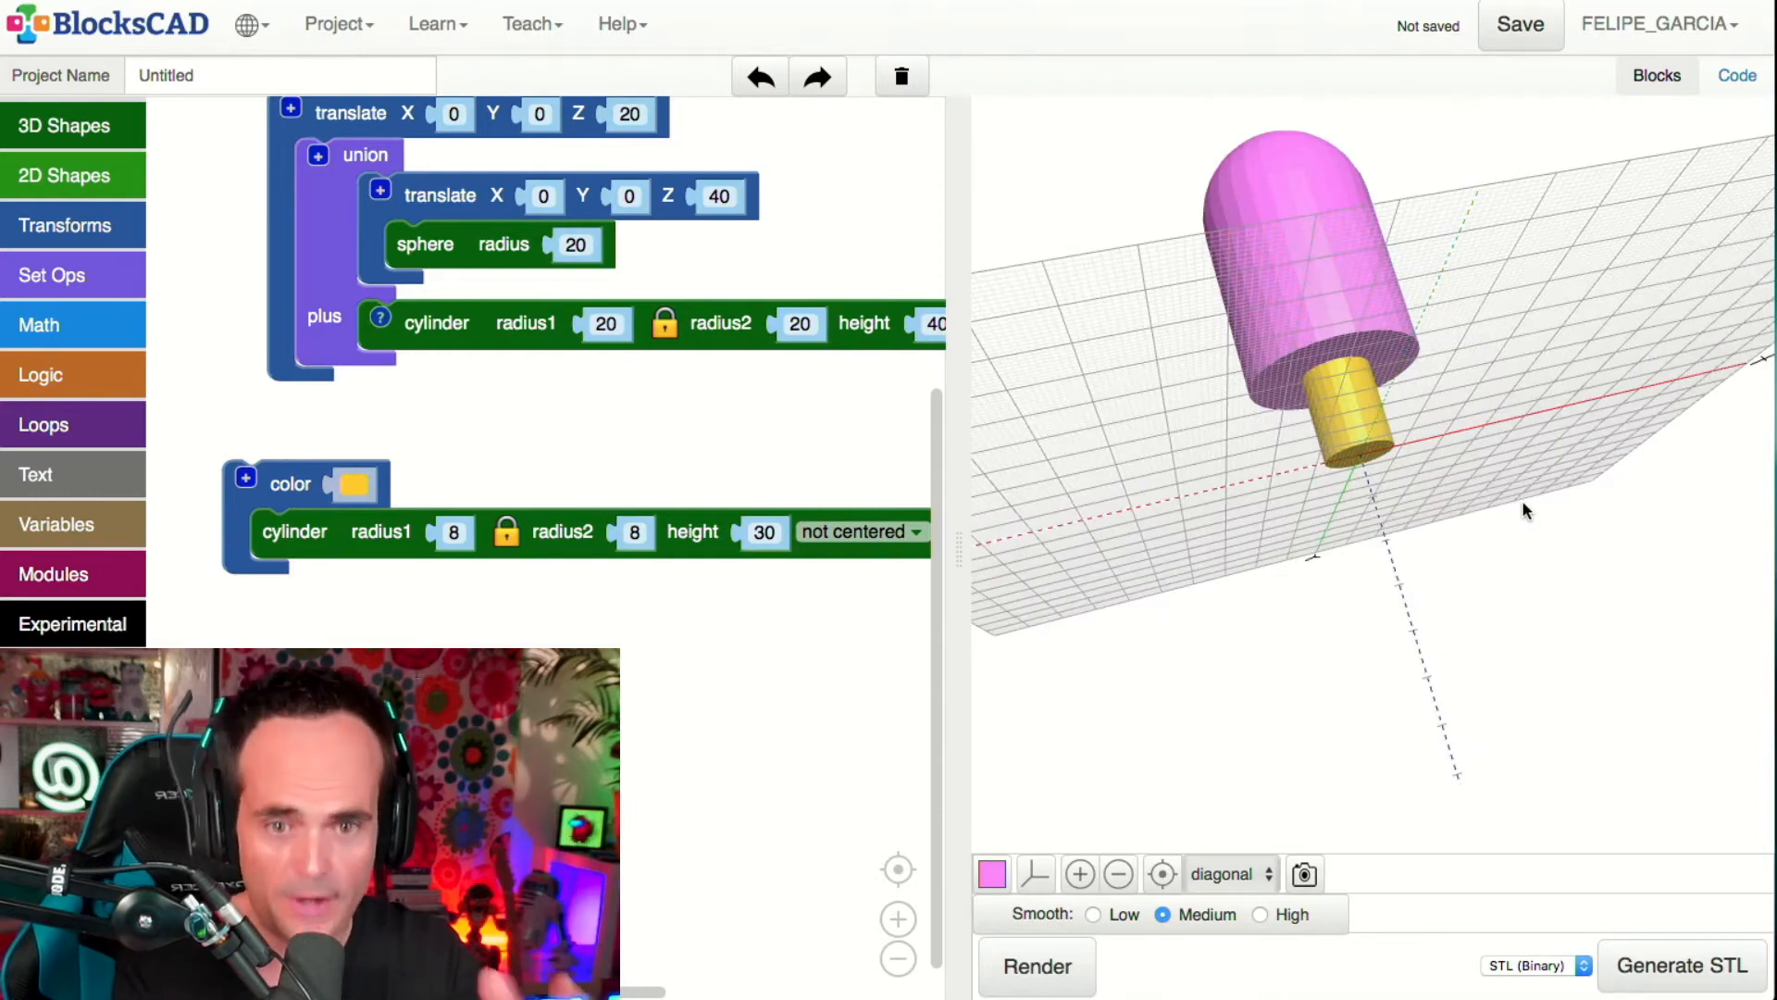
pyautogui.moveTo(1464, 575); pyautogui.dragTo(1346, 353)
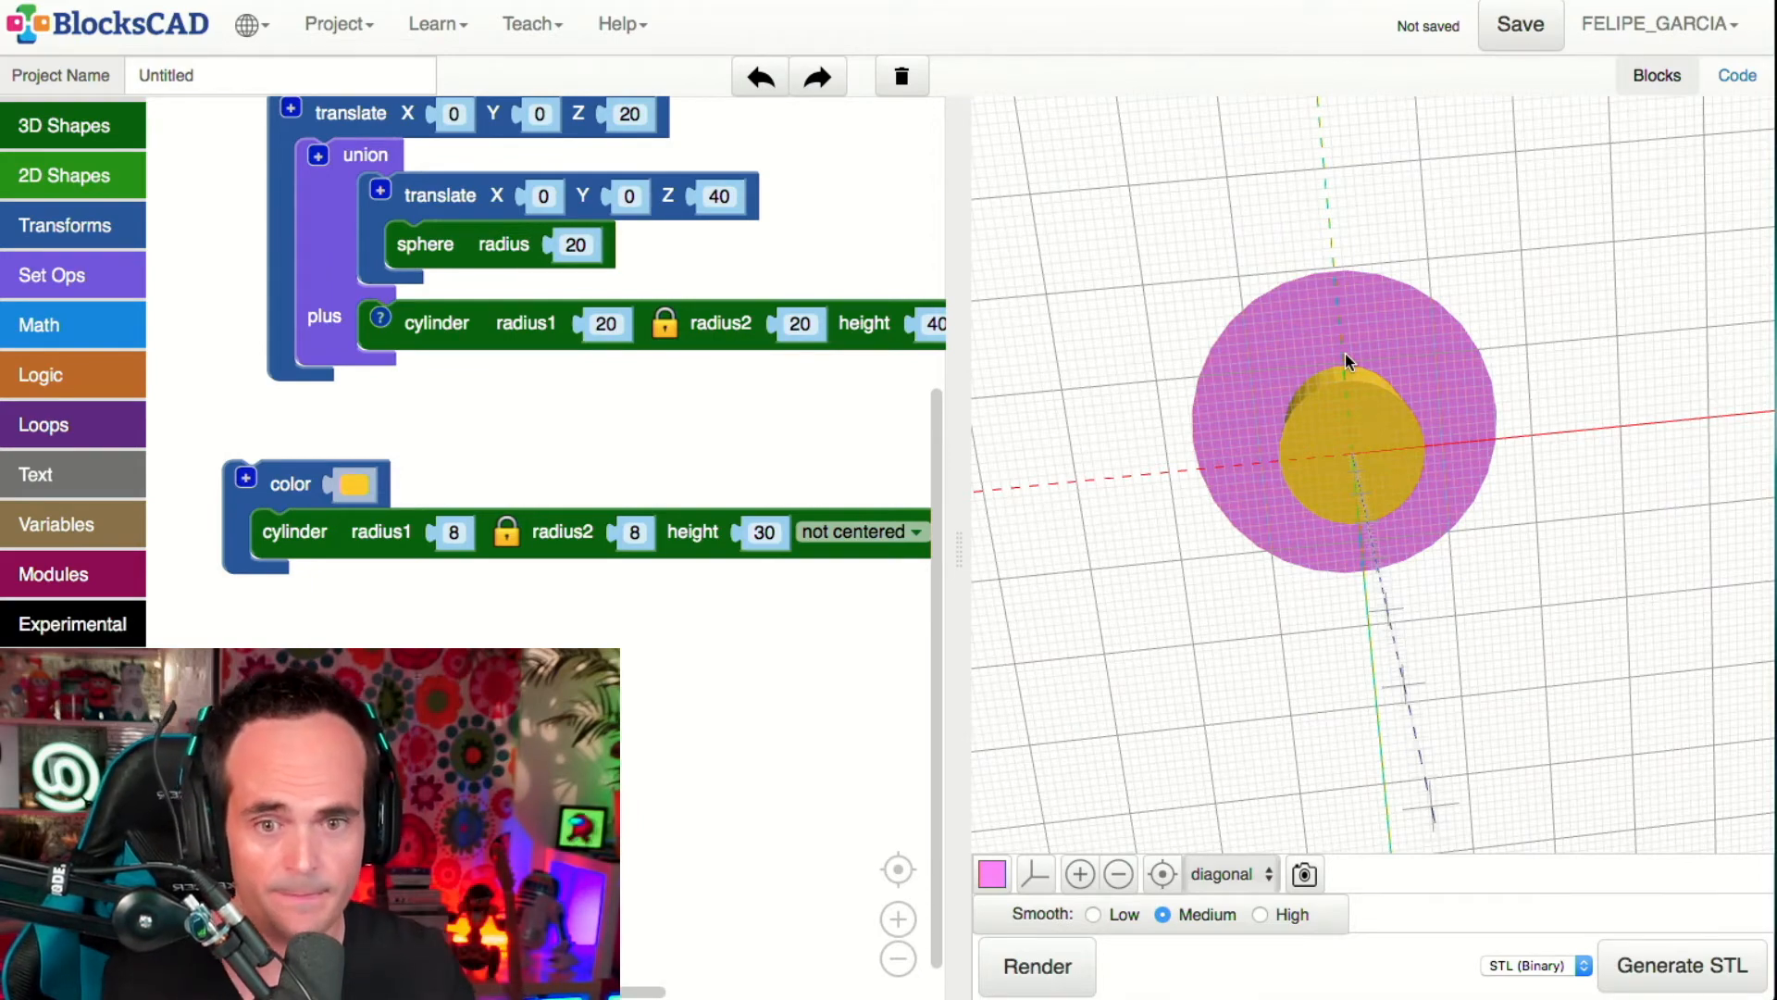
pyautogui.moveTo(1346, 354); pyautogui.dragTo(1388, 421)
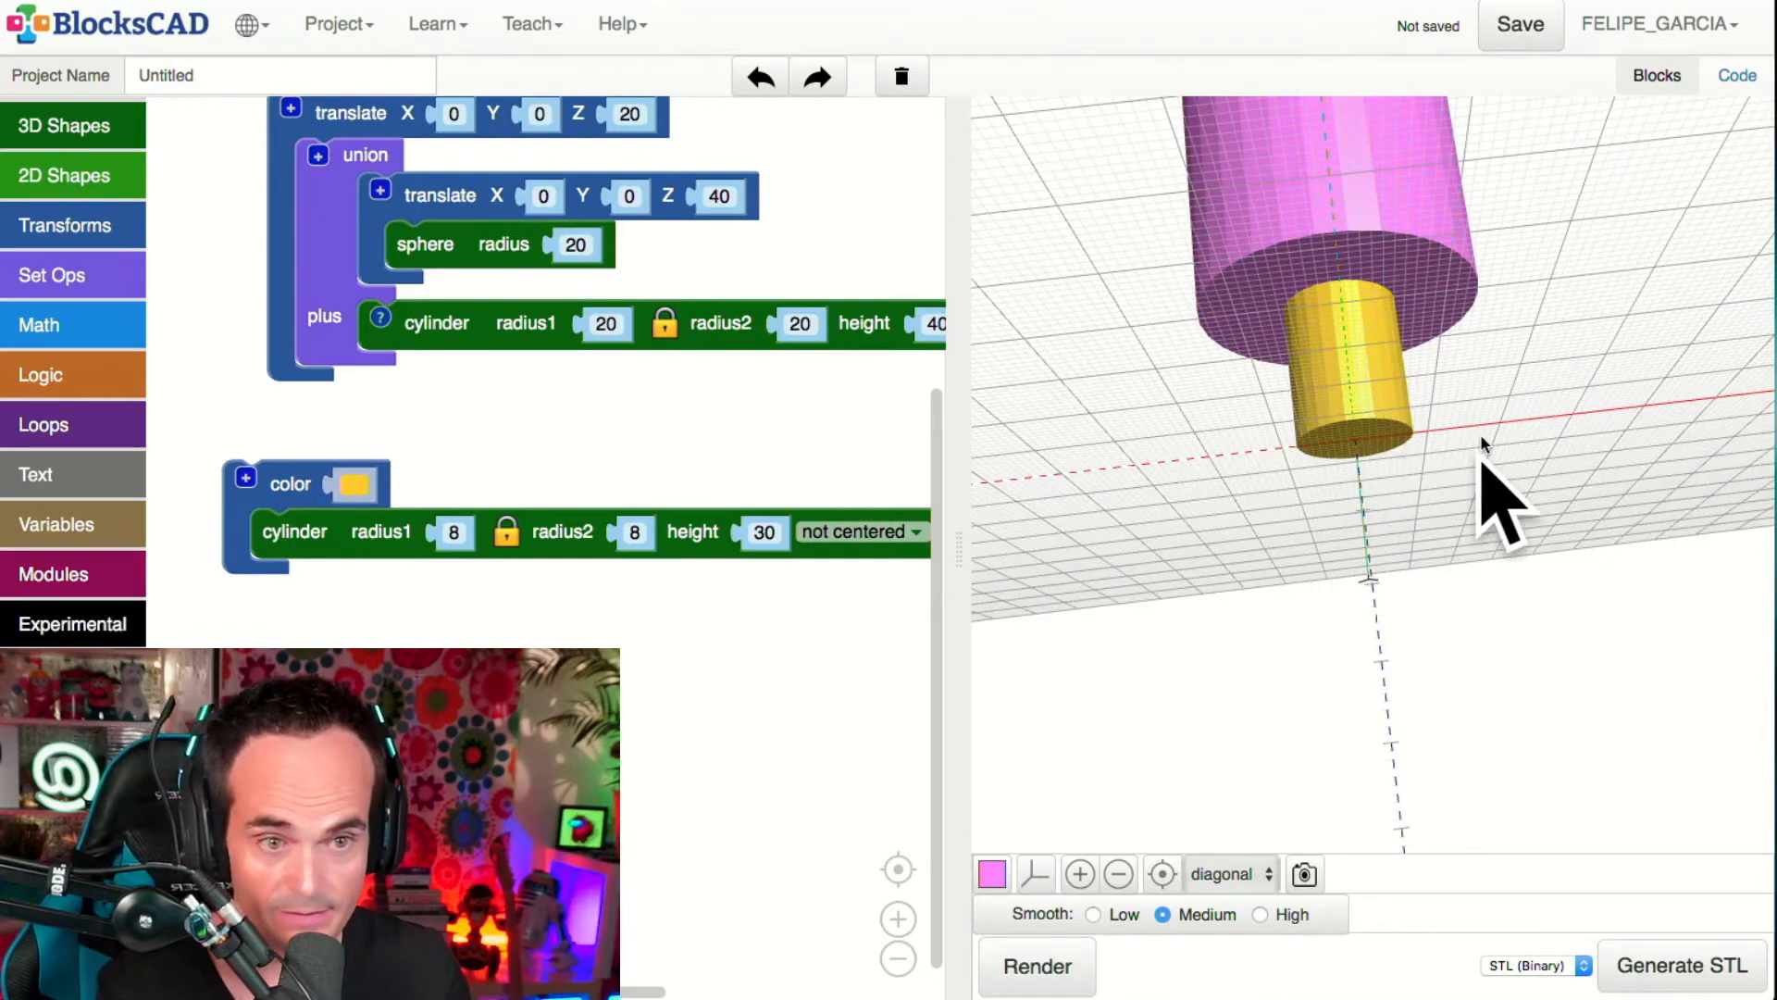
pyautogui.moveTo(1567, 444); pyautogui.dragTo(1715, 750)
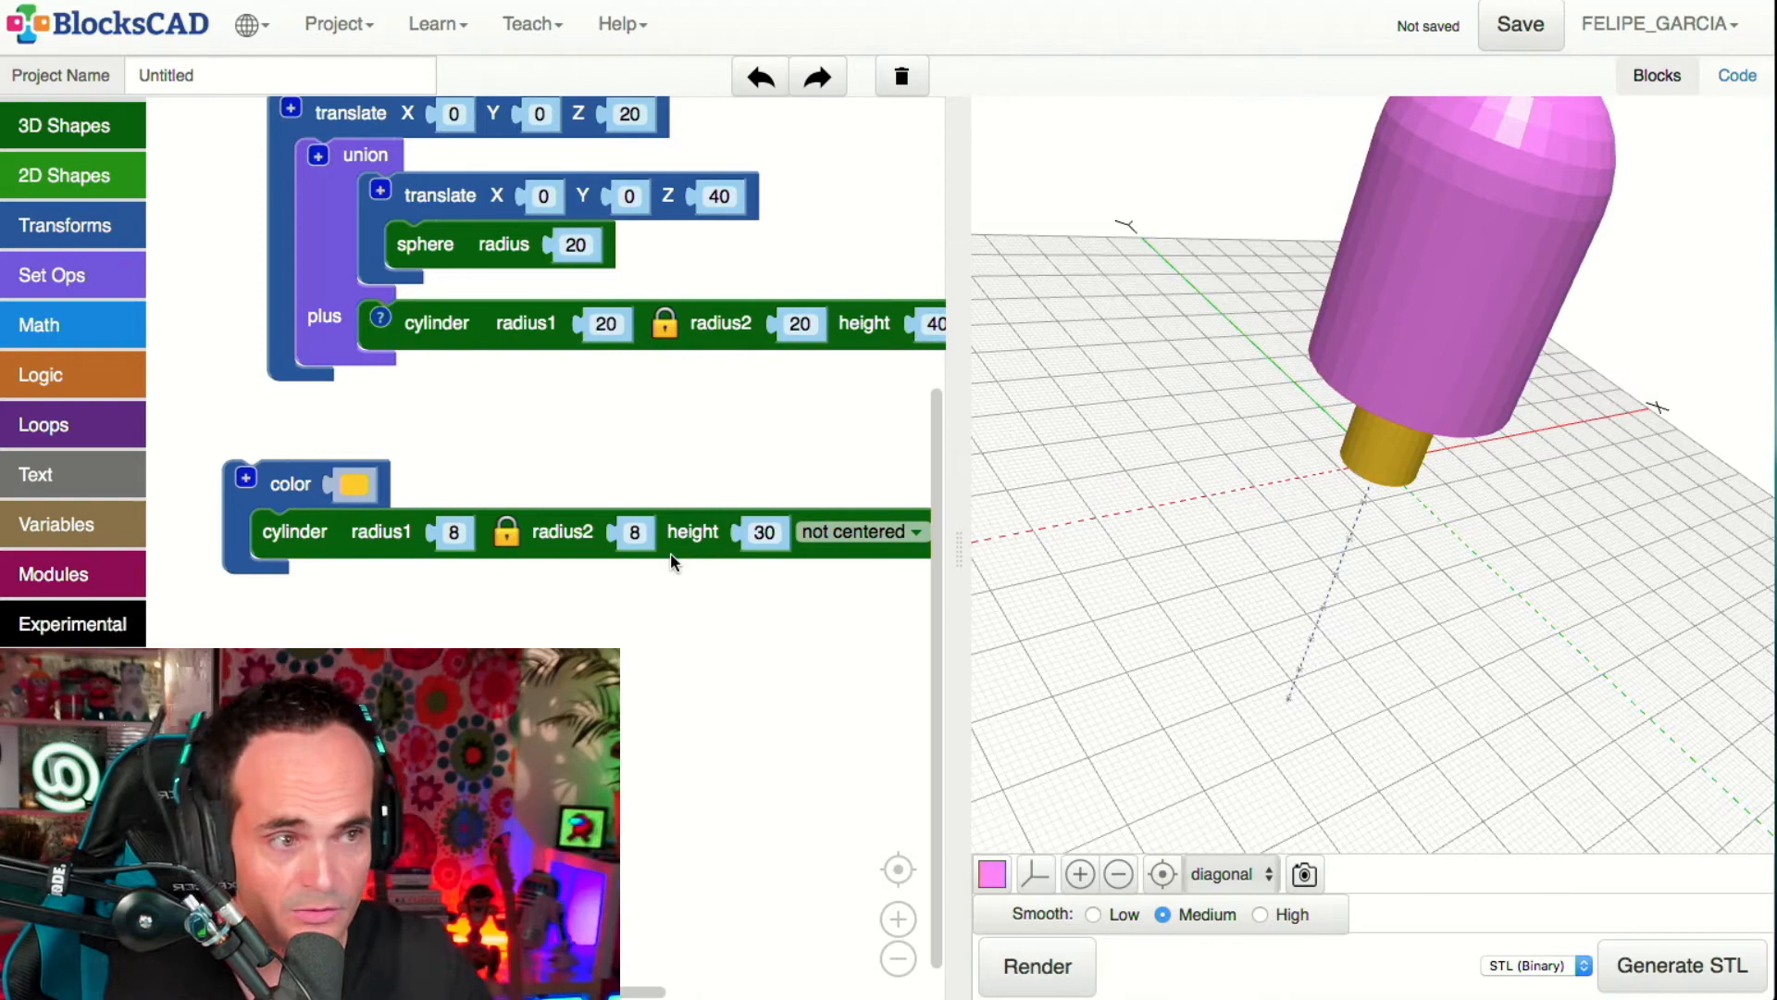
# - Wrap the color block holding the yellow cylinder in a new translate block
pyautogui.click(68, 220)
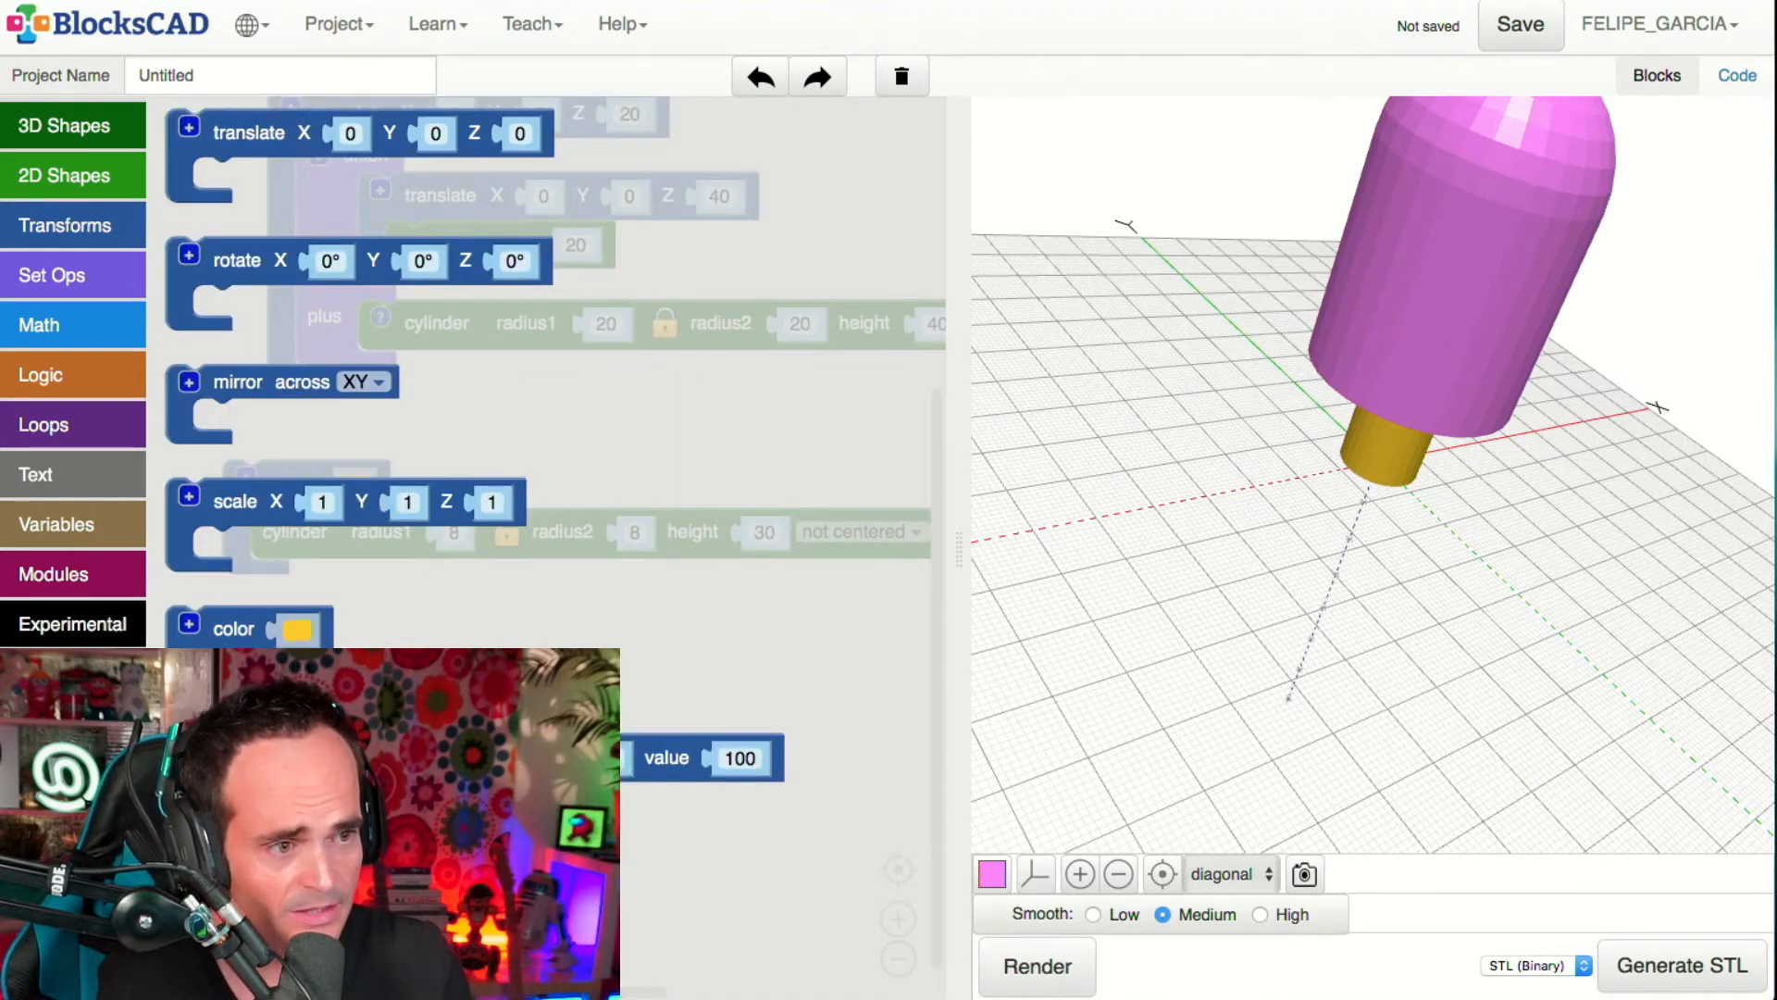
pyautogui.moveTo(252, 131); pyautogui.dragTo(344, 611)
pyautogui.moveTo(304, 472); pyautogui.dragTo(353, 494)
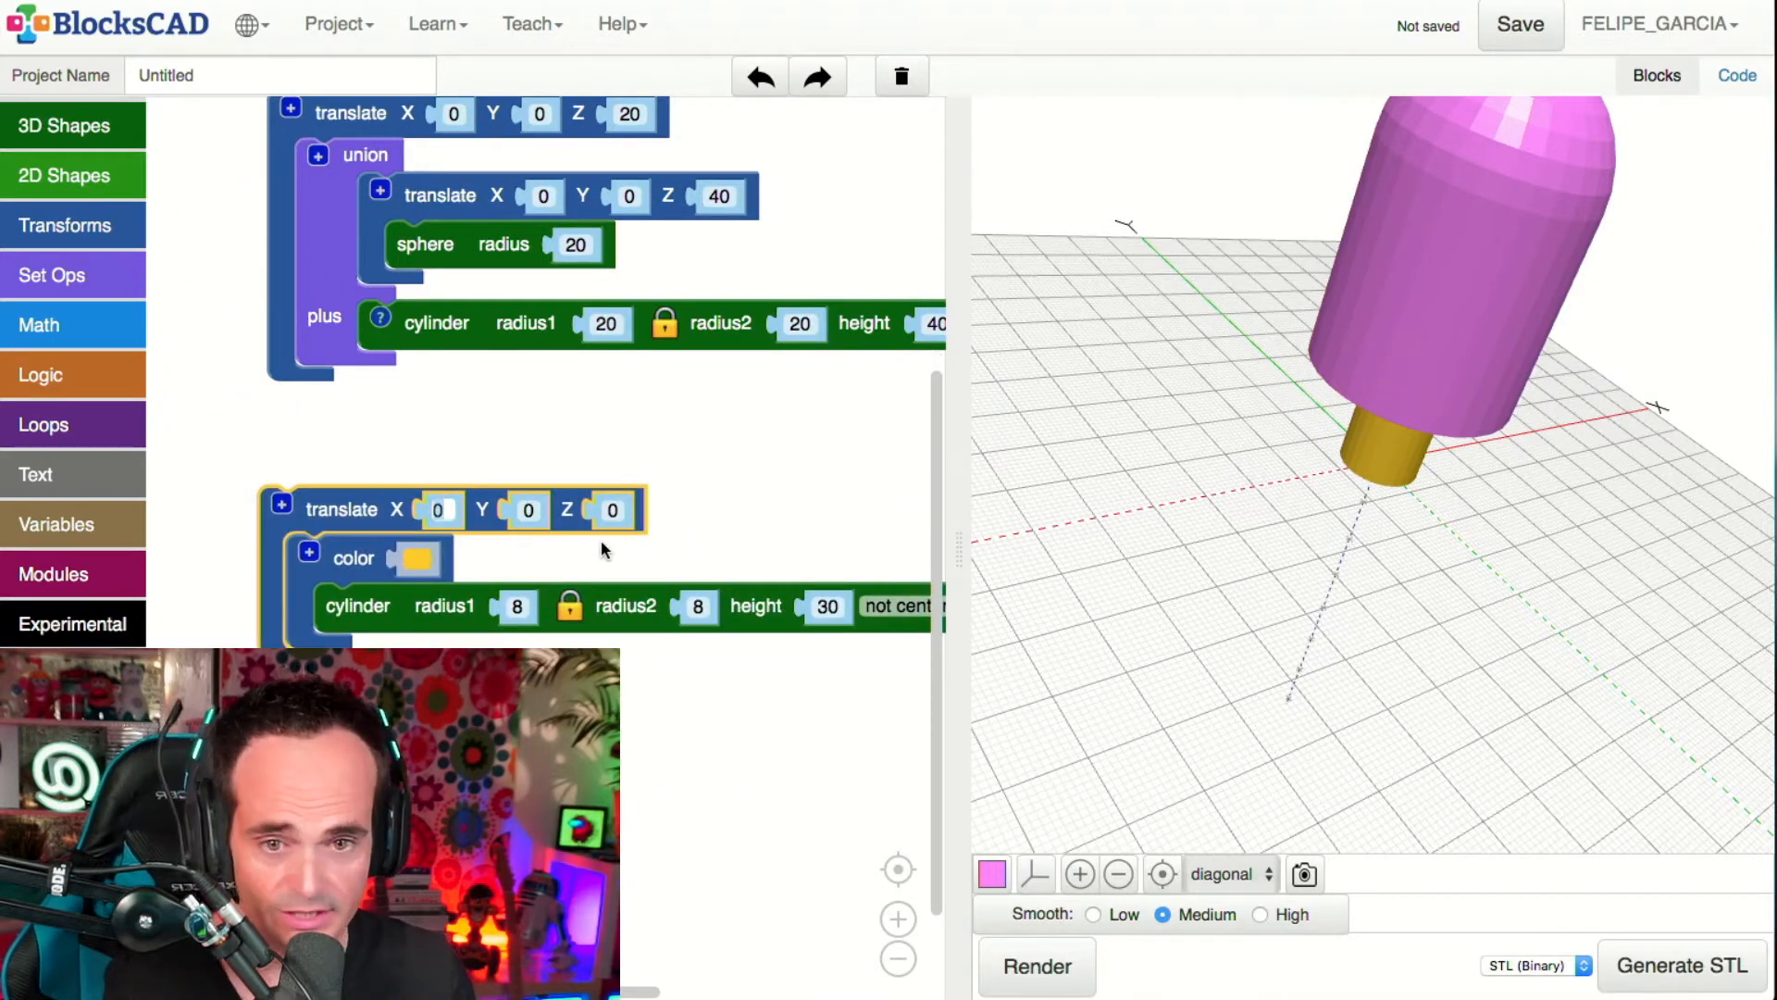
pyautogui.moveTo(1663, 414); pyautogui.dragTo(1500, 551)
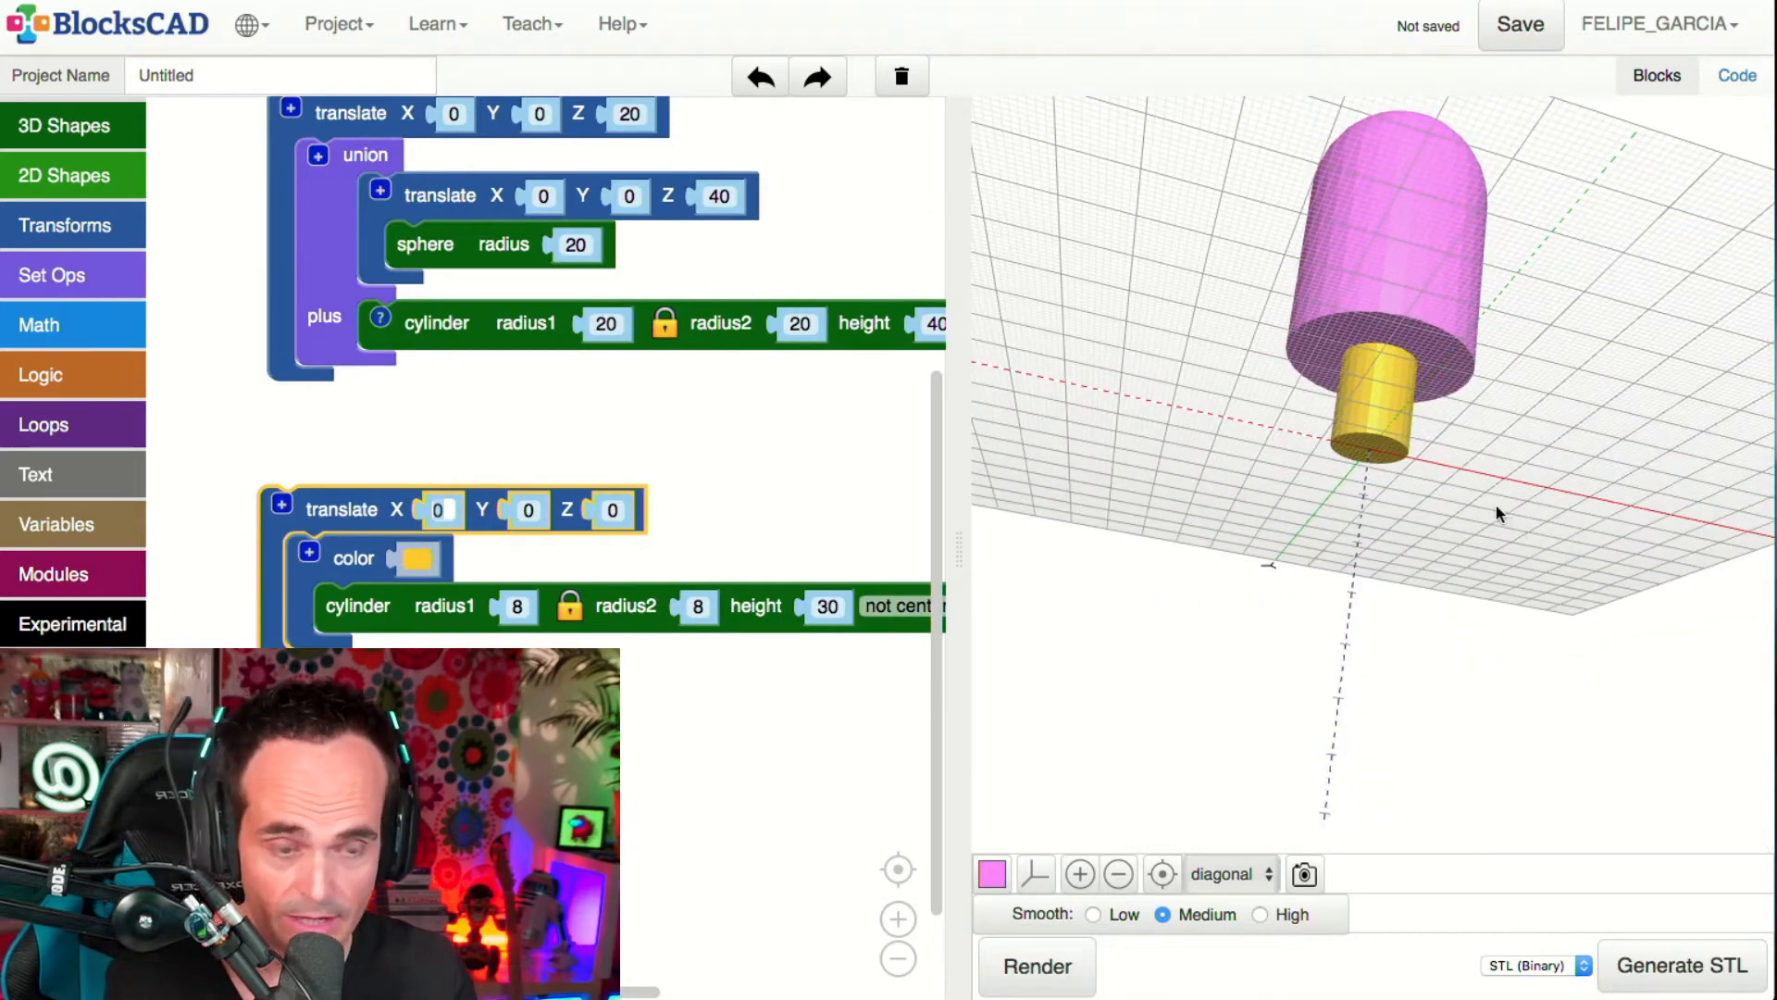
# - Set the yellow cylinder's X translation to 10, render the model and inspect the offset from the side and from below
pyautogui.click(441, 507)
pyautogui.write('10')
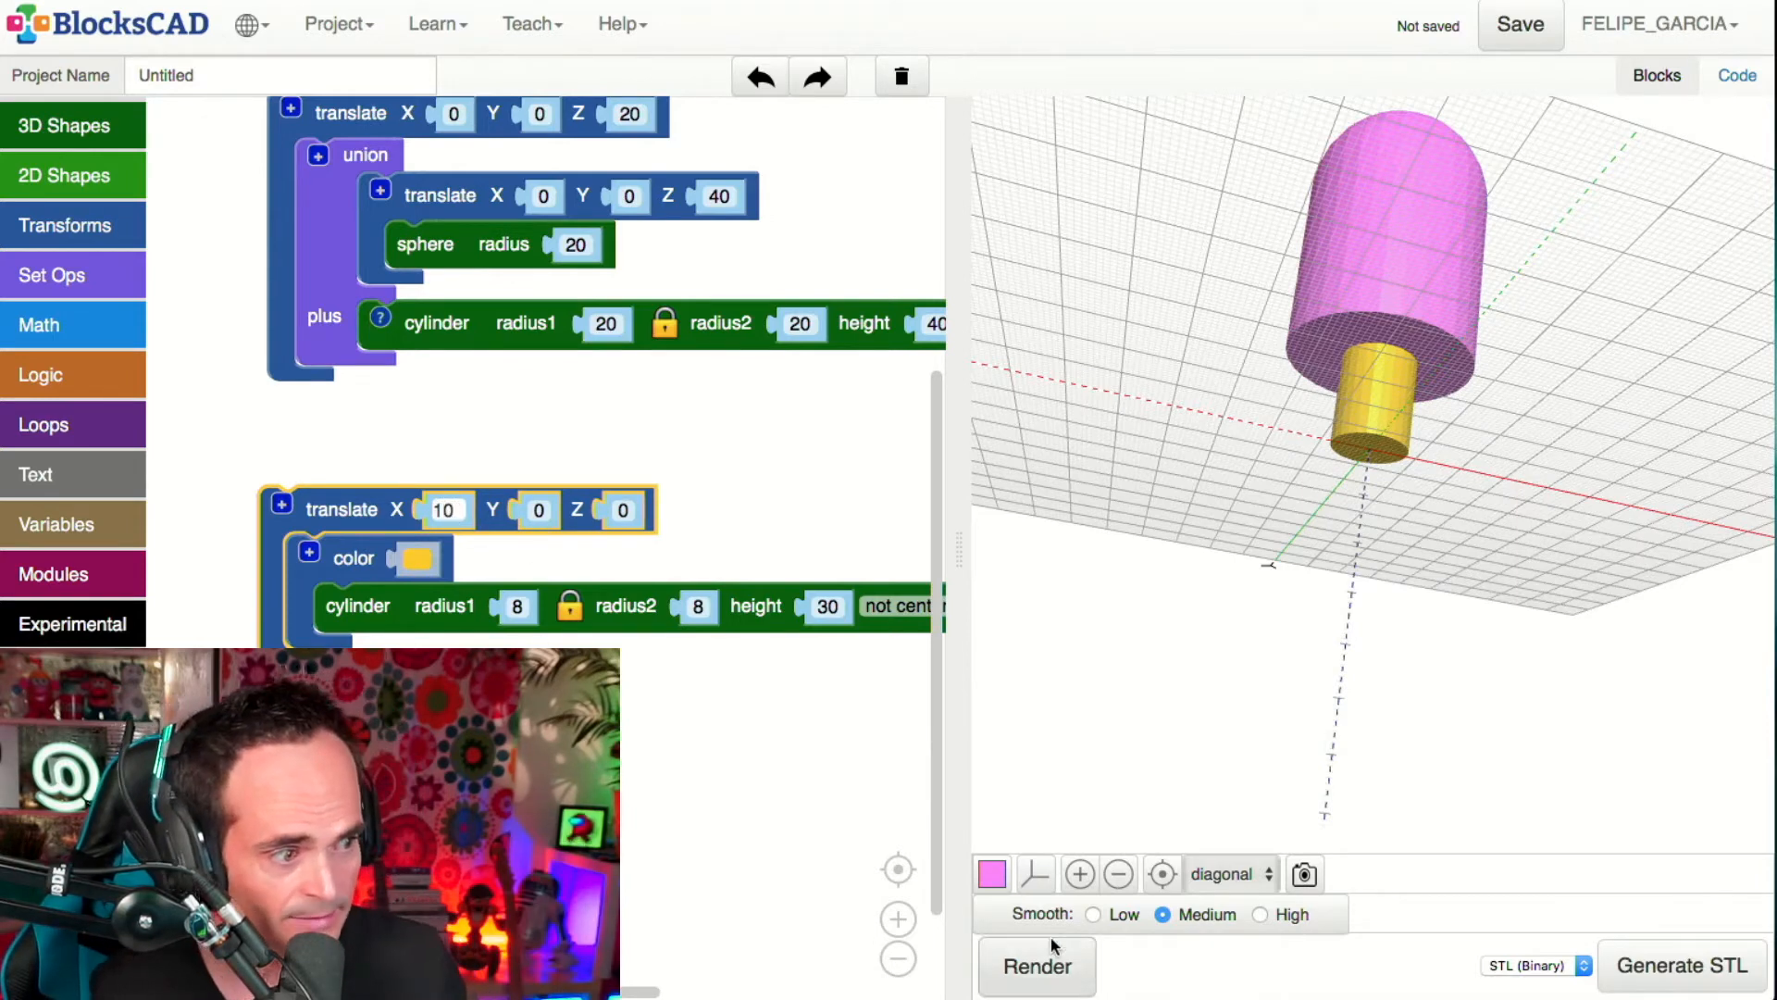
pyautogui.click(1064, 965)
pyautogui.moveTo(1238, 568); pyautogui.dragTo(1216, 535, button='right')
pyautogui.moveTo(1195, 505); pyautogui.dragTo(1147, 663)
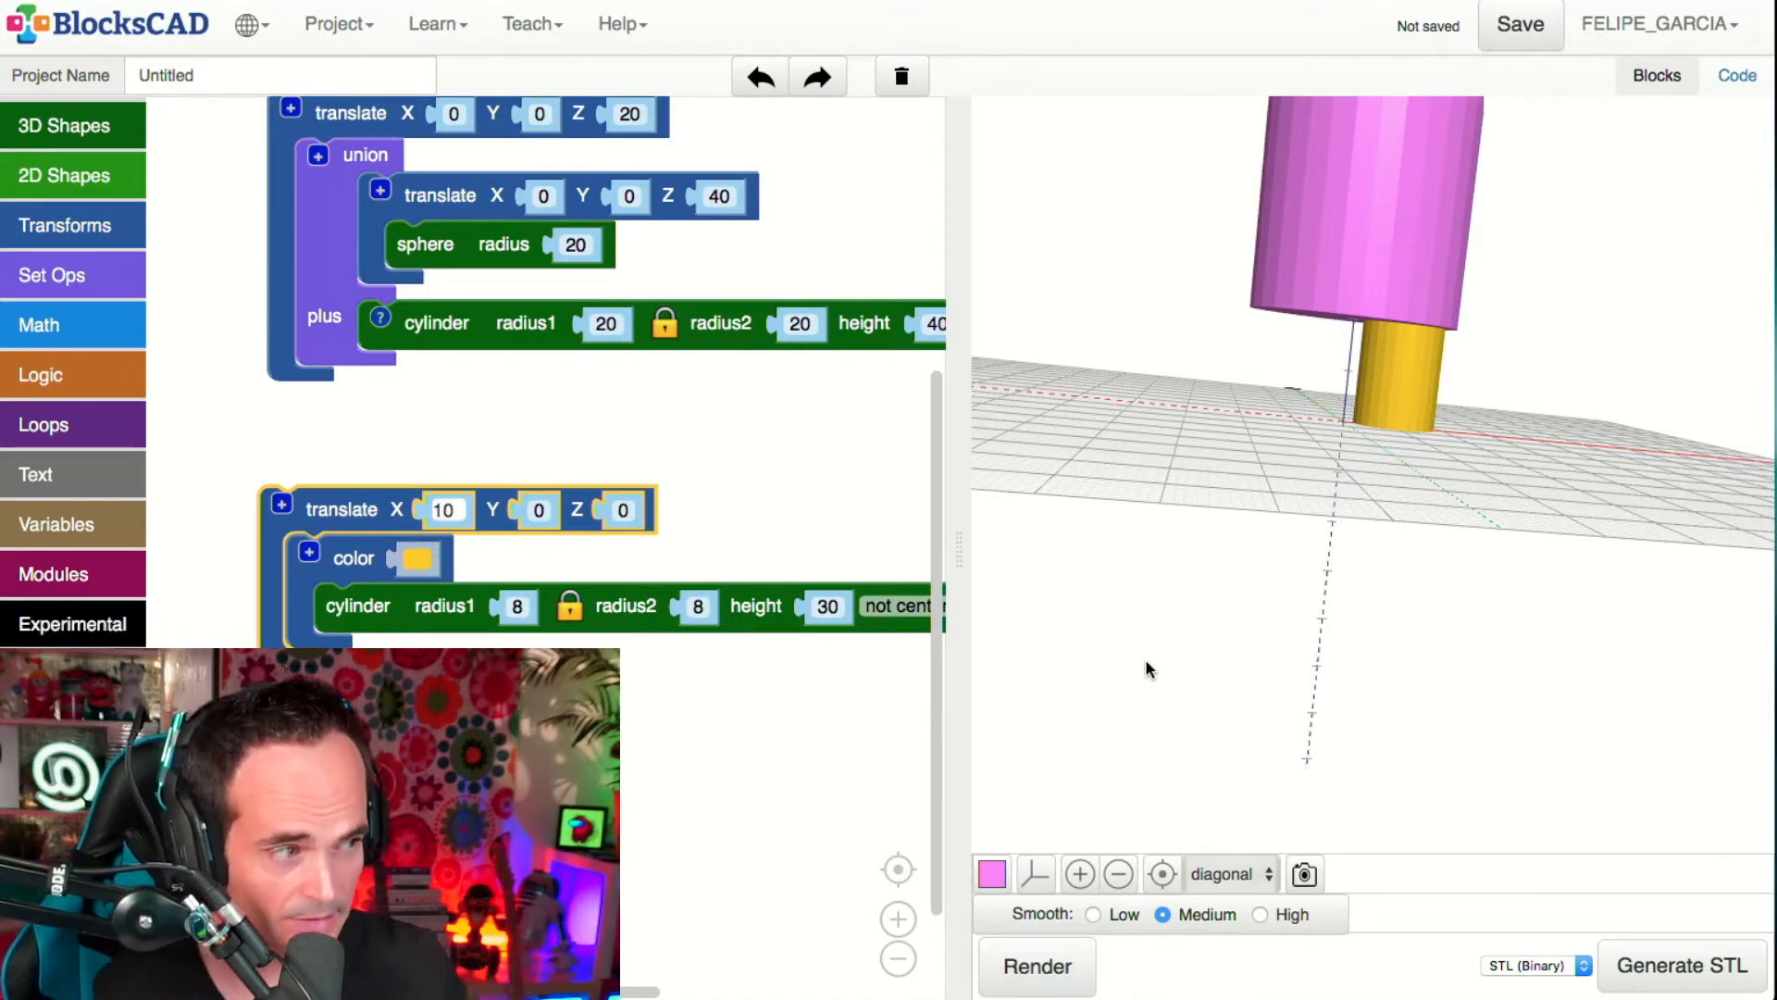
pyautogui.moveTo(1501, 587); pyautogui.dragTo(1460, 361)
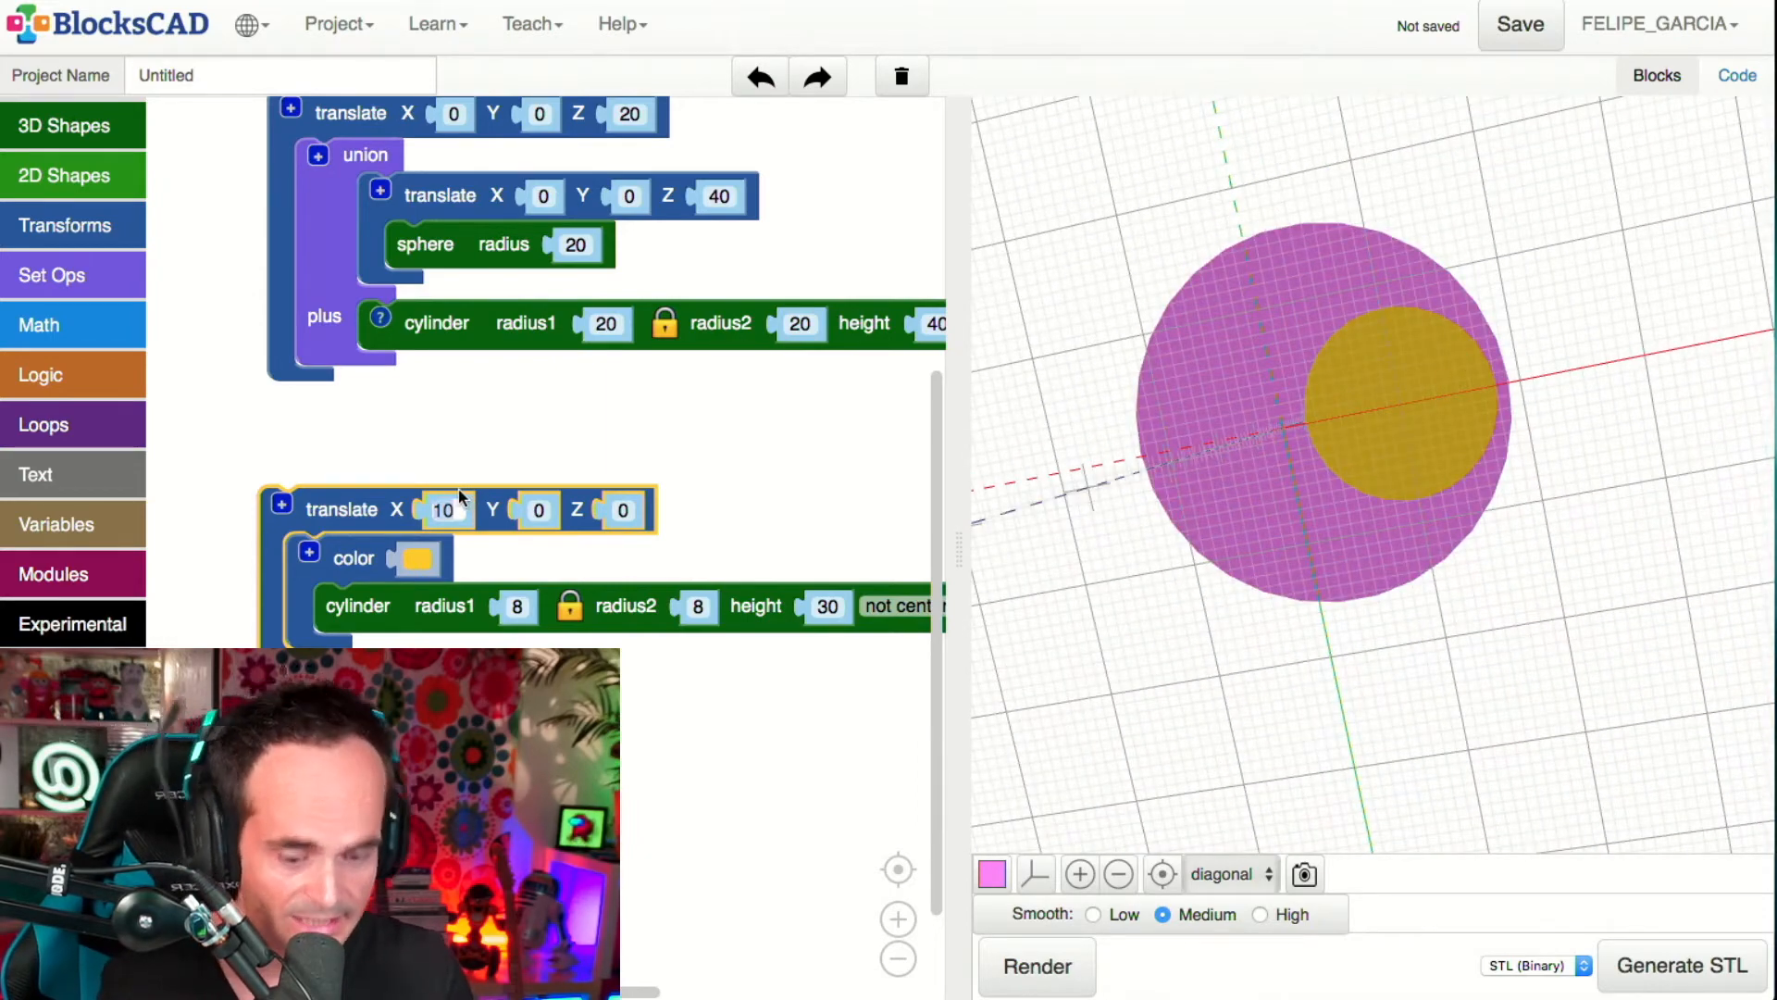
# - Set the yellow cylinder's X translation to 12, render the model and check its position under the pink body
pyautogui.click(445, 509)
pyautogui.write('12')
pyautogui.click(1036, 962)
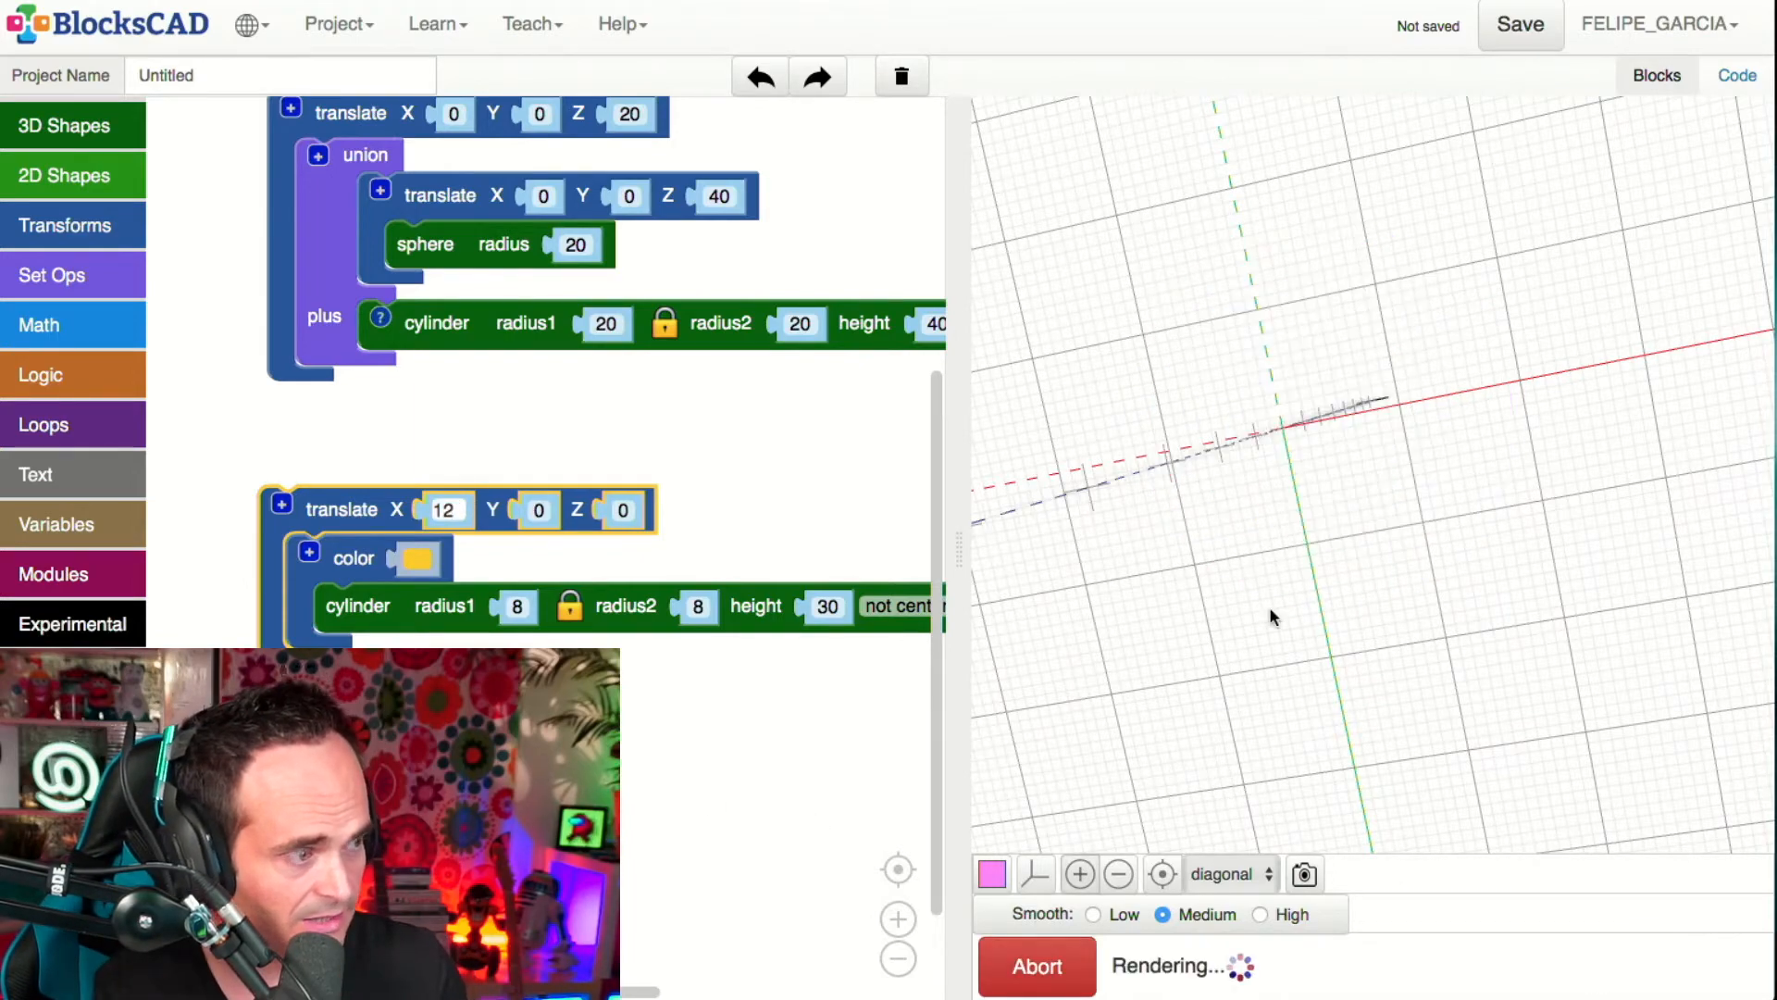
pyautogui.moveTo(1296, 535); pyautogui.dragTo(1346, 446)
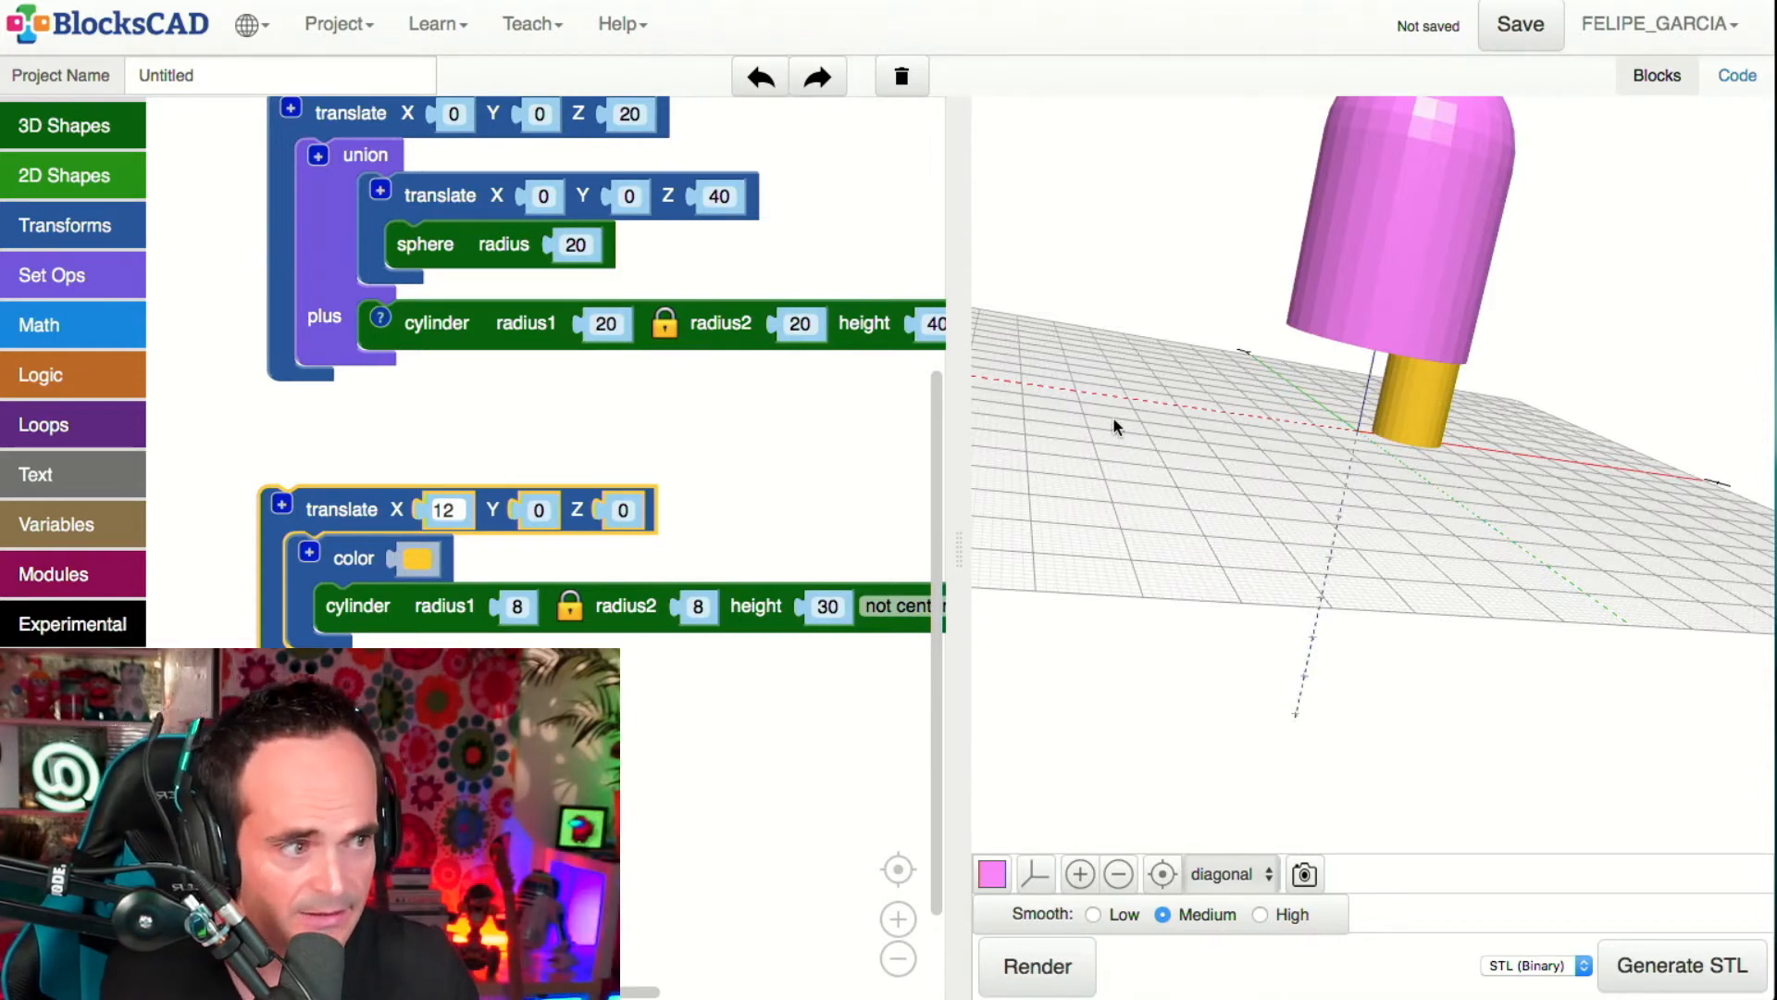
# - Duplicate the translate group containing the yellow cylinder and place the copy directly below the original in the workspace
pyautogui.moveTo(960, 546); pyautogui.dragTo(1164, 555)
pyautogui.moveTo(857, 747); pyautogui.dragTo(938, 627)
pyautogui.click(483, 389)
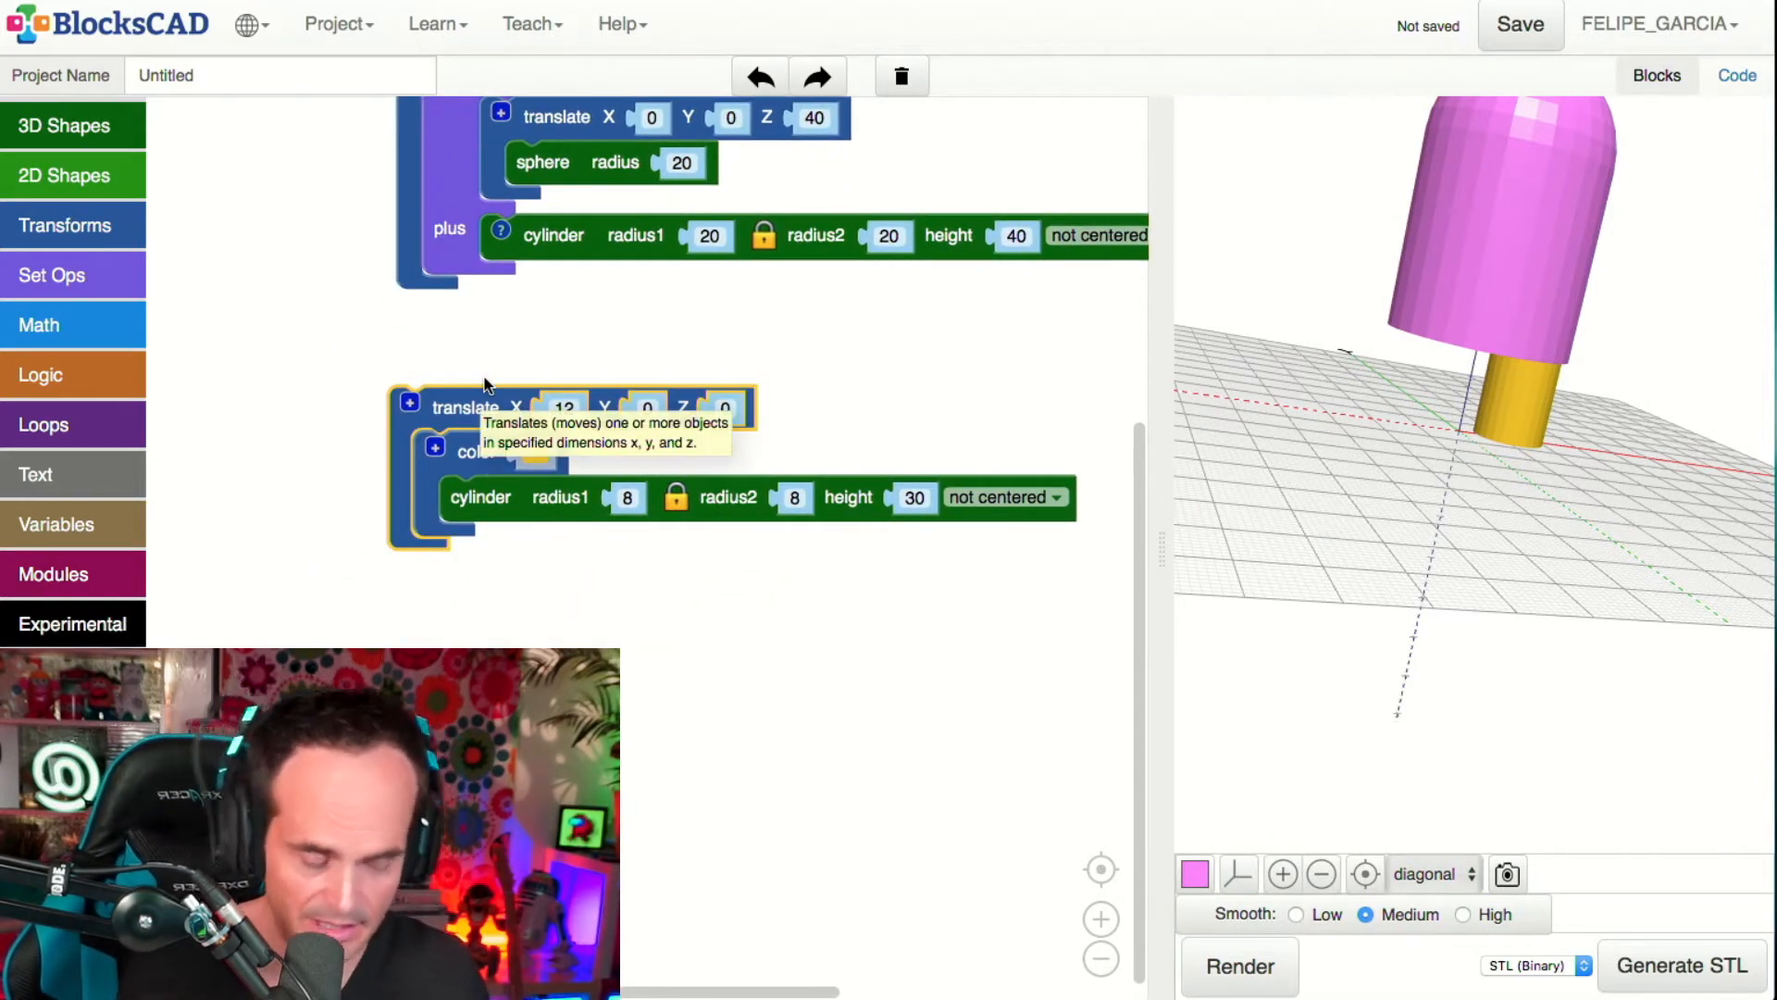
pyautogui.hotkey('ctrl', 'c')
pyautogui.hotkey('ctrl', 'v')
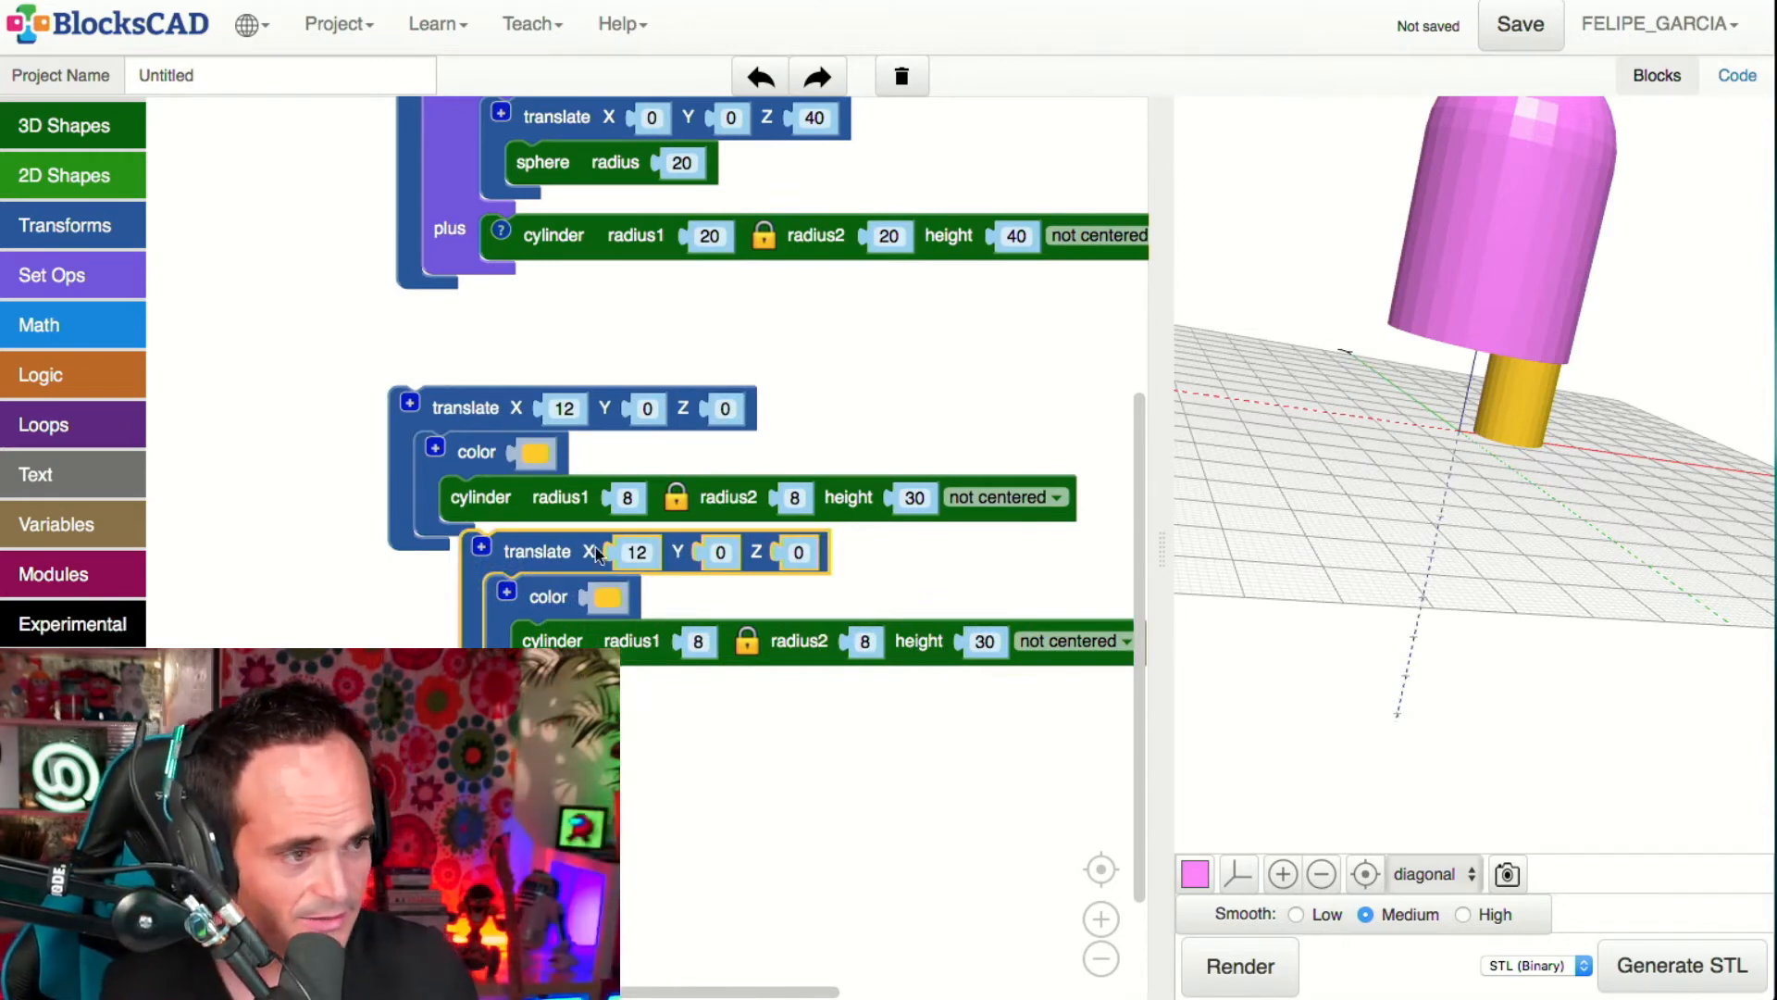
pyautogui.moveTo(583, 546); pyautogui.dragTo(495, 574)
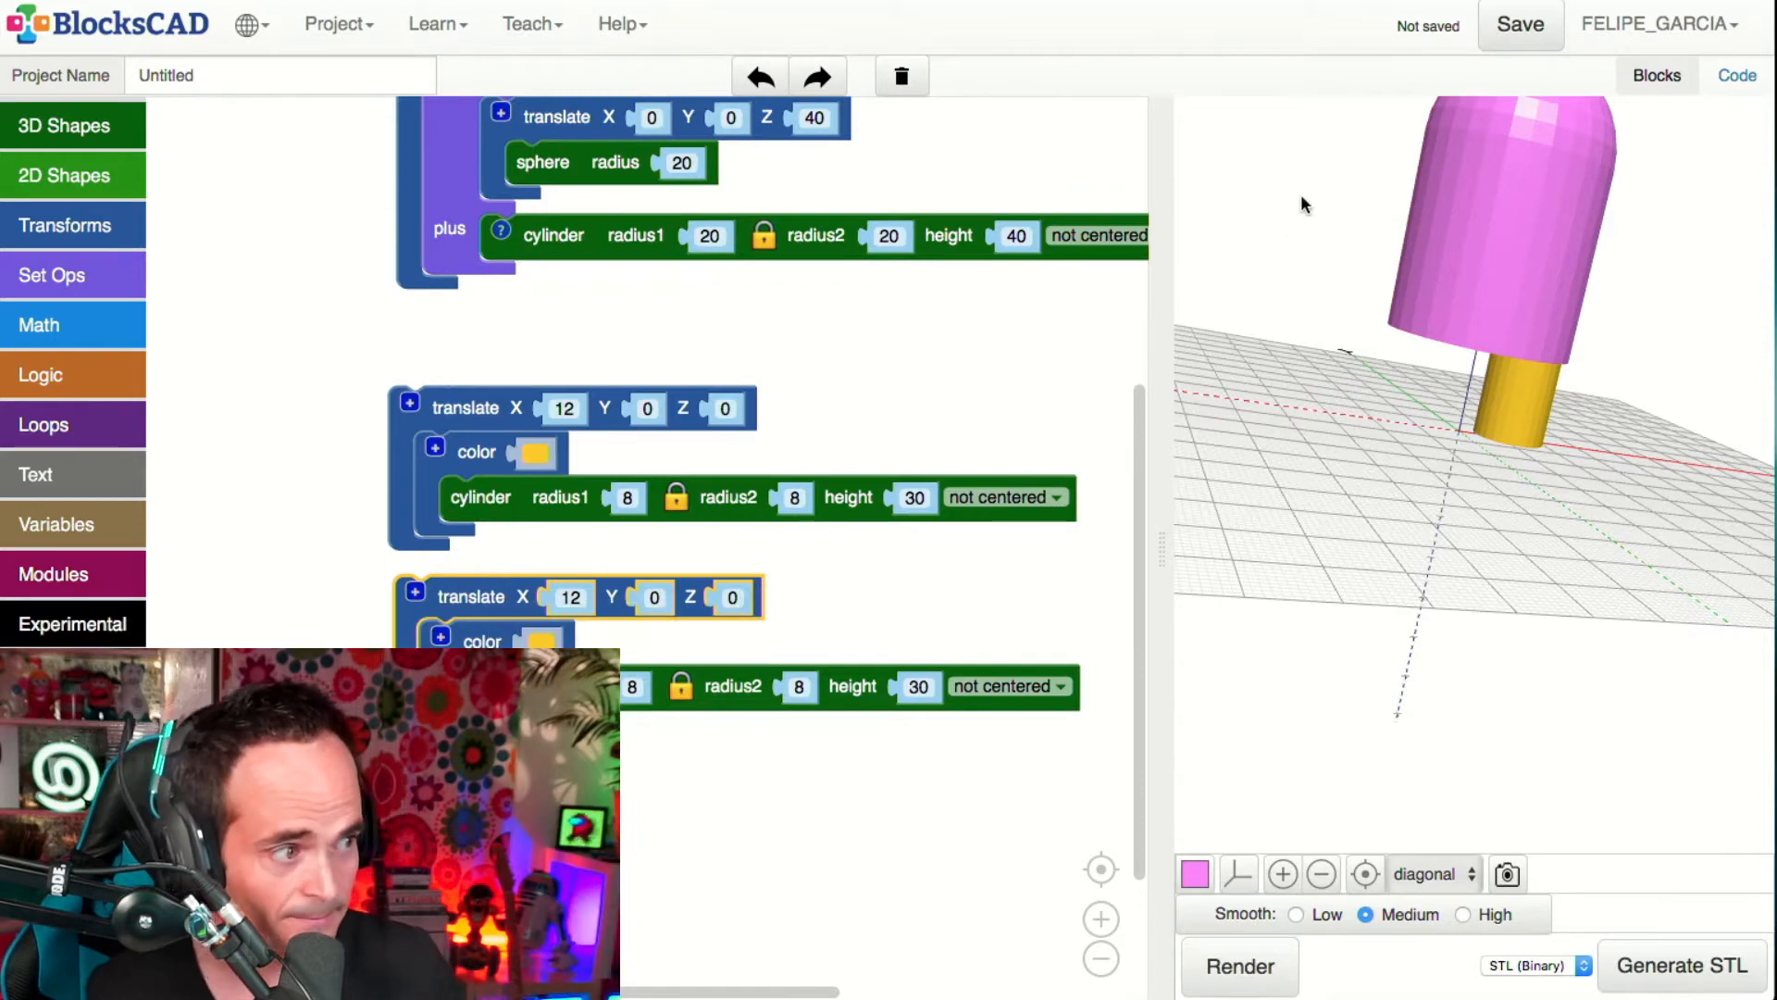
# - Set the copied cylinder's X translation to -12 and render the model with both yellow legs
pyautogui.moveTo(1162, 524); pyautogui.dragTo(863, 543)
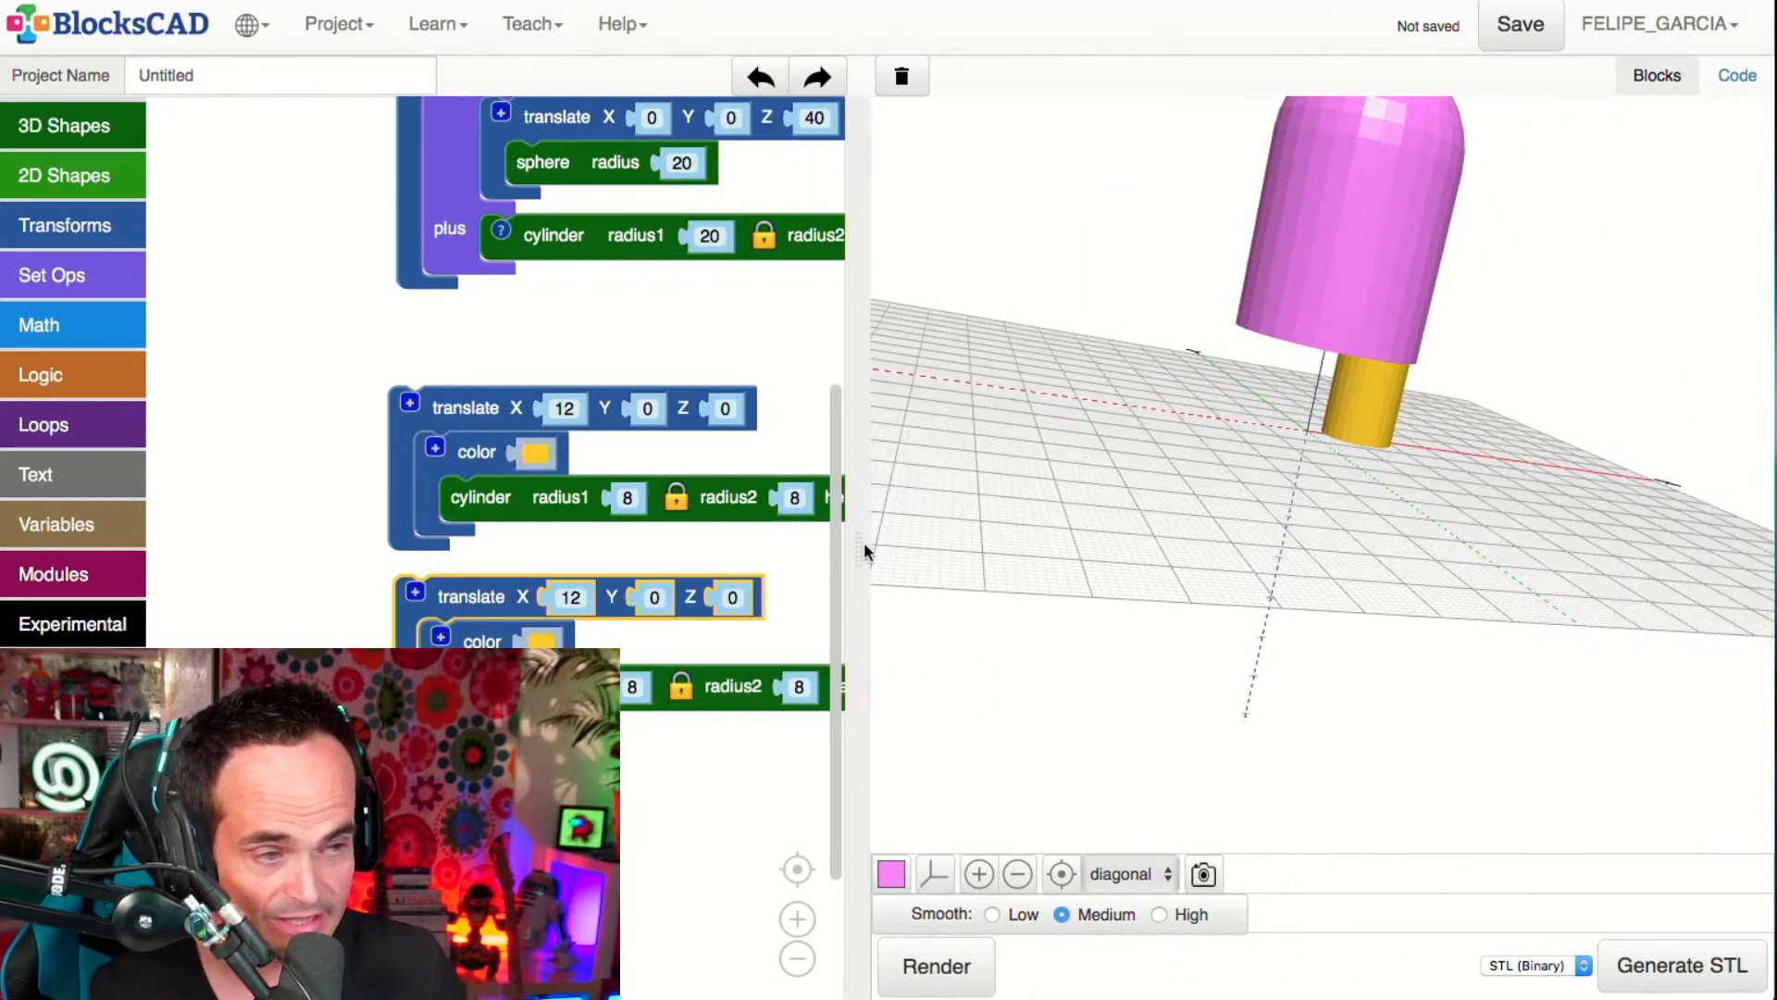
pyautogui.moveTo(1390, 366); pyautogui.dragTo(1162, 593)
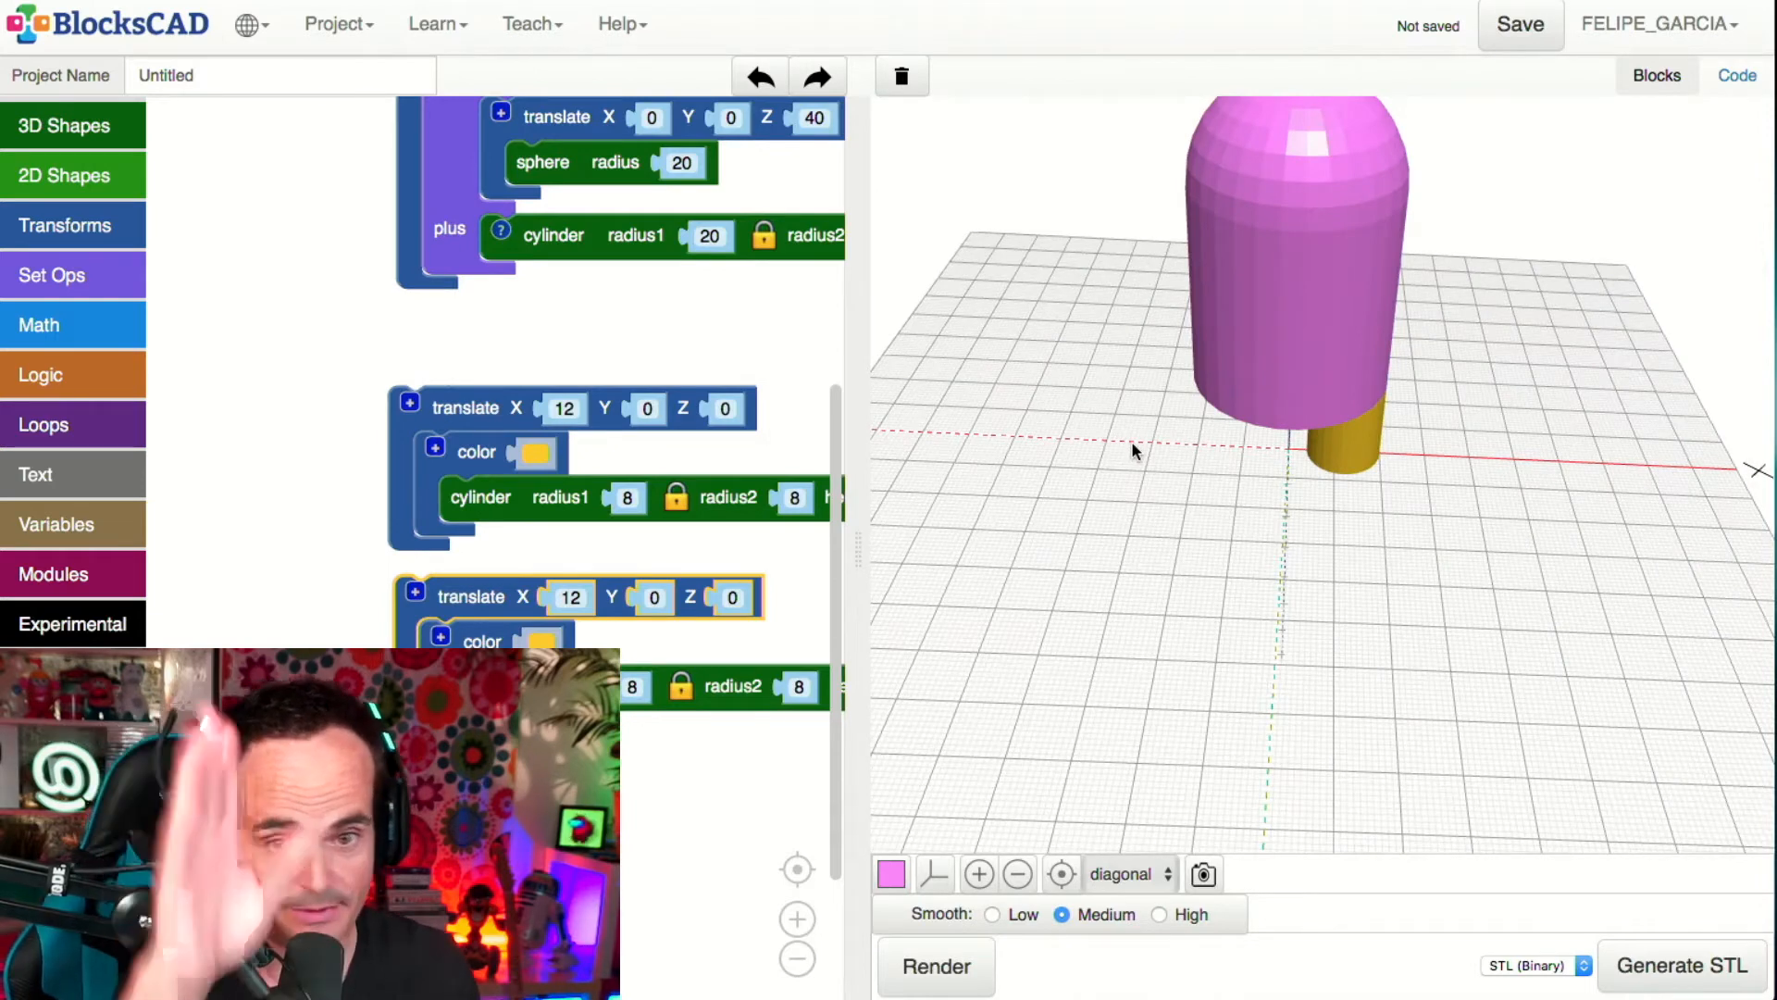
pyautogui.moveTo(475, 573); pyautogui.dragTo(383, 606)
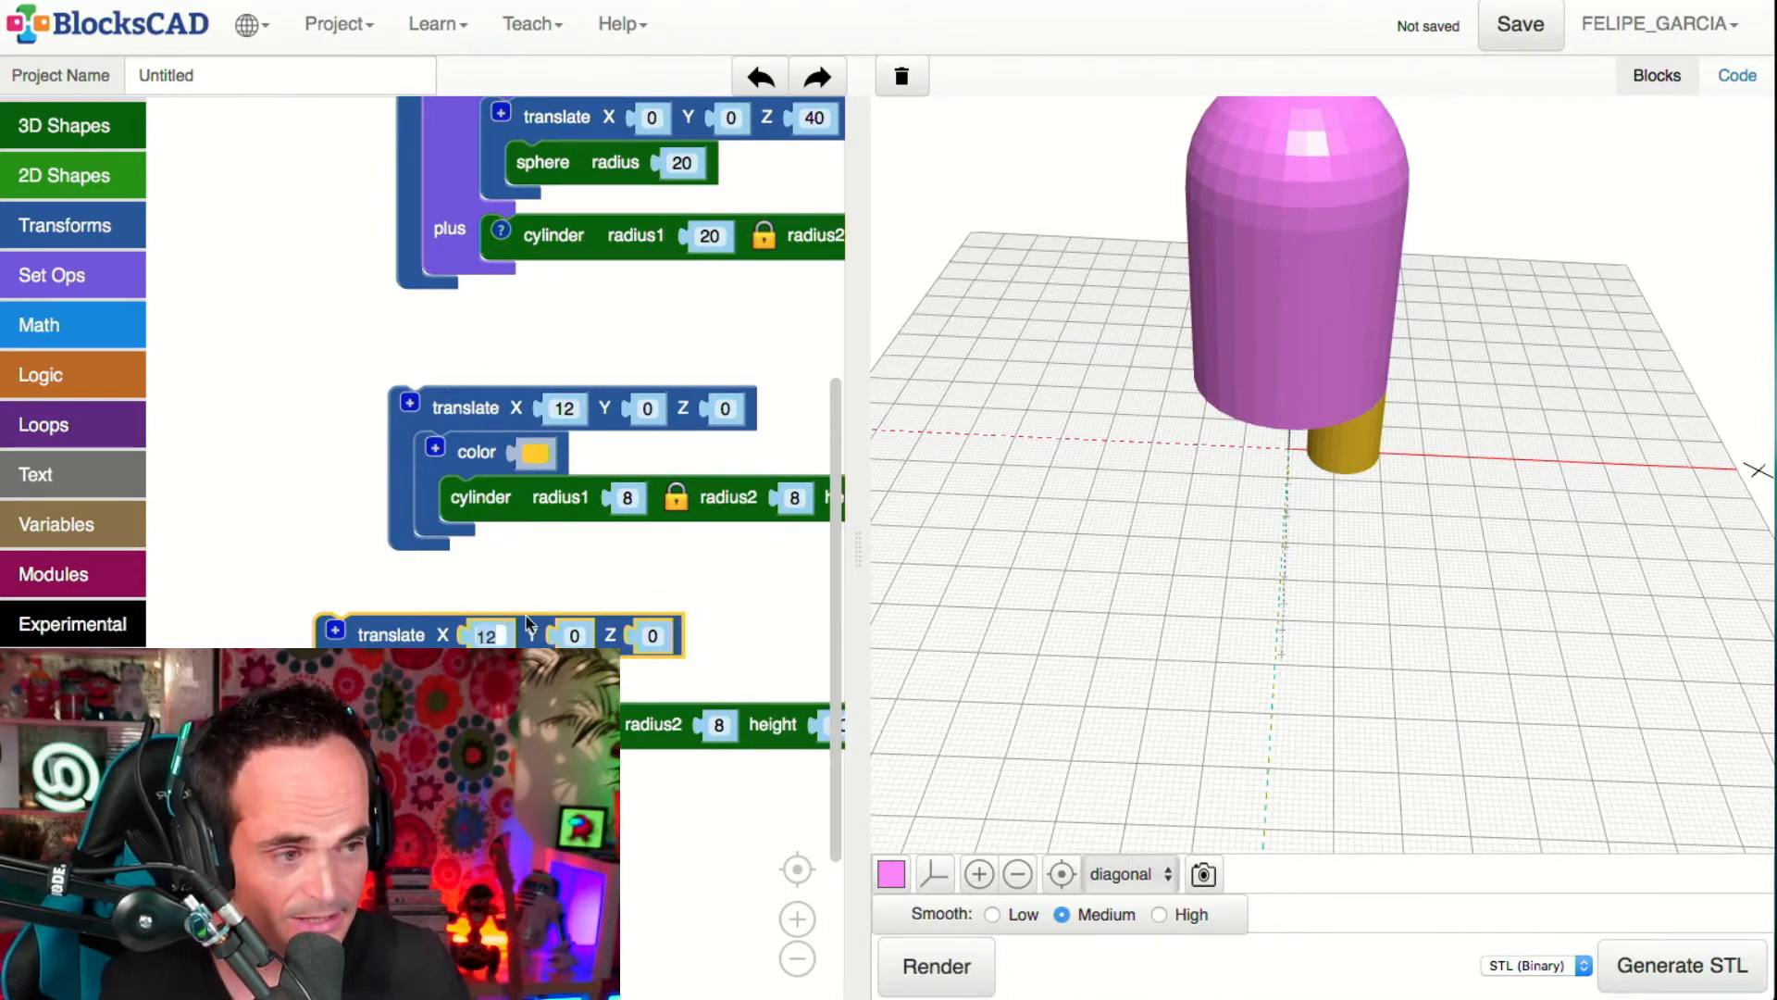
pyautogui.write('-12')
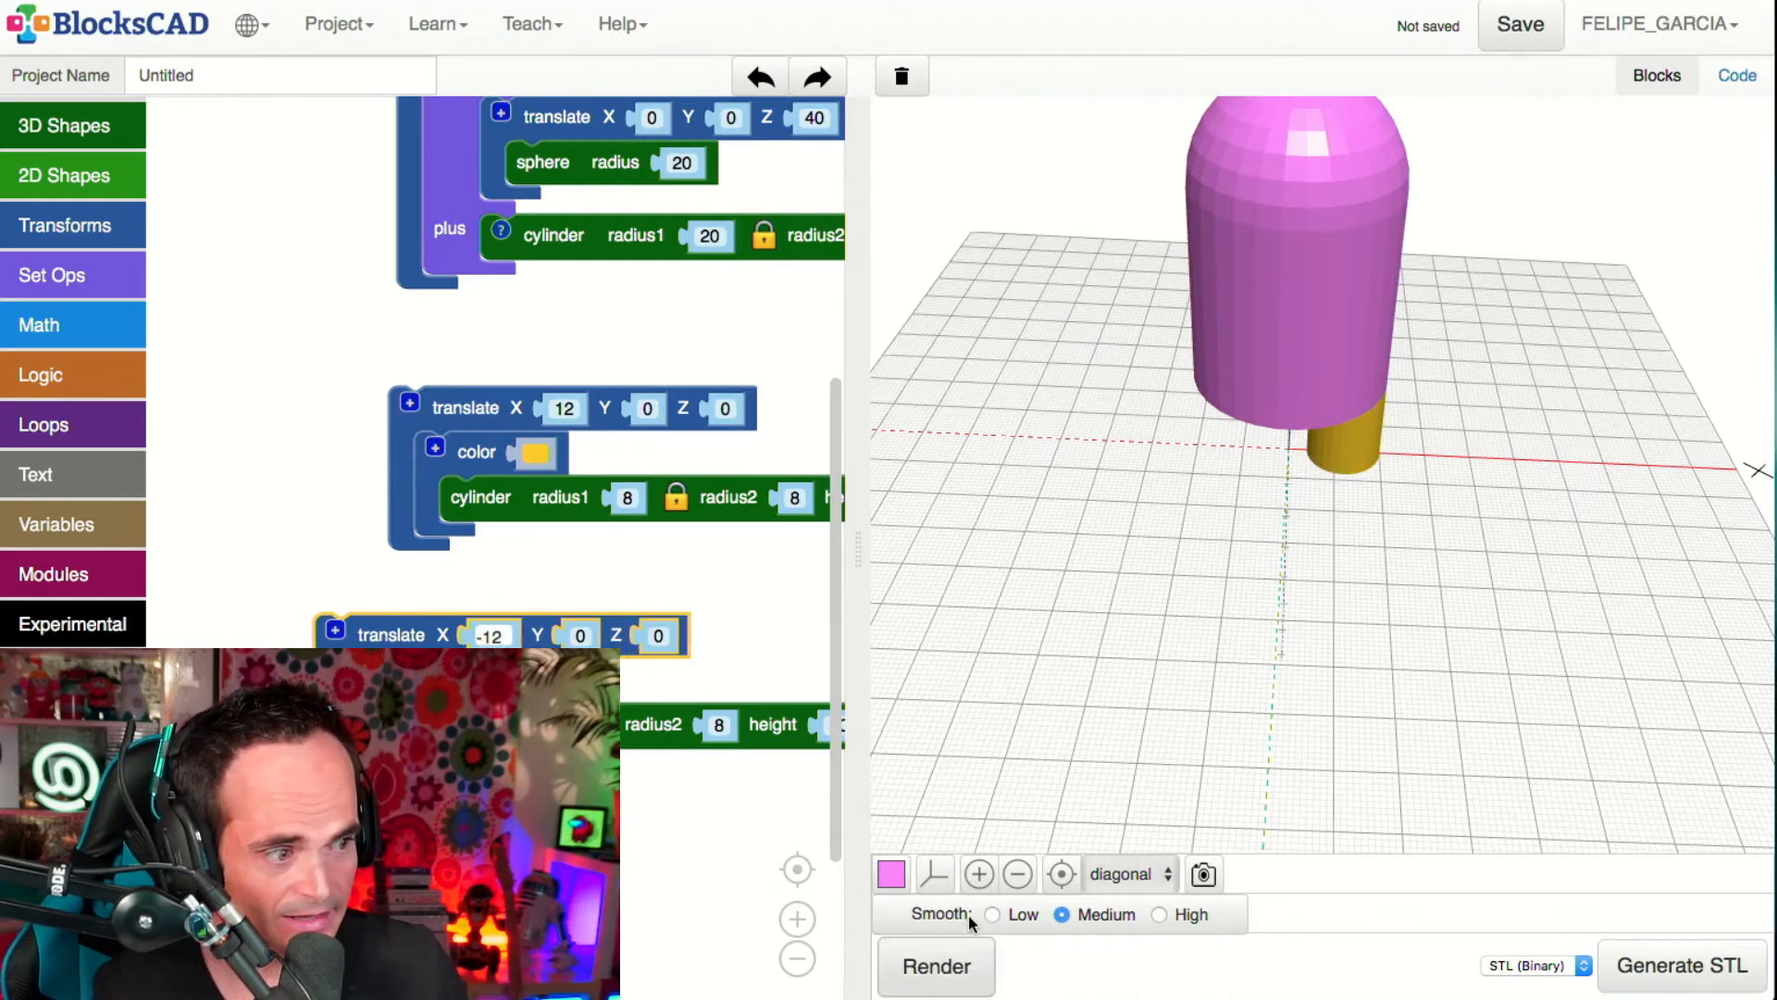
pyautogui.click(939, 958)
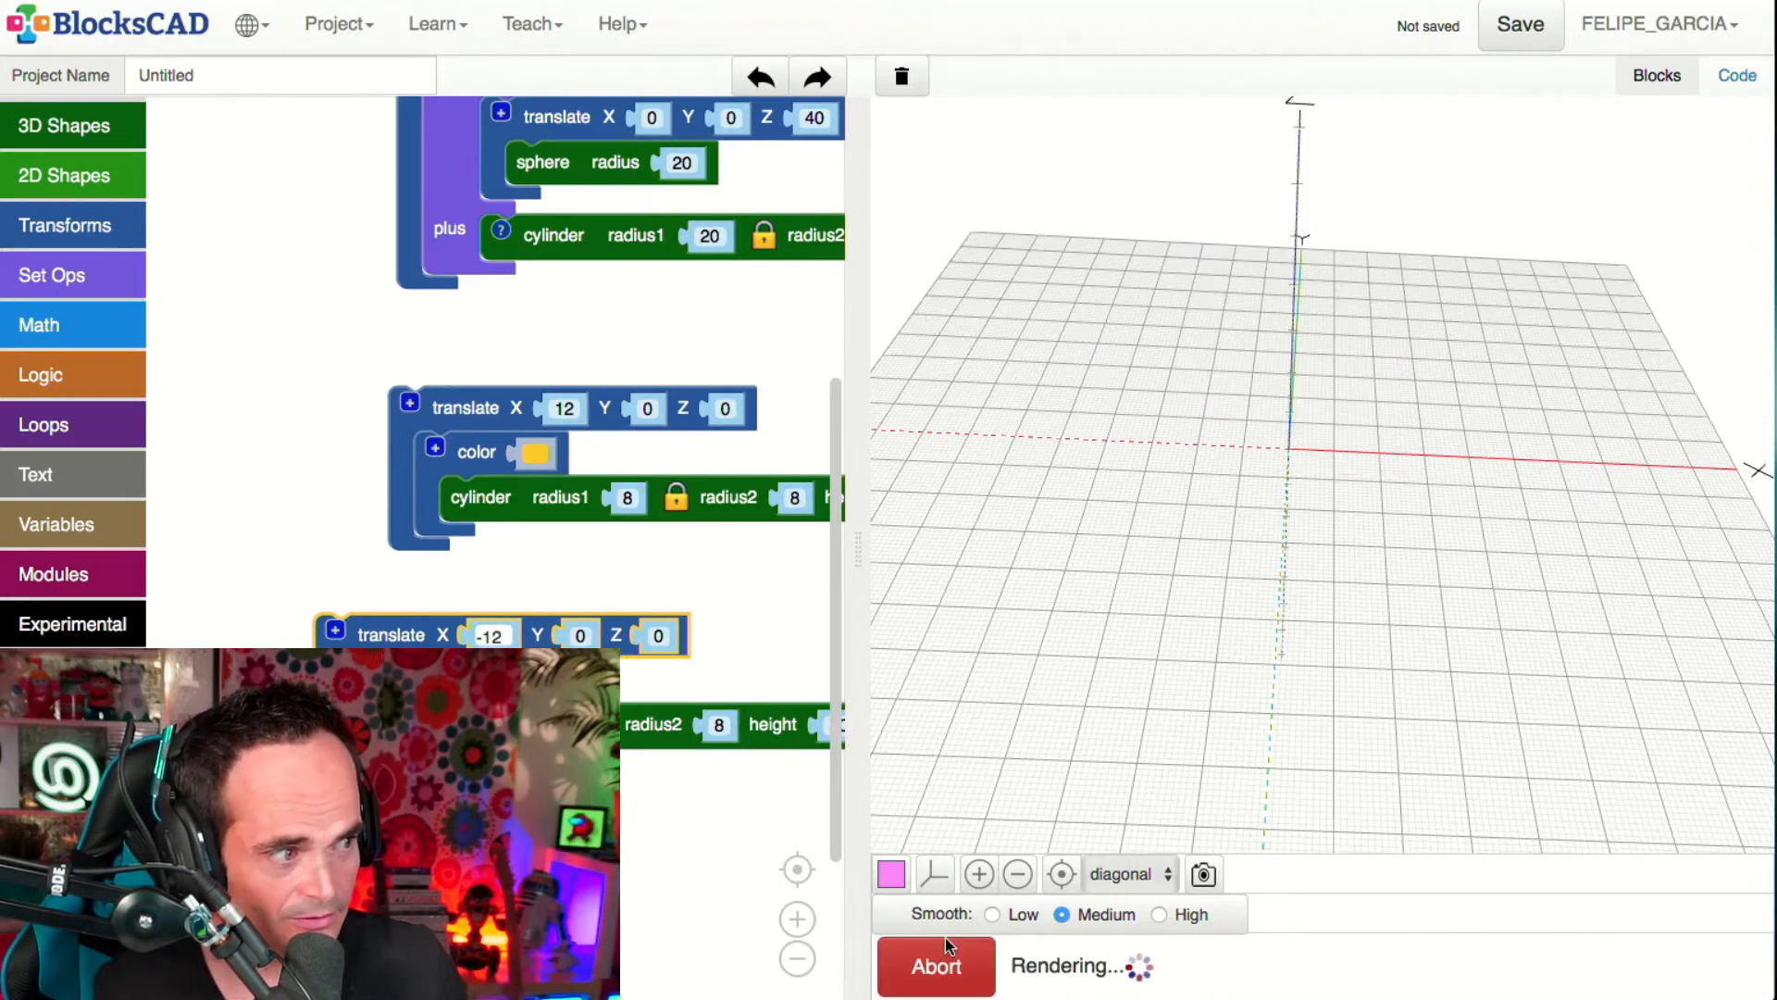
pyautogui.moveTo(1212, 518); pyautogui.dragTo(1229, 459)
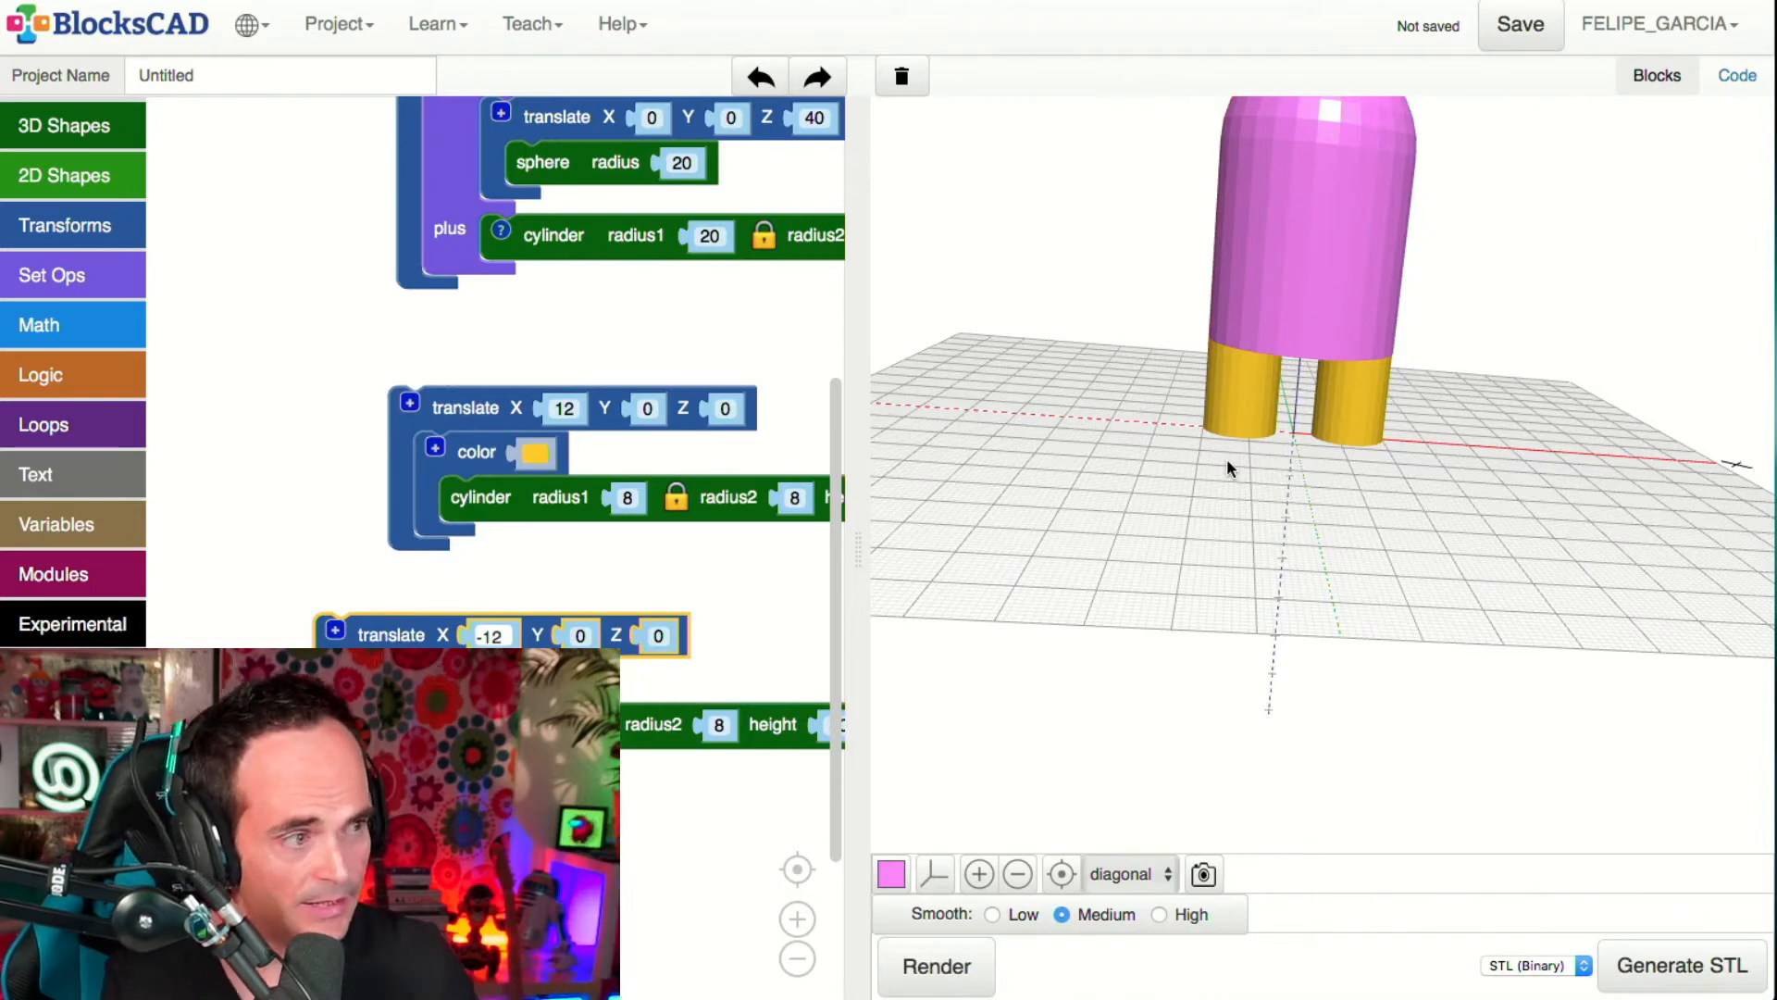
# - Add a third input to the union block and insert the translate group with X 12 into it
pyautogui.moveTo(861, 537); pyautogui.dragTo(1305, 536)
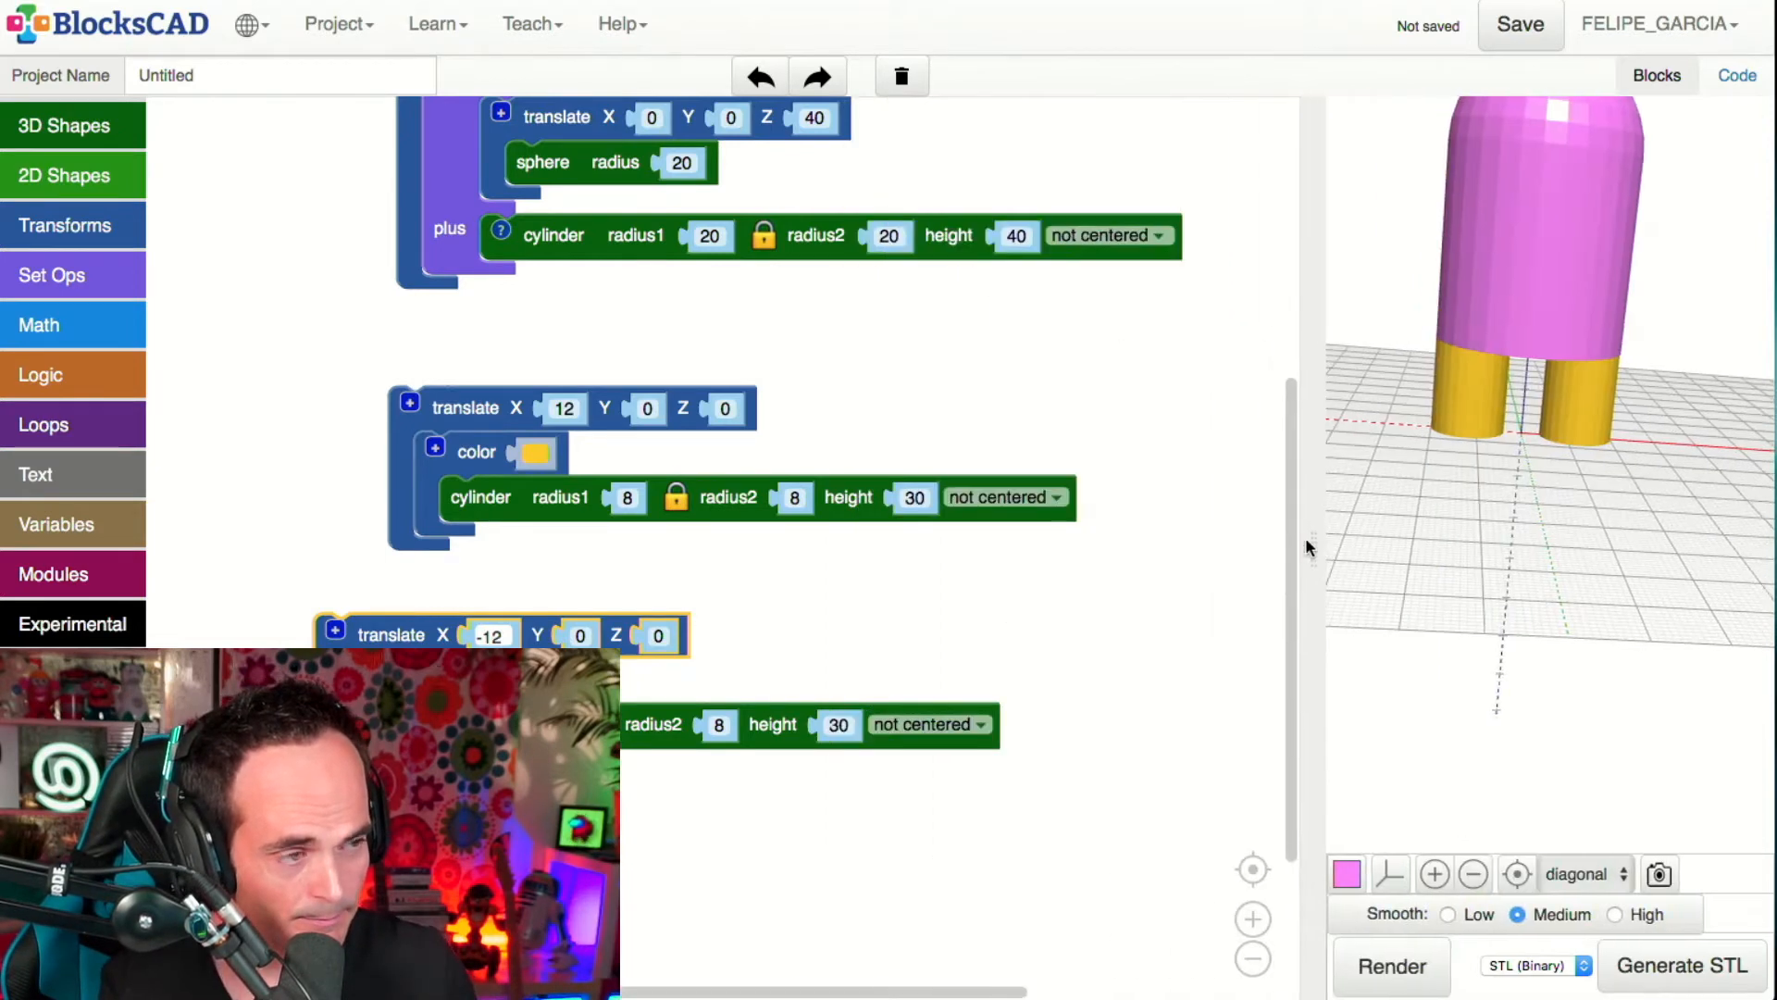
pyautogui.rightClick(947, 333)
pyautogui.moveTo(864, 293); pyautogui.dragTo(979, 653)
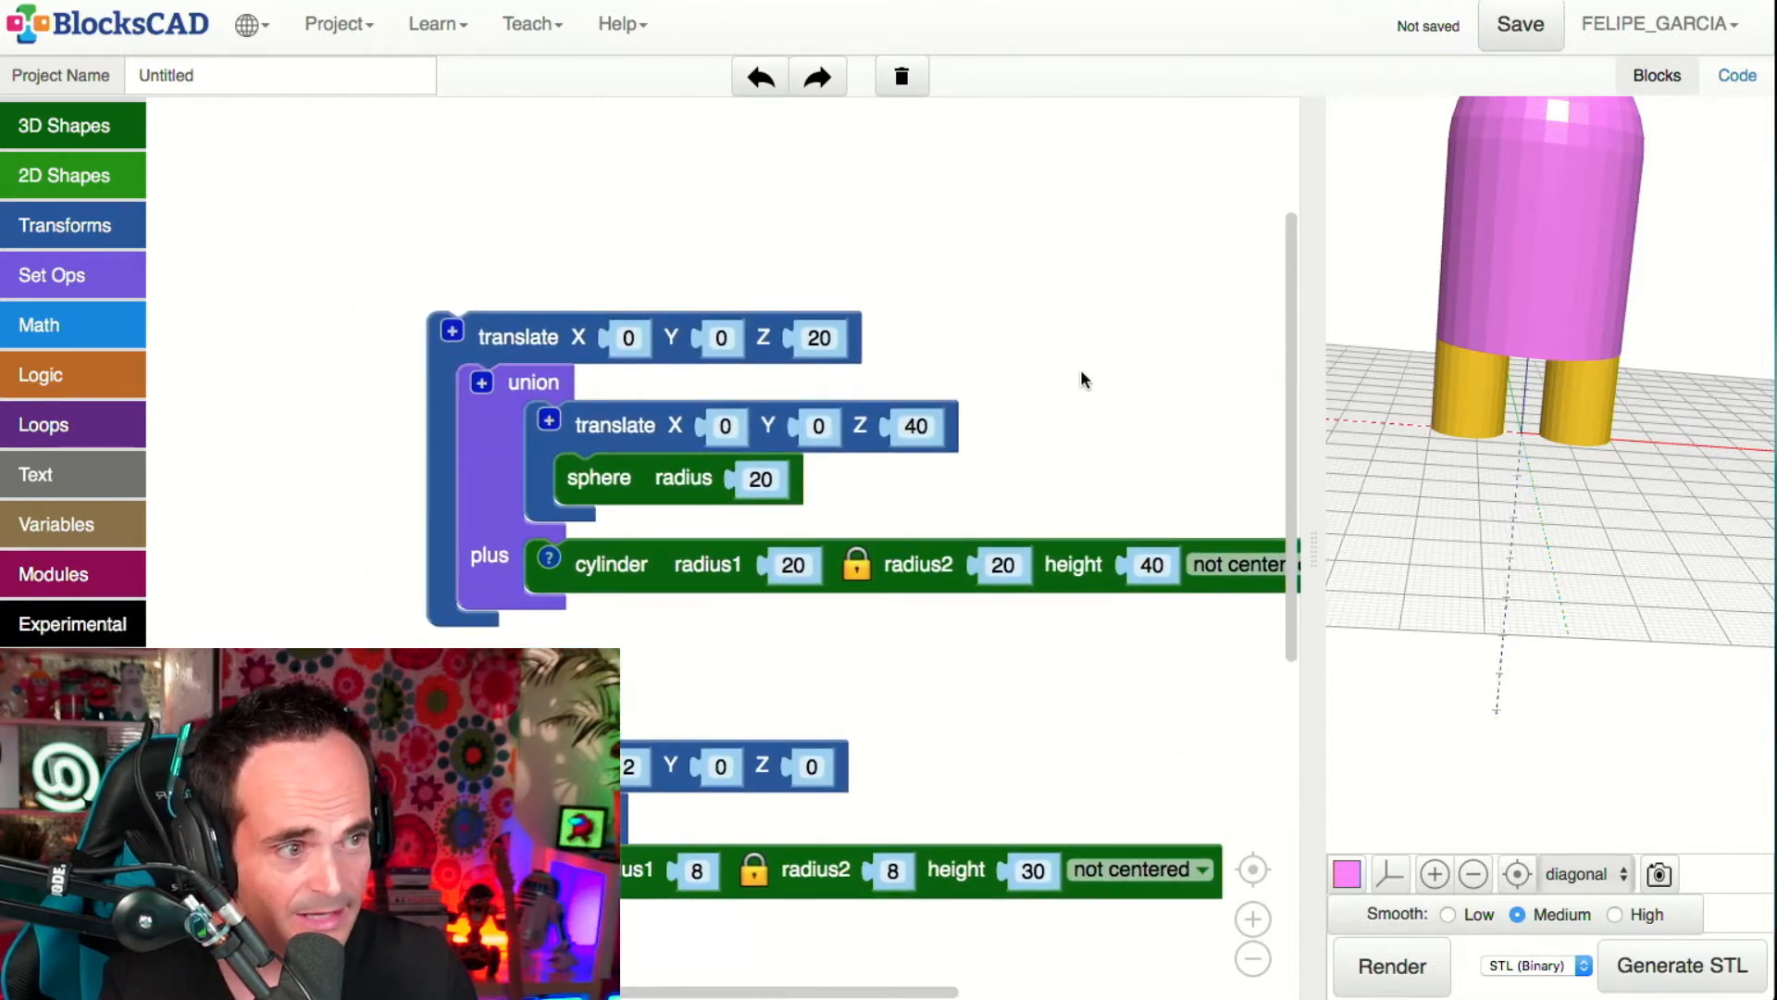
pyautogui.scroll(-3, 917, 296)
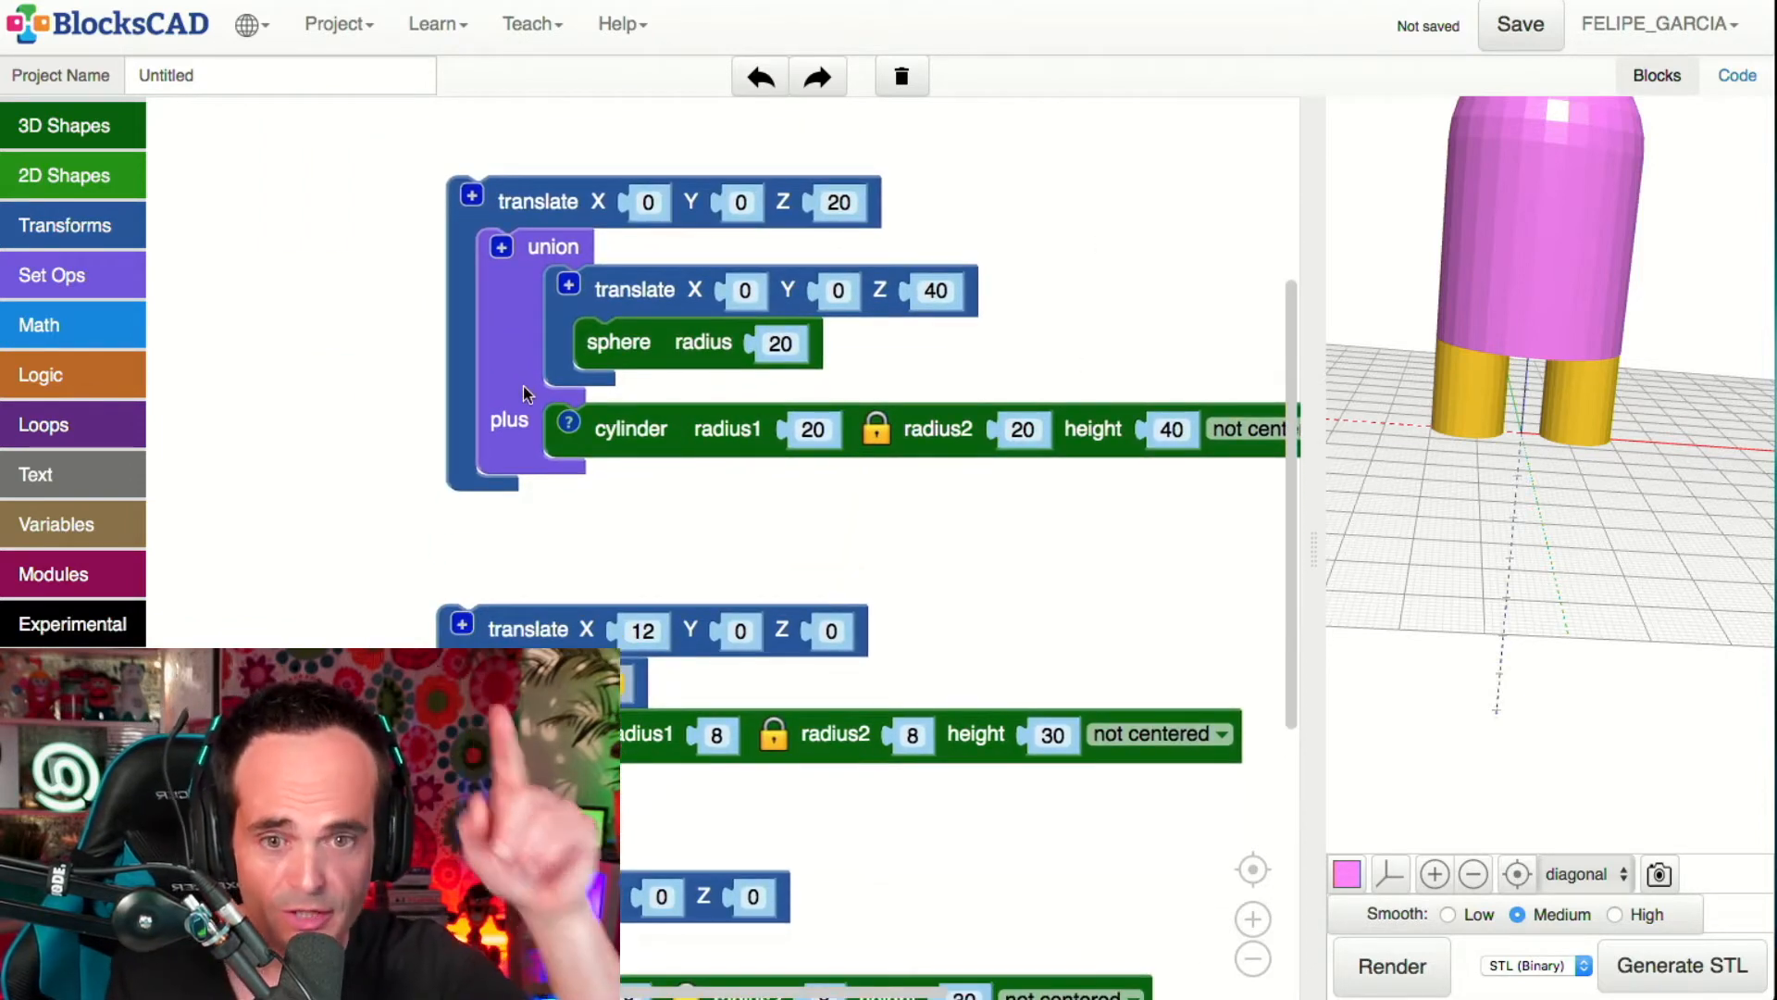
pyautogui.click(502, 244)
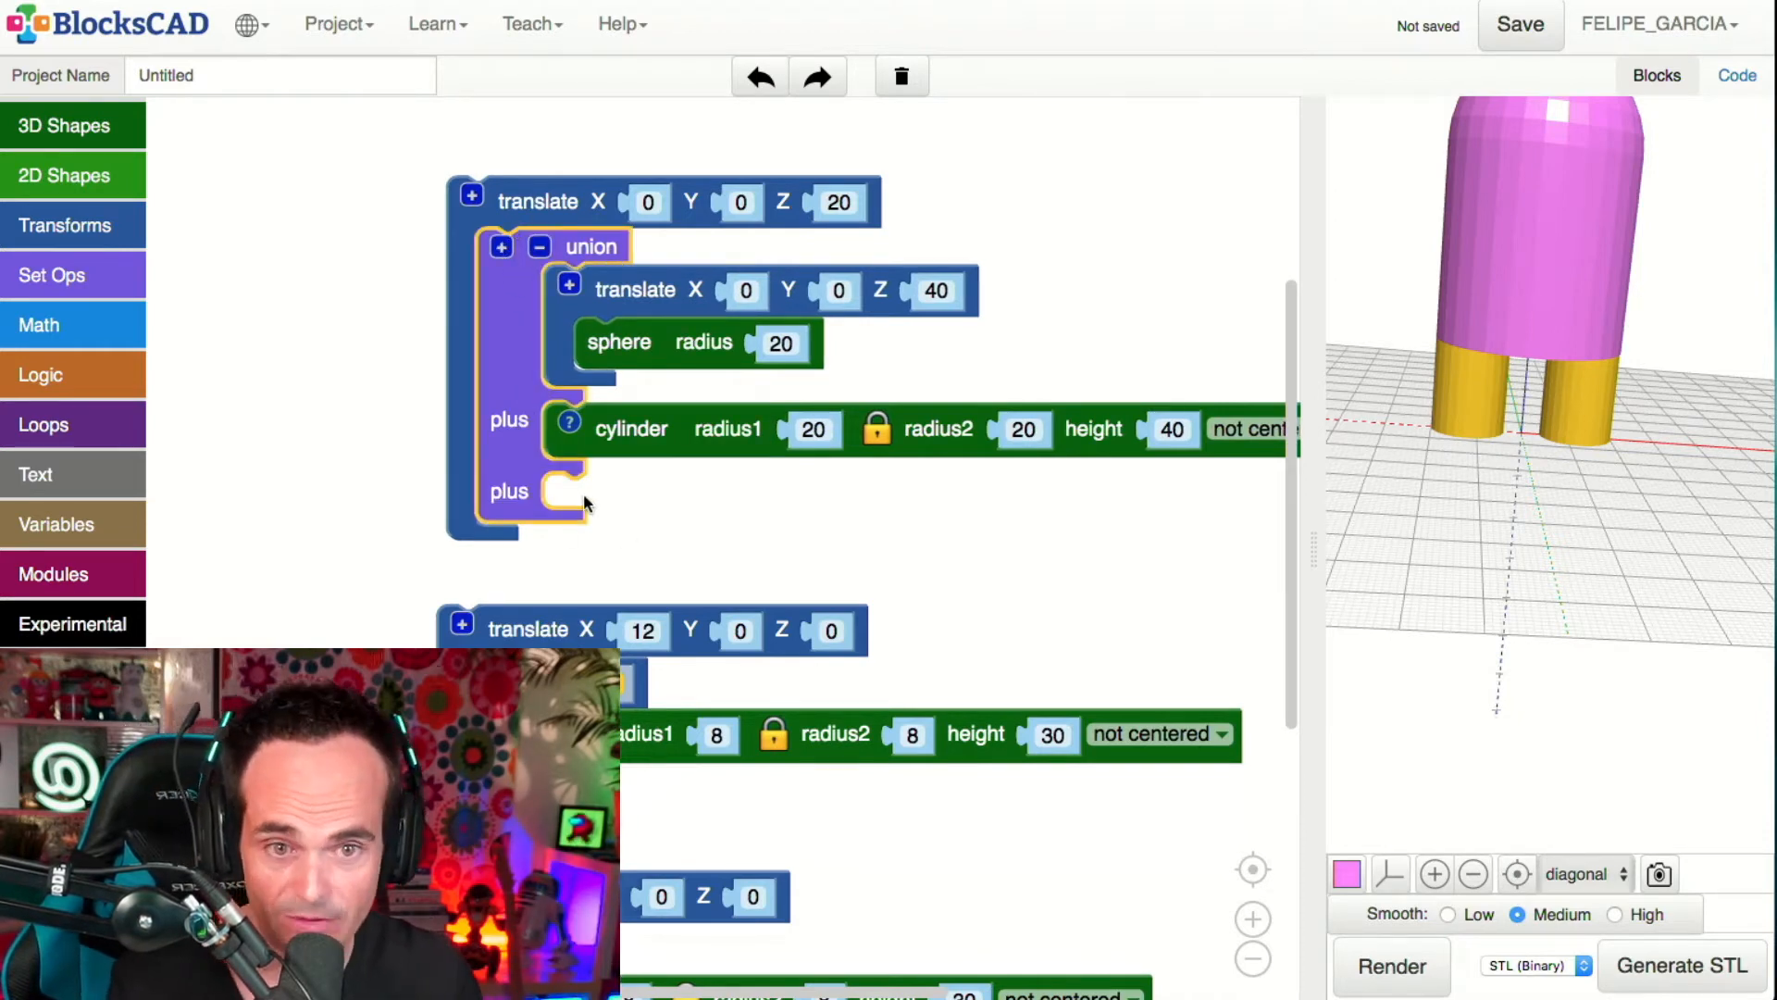
pyautogui.moveTo(519, 612); pyautogui.dragTo(619, 470)
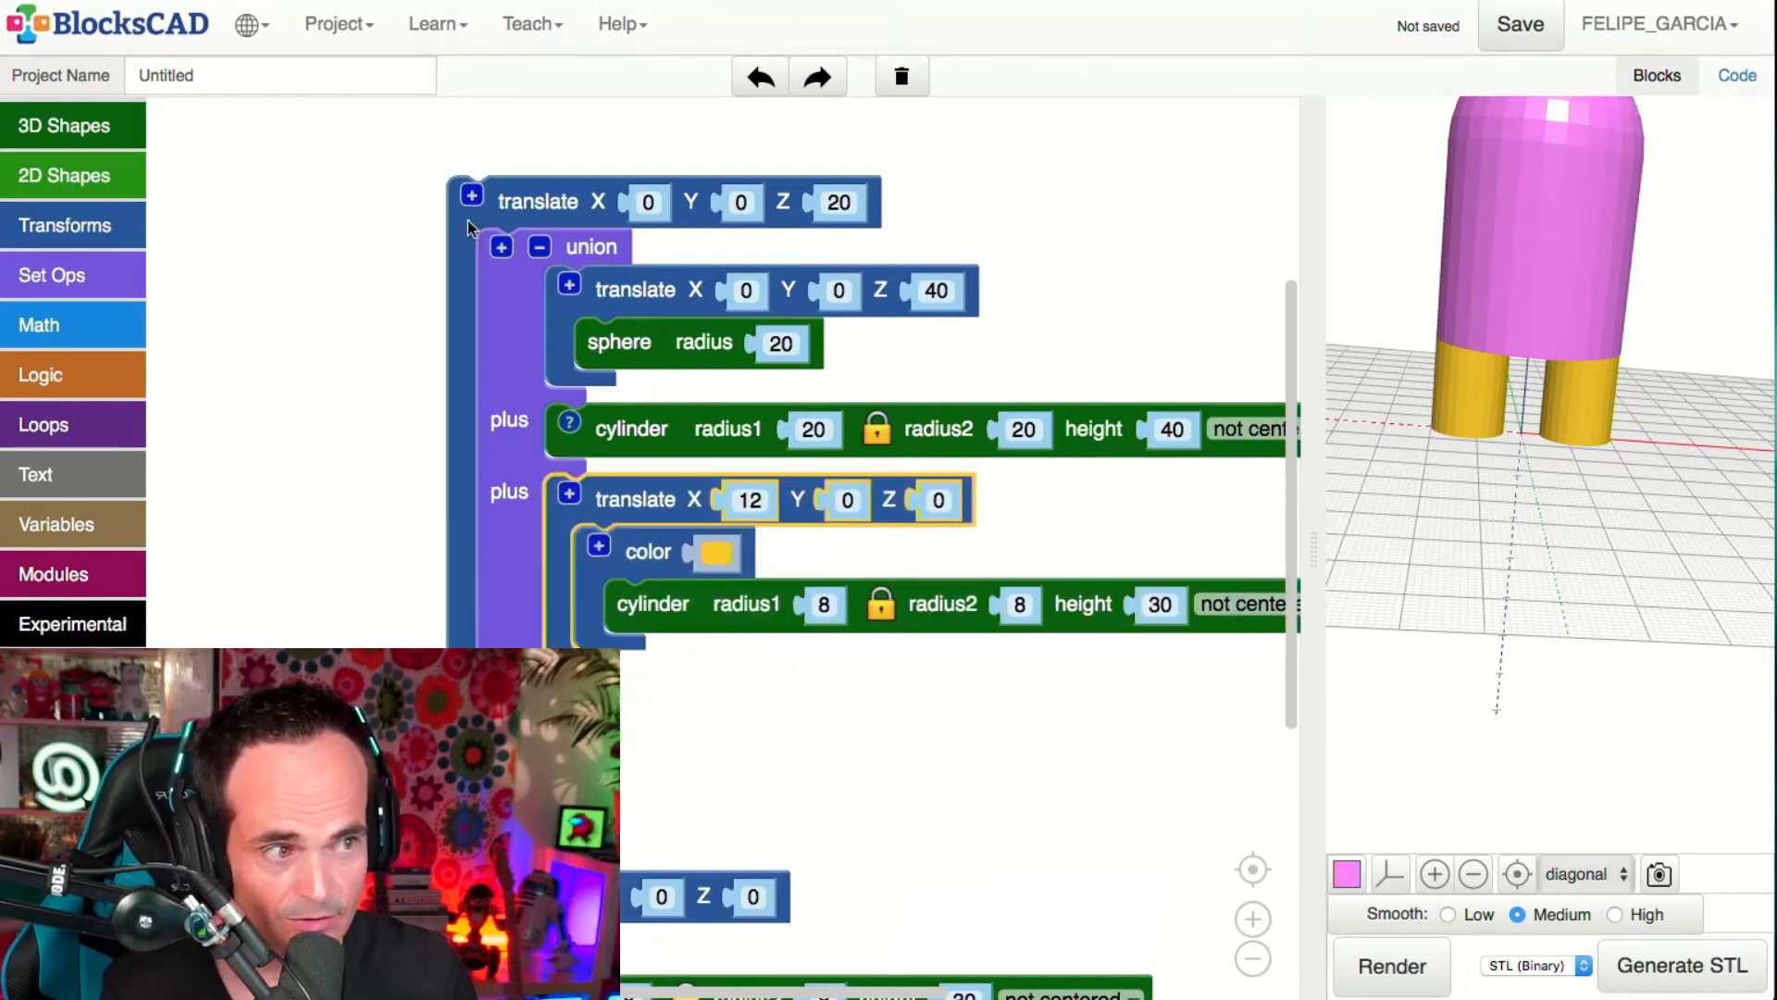
# - Add a fourth input to the union, insert the translate group with X -12 into it, and render the model
pyautogui.click(506, 234)
pyautogui.moveTo(402, 896); pyautogui.dragTo(601, 701)
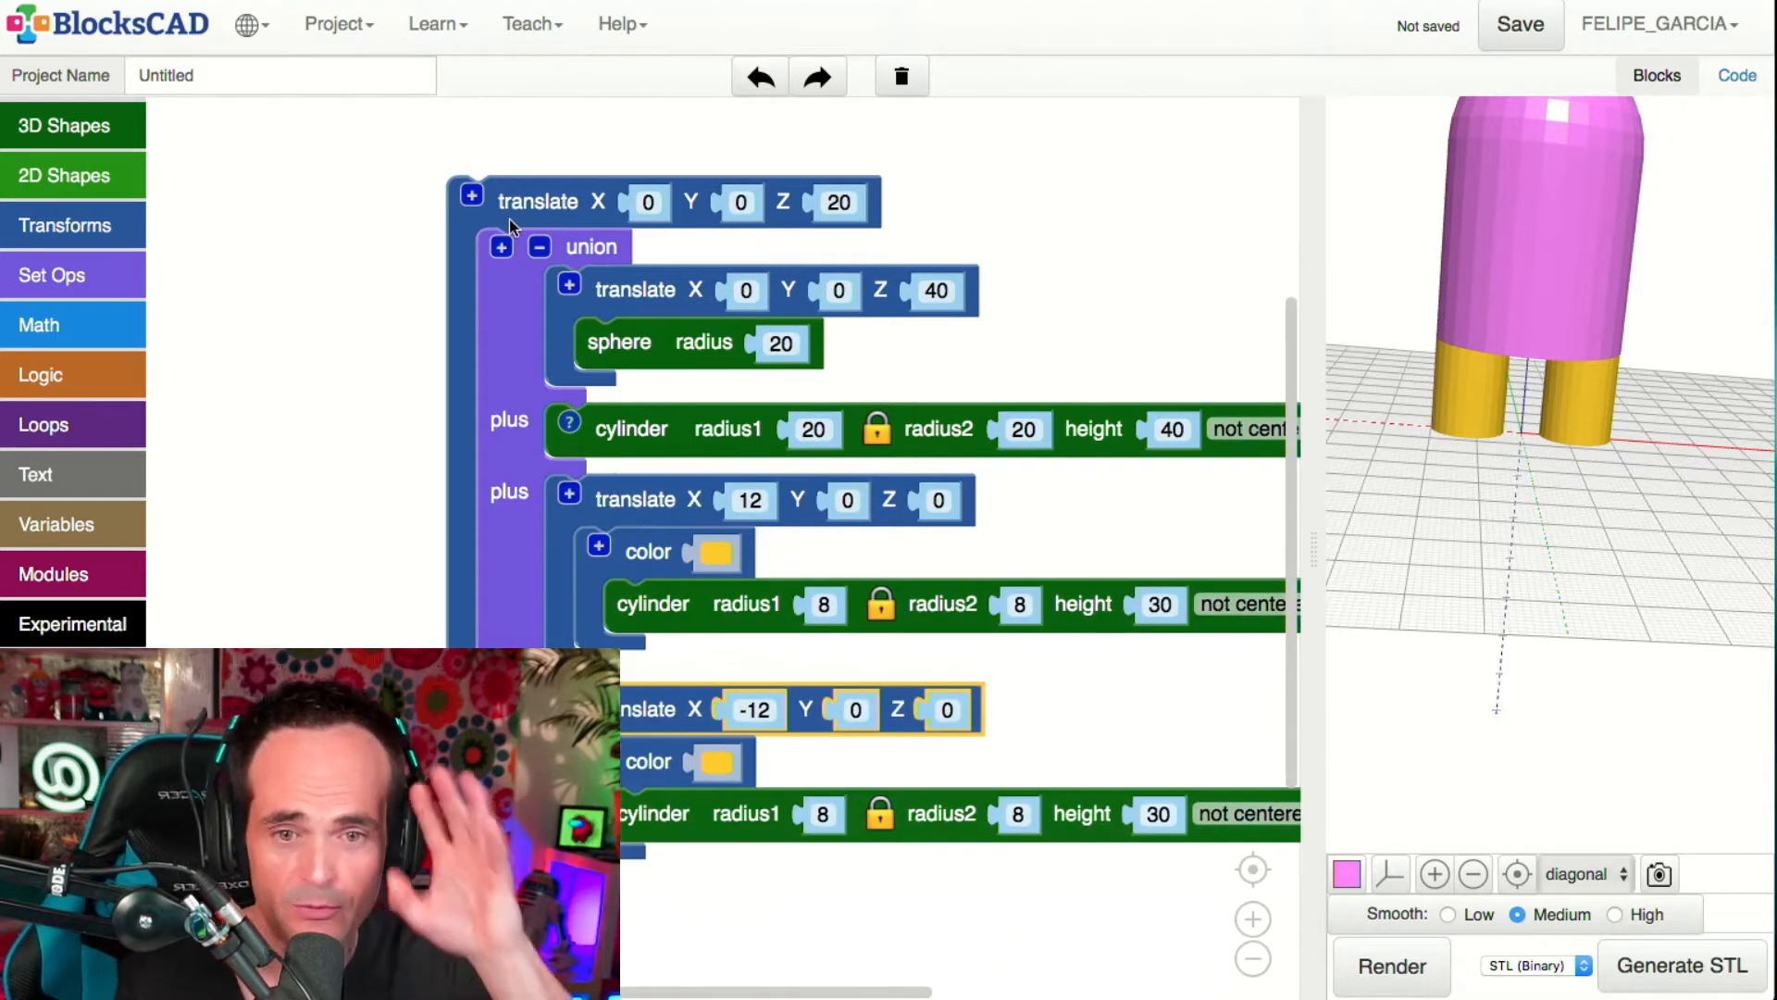
pyautogui.click(1409, 942)
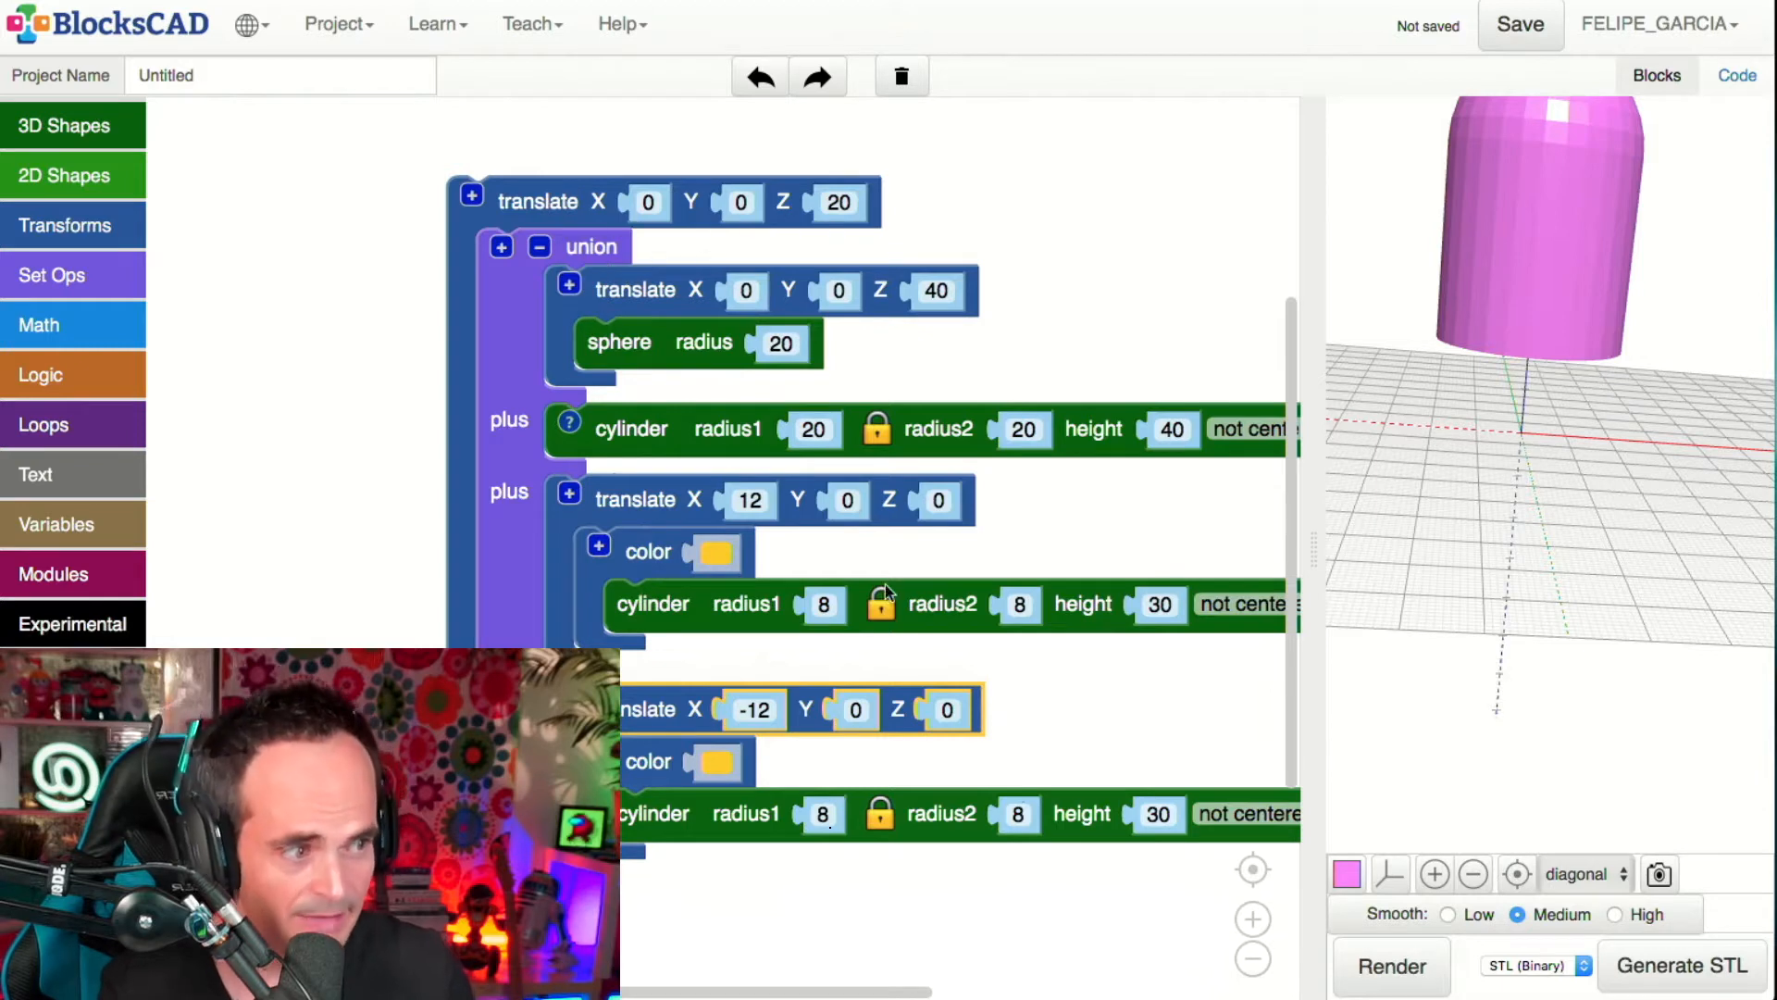
# - Set the Z translation of the leg at X 12 to -20 and render the model
pyautogui.moveTo(583, 172); pyautogui.dragTo(405, 107)
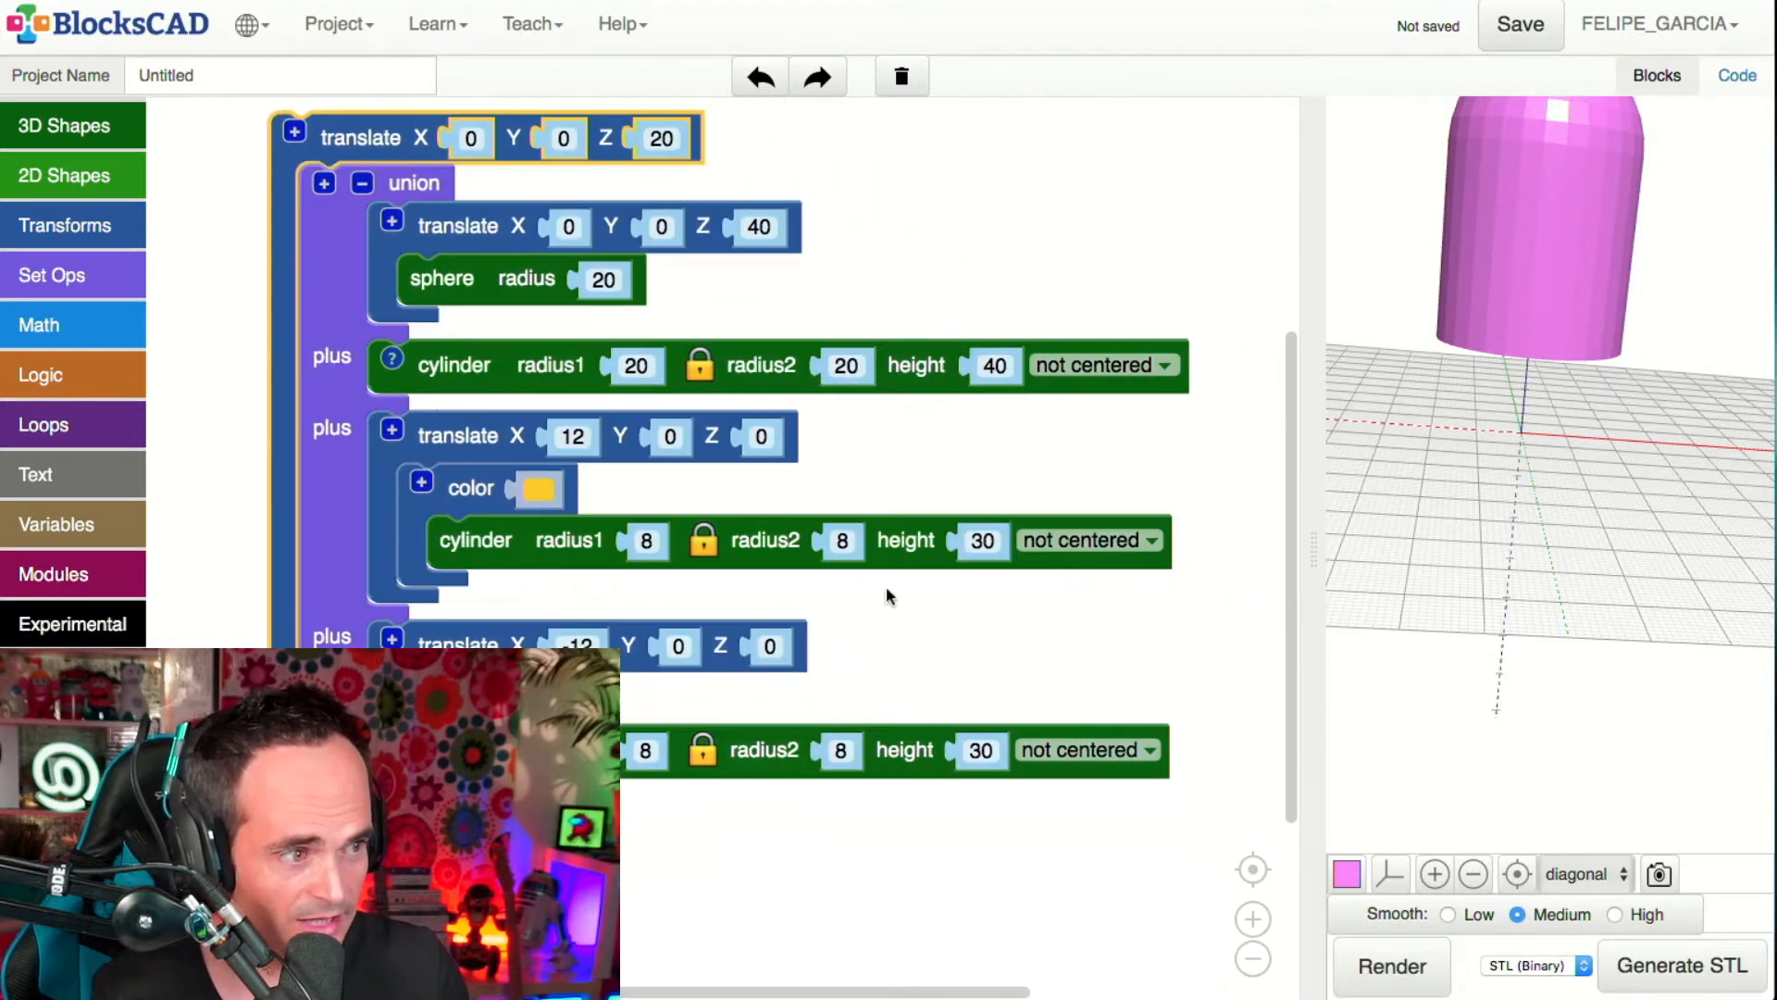
pyautogui.click(766, 434)
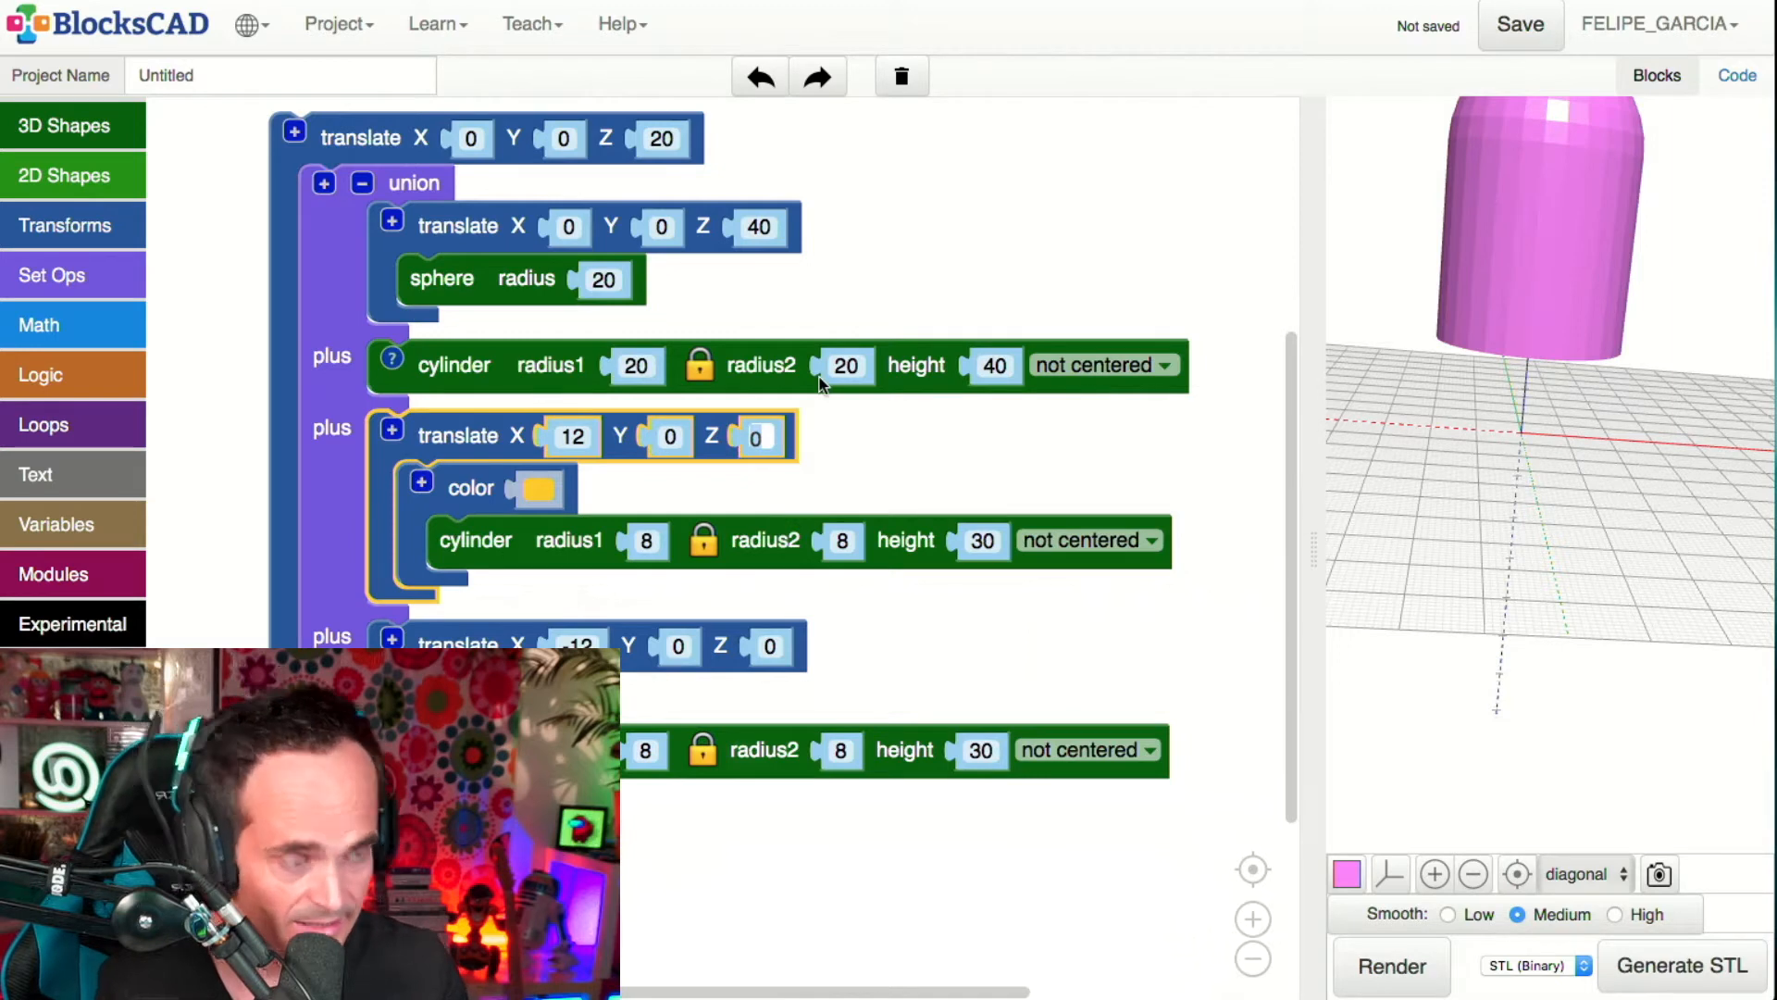
pyautogui.write('-')
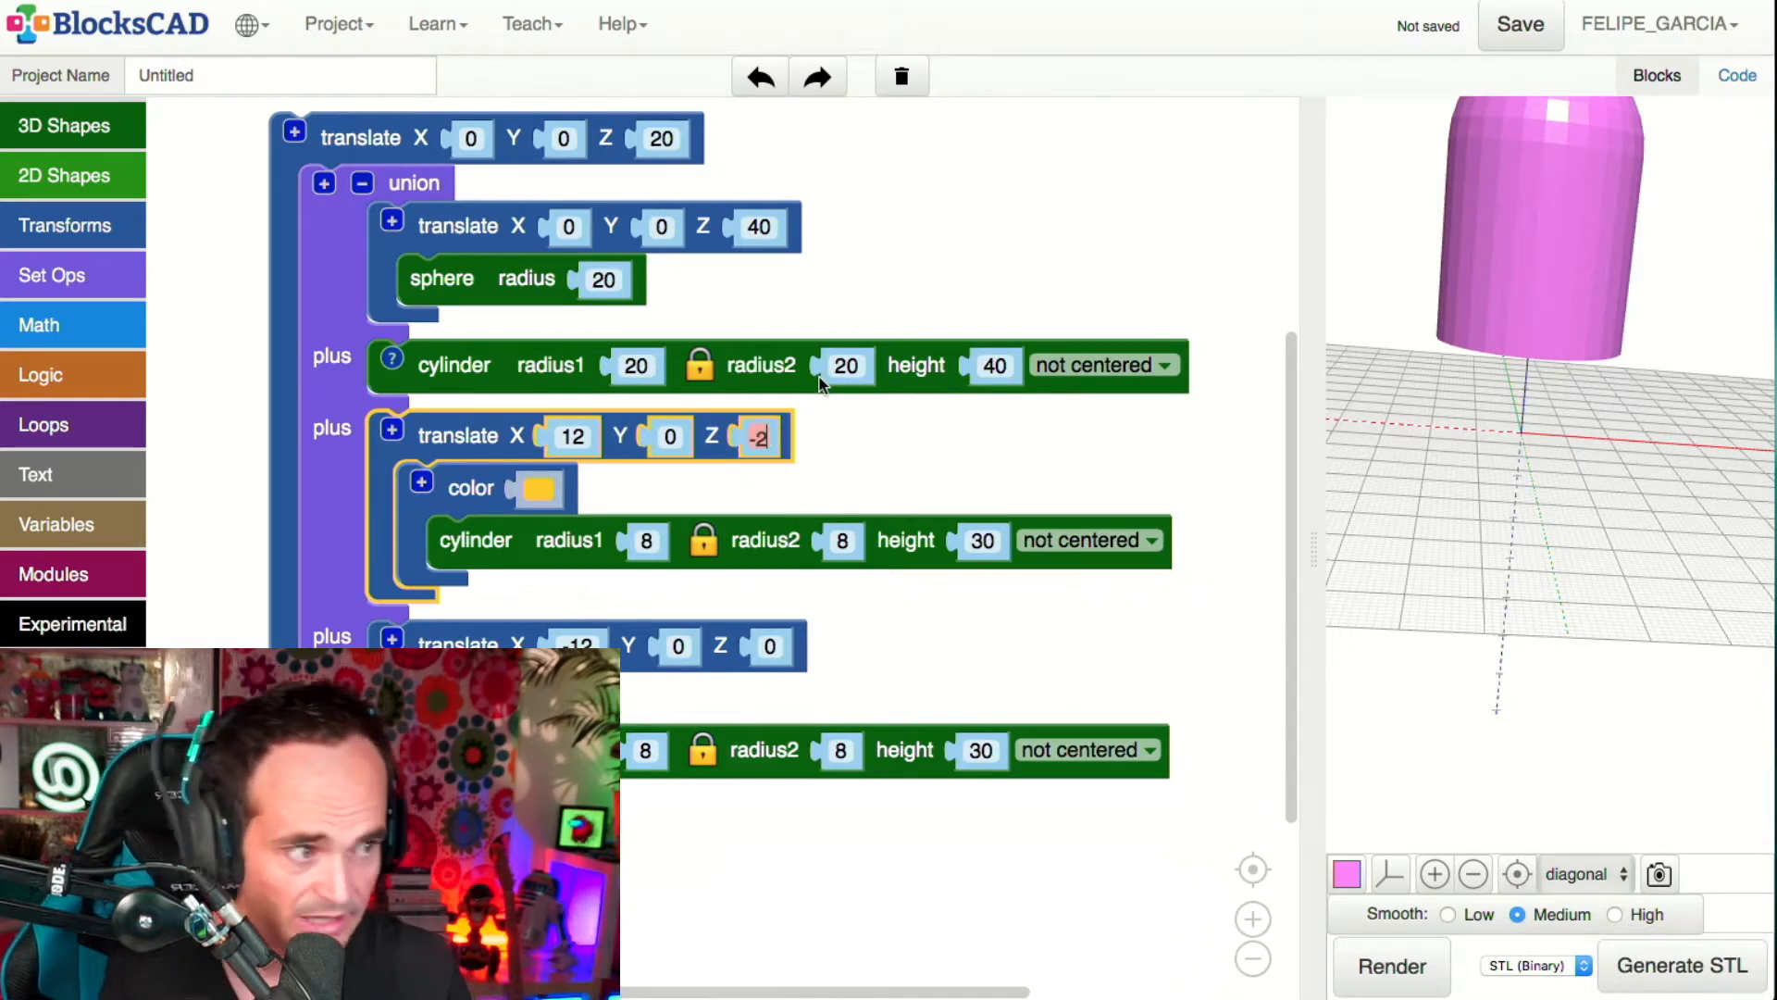
pyautogui.write('20')
pyautogui.click(1079, 890)
pyautogui.click(1430, 944)
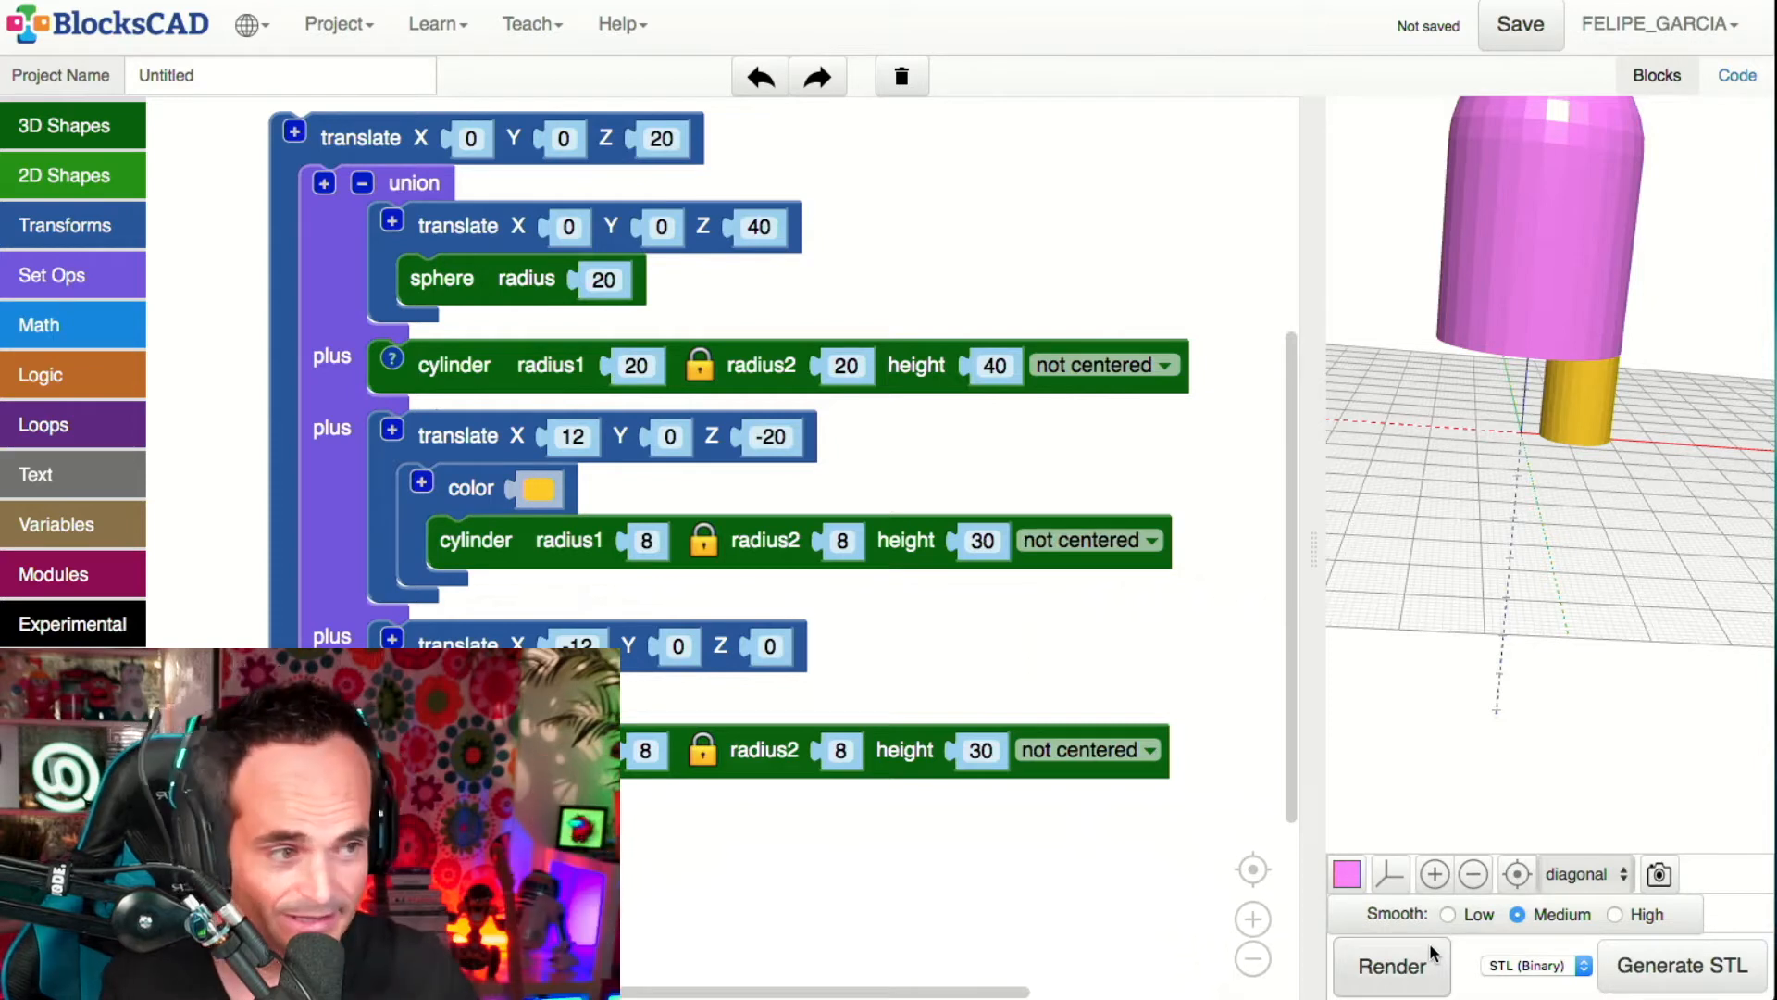
# - Set the Z translation of the leg at X -12 to -20 and render the model
pyautogui.click(785, 639)
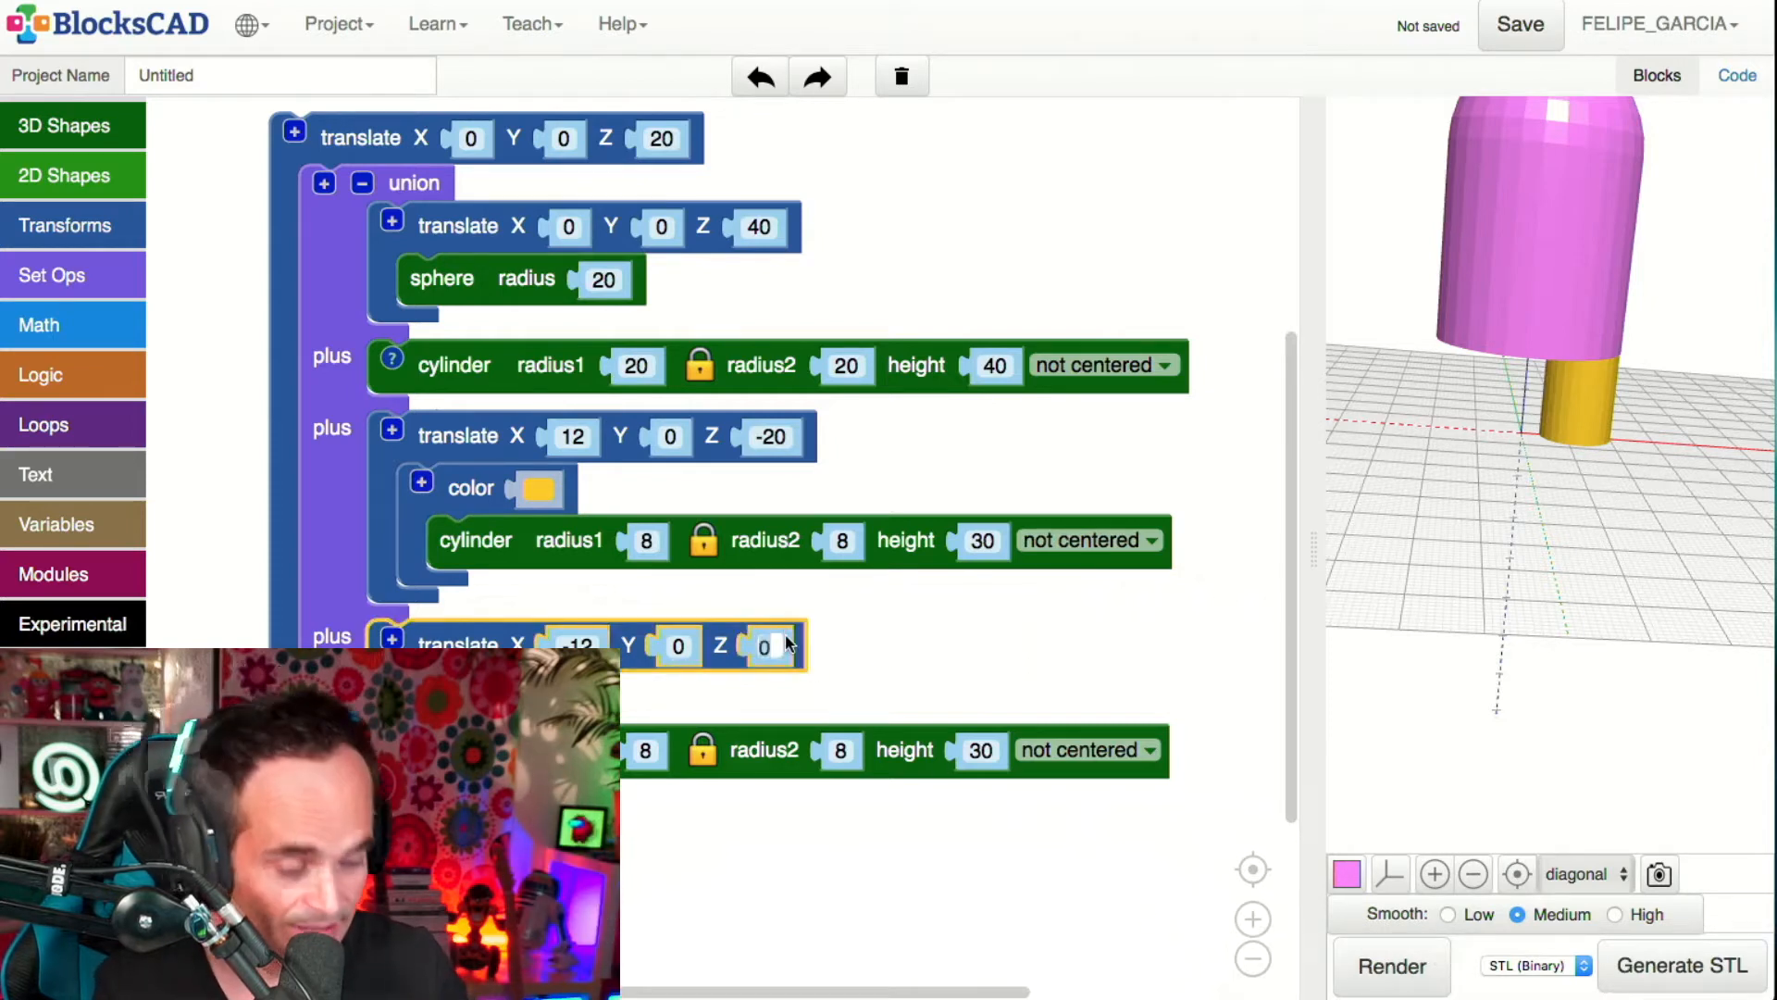
pyautogui.write('-20')
pyautogui.click(1393, 962)
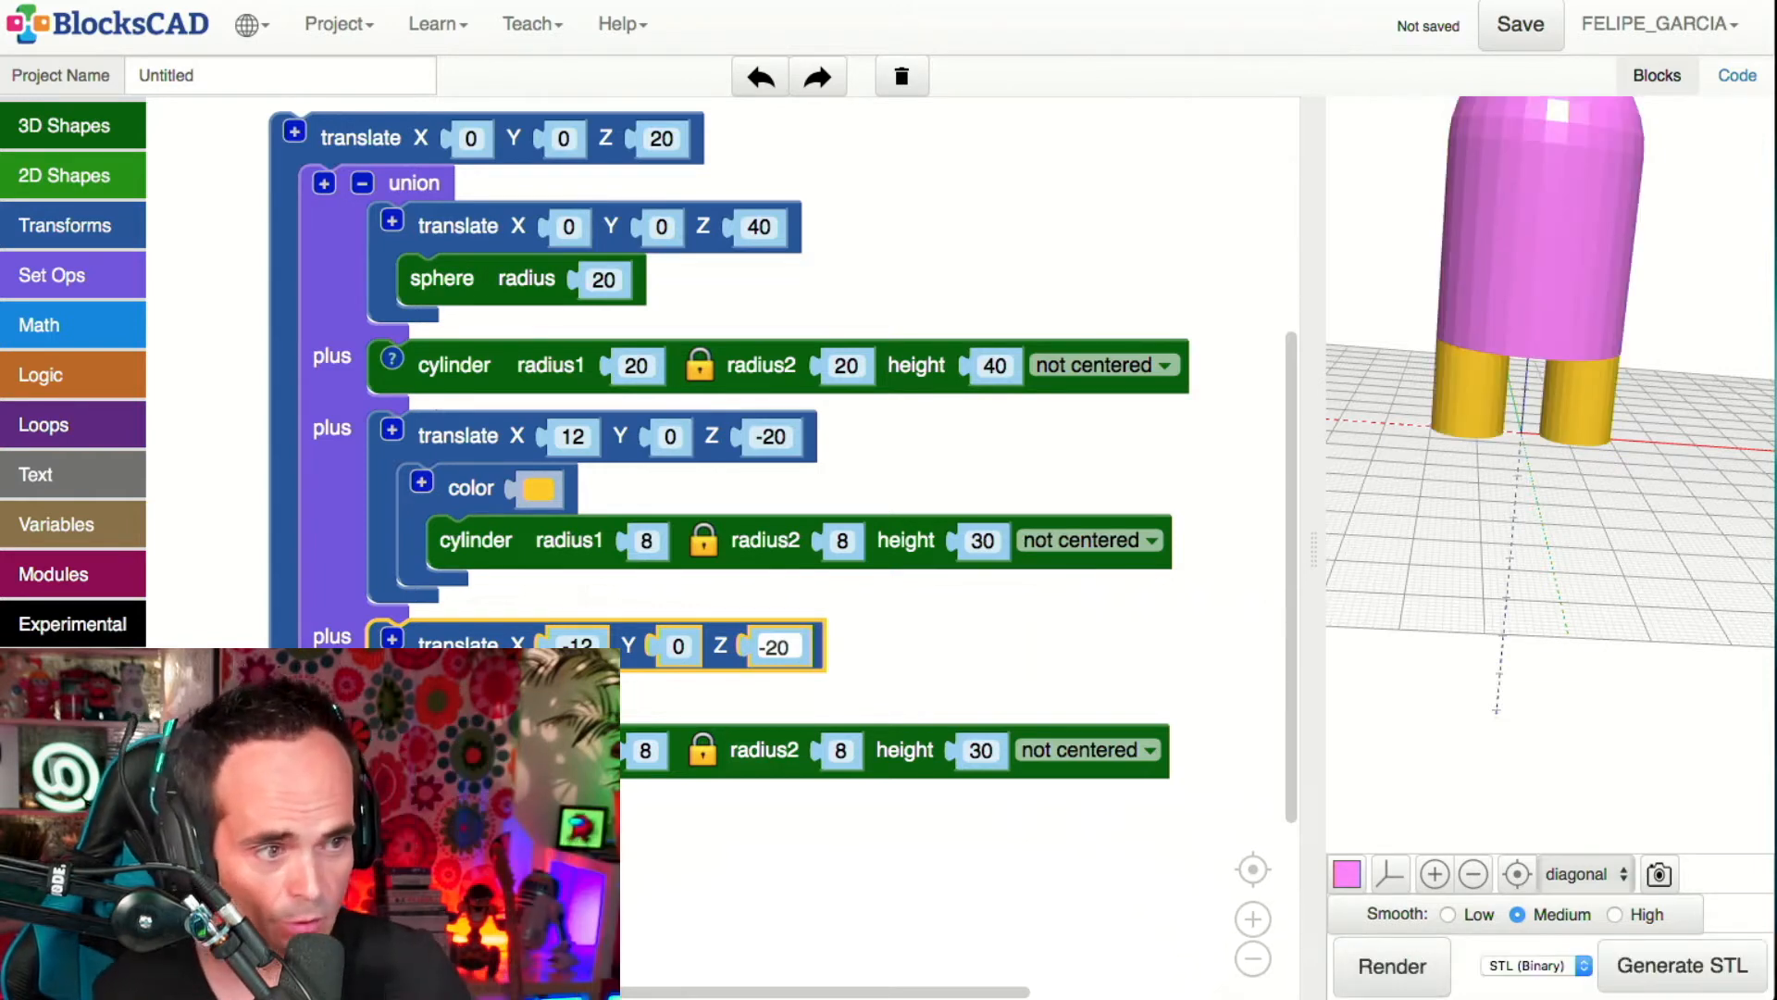
# - Change the color blocks of both leg cylinders to red and render the model
pyautogui.scroll(-1, 685, 738)
pyautogui.moveTo(614, 748)
pyautogui.mouseDown()
pyautogui.moveTo(694, 694)
pyautogui.moveTo(624, 750)
pyautogui.mouseUp()
pyautogui.moveTo(628, 823); pyautogui.dragTo(708, 770)
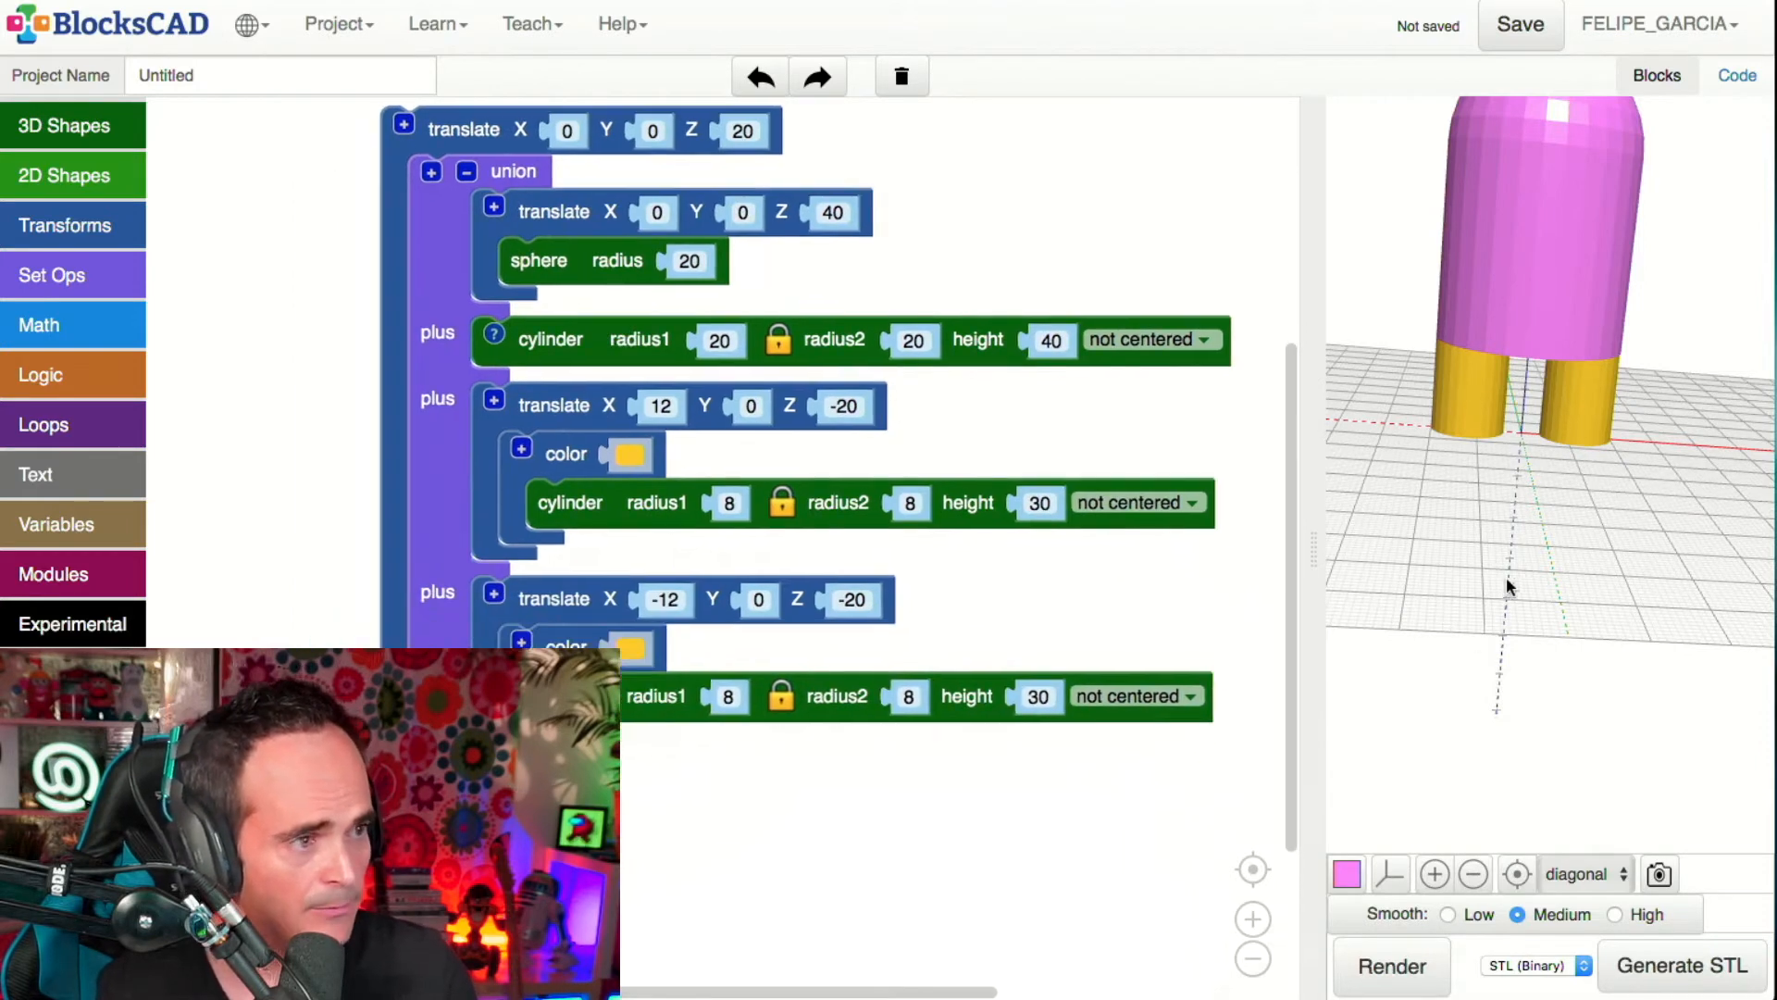
pyautogui.moveTo(1506, 579); pyautogui.dragTo(1509, 580)
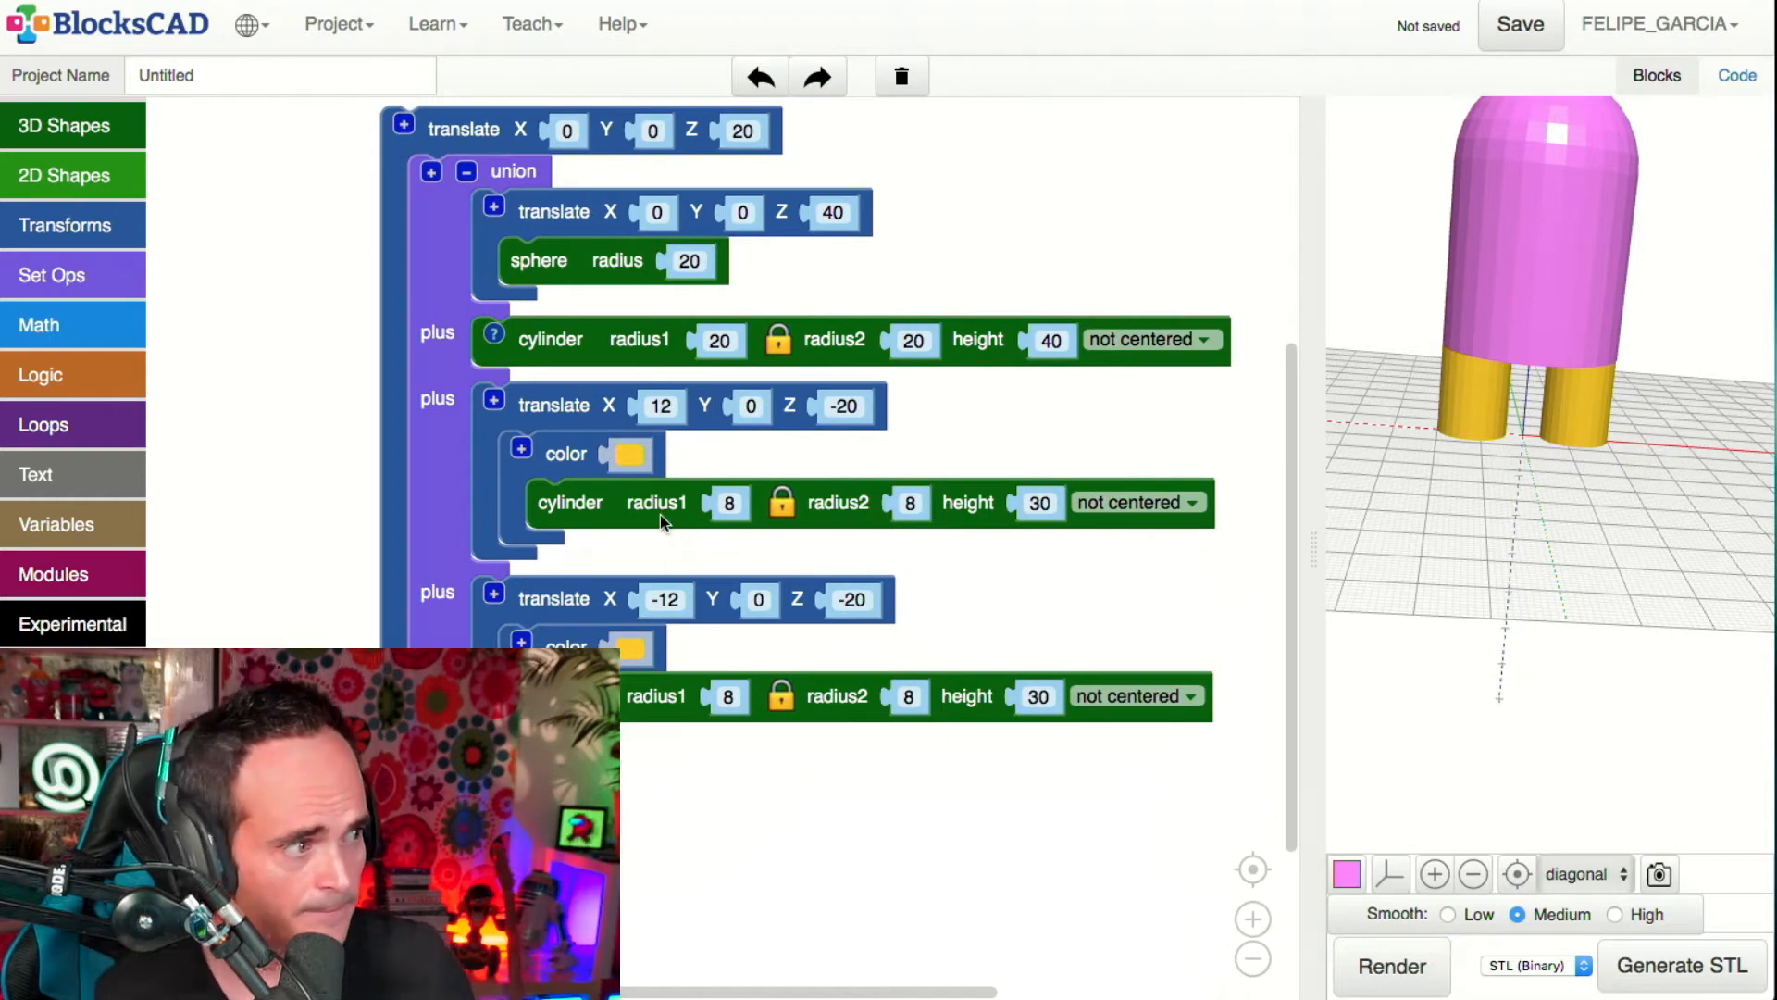
pyautogui.click(631, 454)
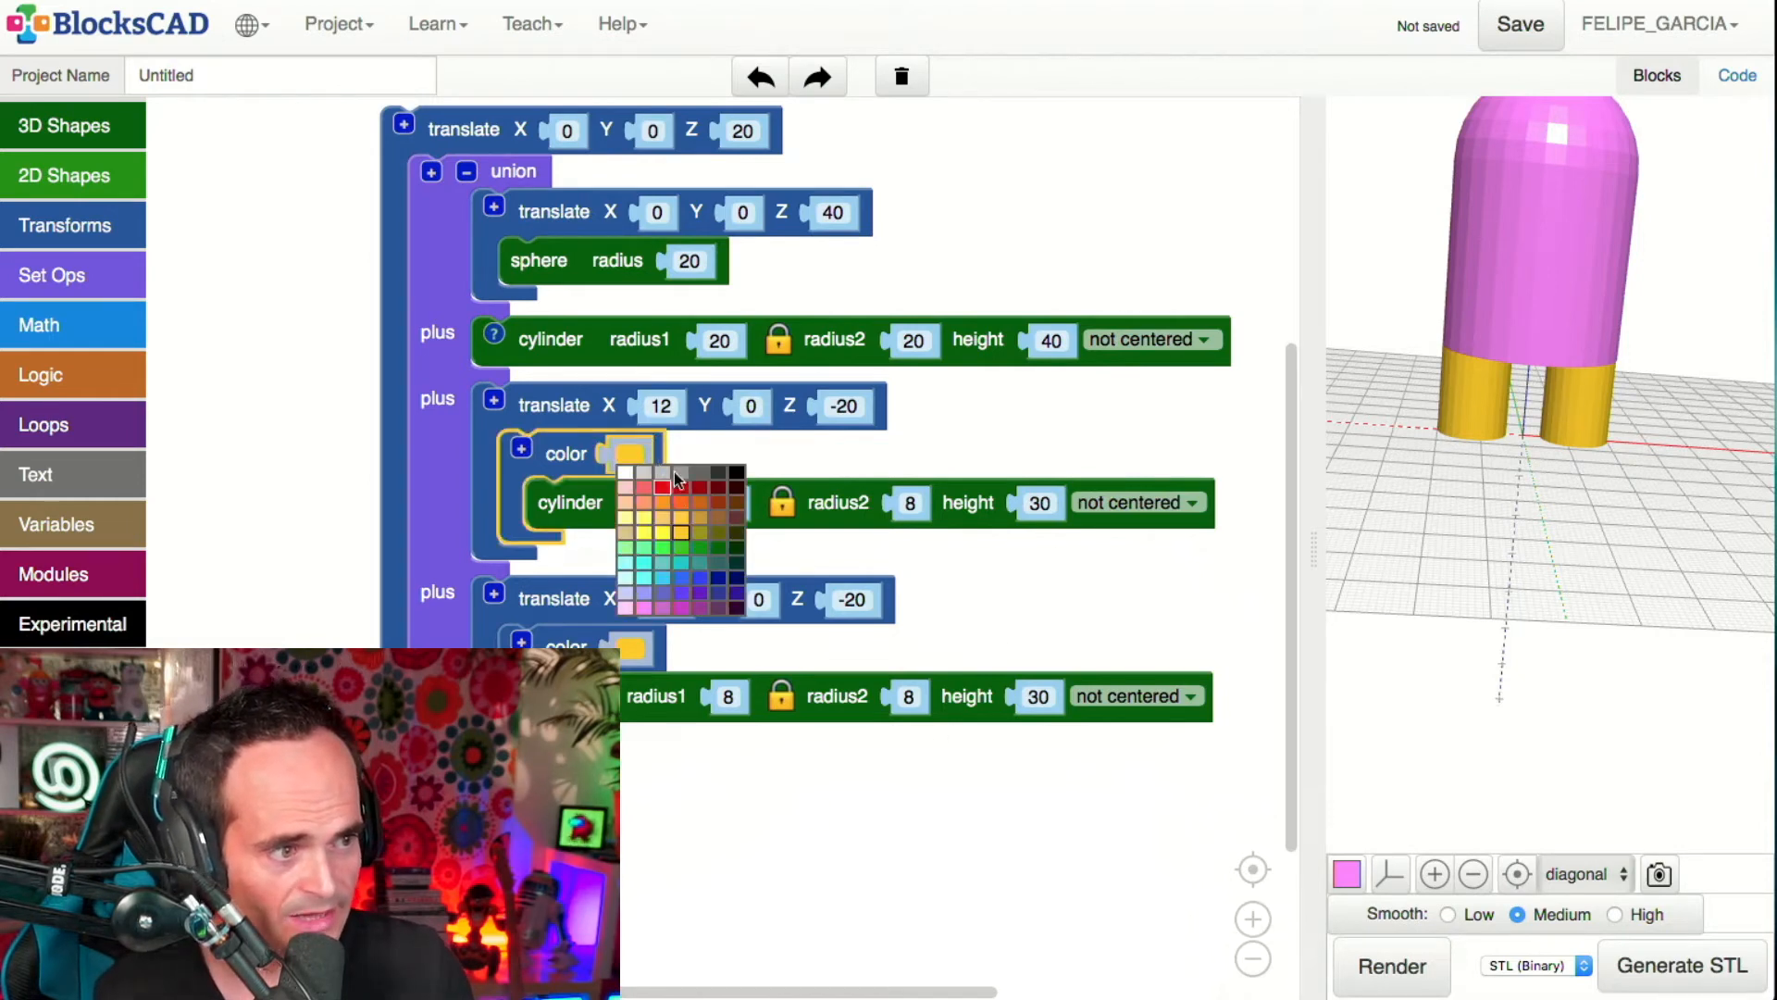
pyautogui.click(676, 502)
pyautogui.click(629, 453)
pyautogui.click(662, 485)
pyautogui.click(631, 643)
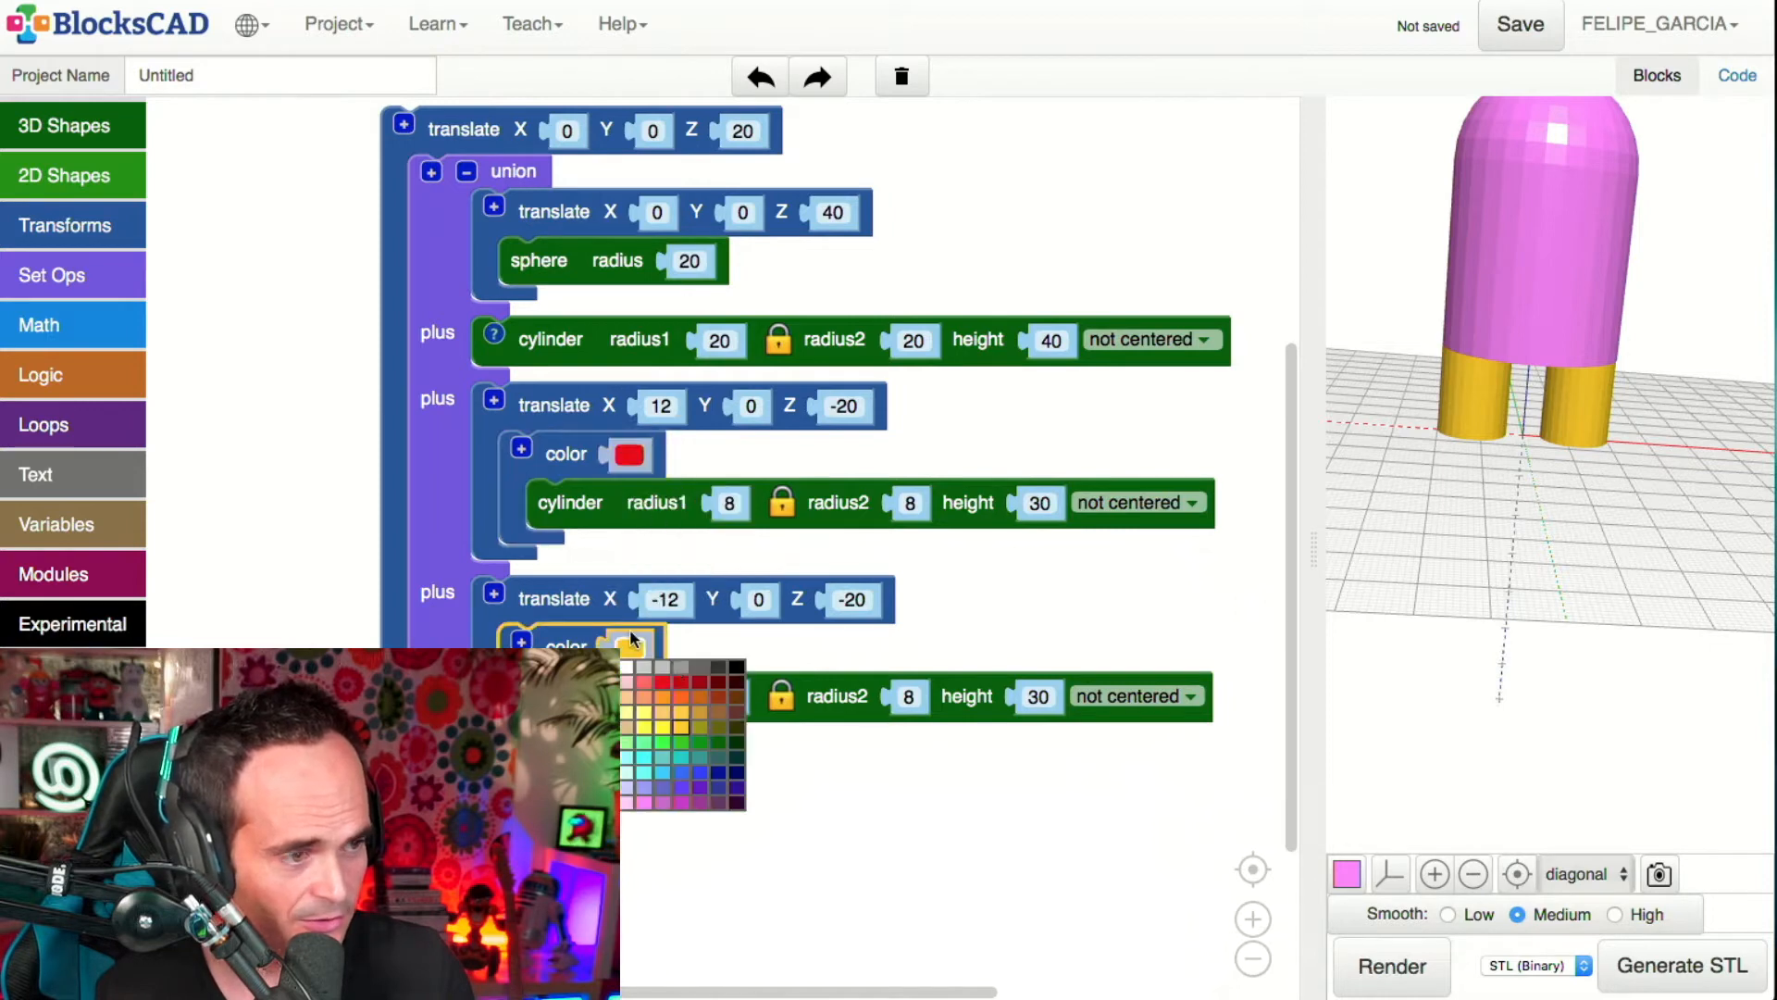
pyautogui.click(663, 682)
pyautogui.click(1444, 965)
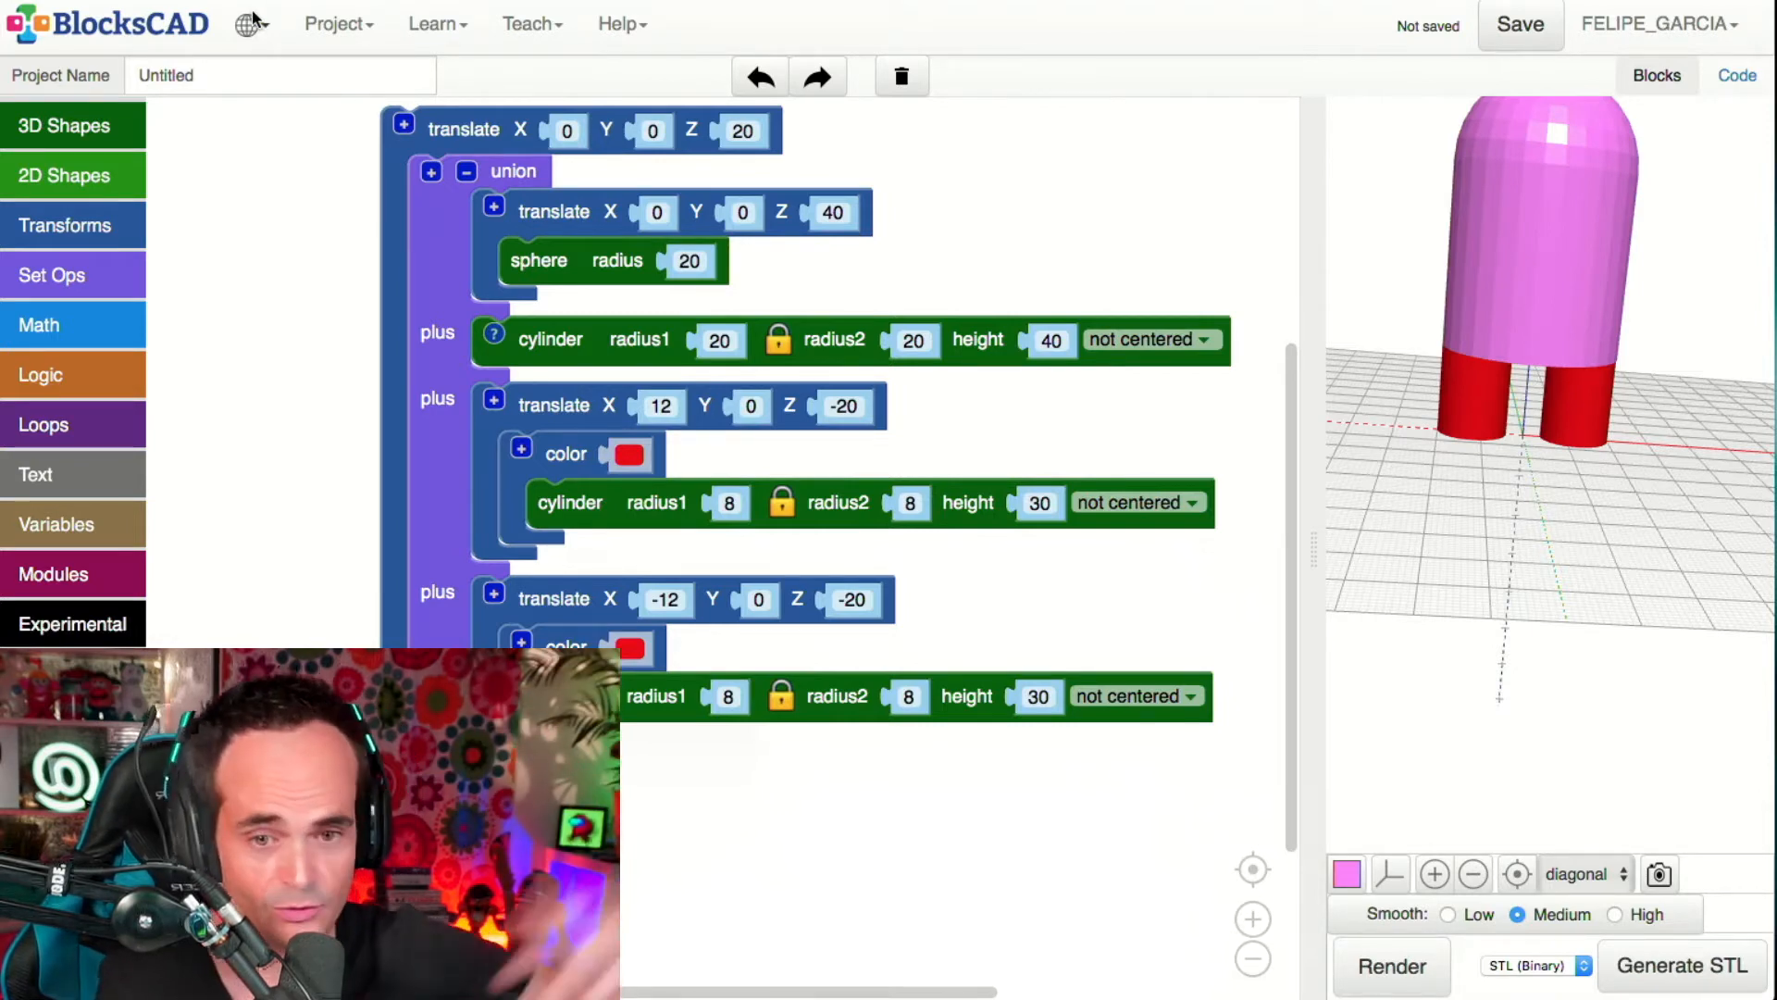
# - Wrap the radius 20 body cylinder in a color block, set it to red and render the model
pyautogui.click(81, 211)
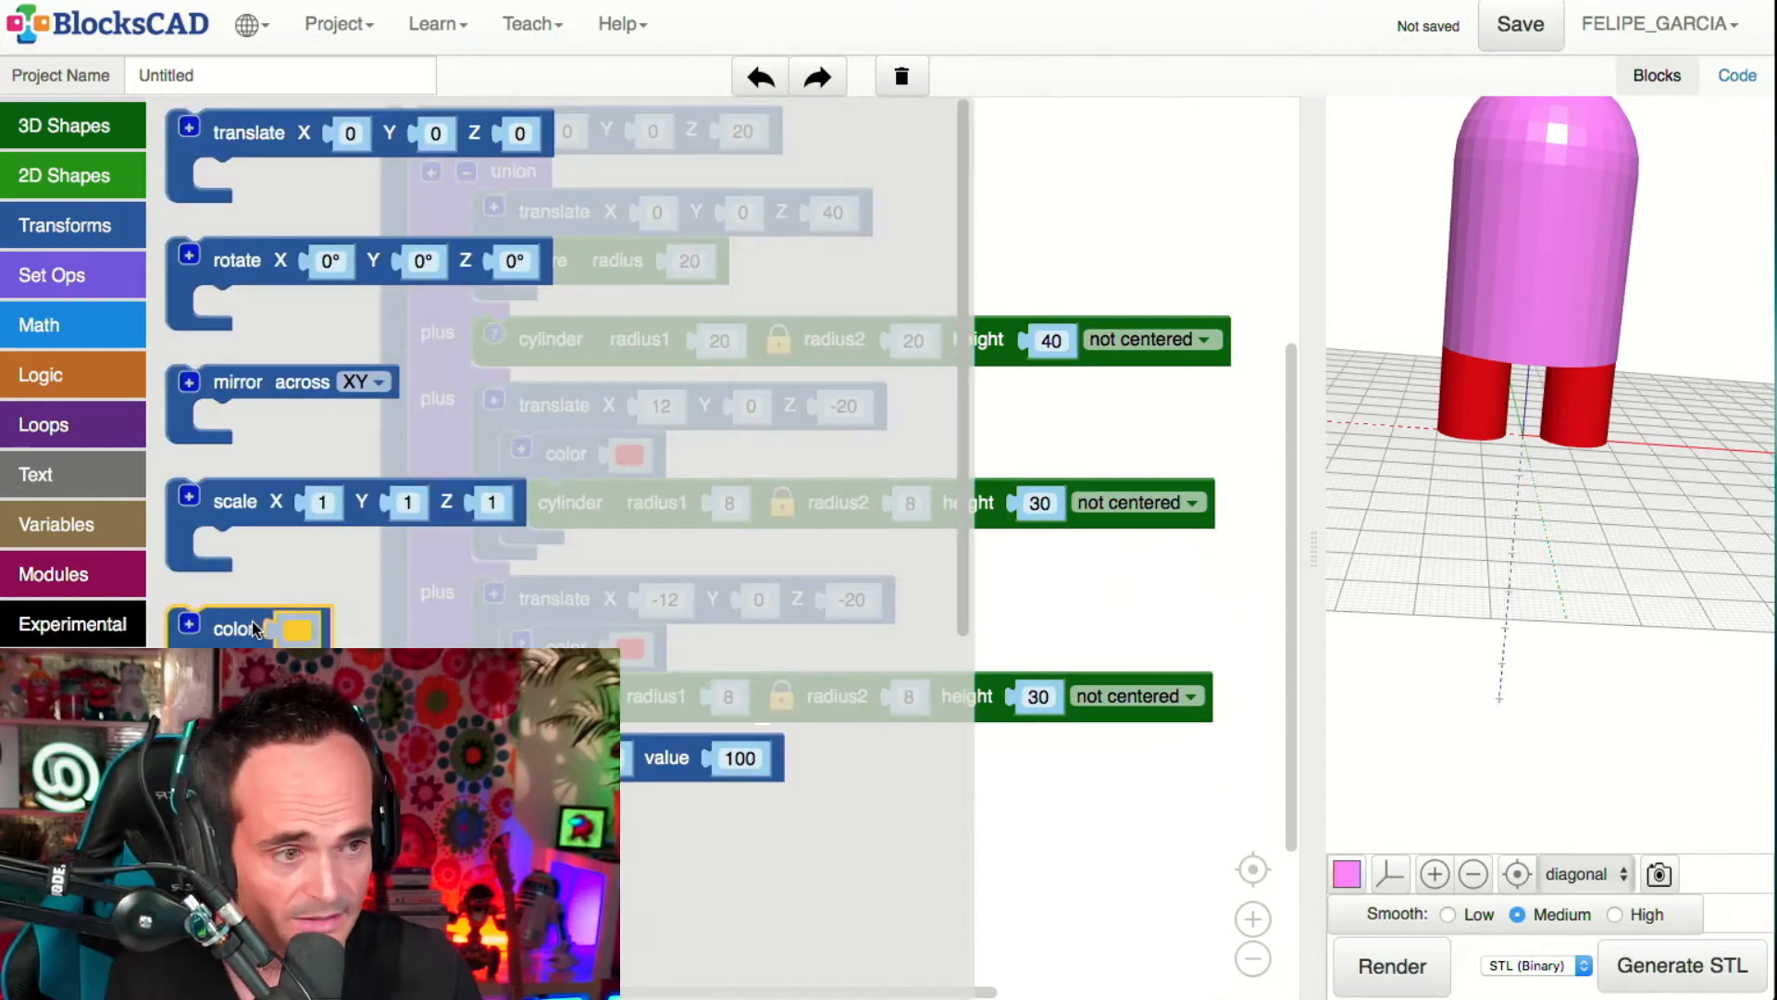
pyautogui.scroll(-1, 262, 624)
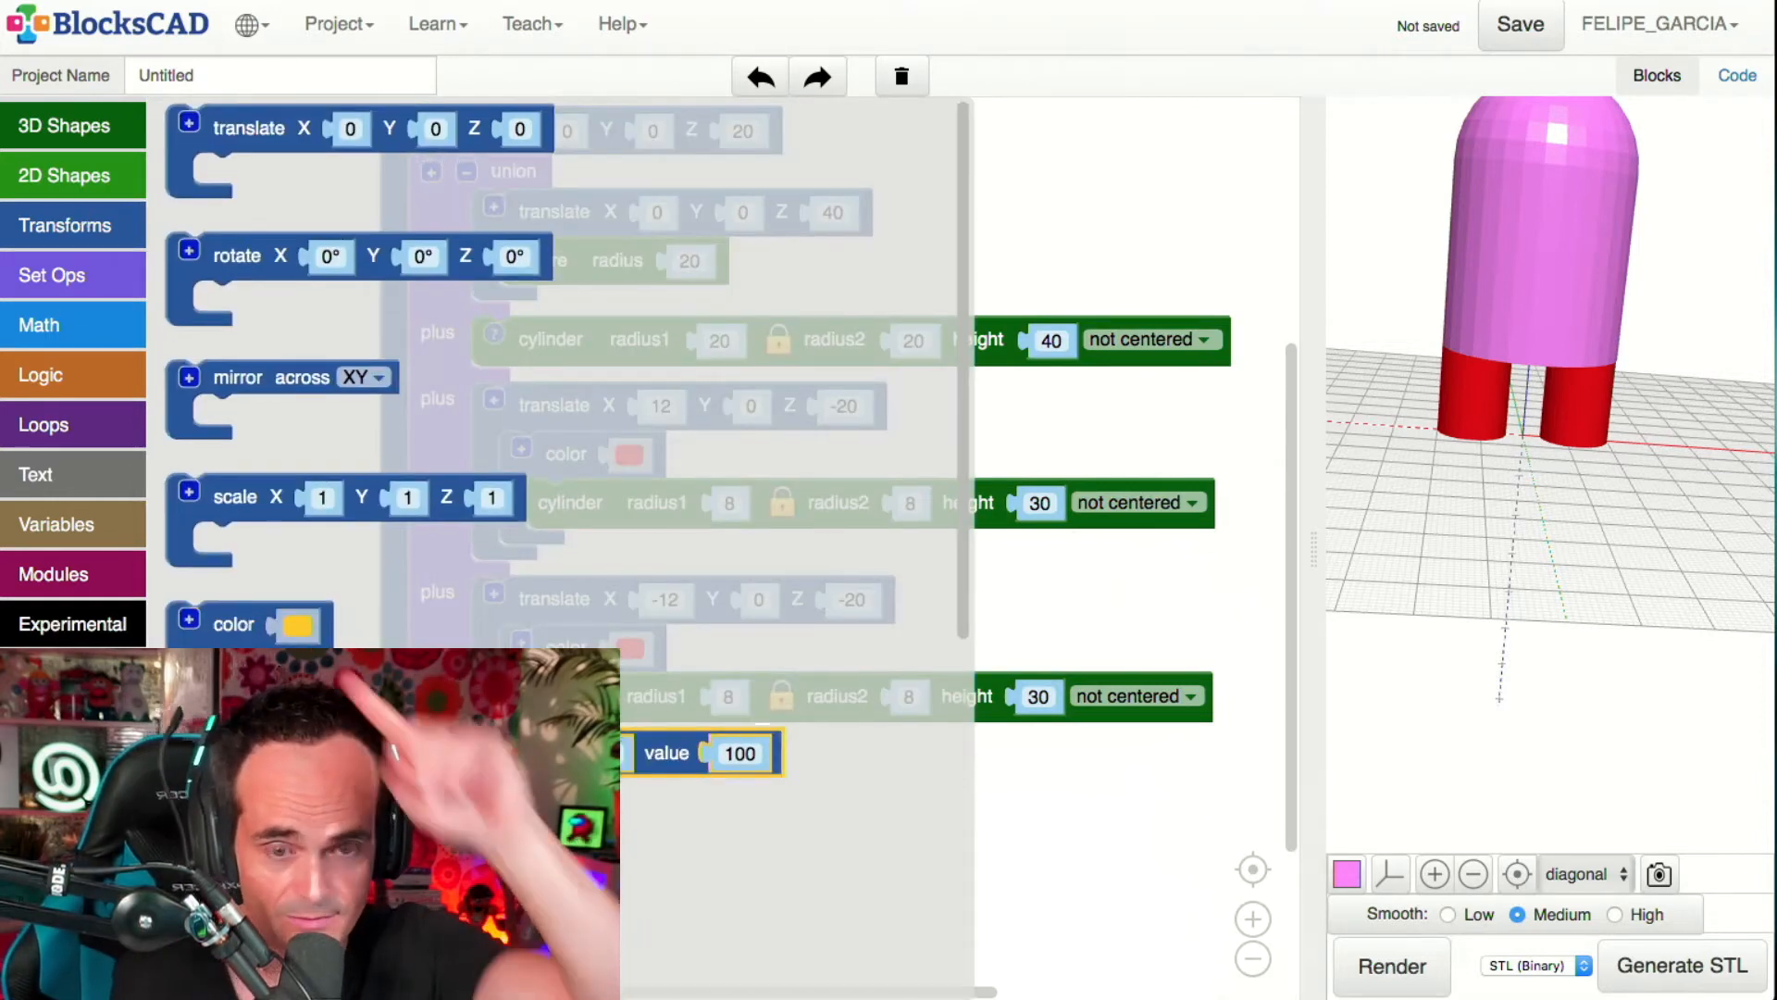
pyautogui.moveTo(239, 615); pyautogui.dragTo(521, 276)
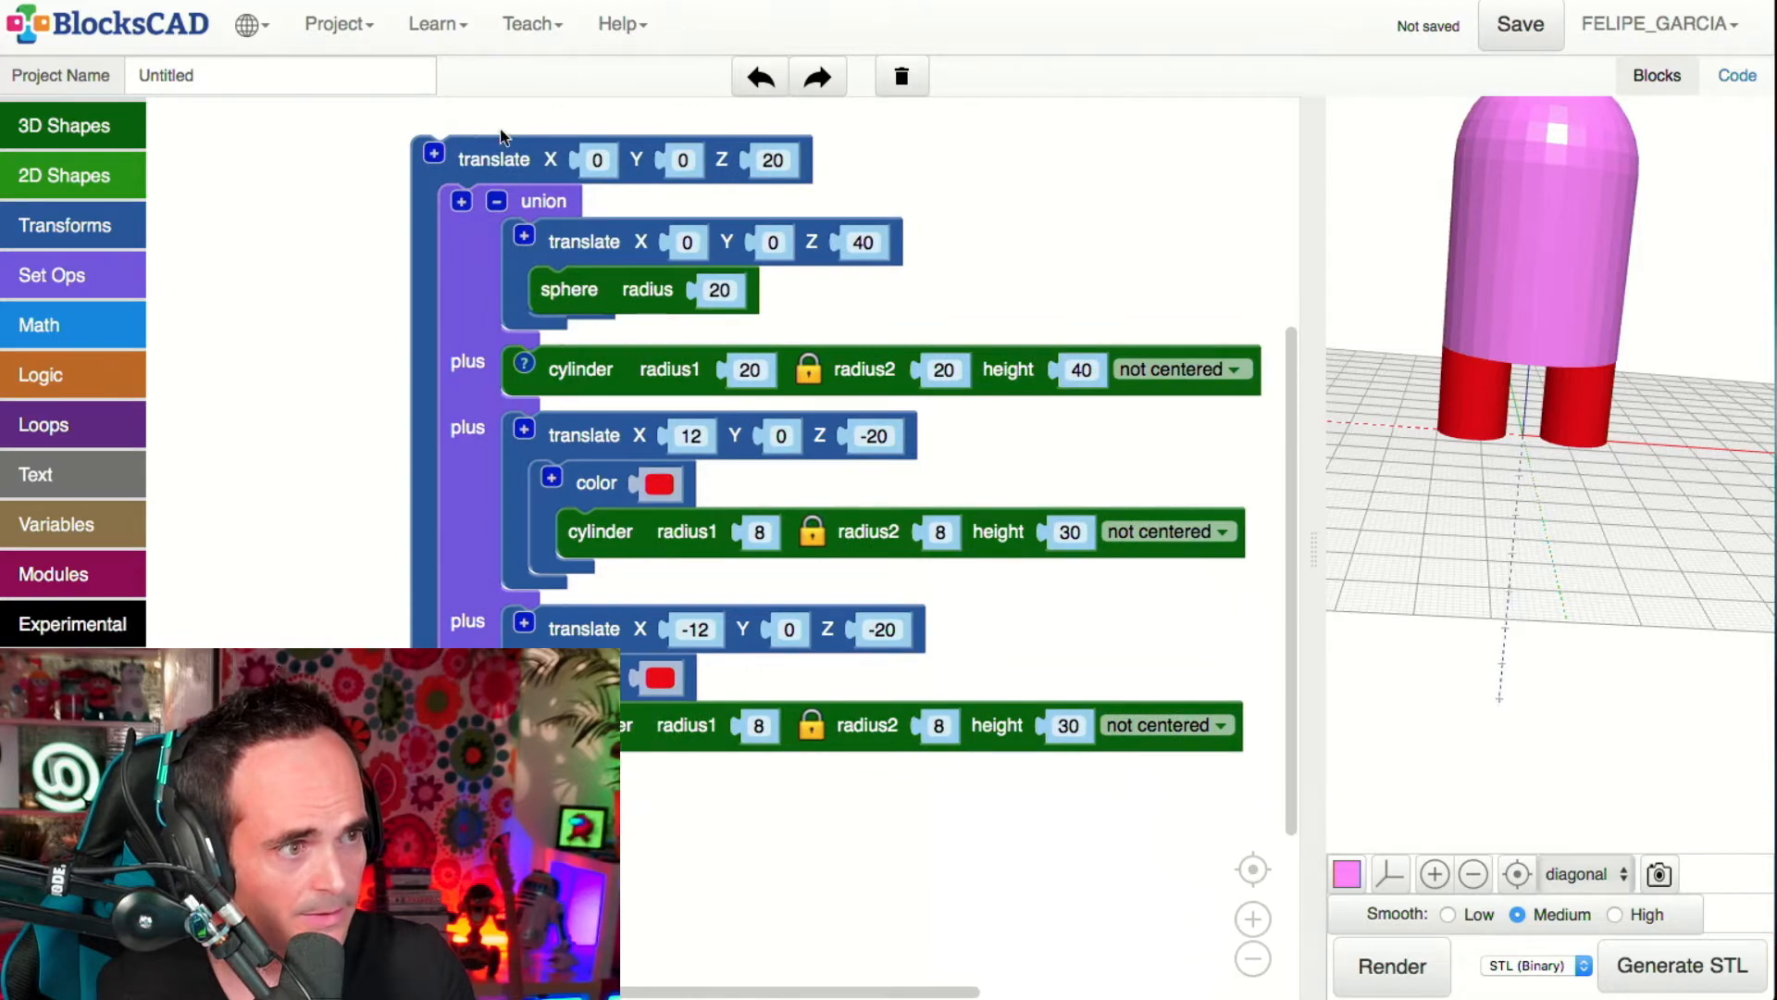
pyautogui.moveTo(507, 152); pyautogui.dragTo(705, 199)
pyautogui.moveTo(507, 278)
pyautogui.mouseDown()
pyautogui.moveTo(506, 343)
pyautogui.moveTo(770, 395)
pyautogui.moveTo(764, 368)
pyautogui.mouseUp()
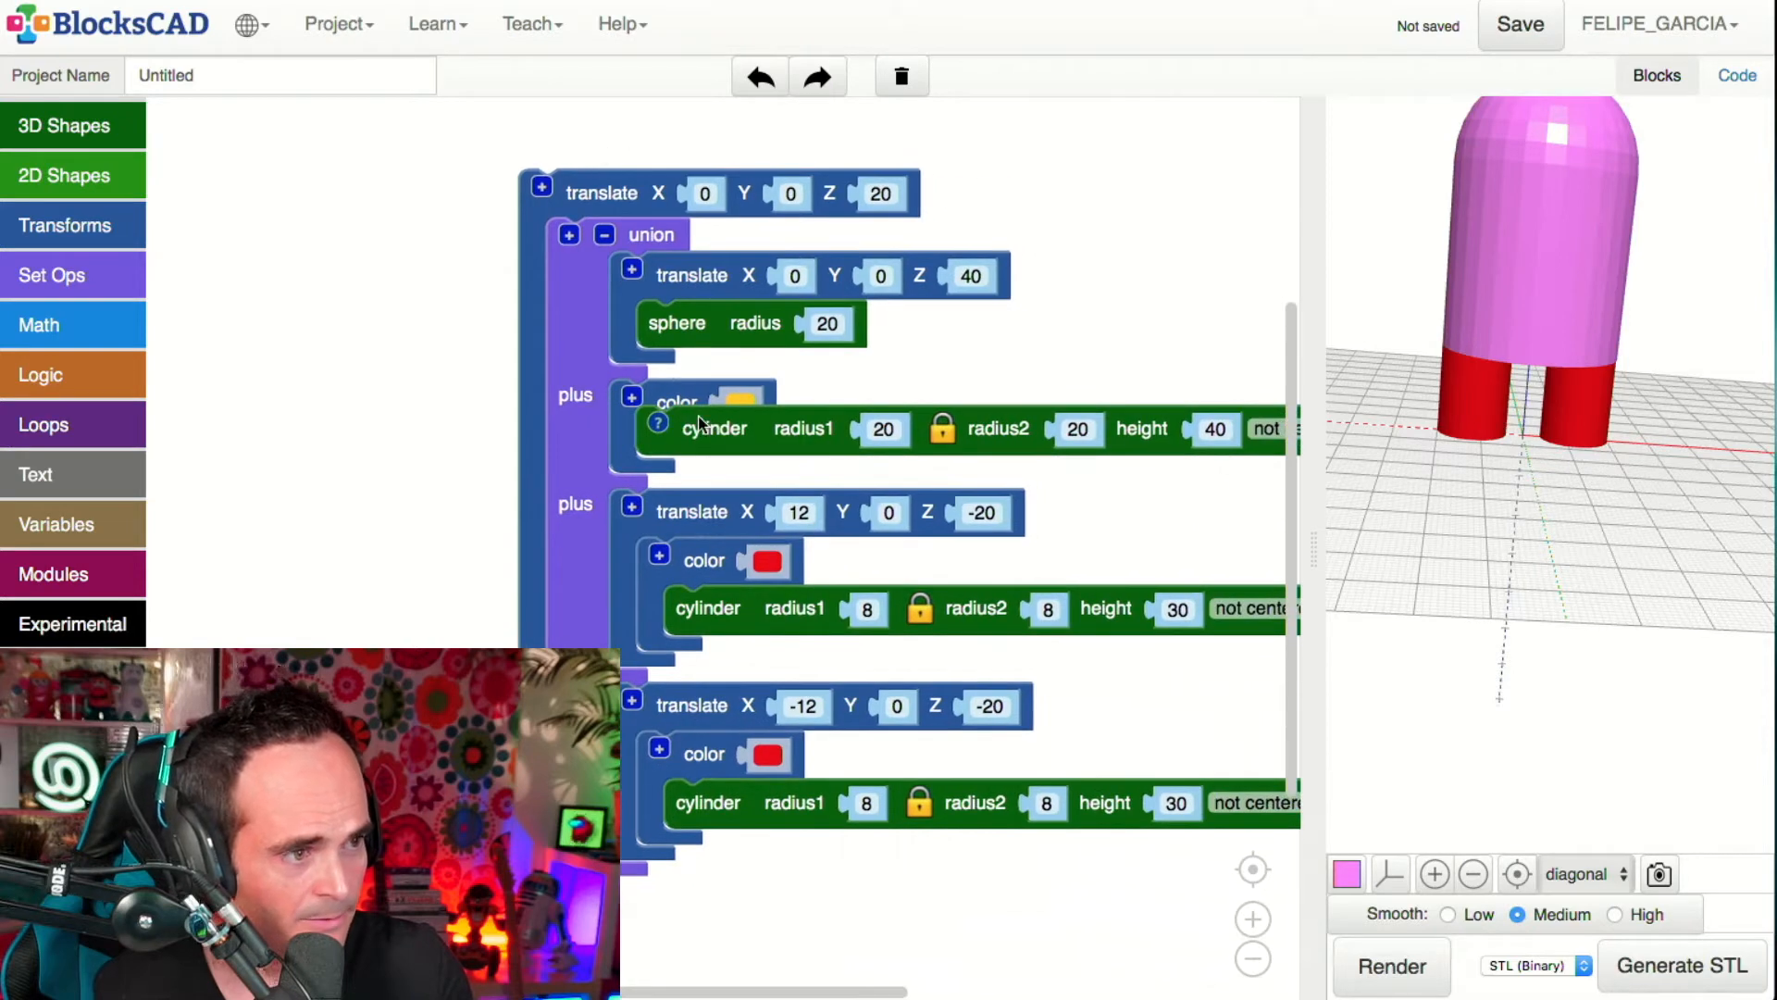
pyautogui.click(691, 458)
pyautogui.click(740, 403)
pyautogui.click(771, 434)
pyautogui.click(1389, 989)
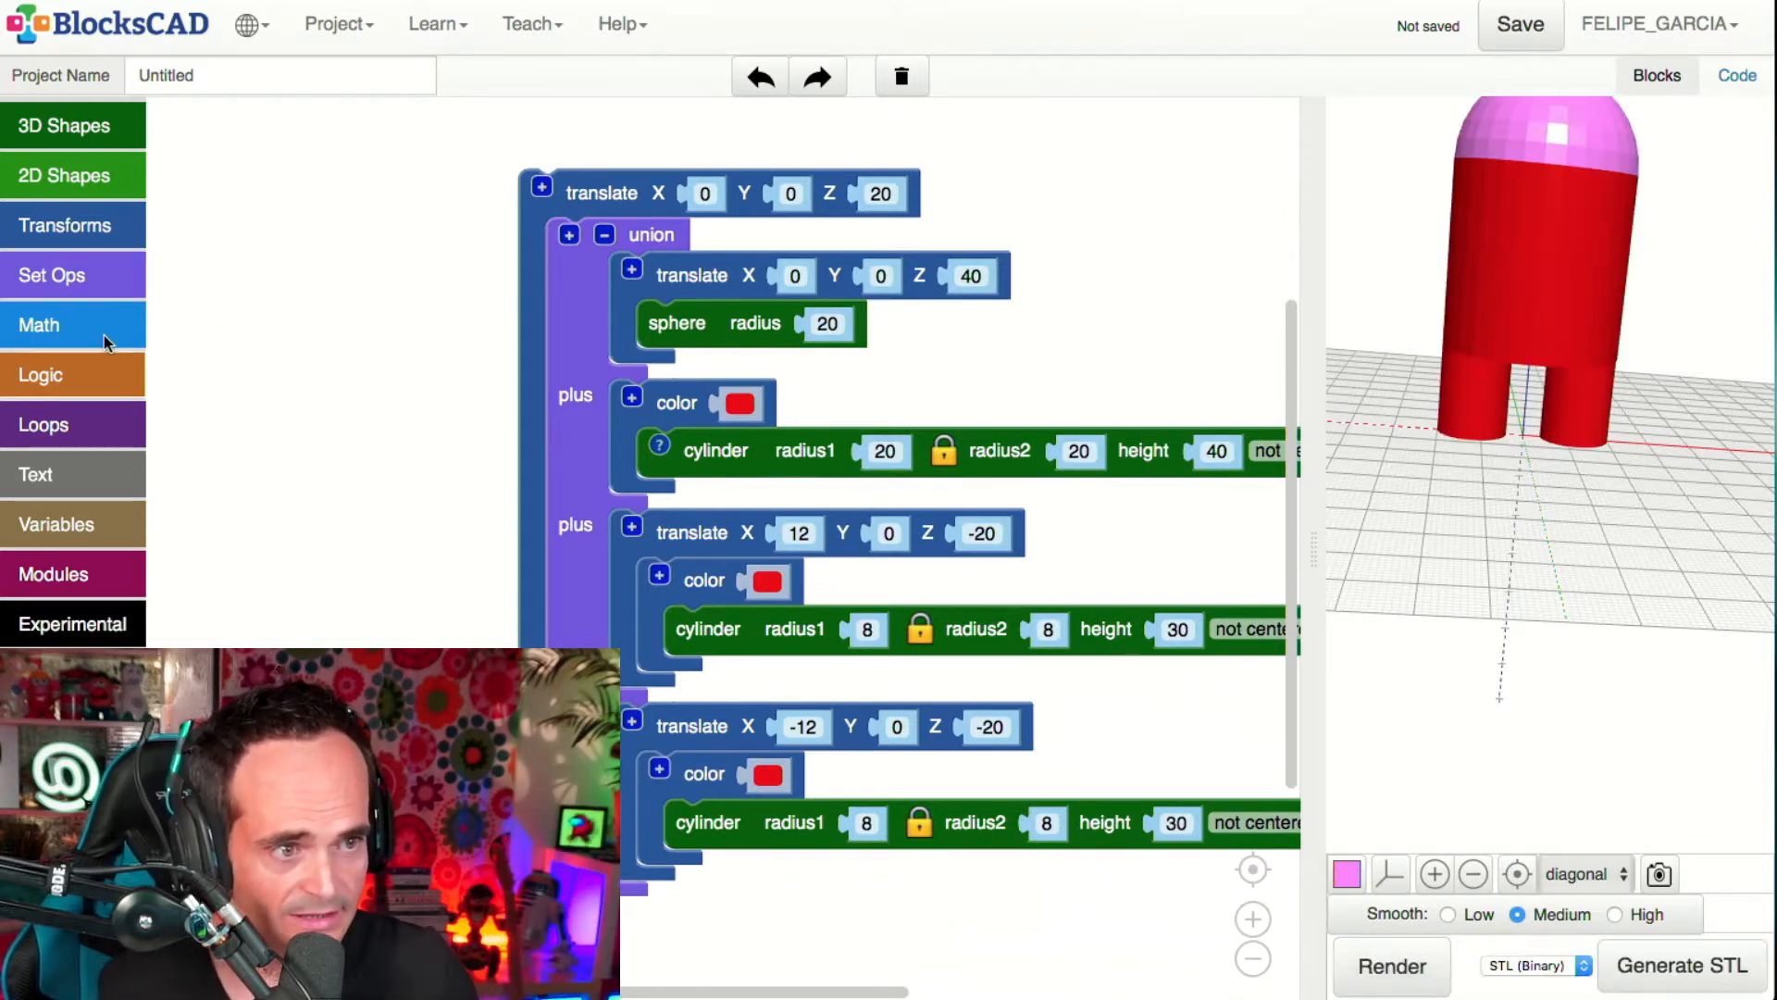
# - Wrap the sphere's translate group in a color block set to red and render the model
pyautogui.click(92, 220)
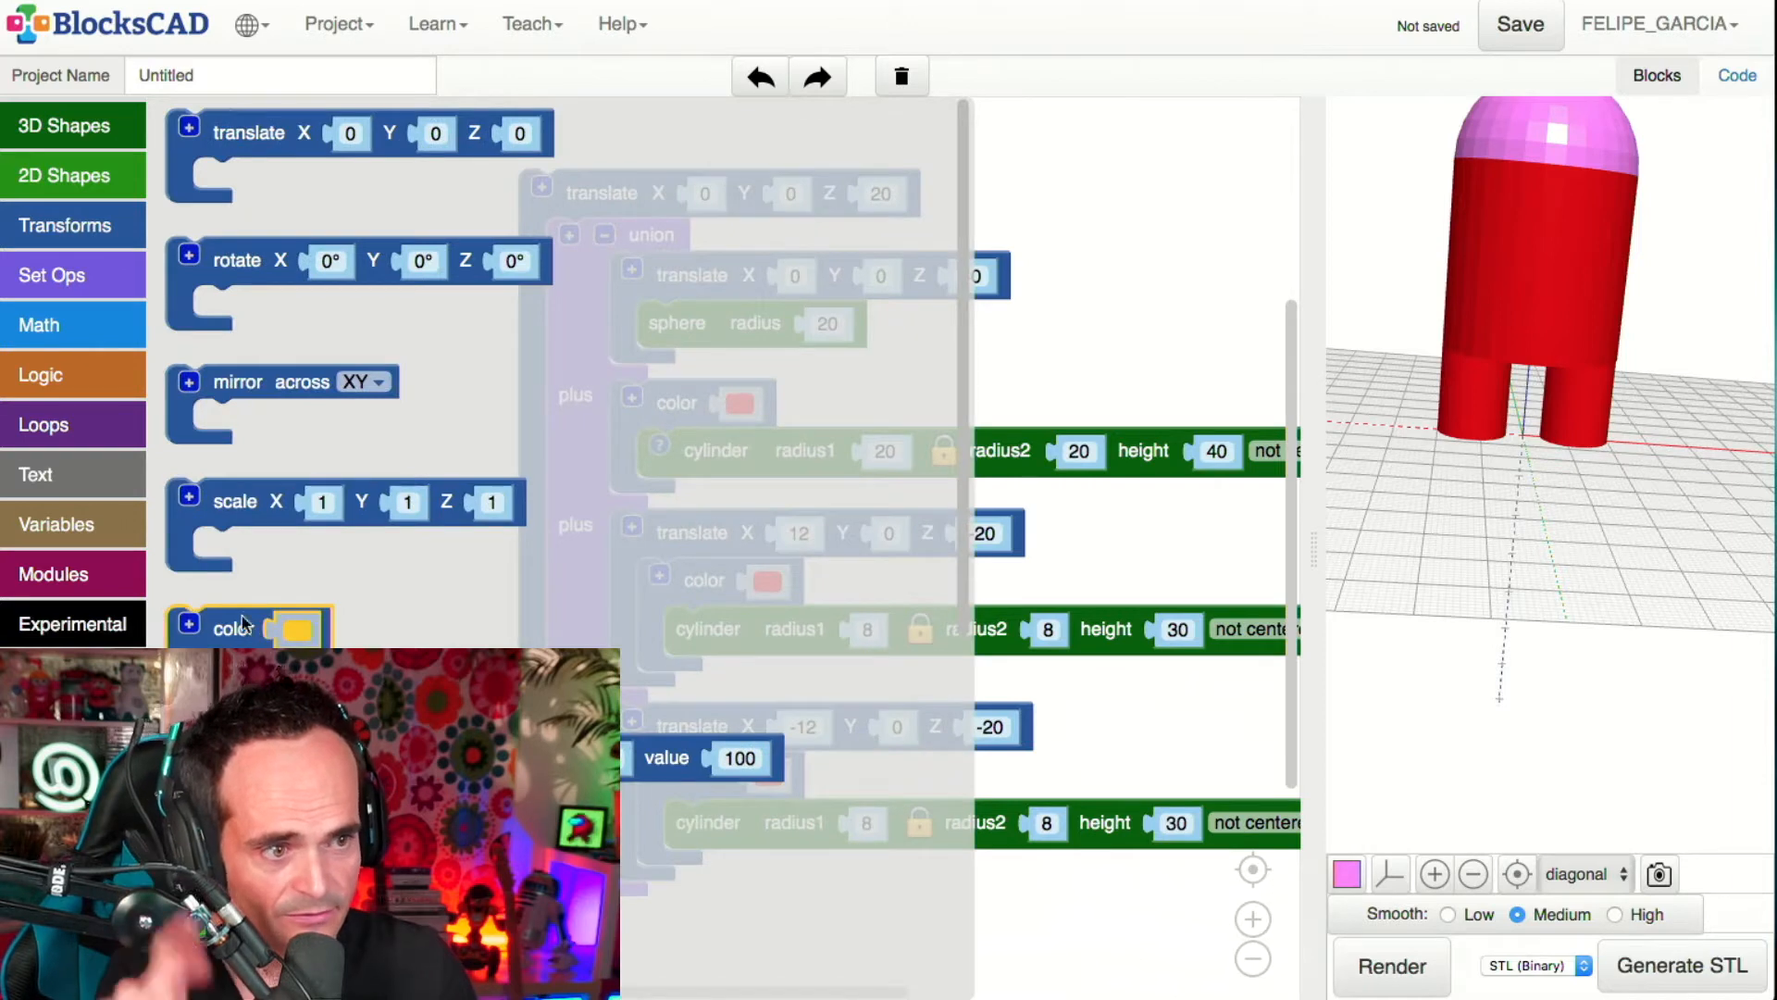
pyautogui.moveTo(241, 622)
pyautogui.mouseDown()
pyautogui.moveTo(242, 598)
pyautogui.moveTo(522, 304)
pyautogui.moveTo(444, 277)
pyautogui.moveTo(677, 213)
pyautogui.moveTo(658, 198)
pyautogui.moveTo(705, 285)
pyautogui.mouseUp()
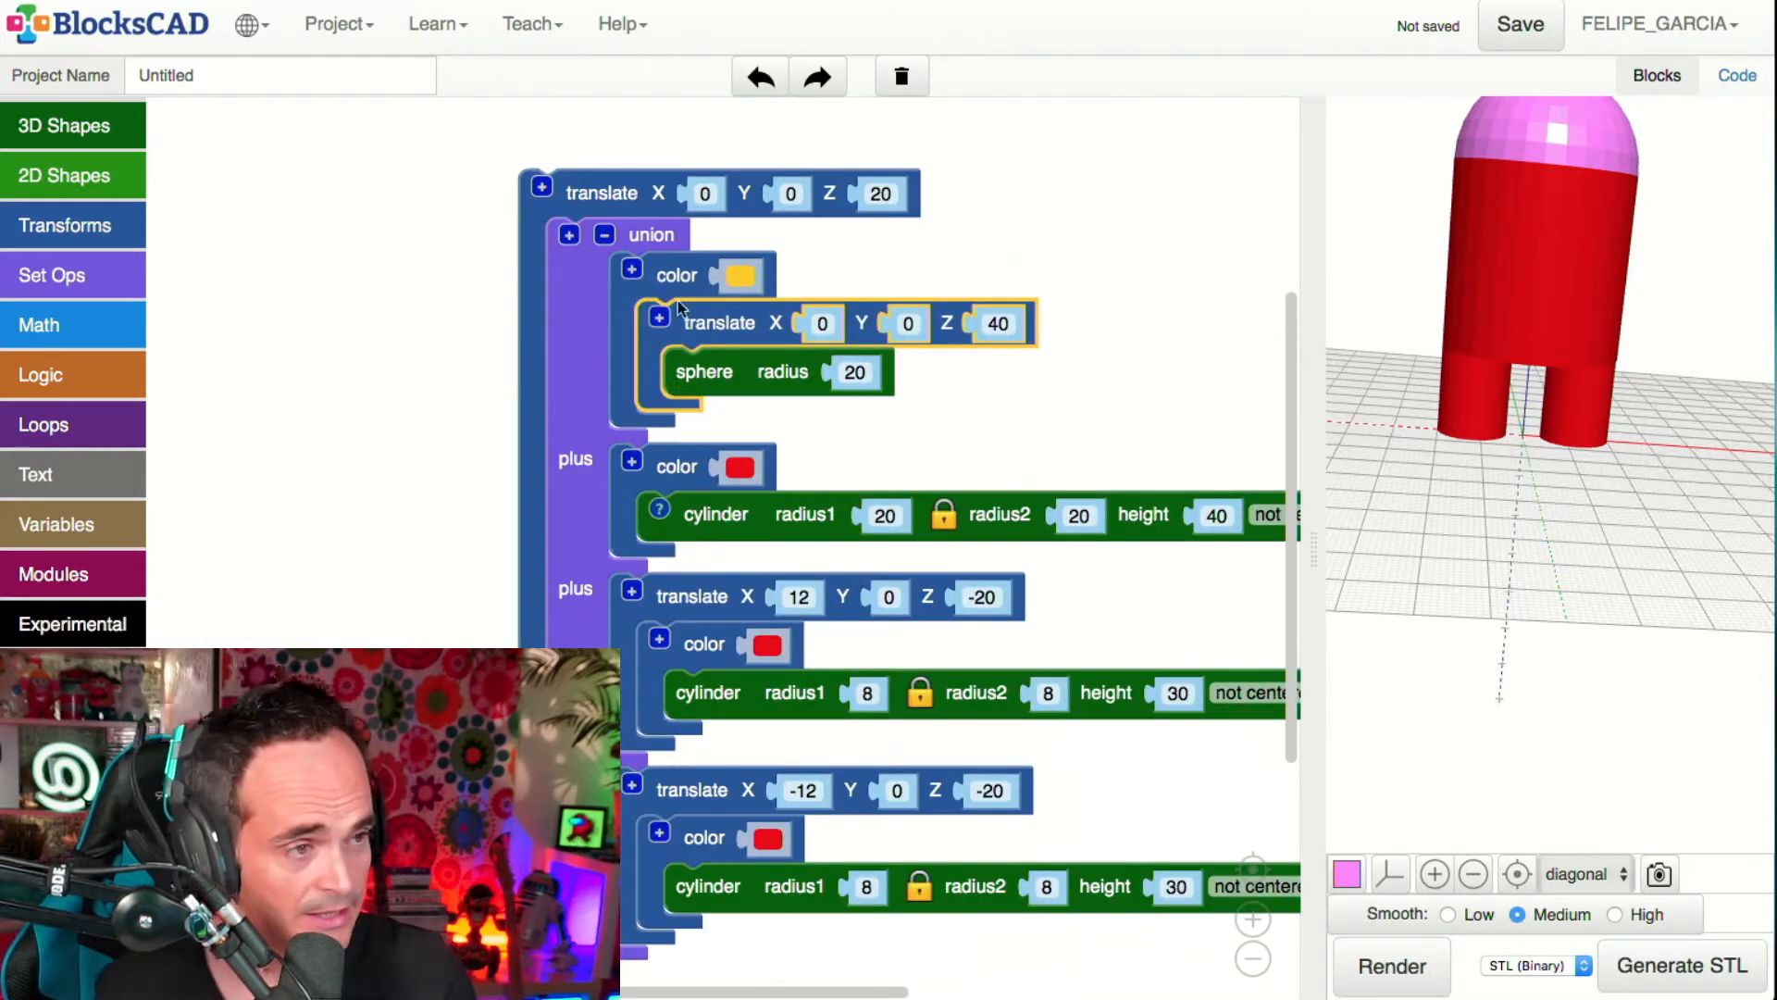
pyautogui.click(763, 283)
pyautogui.click(772, 306)
pyautogui.click(1379, 953)
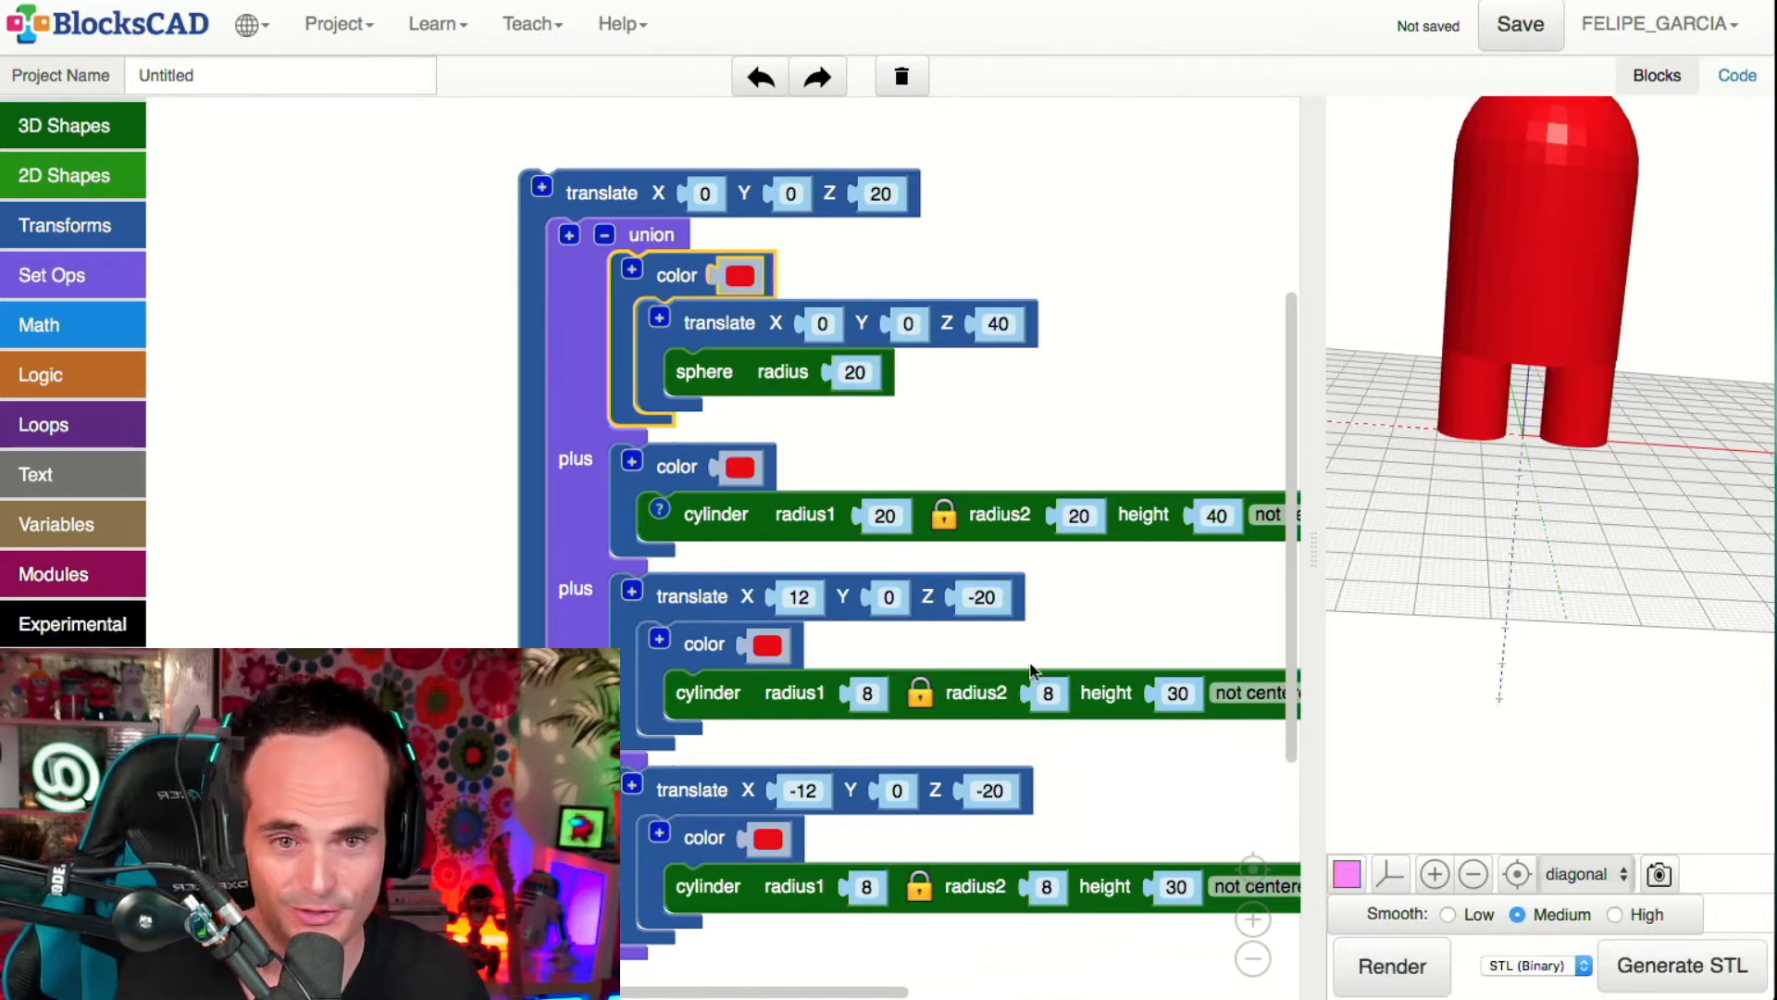
# - Add a second input slot to the sphere's translate block
pyautogui.moveTo(1324, 522); pyautogui.dragTo(1391, 461)
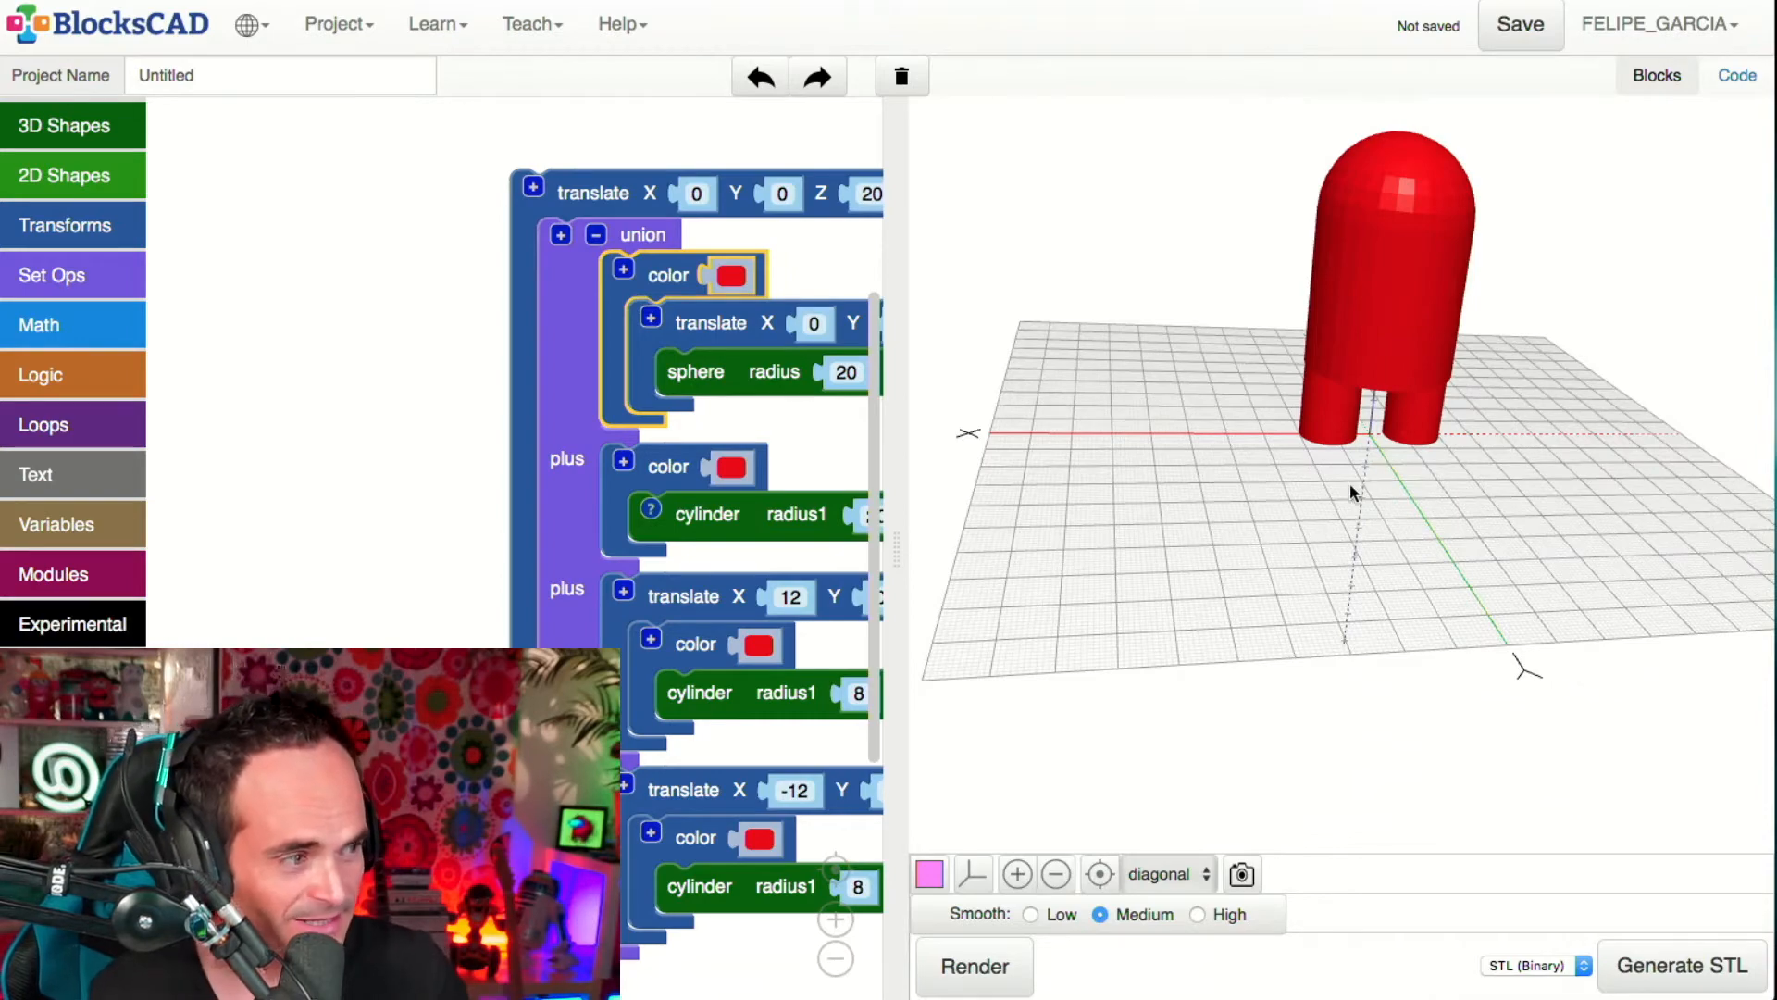
pyautogui.moveTo(1016, 583); pyautogui.dragTo(659, 298)
pyautogui.click(651, 316)
pyautogui.moveTo(1423, 422); pyautogui.dragTo(1164, 618)
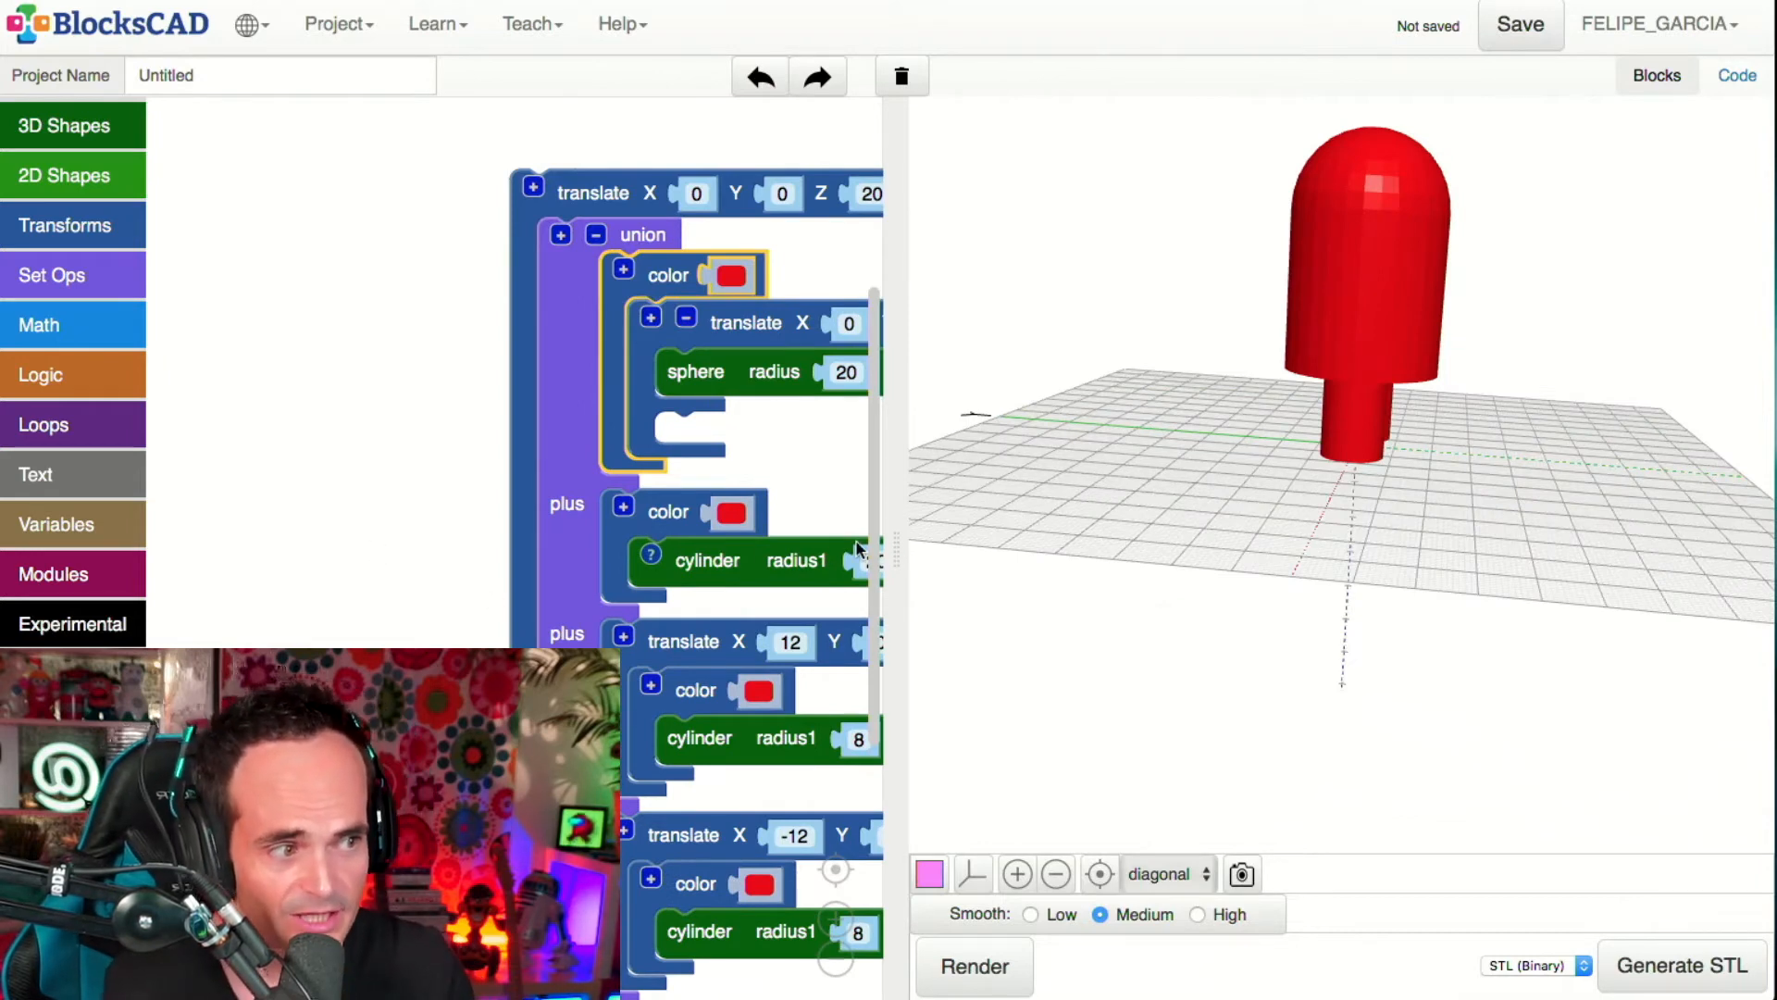
pyautogui.moveTo(897, 524); pyautogui.dragTo(1474, 572)
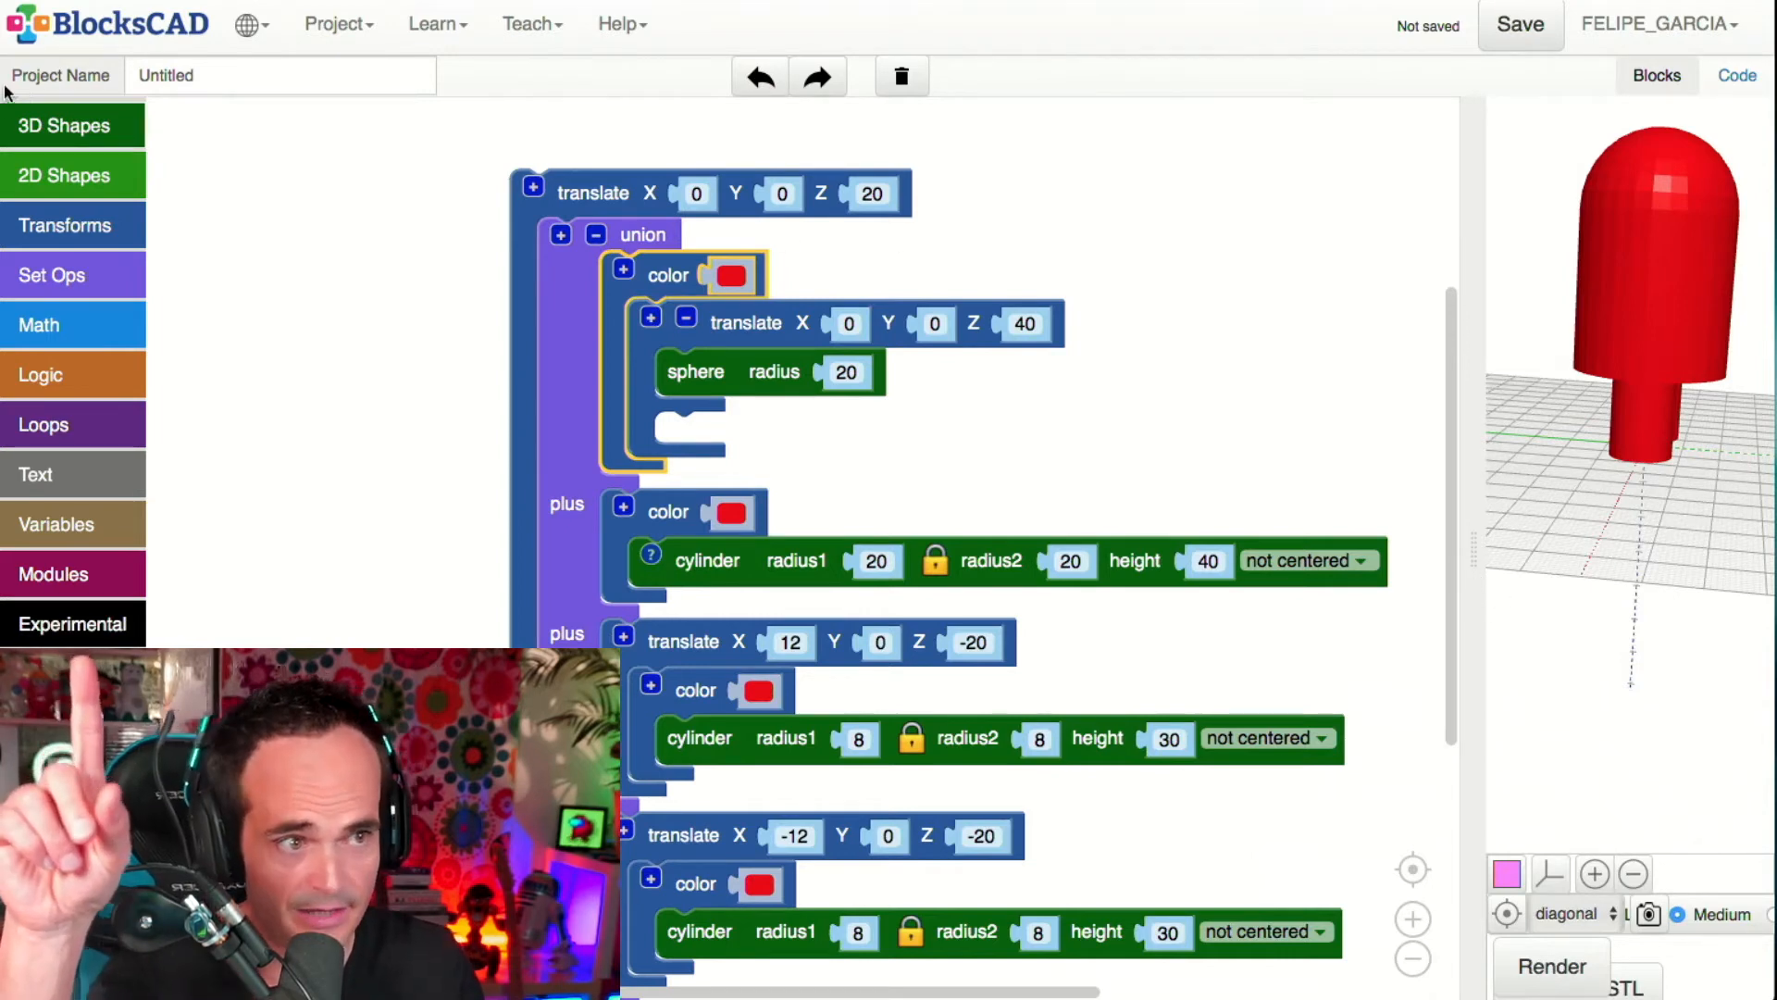
# - Place a separate 10 × 10 × 10 cube block in the workspace above the main group and render the model
pyautogui.click(96, 117)
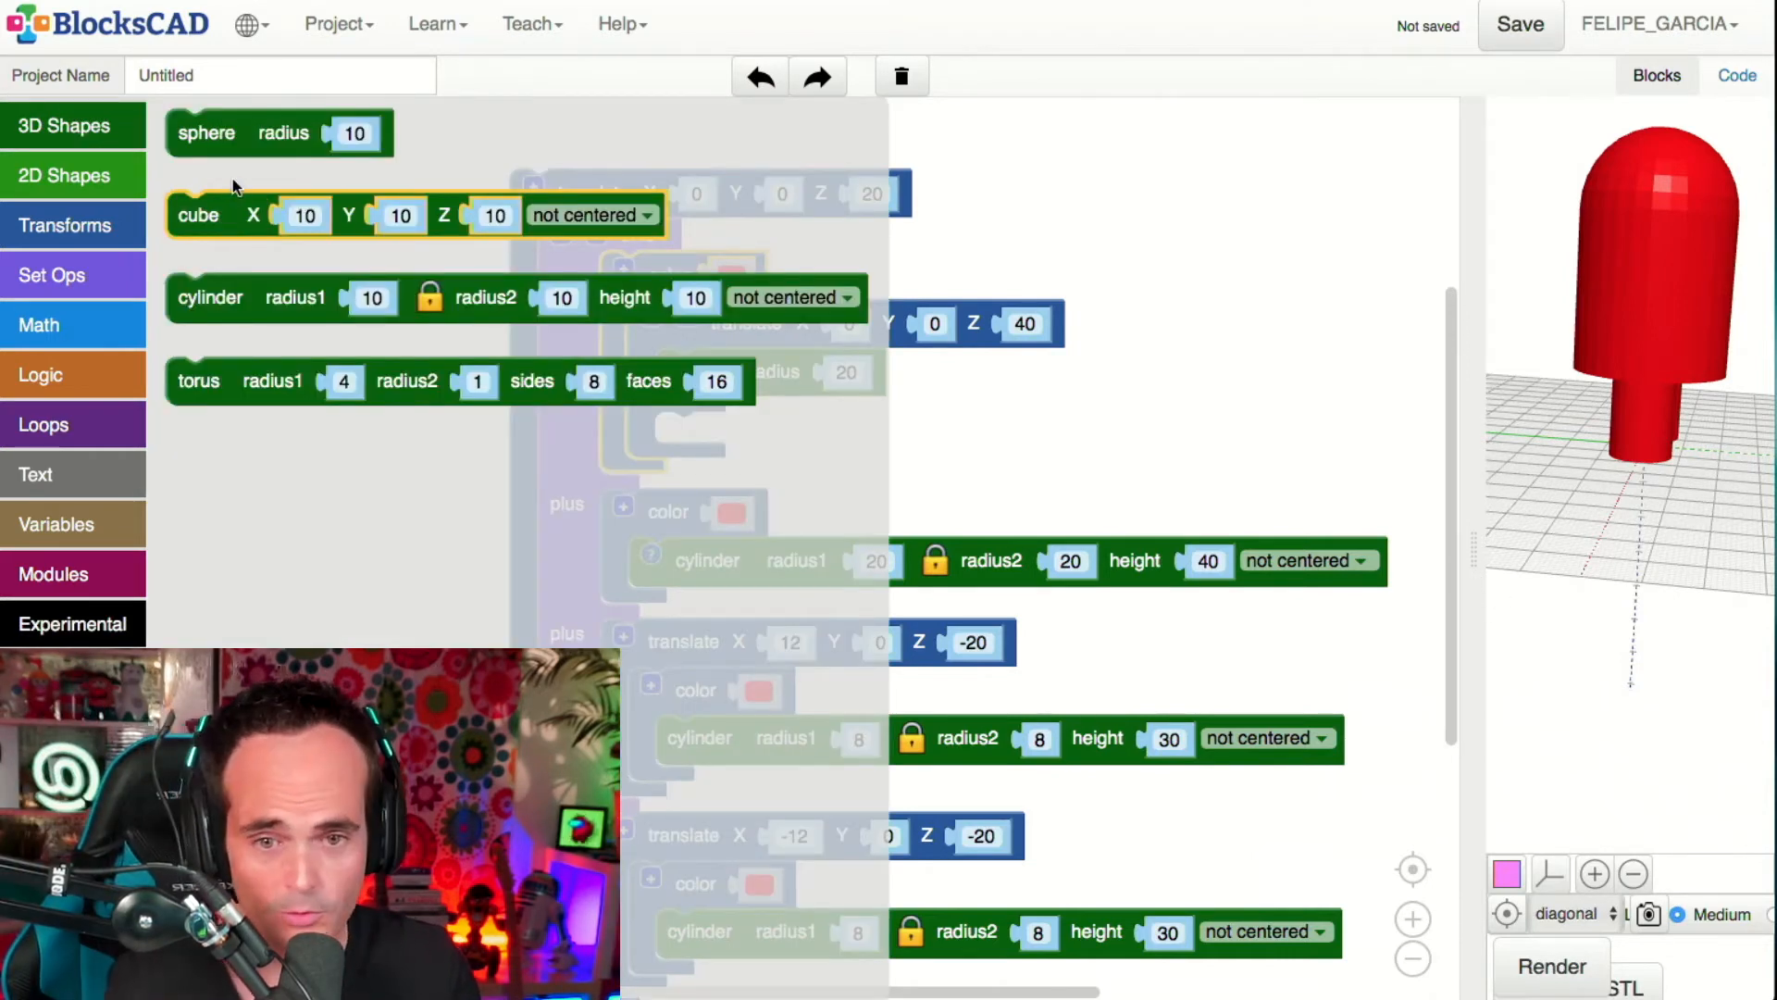
pyautogui.moveTo(240, 212); pyautogui.dragTo(243, 216)
pyautogui.moveTo(412, 506); pyautogui.dragTo(514, 855)
pyautogui.moveTo(320, 543); pyautogui.dragTo(546, 231)
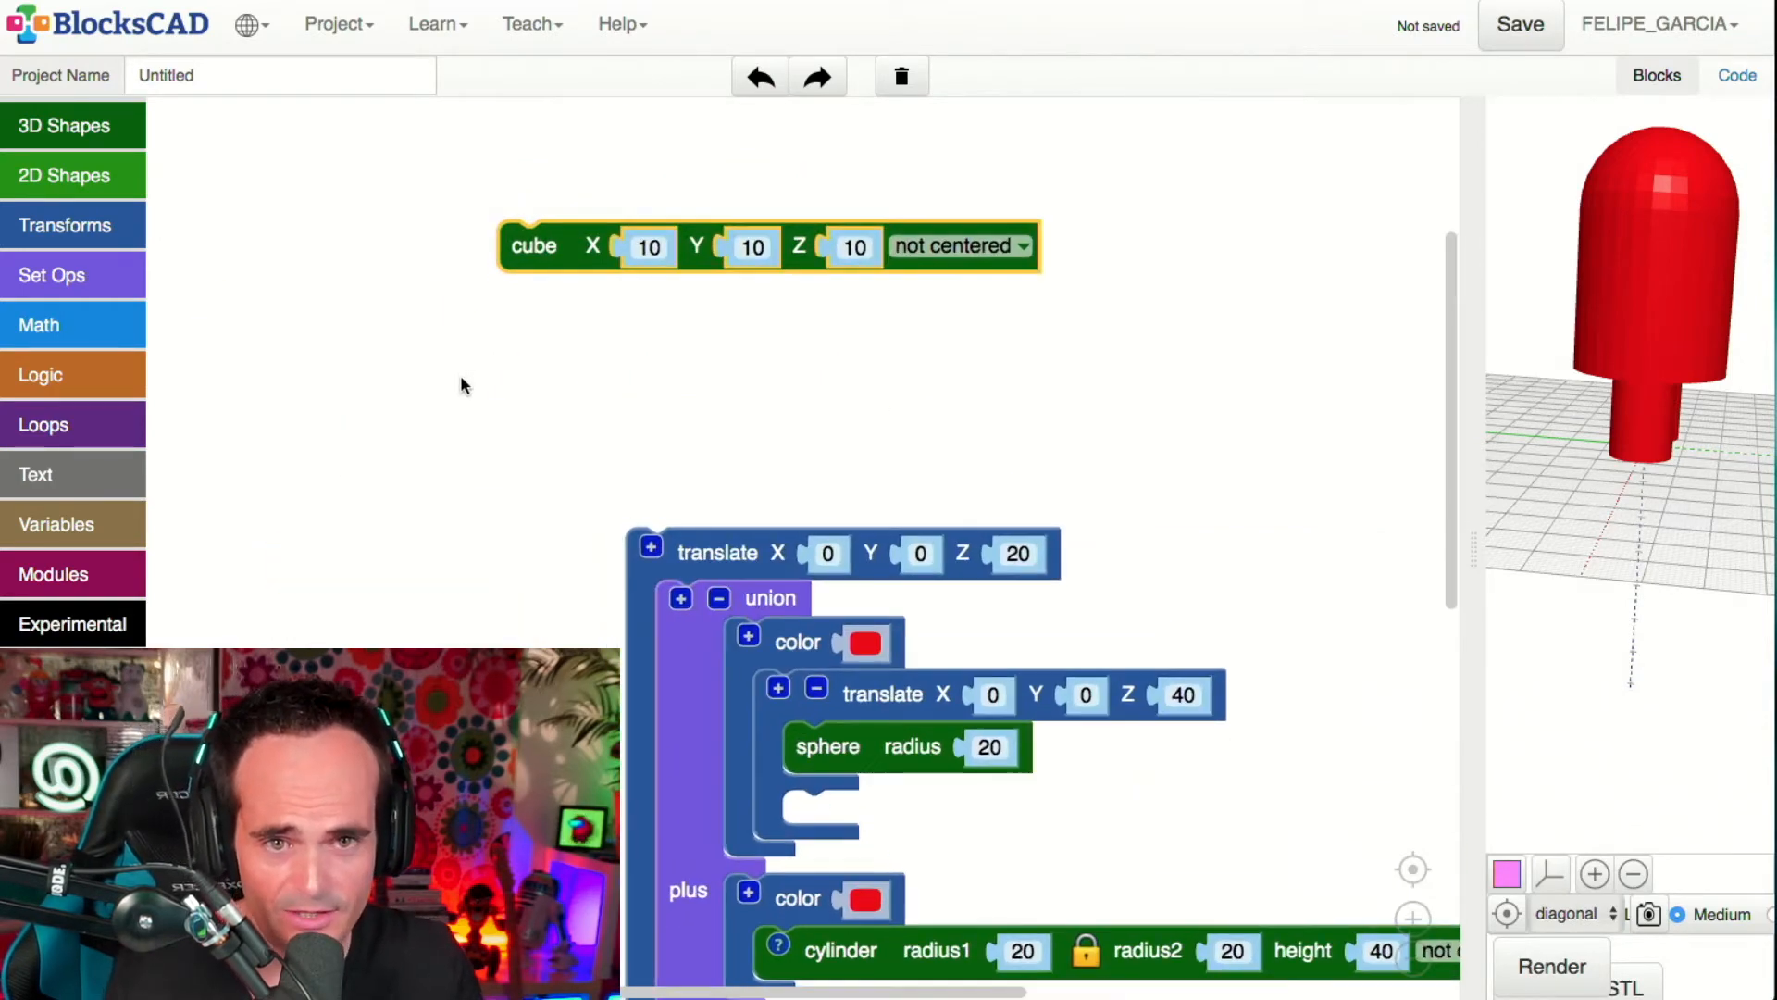
pyautogui.hscroll(3, 460, 375)
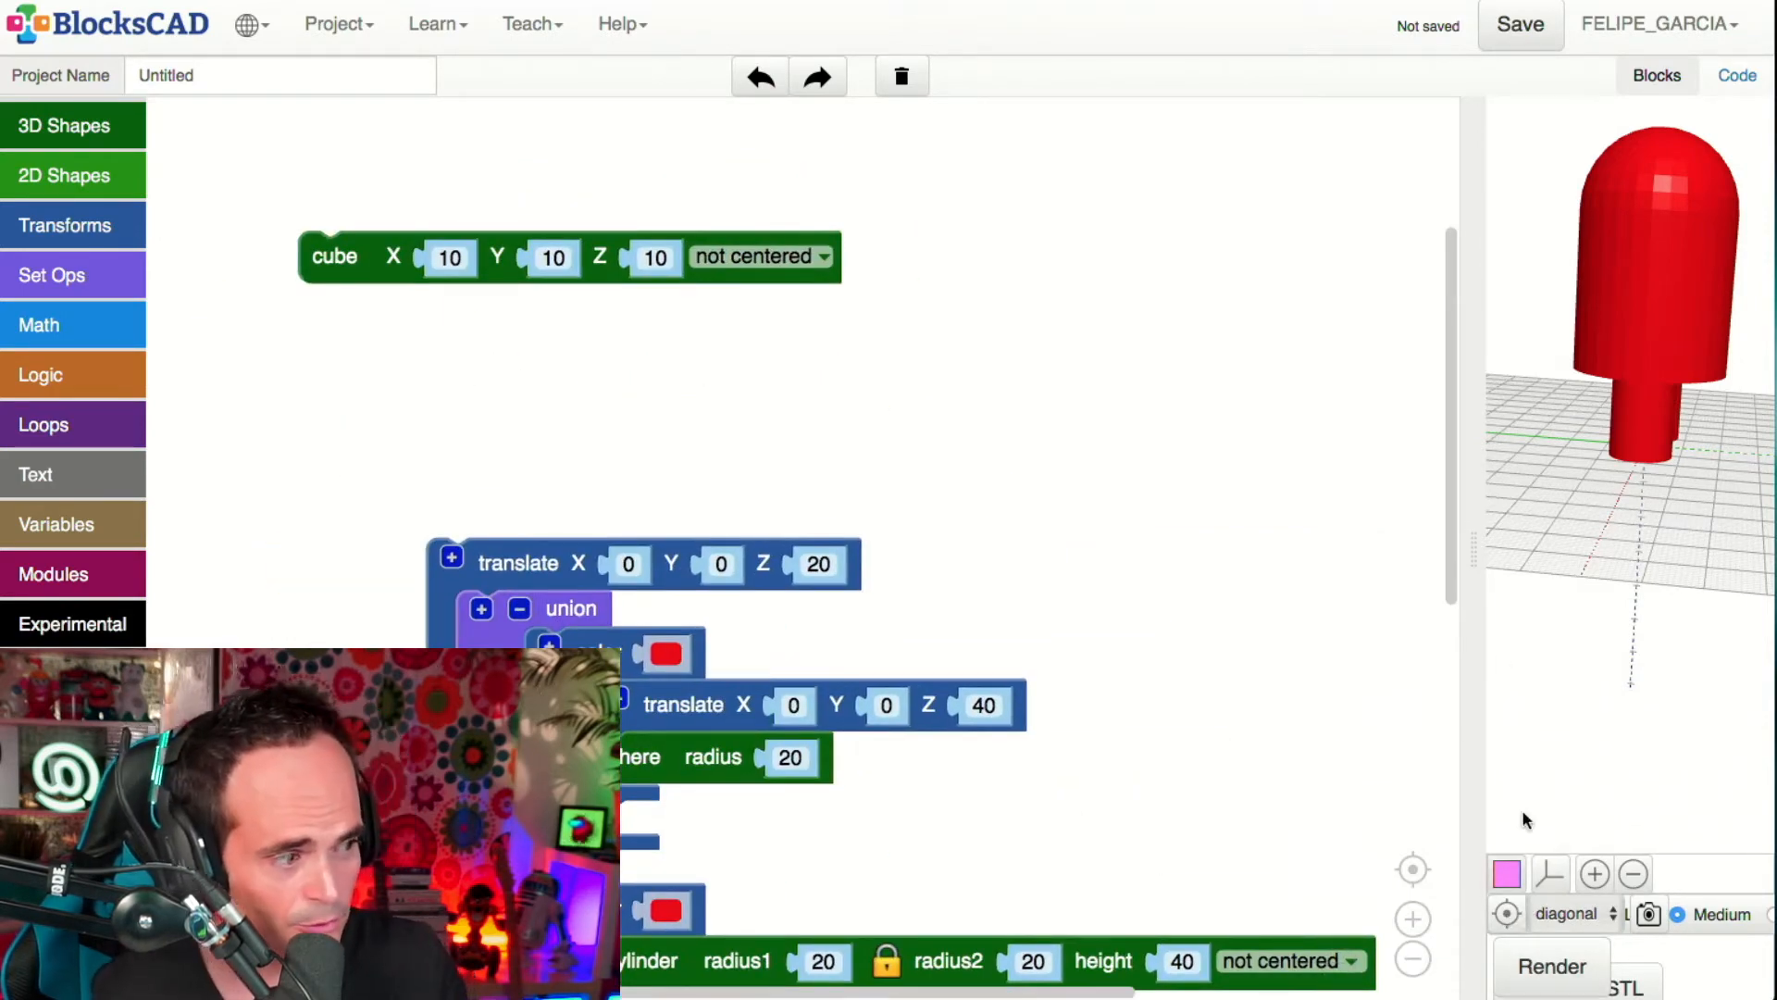
pyautogui.moveTo(1483, 530); pyautogui.dragTo(1058, 535)
pyautogui.click(1153, 963)
pyautogui.moveTo(1312, 702); pyautogui.dragTo(1584, 720)
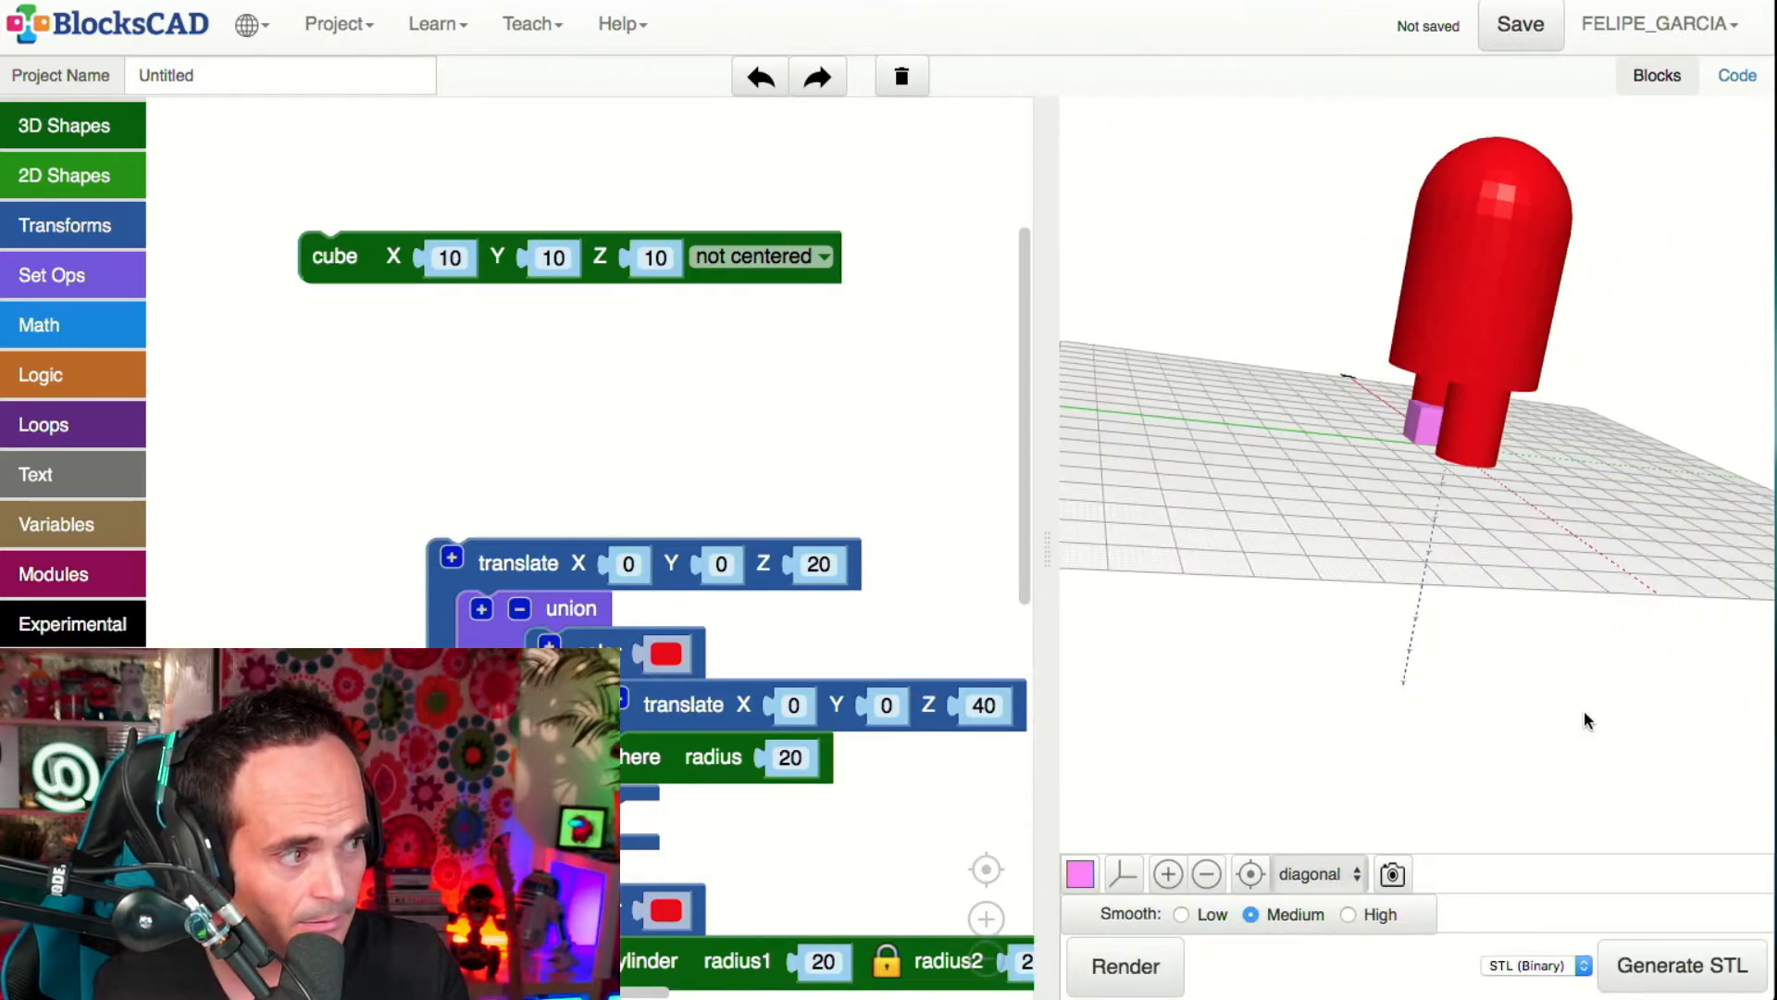
pyautogui.moveTo(1384, 675); pyautogui.dragTo(1512, 639)
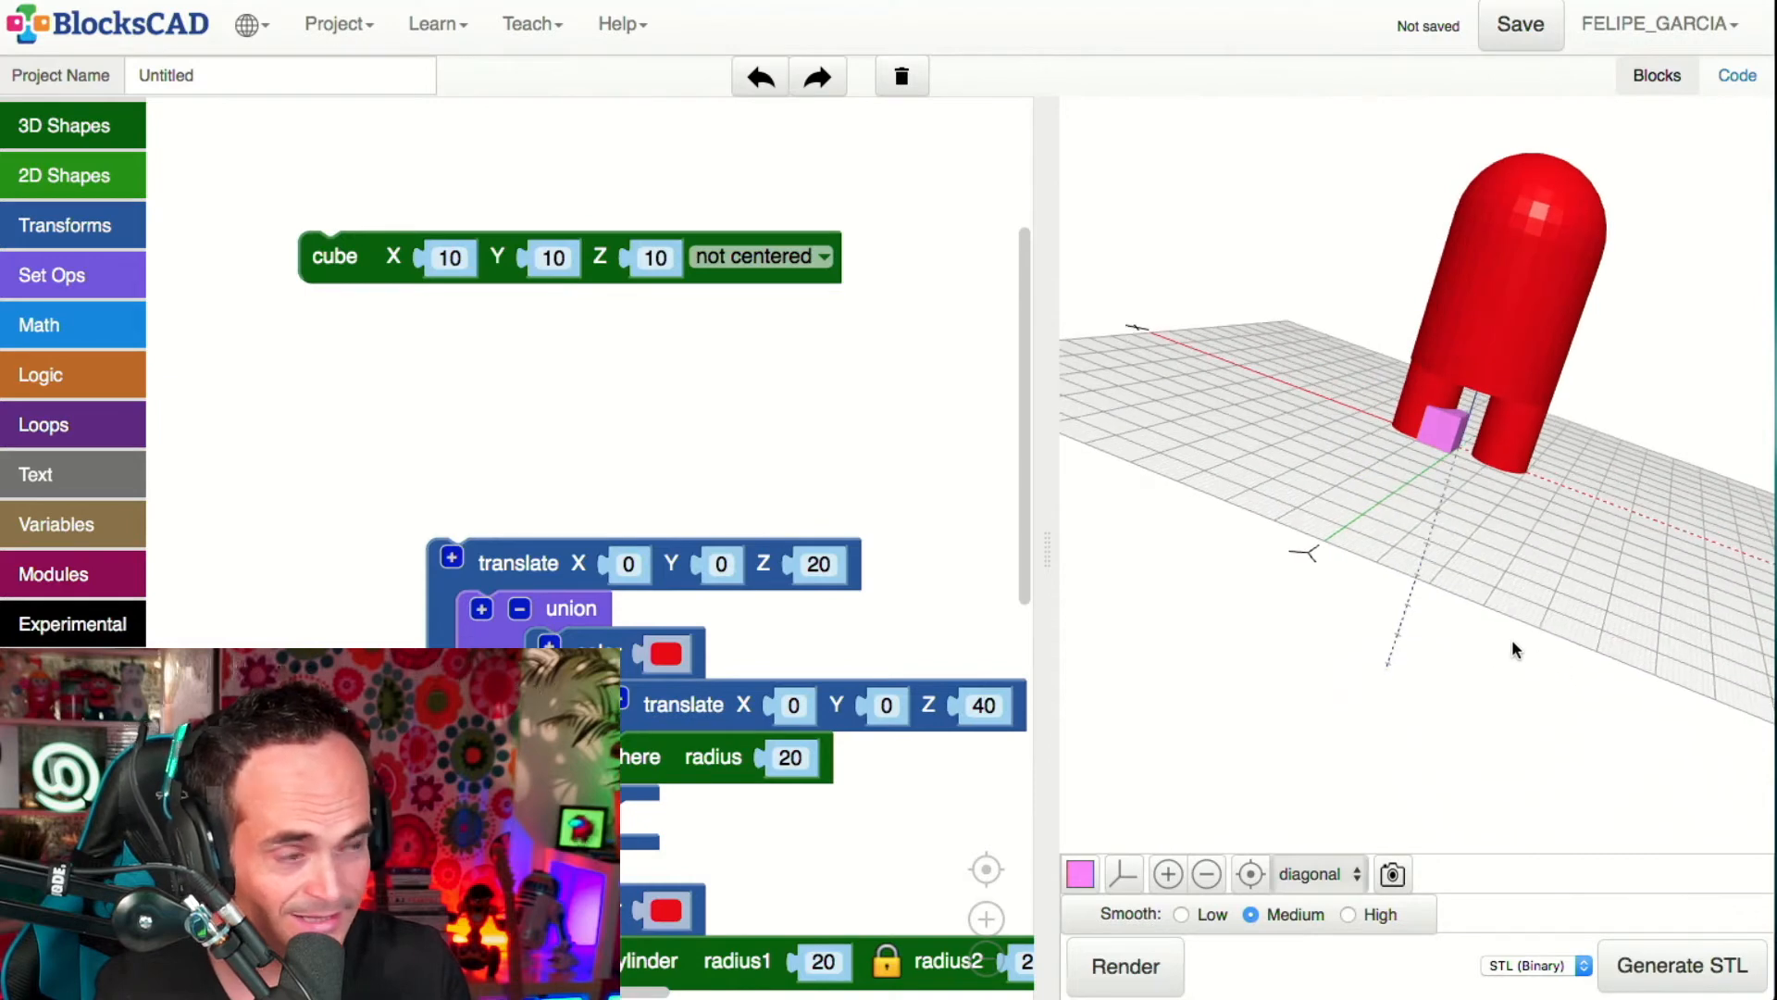
pyautogui.moveTo(1071, 336); pyautogui.dragTo(1157, 435)
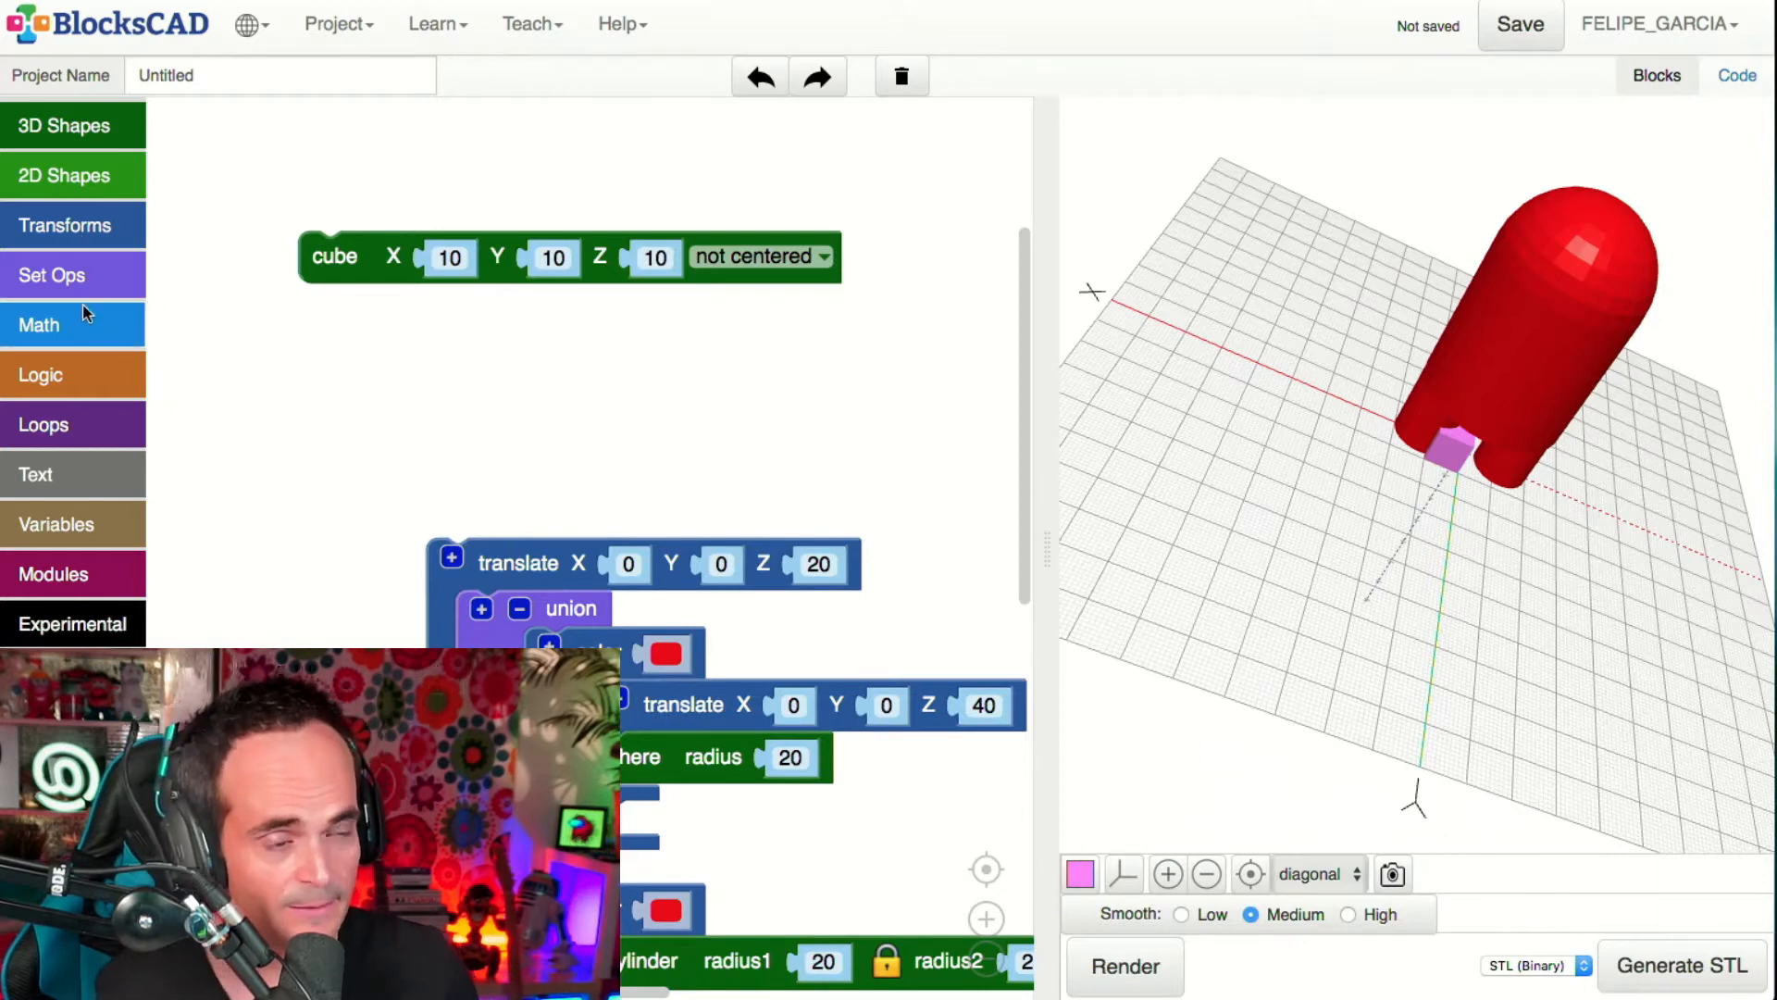
# - Wrap the cube in a translate block with Y set to 20 and render the model
pyautogui.click(90, 214)
pyautogui.moveTo(278, 105); pyautogui.dragTo(366, 193)
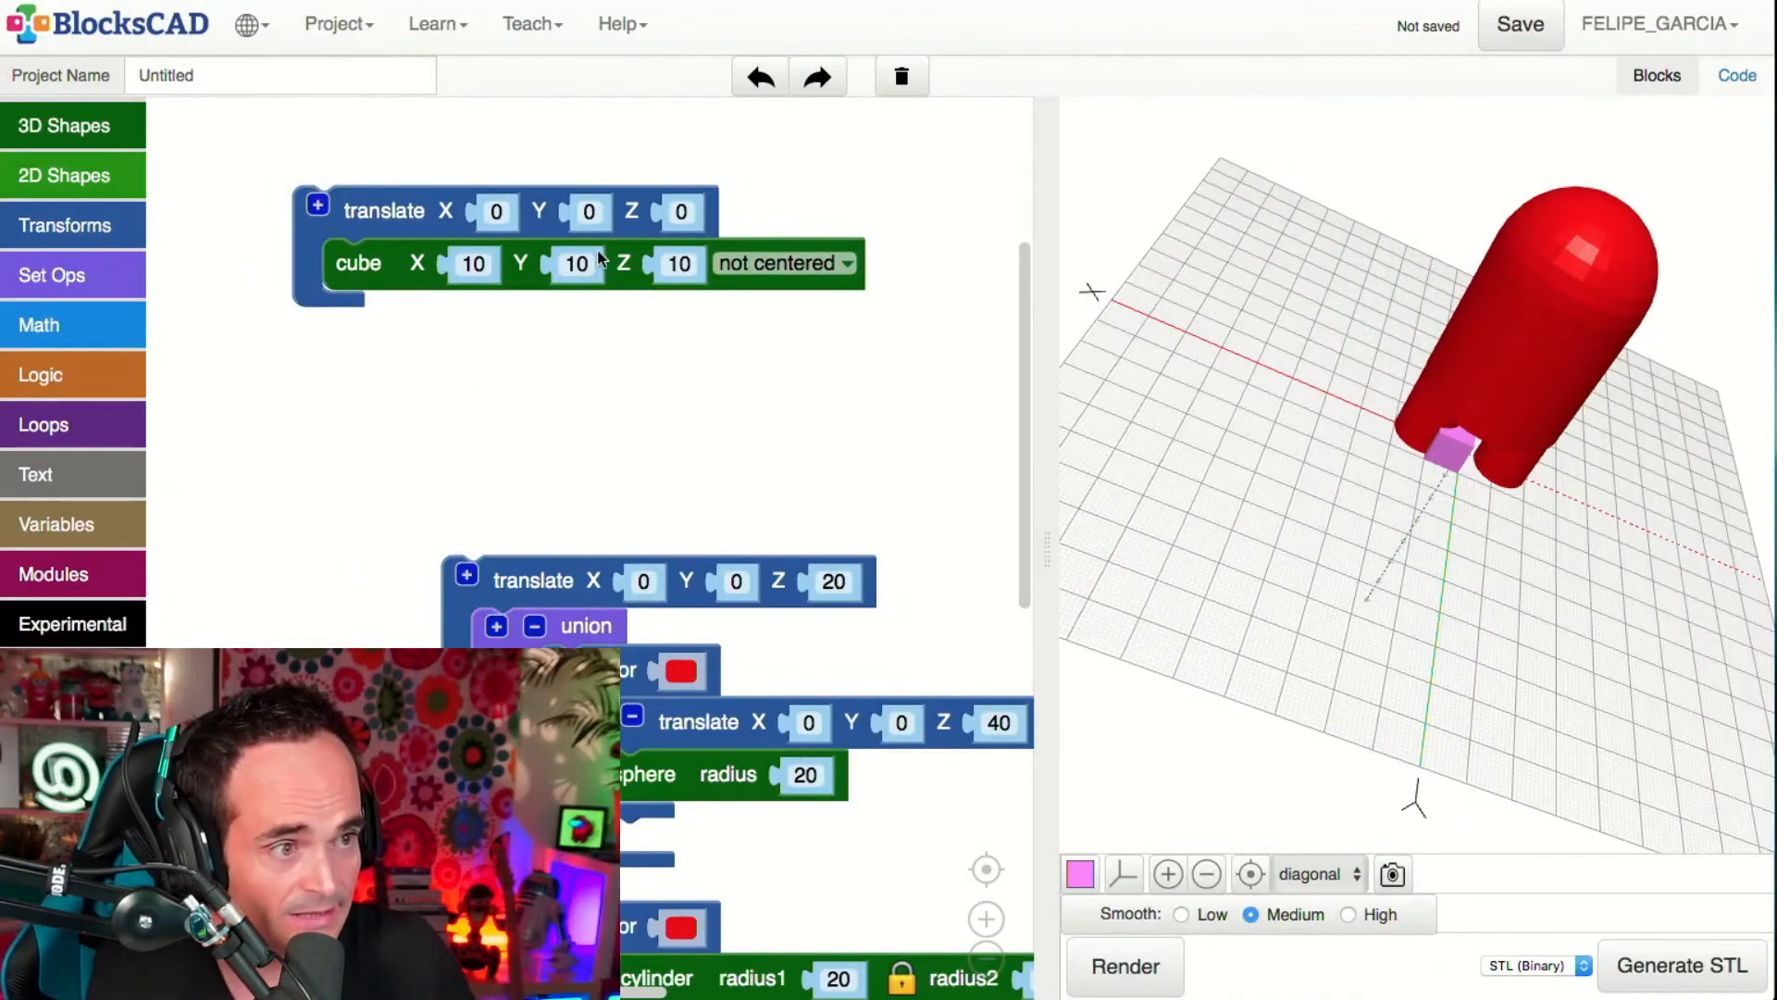
pyautogui.click(592, 209)
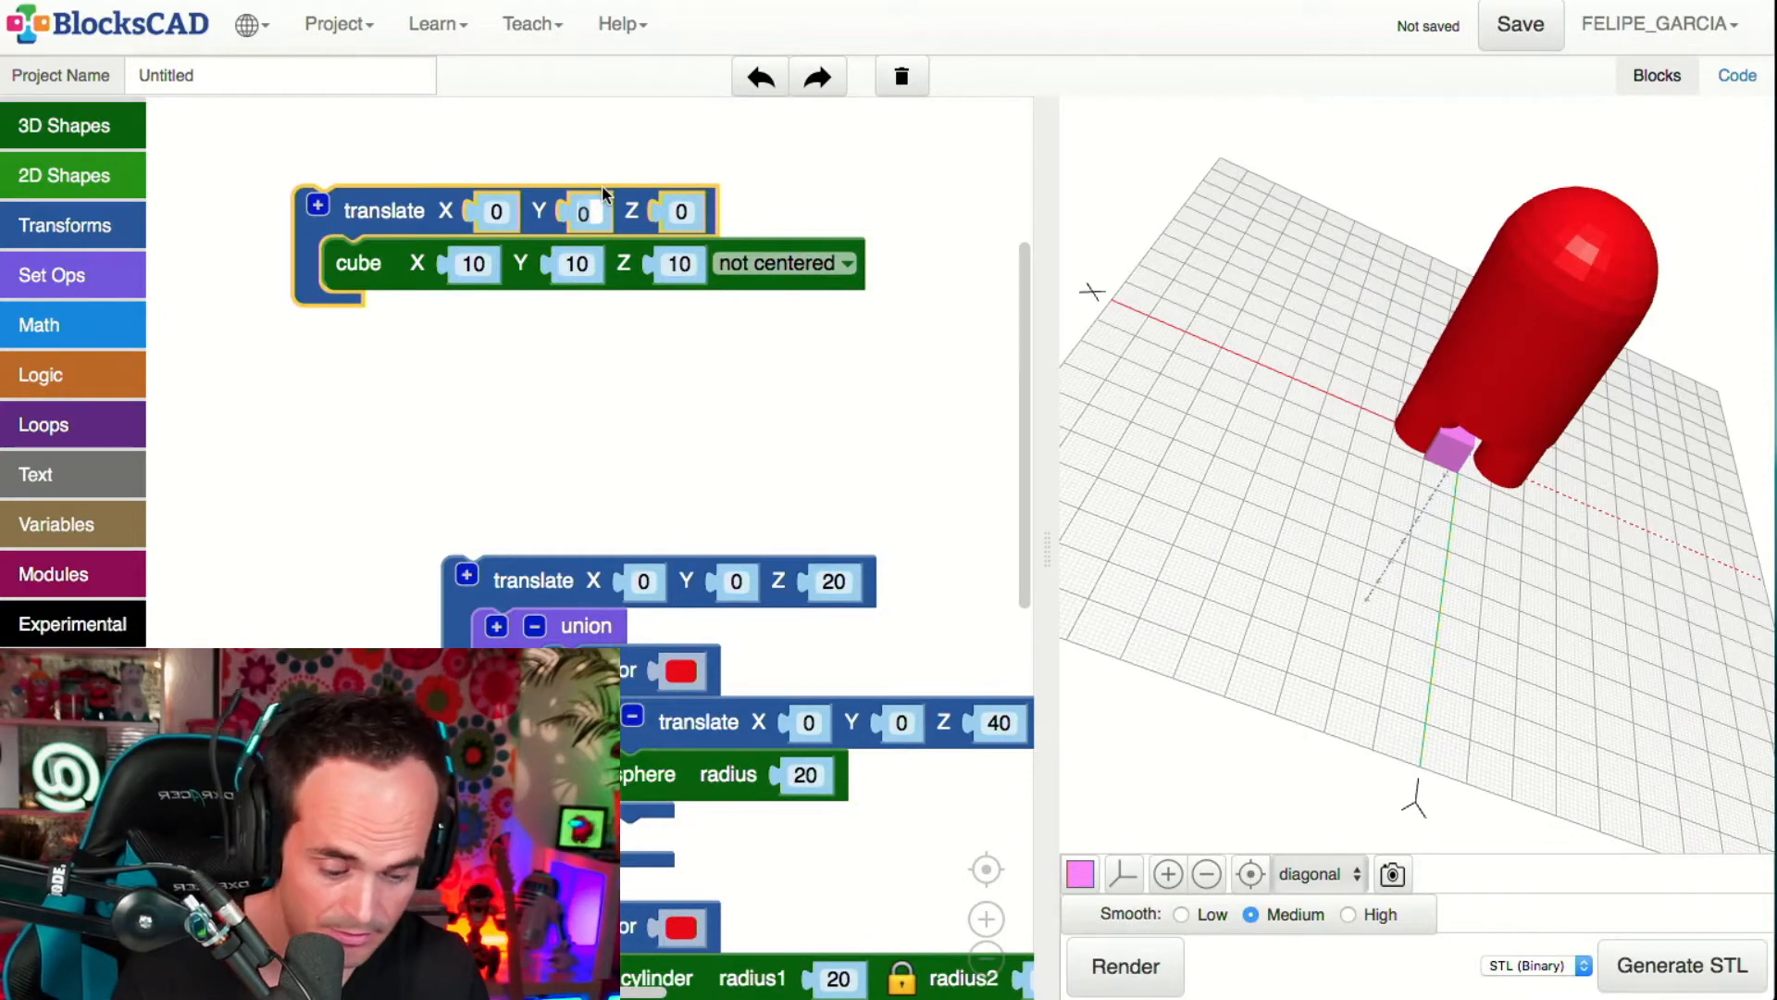
pyautogui.write('20')
pyautogui.click(567, 419)
pyautogui.click(1164, 945)
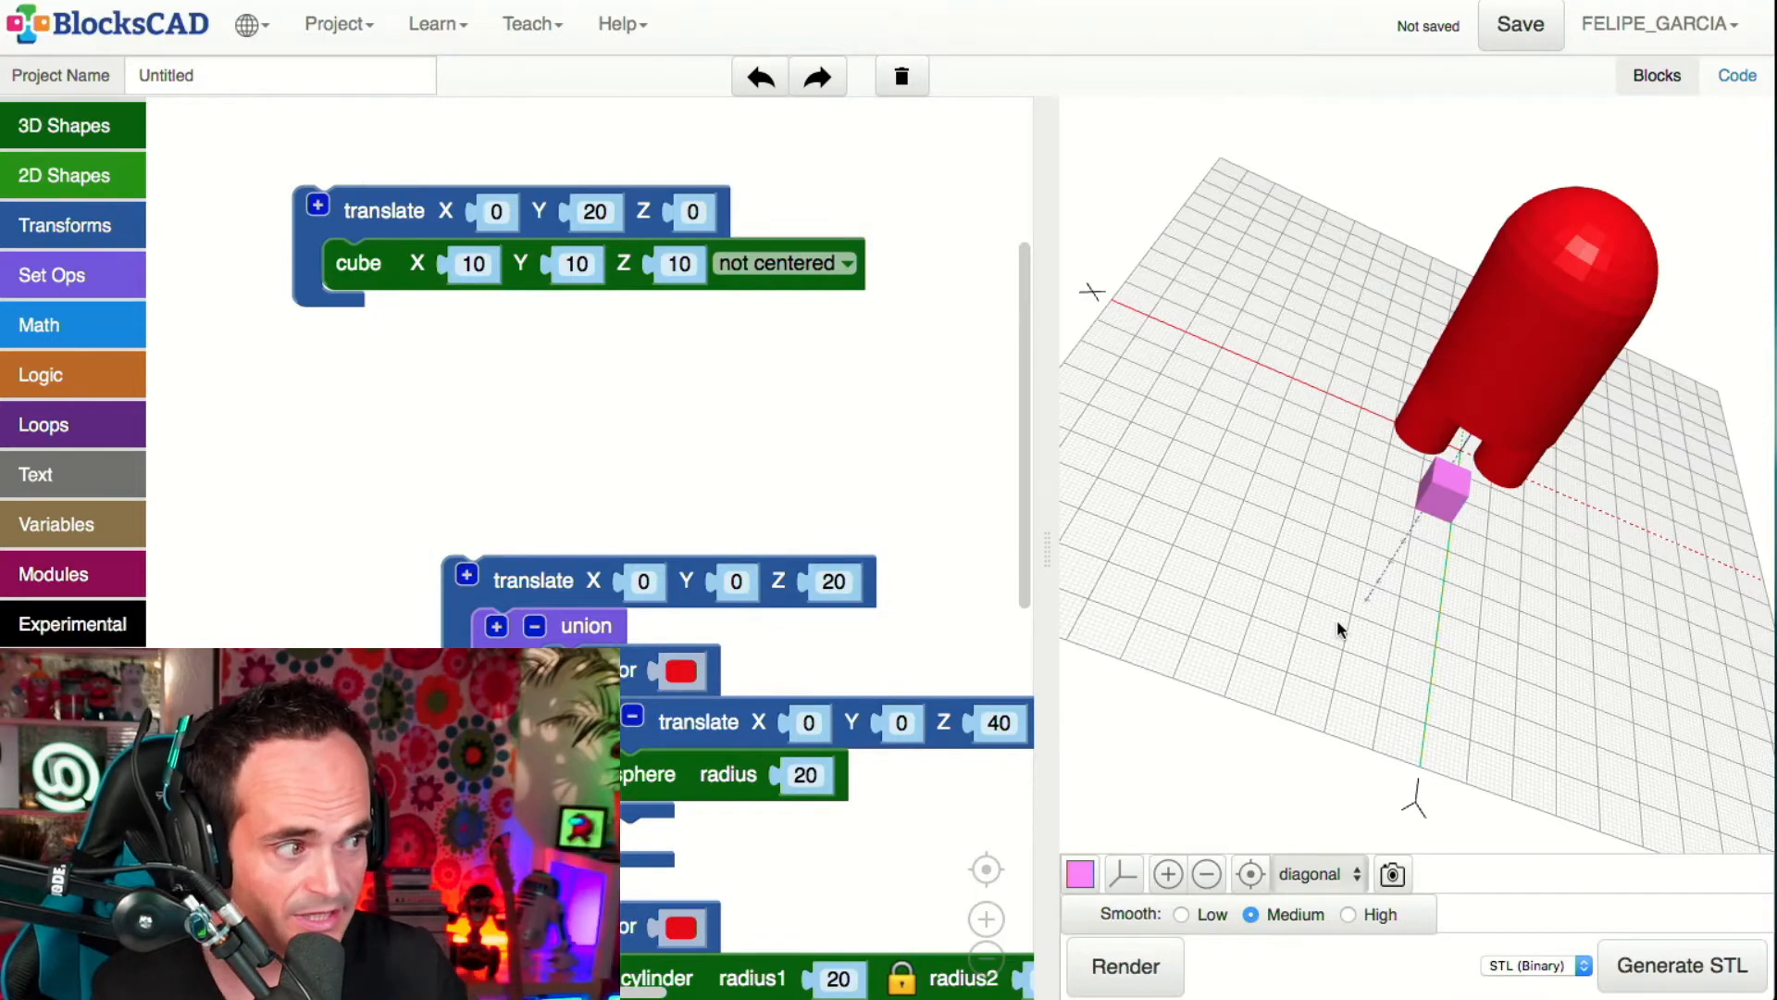
# - Set the cube's X and Z sizes to 20 and render the model
pyautogui.moveTo(1507, 624); pyautogui.dragTo(1315, 331)
pyautogui.click(1261, 854)
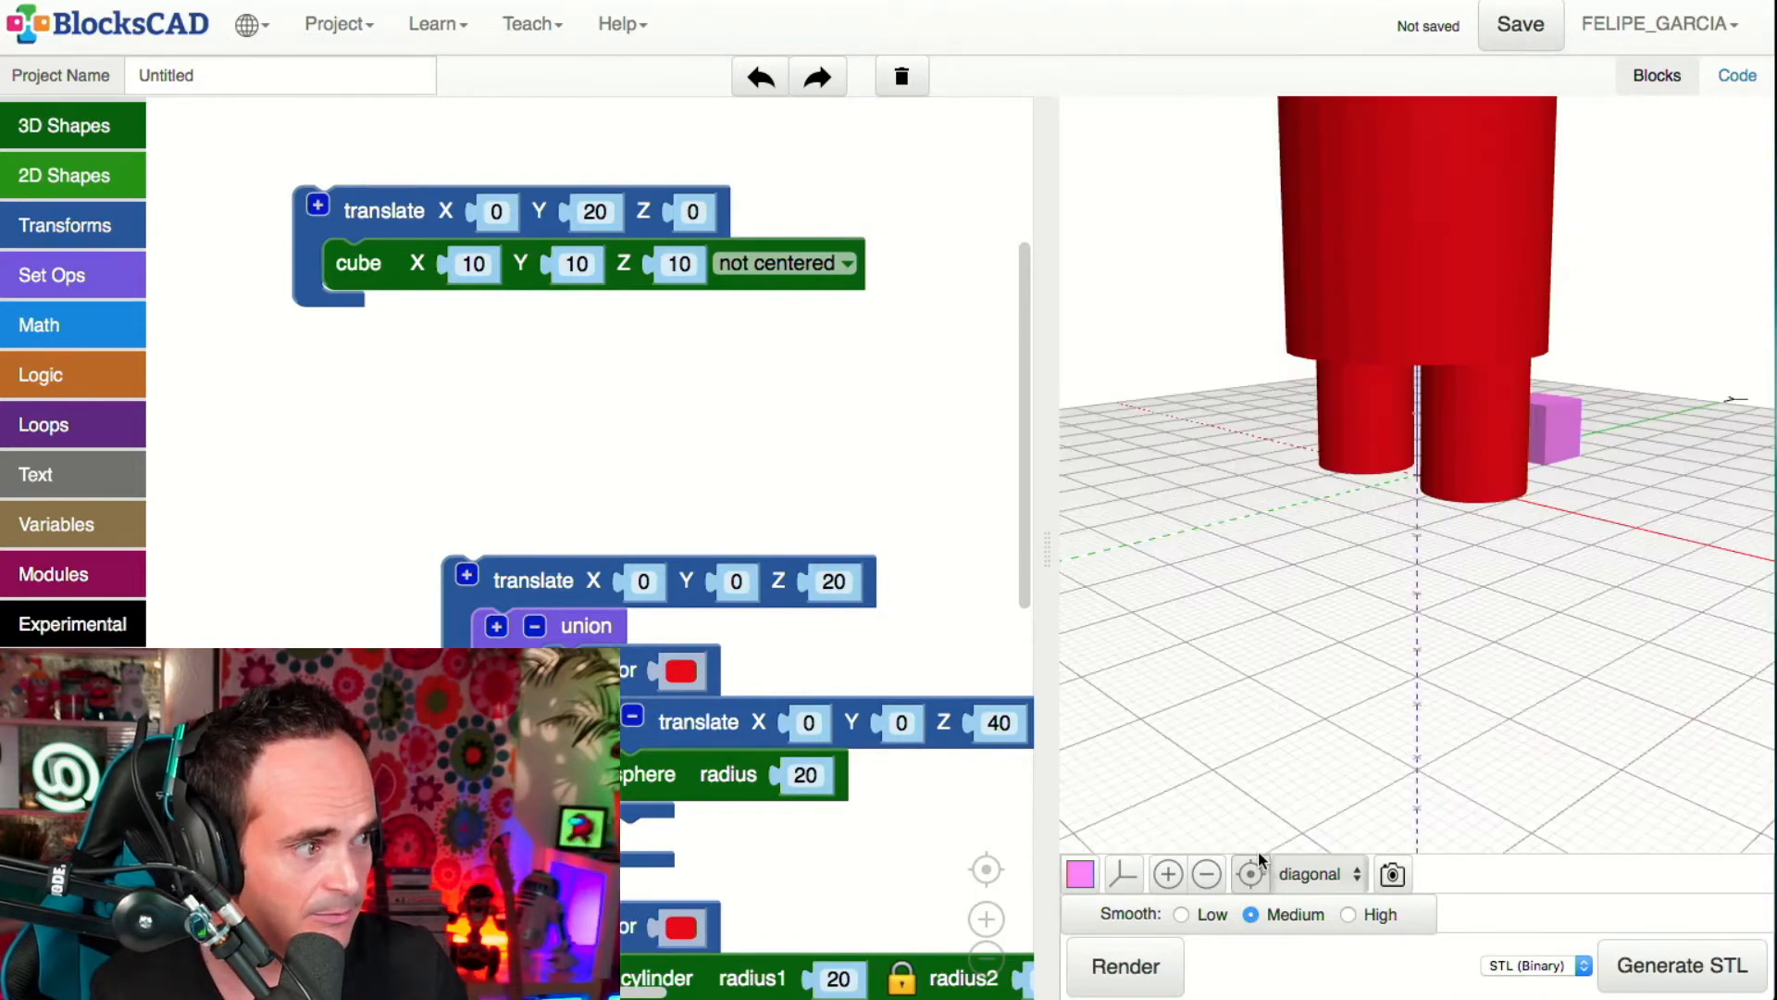
pyautogui.moveTo(1468, 642)
pyautogui.mouseDown()
pyautogui.moveTo(1241, 543)
pyautogui.moveTo(1592, 626)
pyautogui.moveTo(1253, 722)
pyautogui.moveTo(1460, 676)
pyautogui.mouseUp()
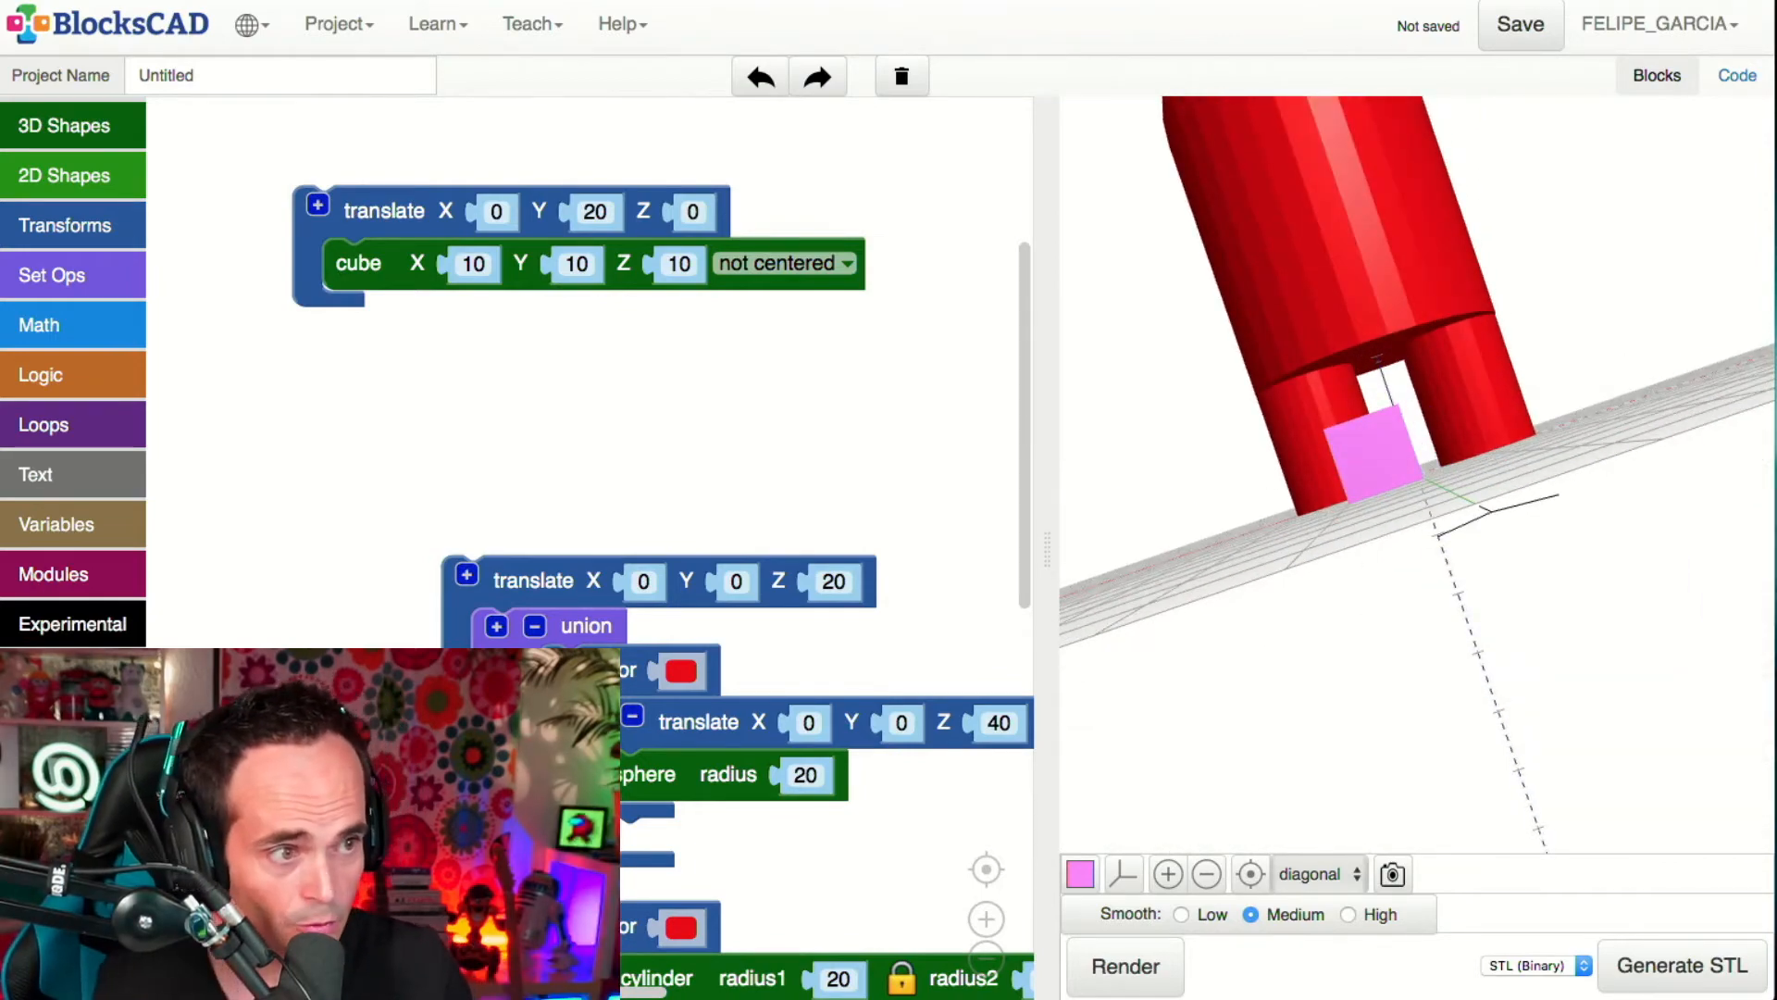
pyautogui.click(495, 260)
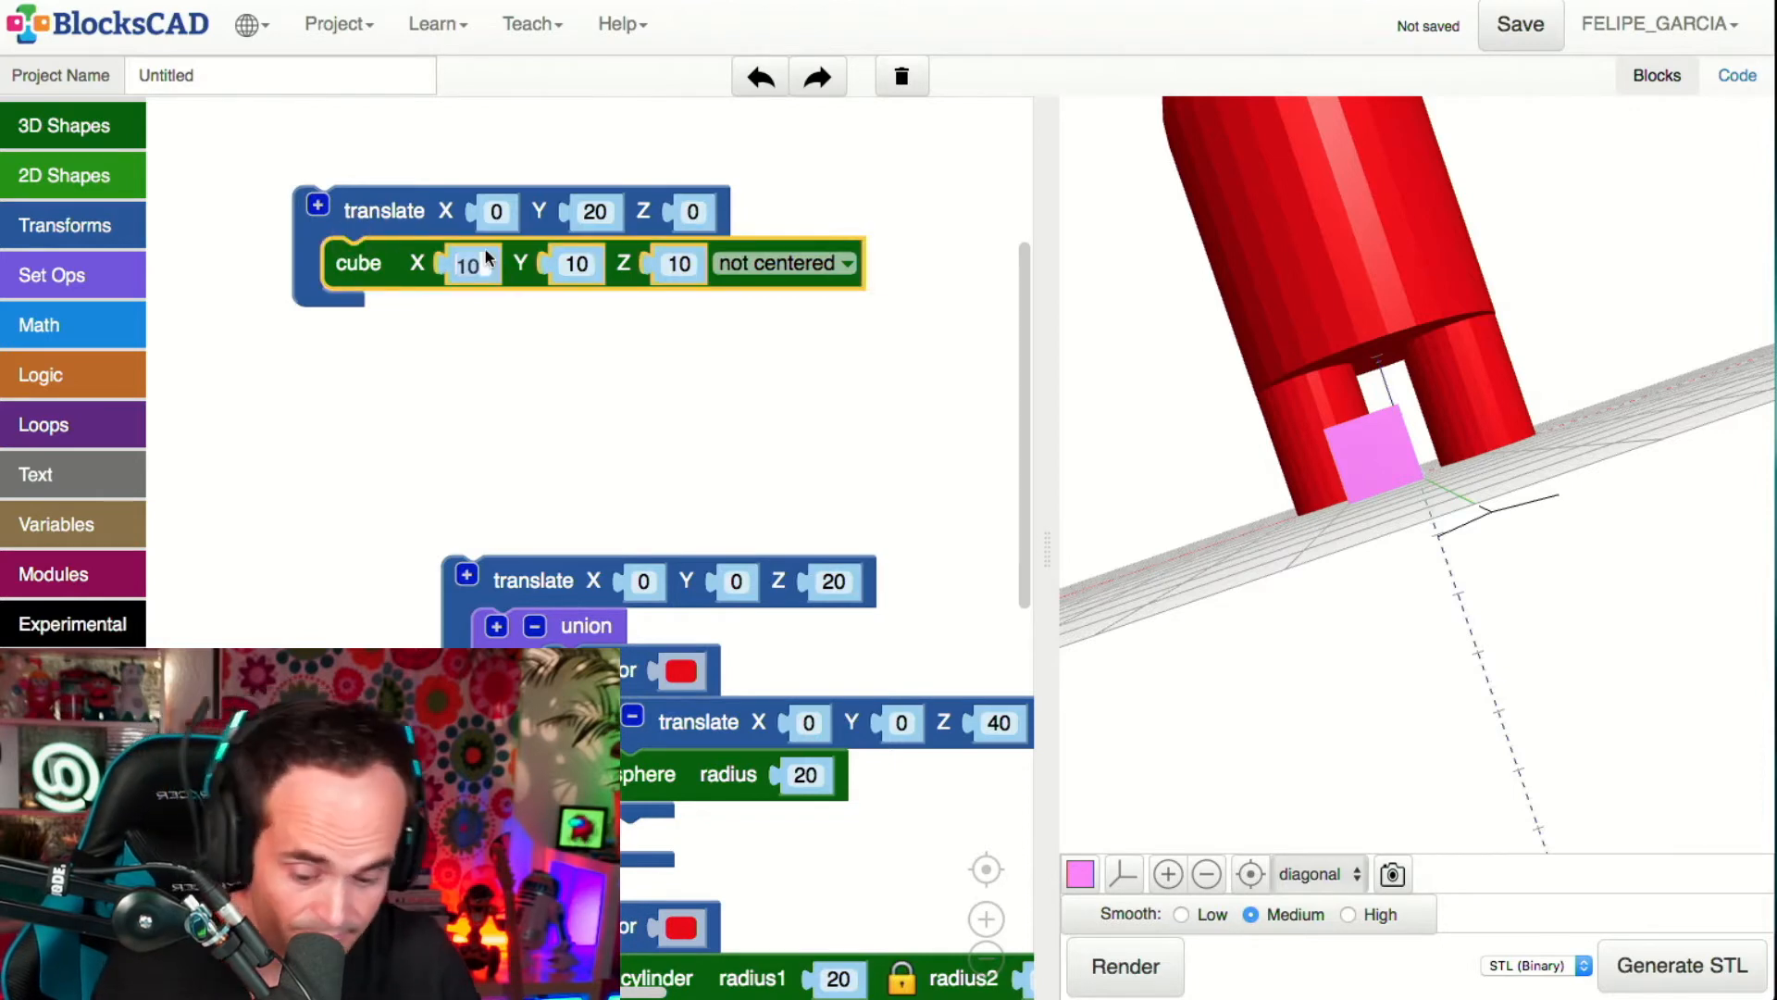
pyautogui.write('2')
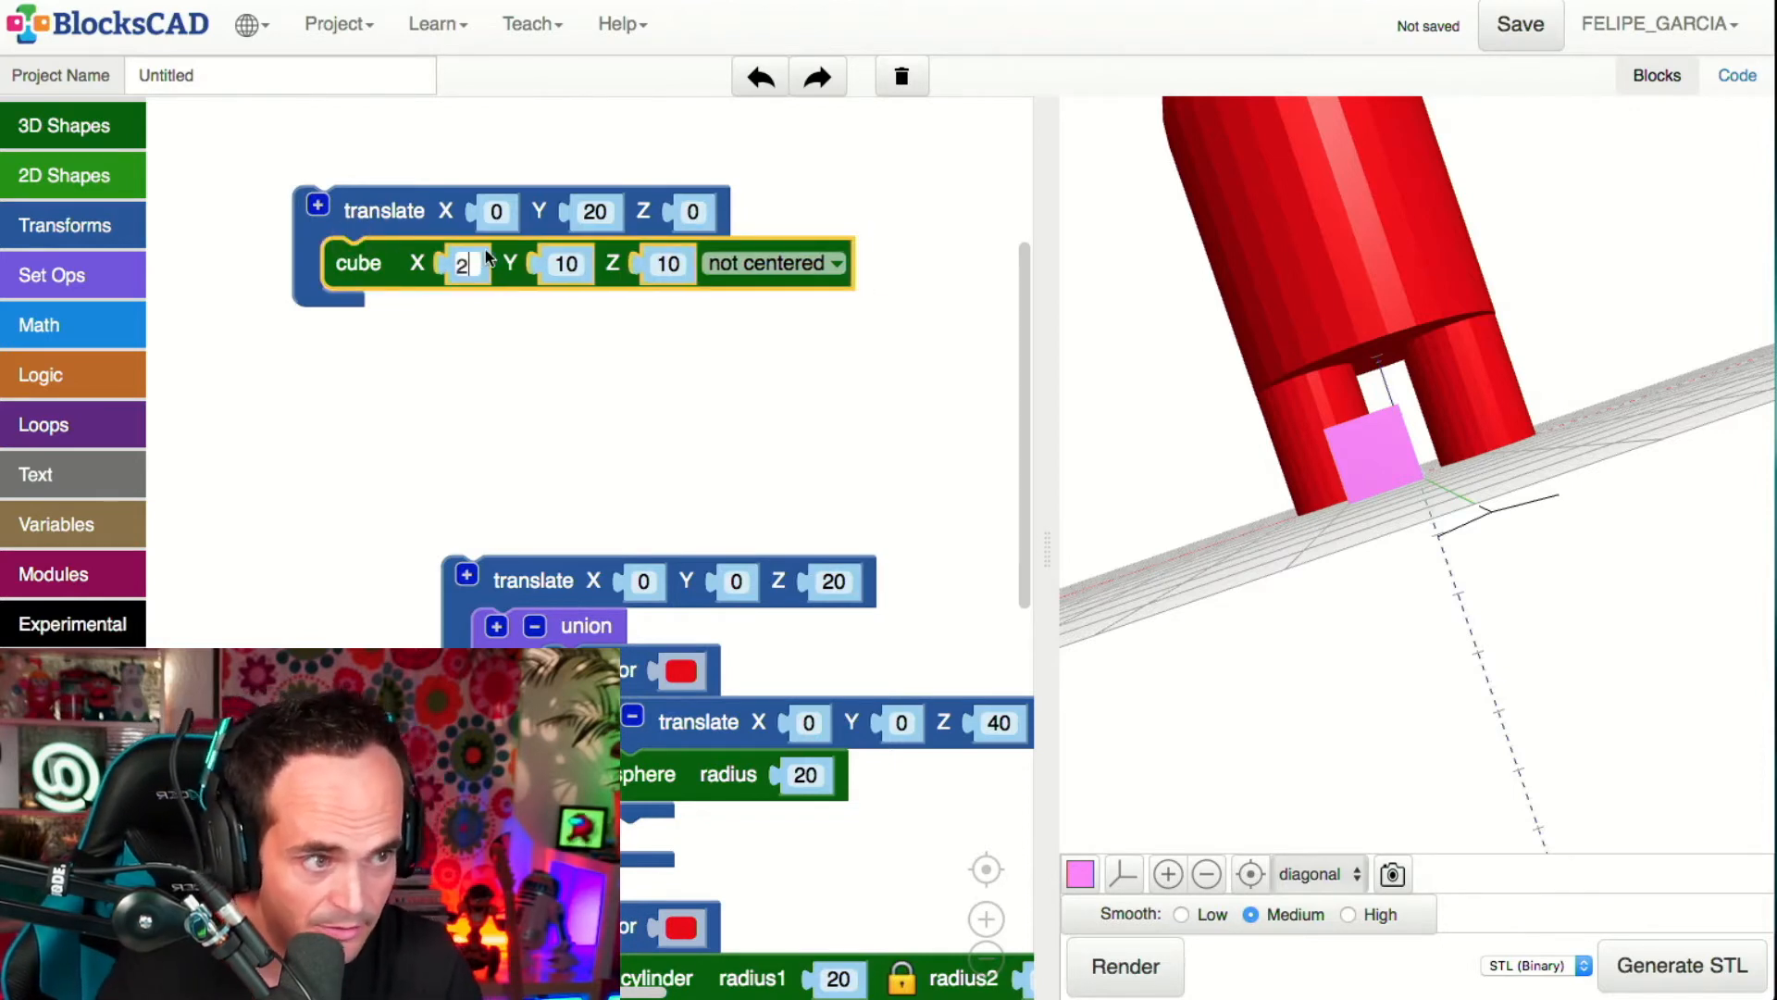
pyautogui.write('0')
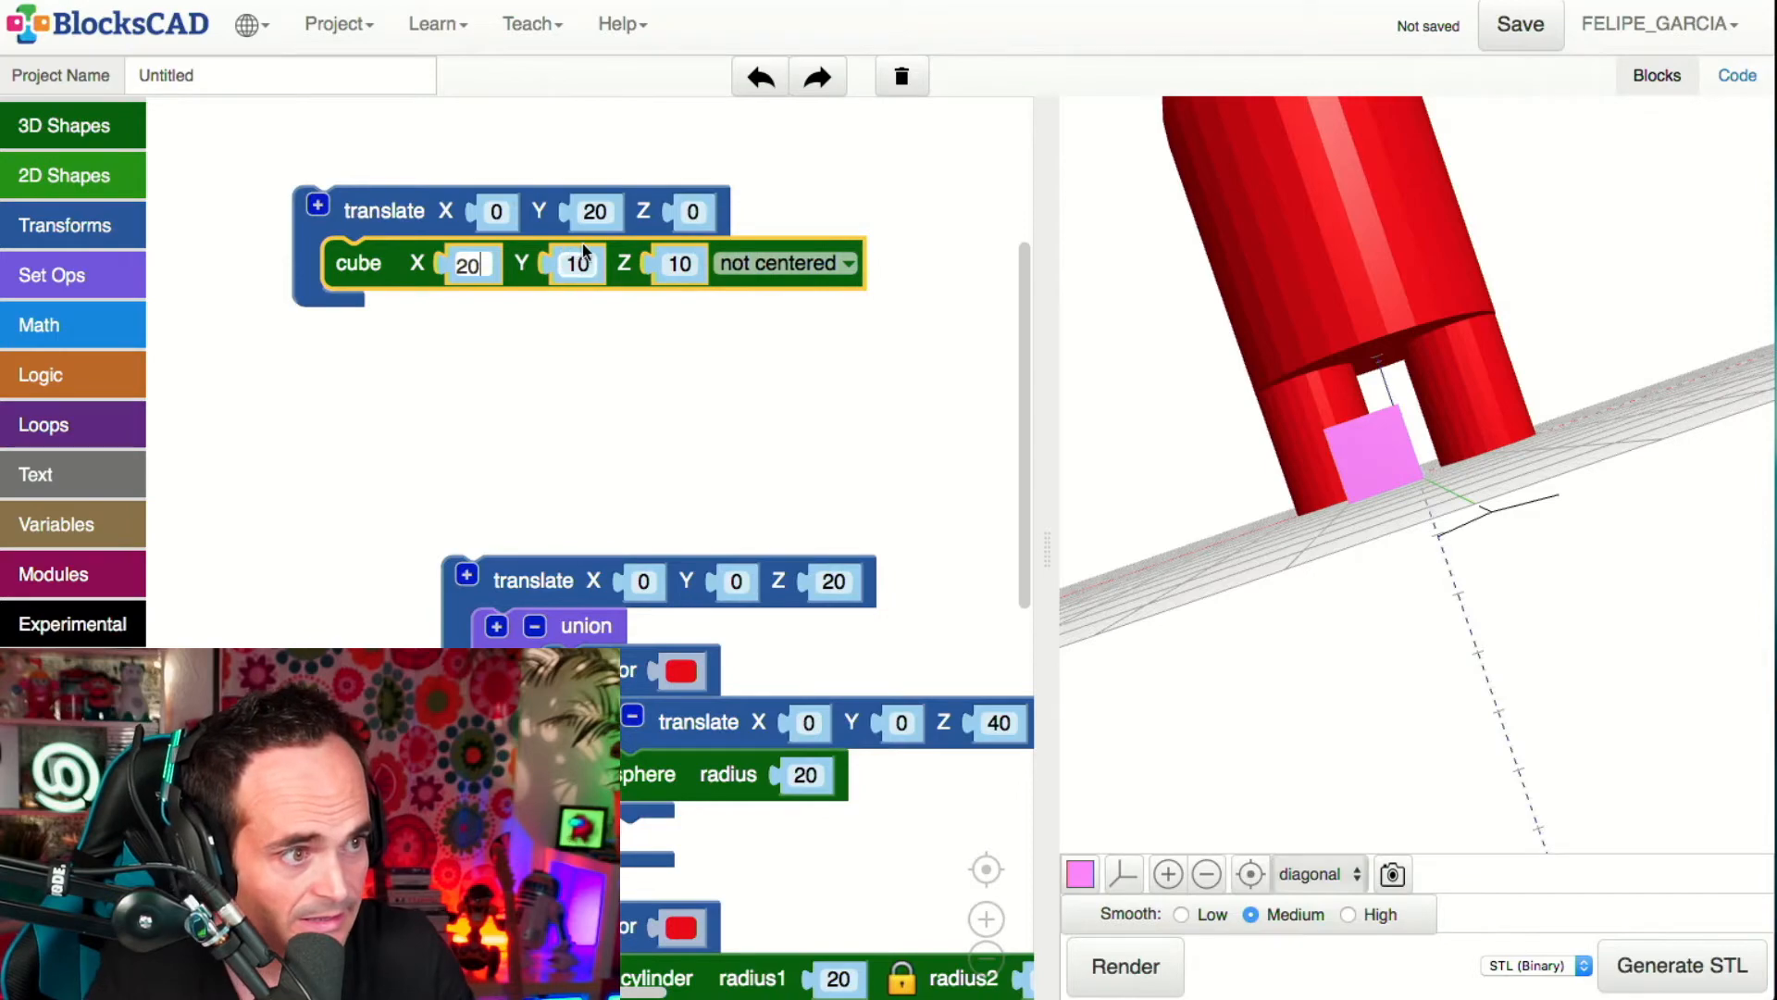
pyautogui.moveTo(1451, 496); pyautogui.dragTo(1507, 459)
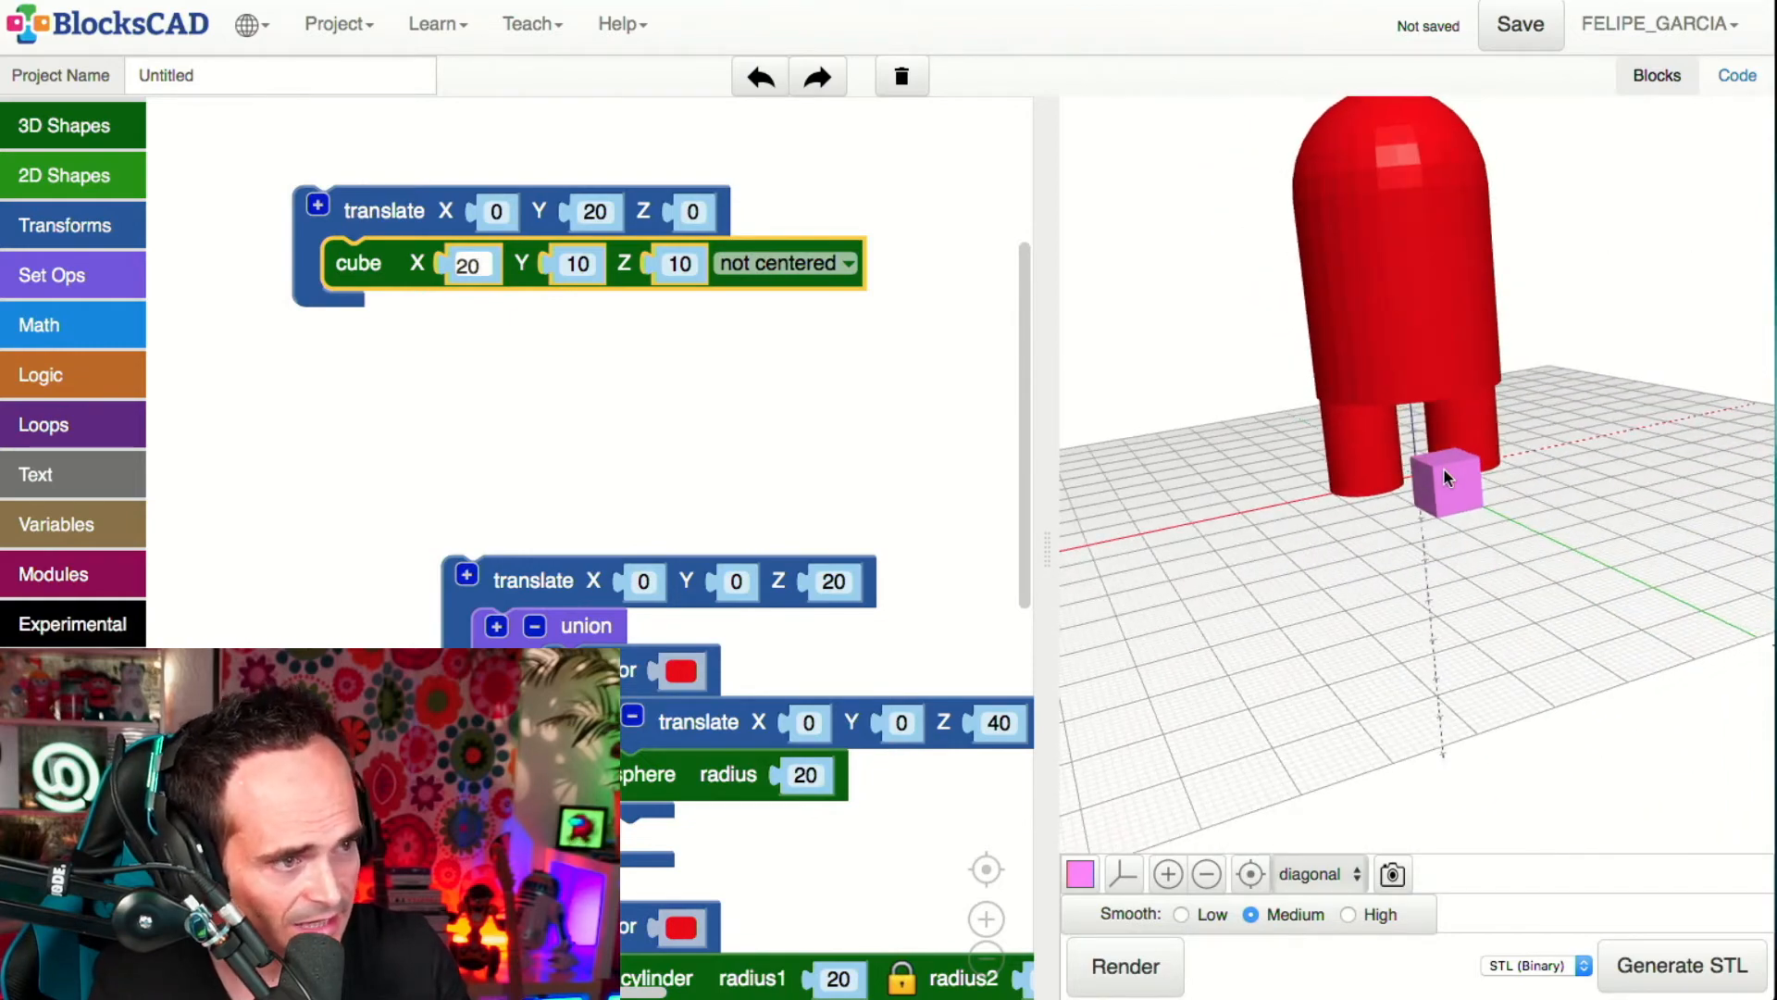
pyautogui.moveTo(1490, 566); pyautogui.dragTo(1401, 587)
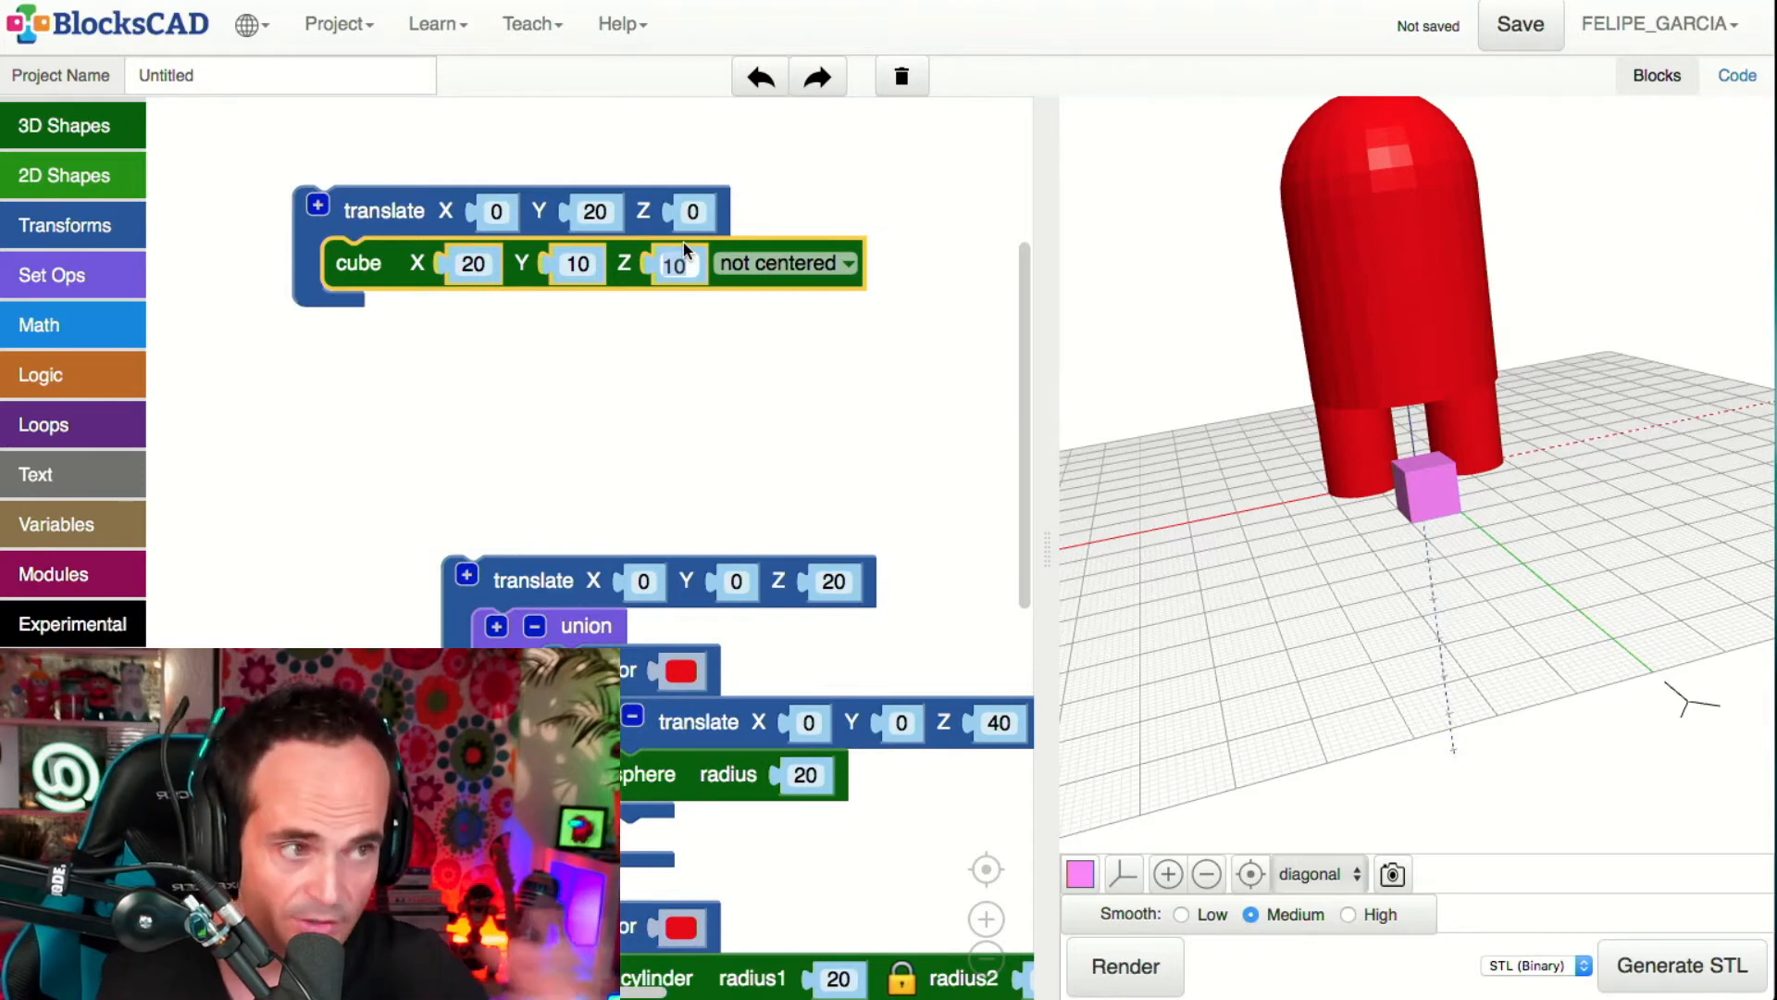
pyautogui.write('20')
pyautogui.click(1123, 942)
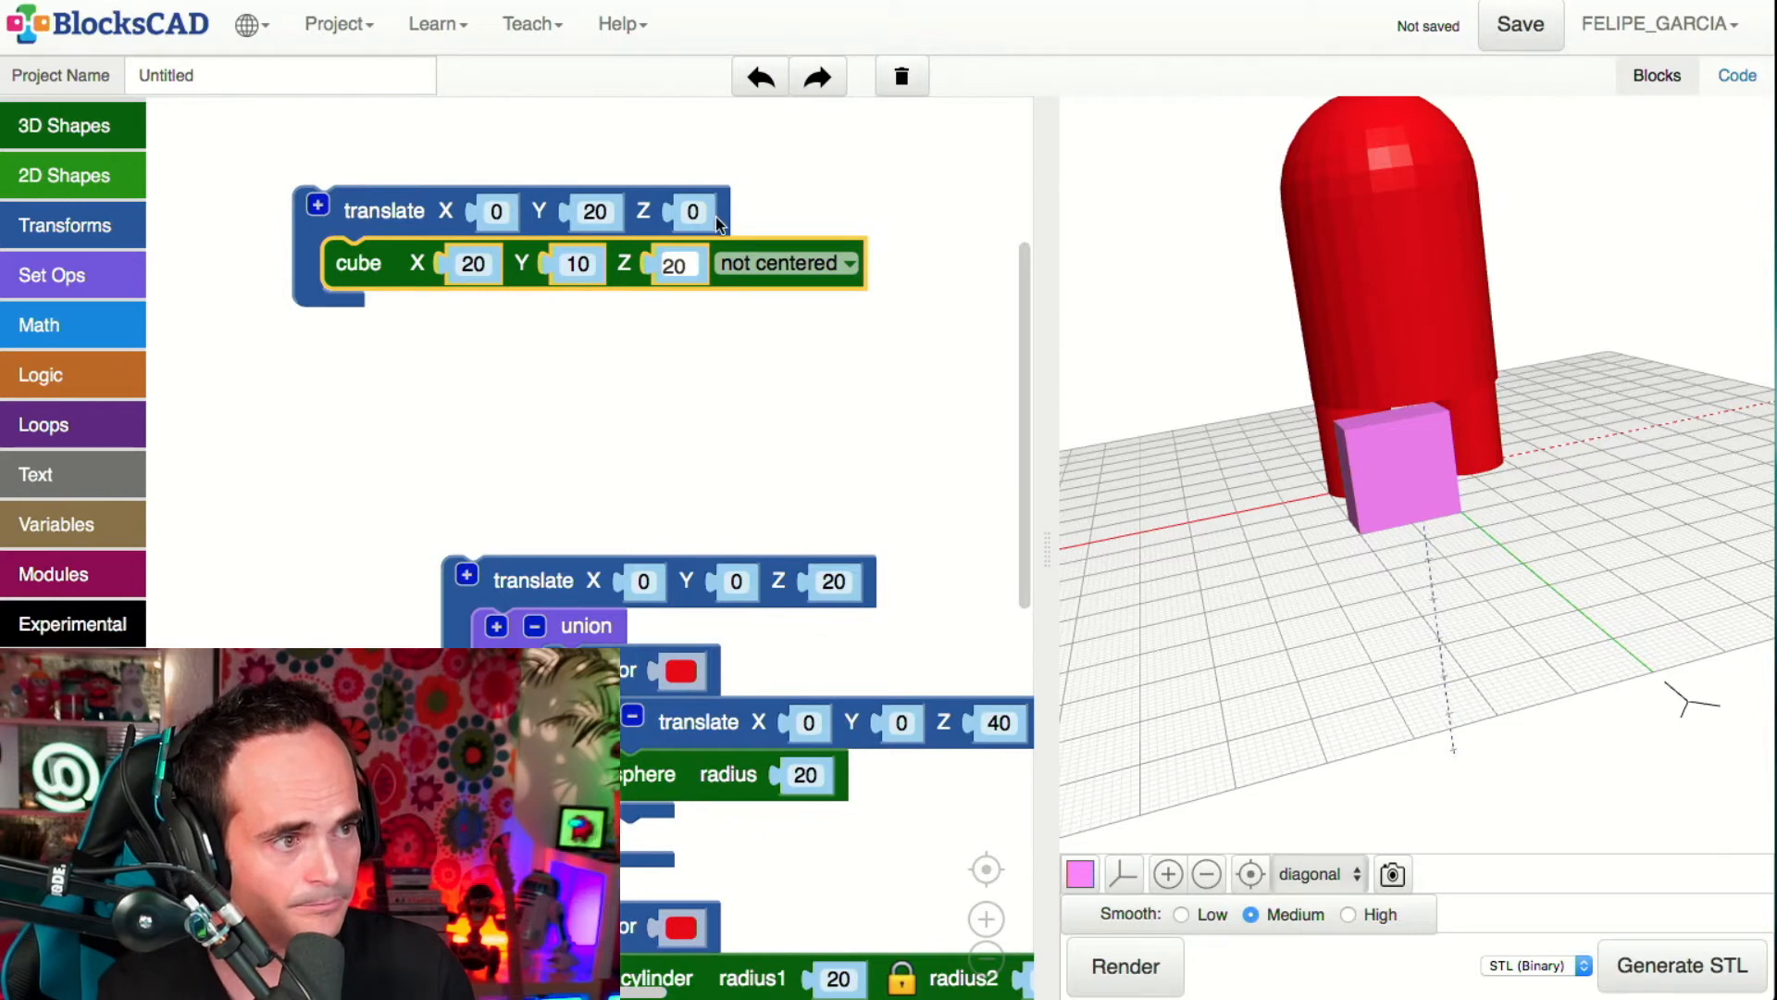
# - Set the Z translation of the cube to 30 and render the model
pyautogui.click(694, 207)
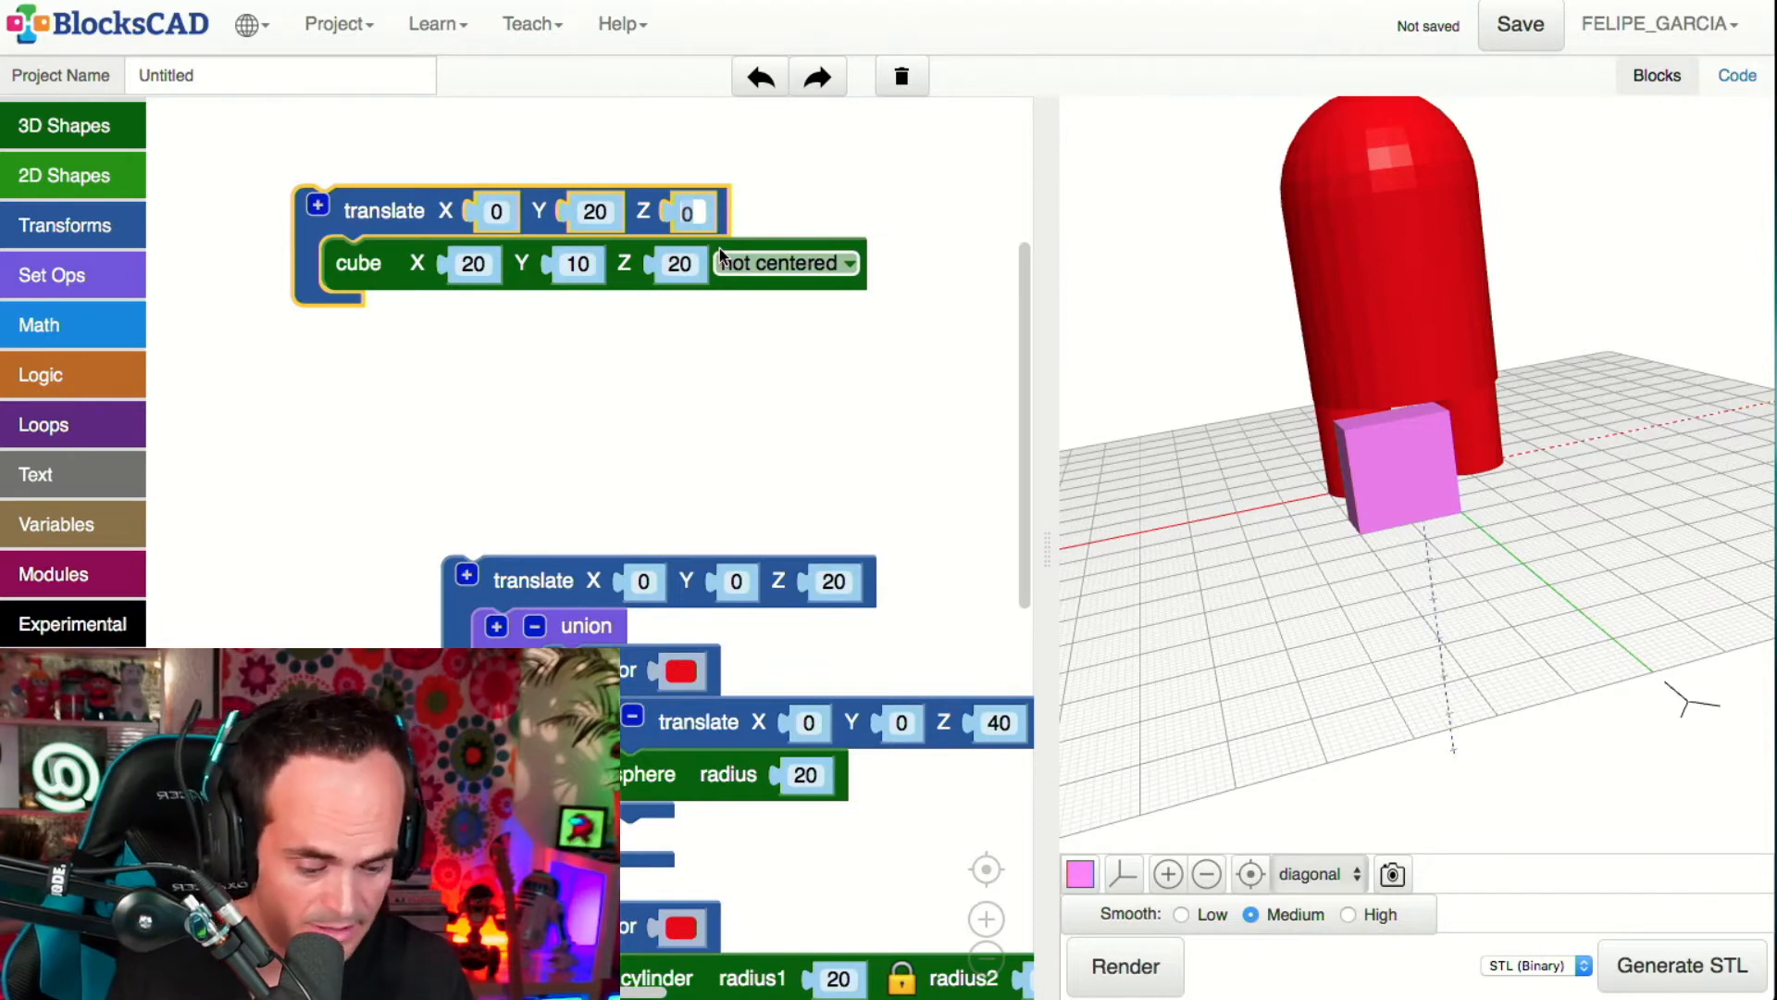
pyautogui.write('30')
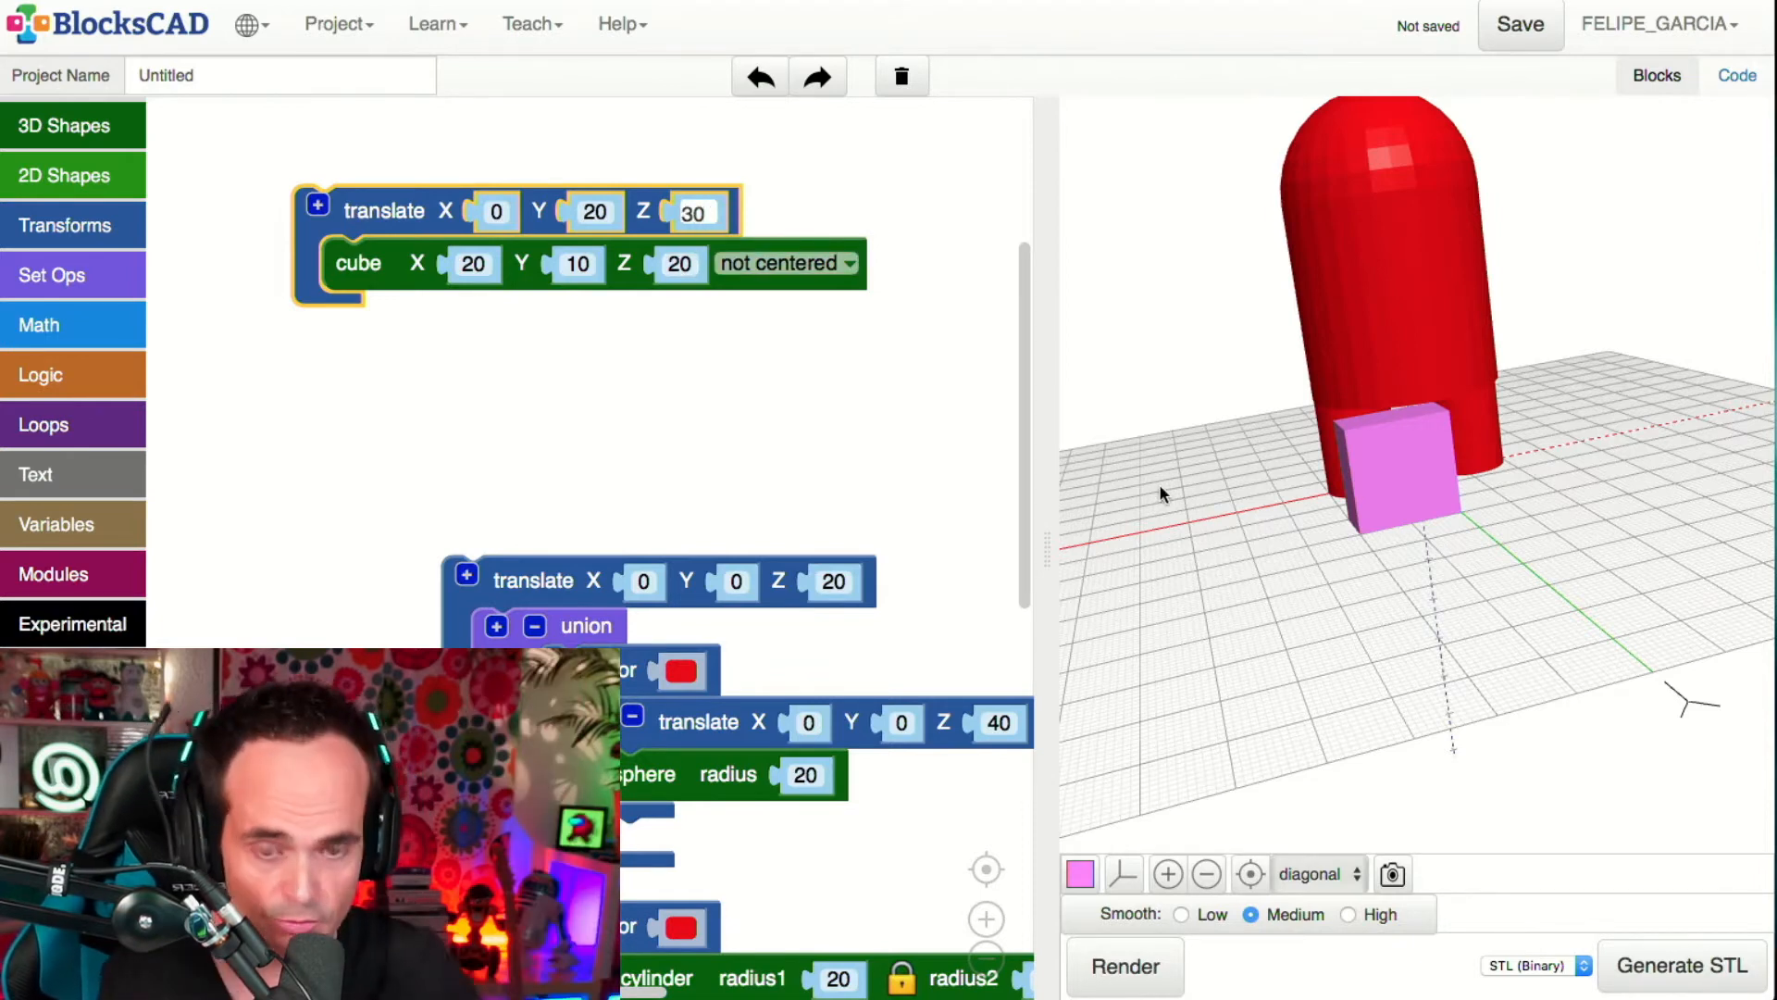
pyautogui.click(1104, 956)
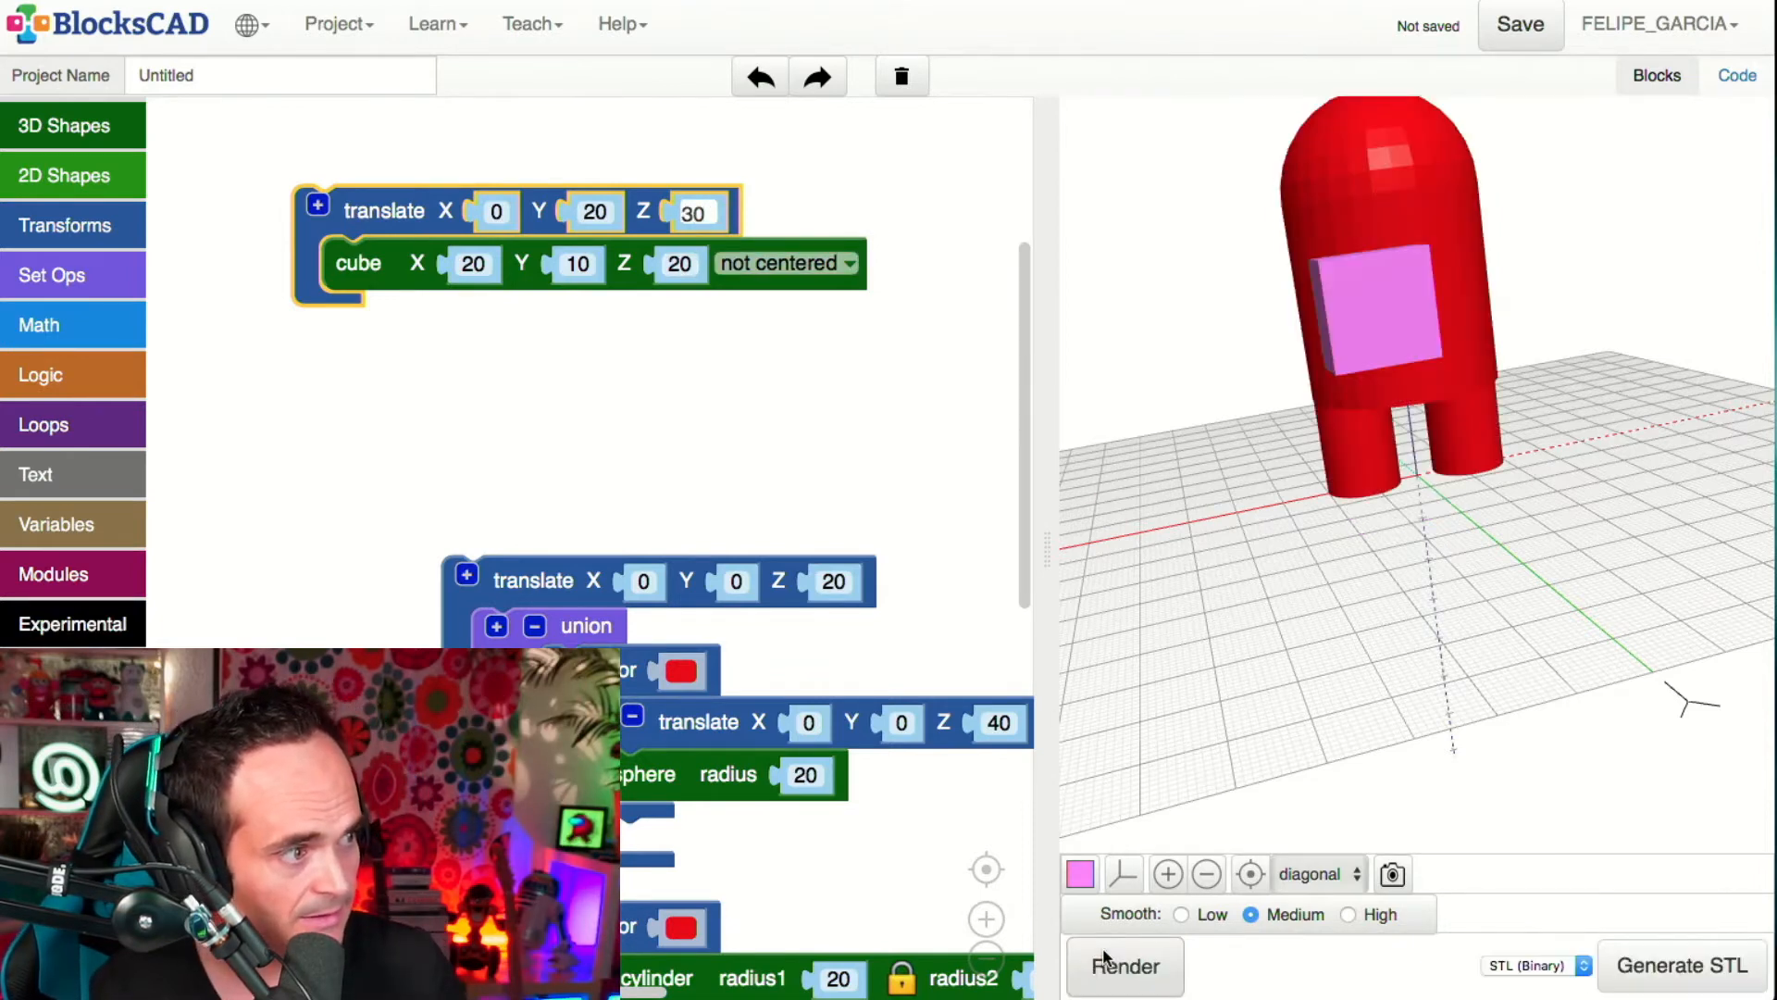
# - Set the X translation of the cube to 10 and render the model
pyautogui.moveTo(1242, 583); pyautogui.dragTo(1310, 652)
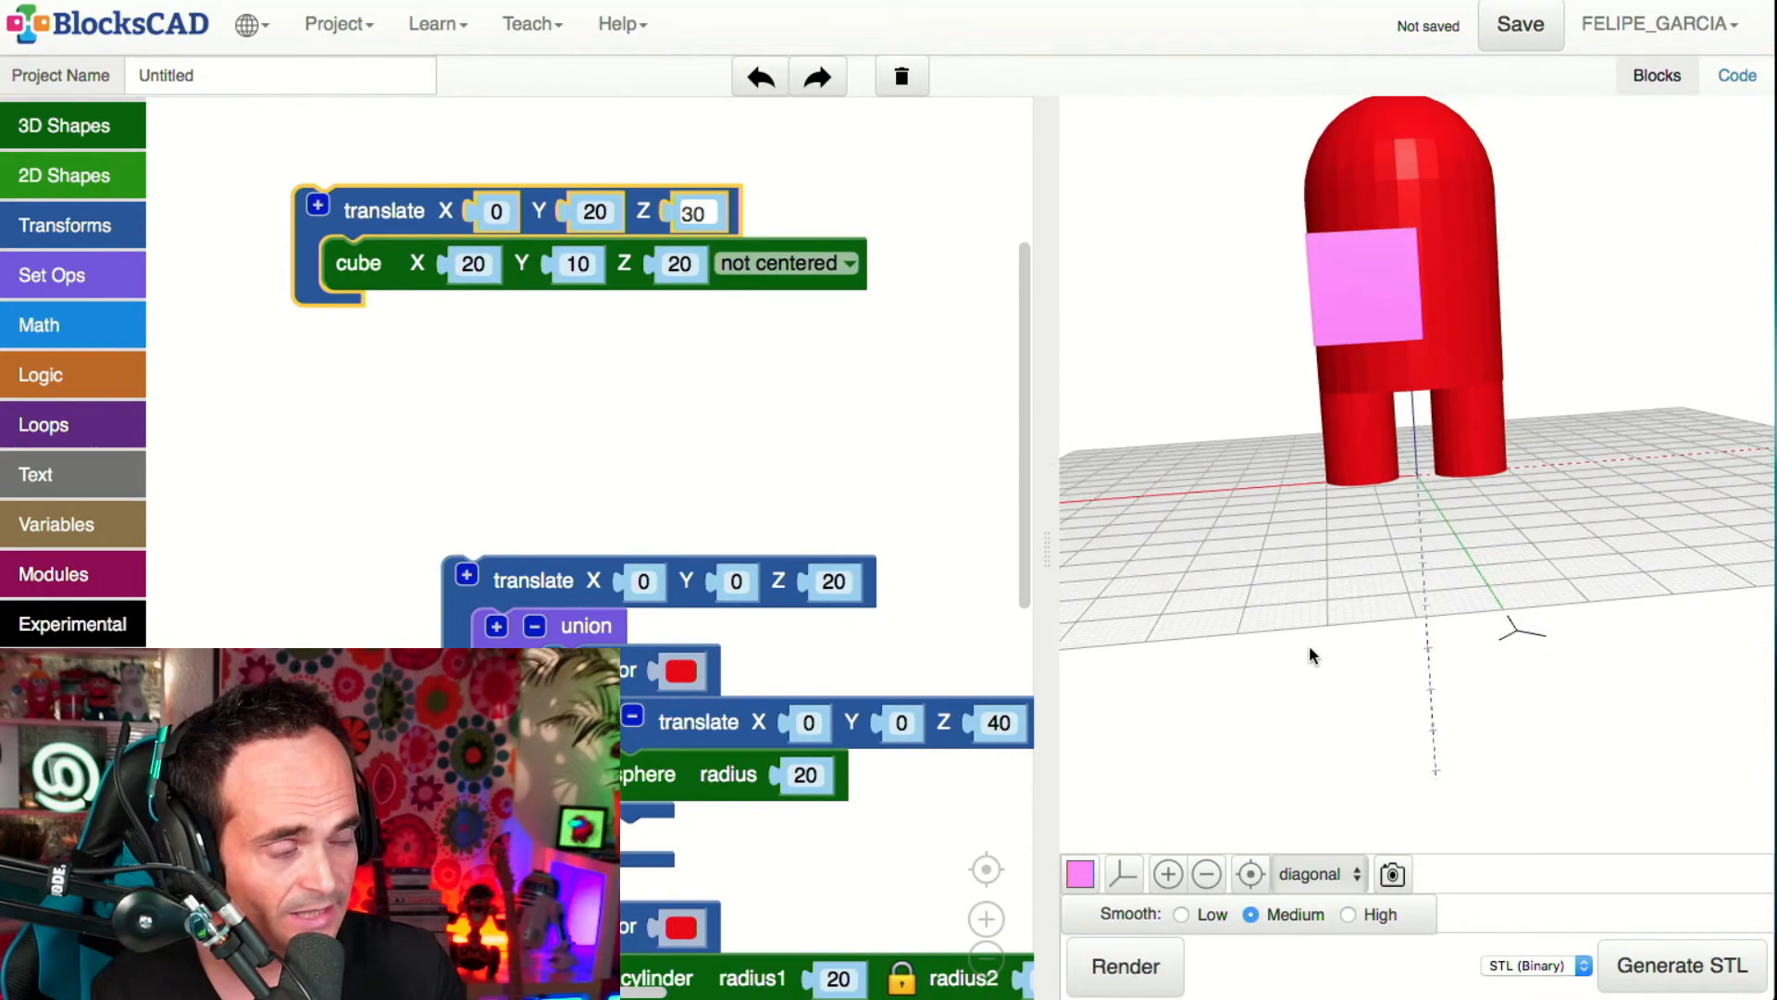
pyautogui.moveTo(1606, 537); pyautogui.dragTo(1551, 638)
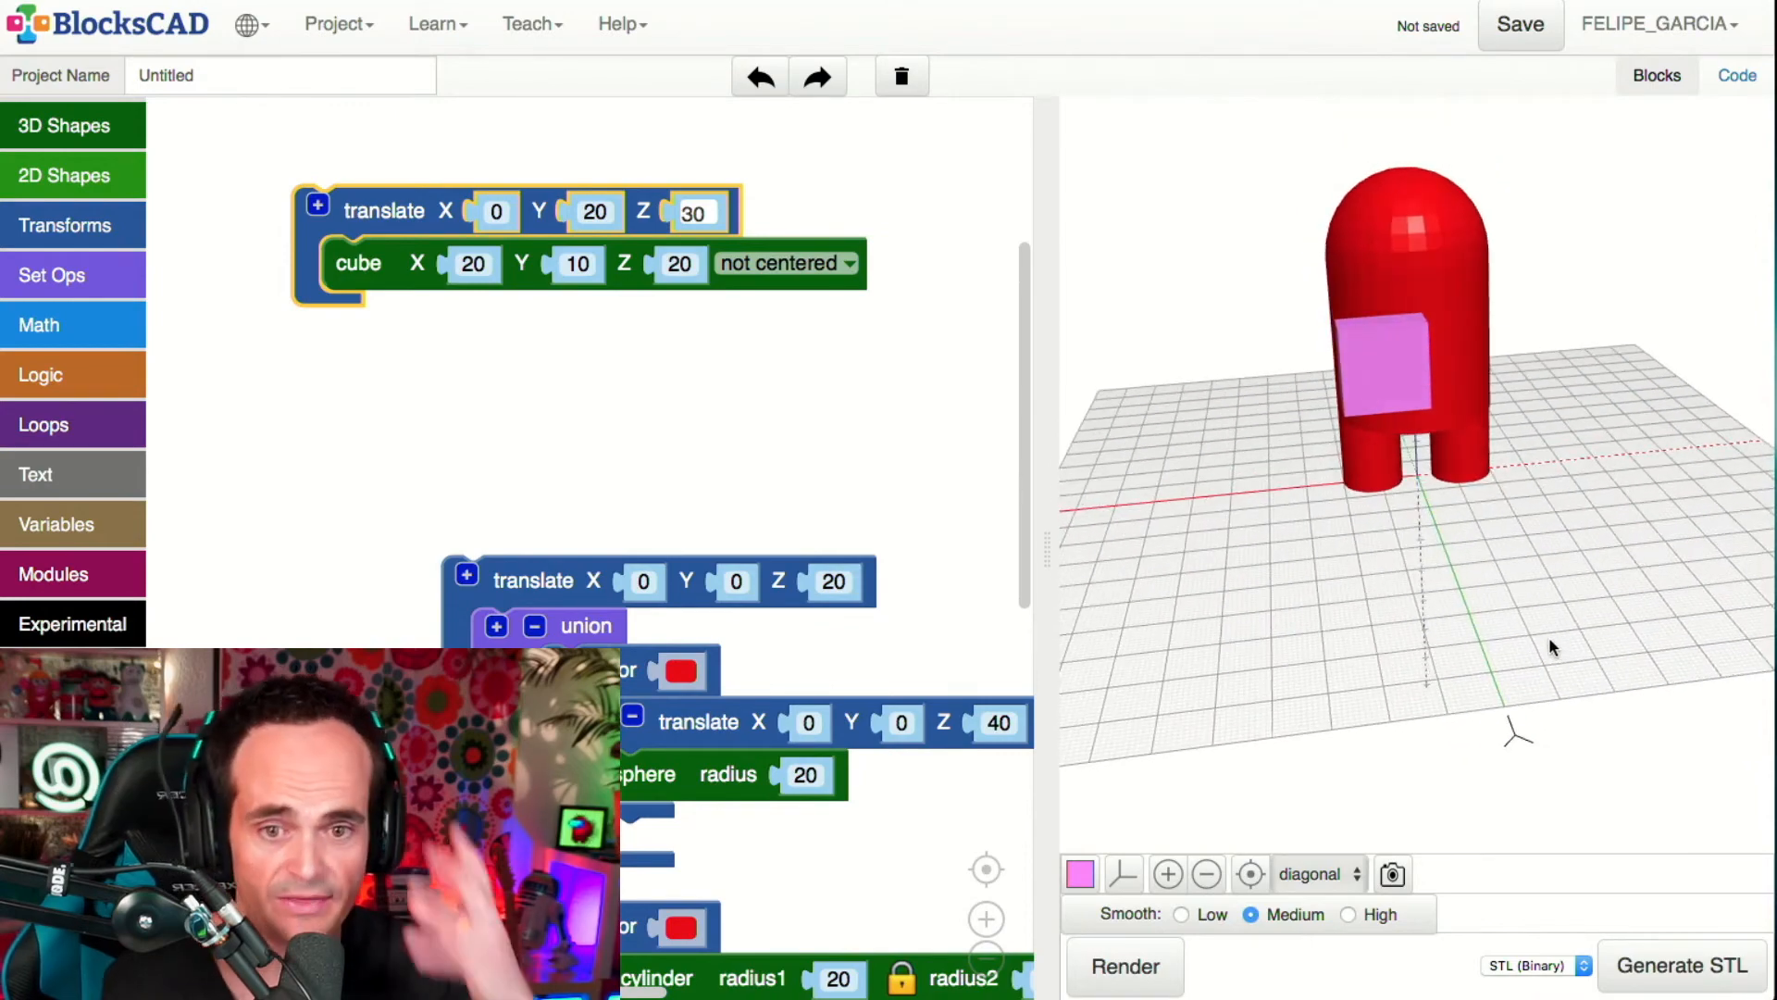
pyautogui.moveTo(1510, 528); pyautogui.dragTo(1529, 613)
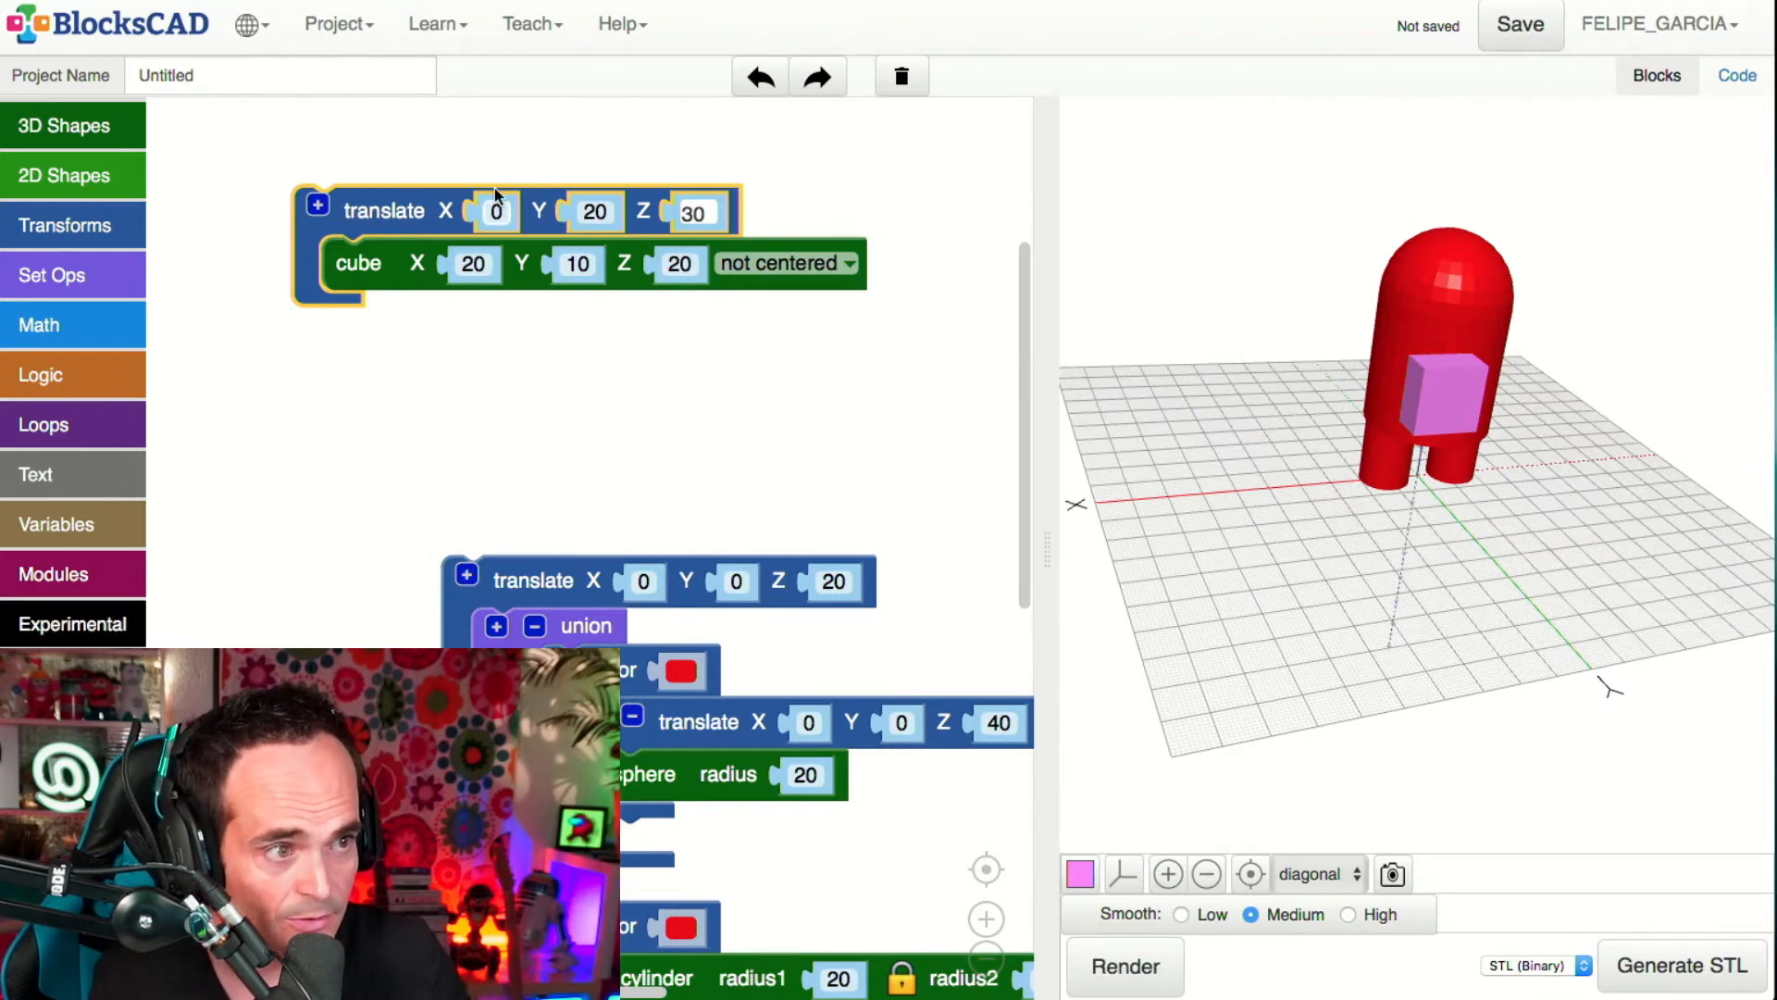
pyautogui.write('1')
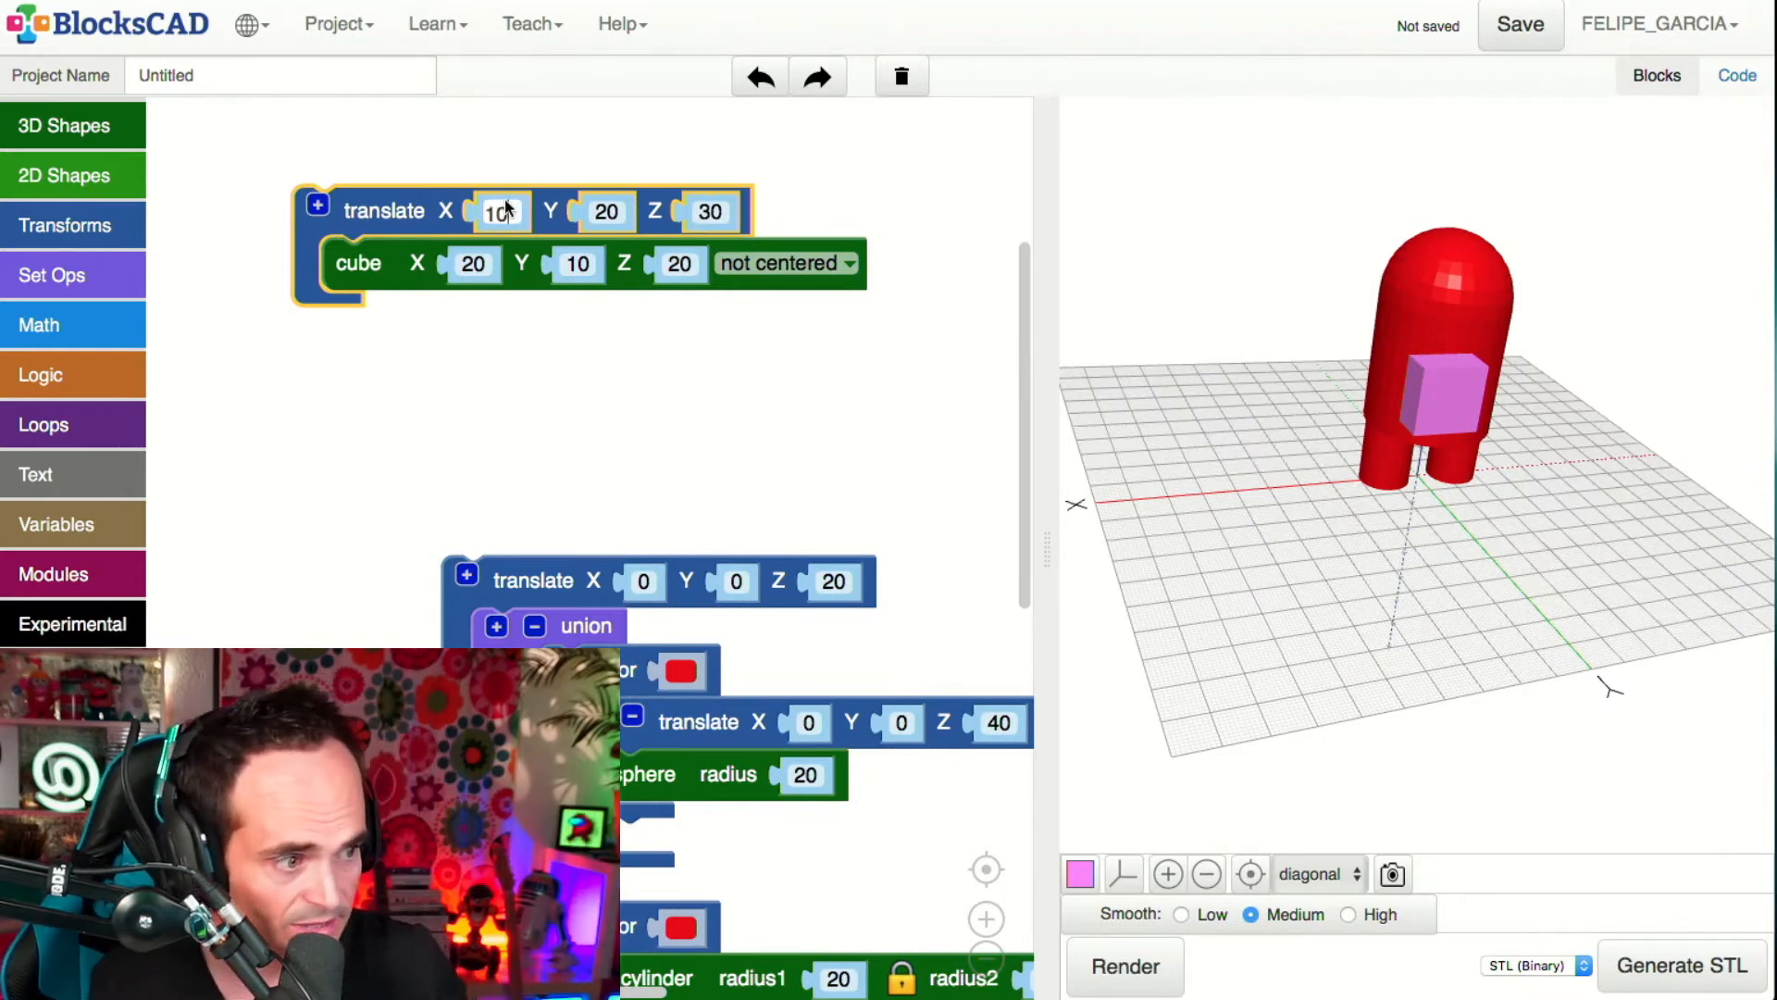
pyautogui.click(1111, 963)
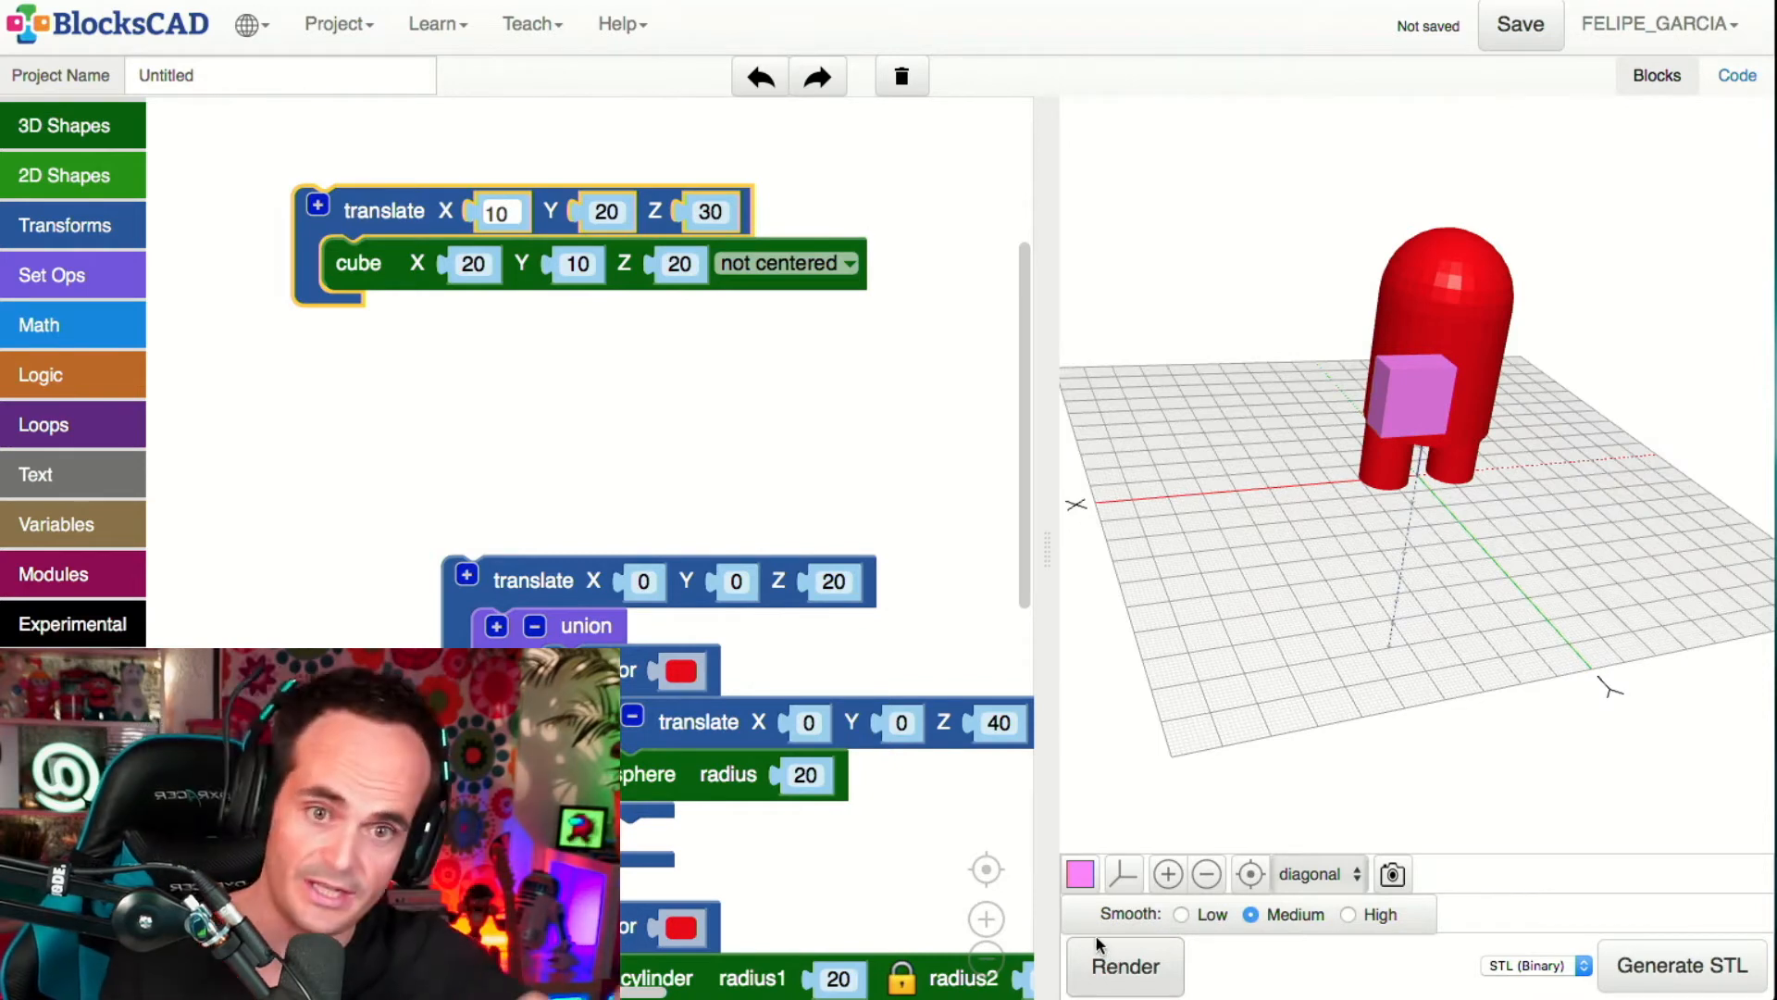
# - Set the X translation of the cube to -10, render the model and check the cube's placement from the front
pyautogui.click(519, 192)
pyautogui.write('-10')
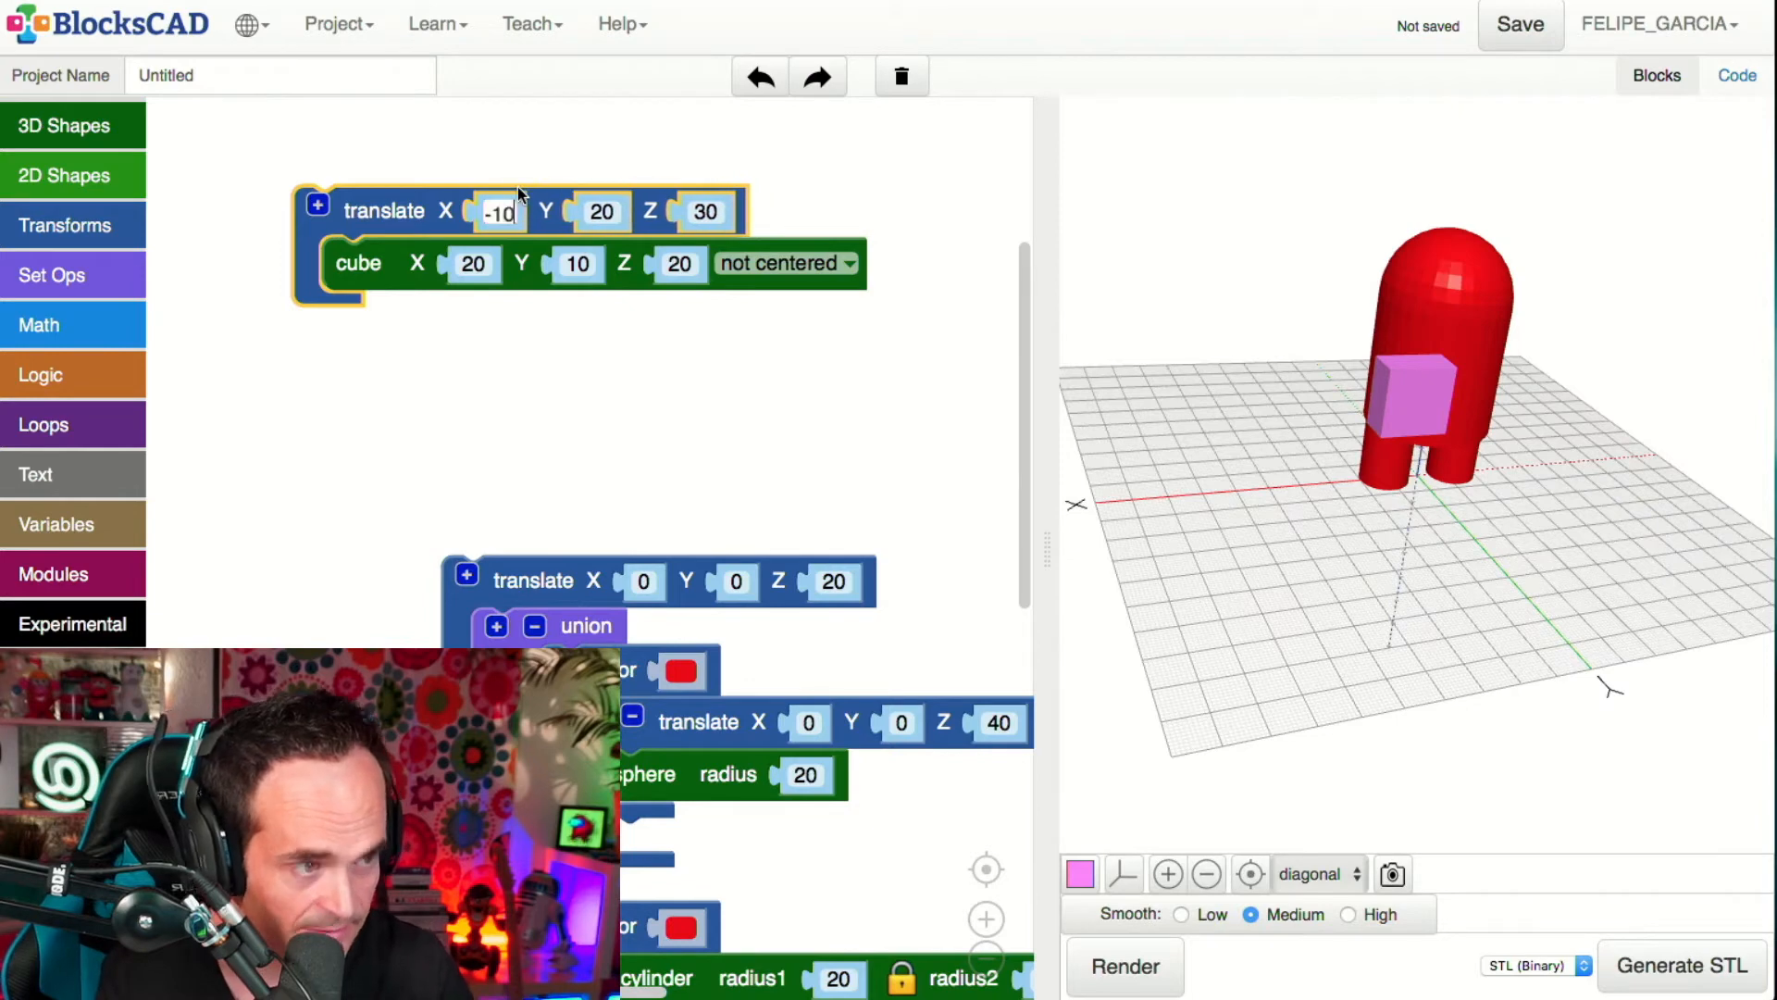
pyautogui.click(1111, 962)
pyautogui.moveTo(1342, 680); pyautogui.dragTo(1396, 542)
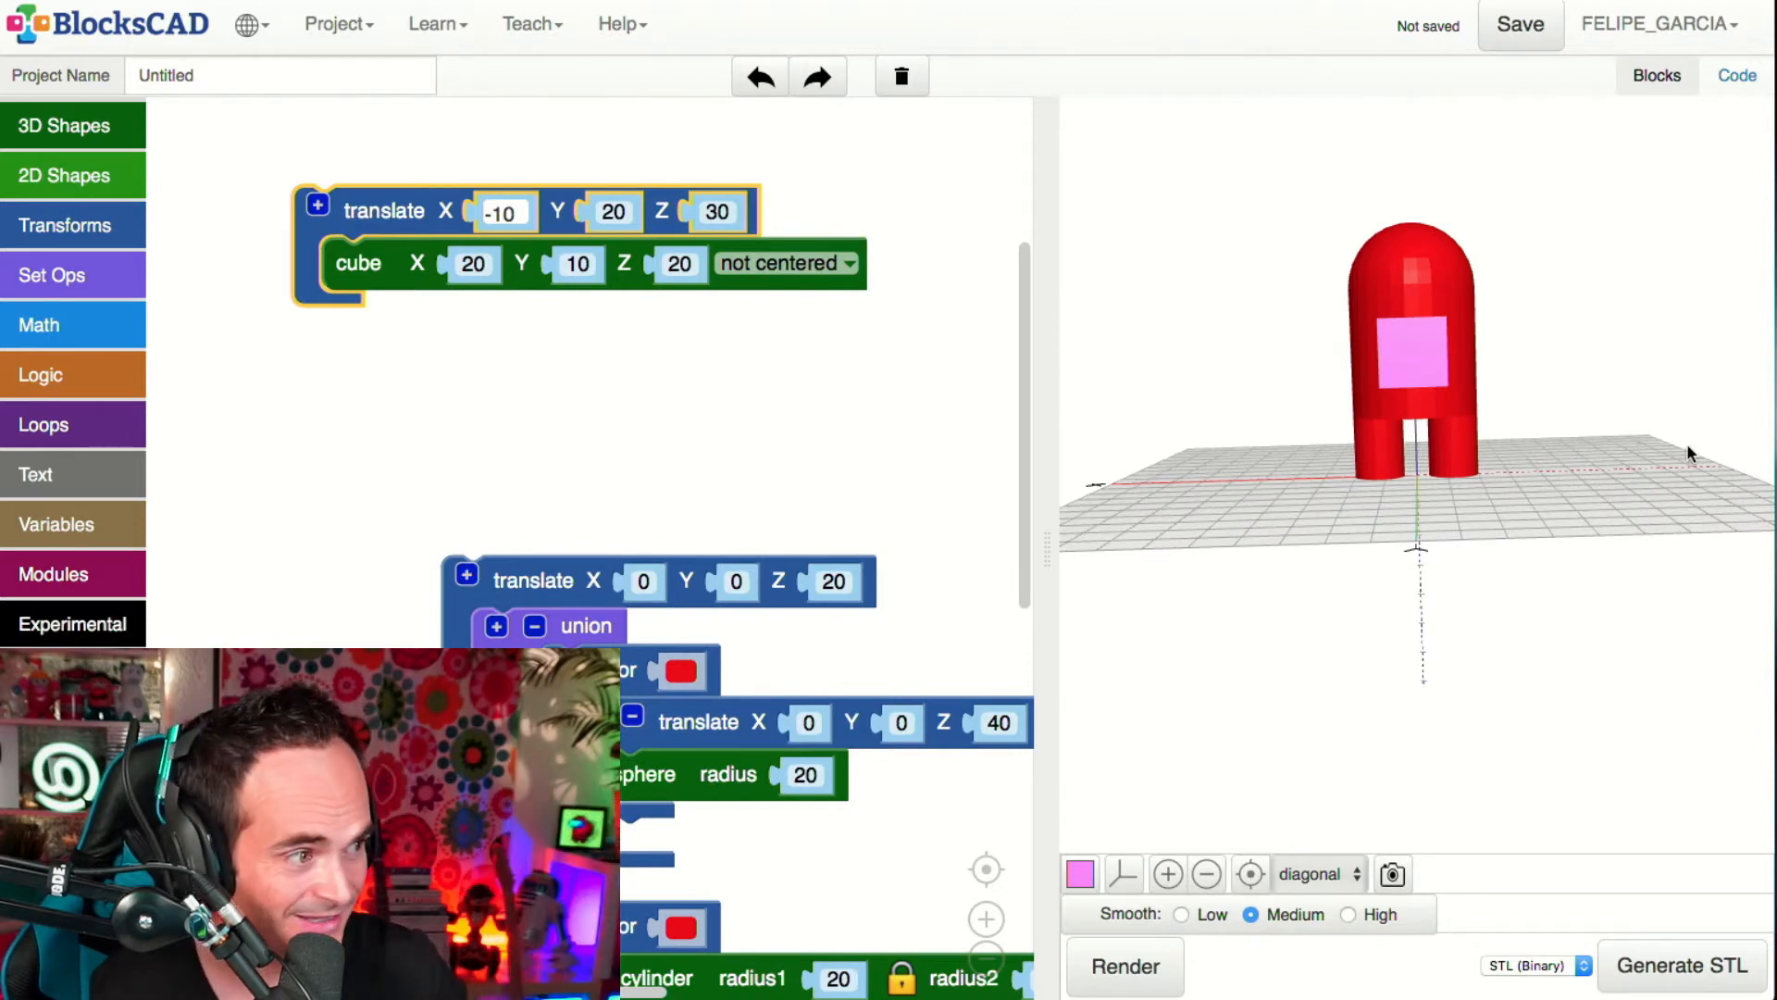
pyautogui.scroll(5, 1412, 528)
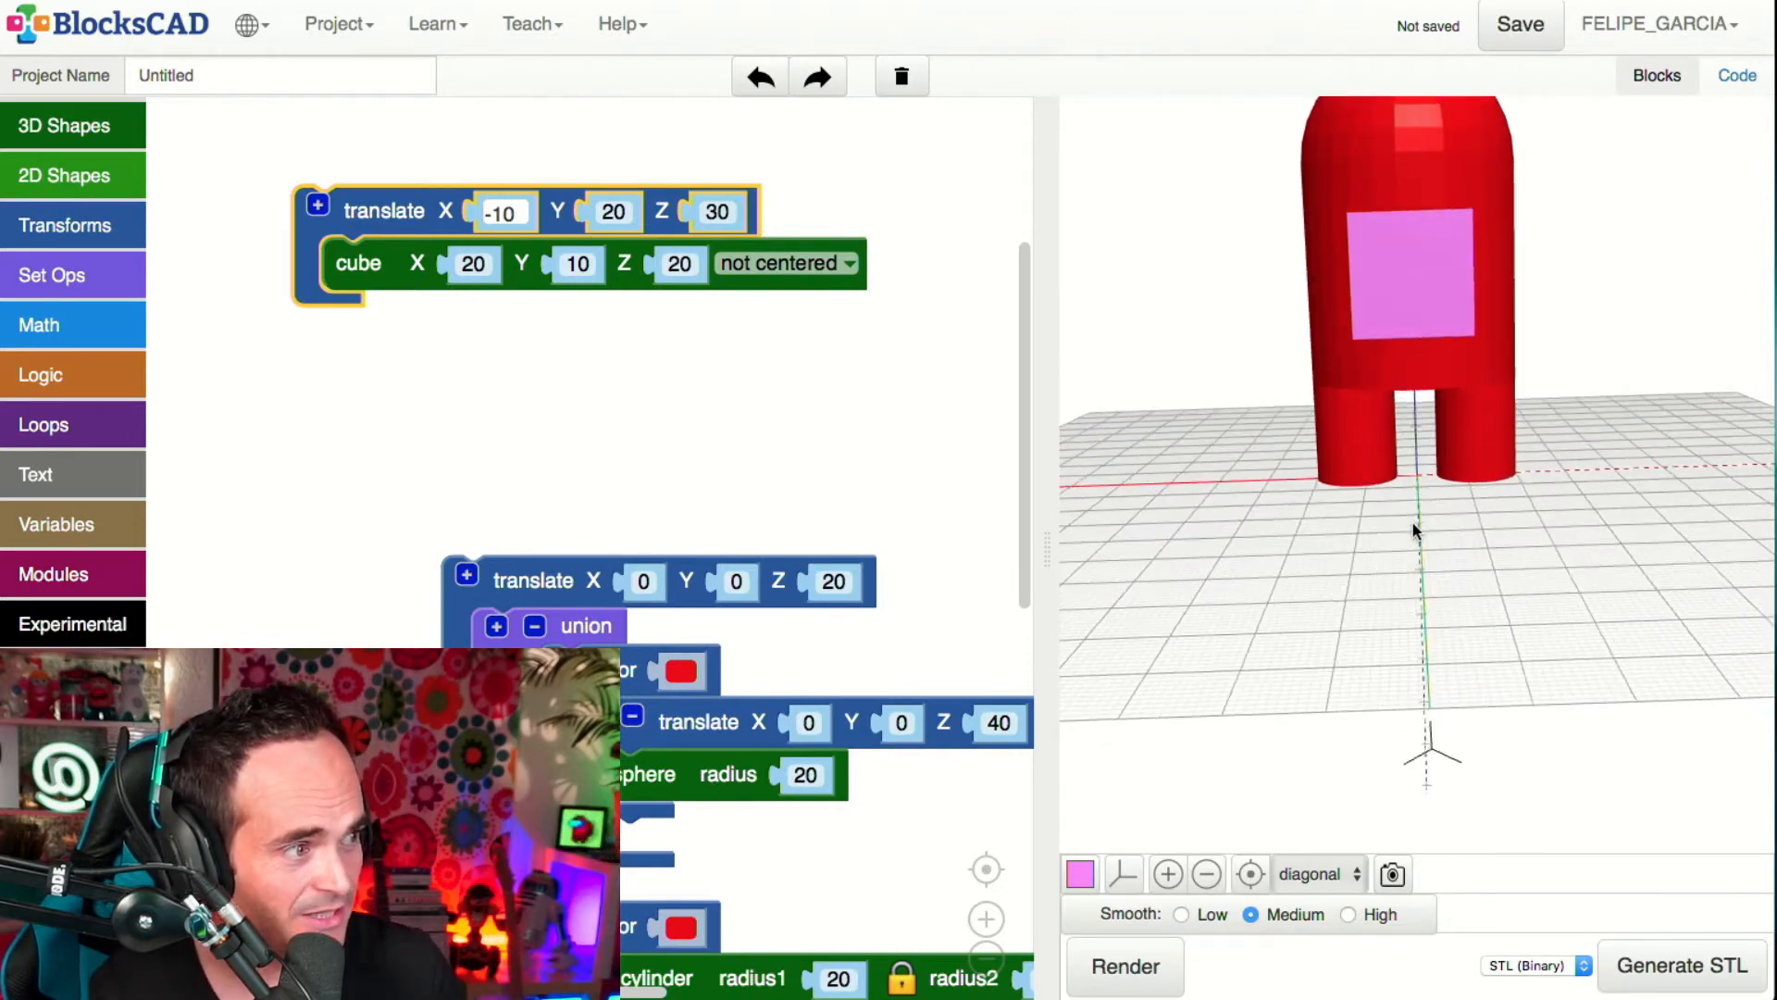
pyautogui.moveTo(1413, 524); pyautogui.dragTo(1430, 537)
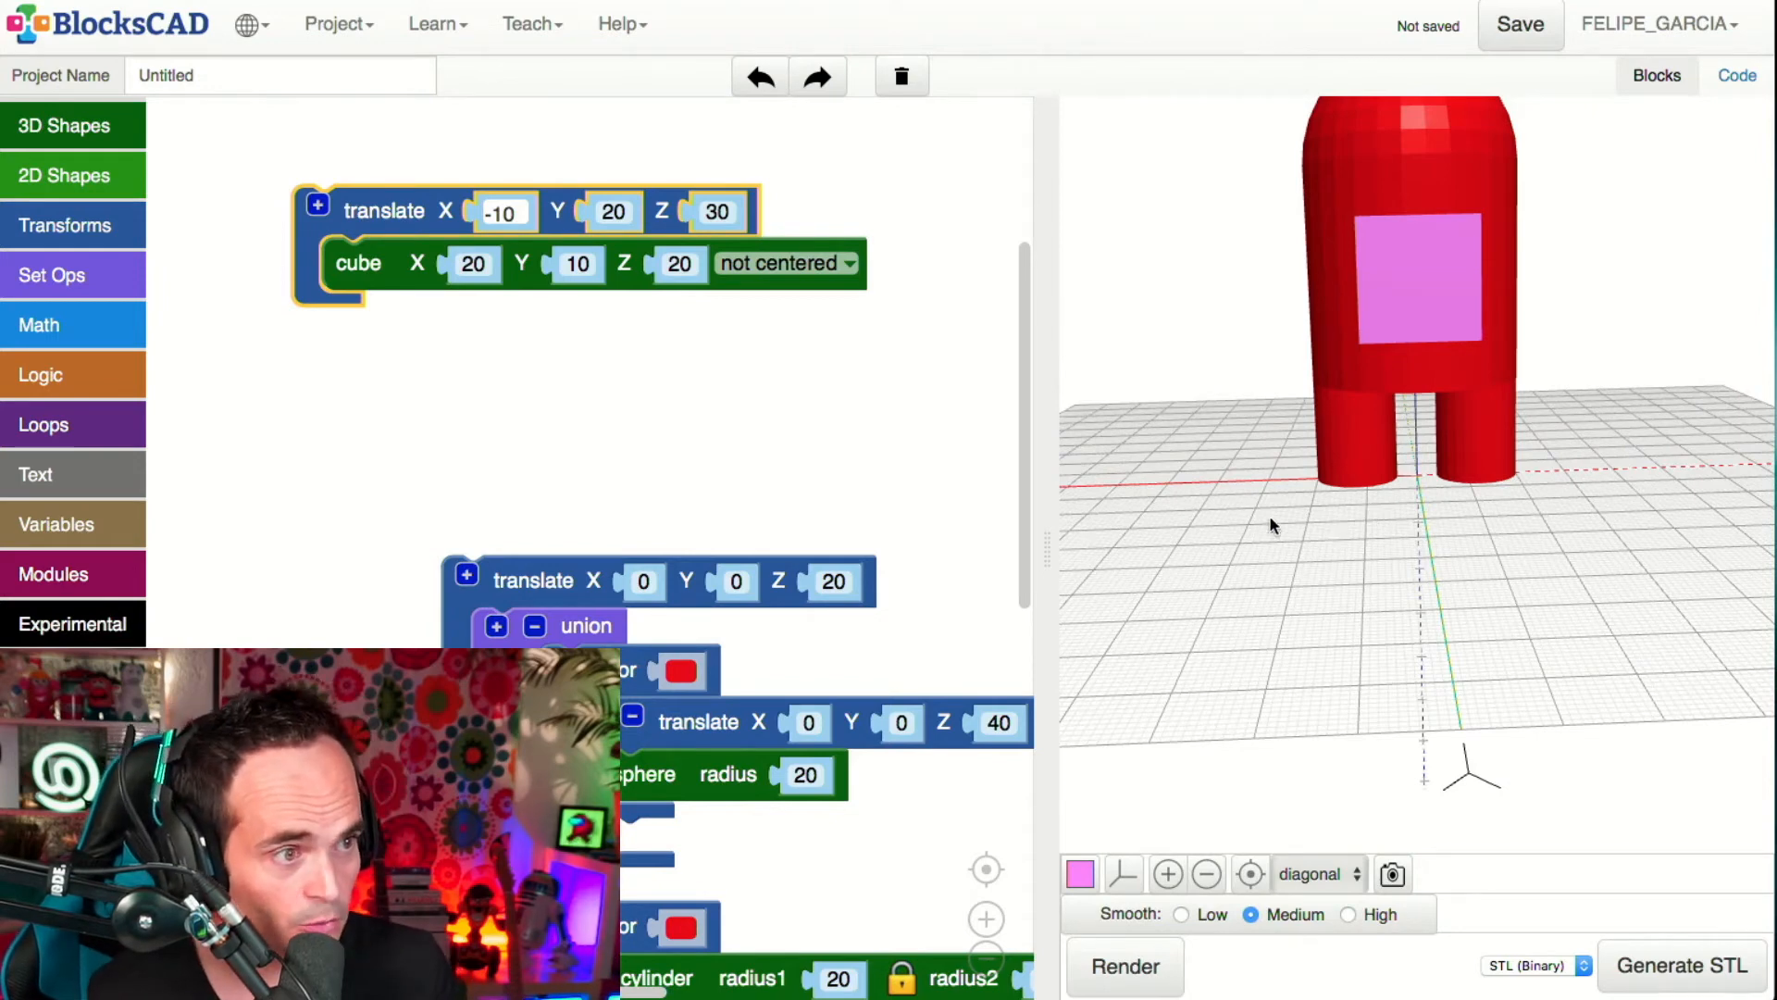
# - Set the cube's X and Z sizes to 24 and render the model
pyautogui.click(496, 250)
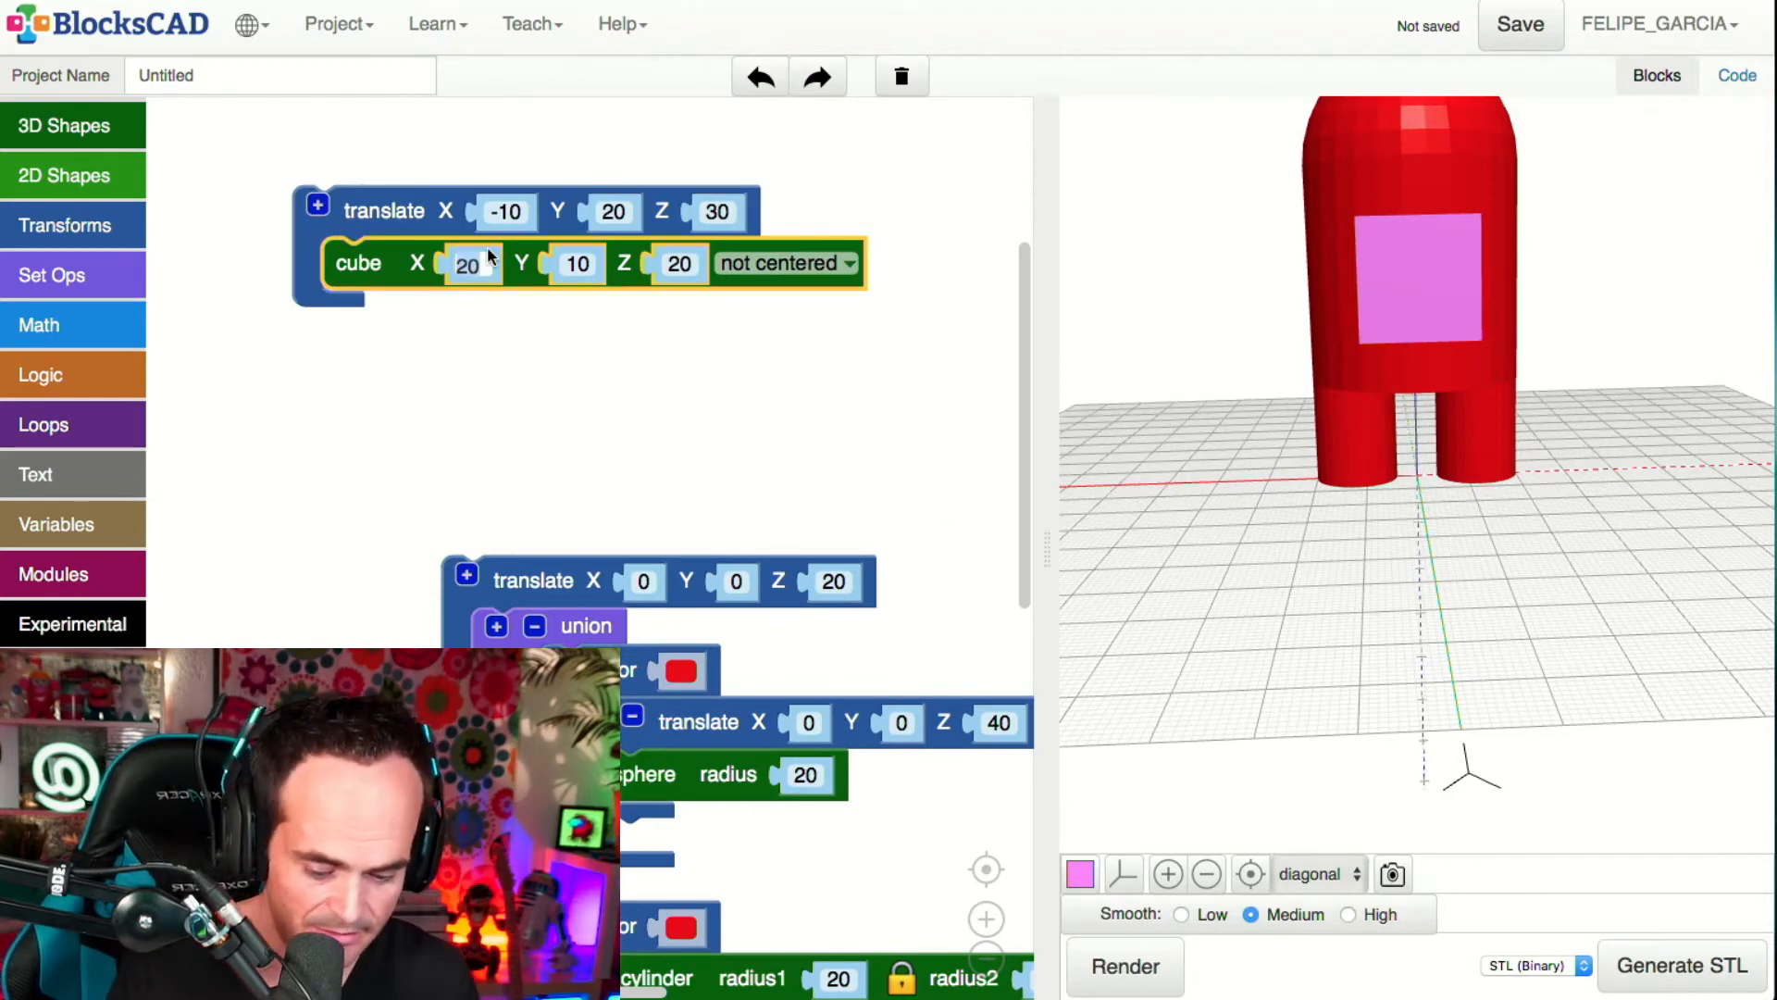
pyautogui.press('BackSpace')
pyautogui.write('4')
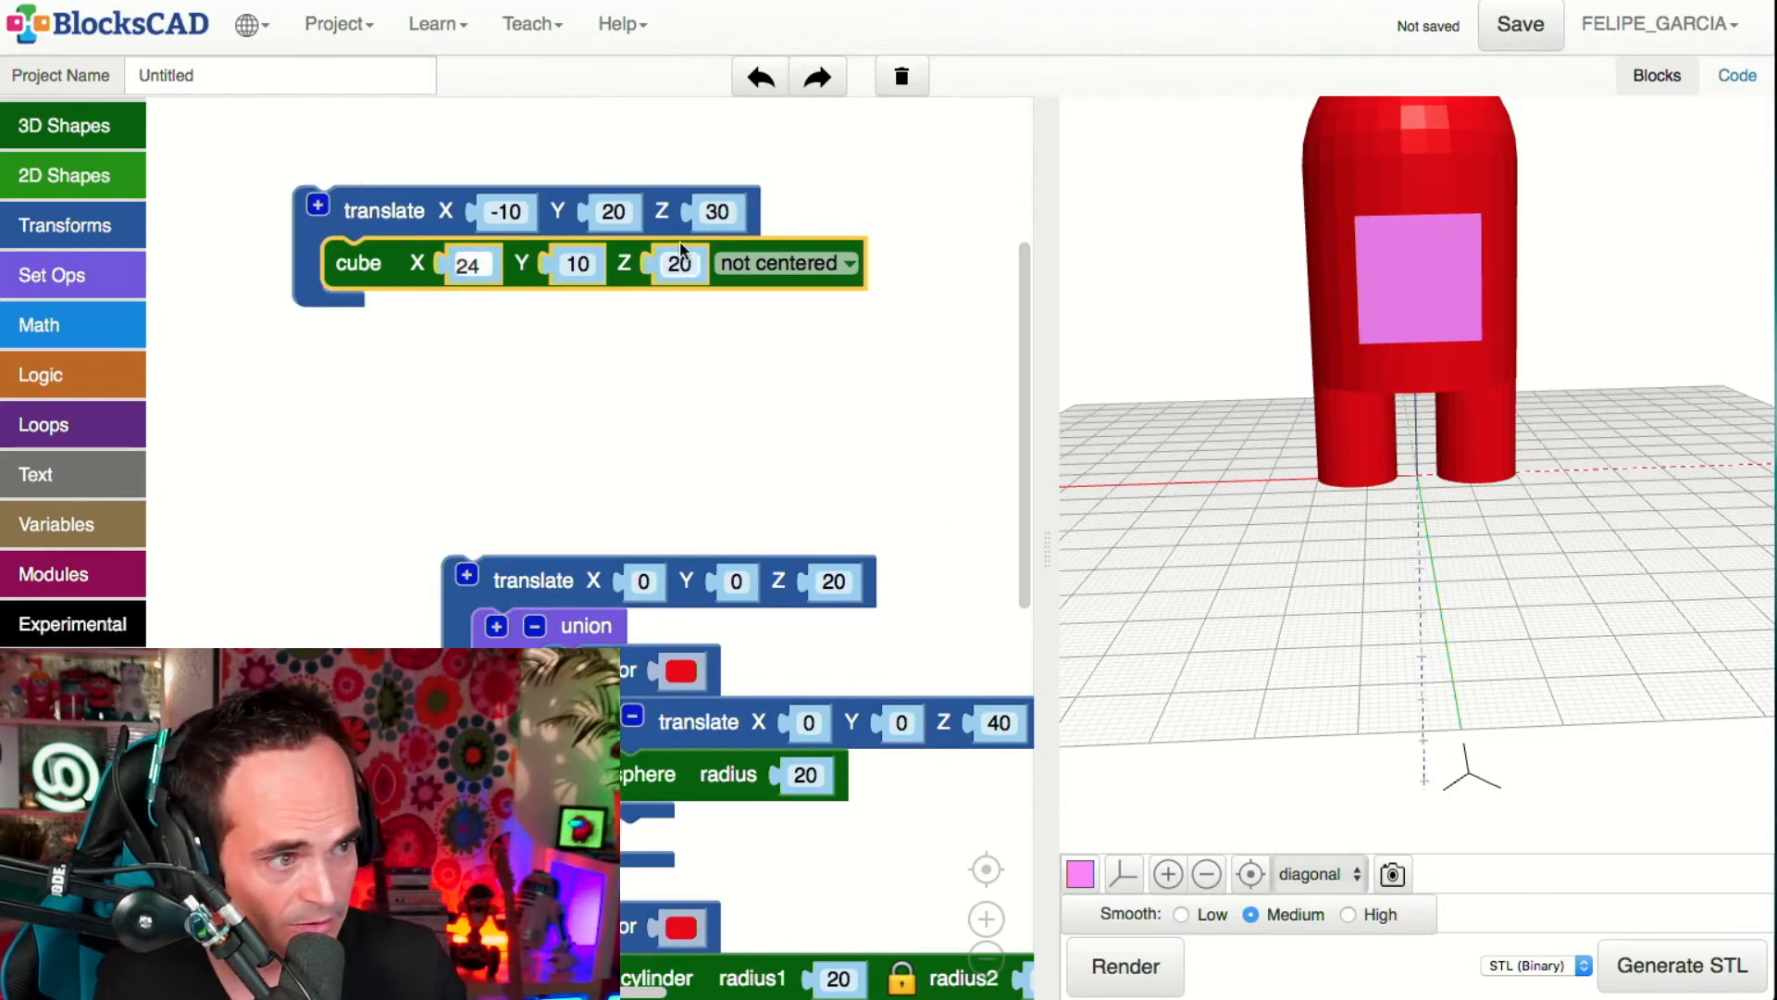
pyautogui.write('4')
pyautogui.click(858, 530)
pyautogui.click(1139, 941)
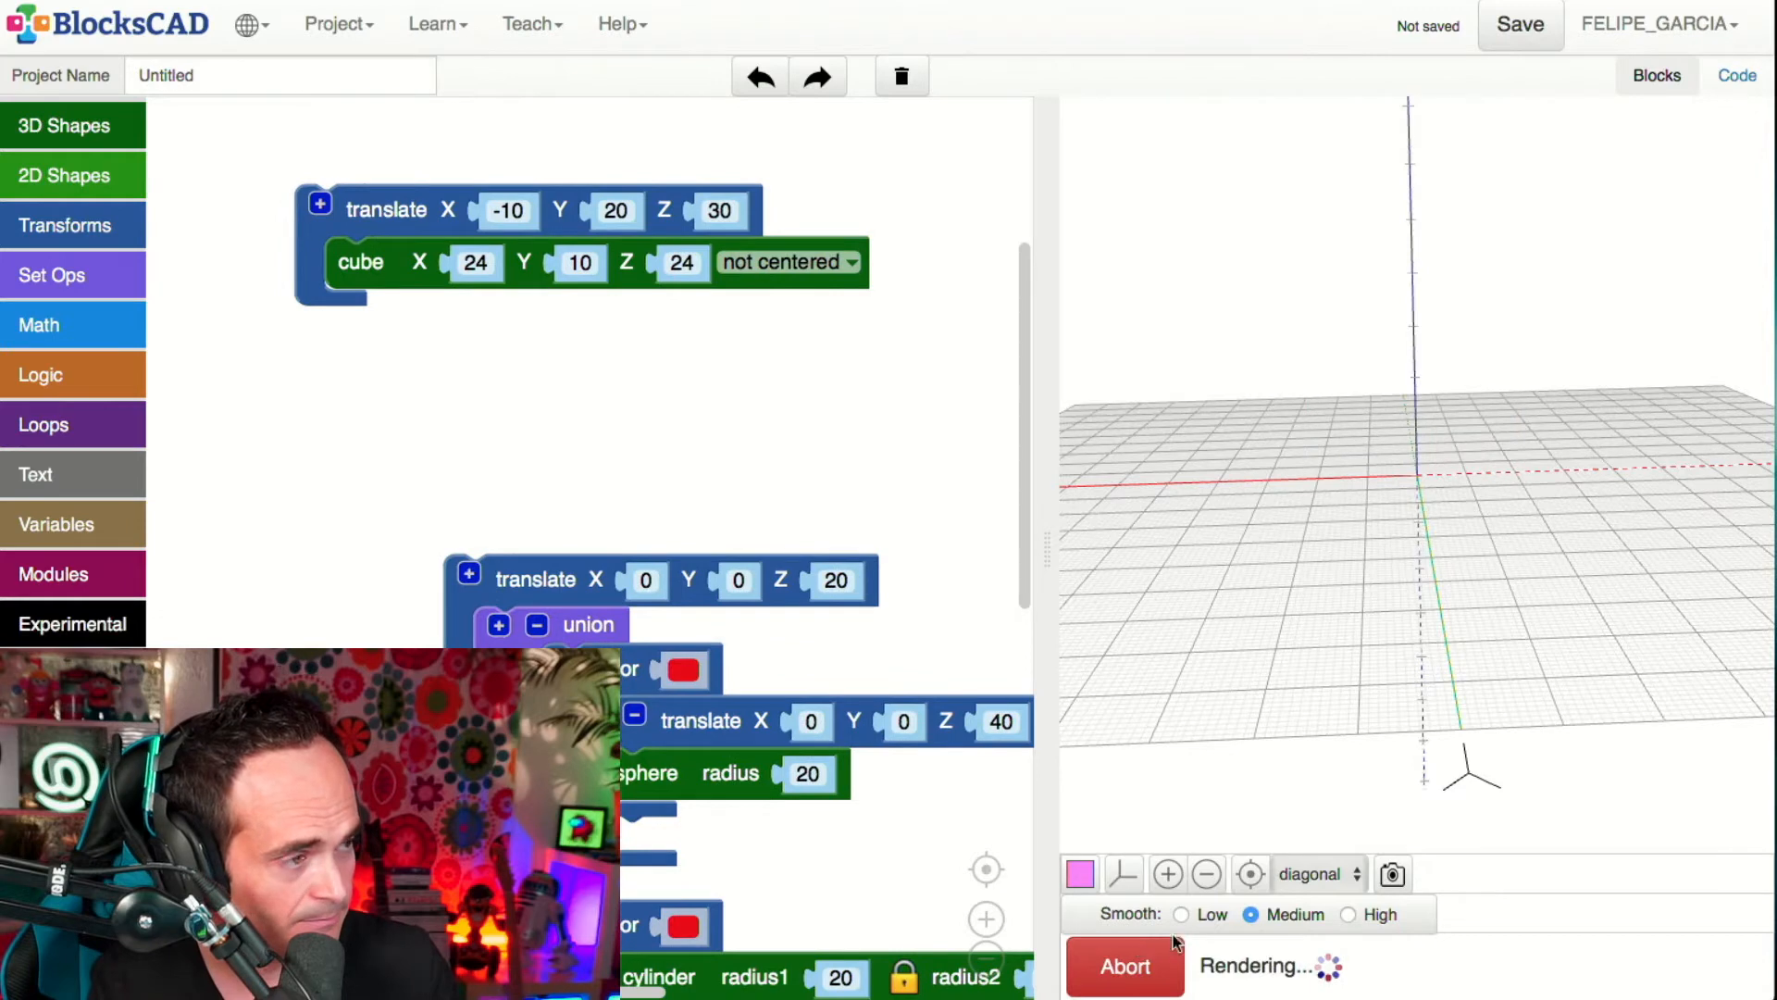
pyautogui.moveTo(1314, 678); pyautogui.dragTo(1324, 553)
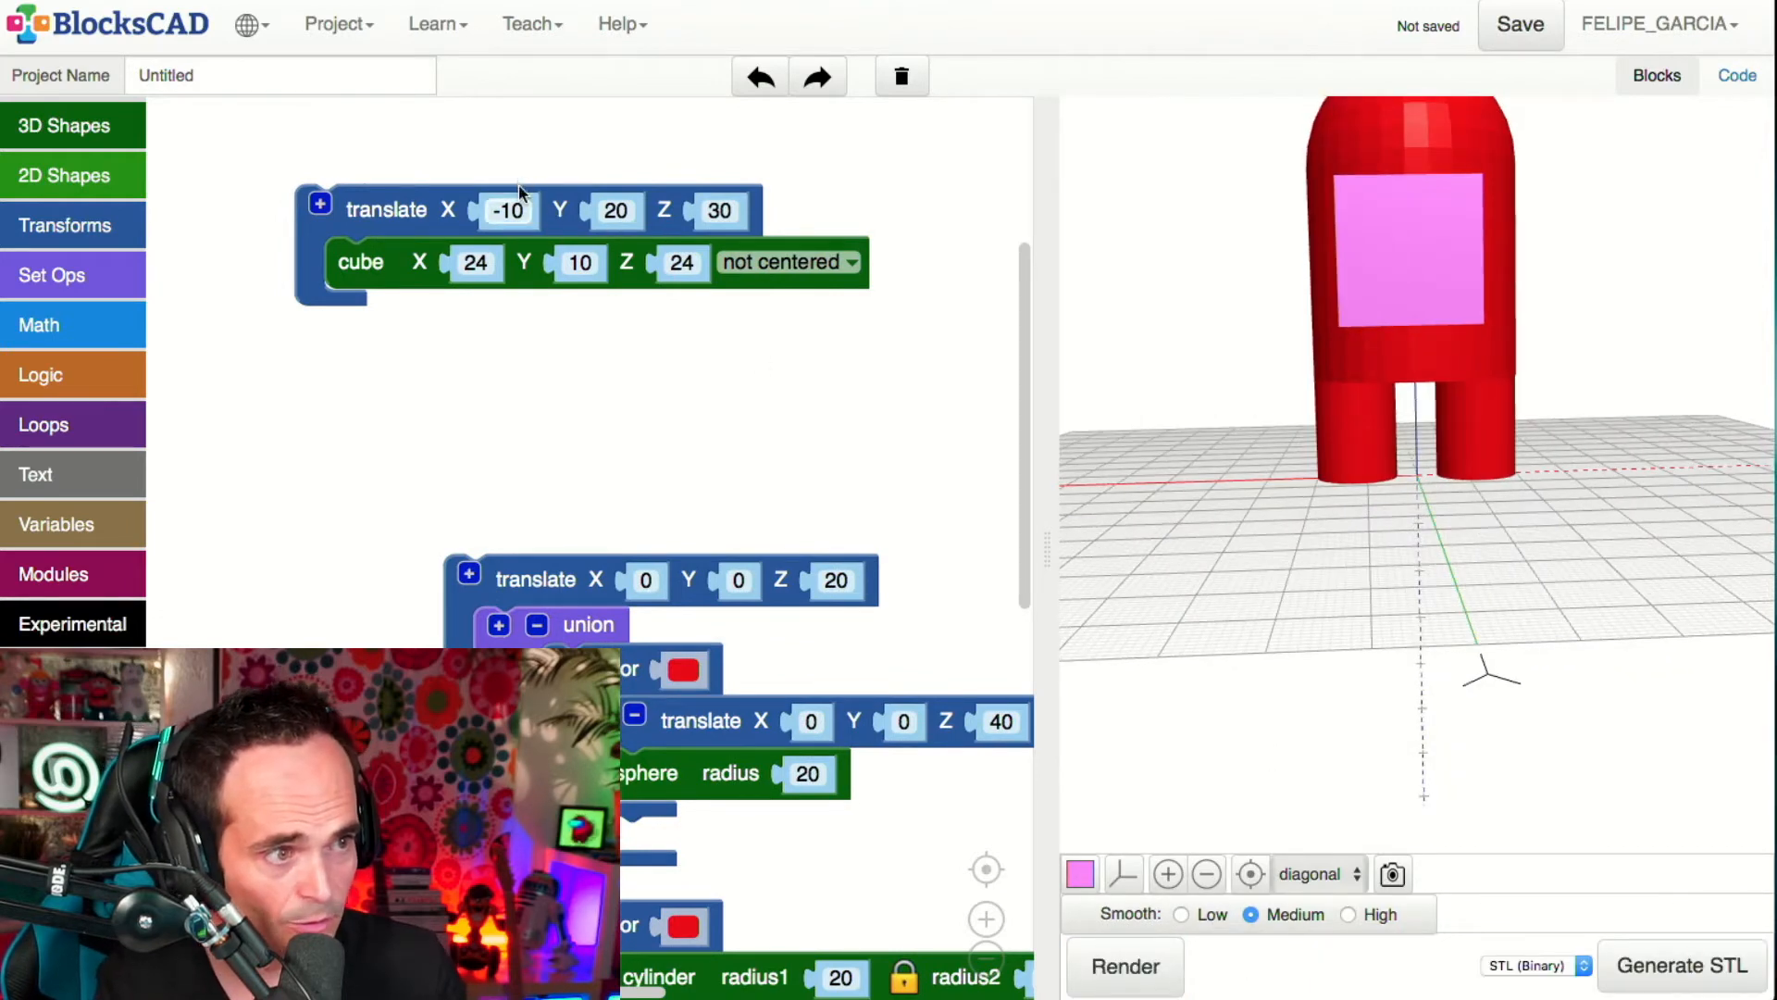
# - Set the X translation of the cube to -12 and render the model
pyautogui.moveTo(519, 193); pyautogui.dragTo(544, 197)
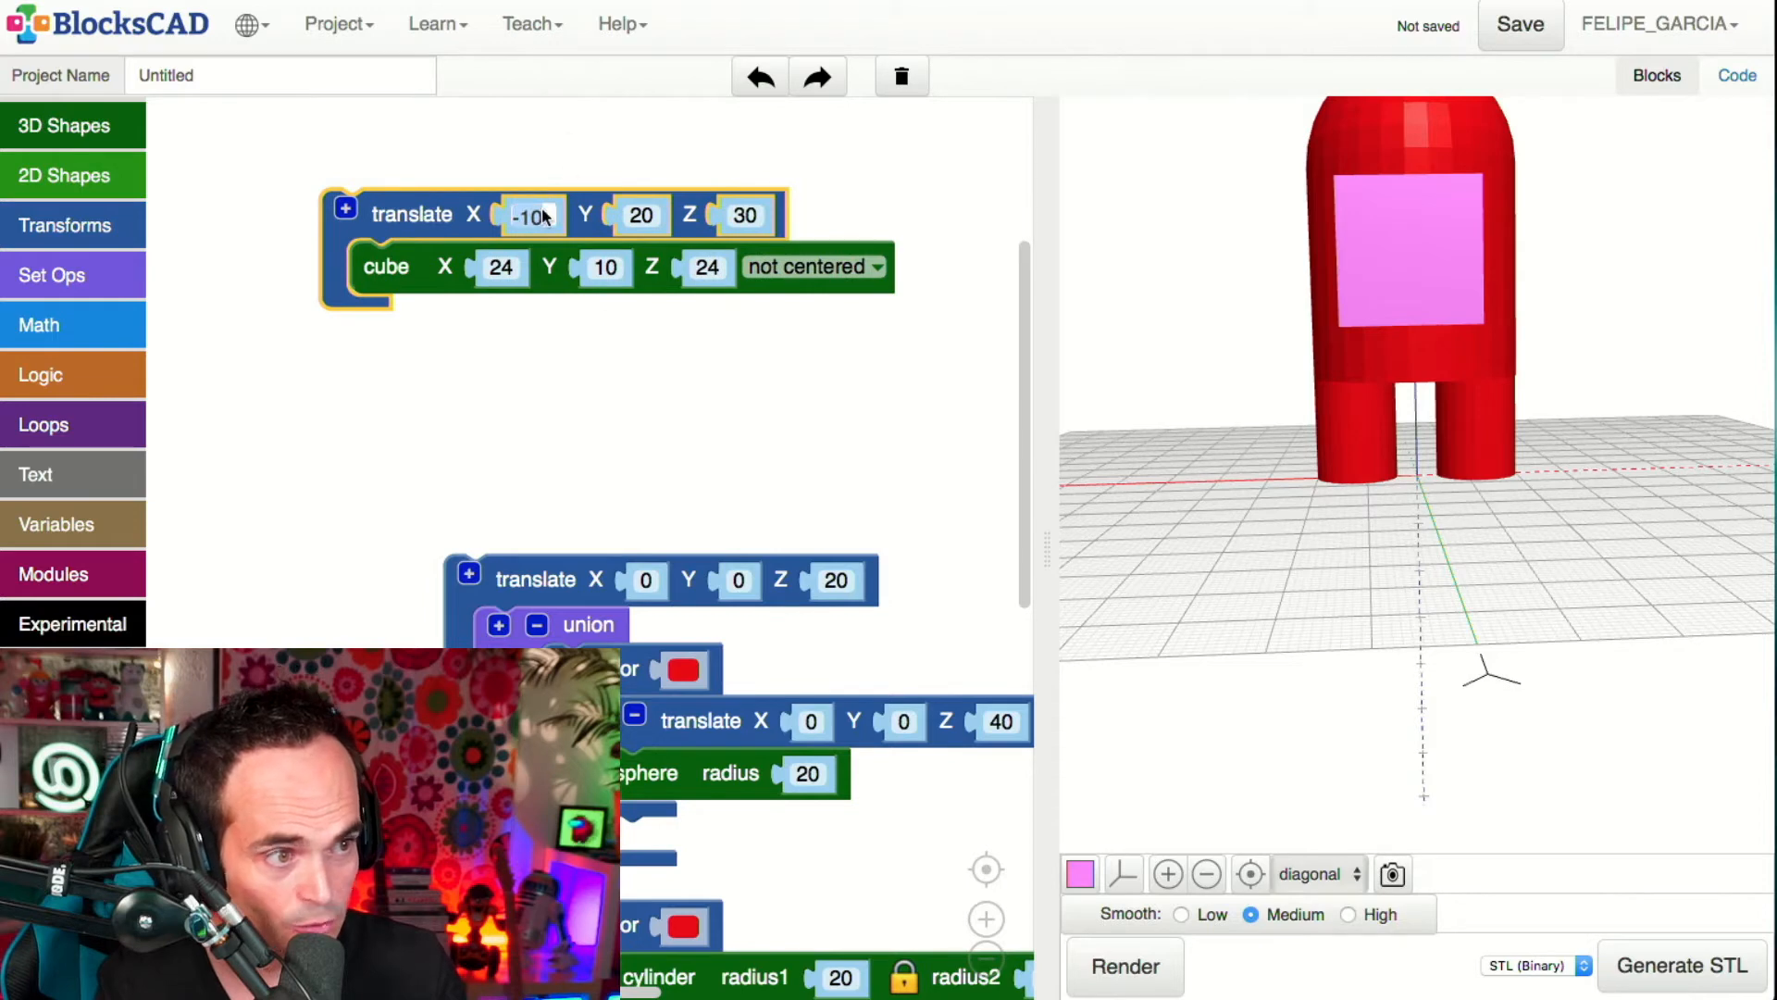
pyautogui.press('BackSpace')
pyautogui.write('3')
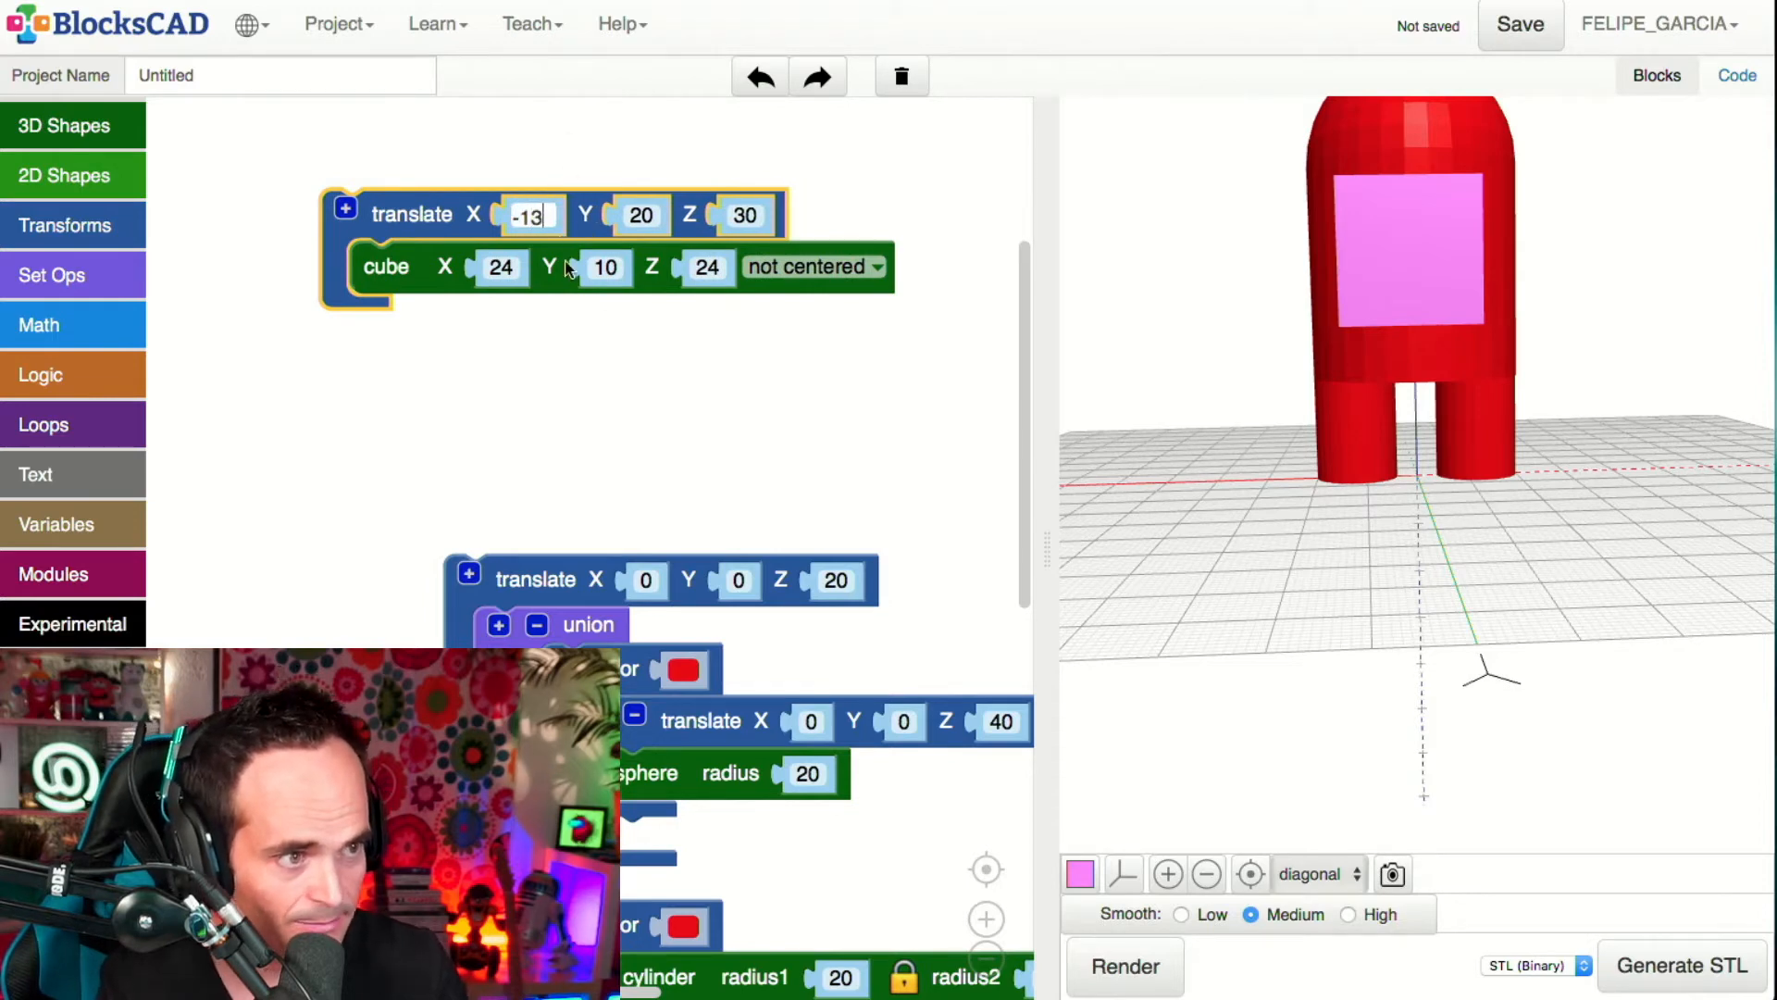
pyautogui.press('BackSpace')
pyautogui.write('2')
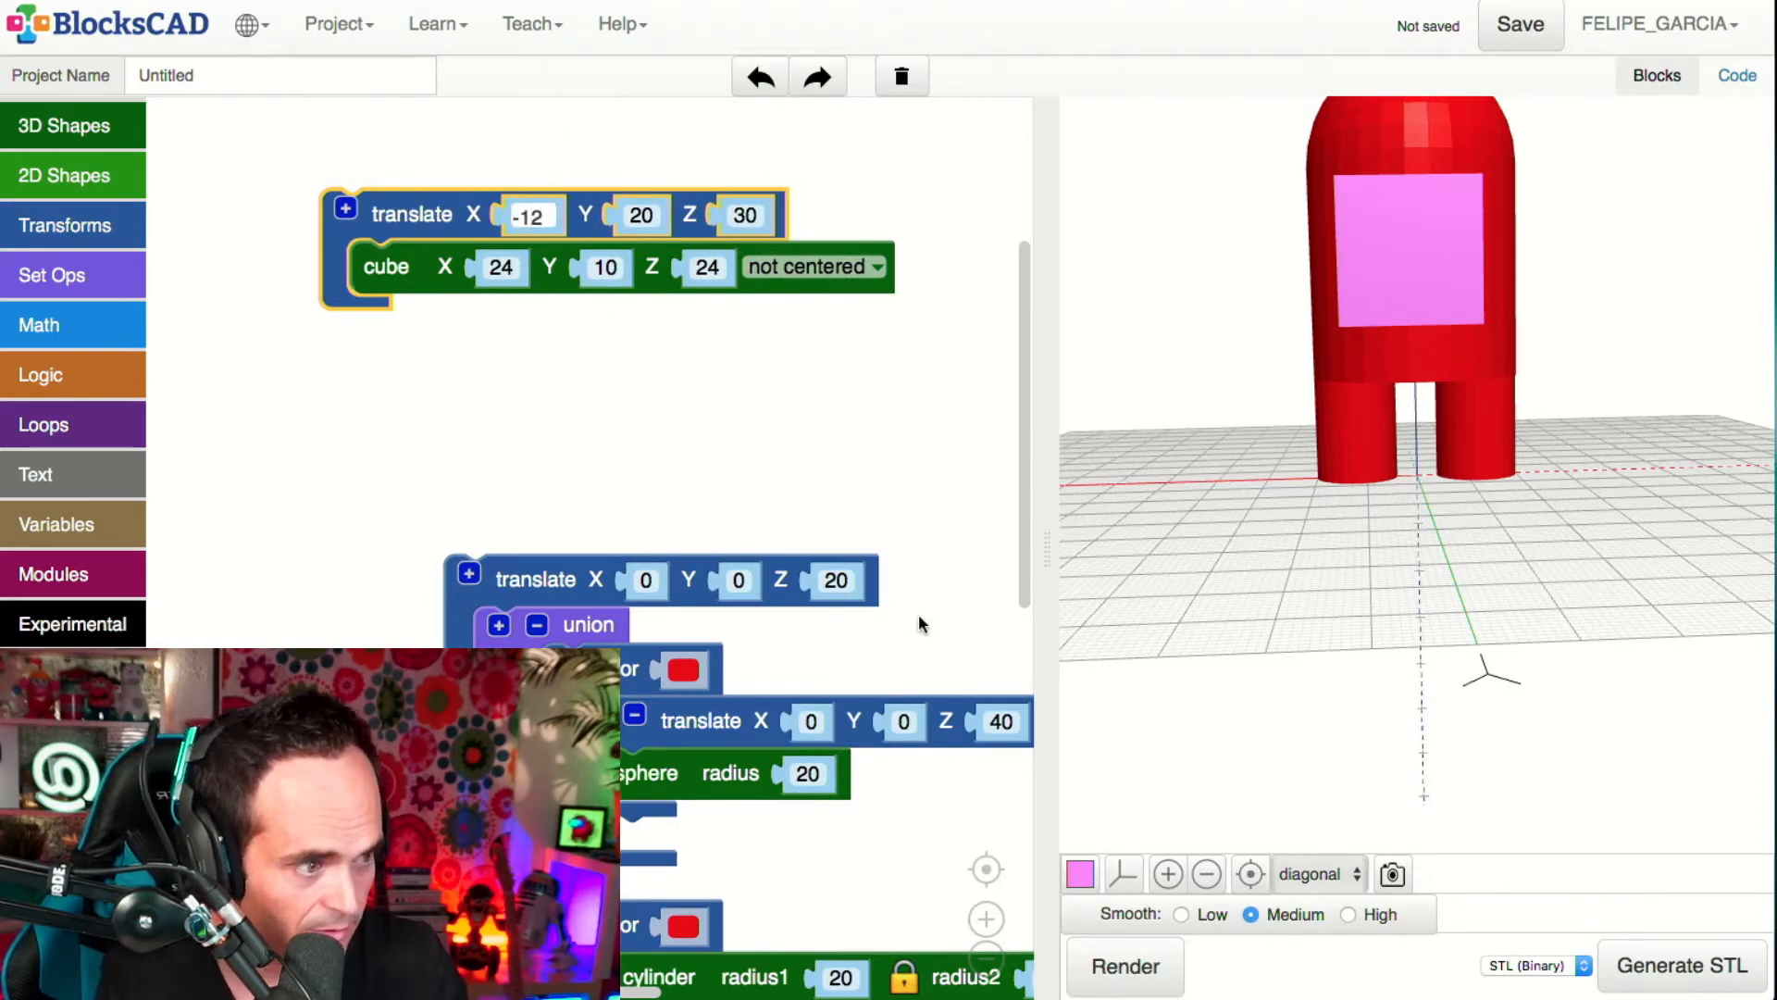
pyautogui.click(1109, 955)
# - Set the Y translation of the cube to 15 so it overlaps the body, and render the model
pyautogui.moveTo(1448, 533); pyautogui.dragTo(1551, 576)
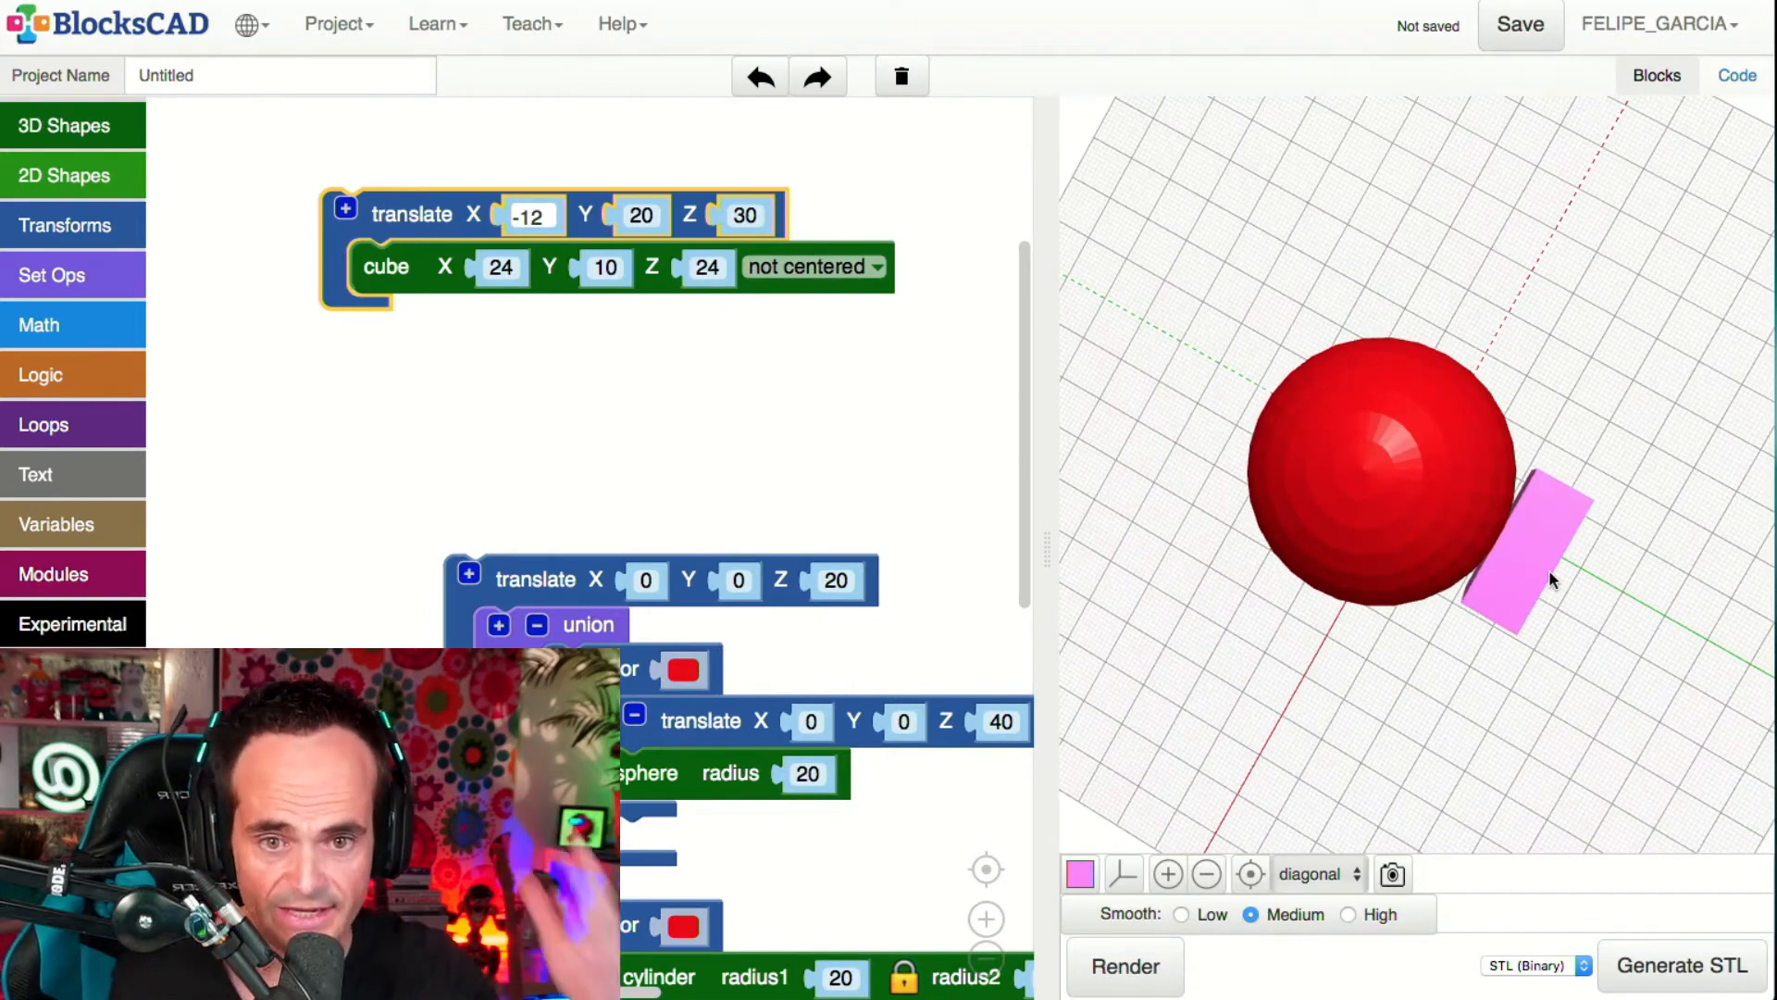
pyautogui.scroll(-5, 1397, 624)
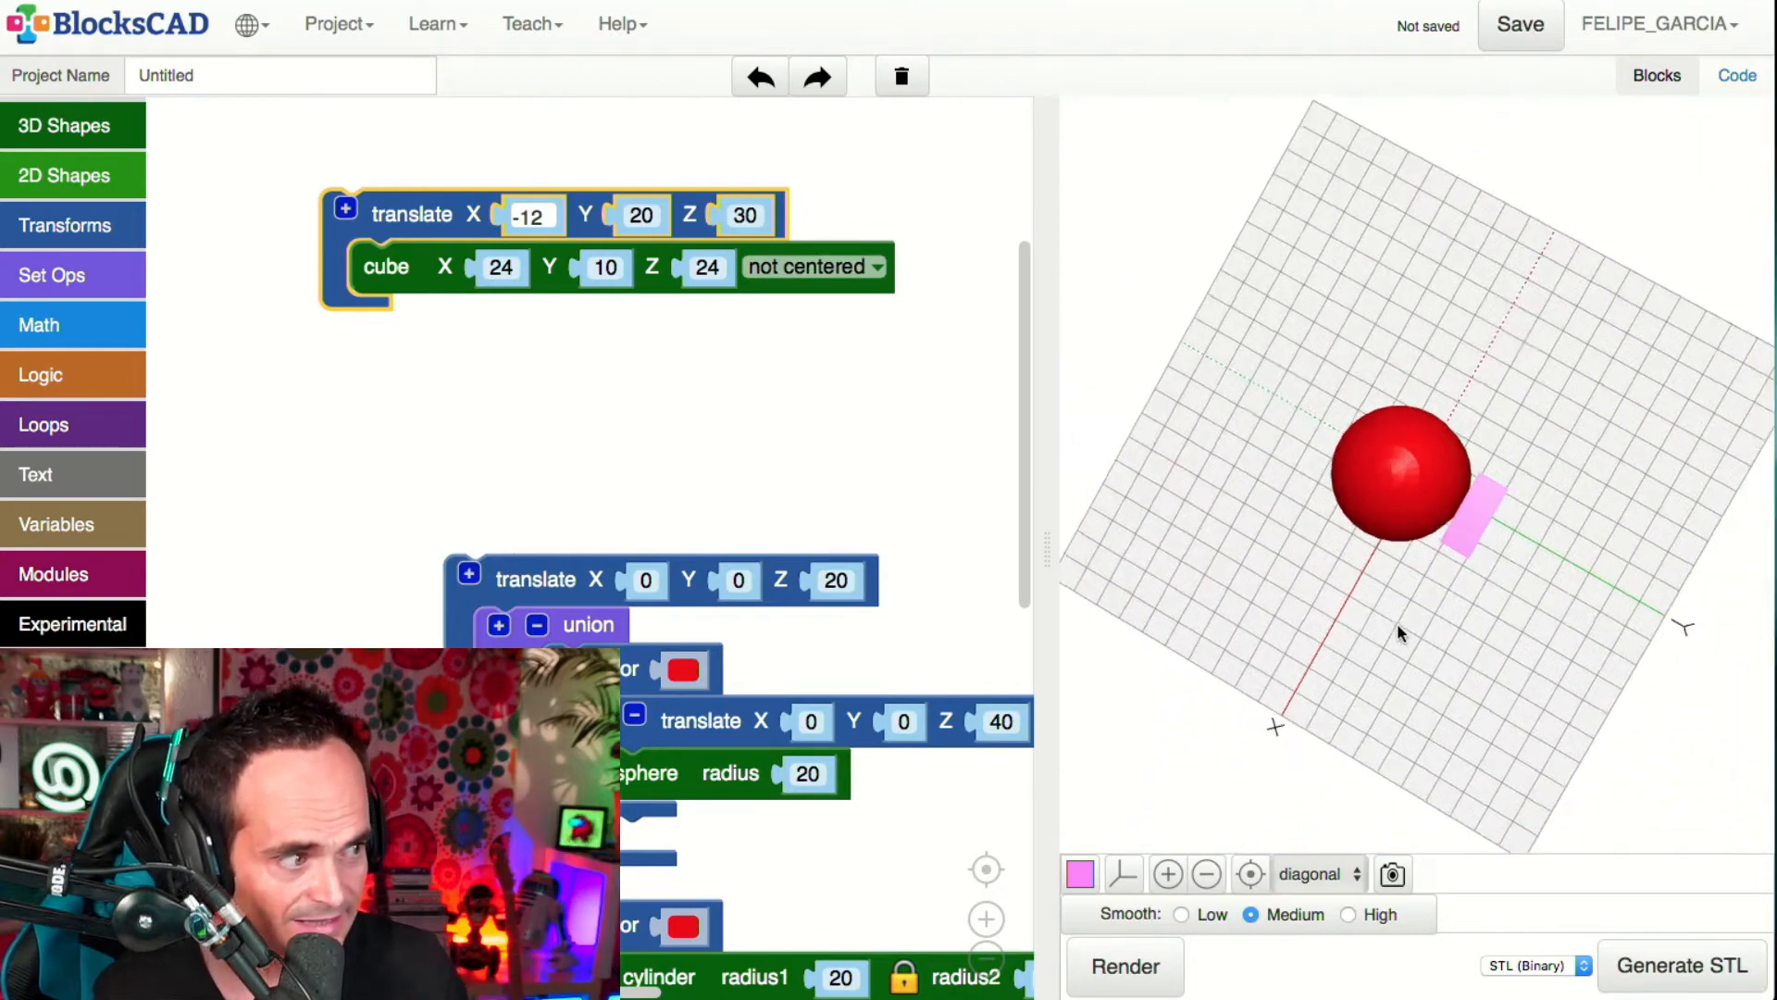
pyautogui.scroll(1, 1396, 624)
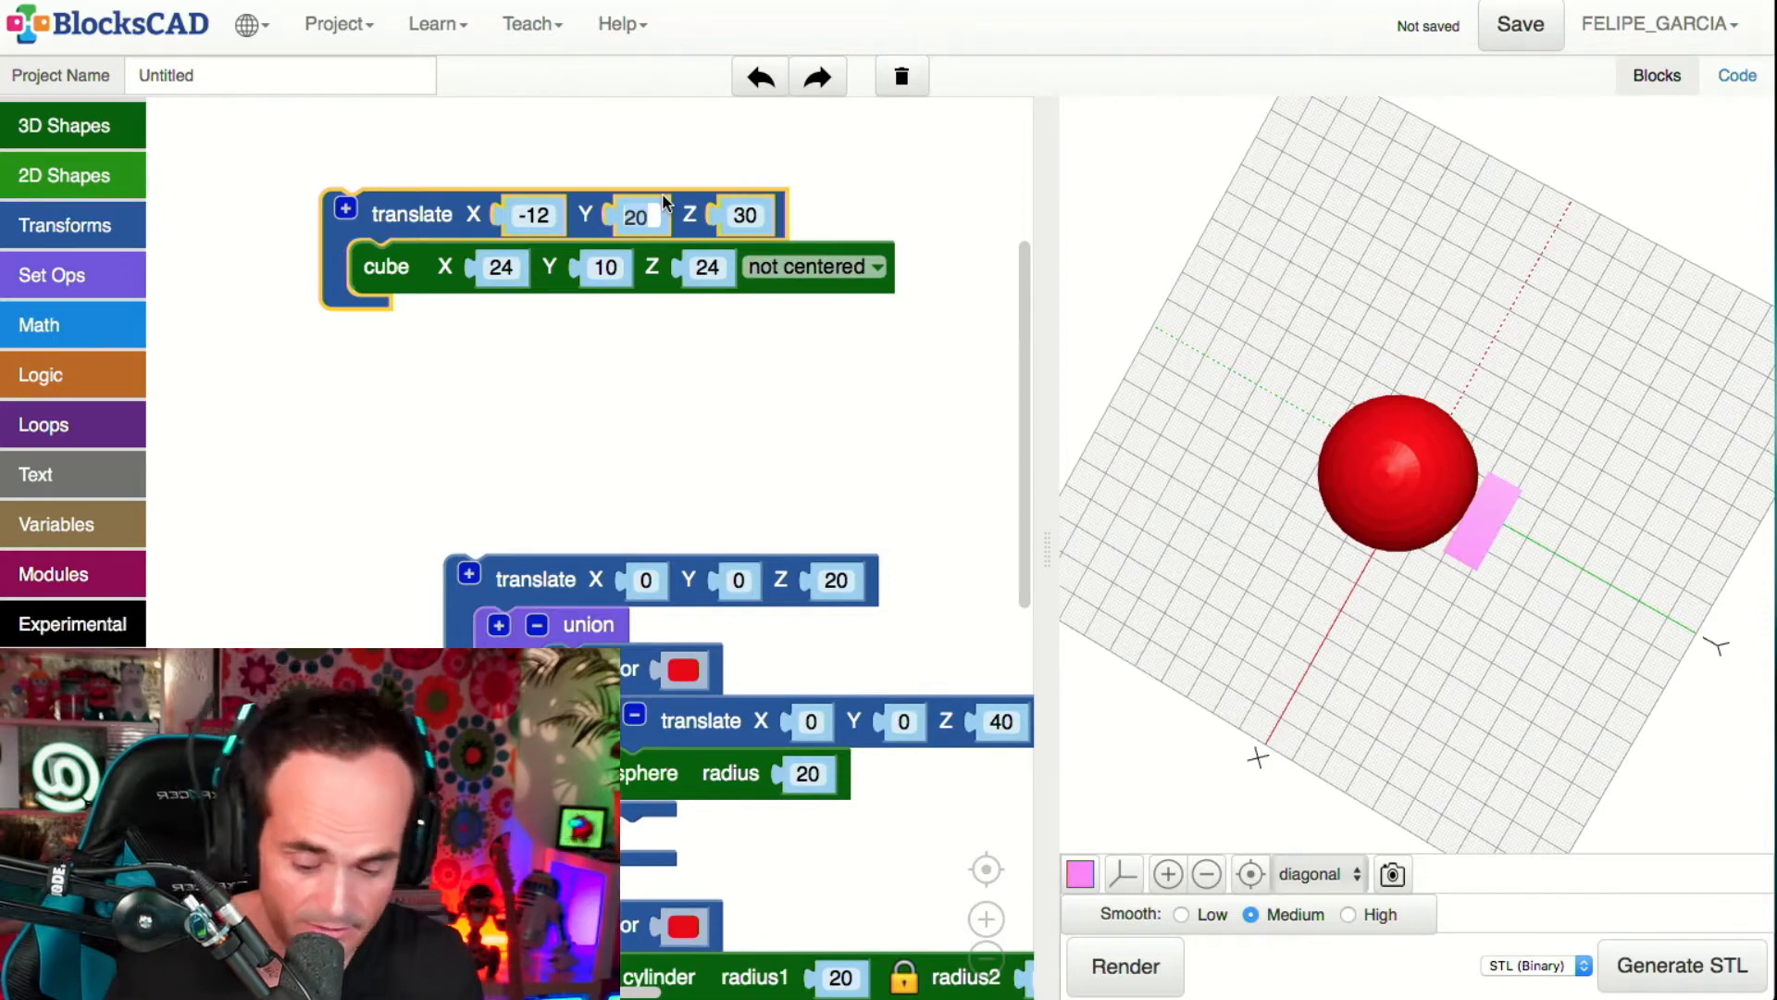
pyautogui.press('BackSpace')
pyautogui.press('BackSpace')
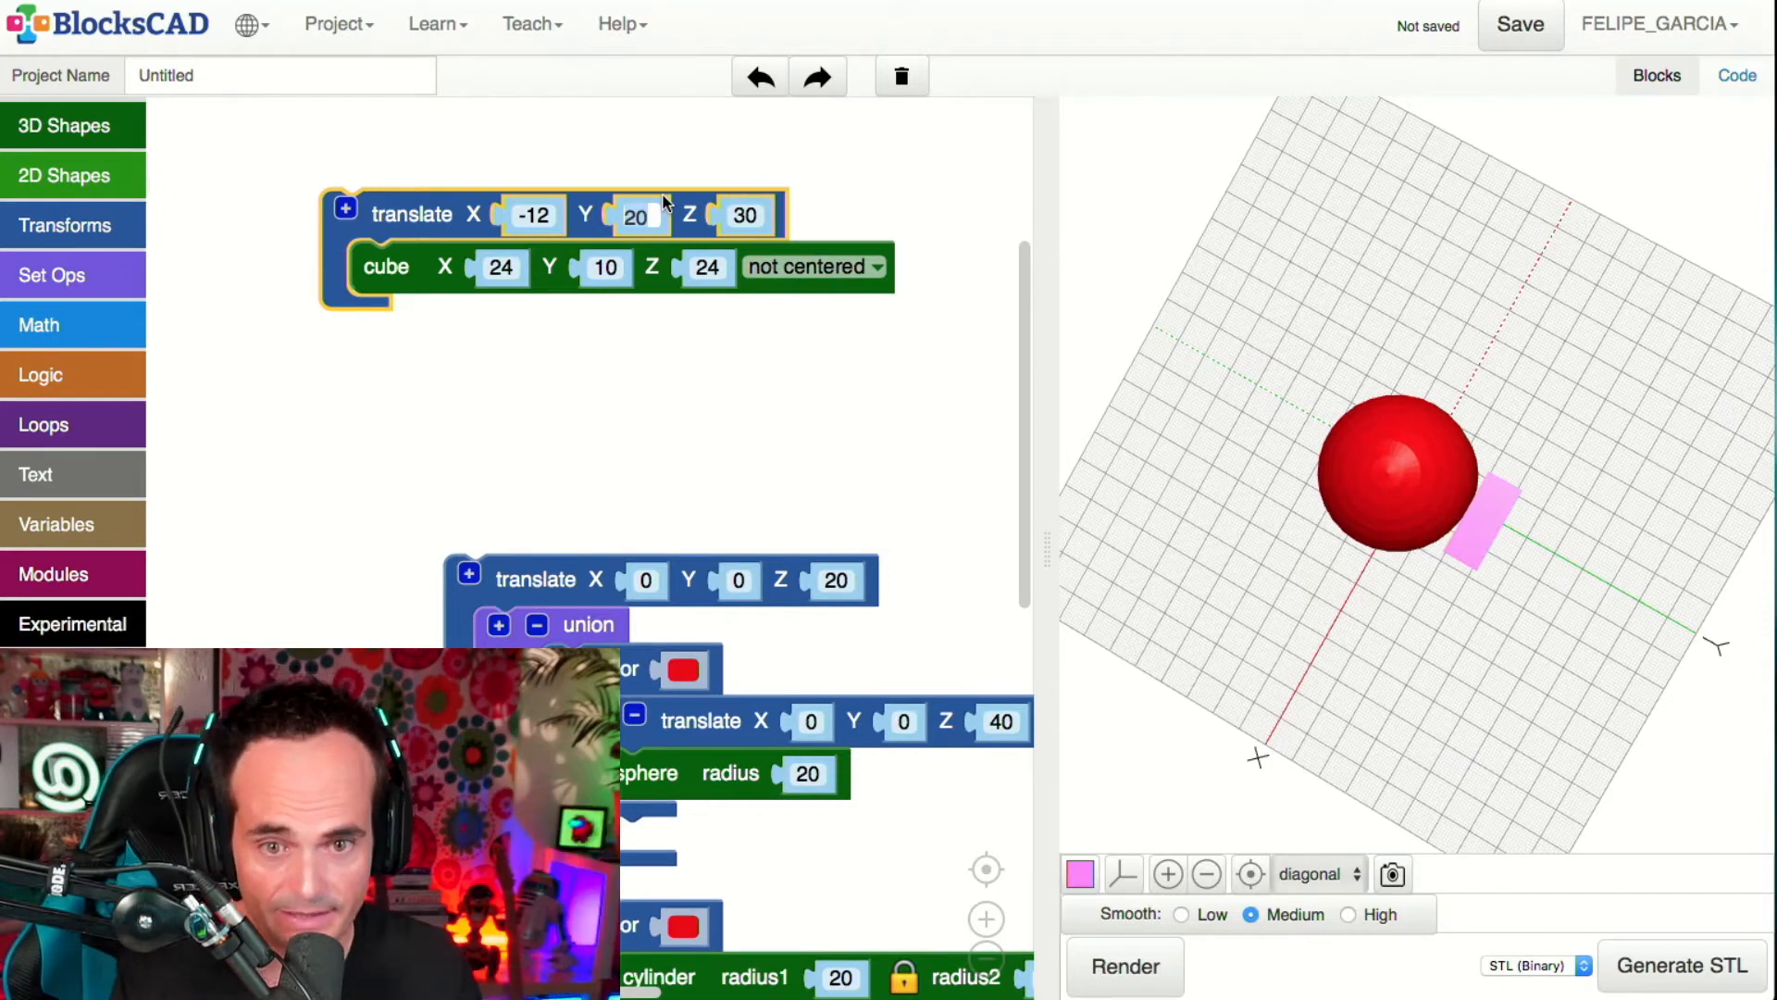
pyautogui.write('15')
pyautogui.click(1156, 949)
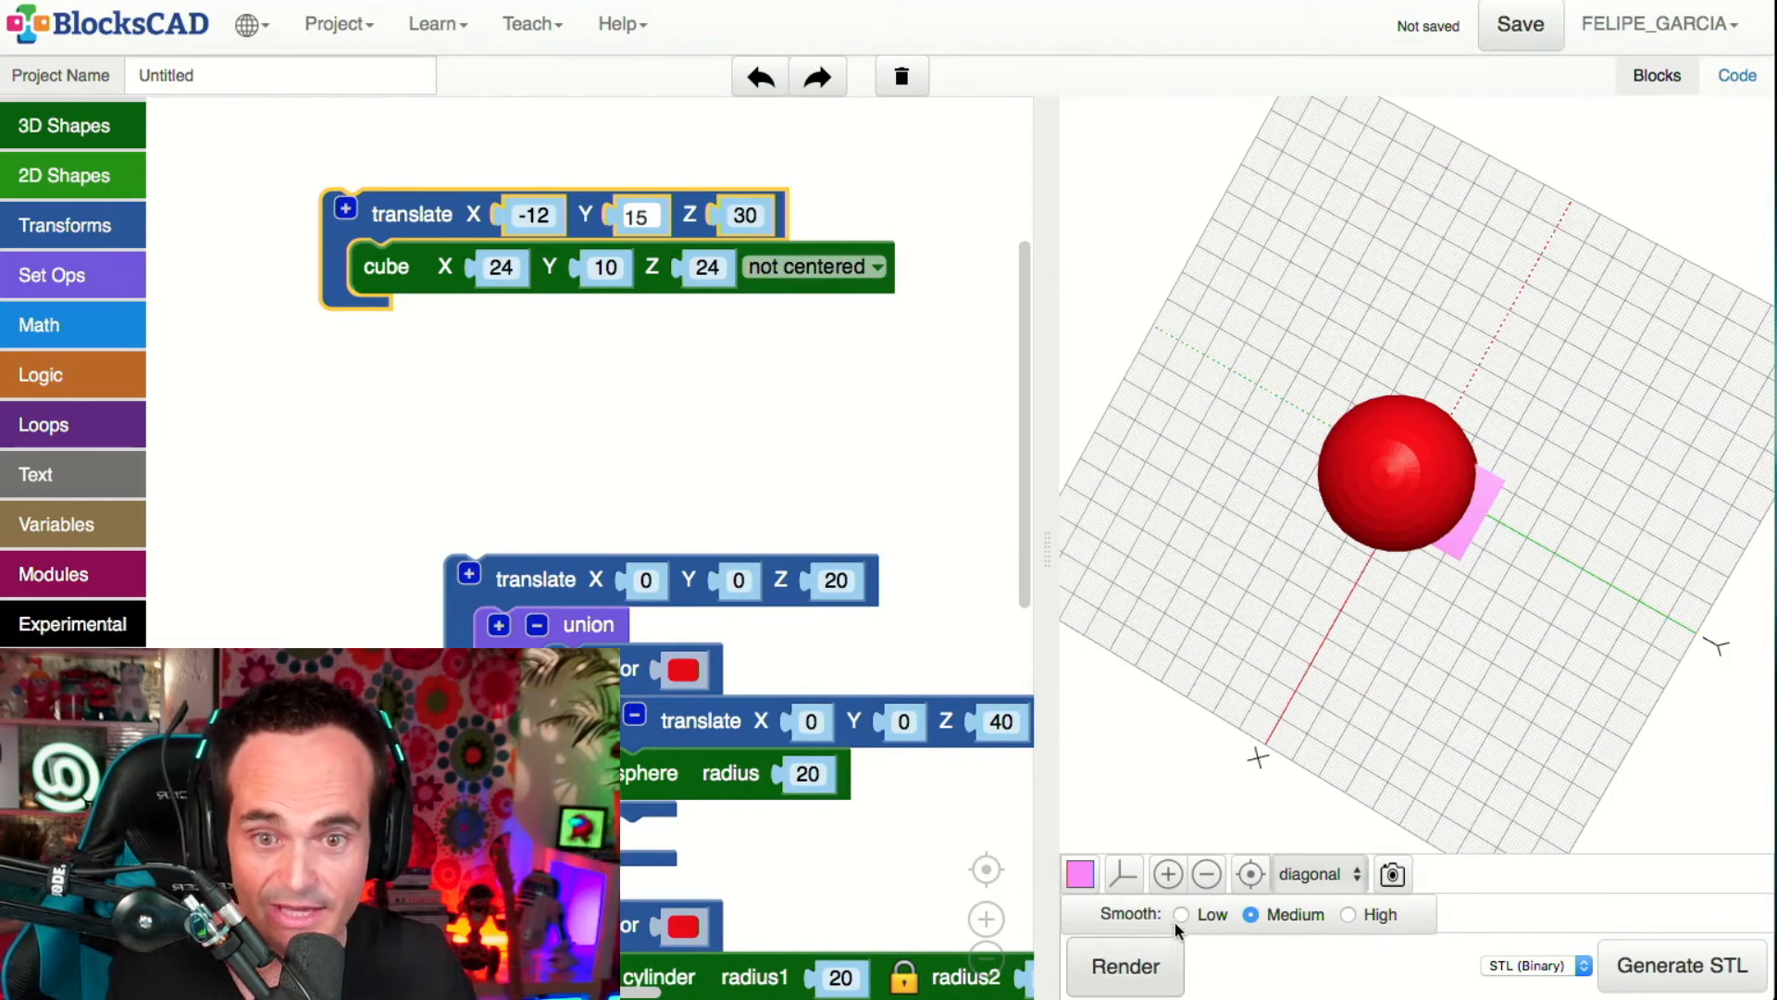
pyautogui.moveTo(1527, 481); pyautogui.dragTo(1544, 318)
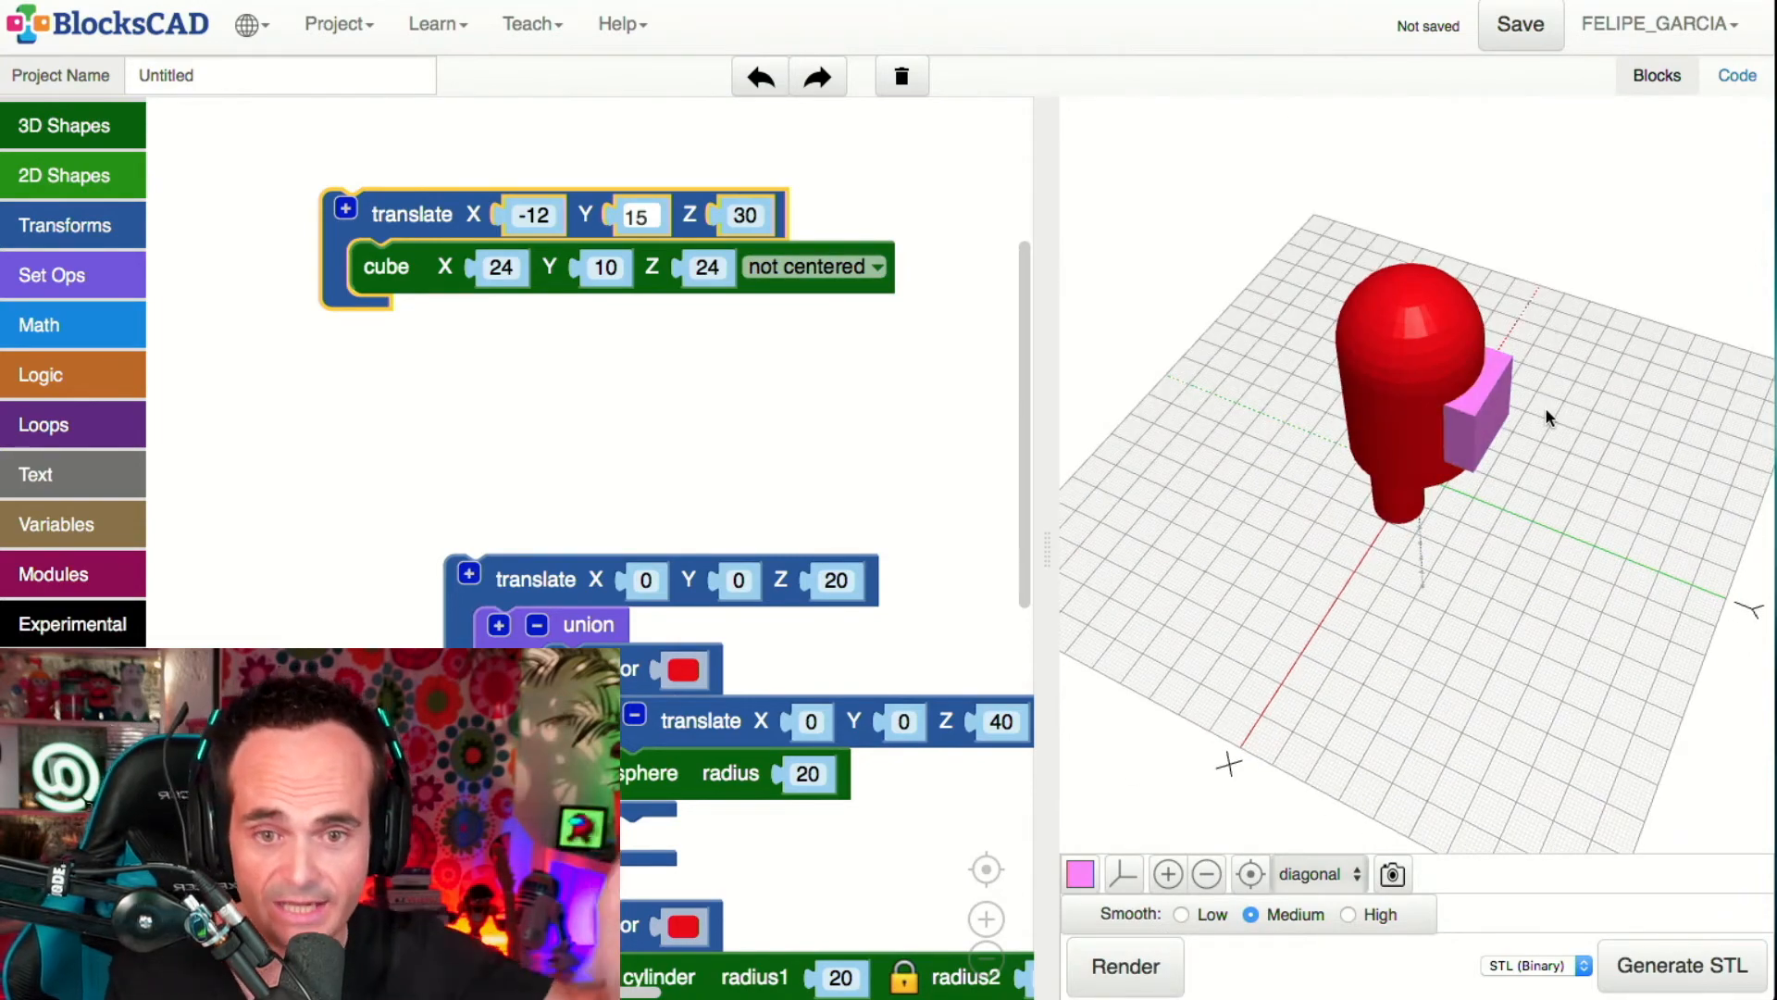
pyautogui.moveTo(1548, 417)
pyautogui.mouseDown()
pyautogui.moveTo(1708, 368)
pyautogui.moveTo(1629, 452)
pyautogui.moveTo(1534, 416)
pyautogui.mouseUp()
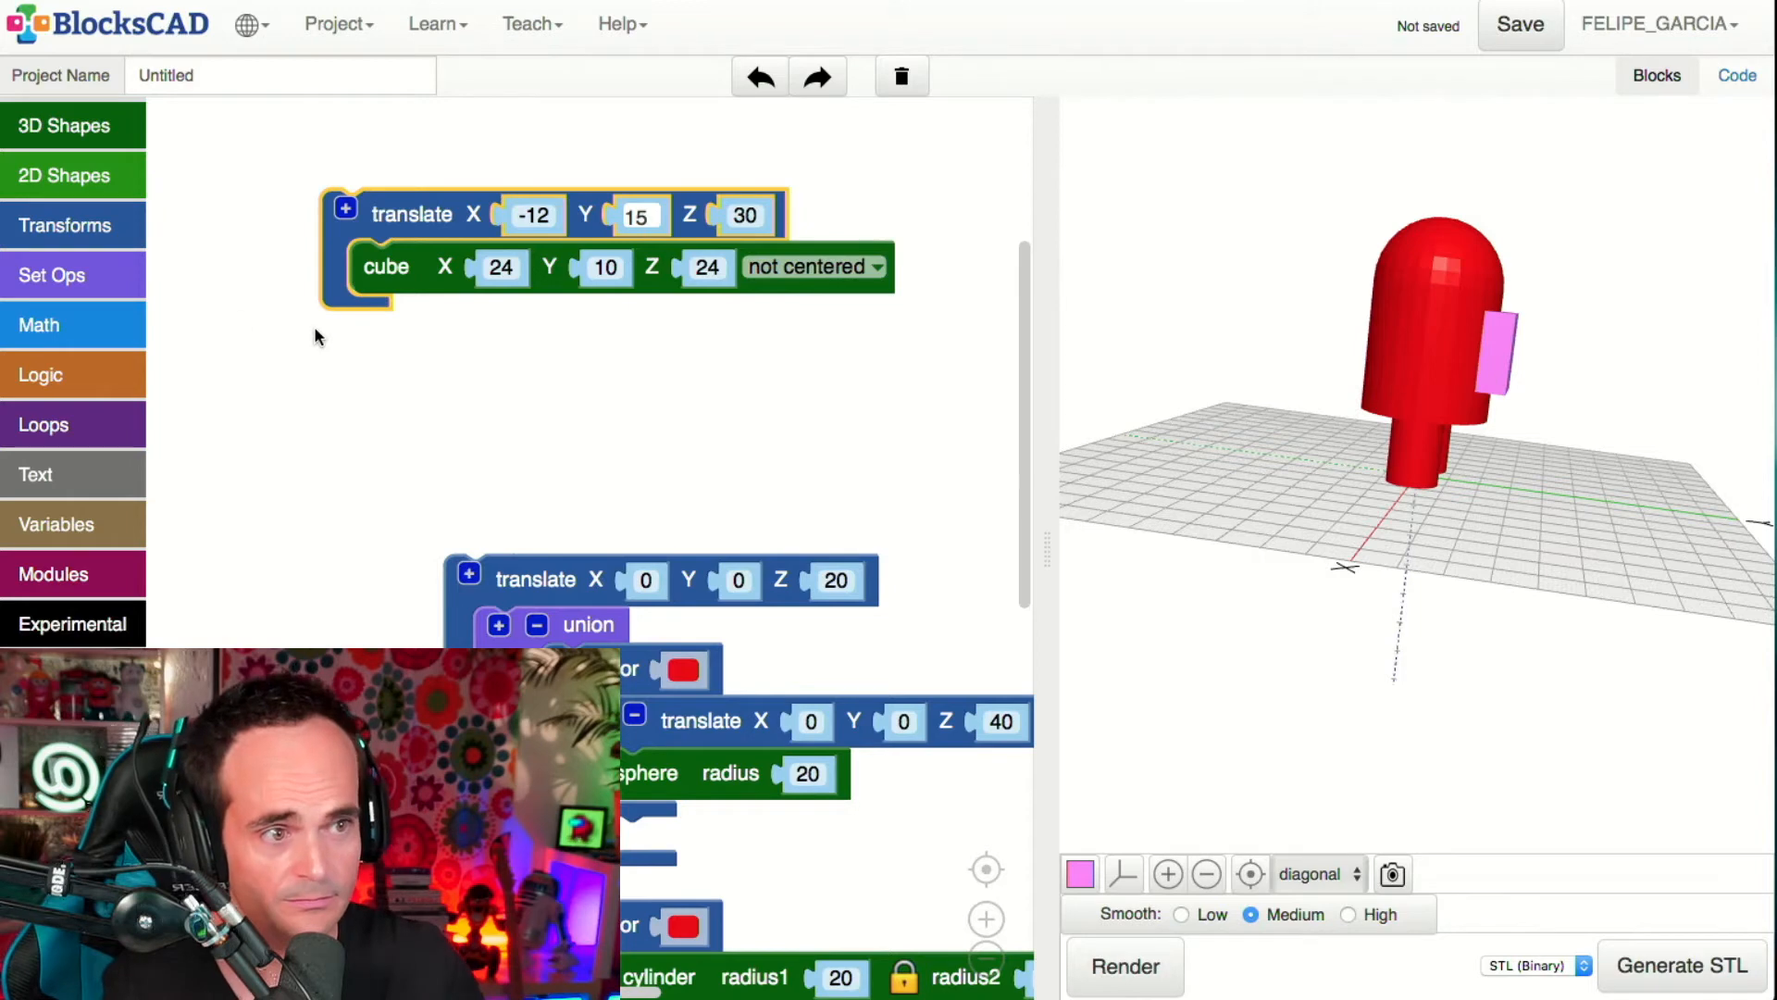
# - Wrap the cube in a red color block inside its translate block and render the model
pyautogui.click(91, 218)
pyautogui.moveTo(222, 680); pyautogui.dragTo(397, 249)
pyautogui.moveTo(408, 363); pyautogui.dragTo(475, 353)
pyautogui.click(490, 313)
pyautogui.click(533, 351)
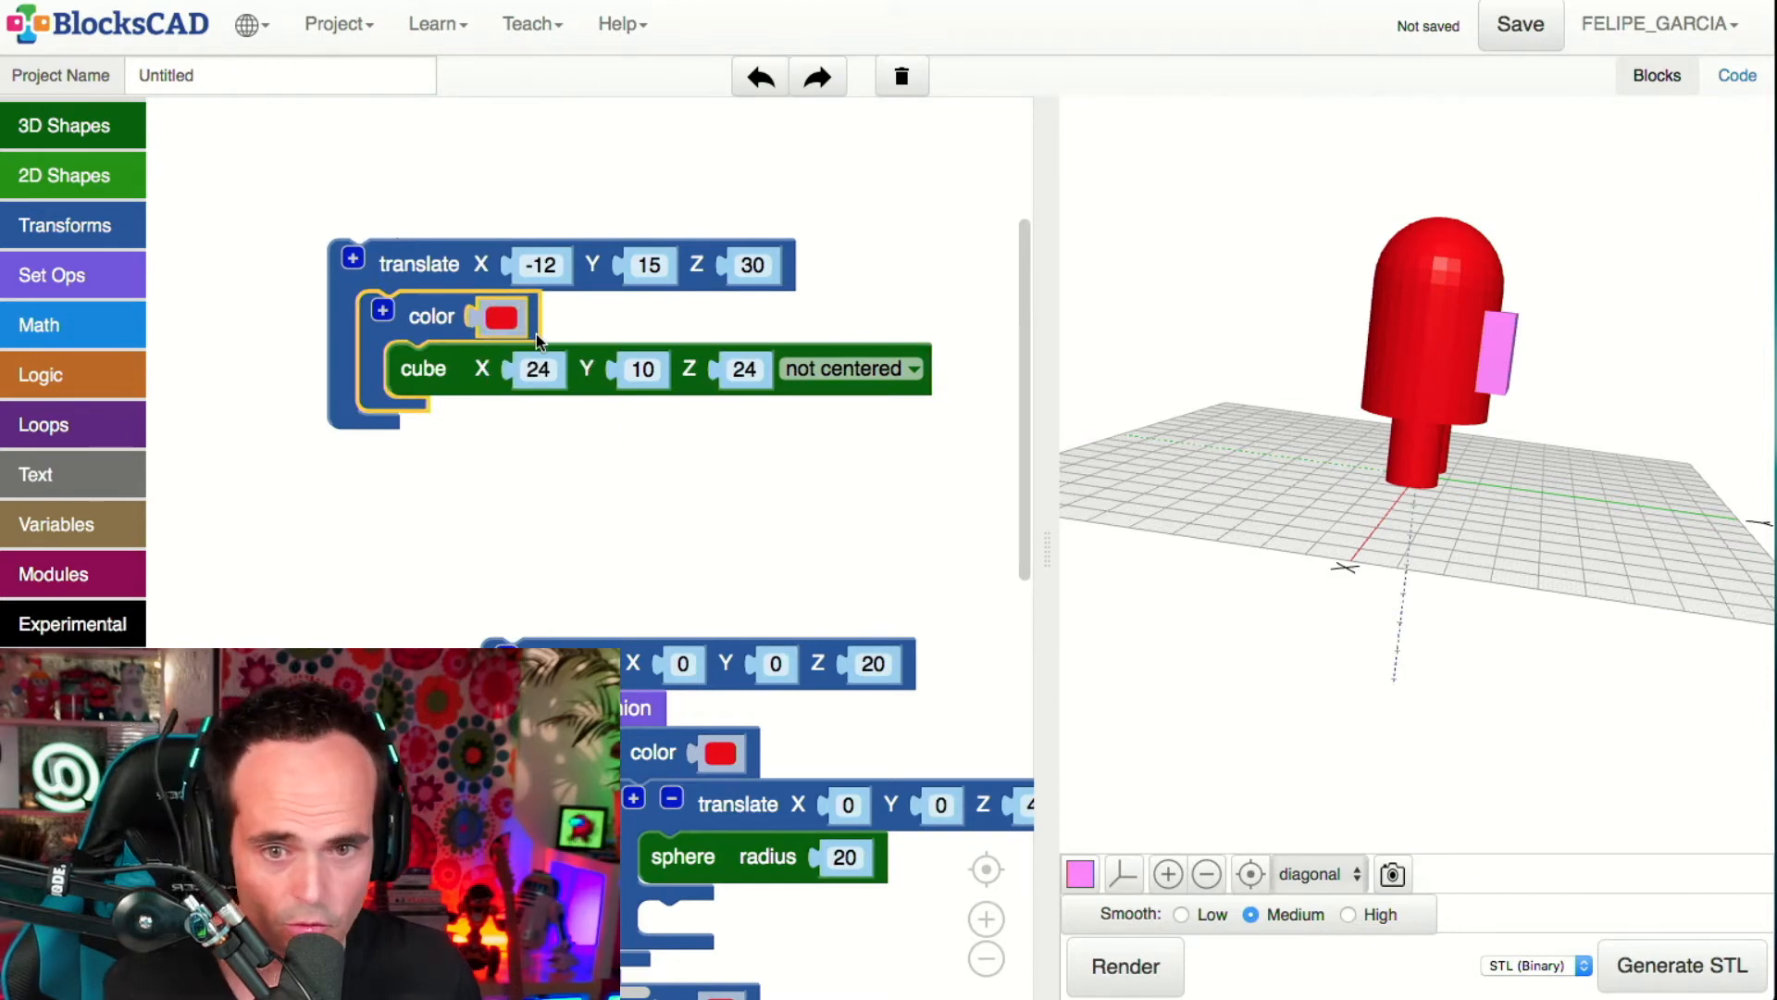
pyautogui.click(389, 572)
pyautogui.click(1125, 965)
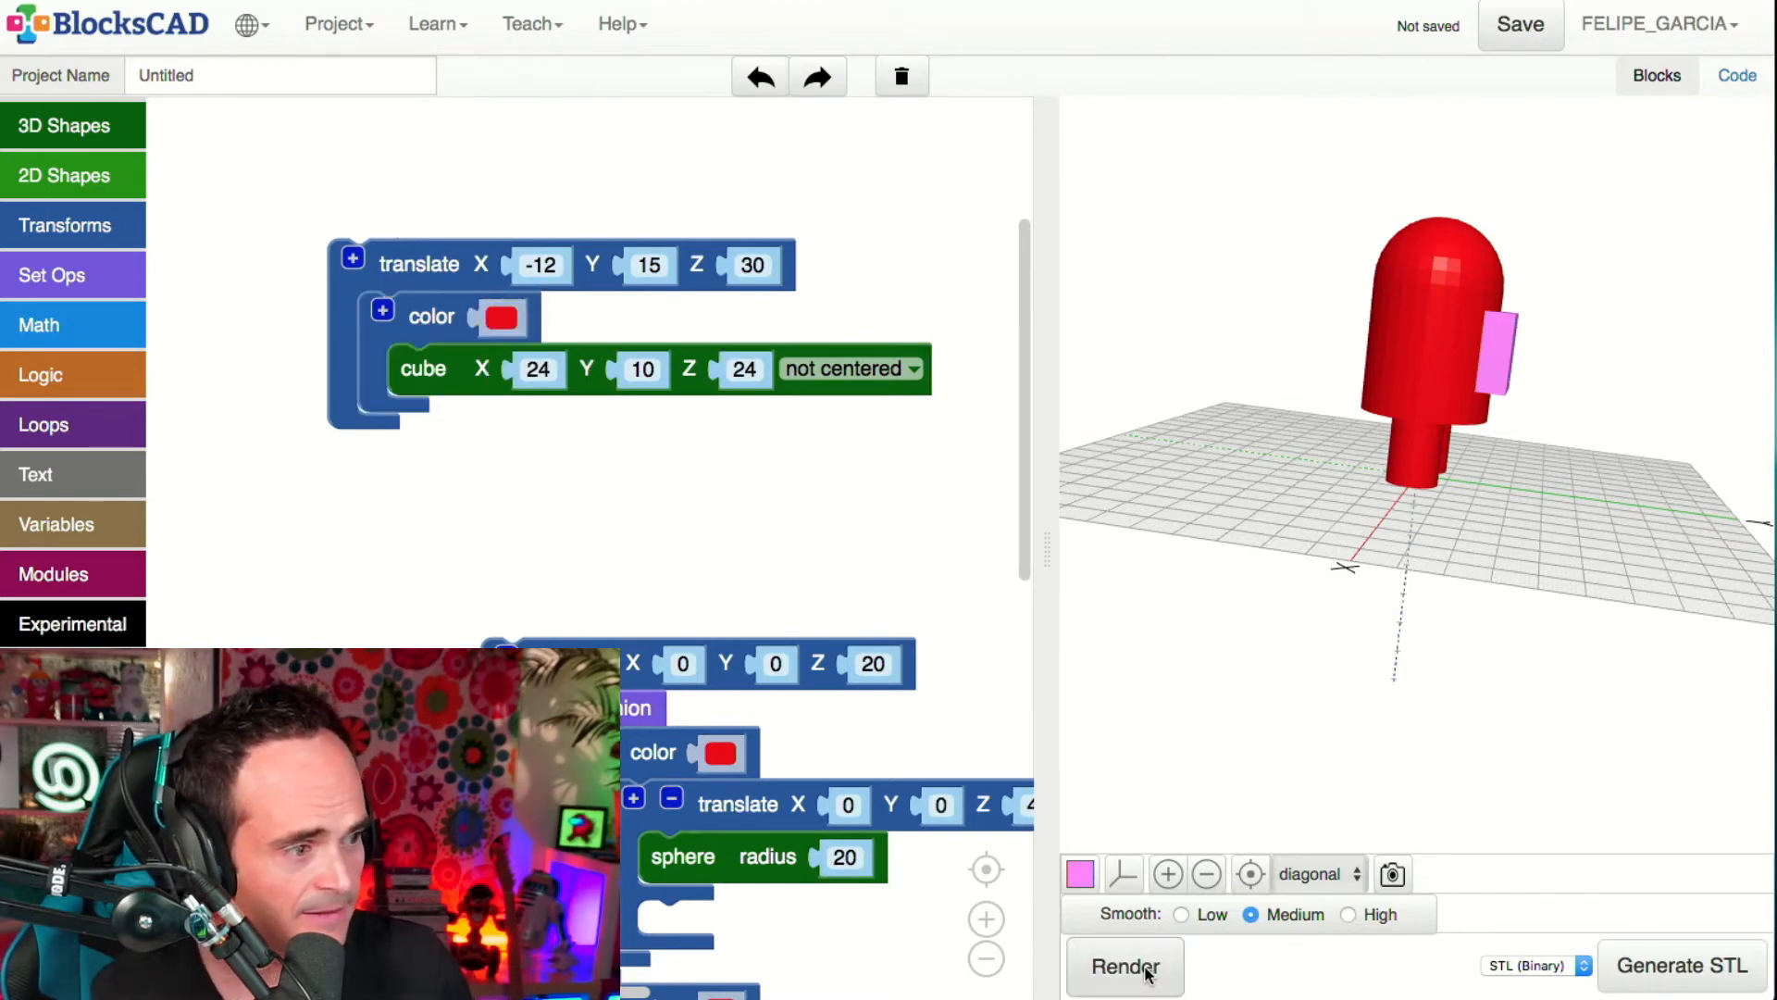
pyautogui.moveTo(1379, 614); pyautogui.dragTo(1500, 603)
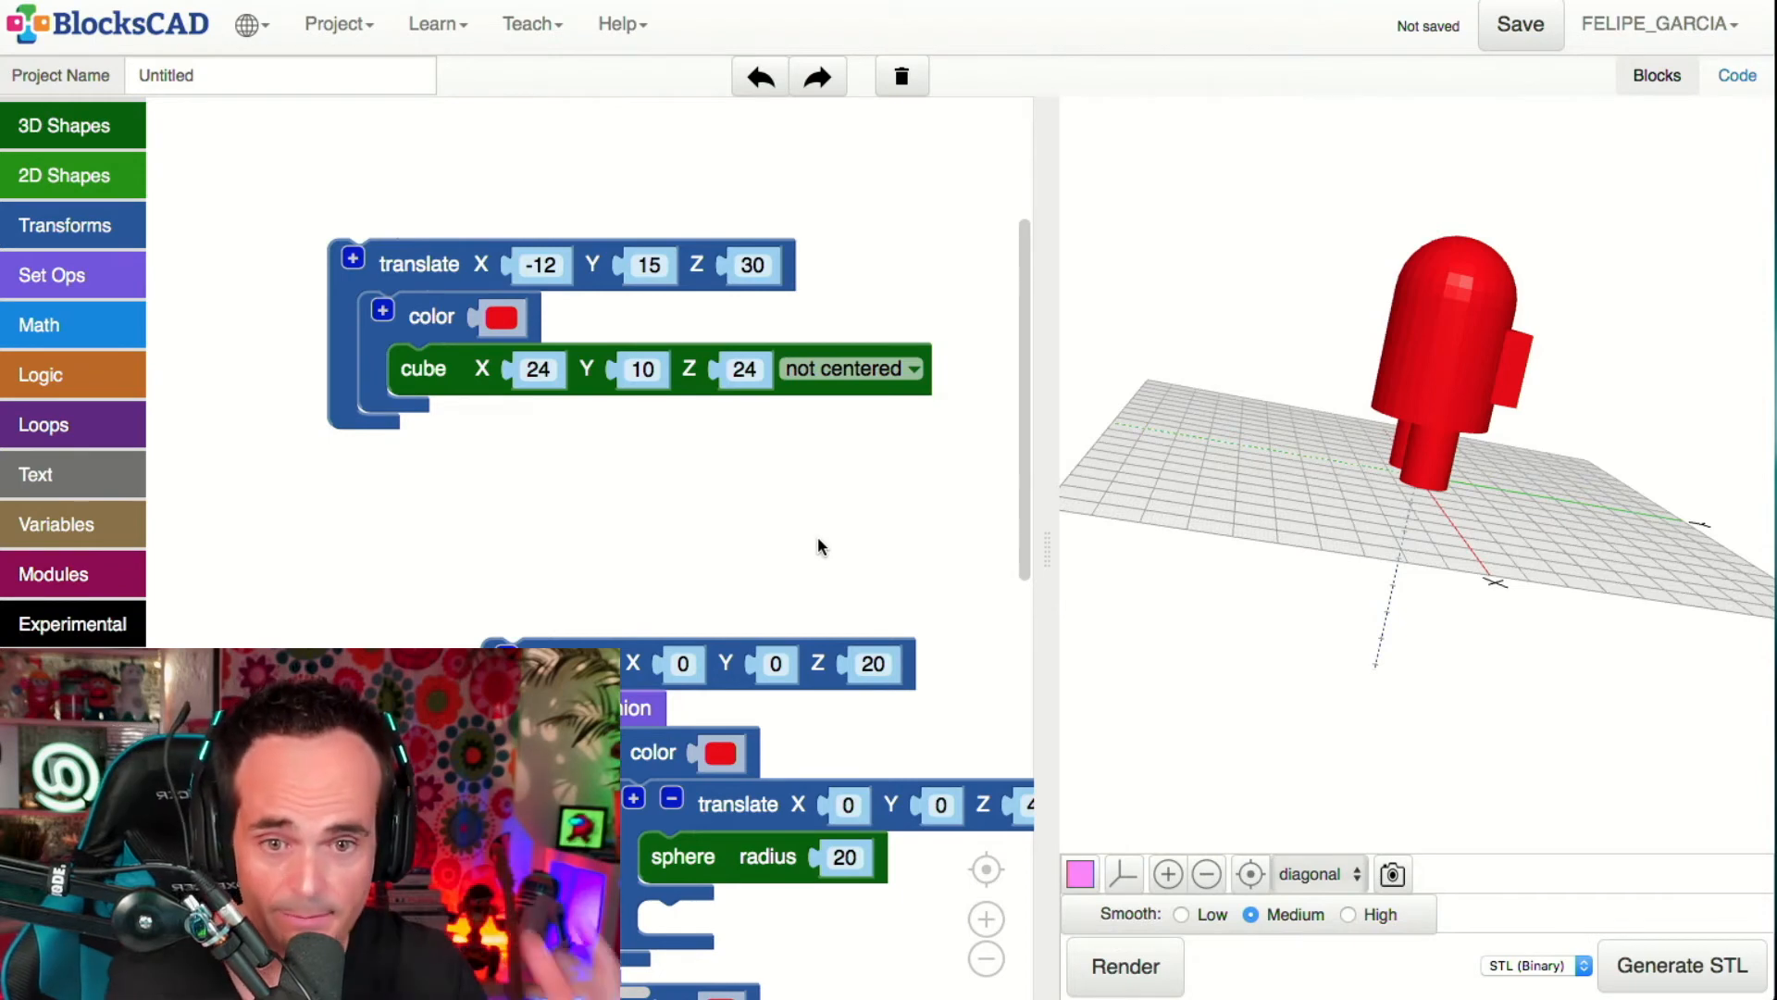
# - Widen the blocks workspace and arrange the cube's translate group beside the main union group
pyautogui.scroll(-5, 819, 546)
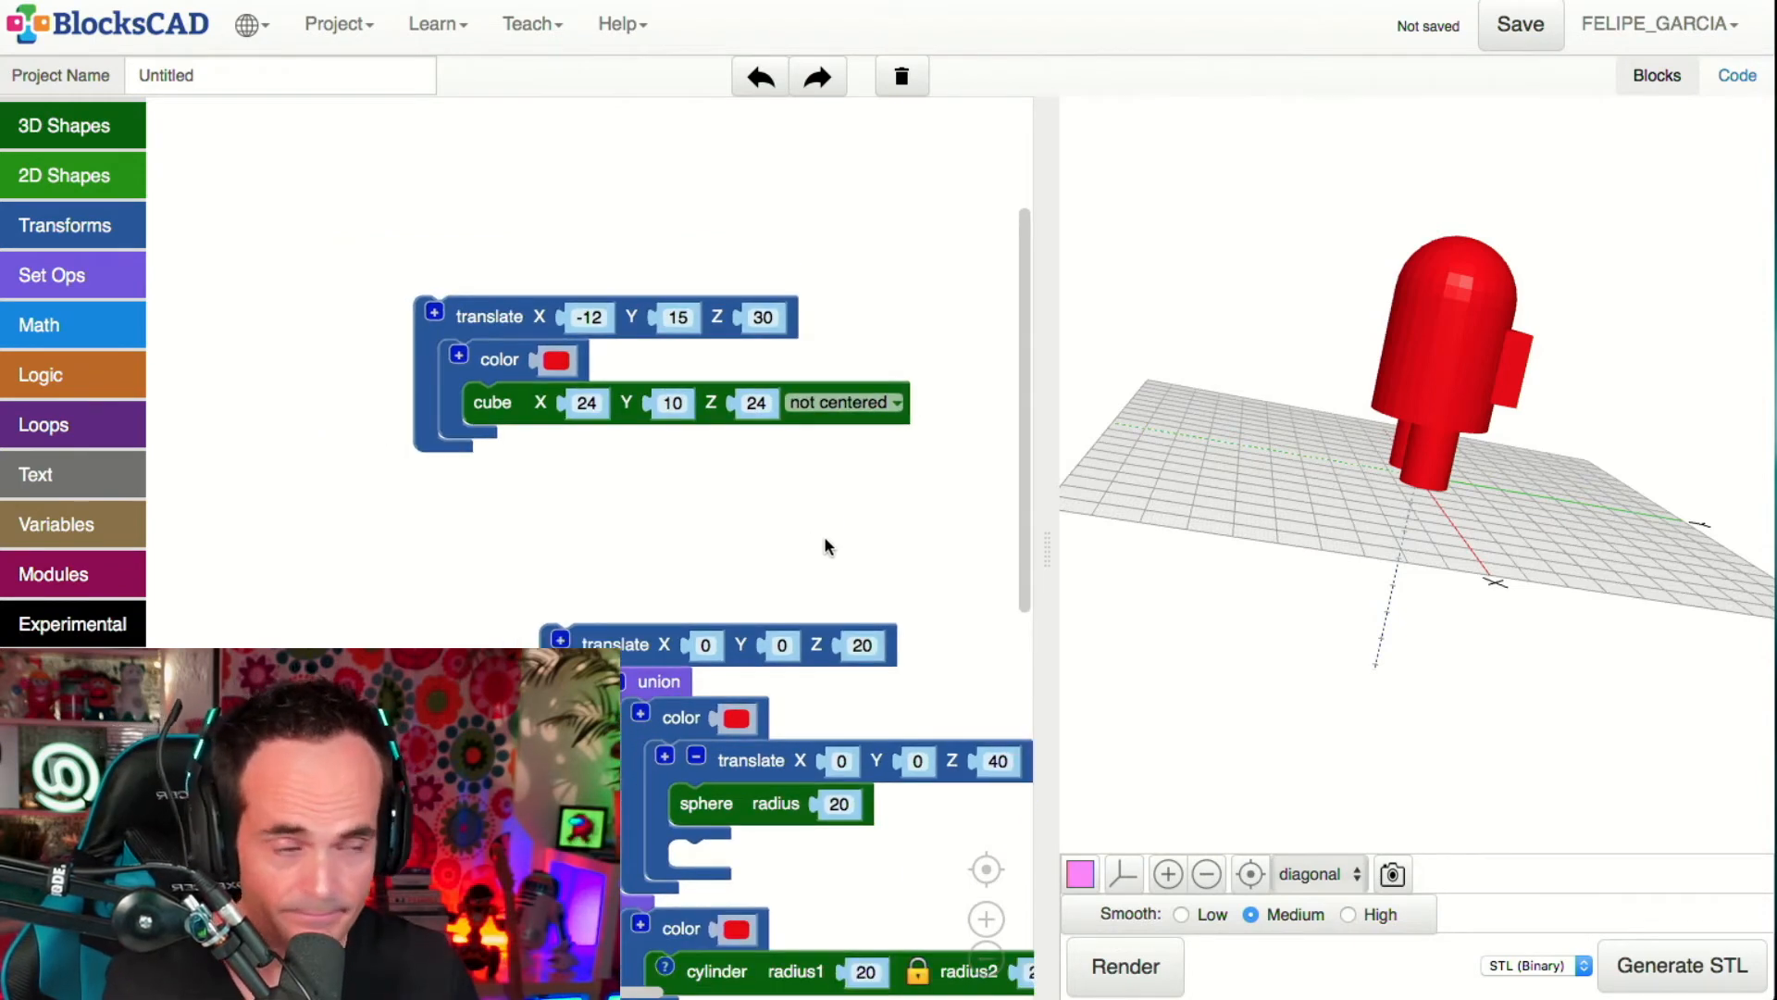
pyautogui.scroll(5, 788, 331)
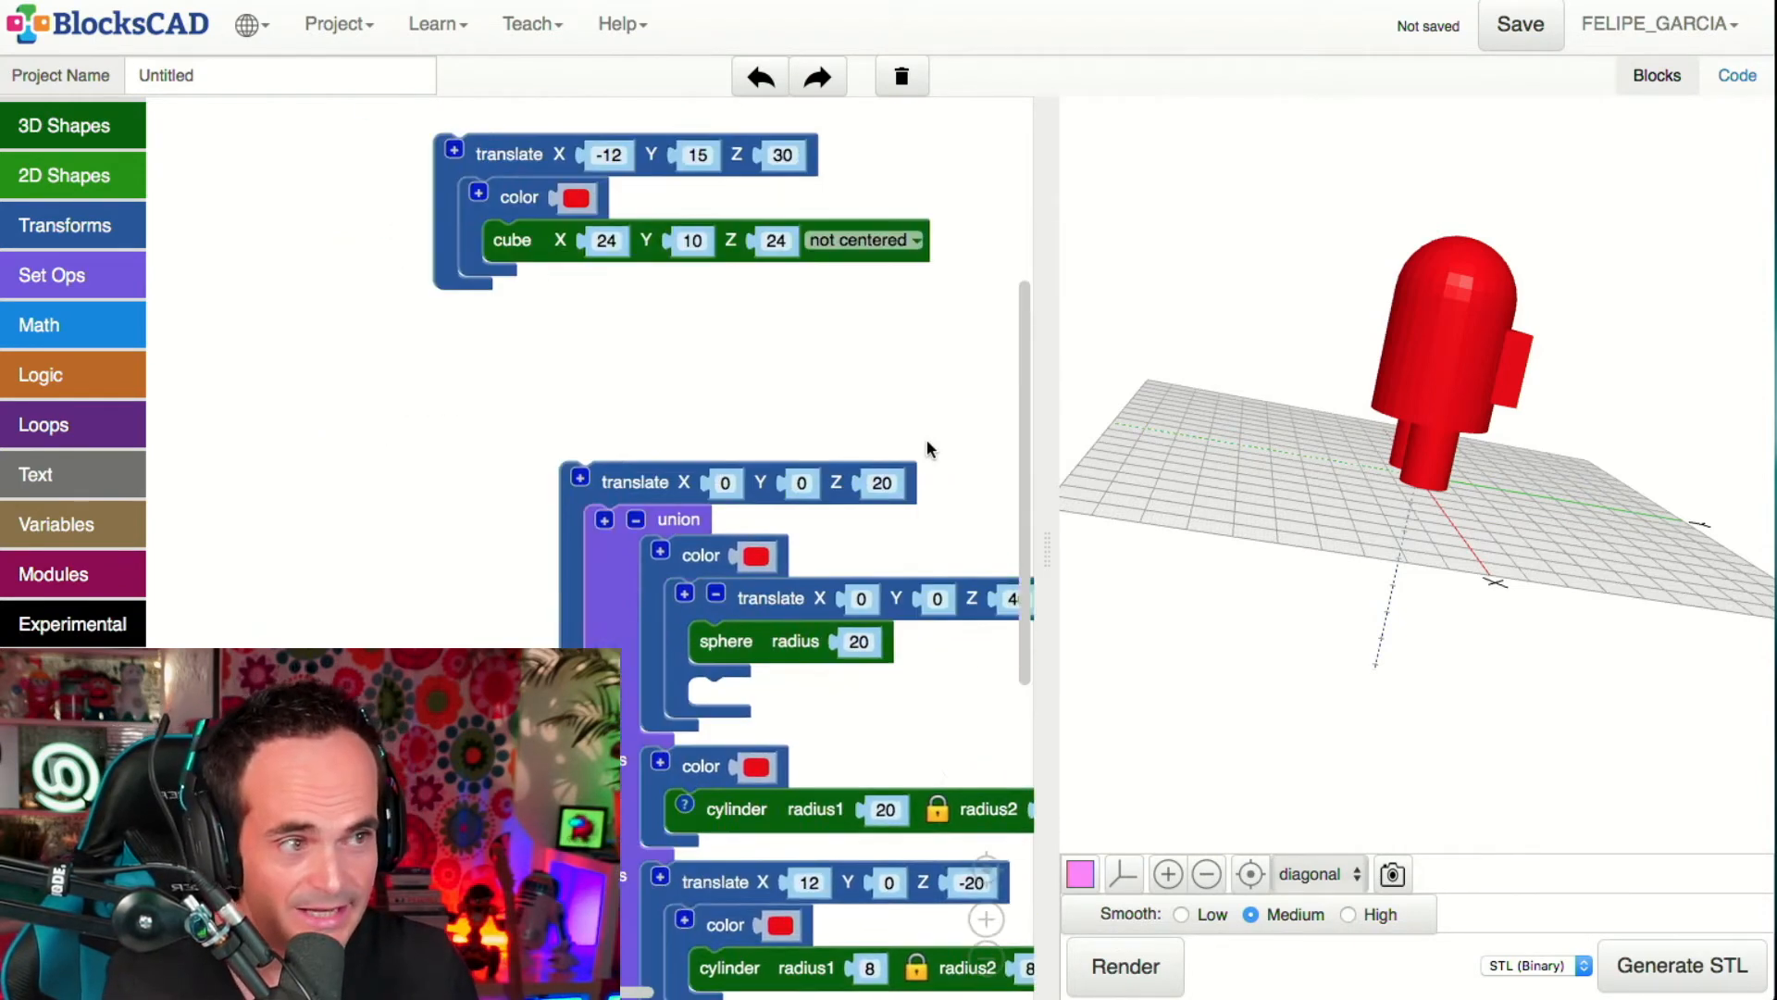
pyautogui.moveTo(559, 242); pyautogui.dragTo(429, 764)
pyautogui.moveTo(695, 437); pyautogui.dragTo(602, 171)
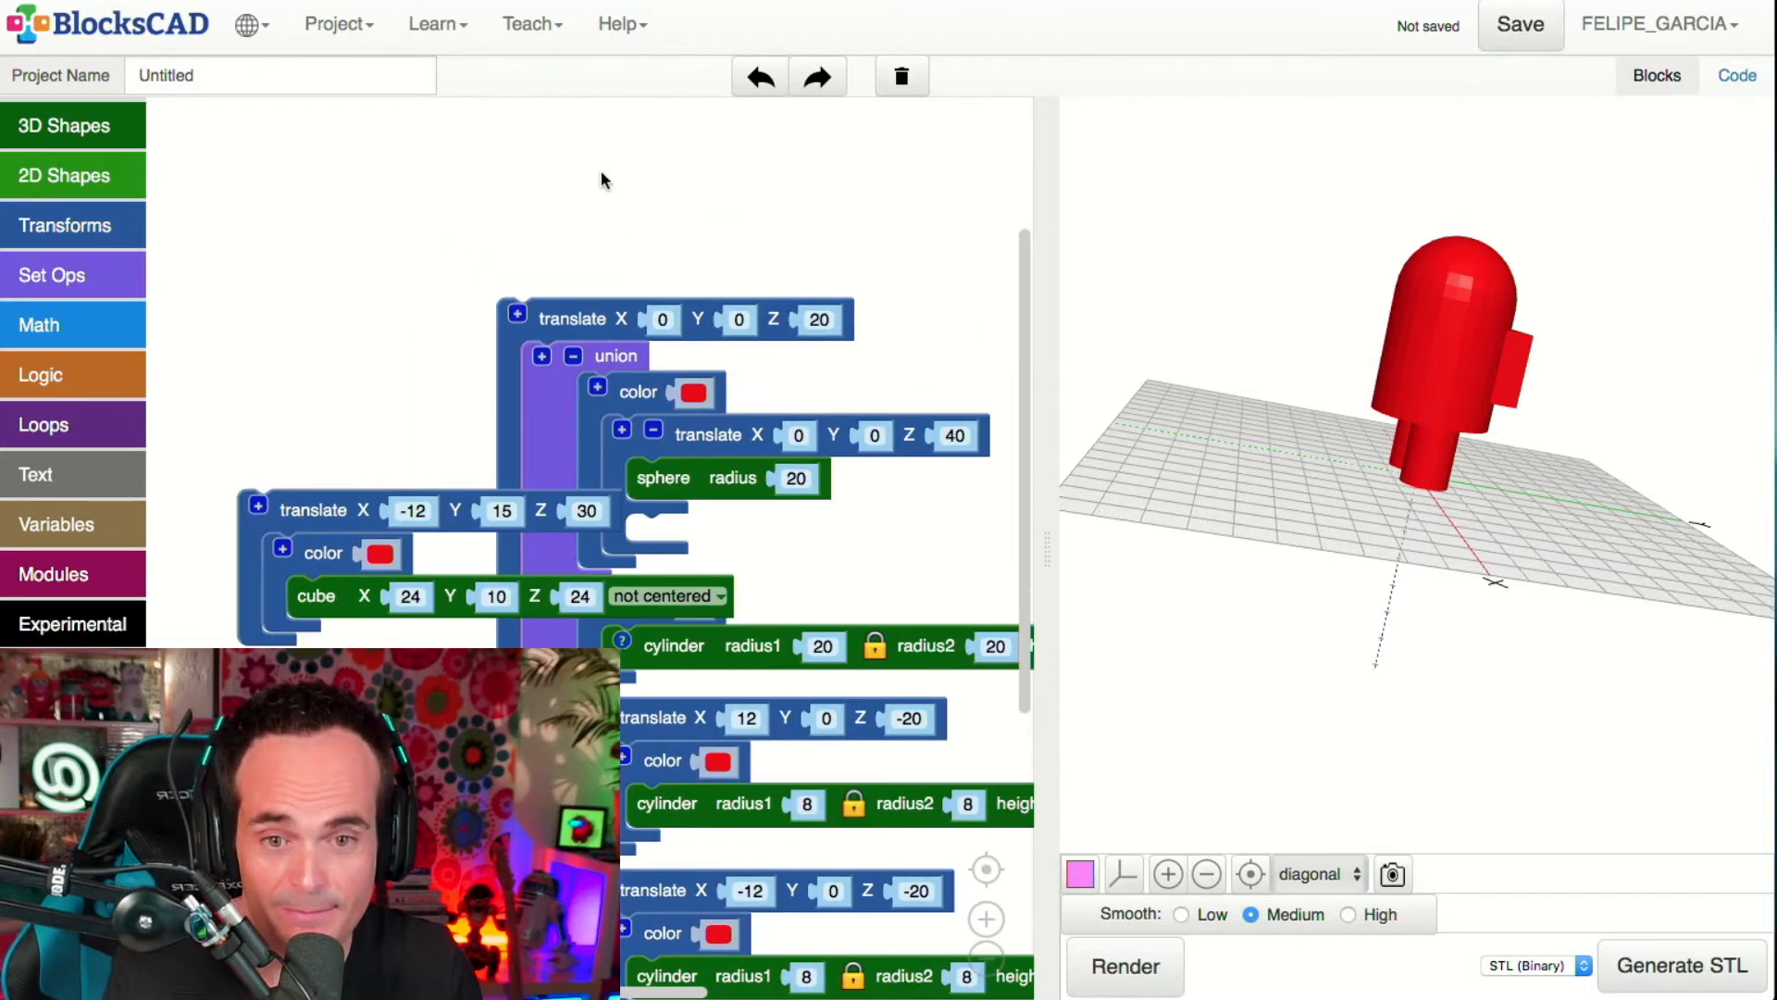
pyautogui.scroll(1, 820, 685)
pyautogui.moveTo(1069, 527); pyautogui.dragTo(1479, 546)
pyautogui.moveTo(605, 281); pyautogui.dragTo(830, 104)
pyautogui.scroll(1, 375, 917)
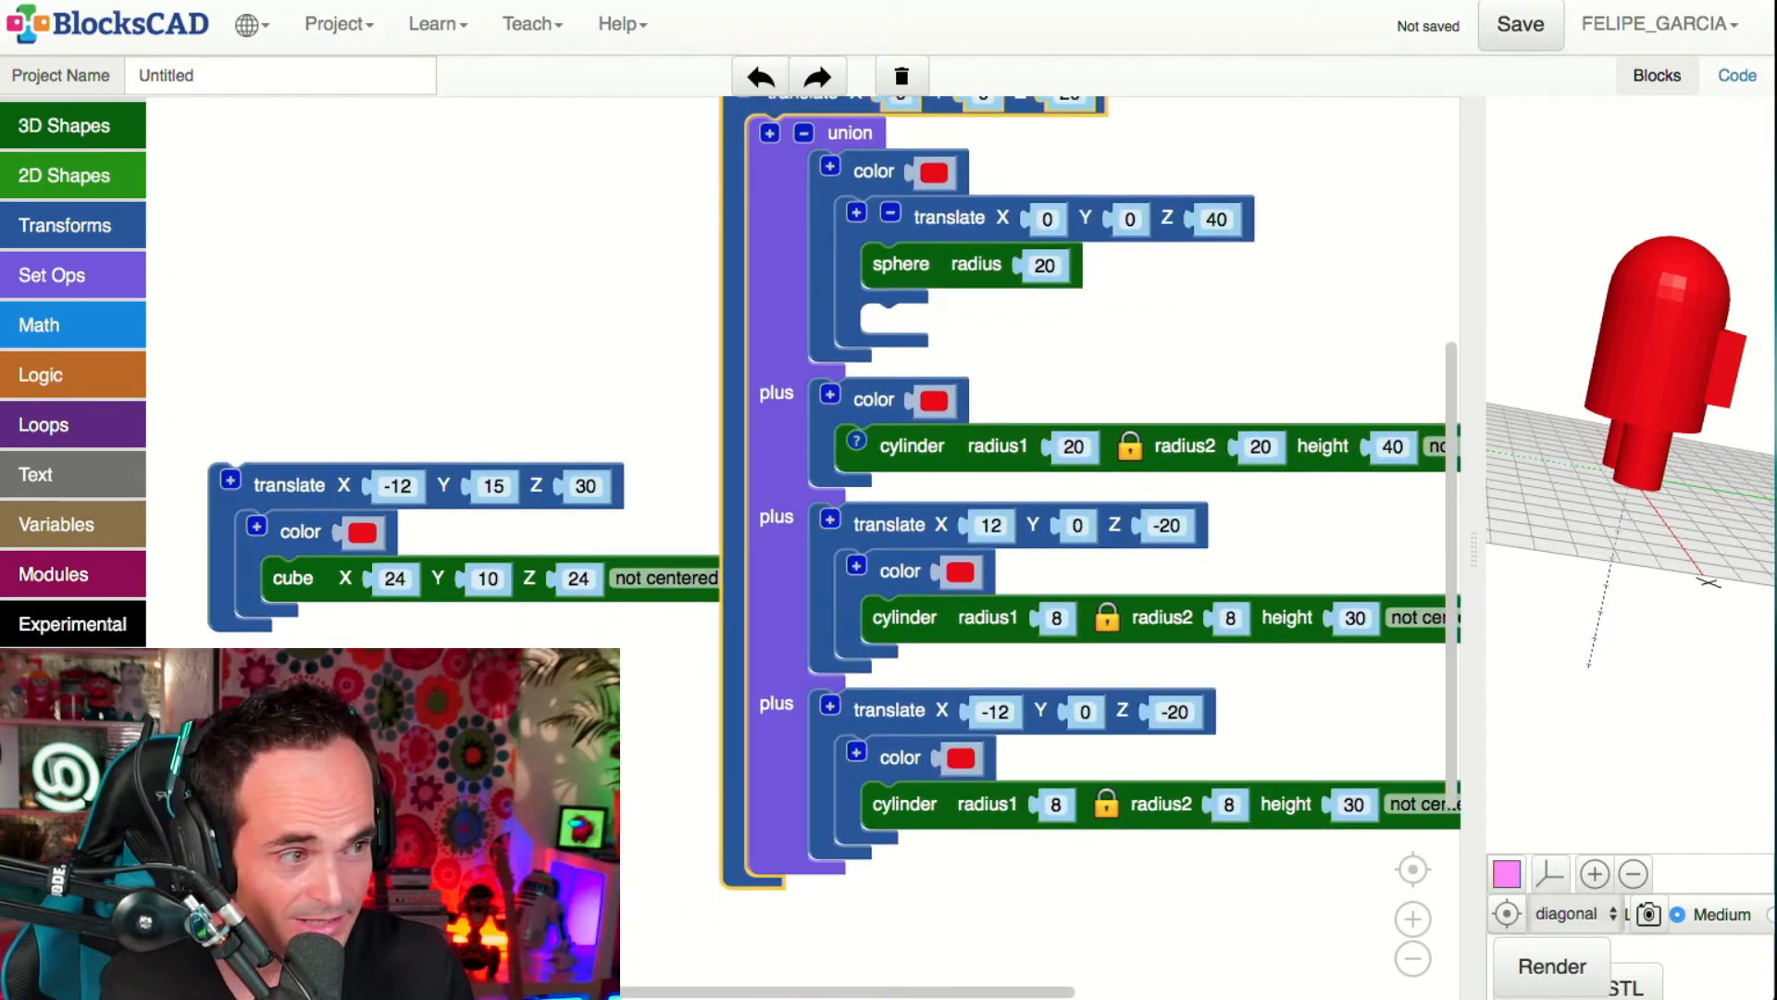
# - Add another plus slot to the union and insert the red cube's translate group into it
pyautogui.click(770, 133)
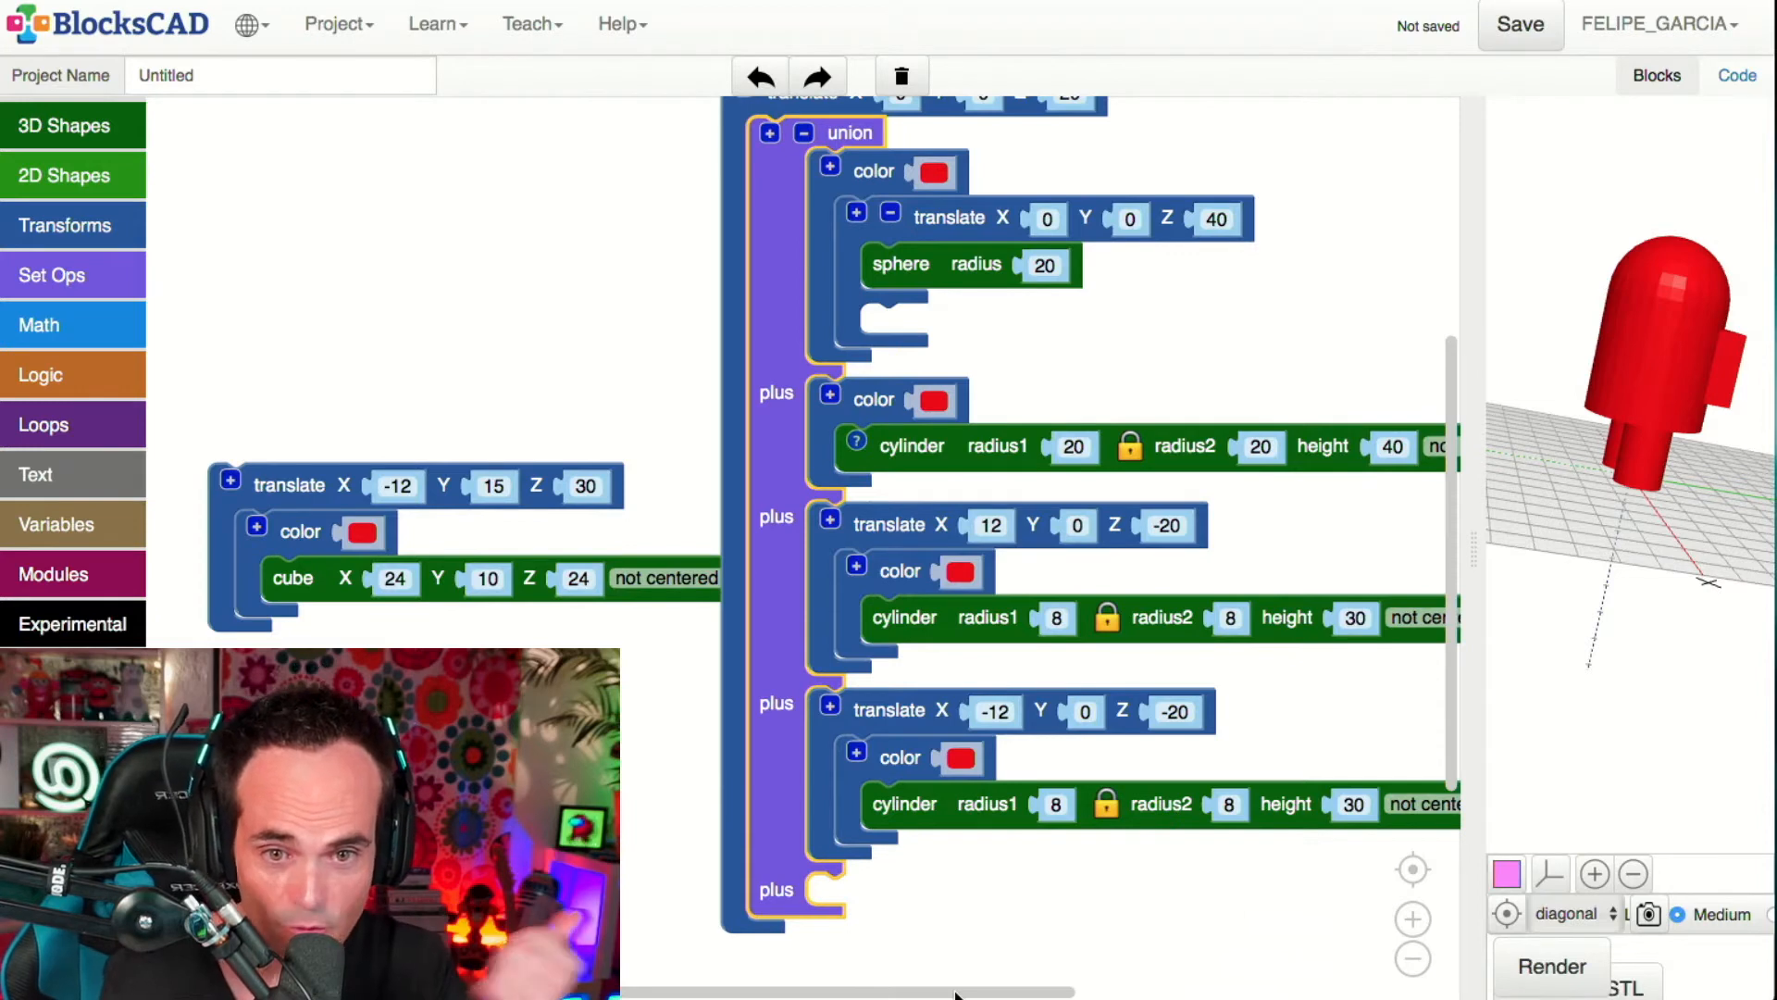
pyautogui.moveTo(1079, 881); pyautogui.dragTo(1001, 734)
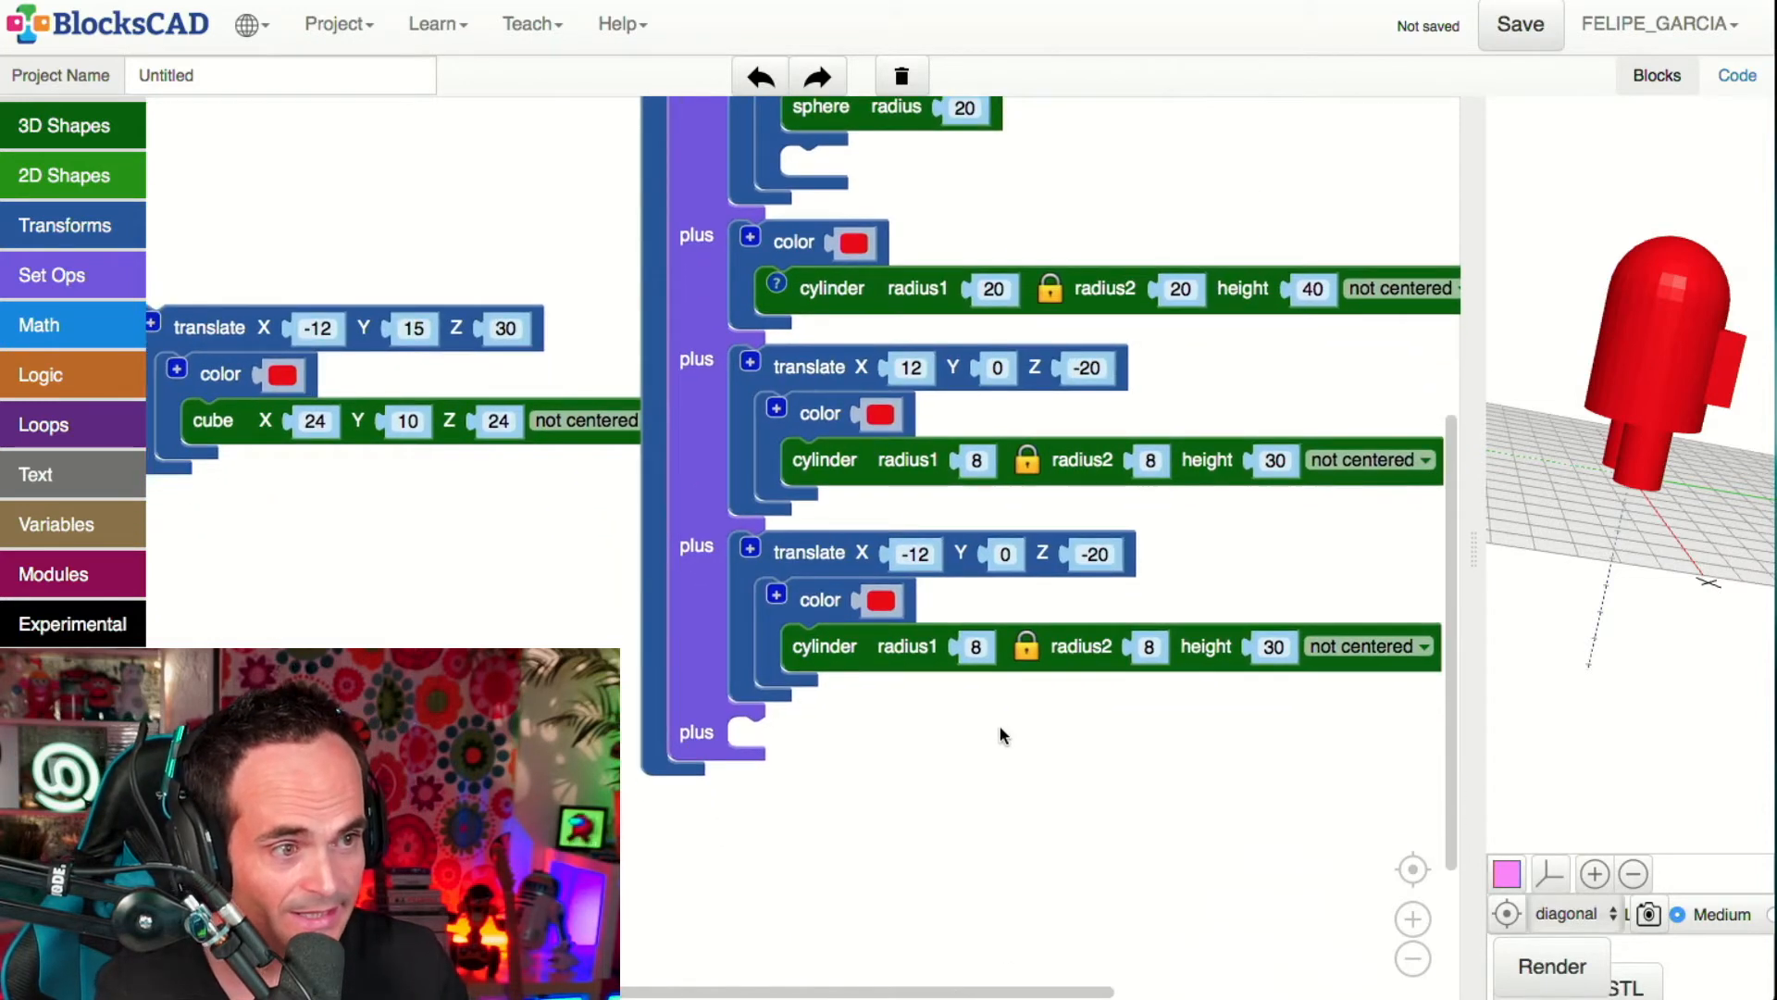
pyautogui.moveTo(221, 319); pyautogui.dragTo(824, 708)
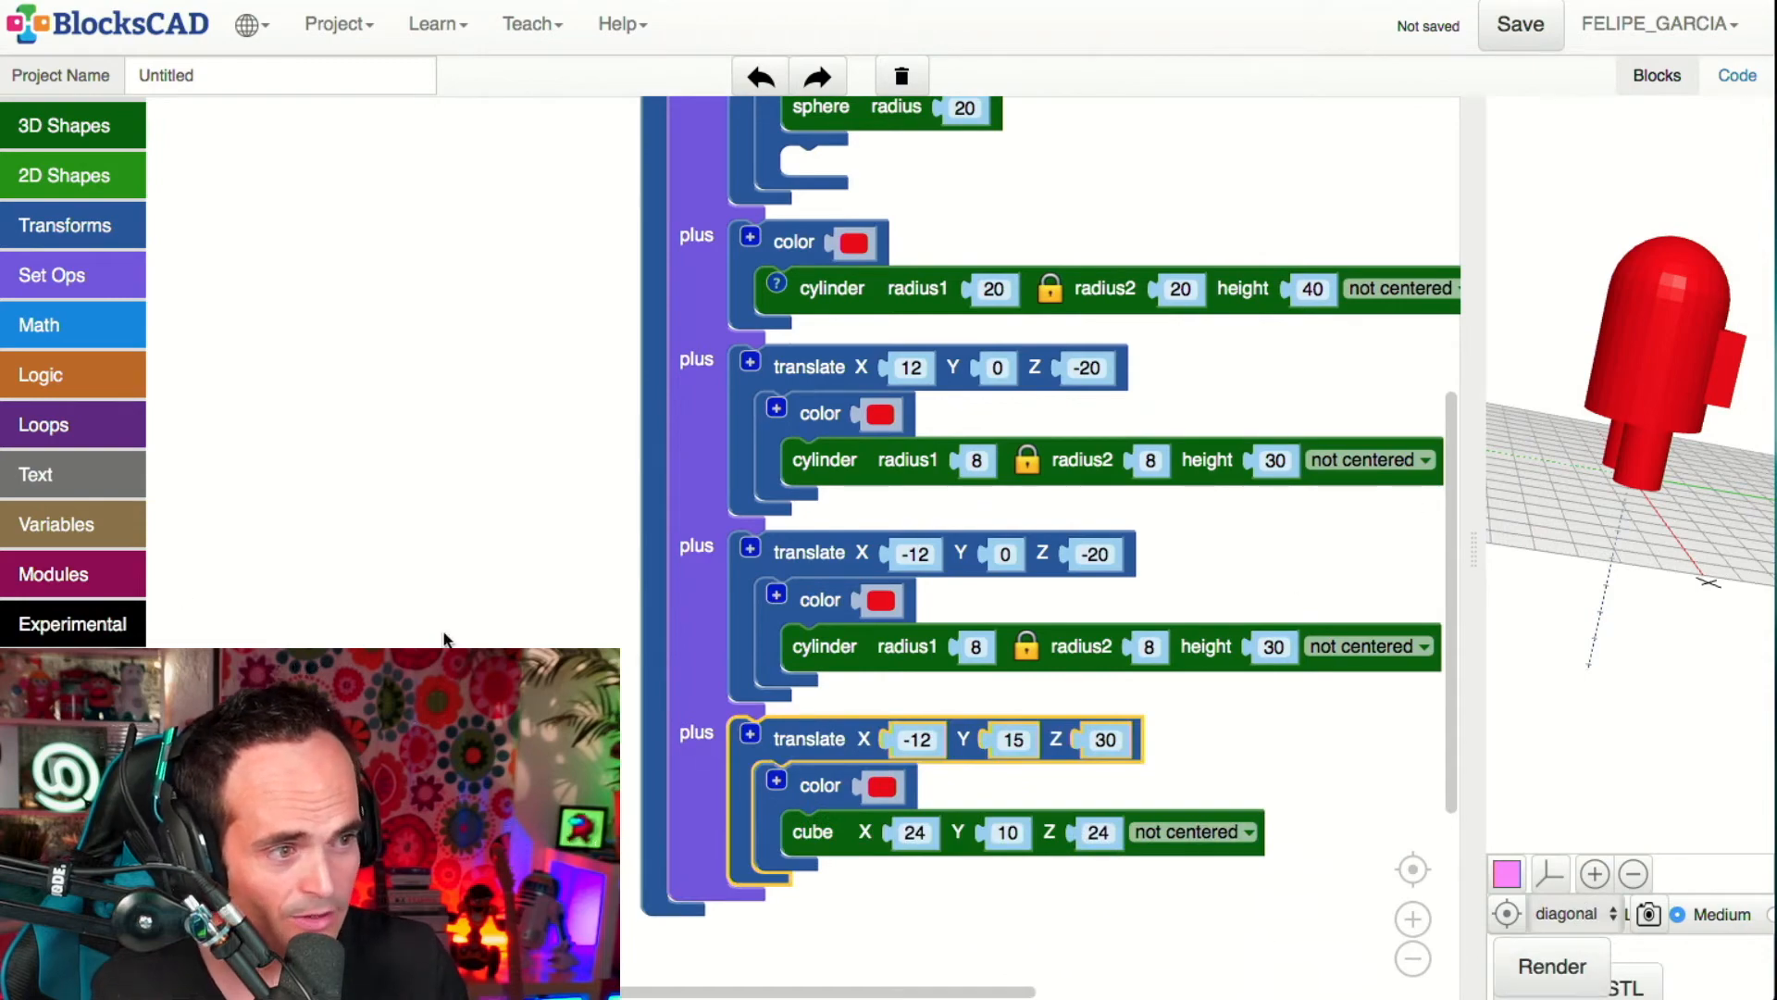
# - Narrow the blocks workspace to enlarge the 3D view again
pyautogui.scroll(-1, 431, 653)
pyautogui.rightClick(433, 673)
pyautogui.hscroll(5, 547, 388)
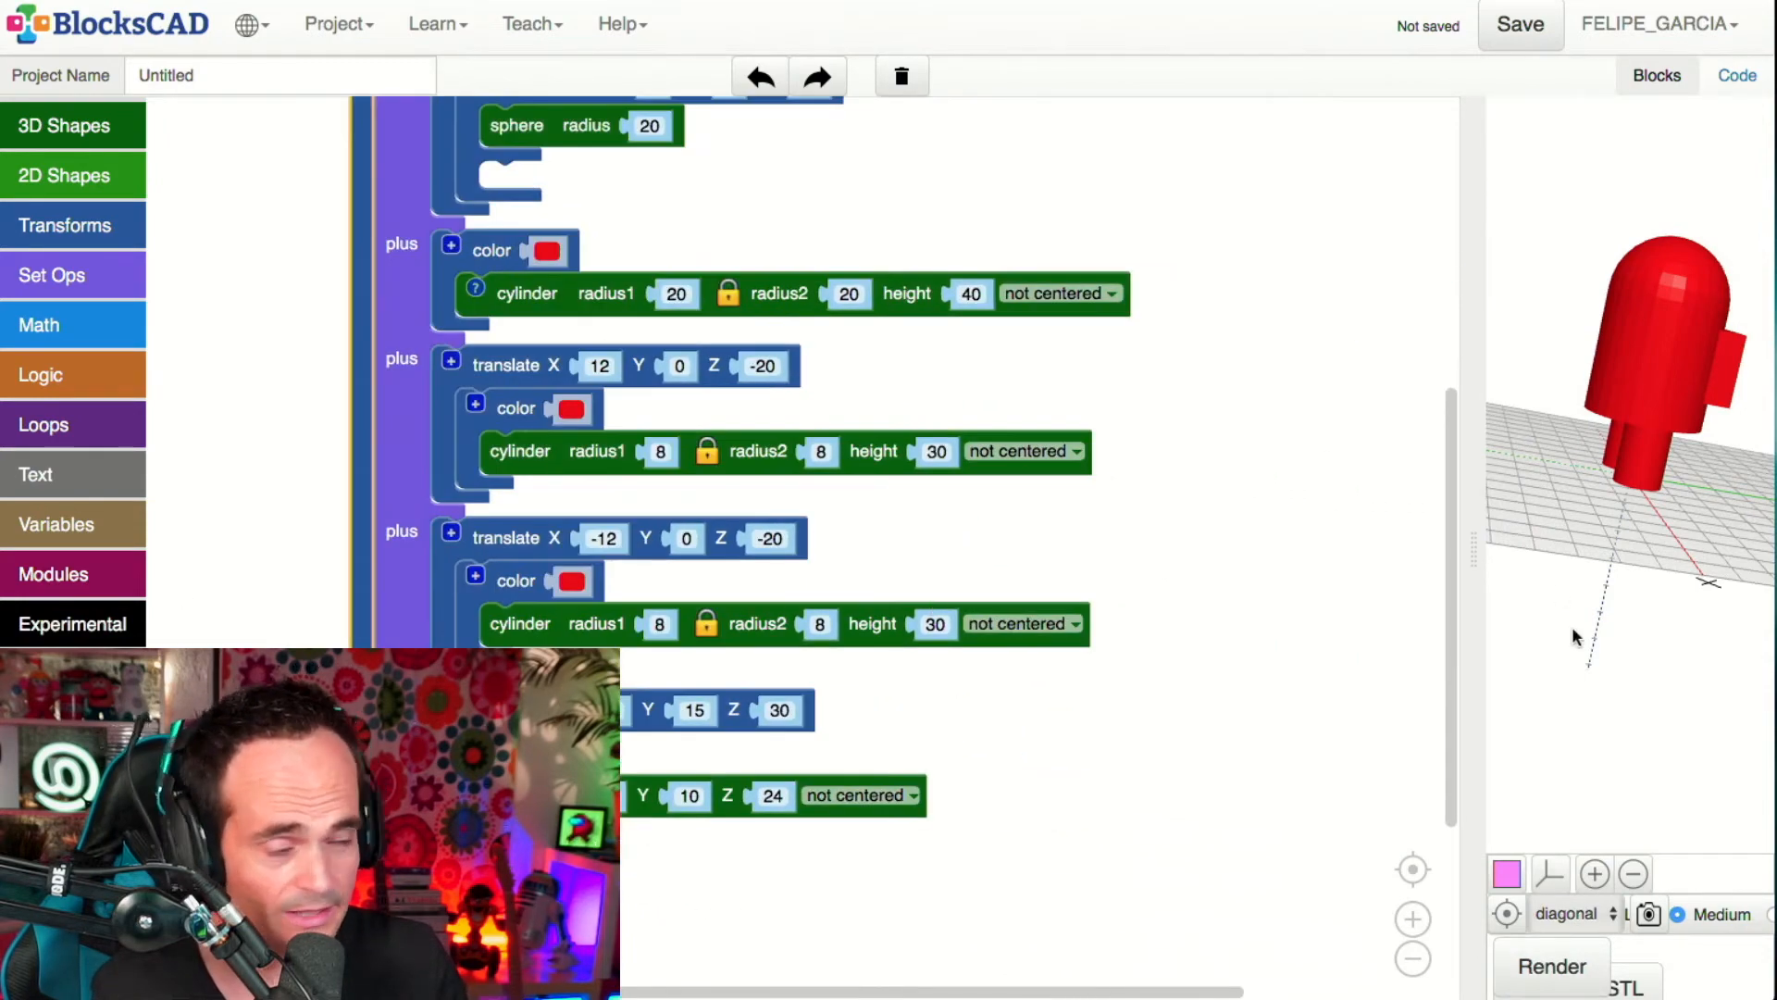
pyautogui.moveTo(1484, 530); pyautogui.dragTo(941, 543)
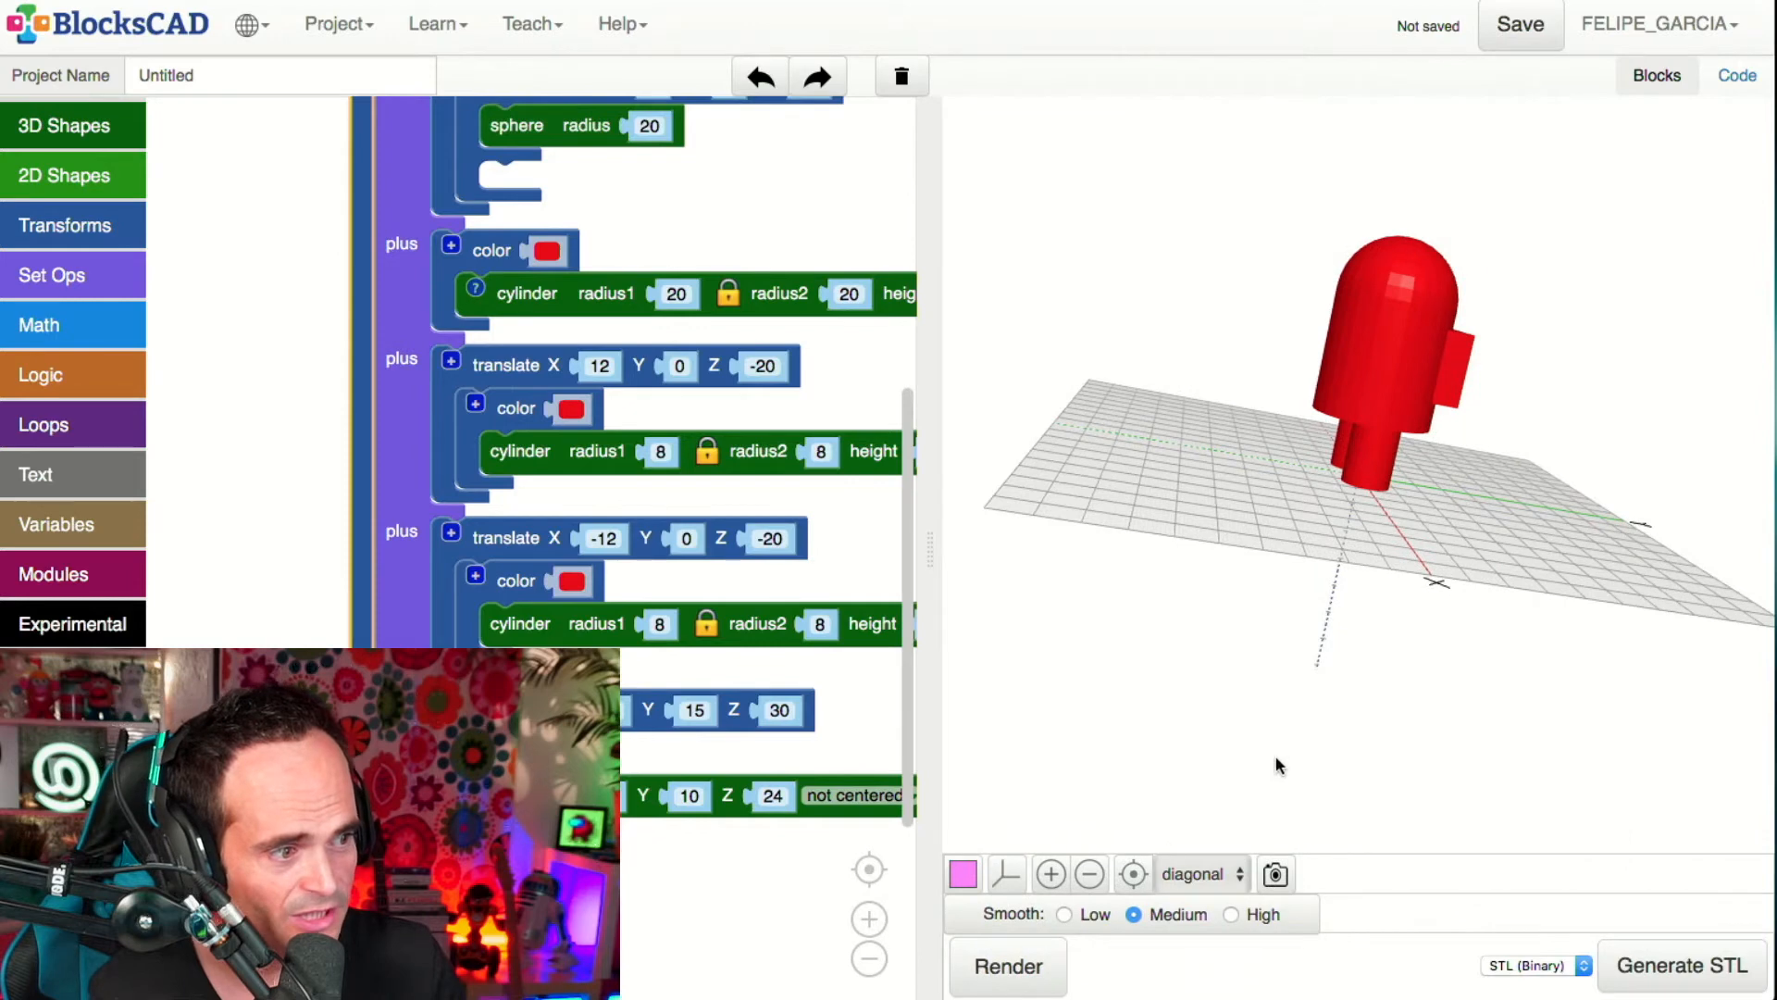
# - Render the model and widen the blocks workspace to show the cube's whole translate group
pyautogui.click(1022, 953)
pyautogui.moveTo(1507, 519); pyautogui.dragTo(1387, 120)
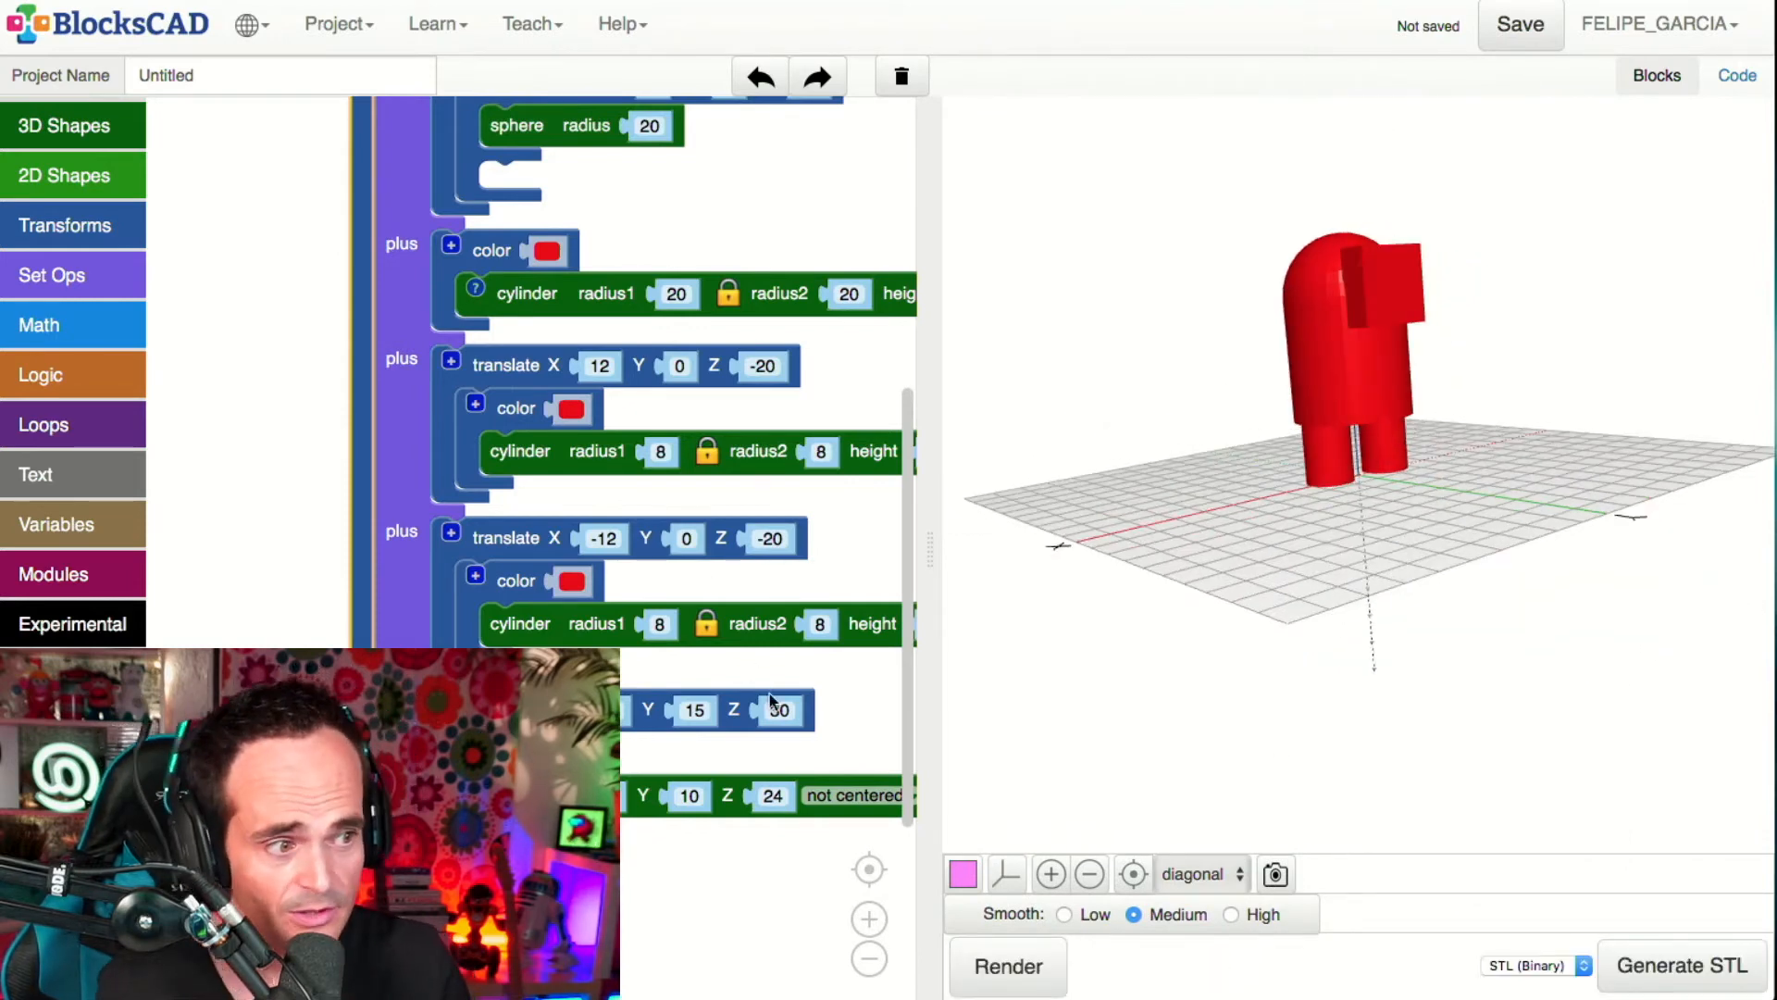
pyautogui.moveTo(941, 550); pyautogui.dragTo(1498, 535)
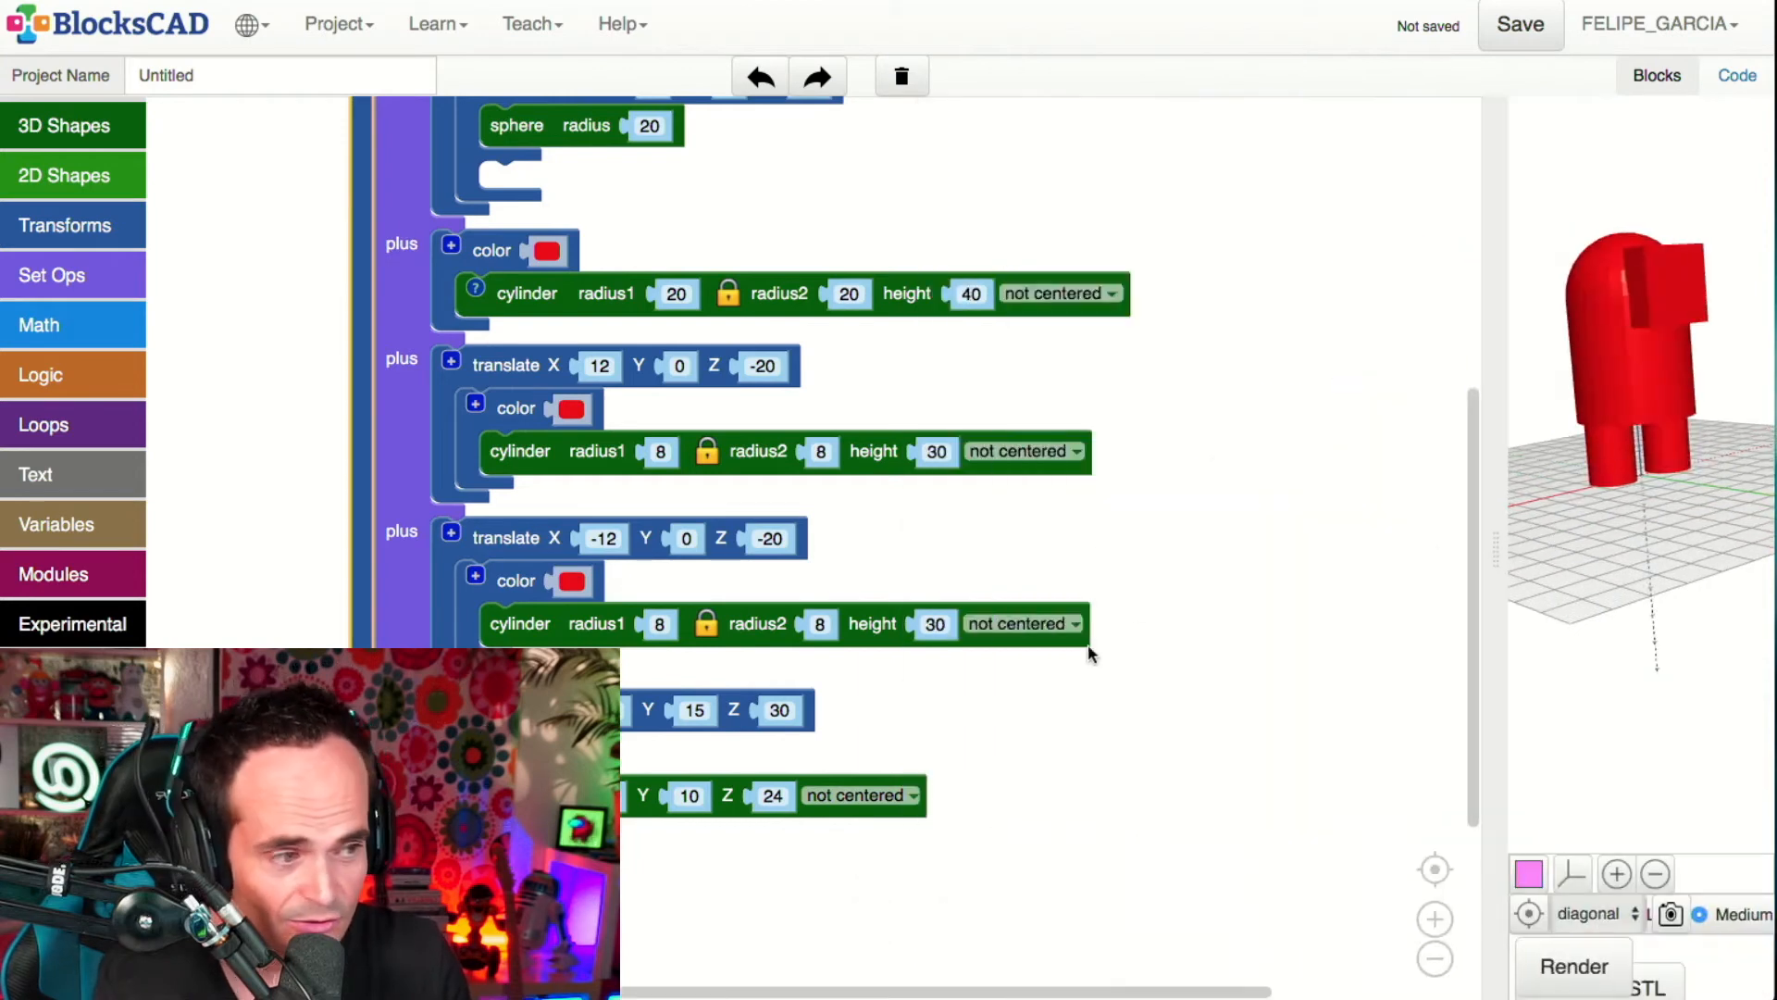
pyautogui.moveTo(948, 711); pyautogui.dragTo(1212, 620)
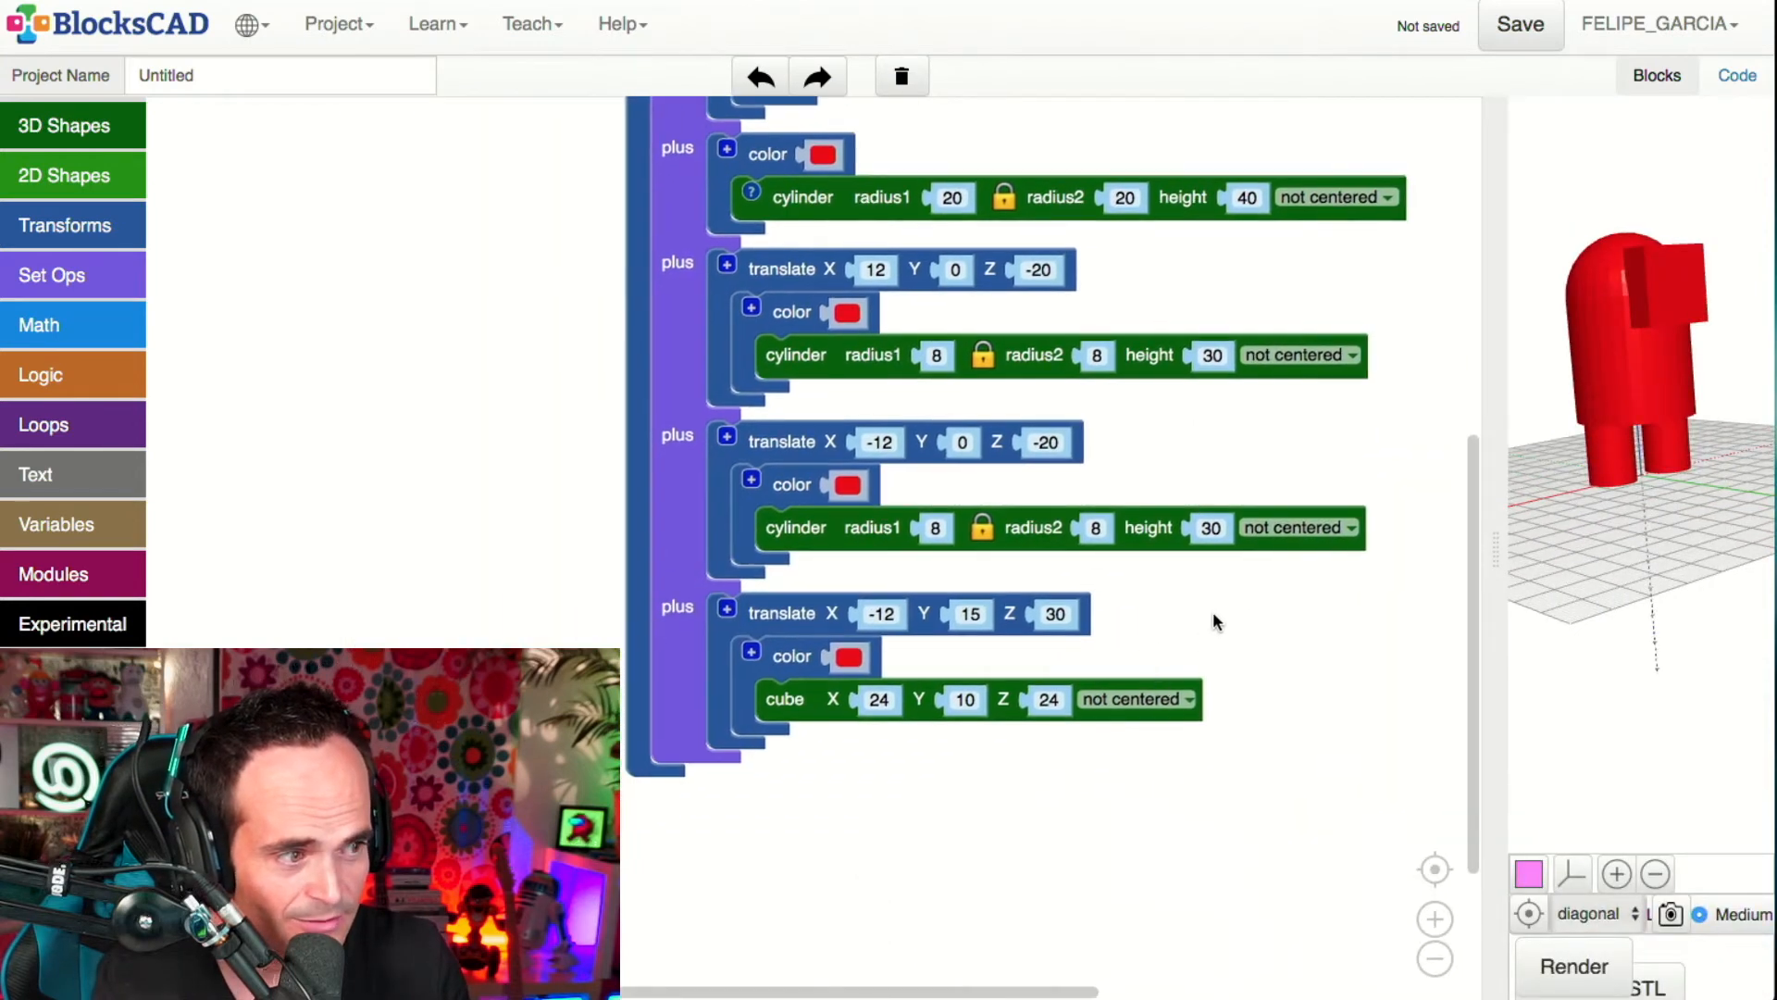
# - Try Z values of 20 and 18 in the red cube's translate block, rendering the model for each
pyautogui.click(1056, 597)
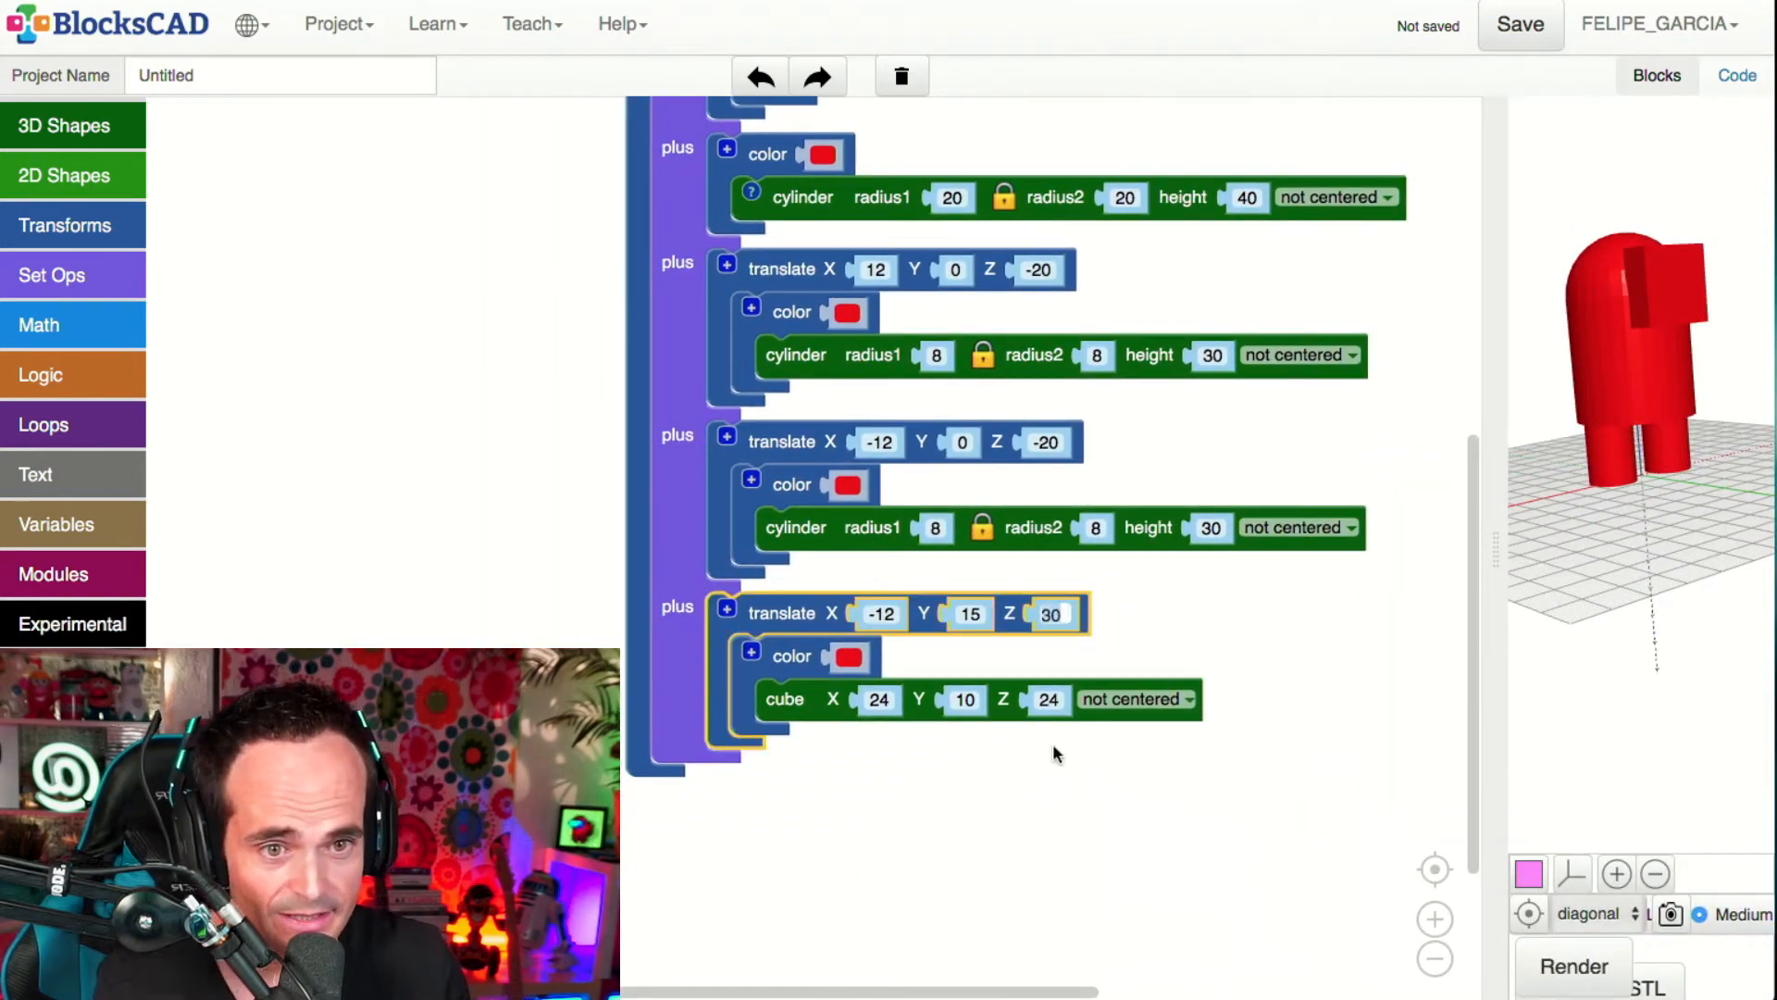
pyautogui.write('20')
pyautogui.click(1573, 965)
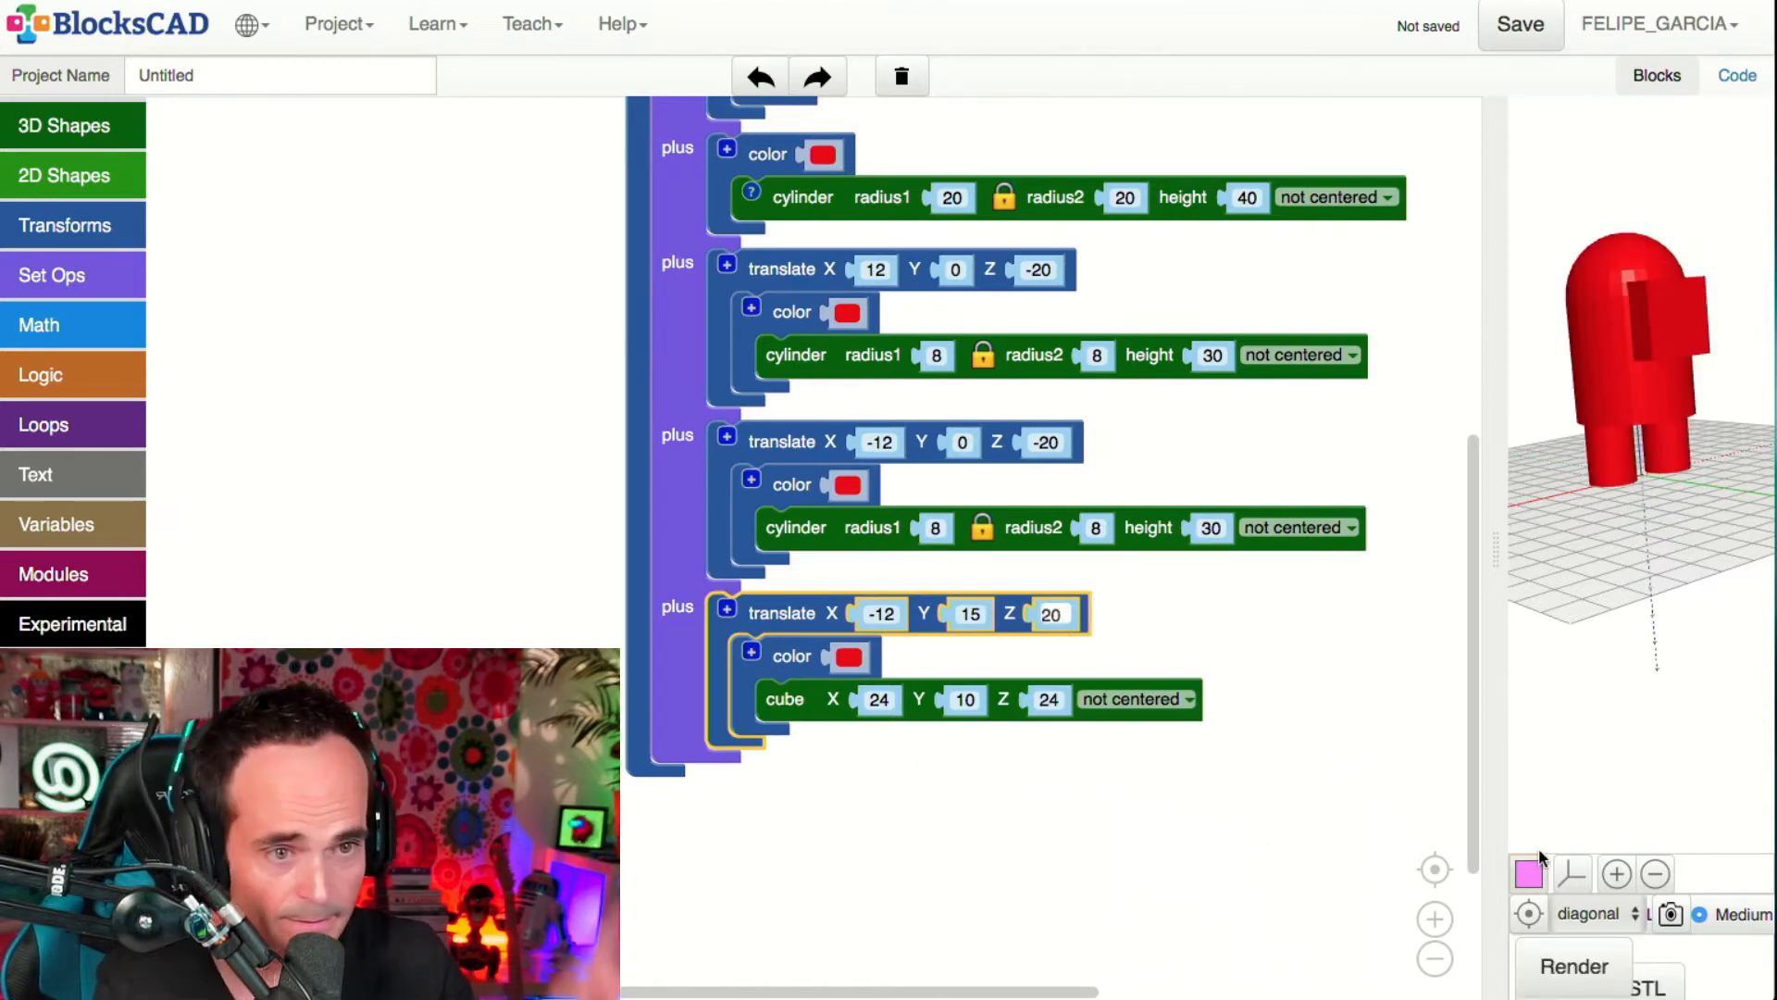
pyautogui.click(1064, 594)
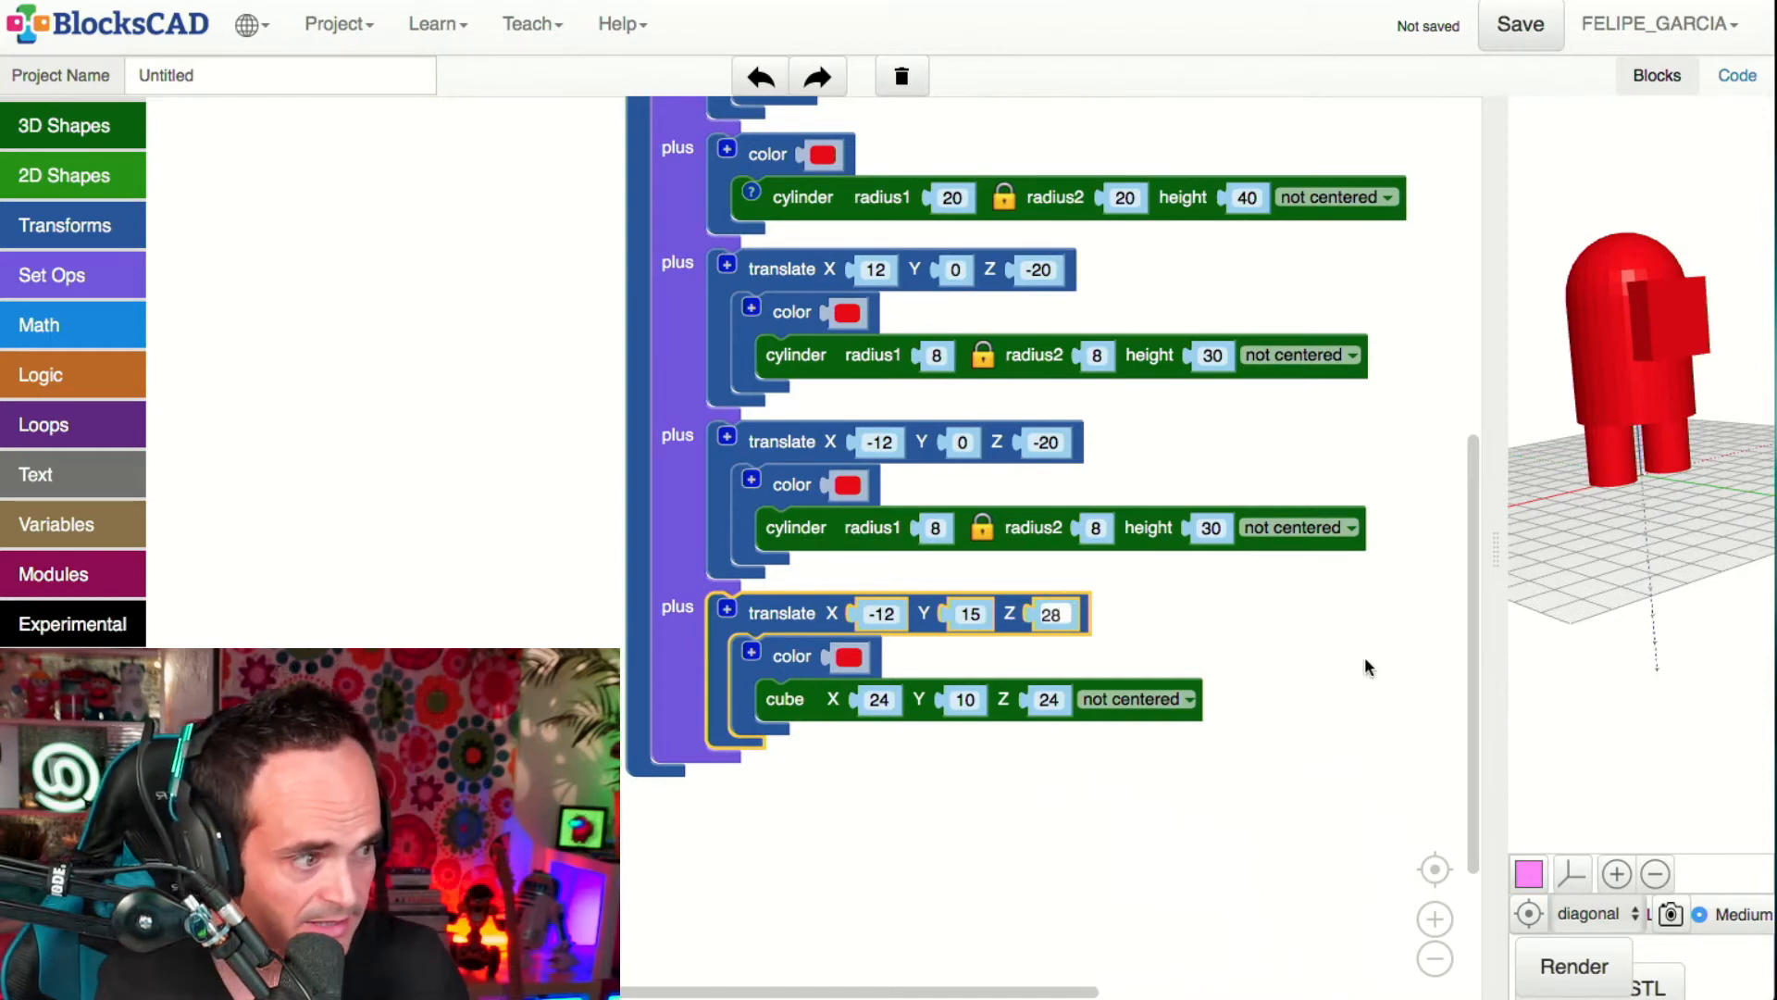
pyautogui.write('18')
pyautogui.click(1601, 949)
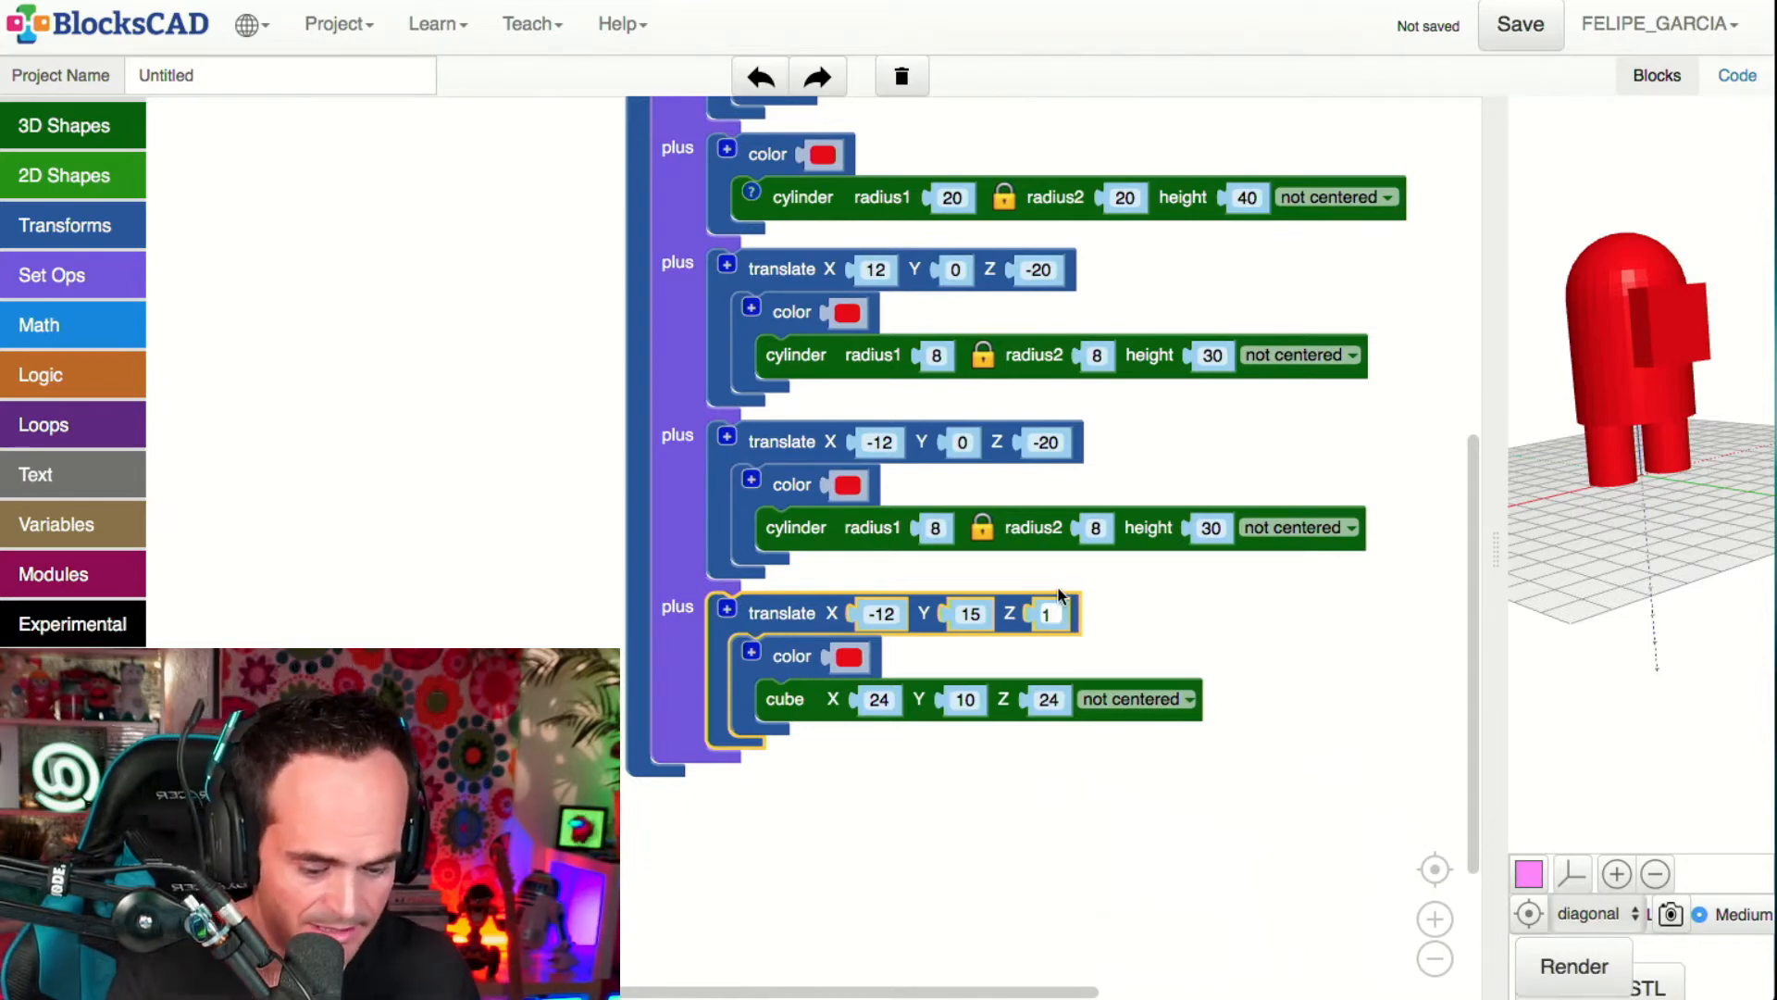
# - Set the red cube's translate Z to 16, render the model and enlarge the 3D view to inspect it
pyautogui.click(1596, 945)
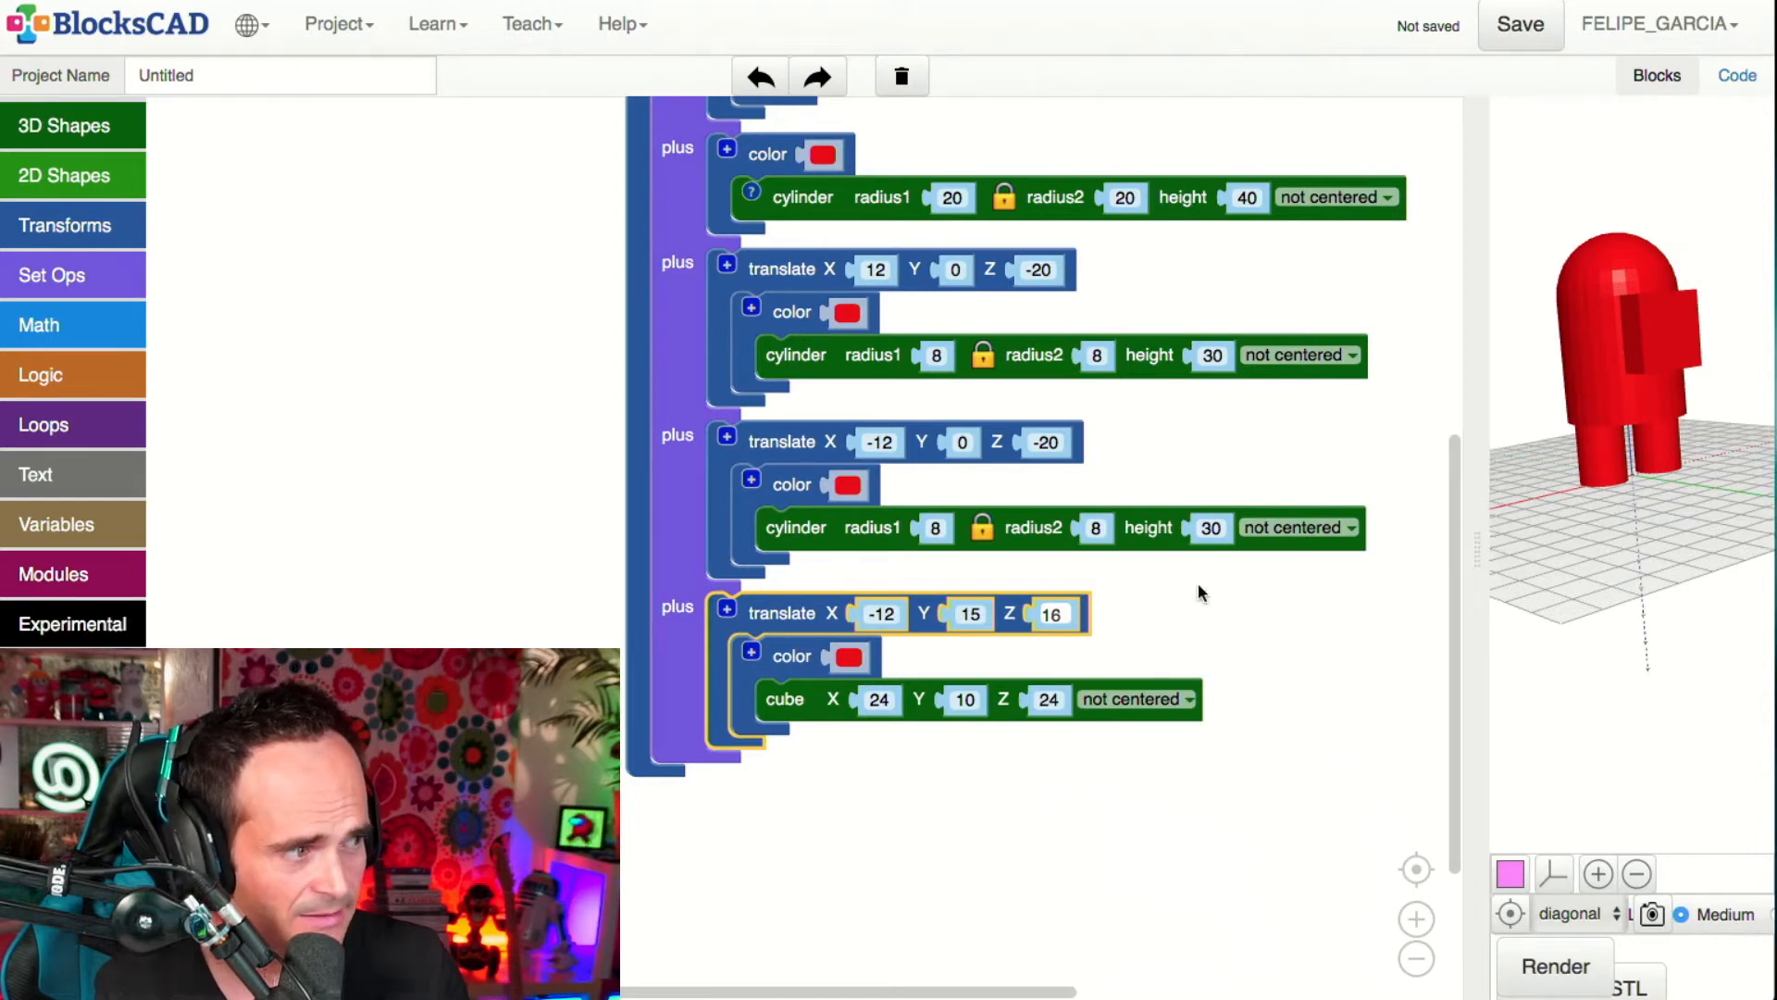
pyautogui.moveTo(1492, 553); pyautogui.dragTo(877, 608)
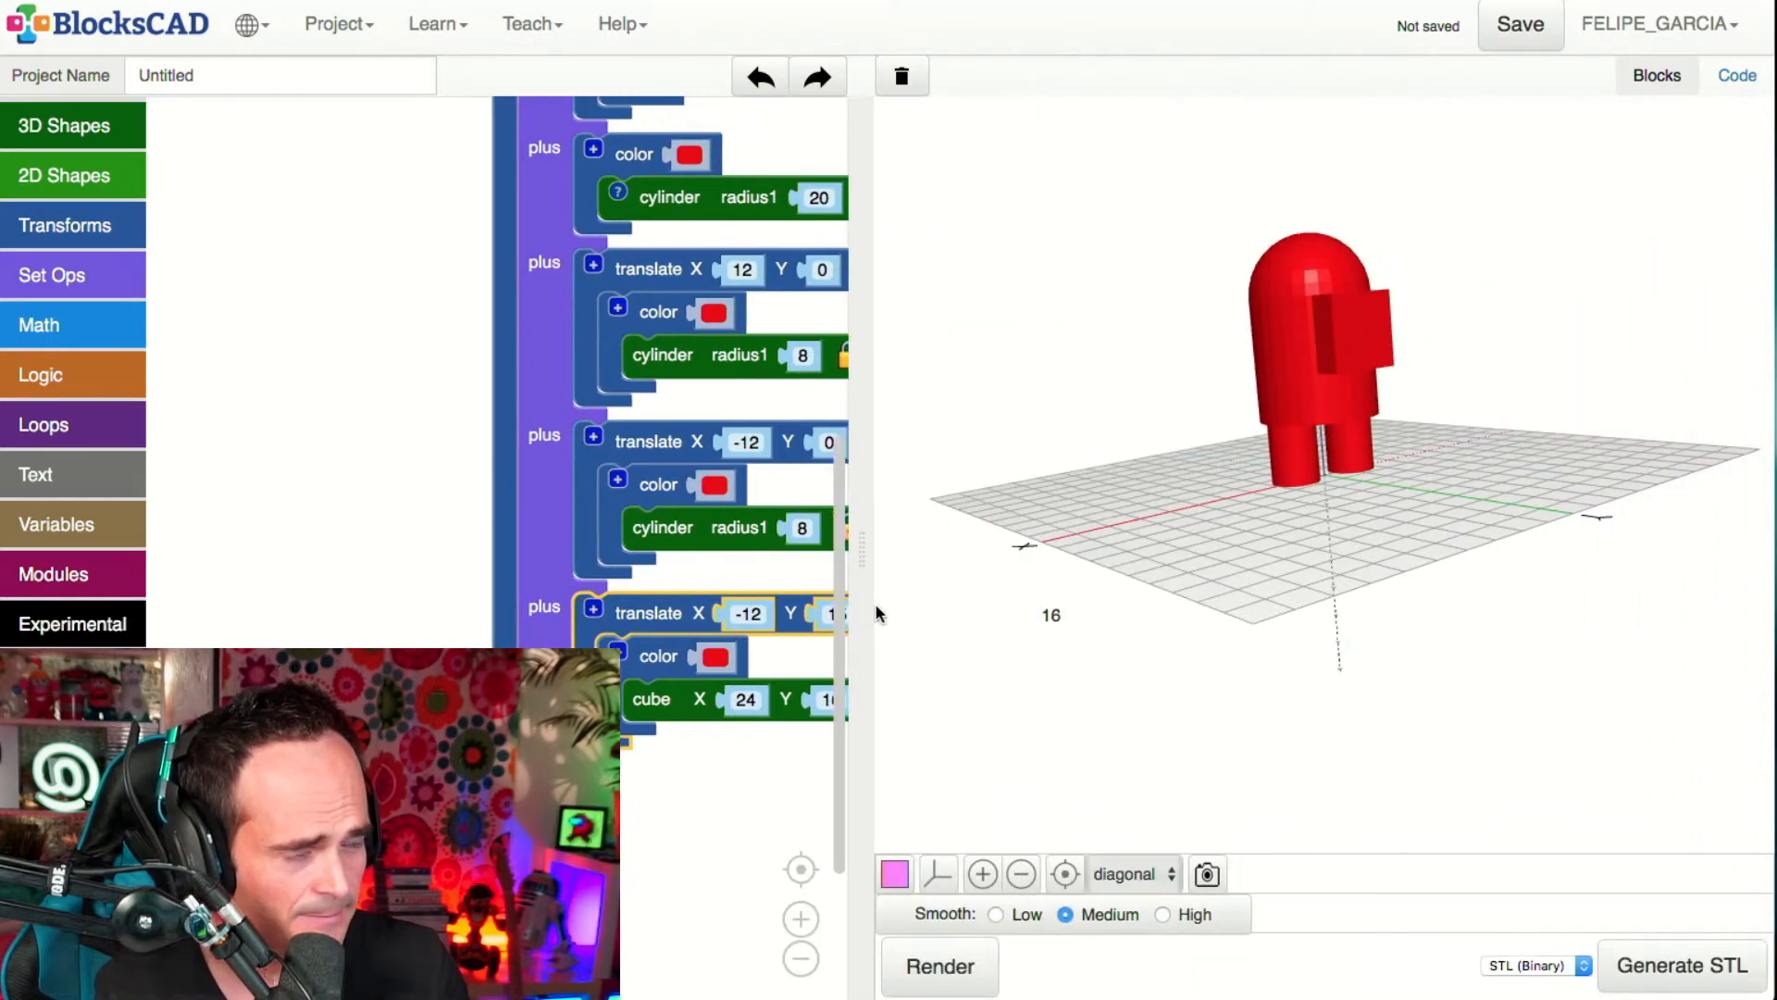
pyautogui.click(1074, 860)
pyautogui.moveTo(1184, 670); pyautogui.dragTo(1451, 592)
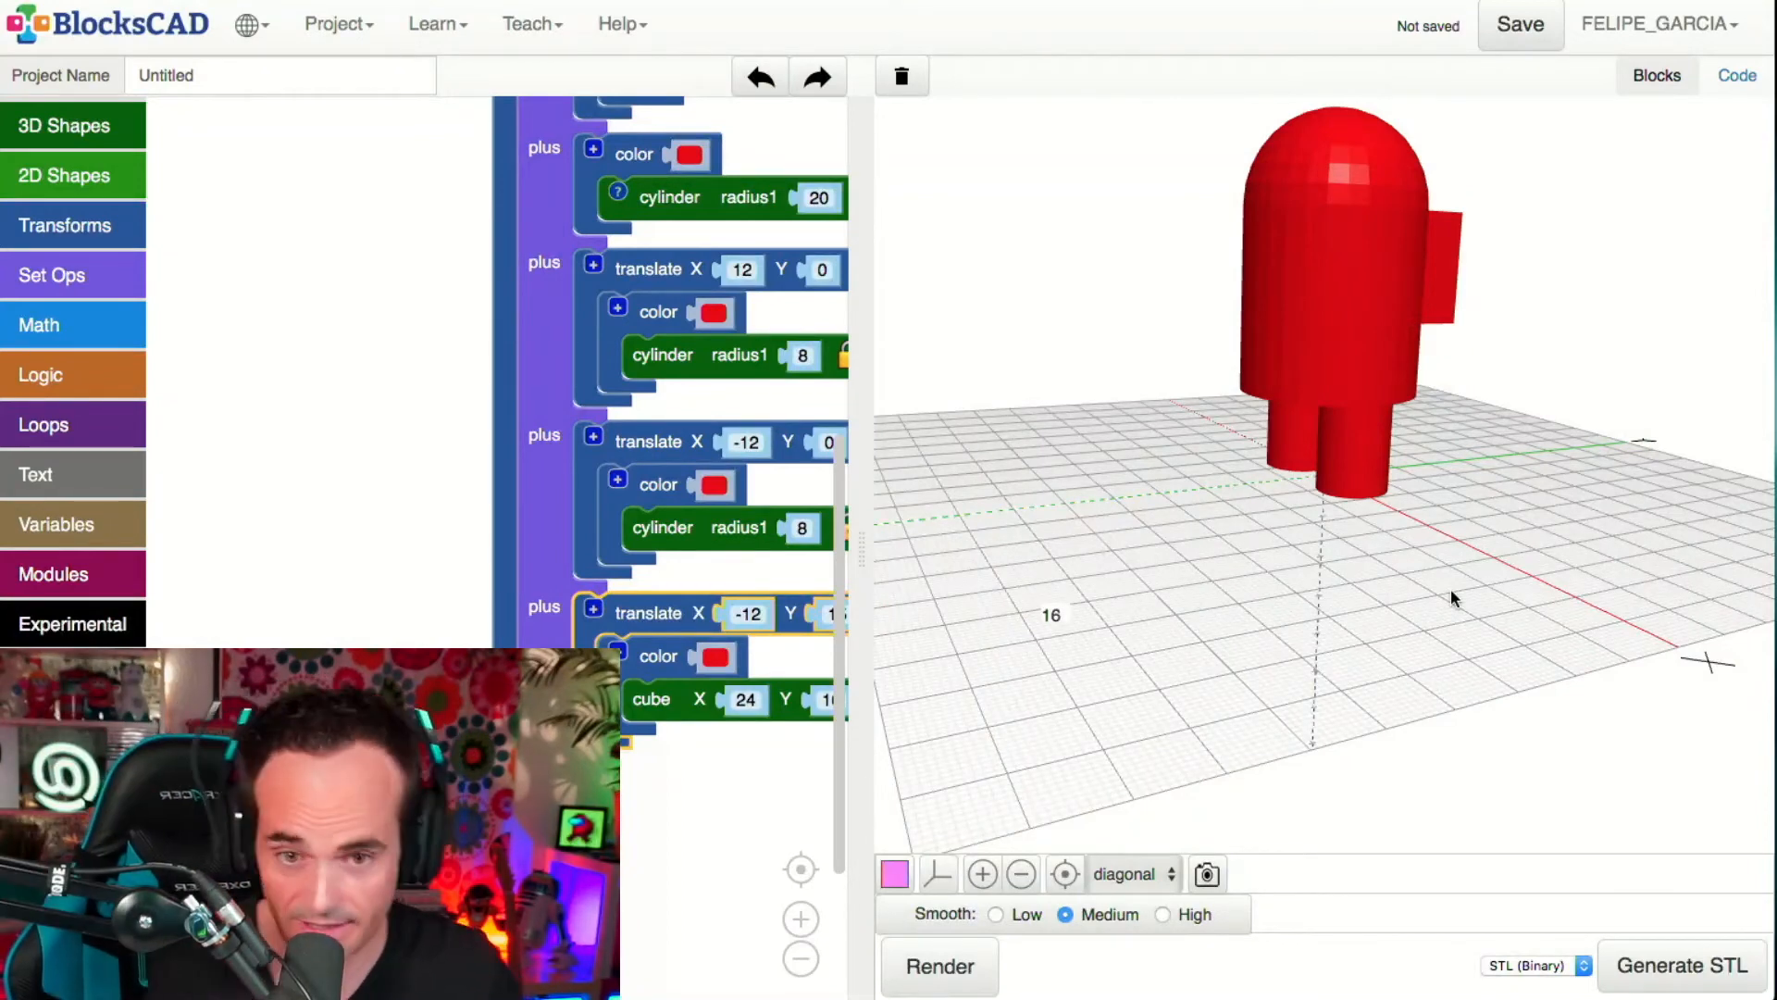
# - Add a separate sphere block with radius 10 below the main union group and render the model
pyautogui.click(57, 127)
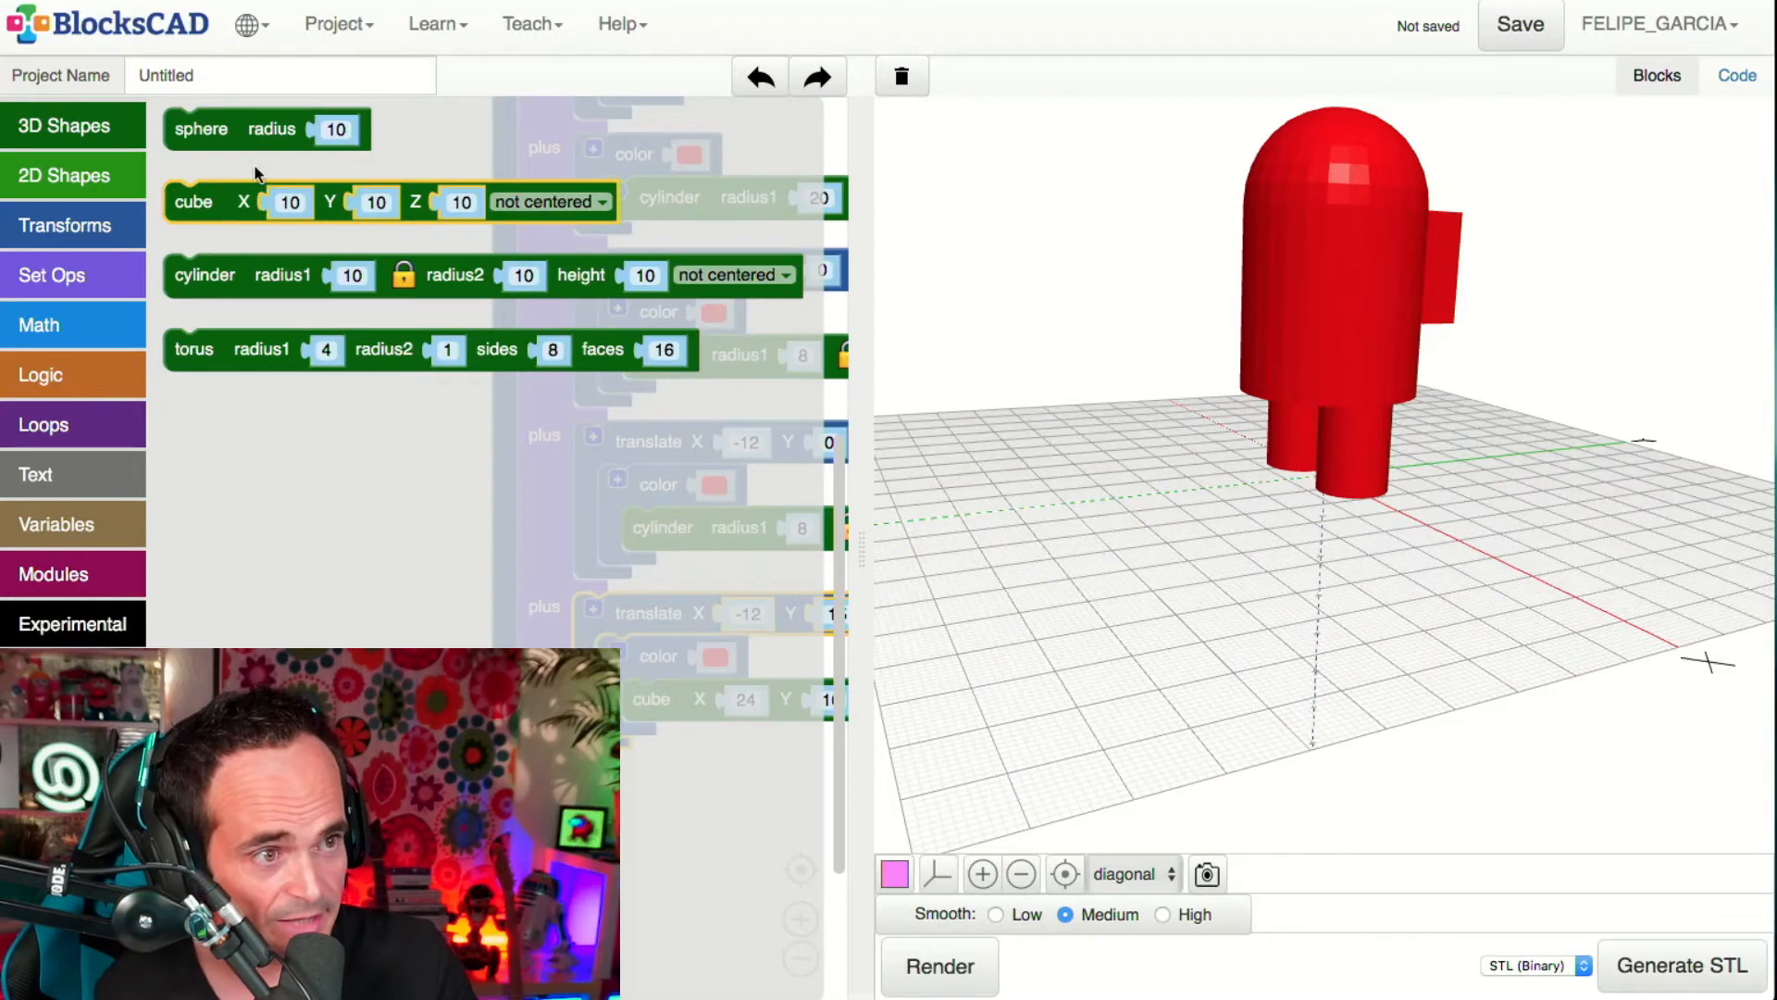
pyautogui.moveTo(237, 123); pyautogui.dragTo(370, 731)
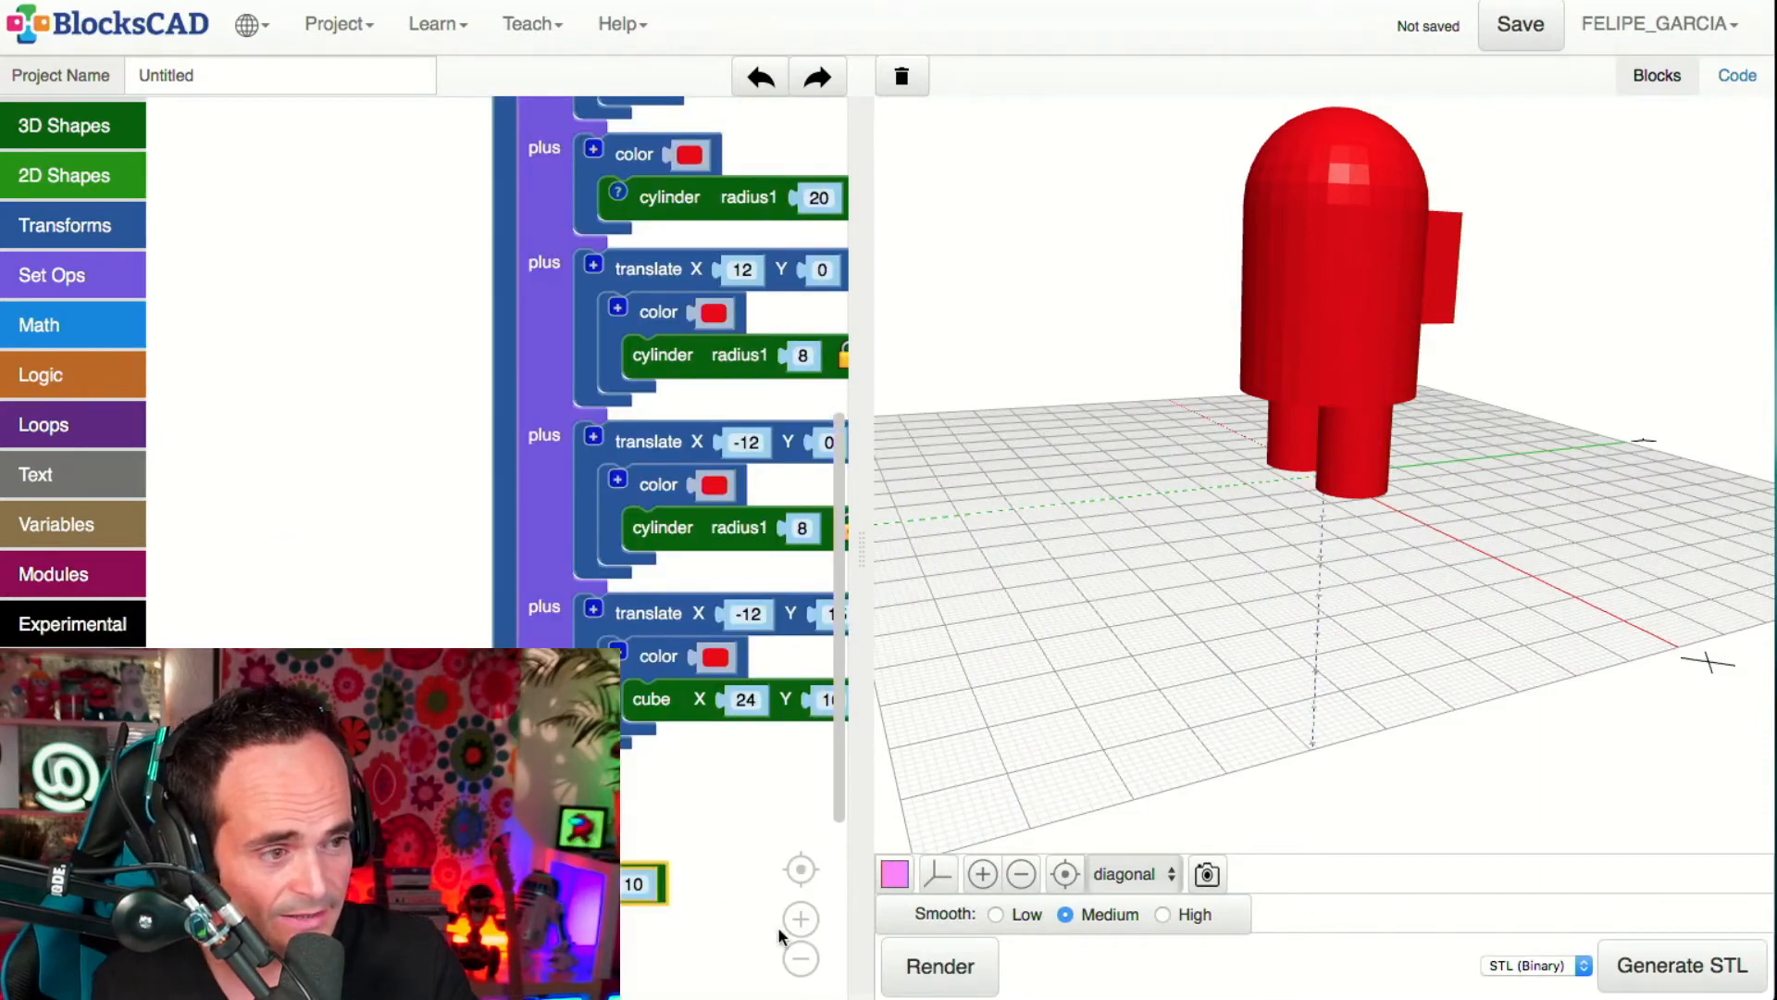
pyautogui.scroll(-5, 720, 858)
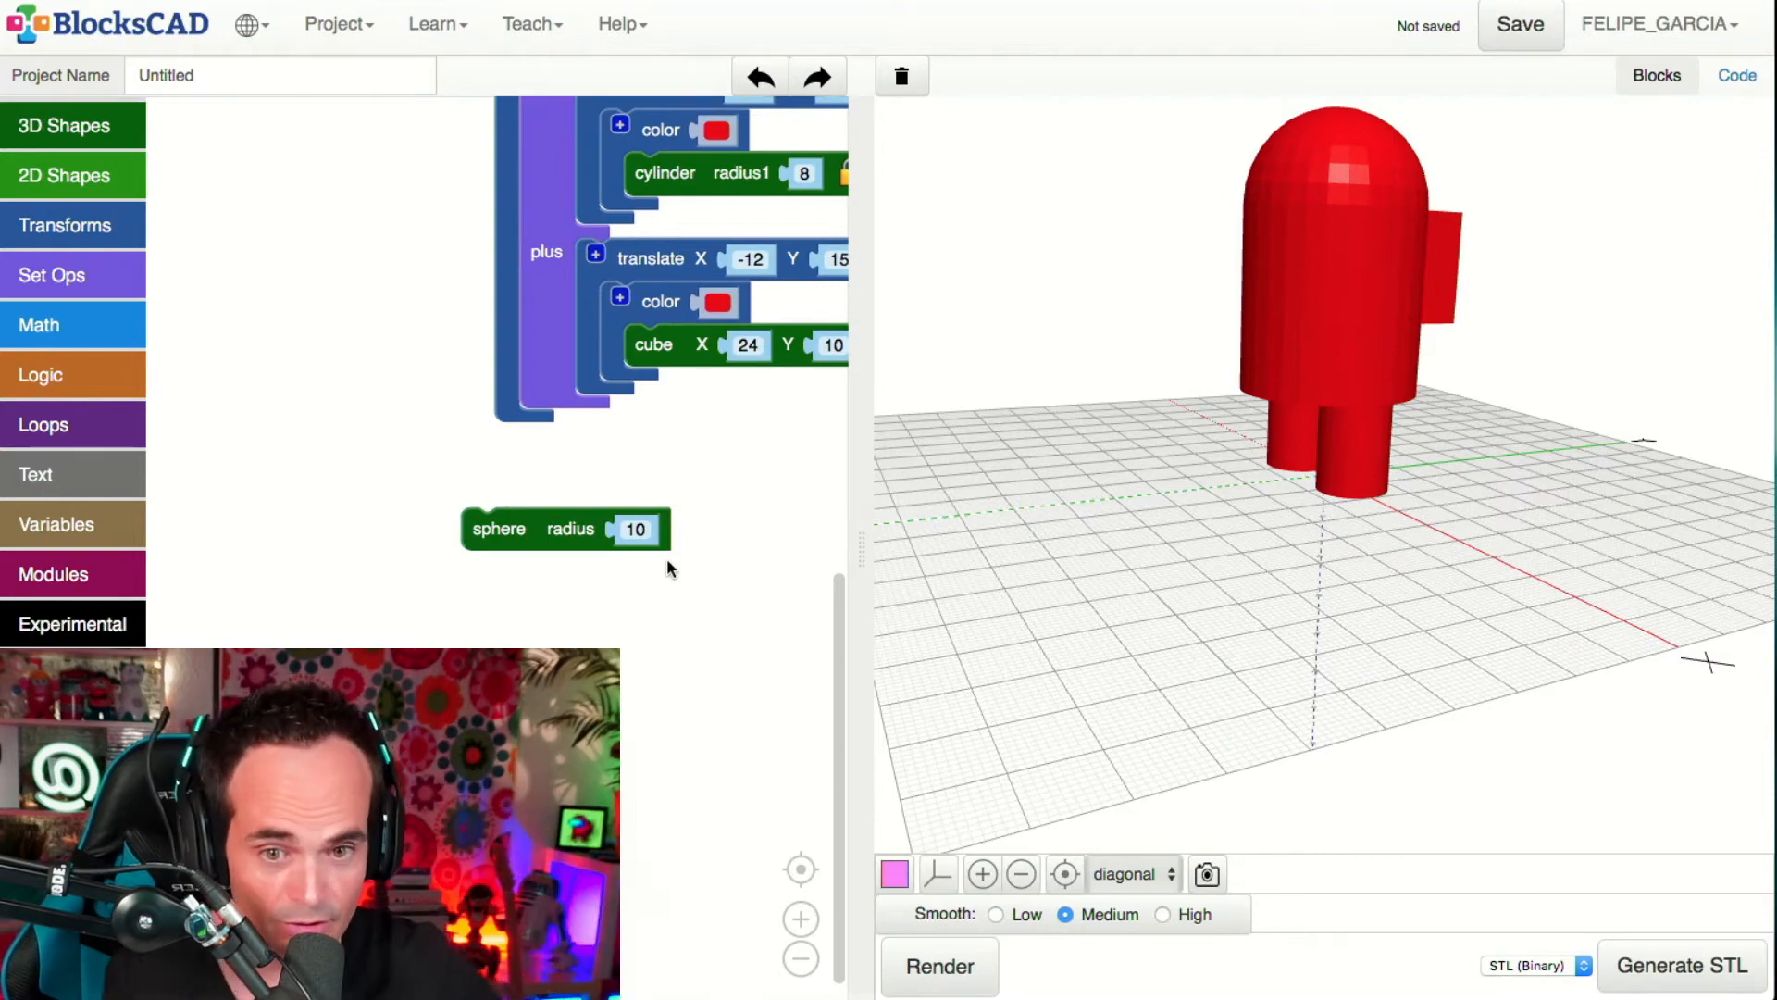
pyautogui.click(940, 965)
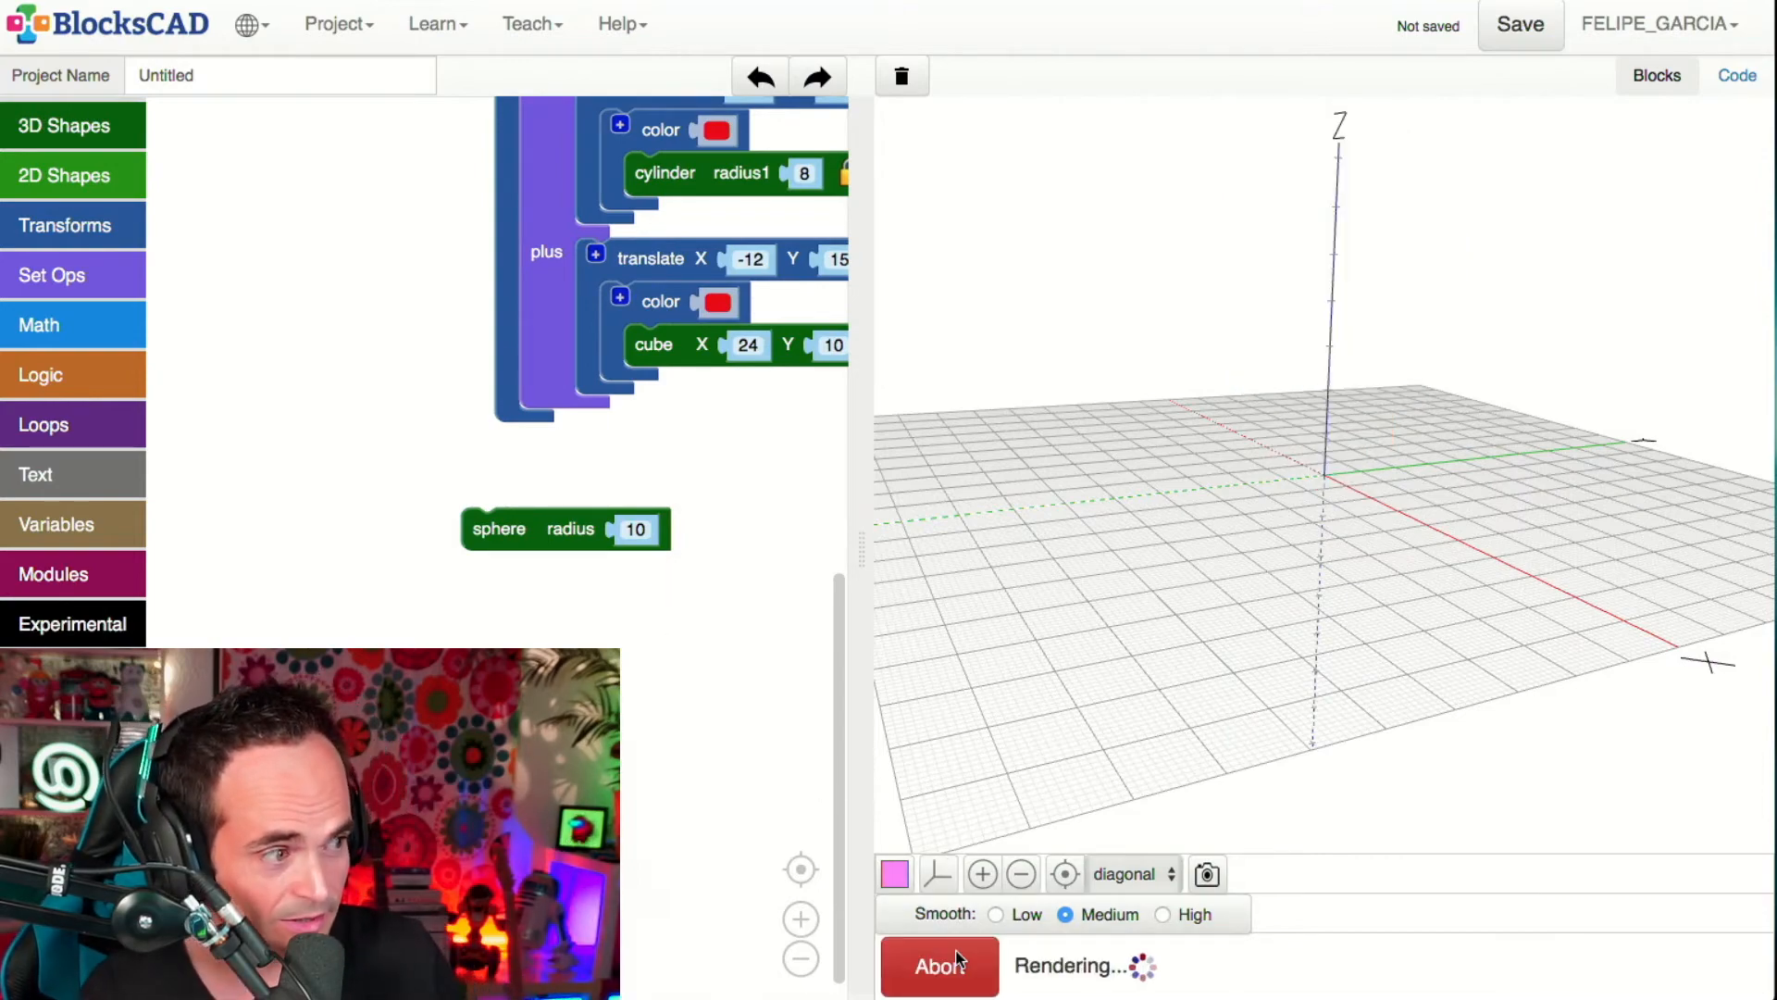
pyautogui.moveTo(1379, 585); pyautogui.dragTo(1603, 647)
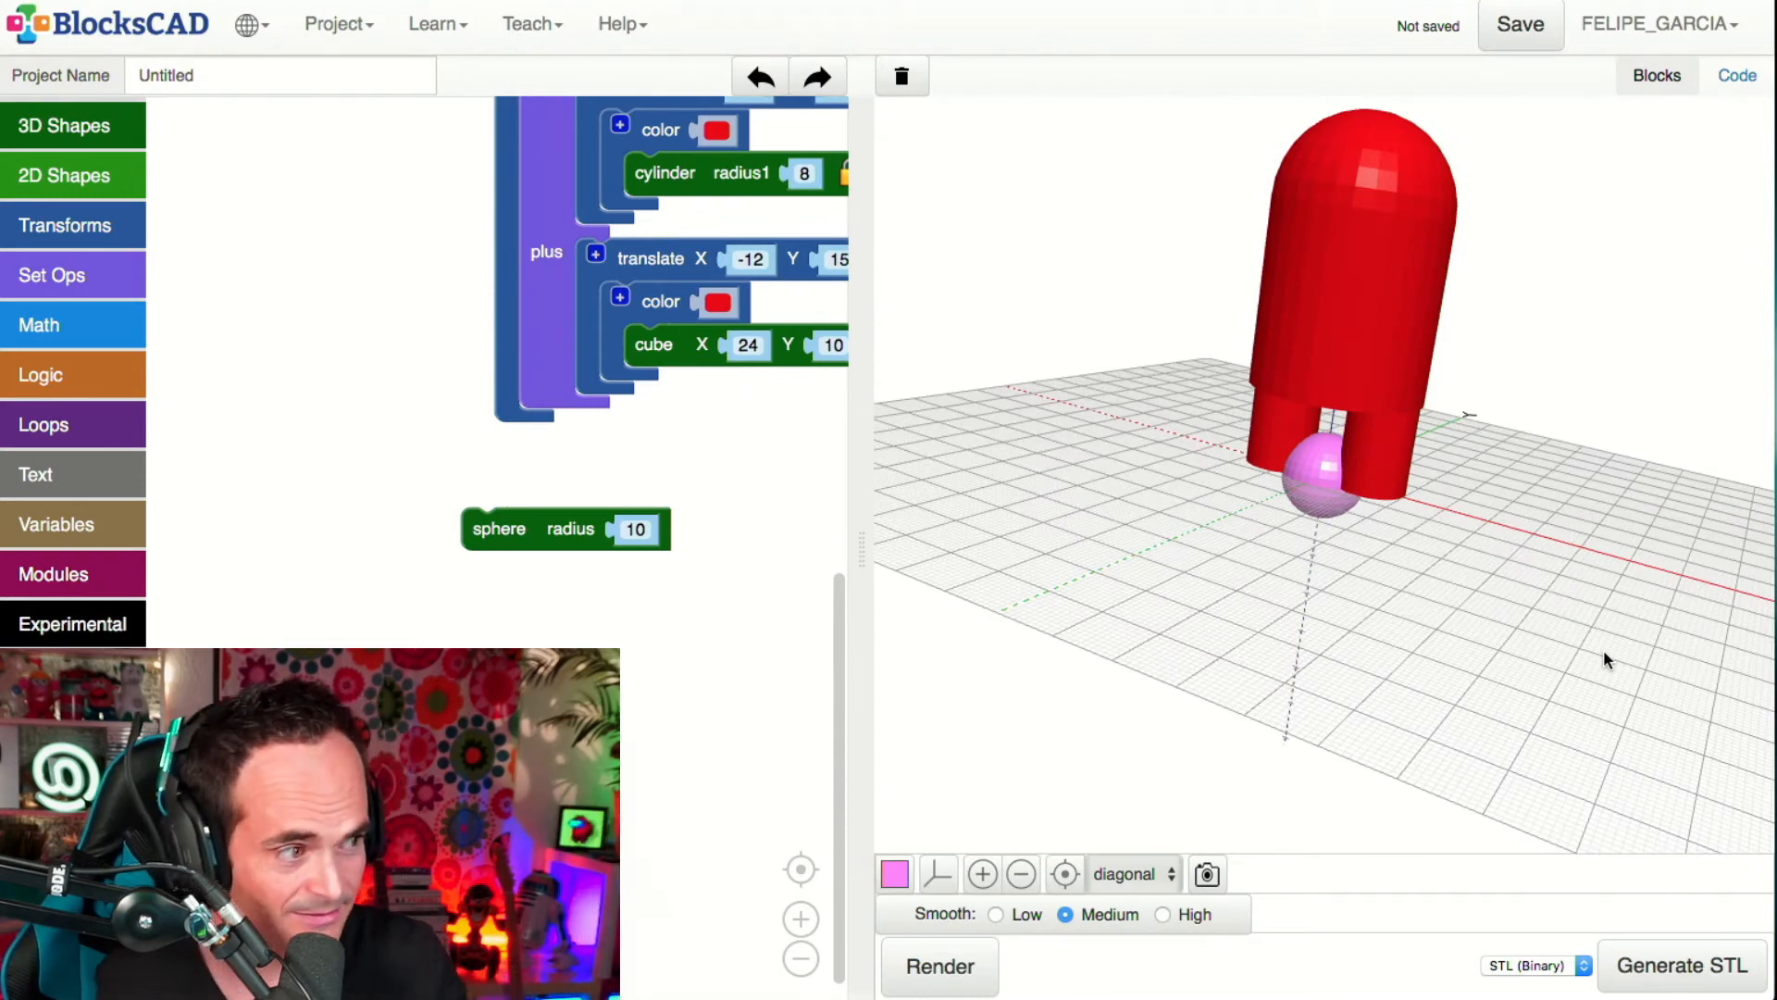
pyautogui.moveTo(1604, 653); pyautogui.dragTo(1525, 684)
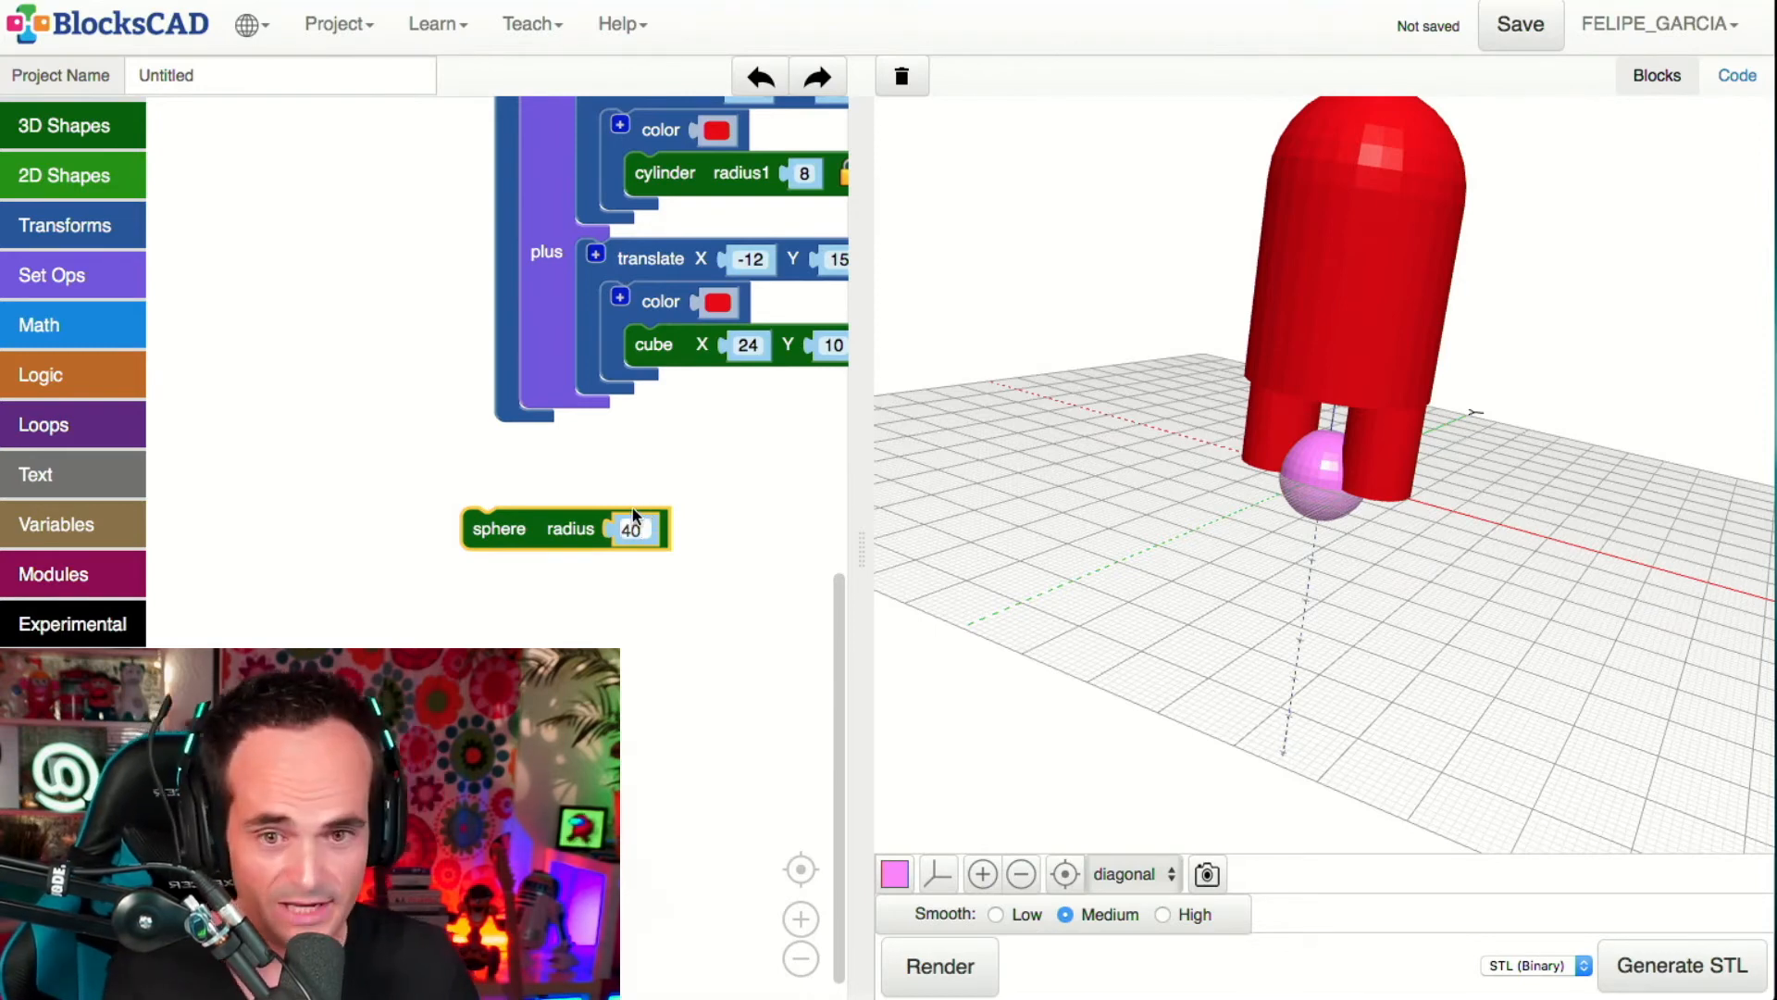
# - Try radii of 40, 24 and 20 for the new sphere, rendering the model for each
pyautogui.click(957, 942)
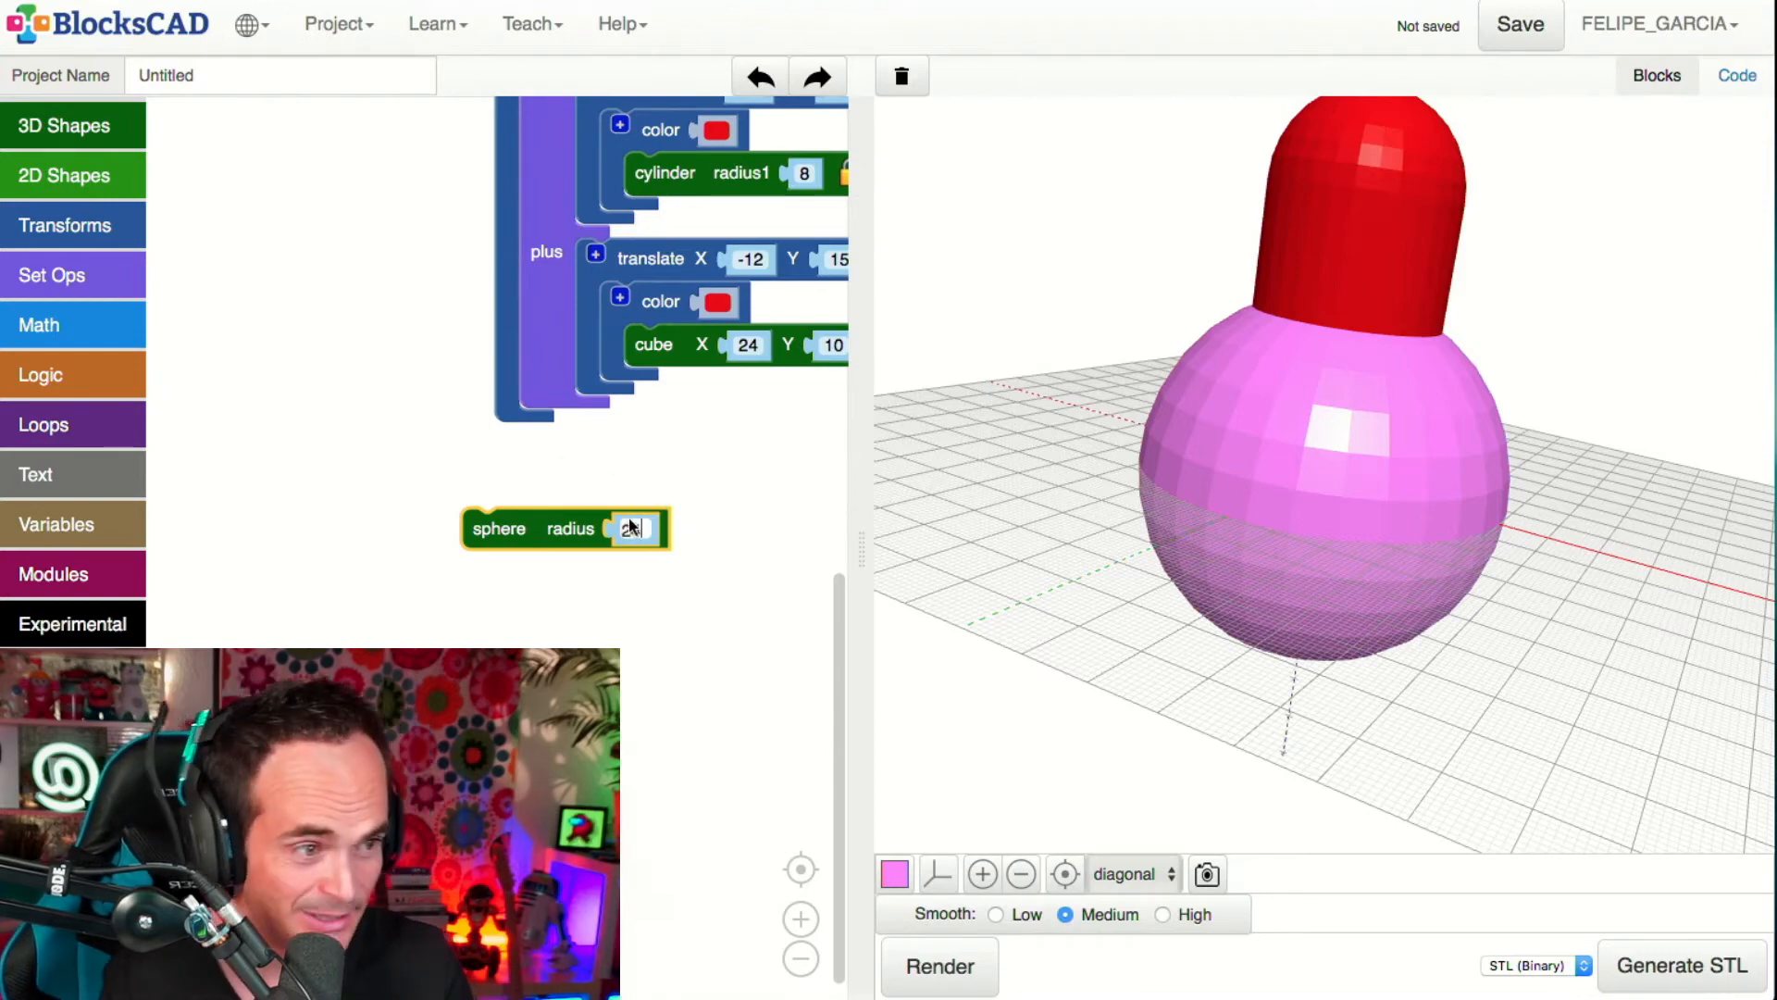
pyautogui.click(933, 942)
pyautogui.moveTo(1397, 713); pyautogui.dragTo(1053, 733)
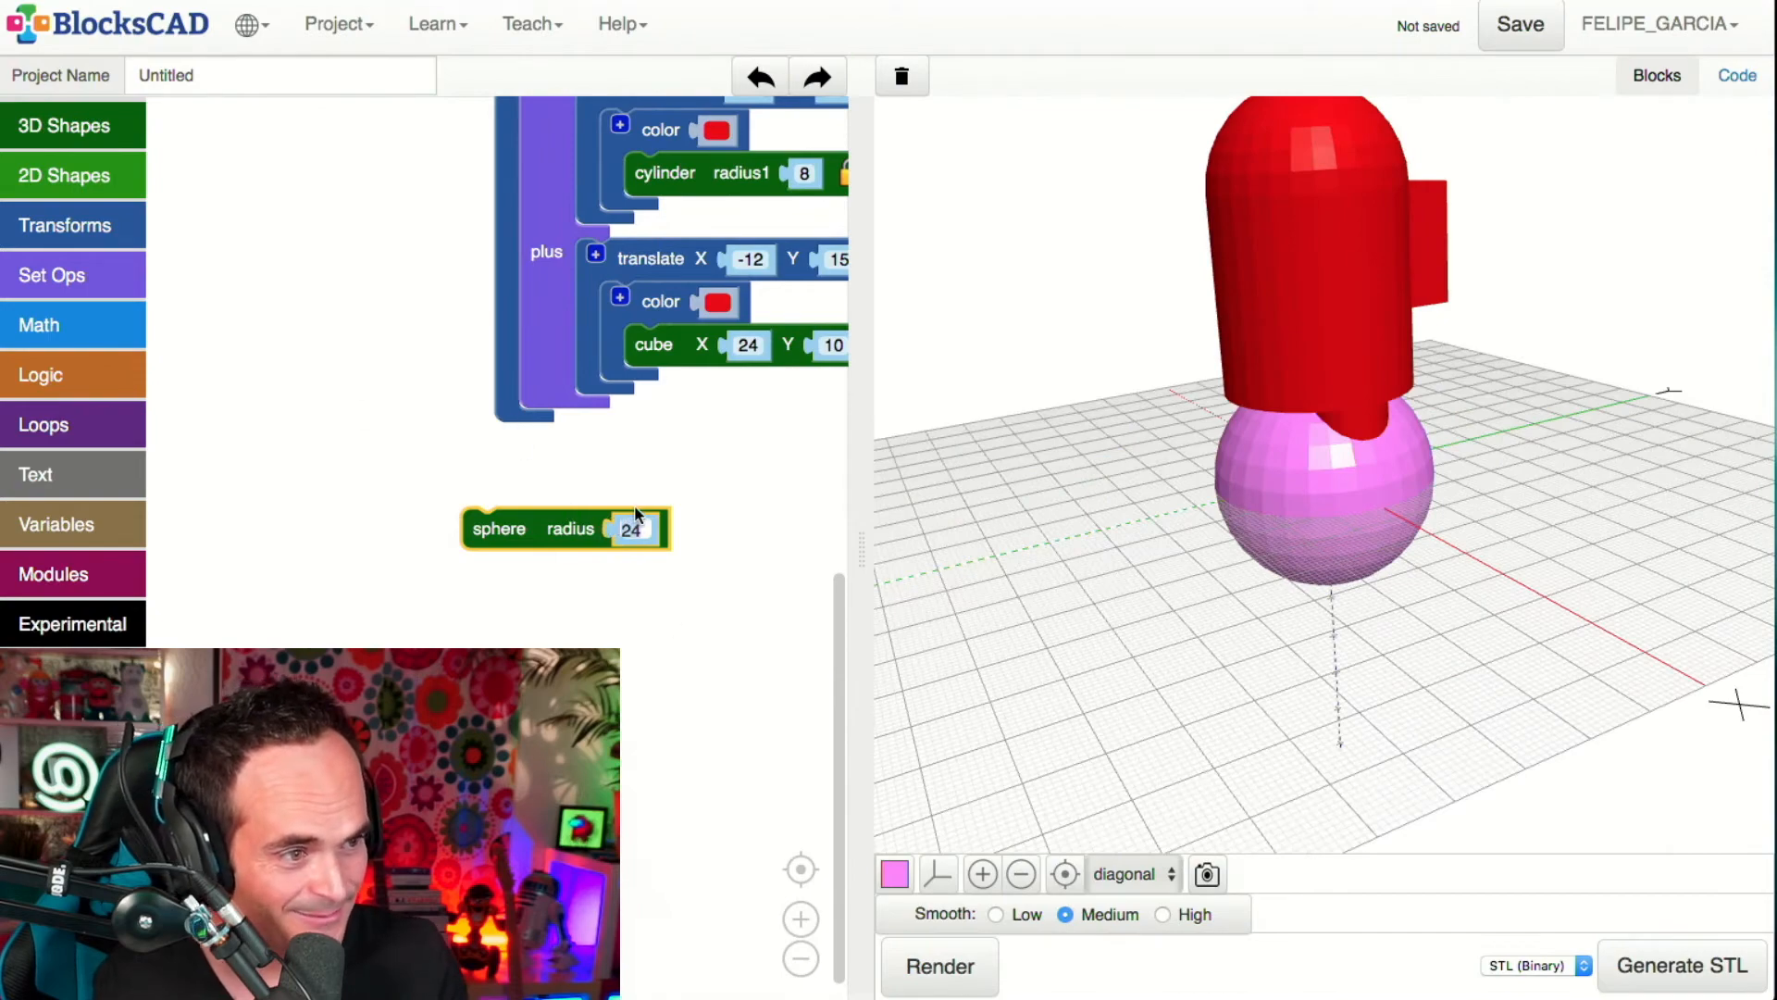
pyautogui.write('20')
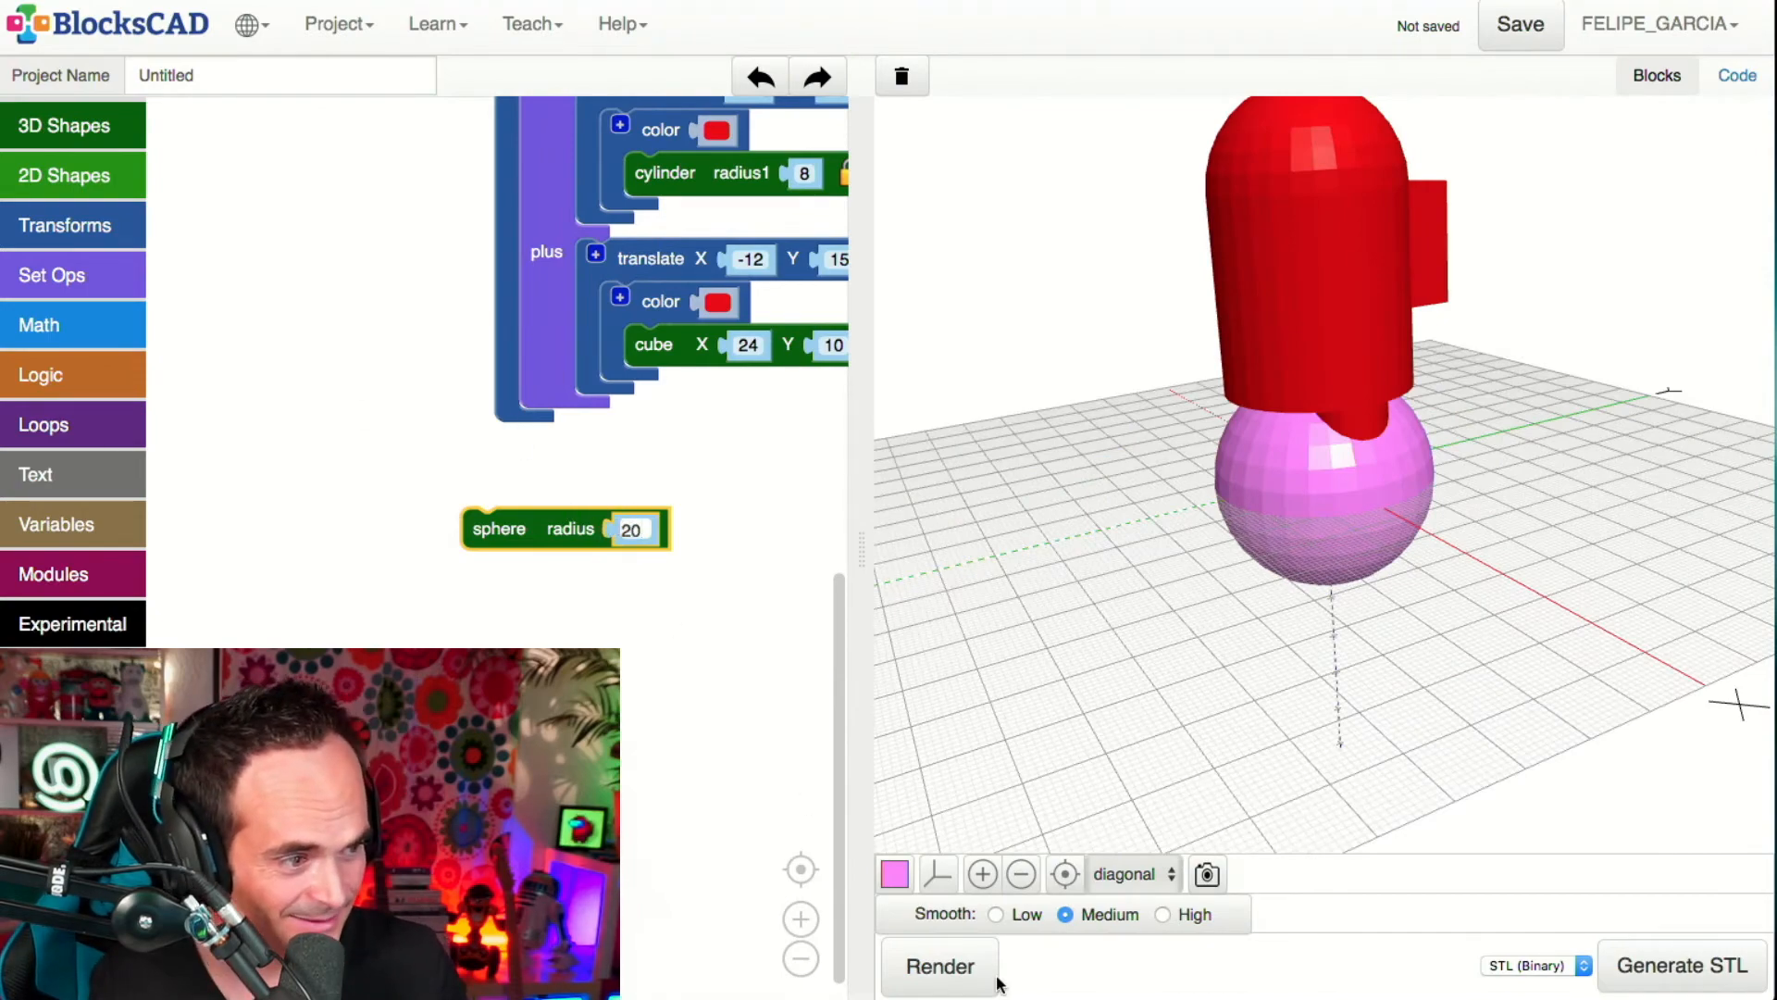
pyautogui.click(962, 948)
pyautogui.moveTo(1553, 728); pyautogui.dragTo(1333, 692)
pyautogui.moveTo(1414, 442); pyautogui.dragTo(1381, 615)
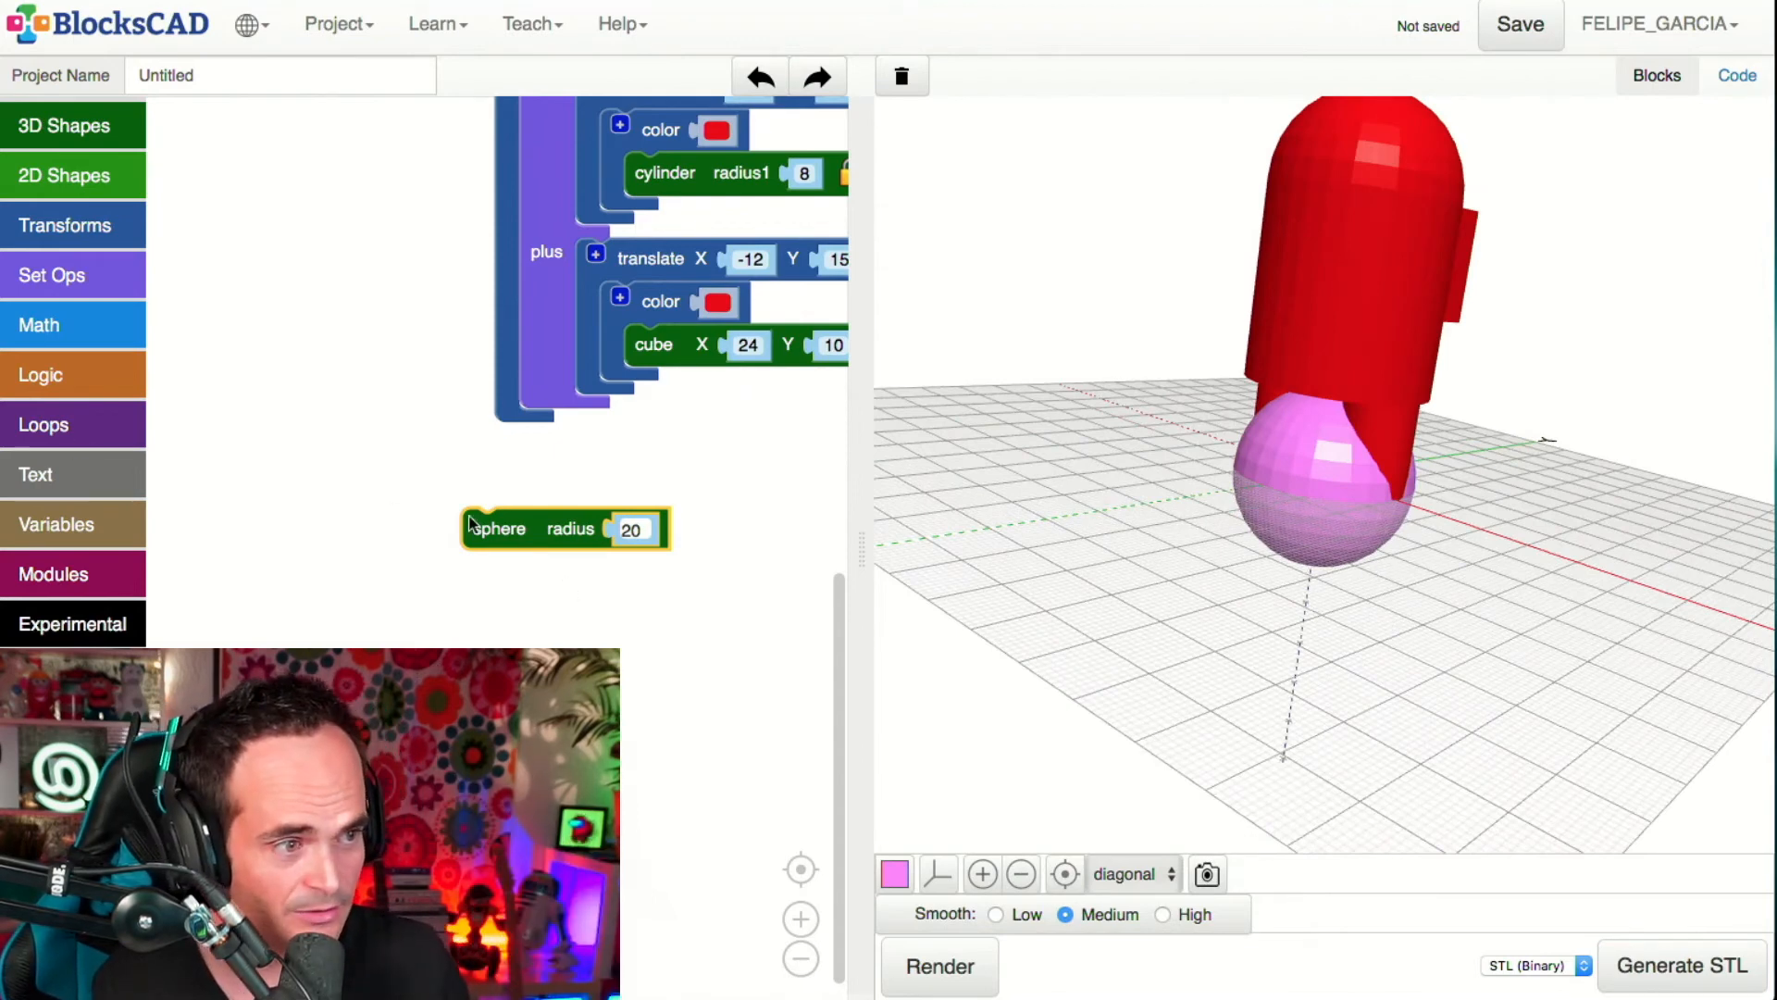
# - Set the new sphere's radius back to 10 and render the model
pyautogui.click(646, 514)
pyautogui.write('10')
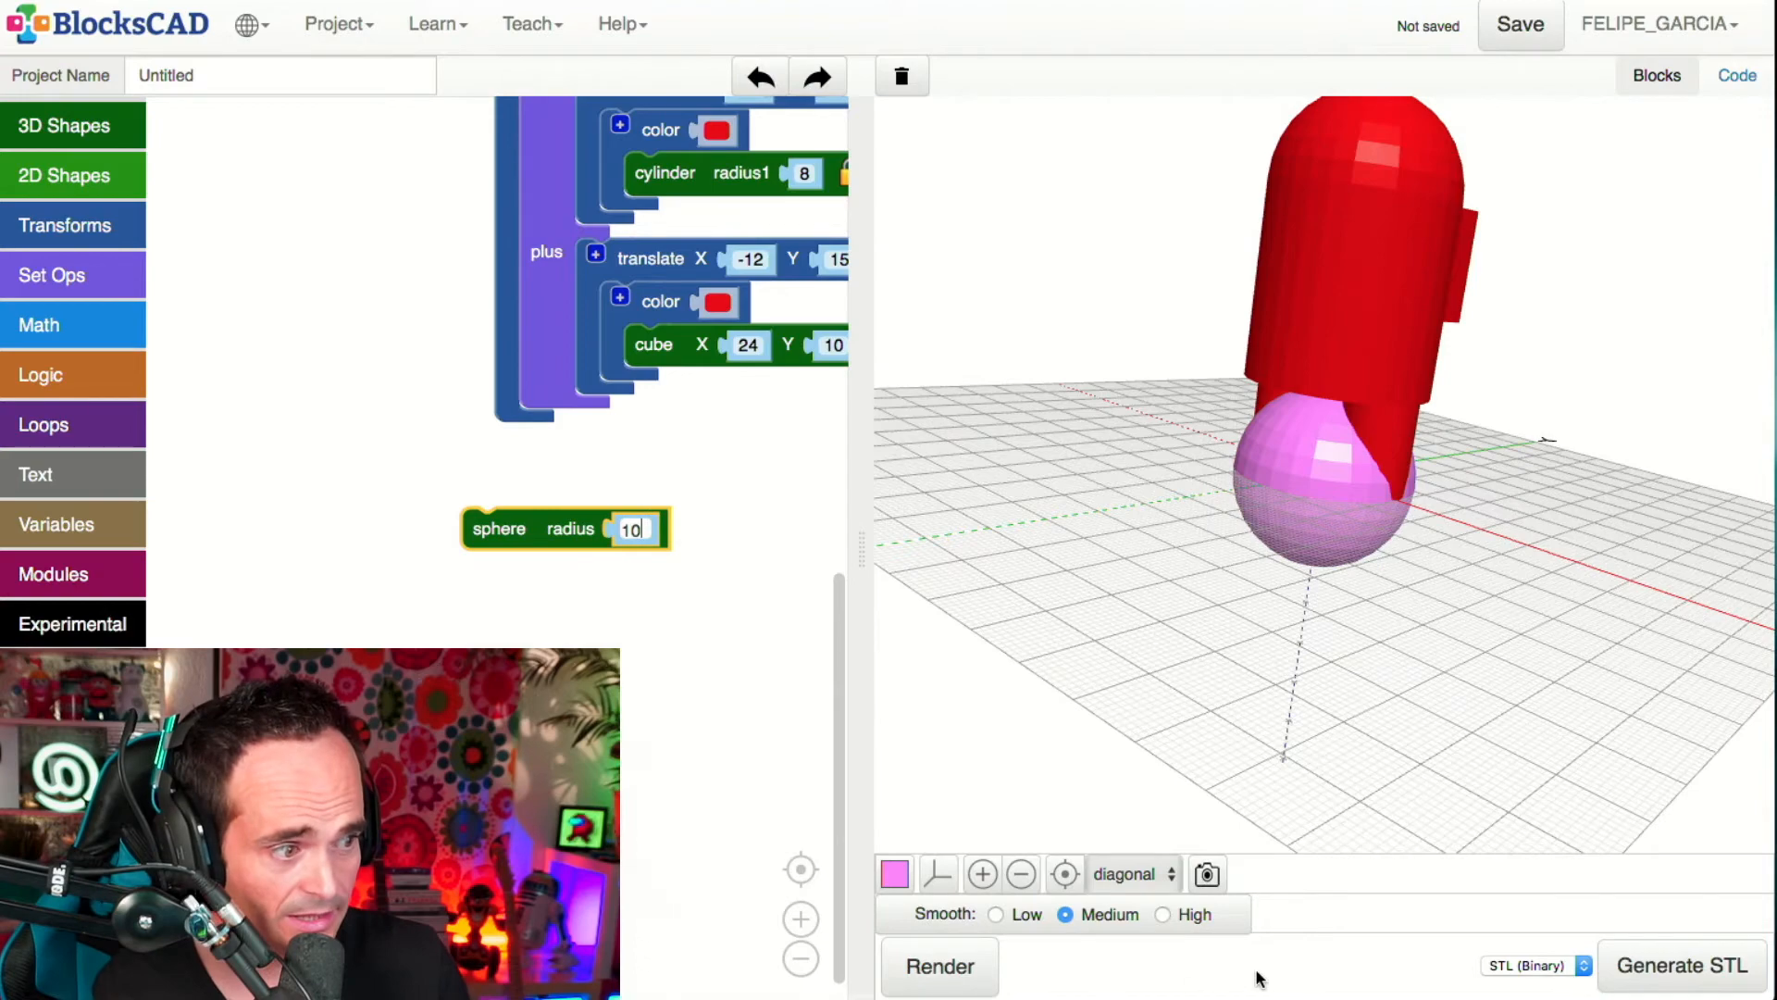
pyautogui.click(942, 964)
pyautogui.moveTo(1474, 630); pyautogui.dragTo(1269, 714)
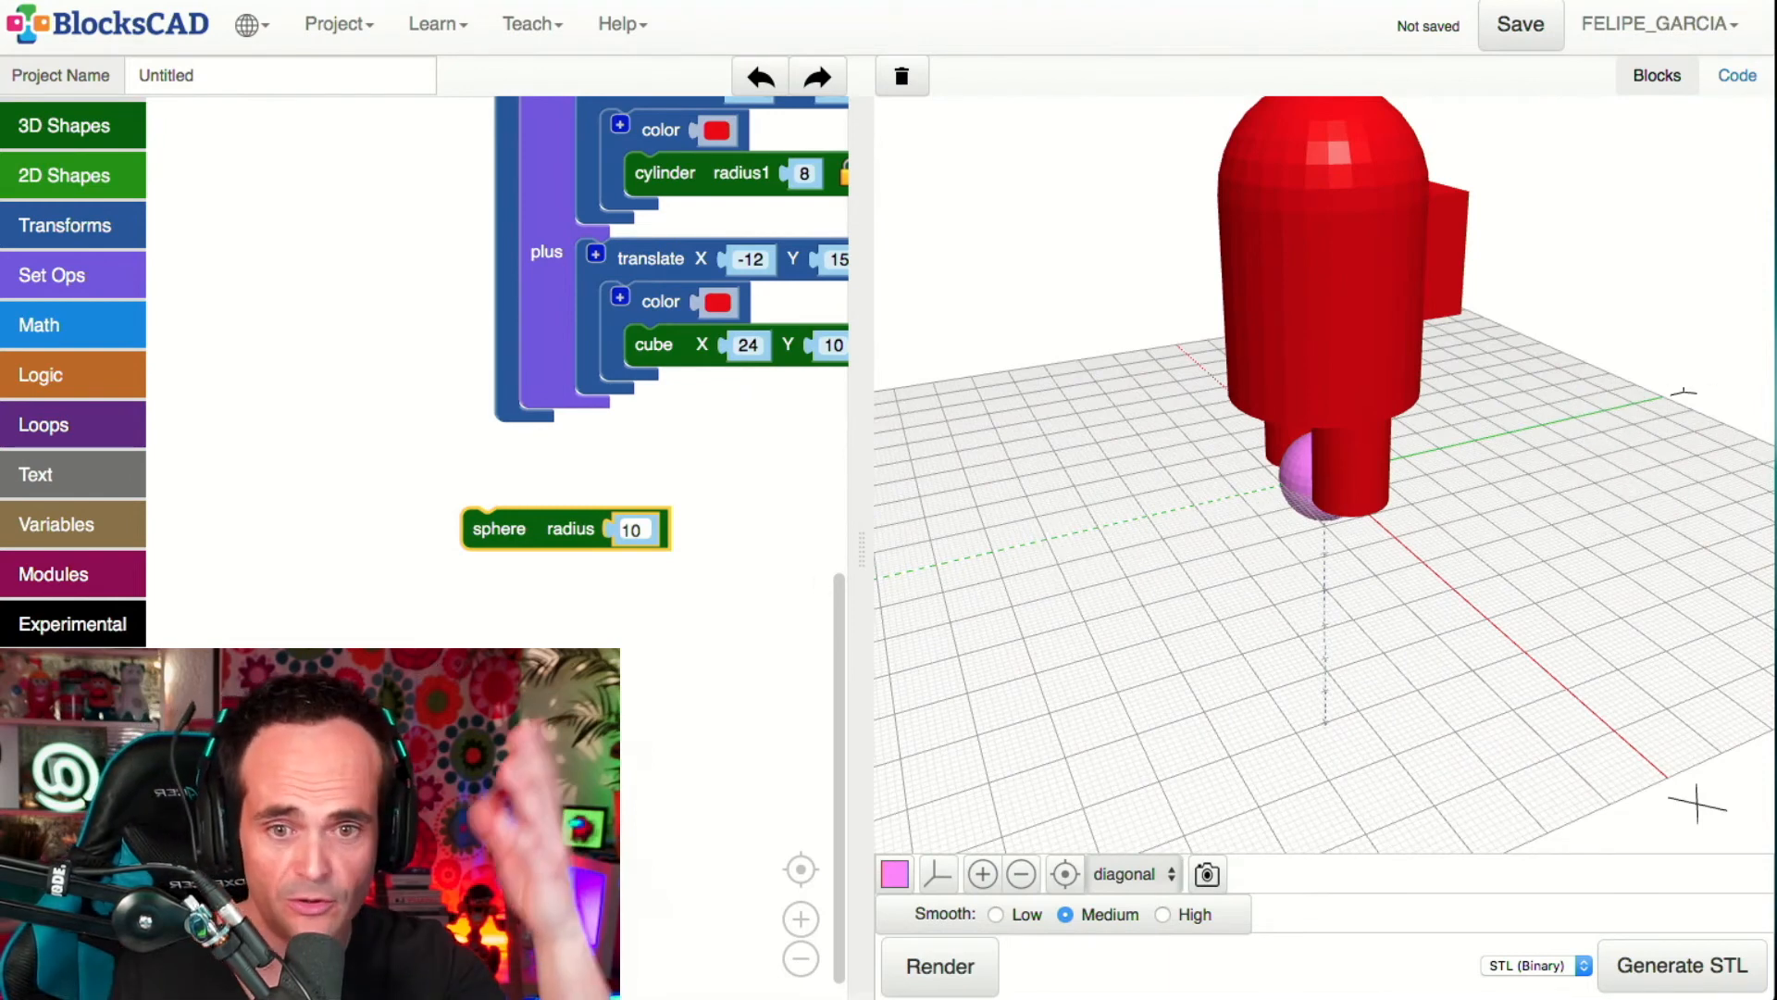
# - Add a translate block below the main group and put the radius 10 sphere inside it
pyautogui.click(102, 203)
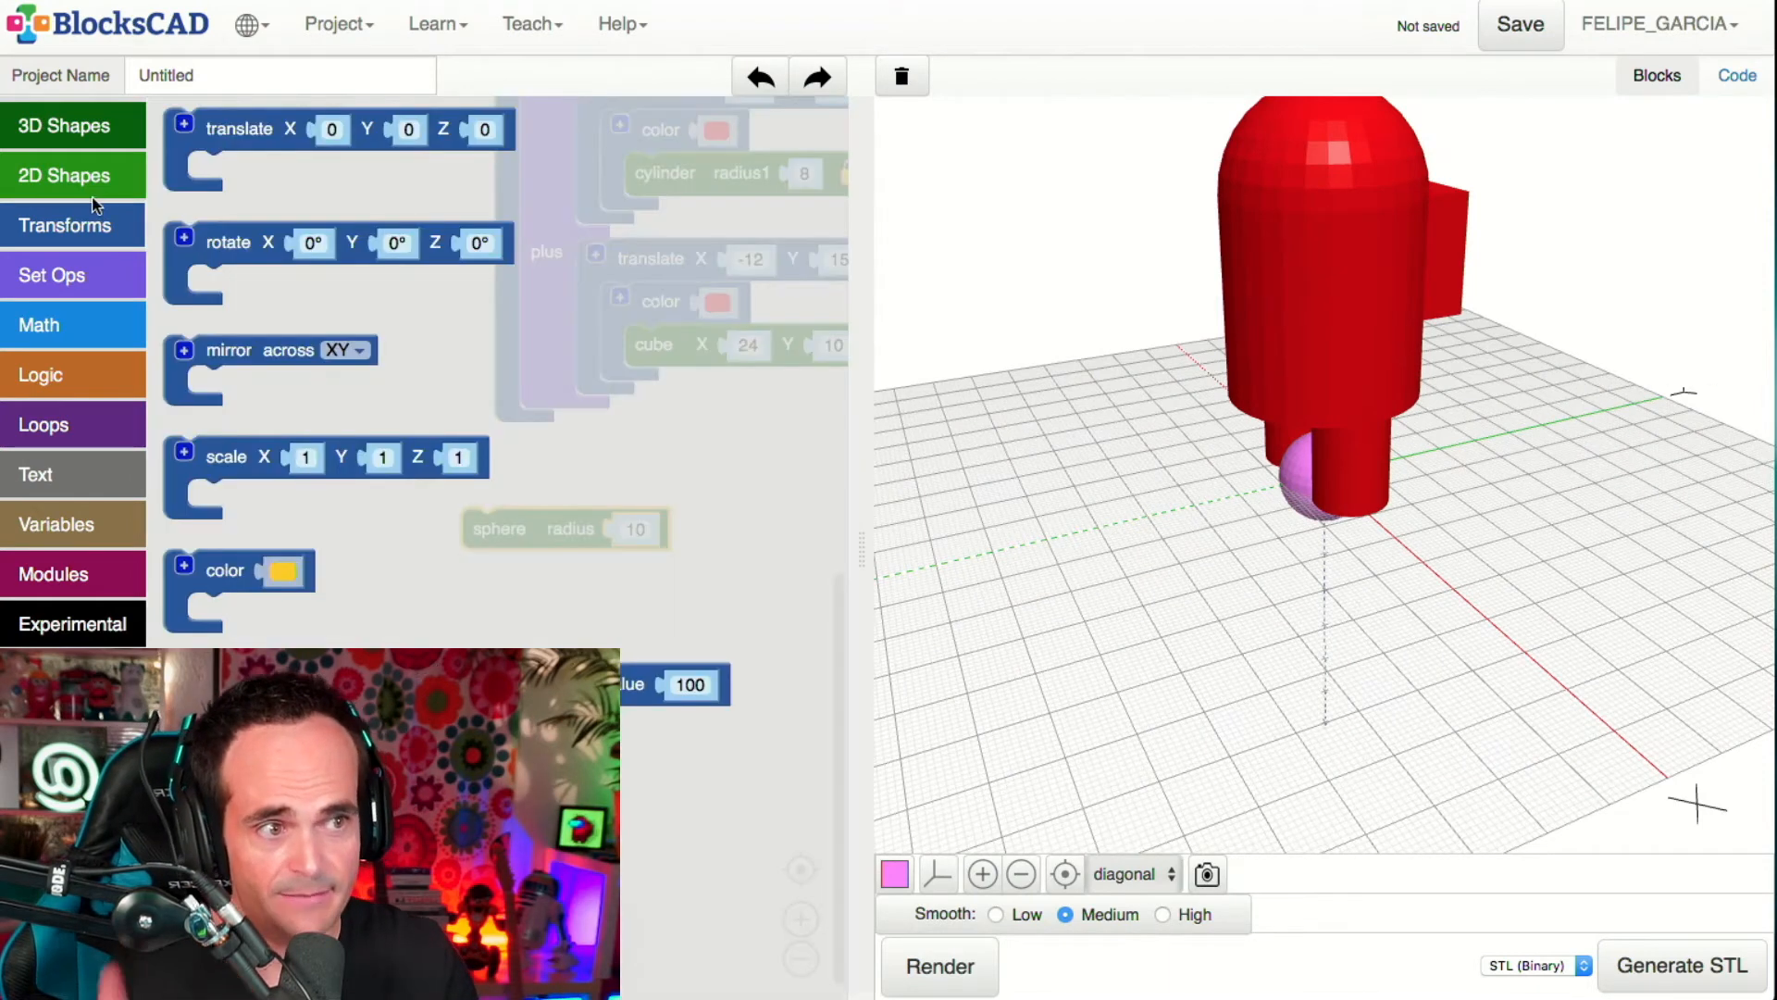
pyautogui.scroll(-1, 324, 605)
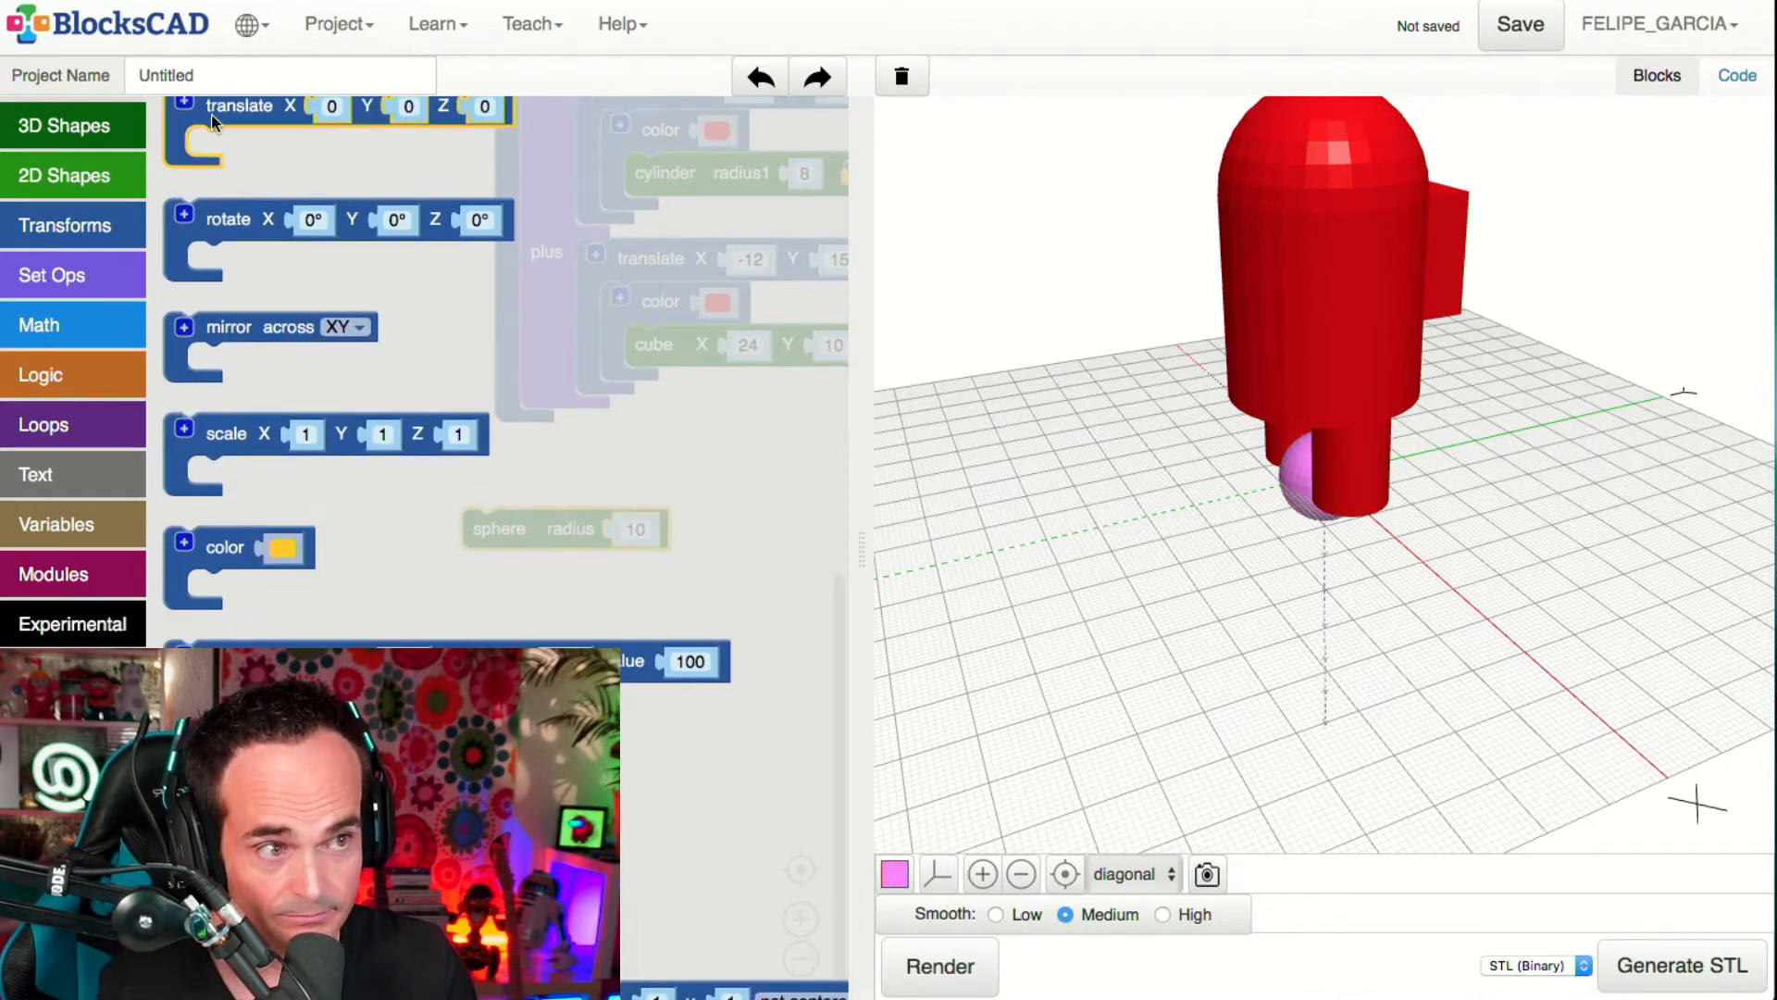
pyautogui.moveTo(245, 93); pyautogui.dragTo(343, 473)
pyautogui.moveTo(499, 534); pyautogui.dragTo(347, 514)
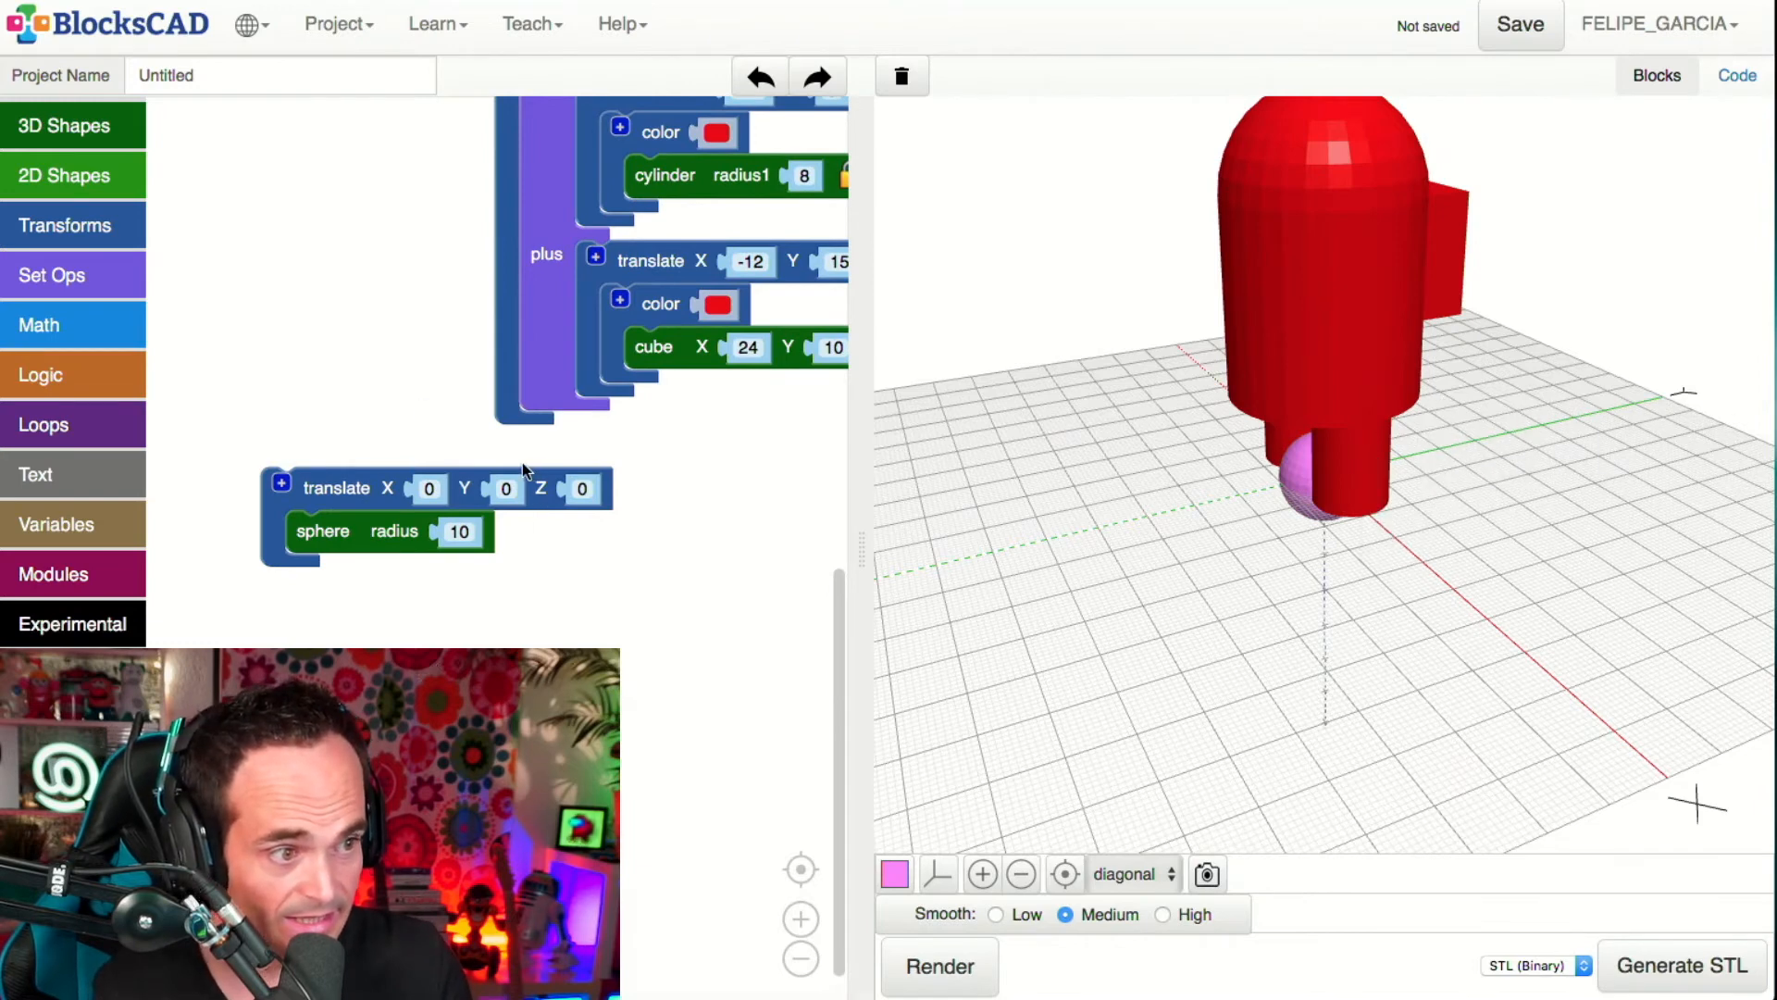
# - Try Y values of 10 and -10 in the sphere's translate block, rendering the model for each
pyautogui.click(516, 488)
pyautogui.write('10')
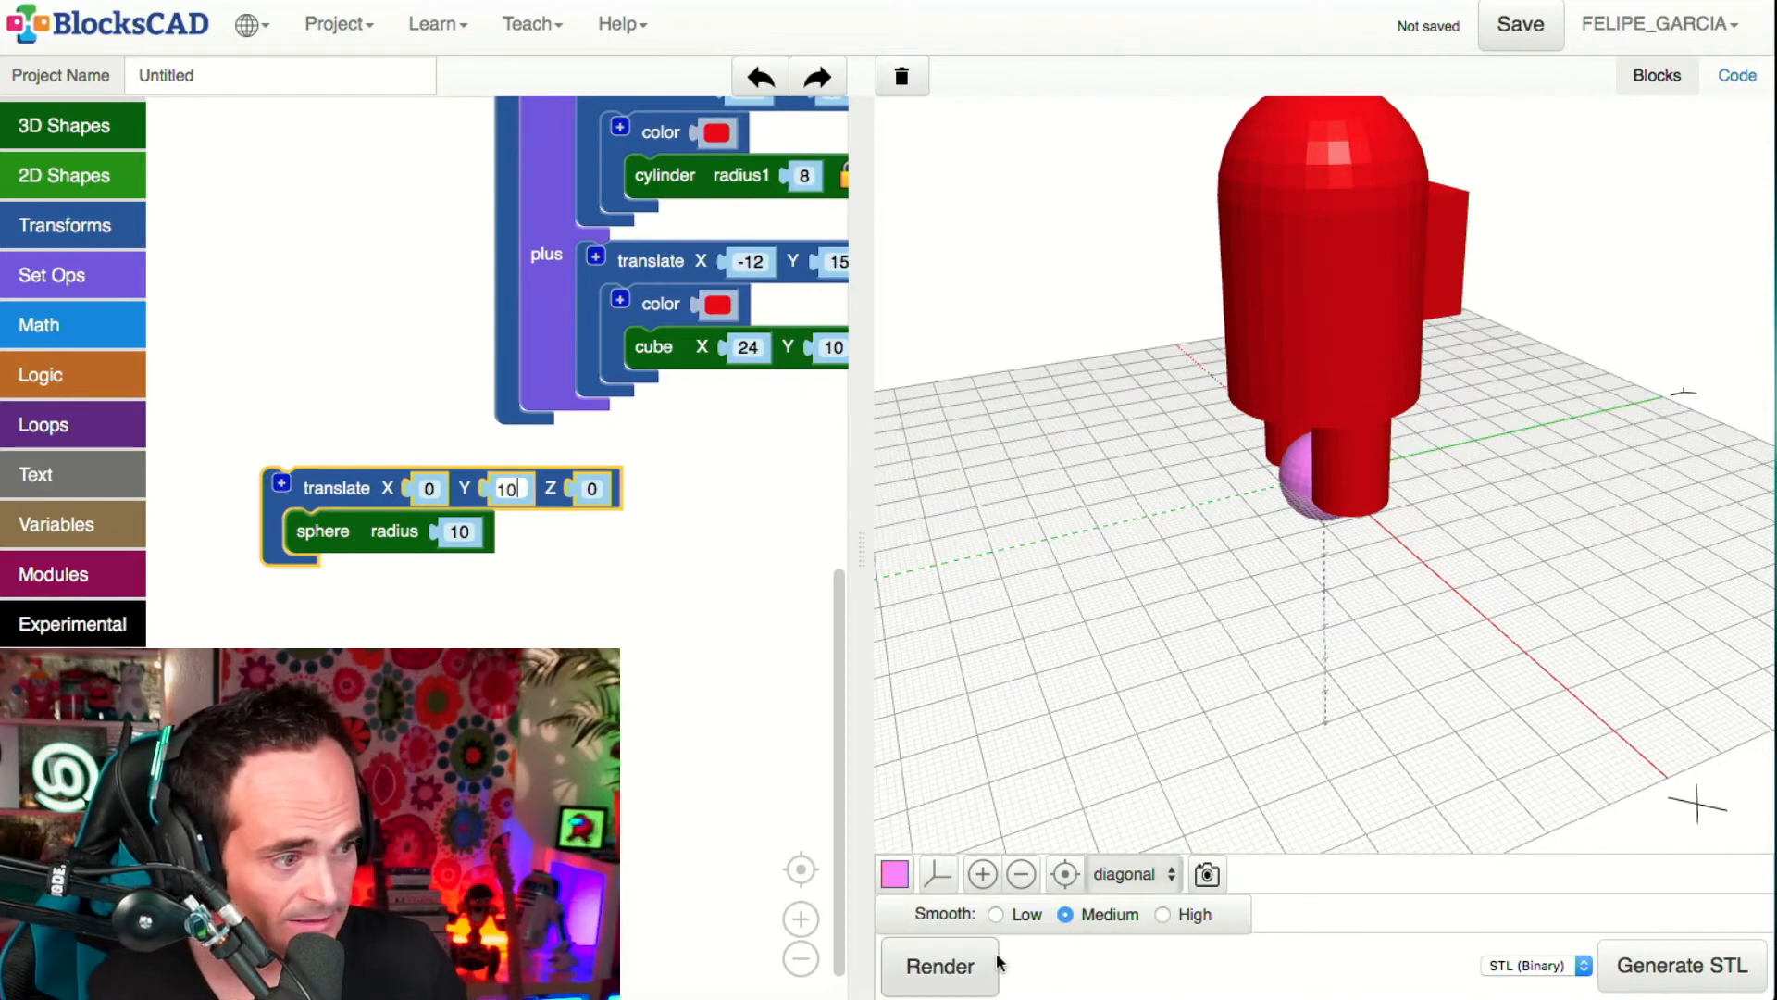
pyautogui.click(939, 965)
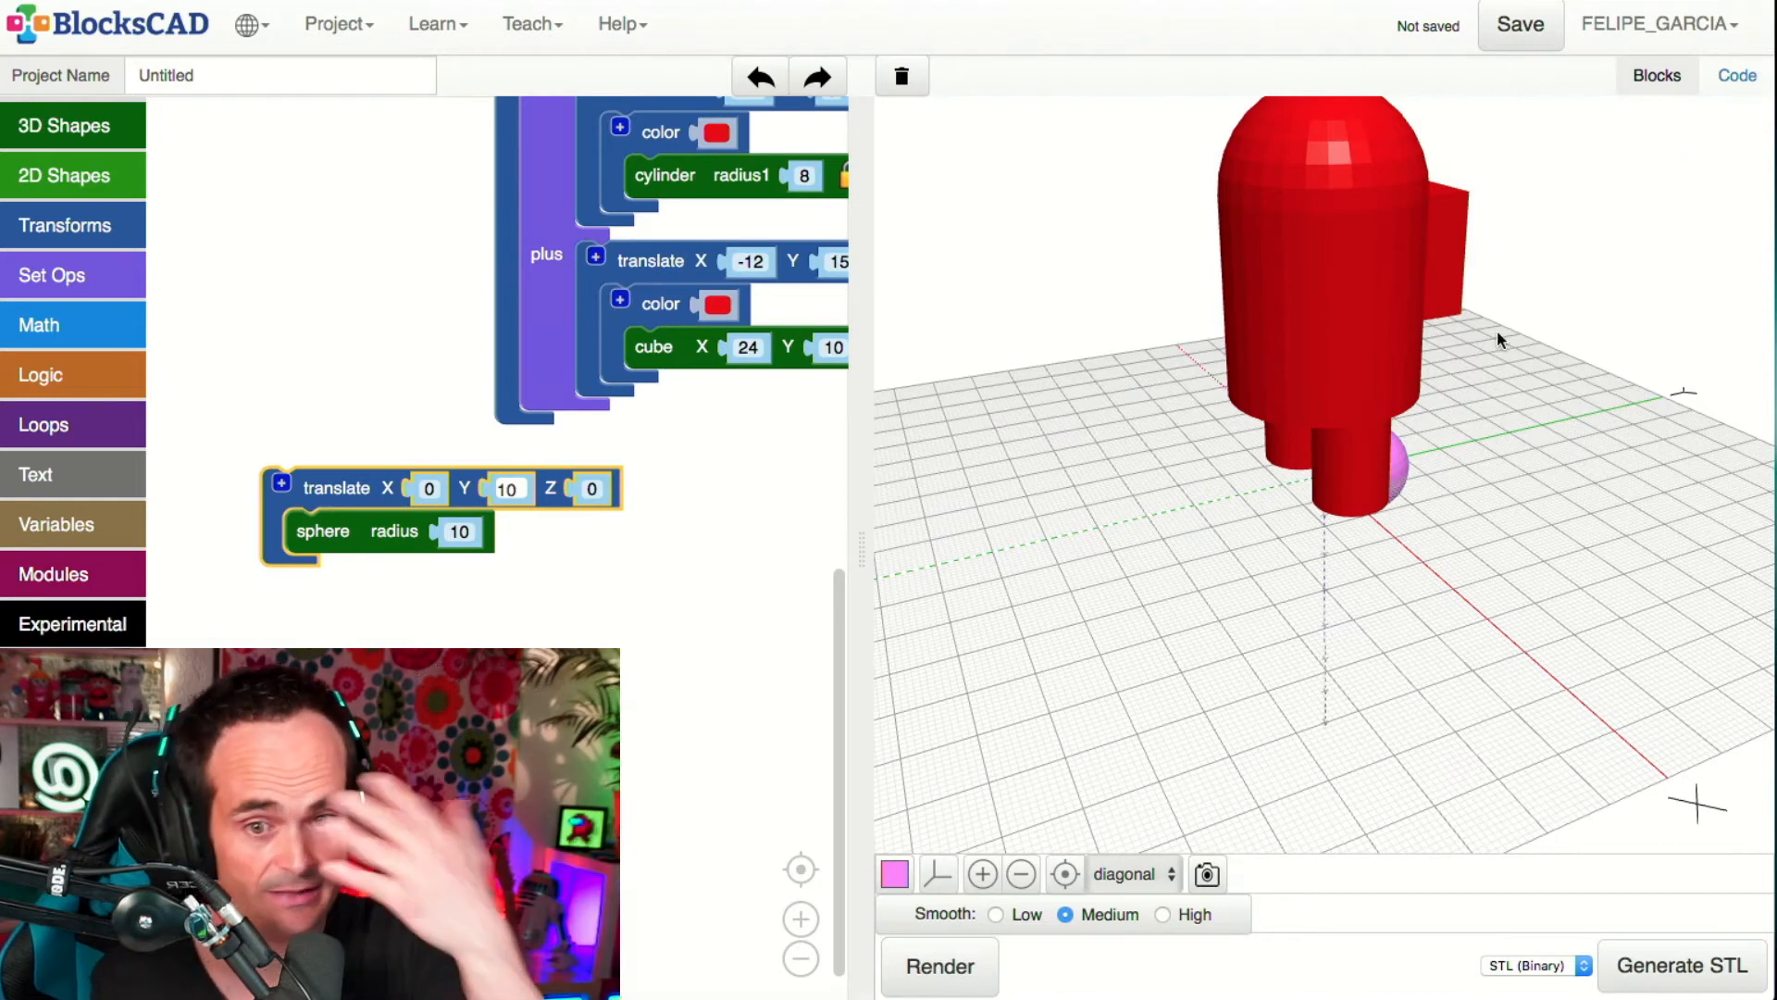
pyautogui.doubleClick(515, 470)
pyautogui.write('-1')
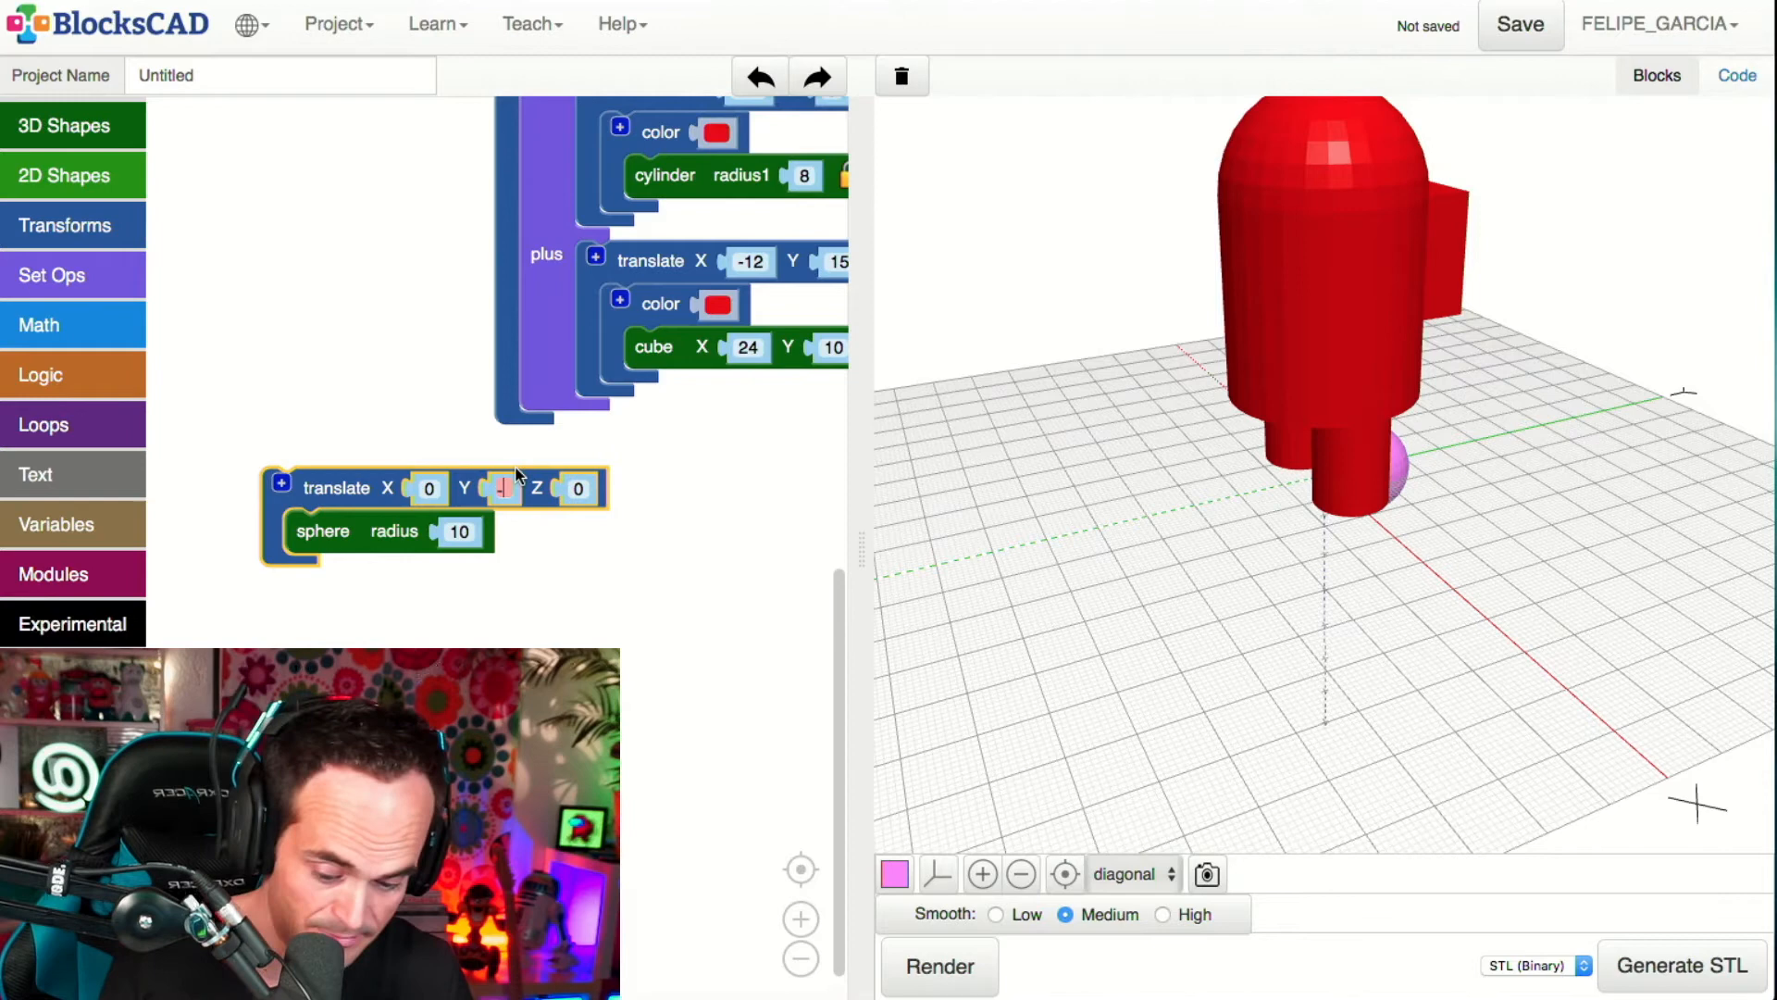
pyautogui.write('0')
pyautogui.click(991, 963)
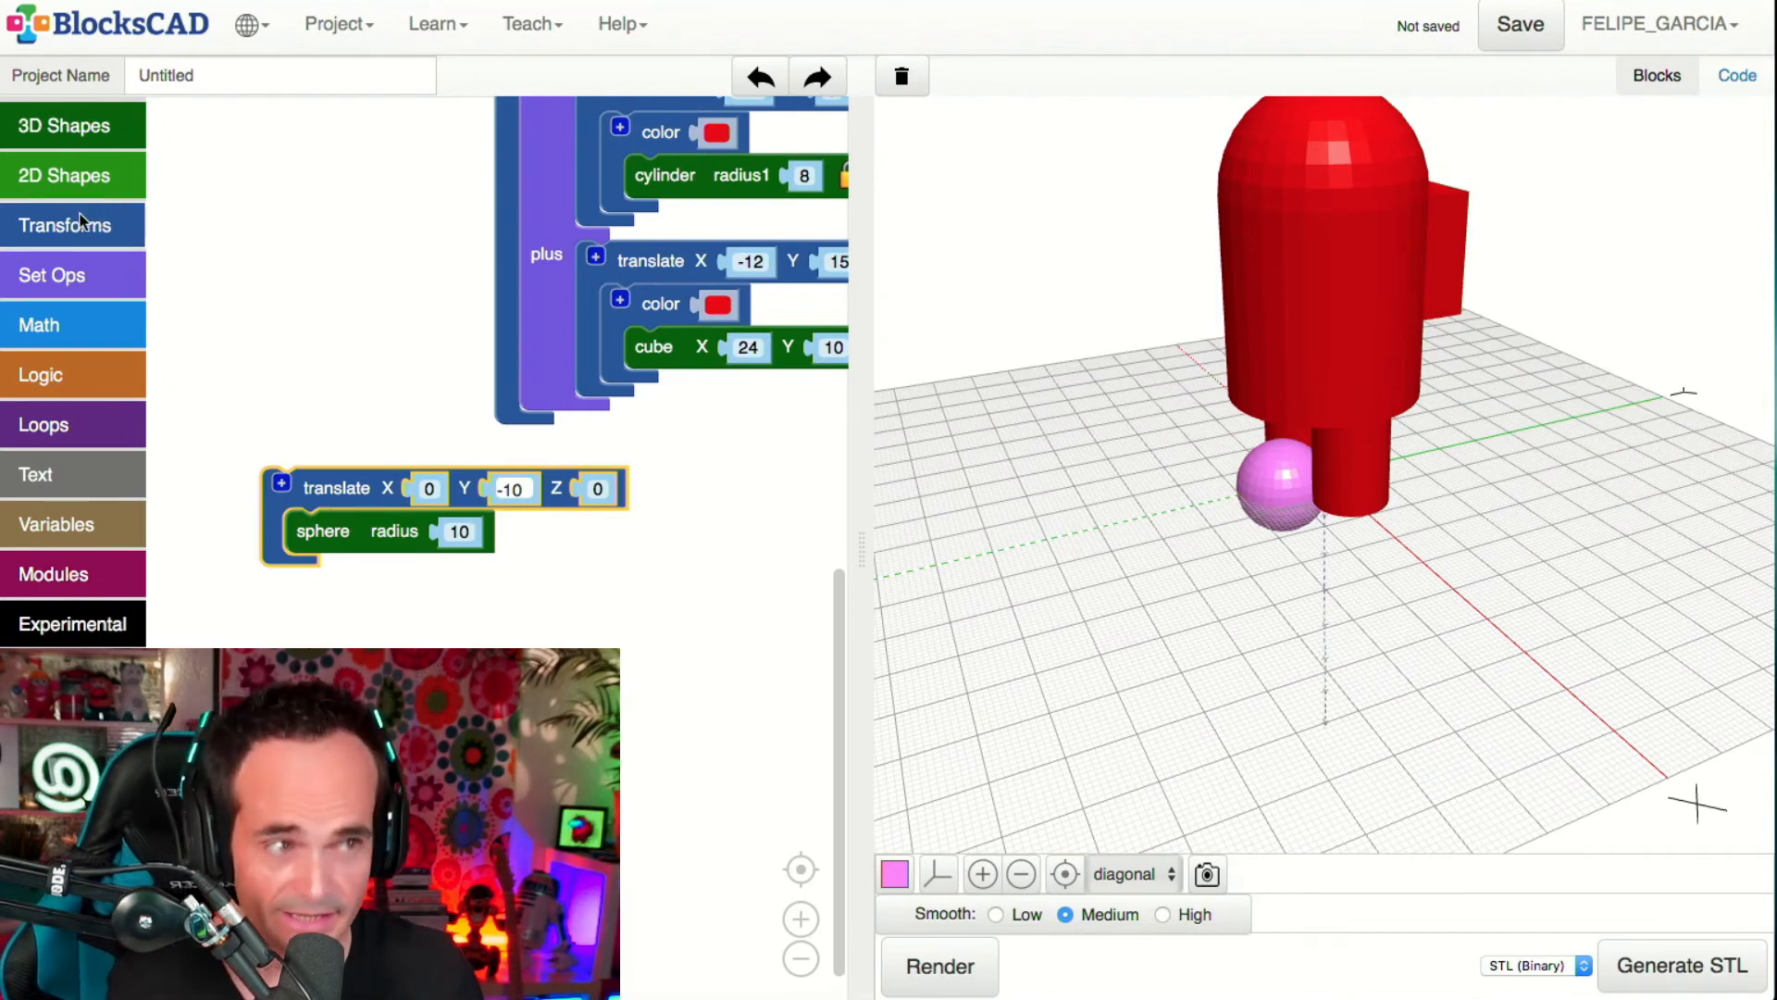
# - Wrap the sphere's translate group in a cyan color block and render the model
pyautogui.click(80, 323)
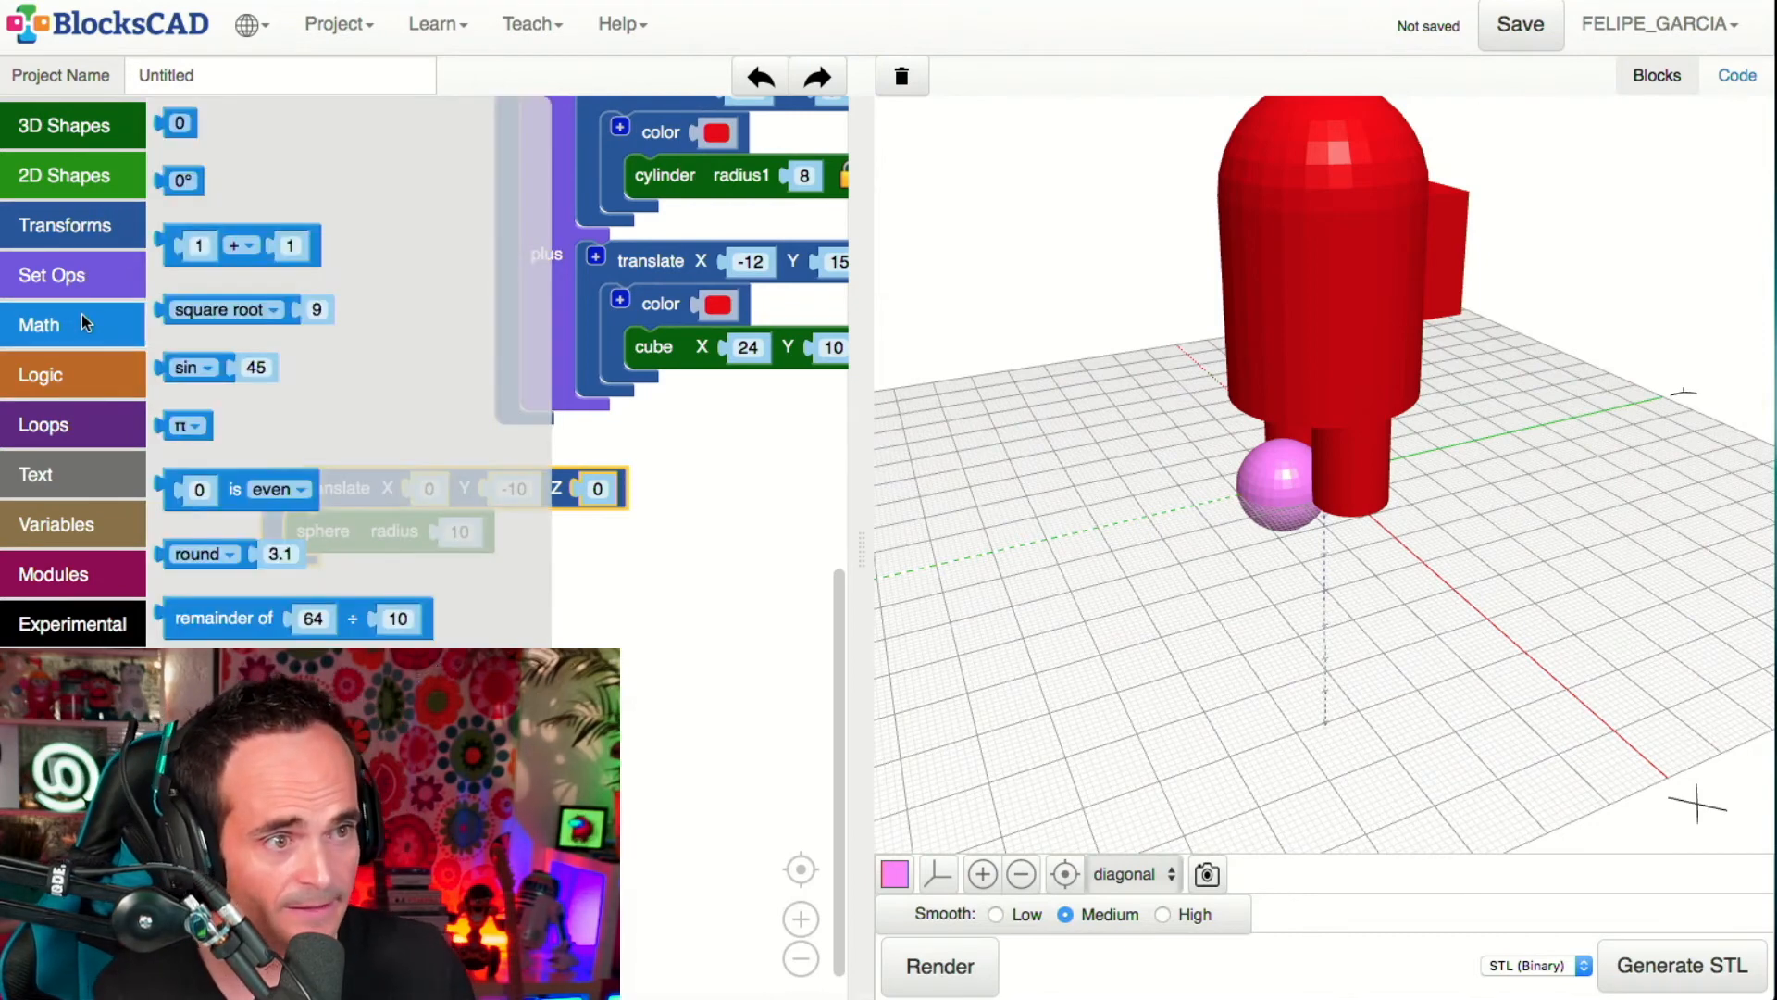
pyautogui.click(86, 261)
pyautogui.click(93, 214)
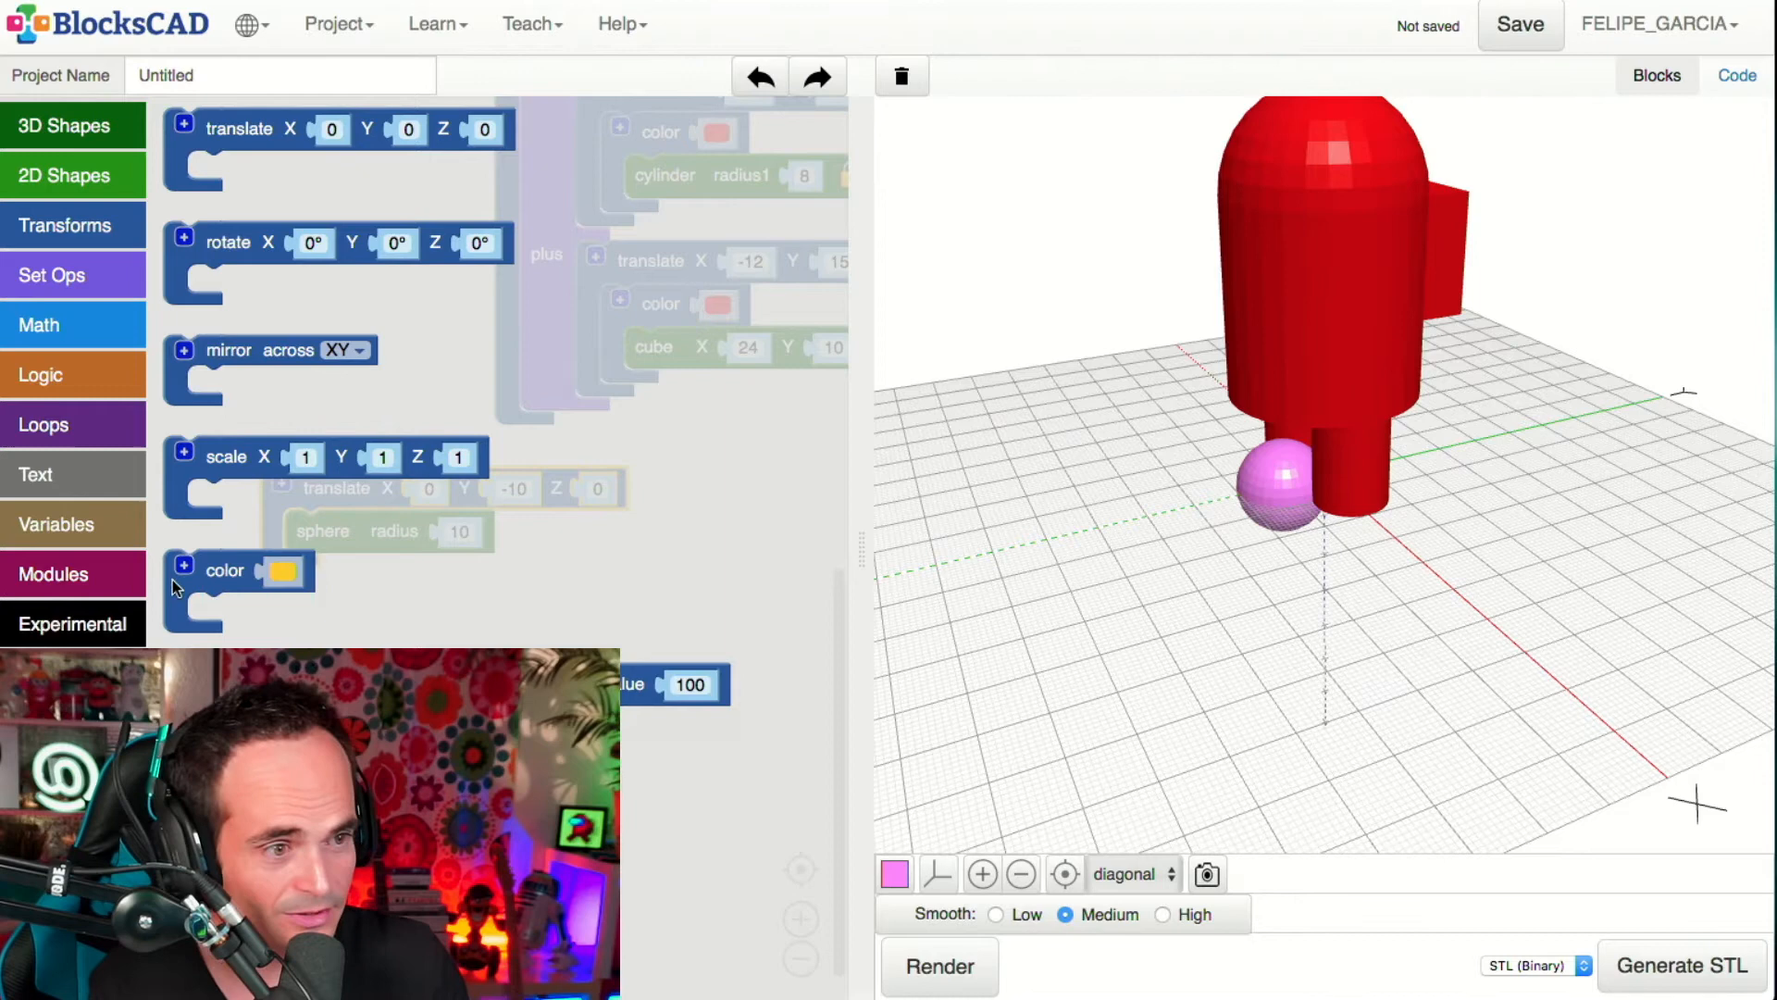
pyautogui.moveTo(241, 569); pyautogui.dragTo(243, 569)
pyautogui.click(283, 570)
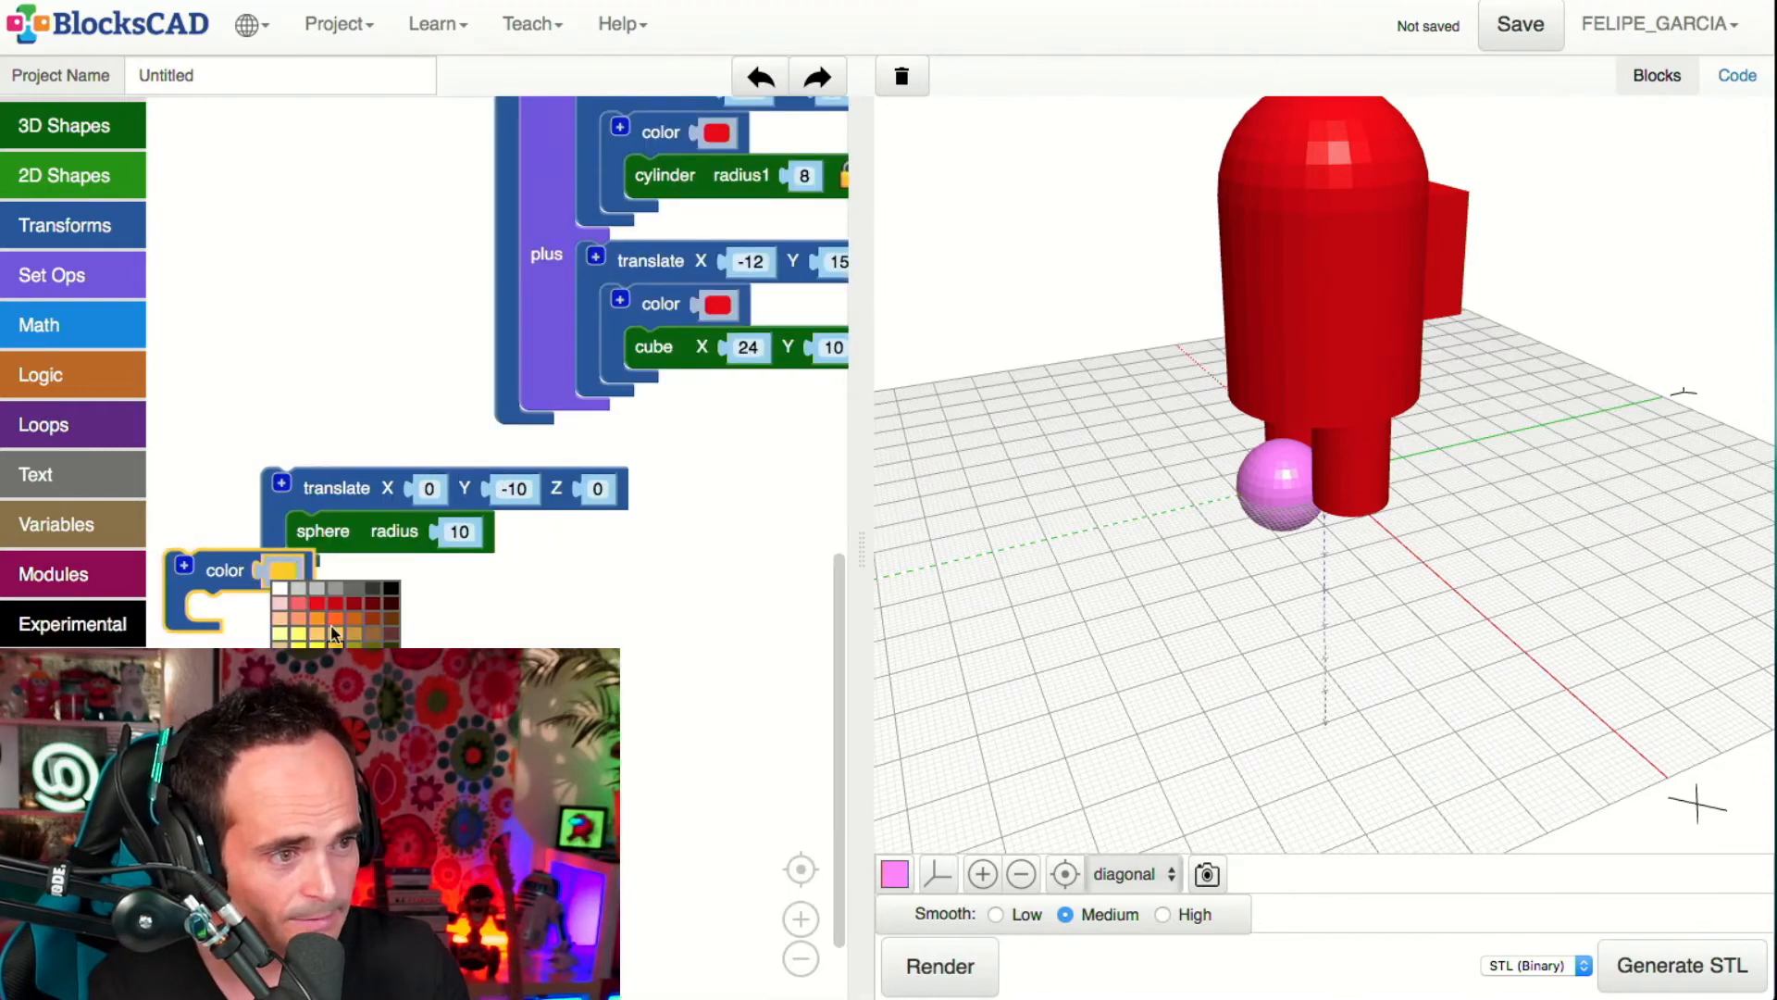
pyautogui.click(298, 682)
pyautogui.moveTo(229, 549); pyautogui.dragTo(389, 547)
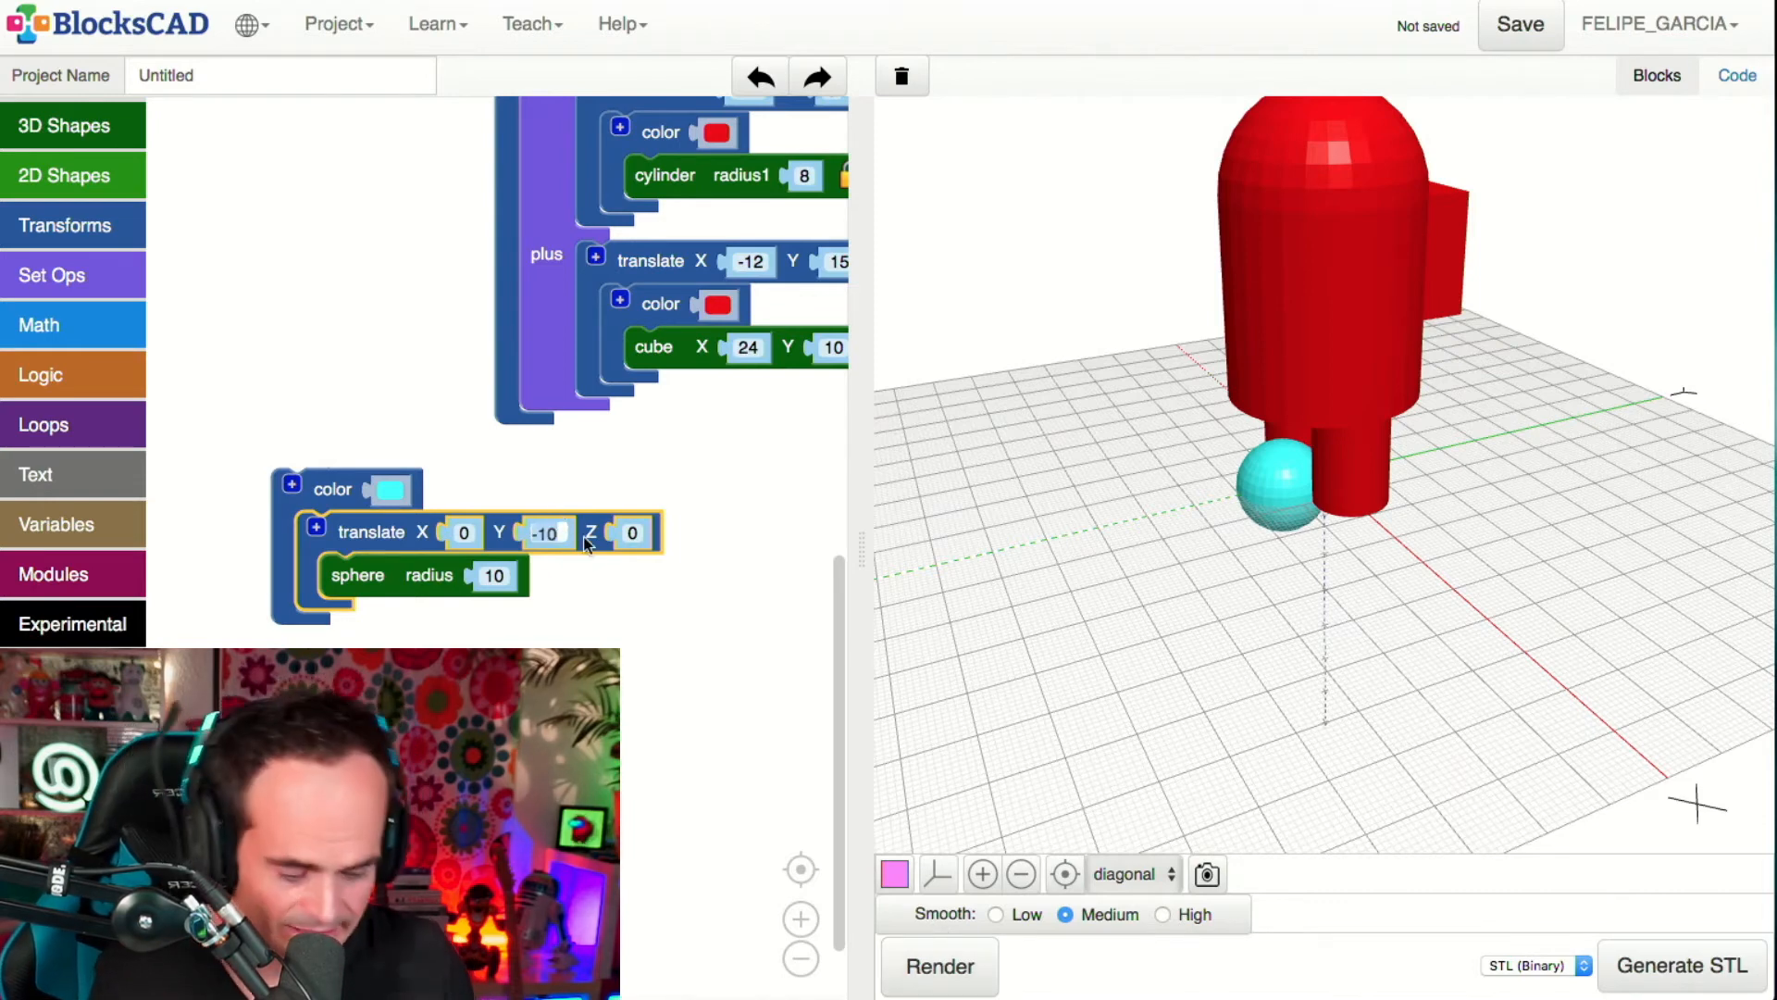
# - Set the cyan sphere's translate Y to -12 and Z to 20, rendering the model after each change
pyautogui.click(558, 524)
pyautogui.write('-12')
pyautogui.click(939, 966)
pyautogui.moveTo(1254, 721); pyautogui.dragTo(1258, 592)
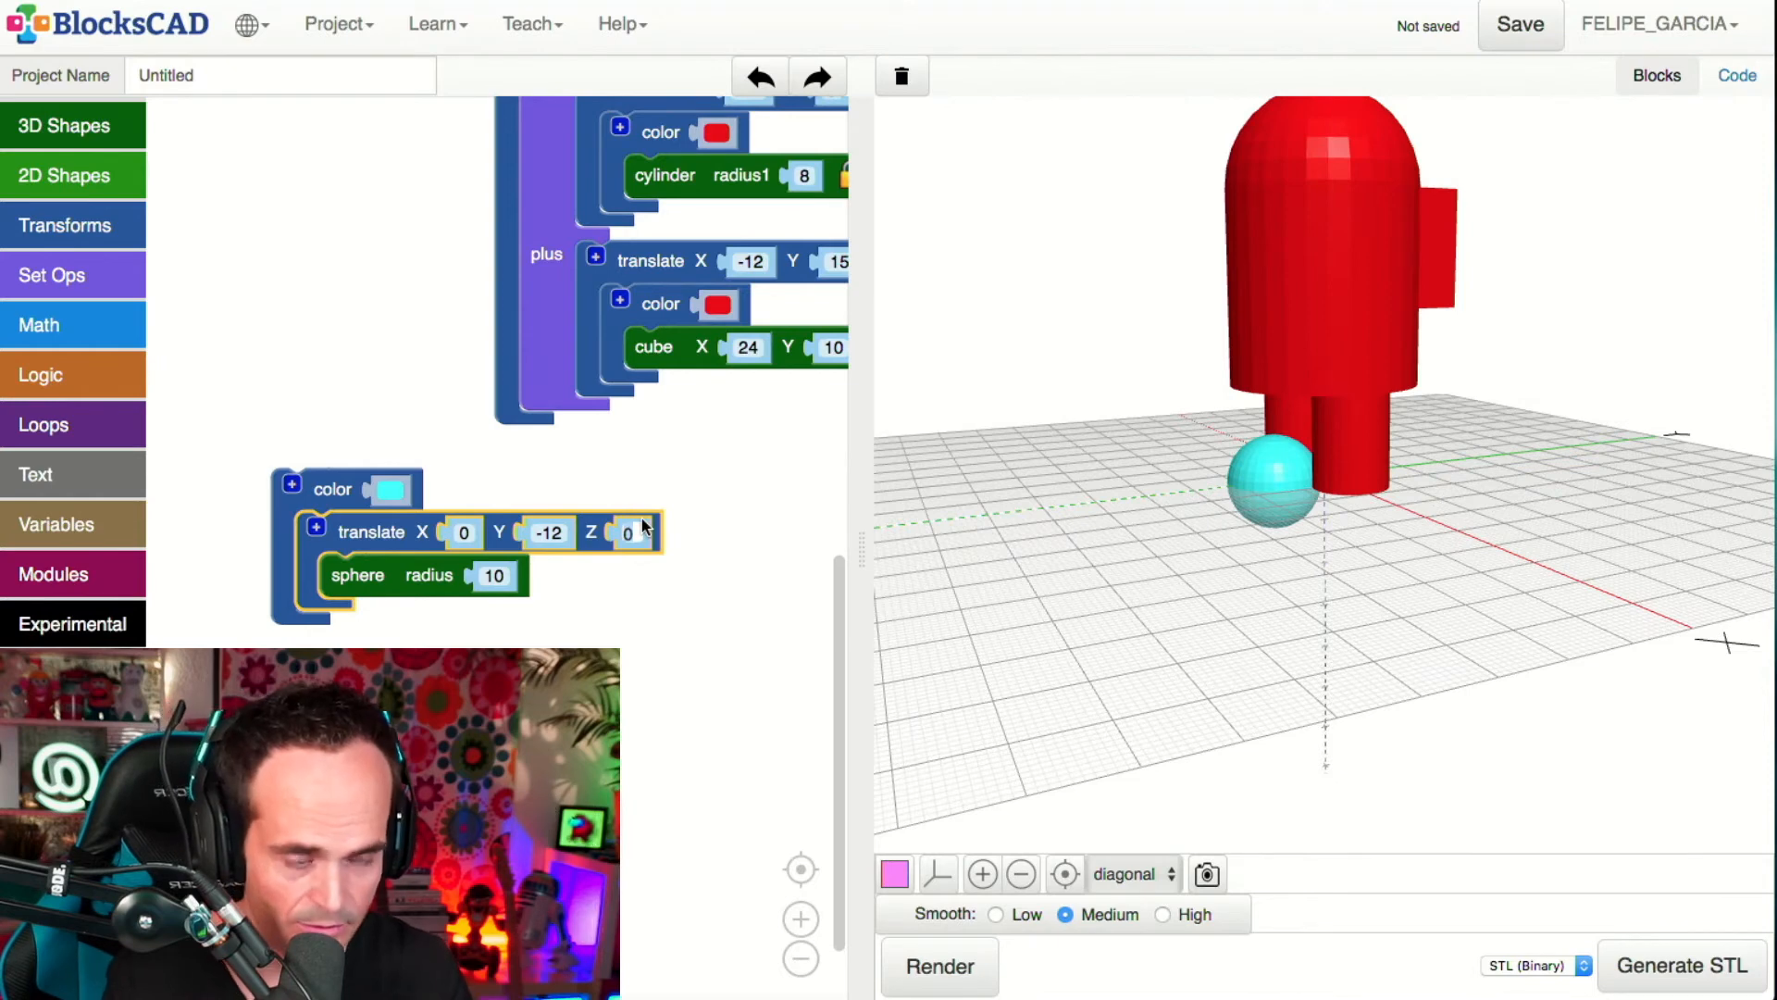
pyautogui.click(617, 480)
pyautogui.click(939, 938)
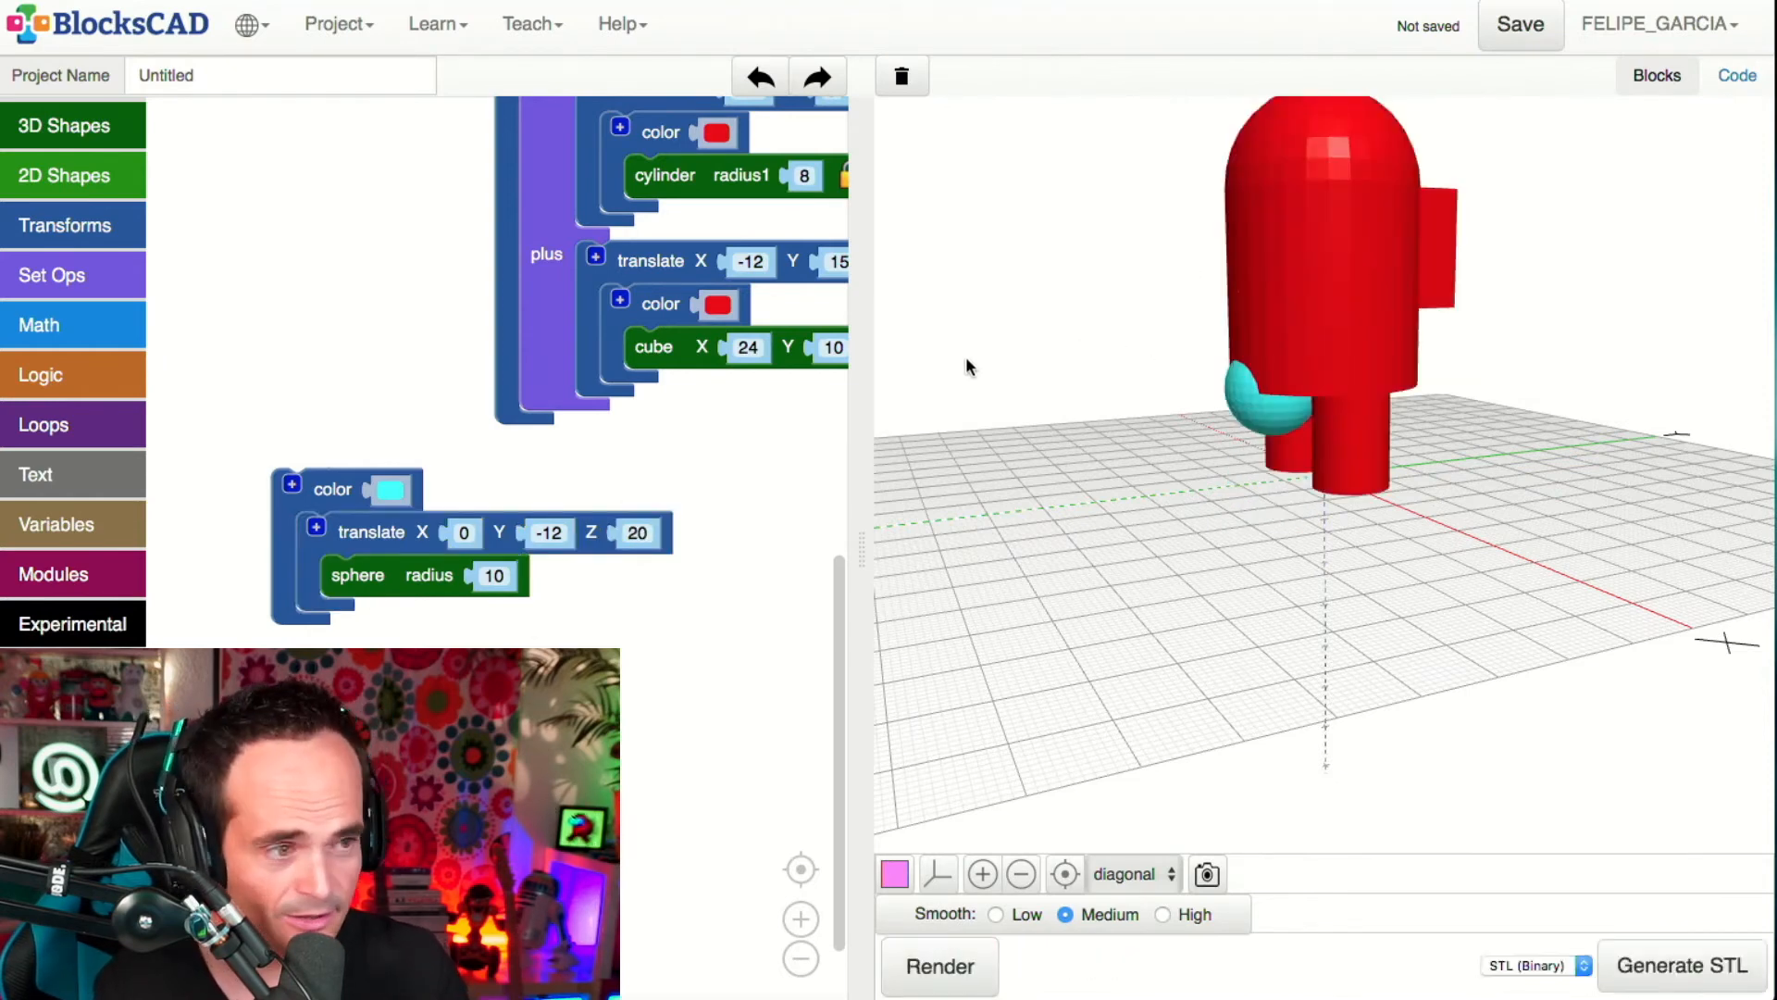
# - Raise the cyan sphere by setting its translate Z to 40 and finally 50, rendering the model after each change
pyautogui.click(643, 529)
pyautogui.write('40')
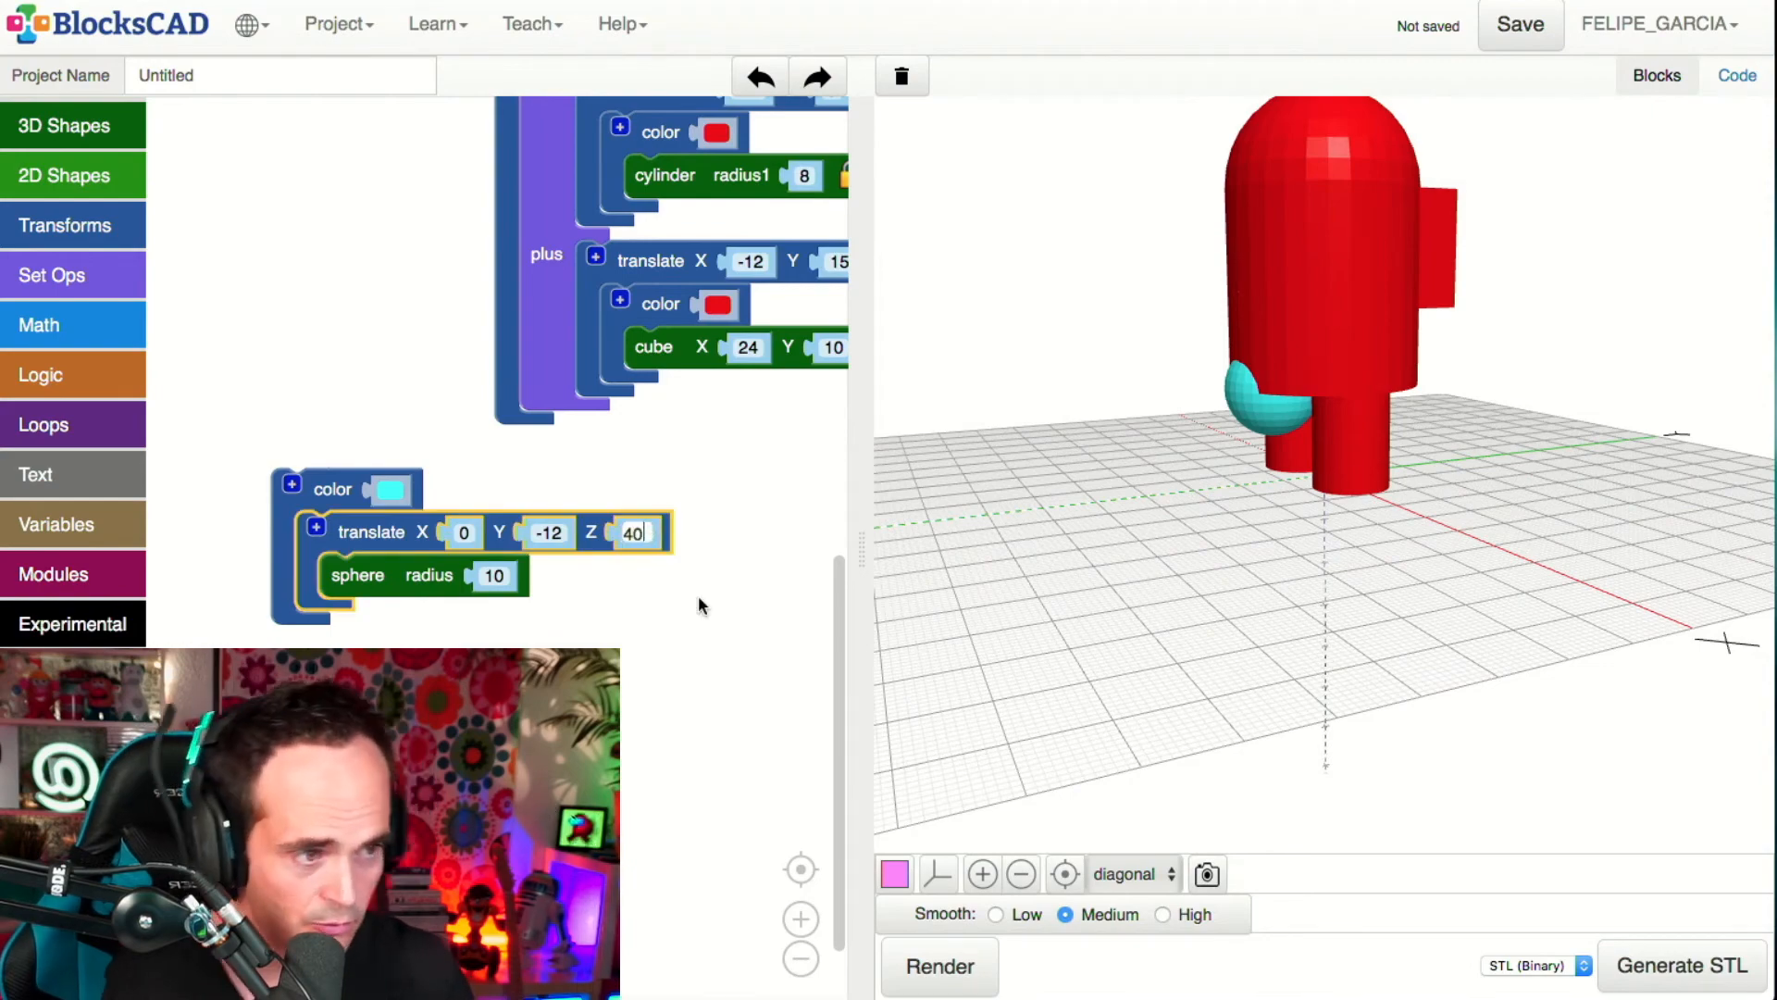
pyautogui.click(940, 966)
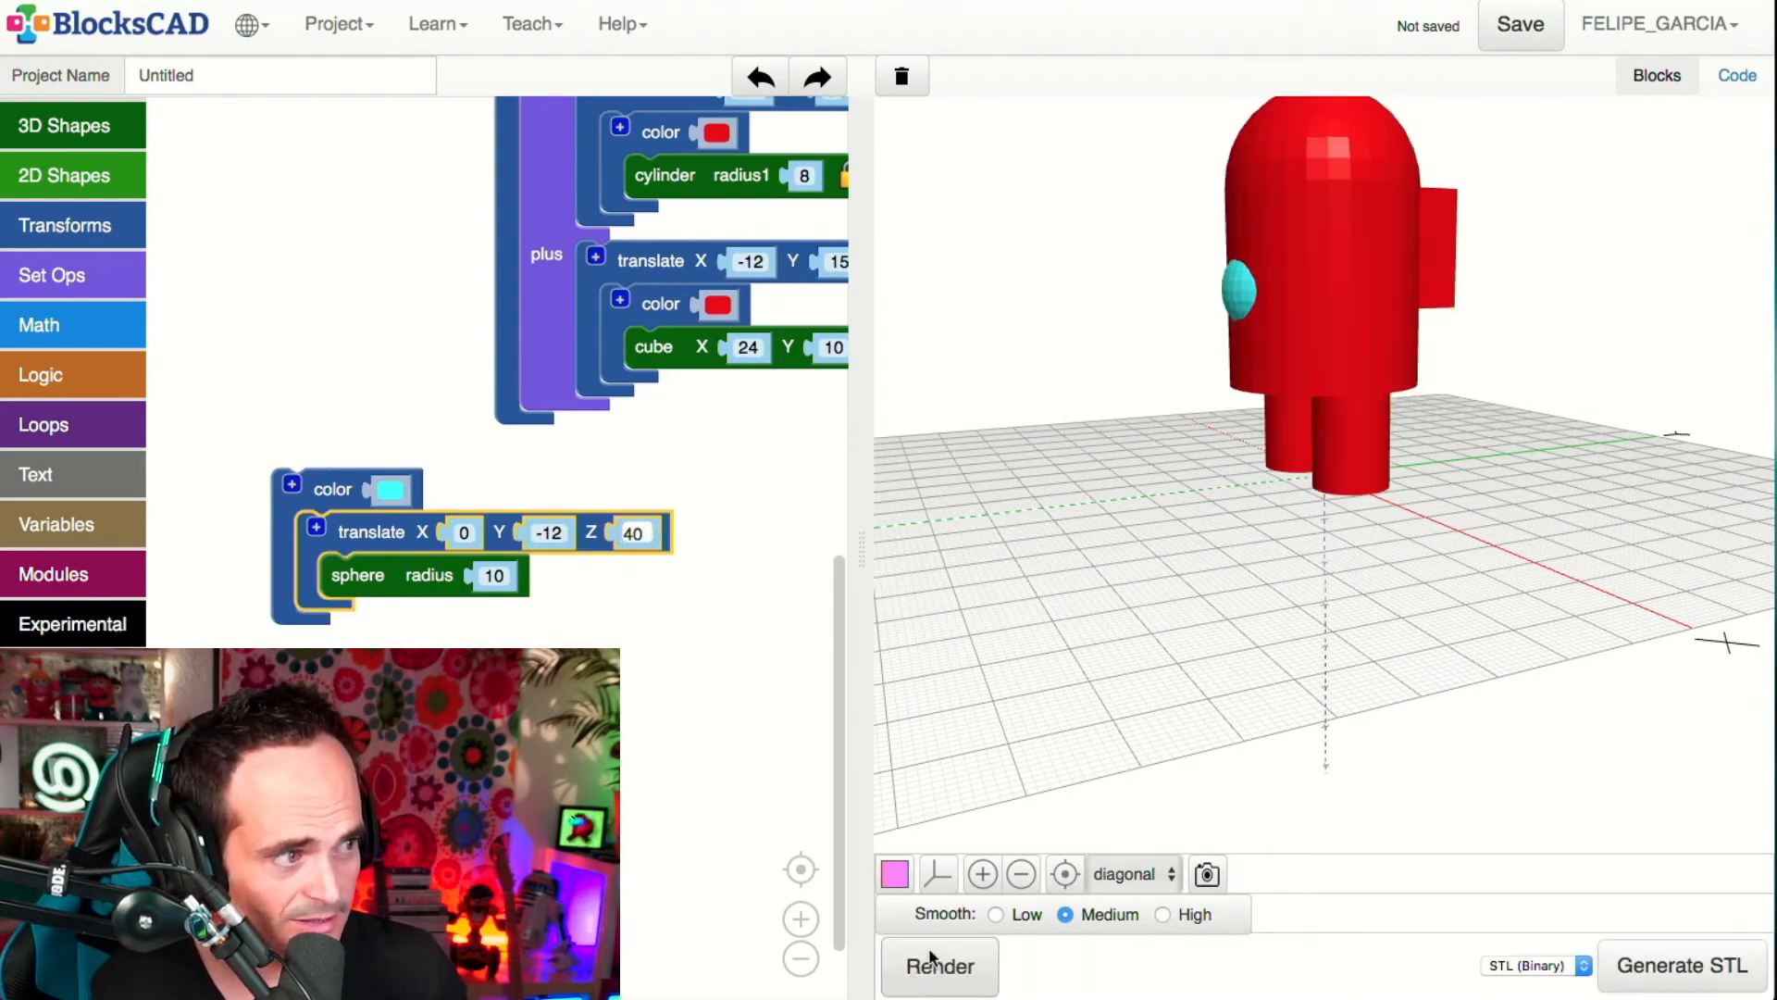
pyautogui.moveTo(1090, 676); pyautogui.dragTo(1273, 648)
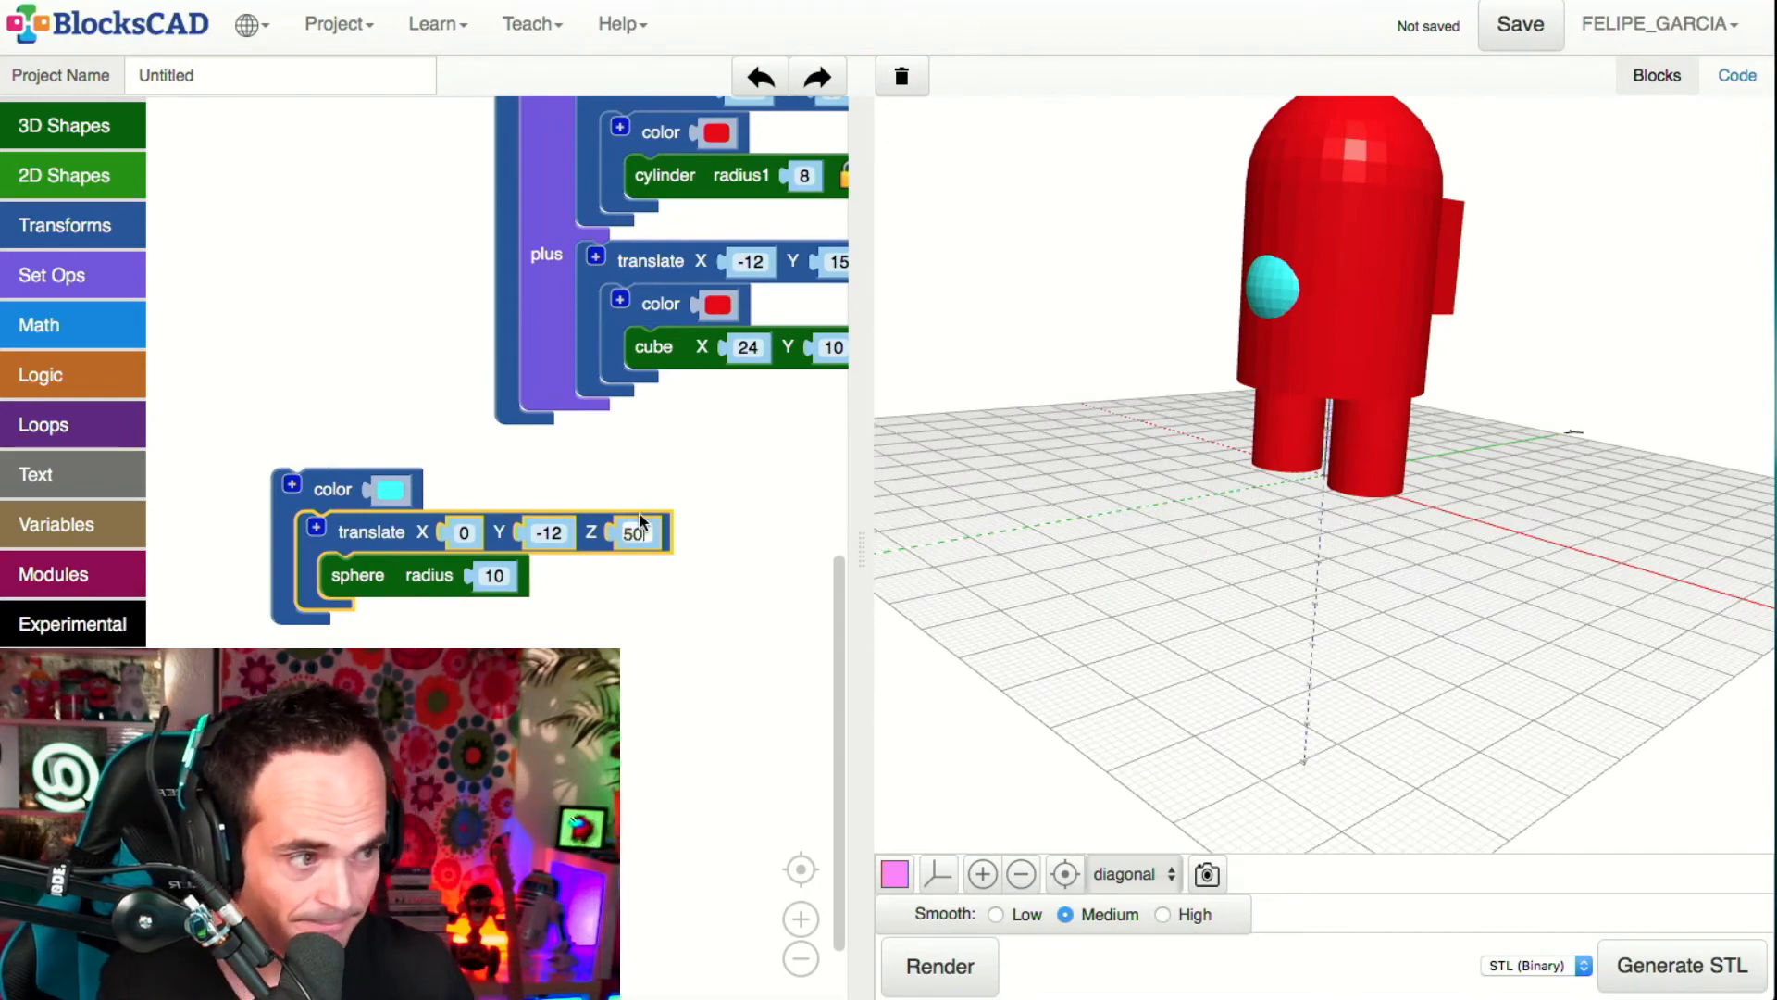
pyautogui.click(948, 965)
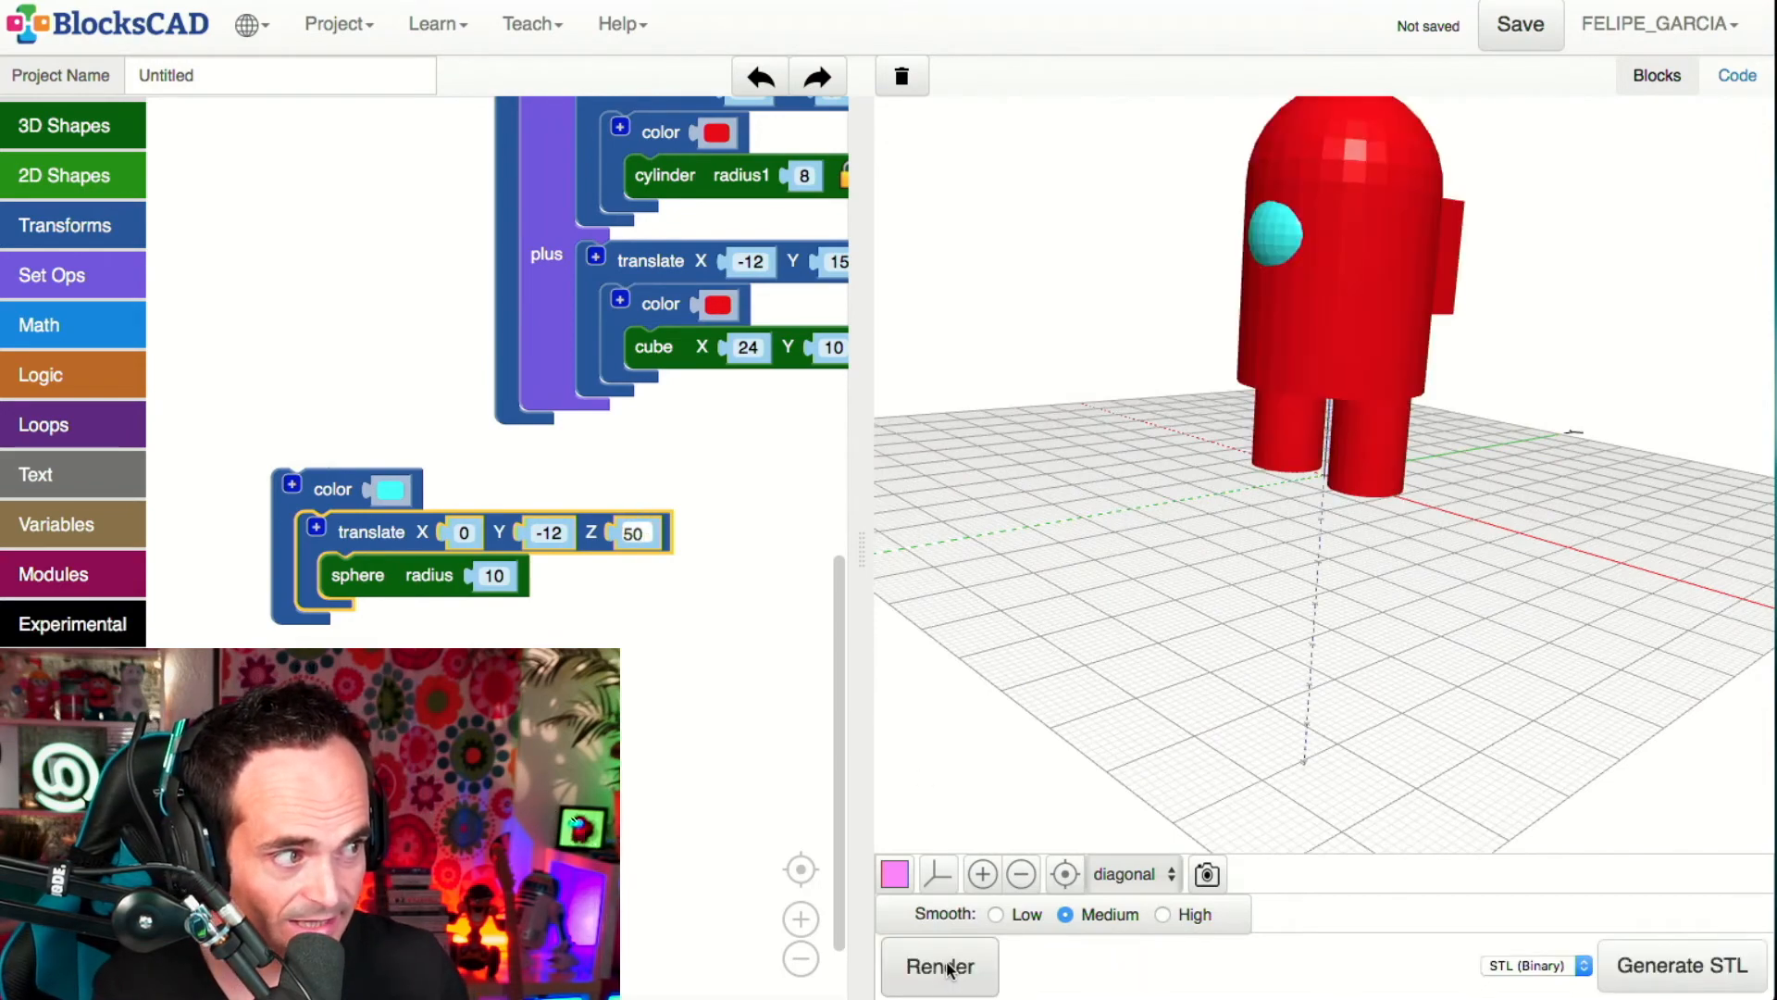
pyautogui.moveTo(1229, 532); pyautogui.dragTo(1431, 628)
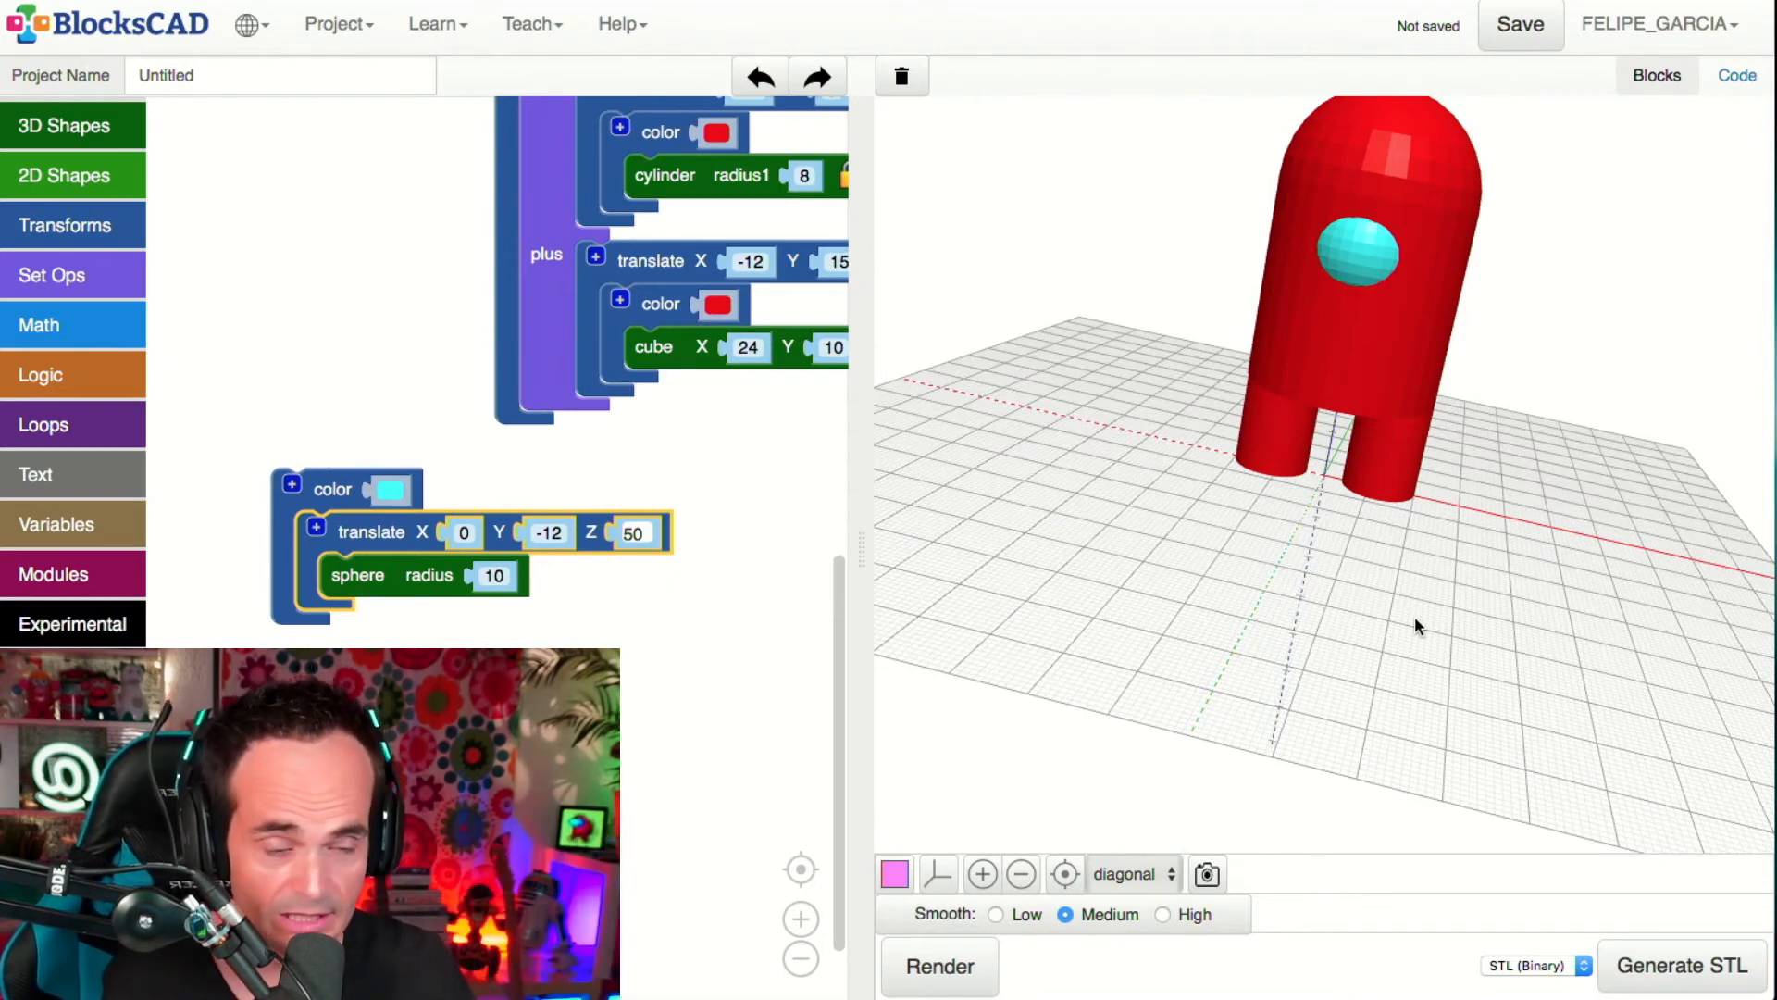
# - Move the cyan sphere further out of the body with translate Y values of -14 and finally -16, rendering each
pyautogui.moveTo(1427, 352); pyautogui.dragTo(1308, 362)
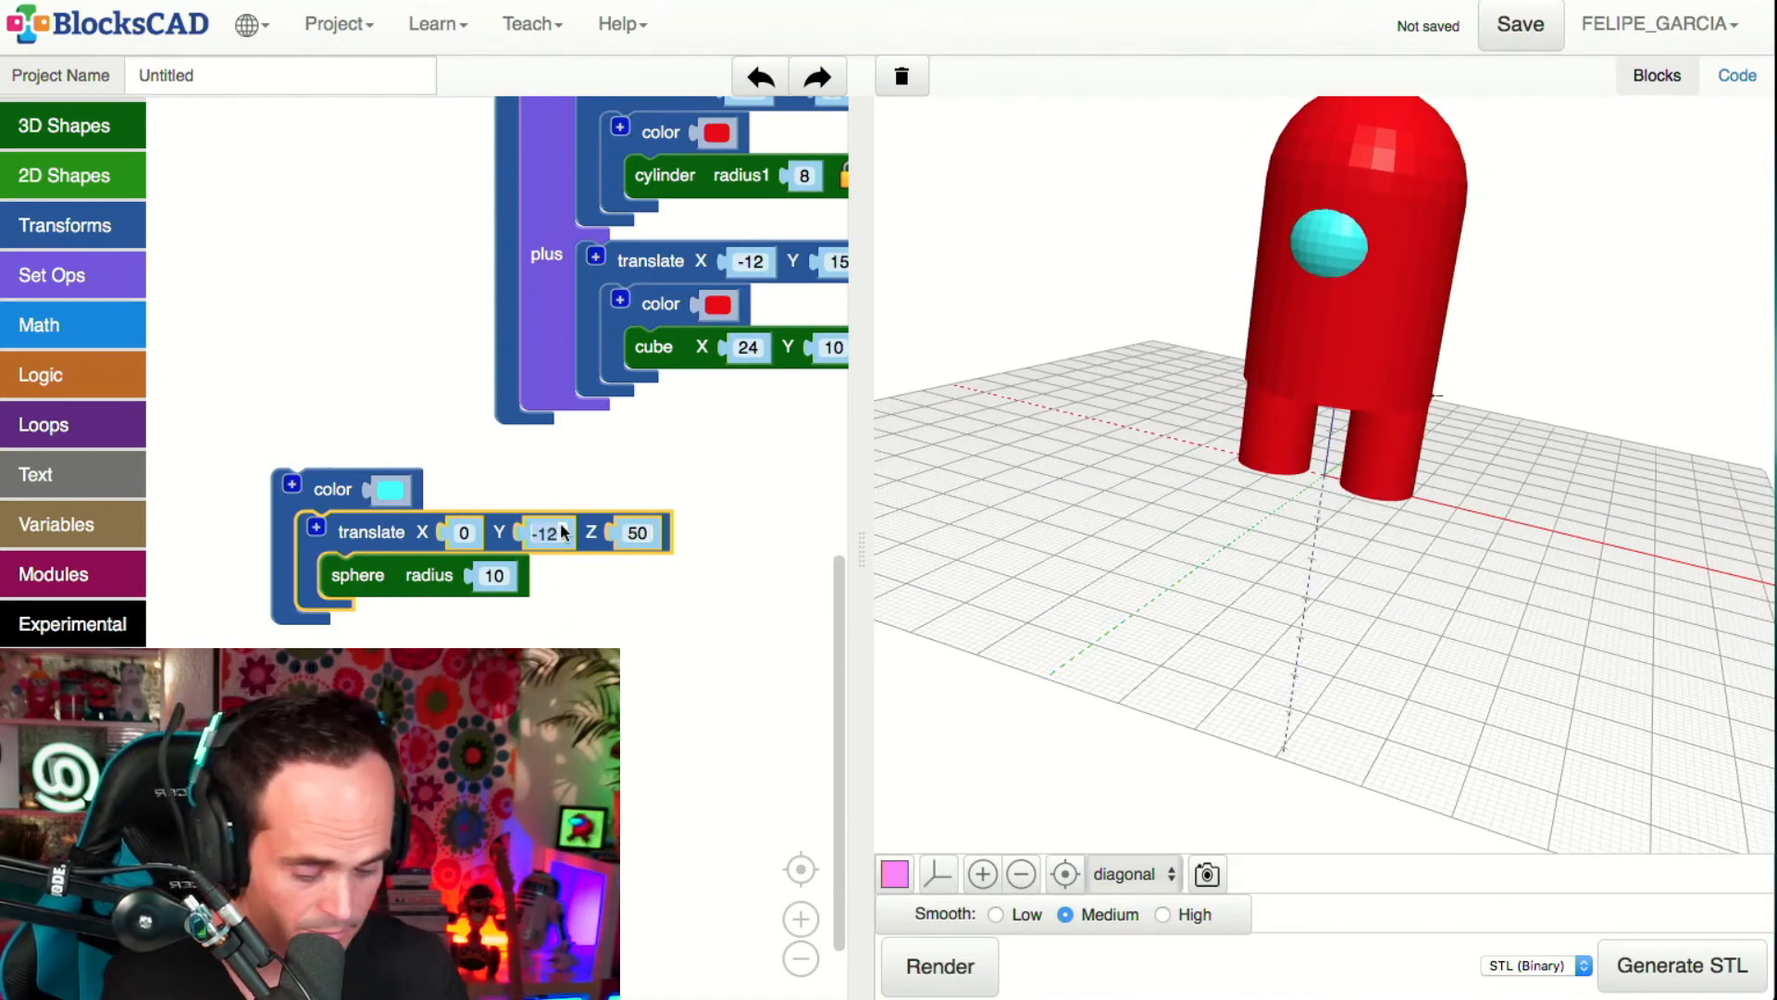
pyautogui.write('-14')
pyautogui.click(840, 815)
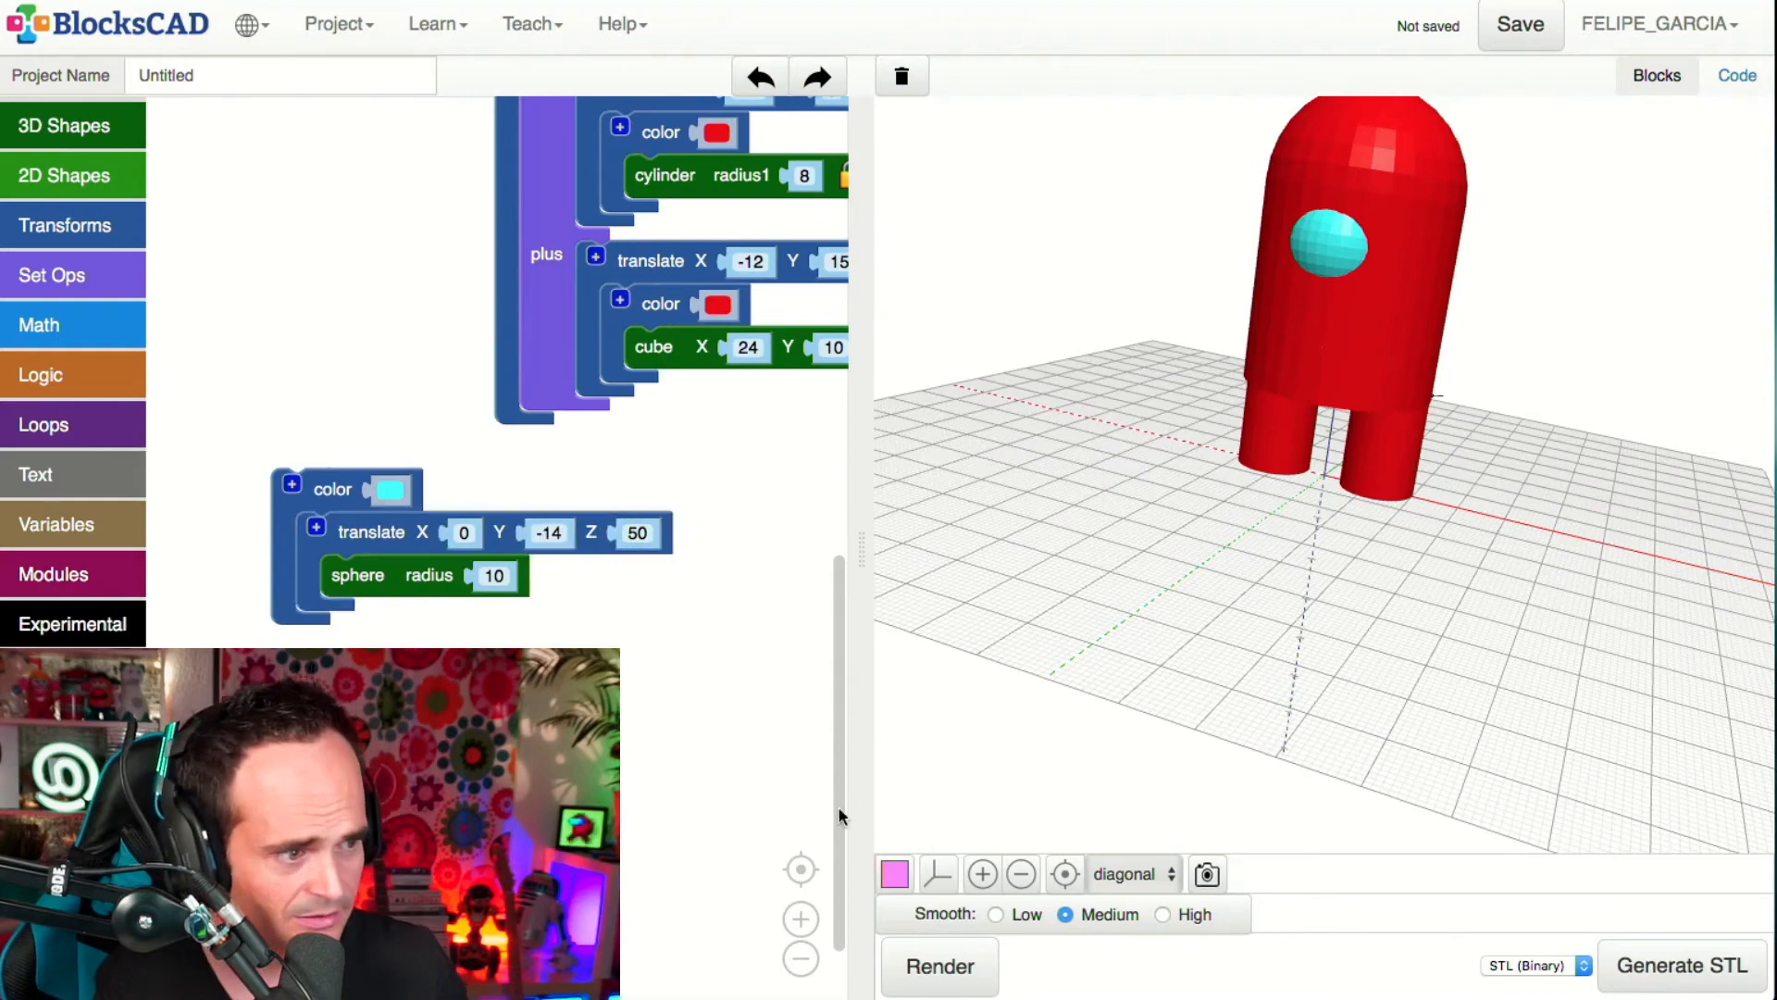
pyautogui.click(958, 965)
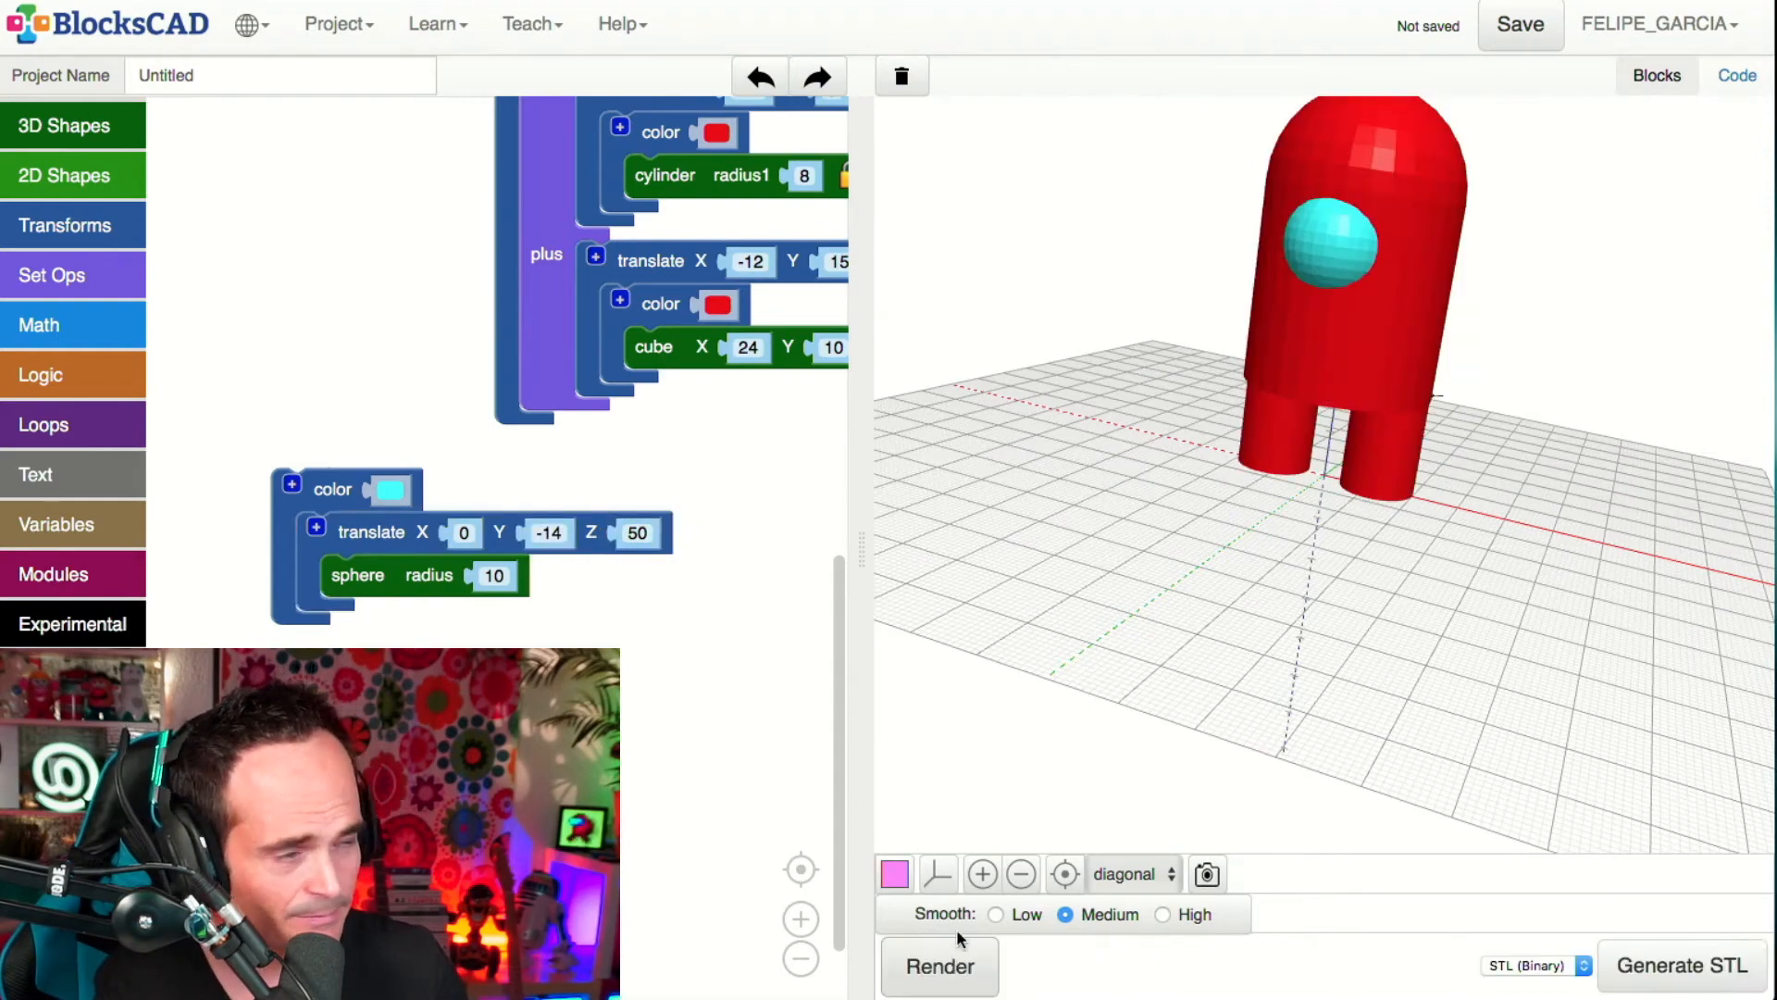
pyautogui.moveTo(1213, 442); pyautogui.dragTo(1479, 497)
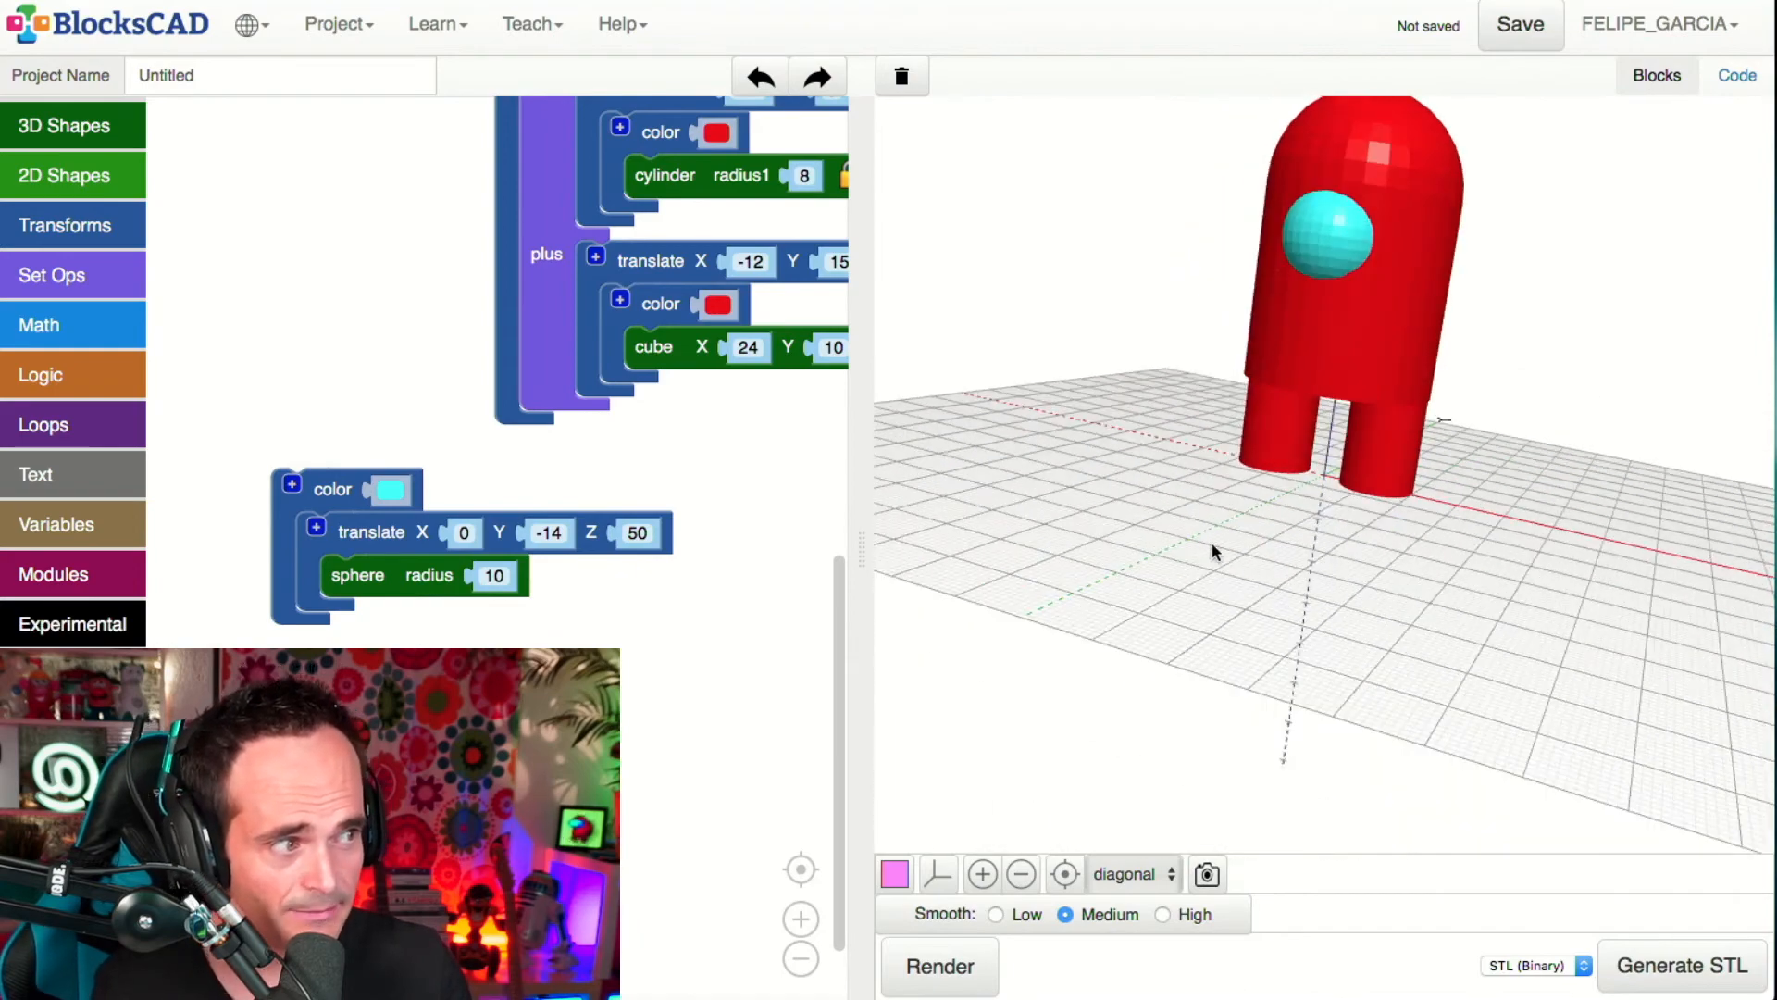
pyautogui.moveTo(1321, 682); pyautogui.dragTo(1495, 769)
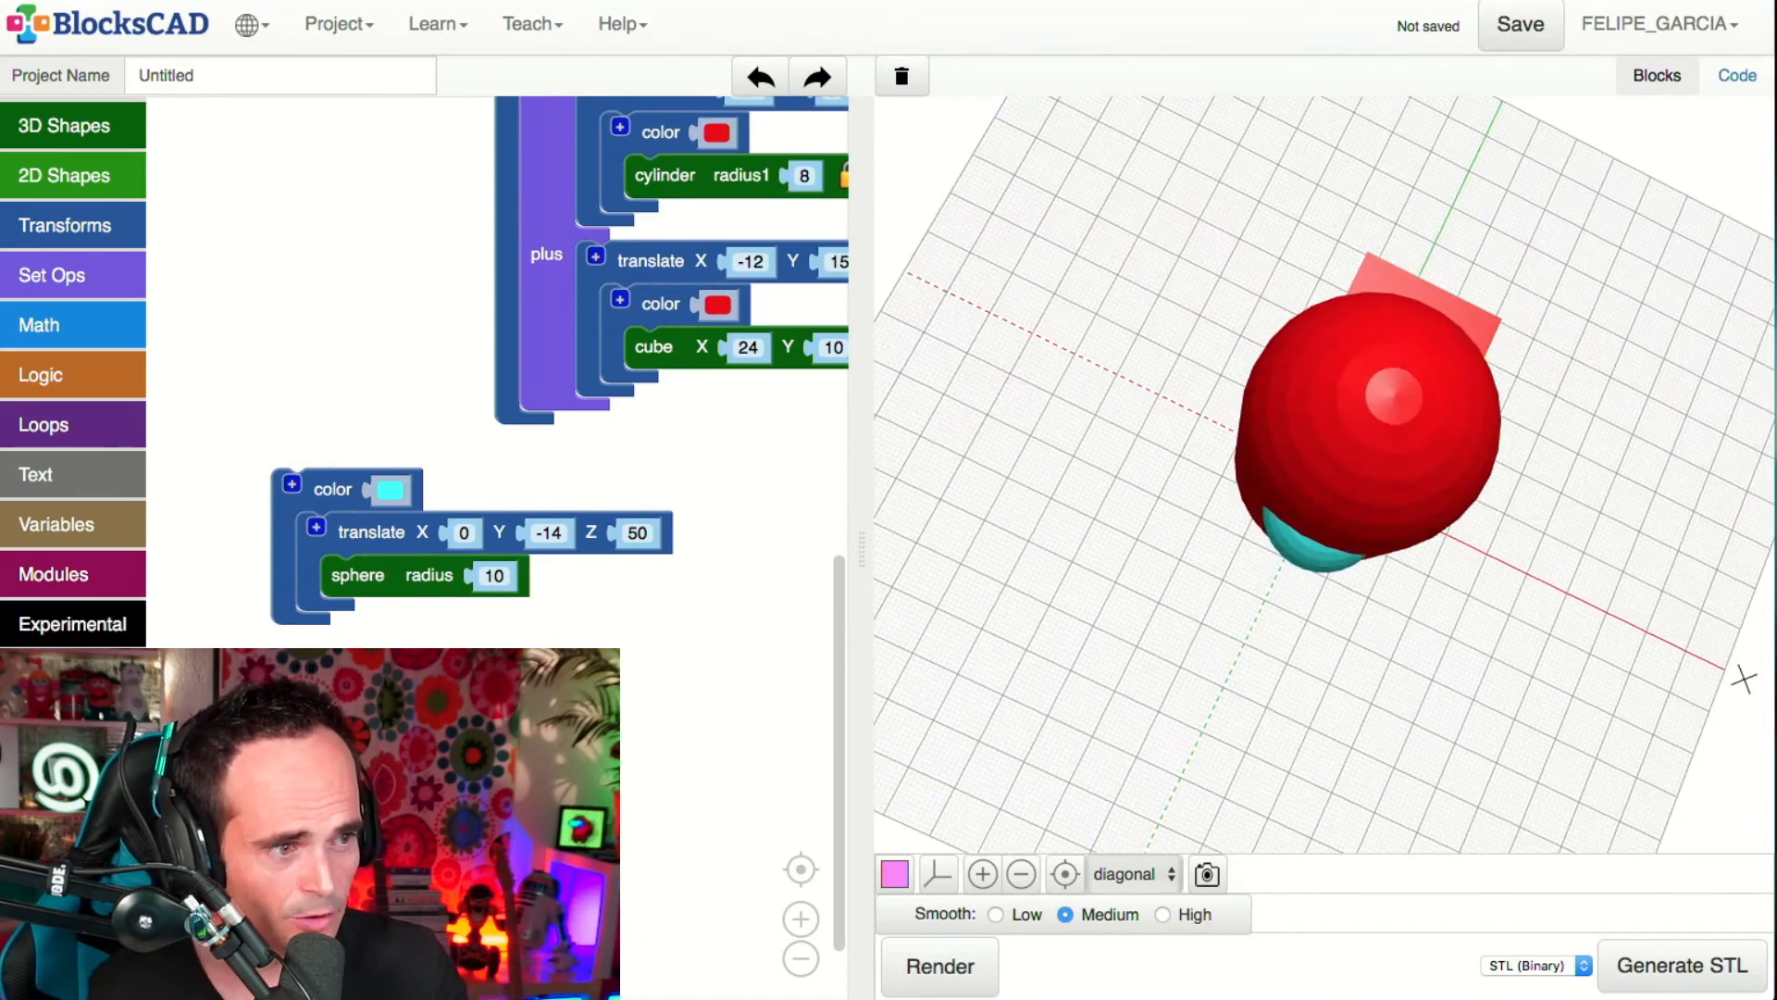
pyautogui.click(596, 519)
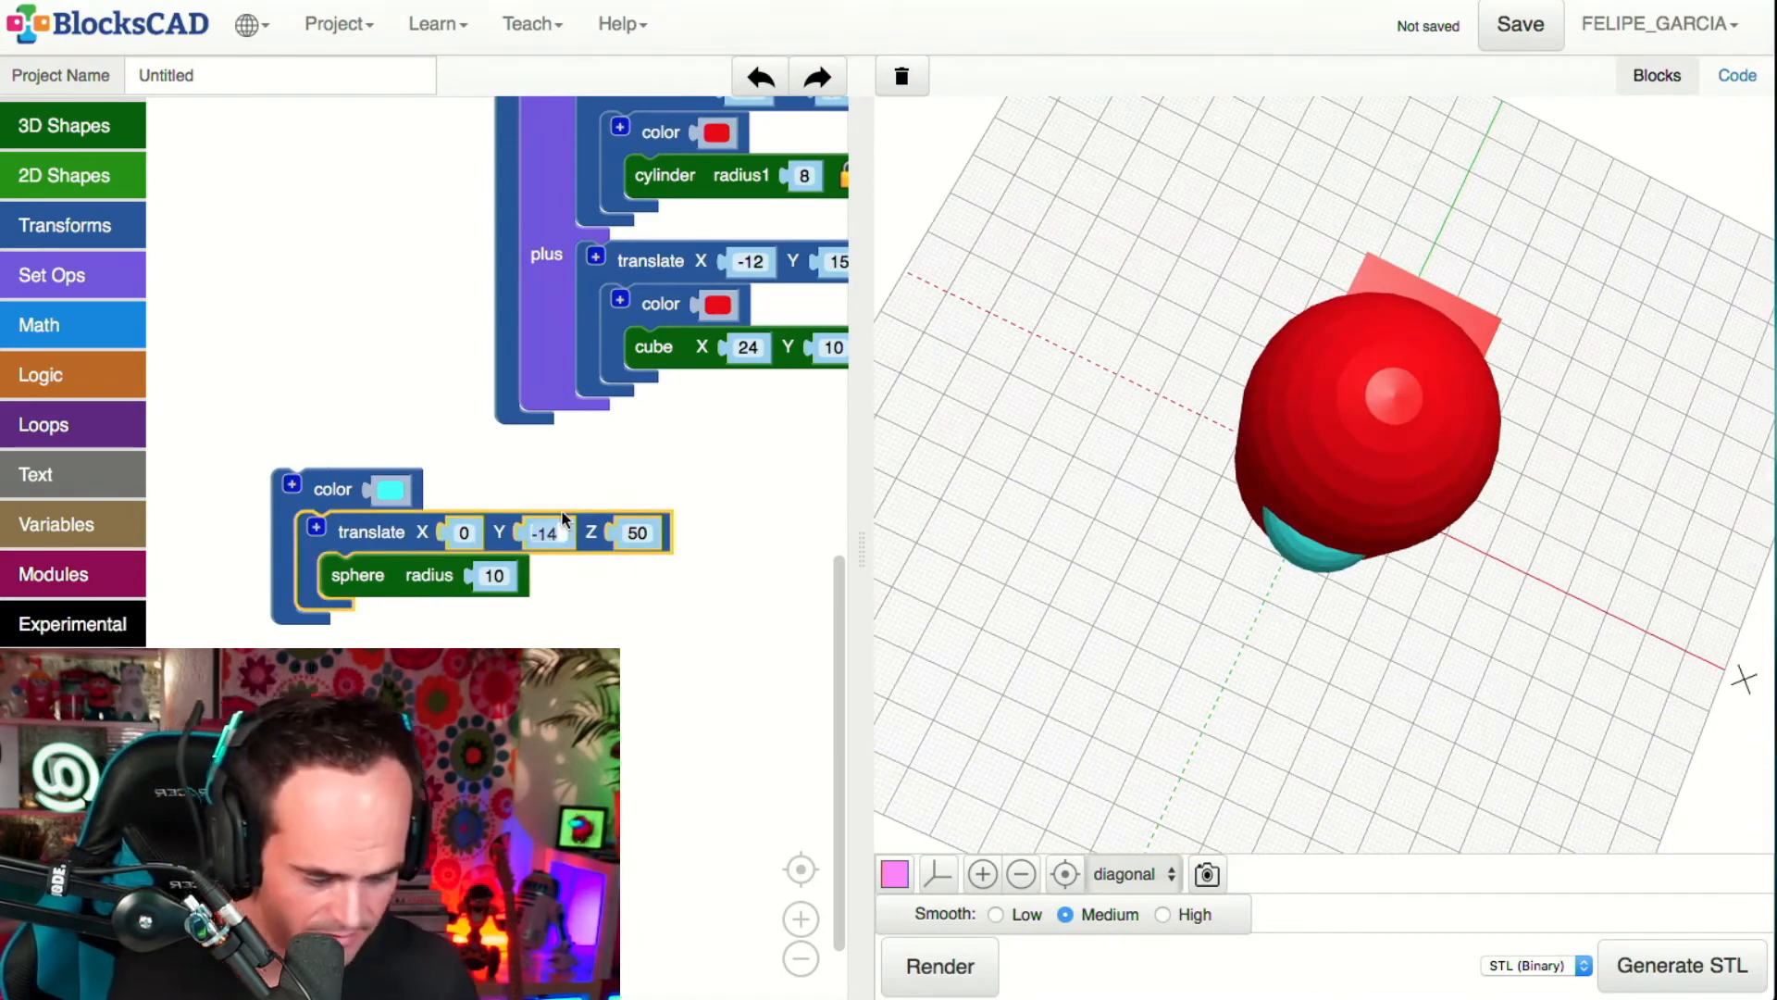
pyautogui.write('-16')
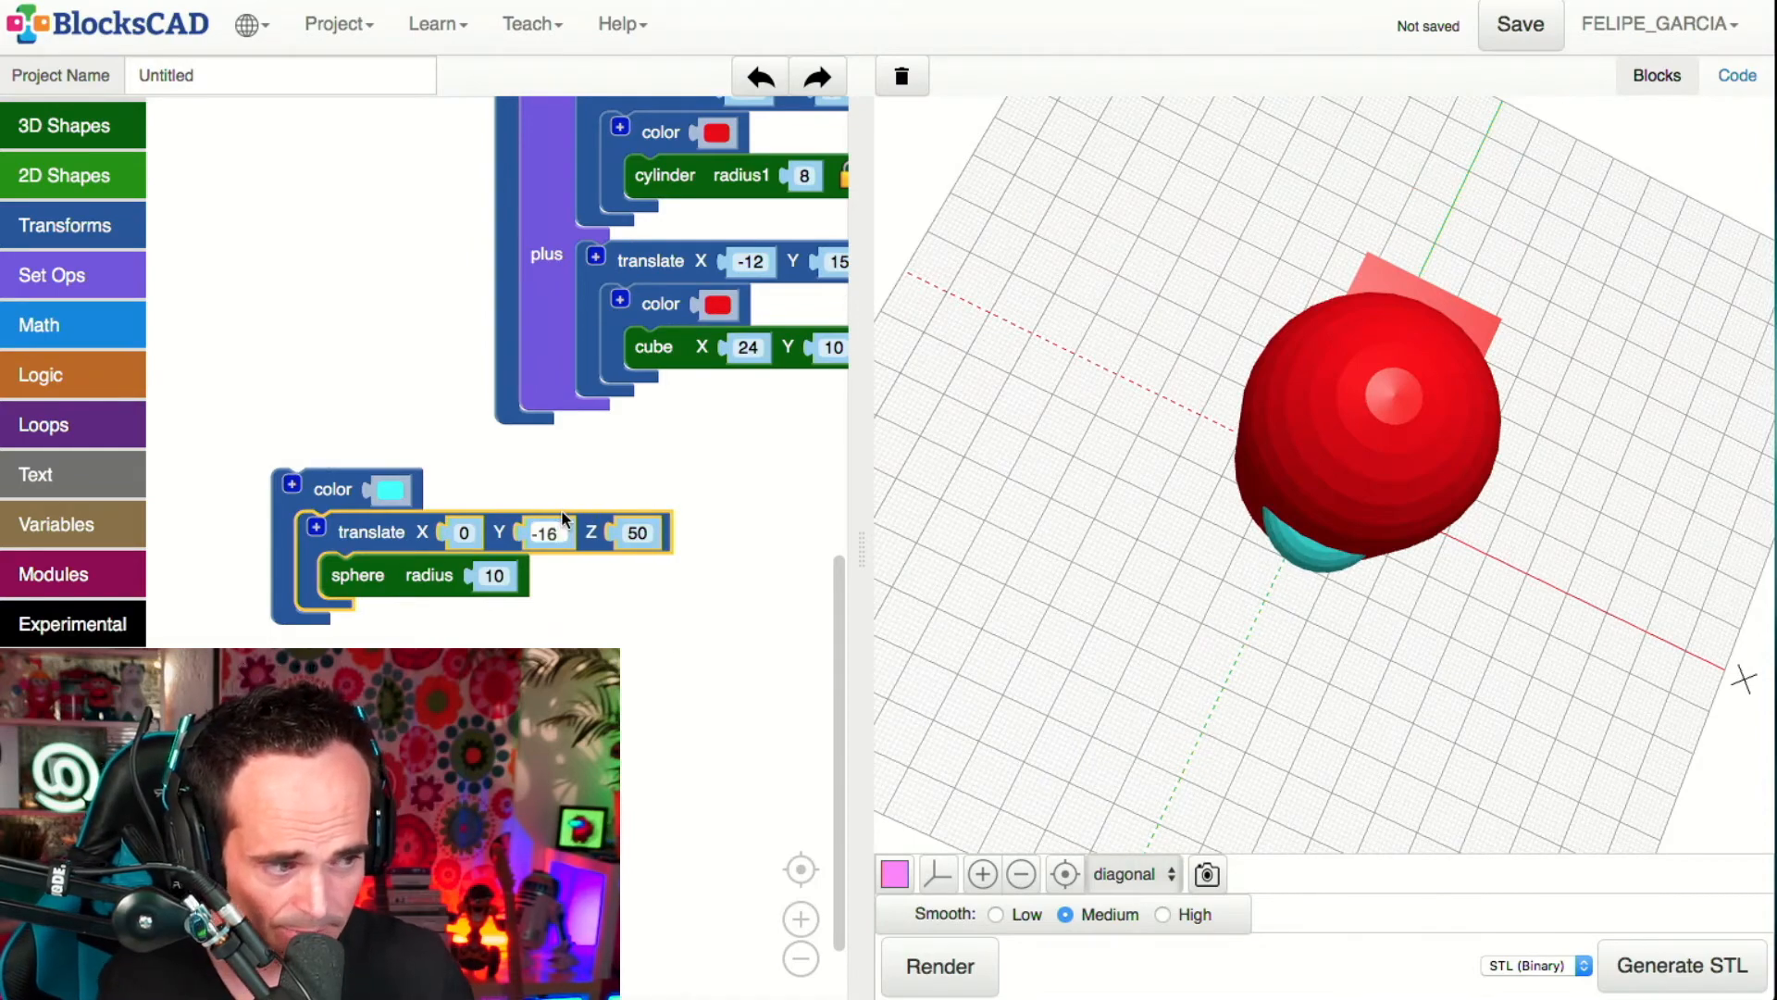
pyautogui.click(966, 942)
pyautogui.moveTo(1213, 840); pyautogui.dragTo(1316, 570)
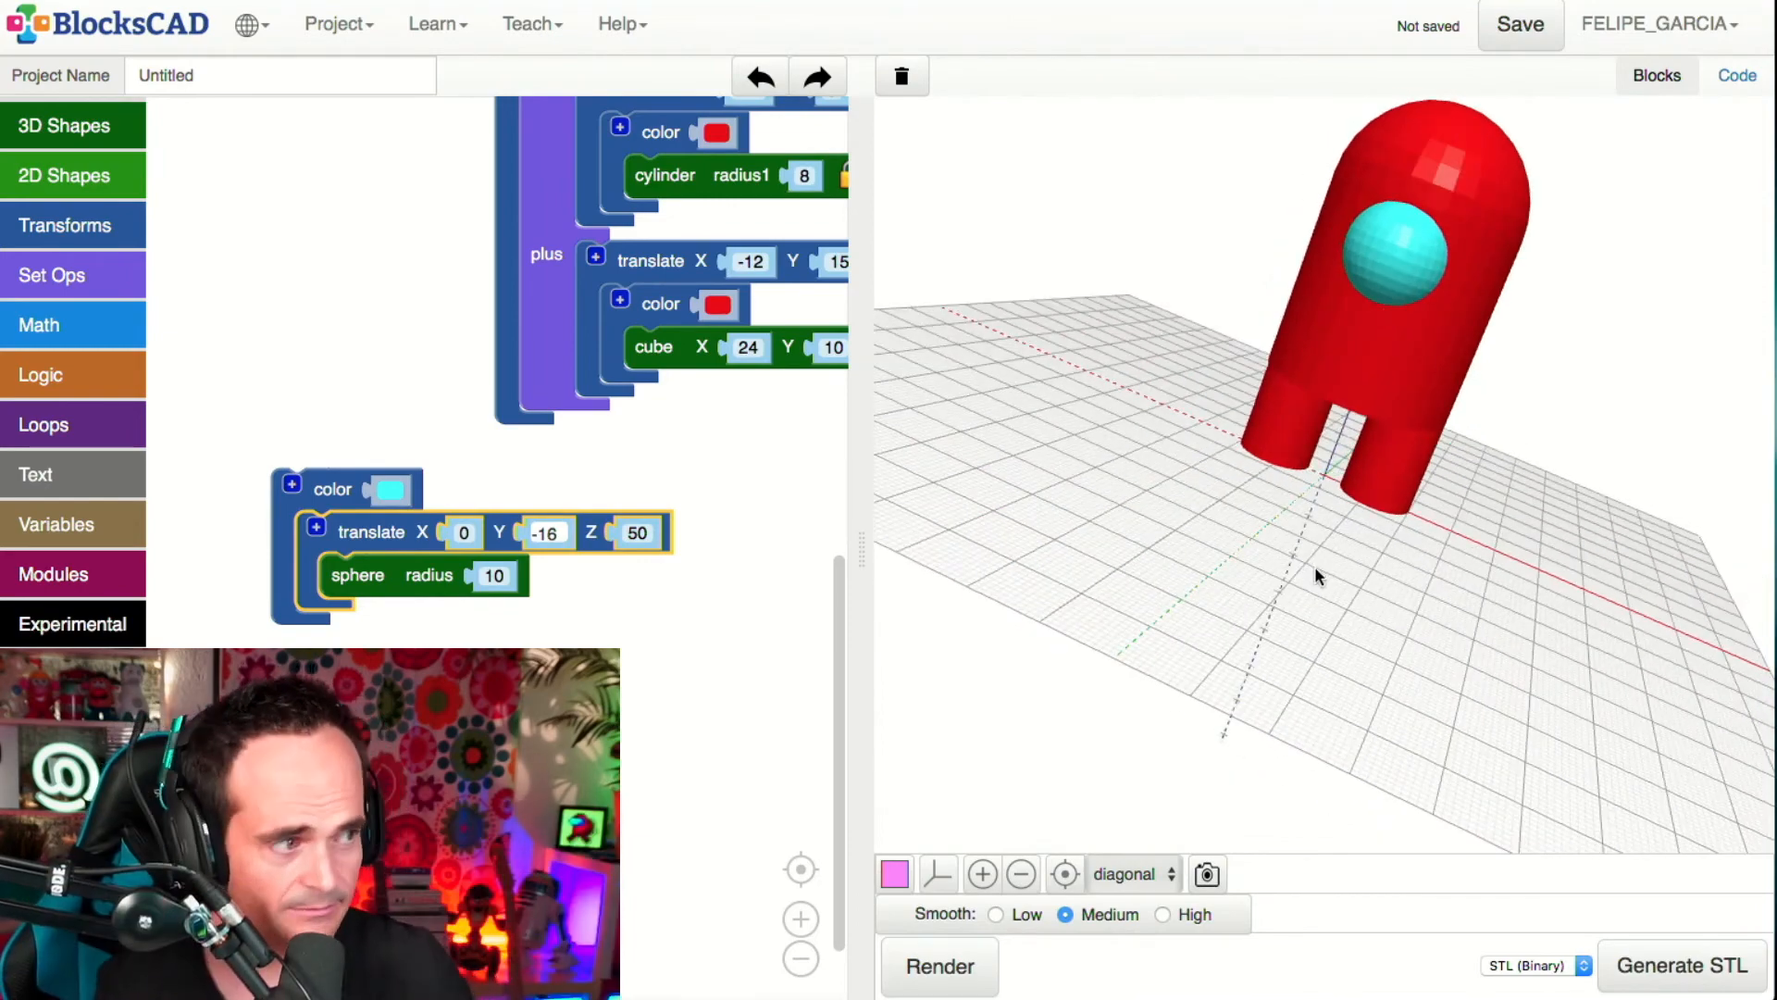
pyautogui.moveTo(1107, 376); pyautogui.dragTo(1699, 726)
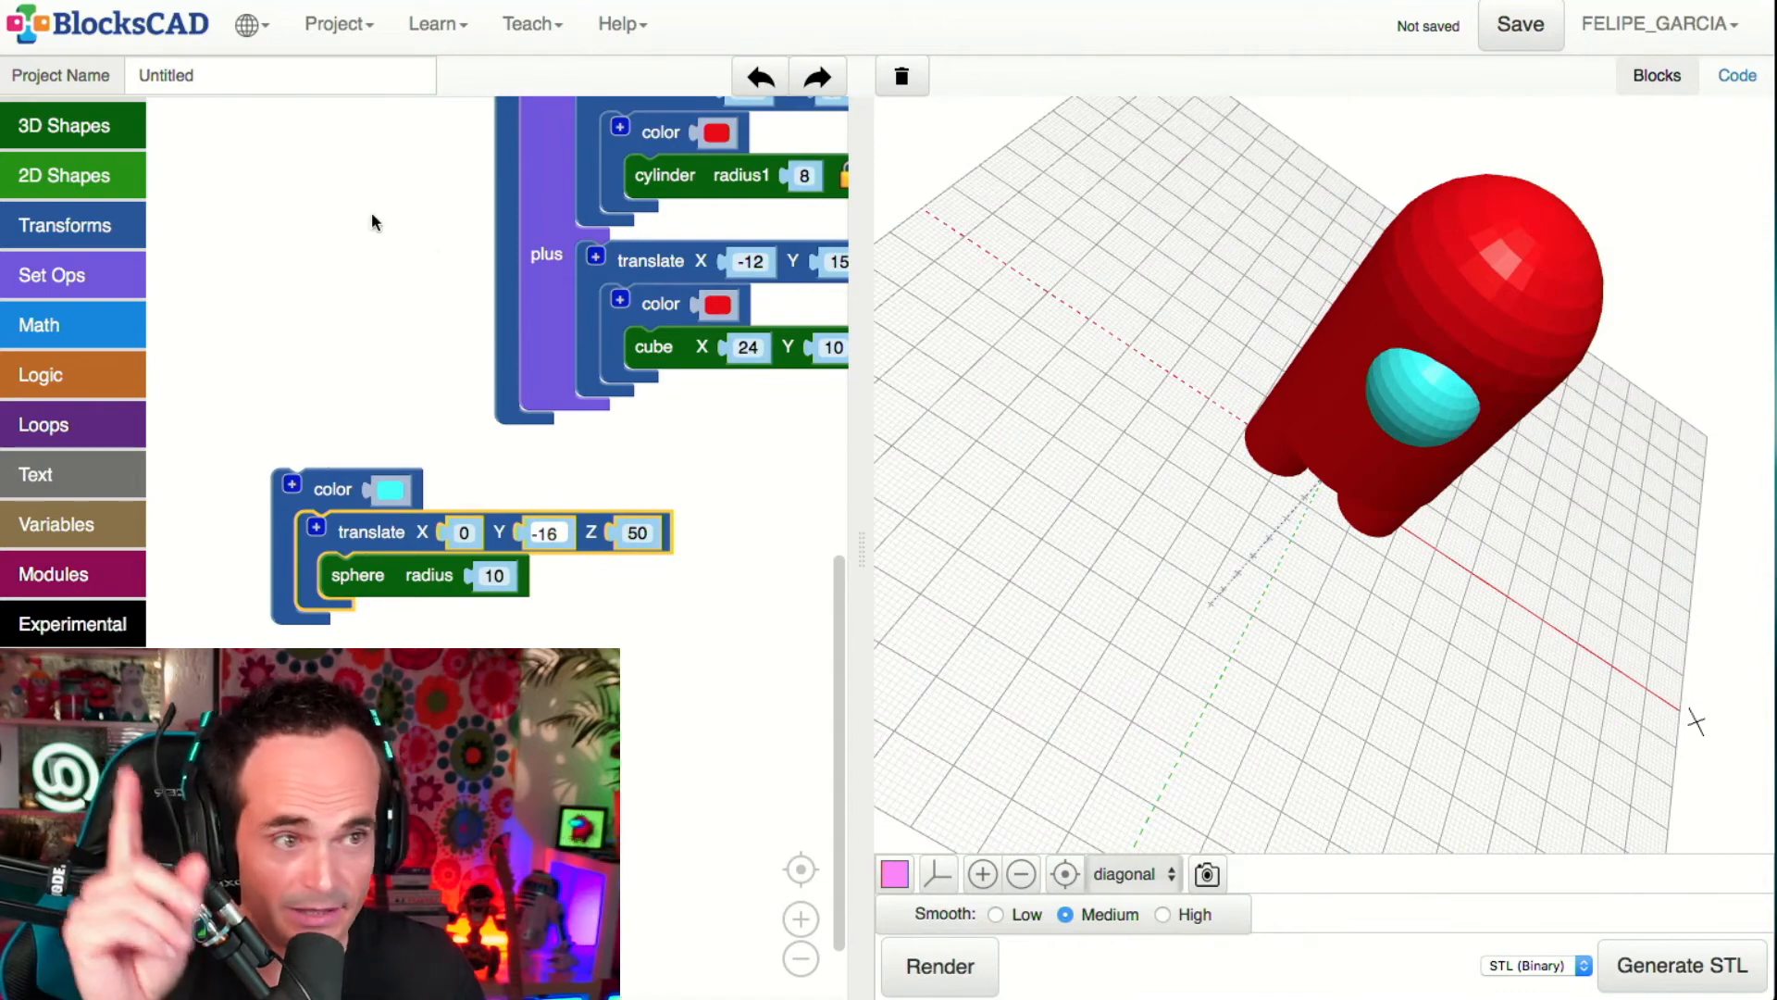
# - Wrap the cyan sphere's color group in a scale block with X set to 1.5 and render the model
pyautogui.click(85, 207)
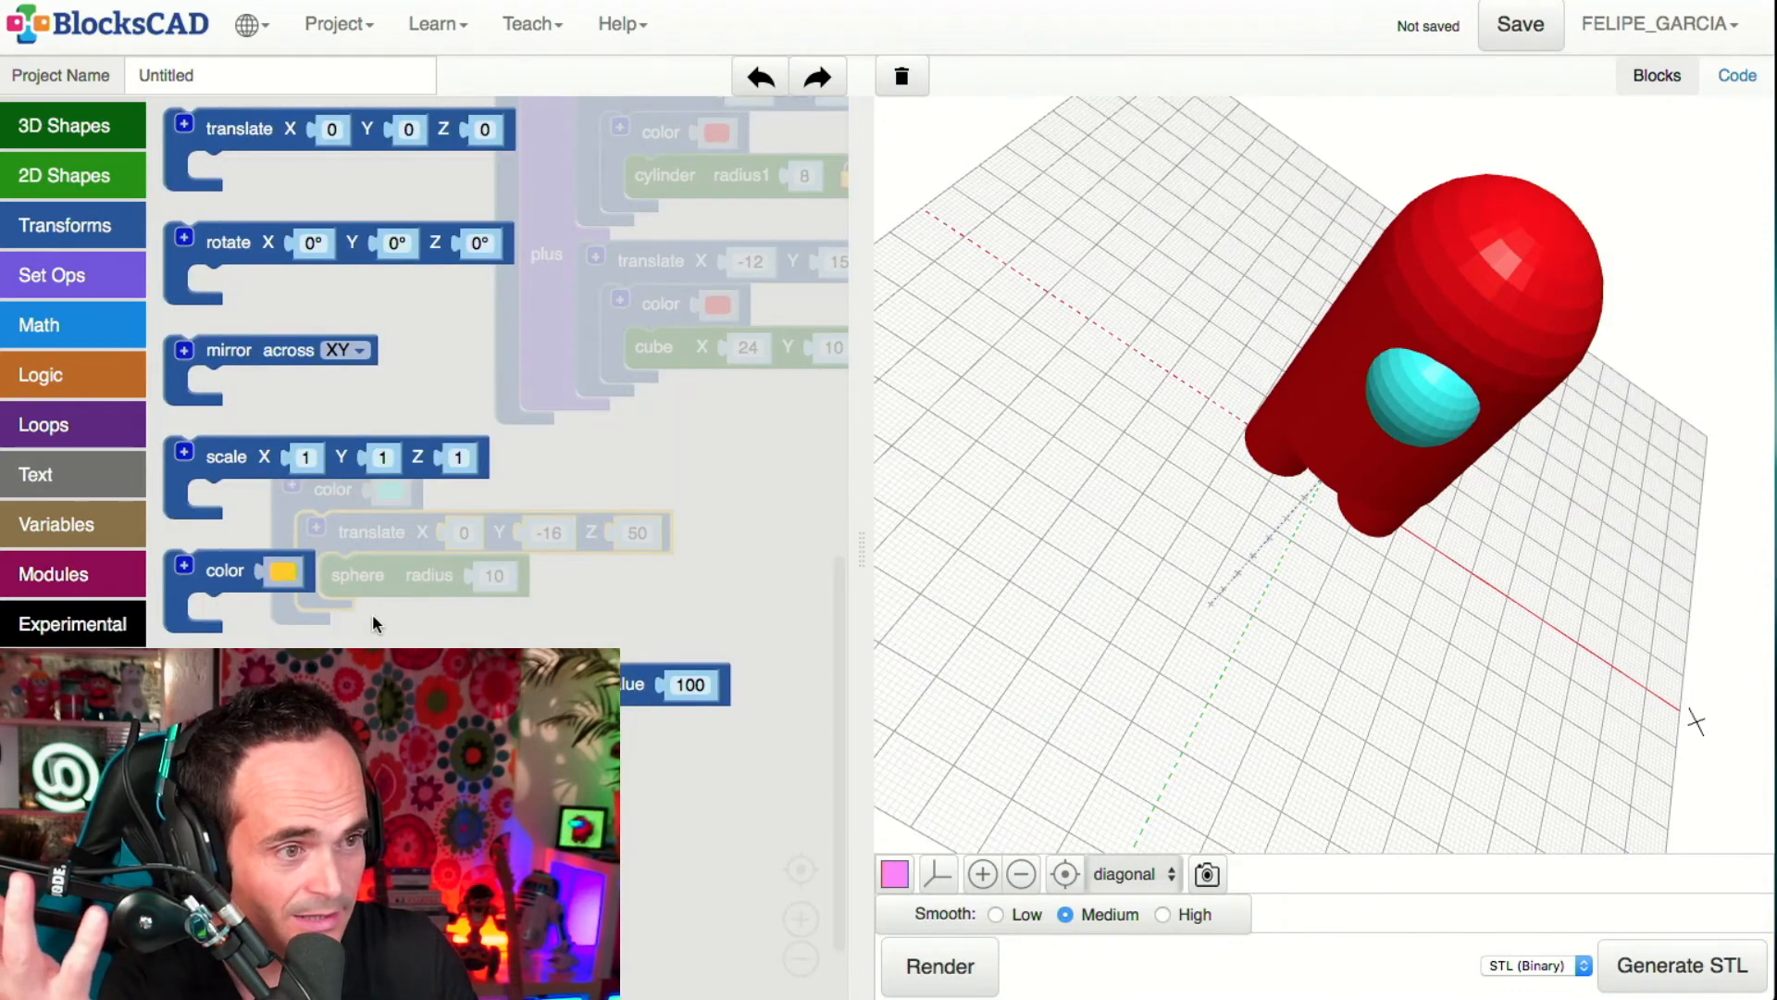
pyautogui.moveTo(237, 444); pyautogui.dragTo(389, 671)
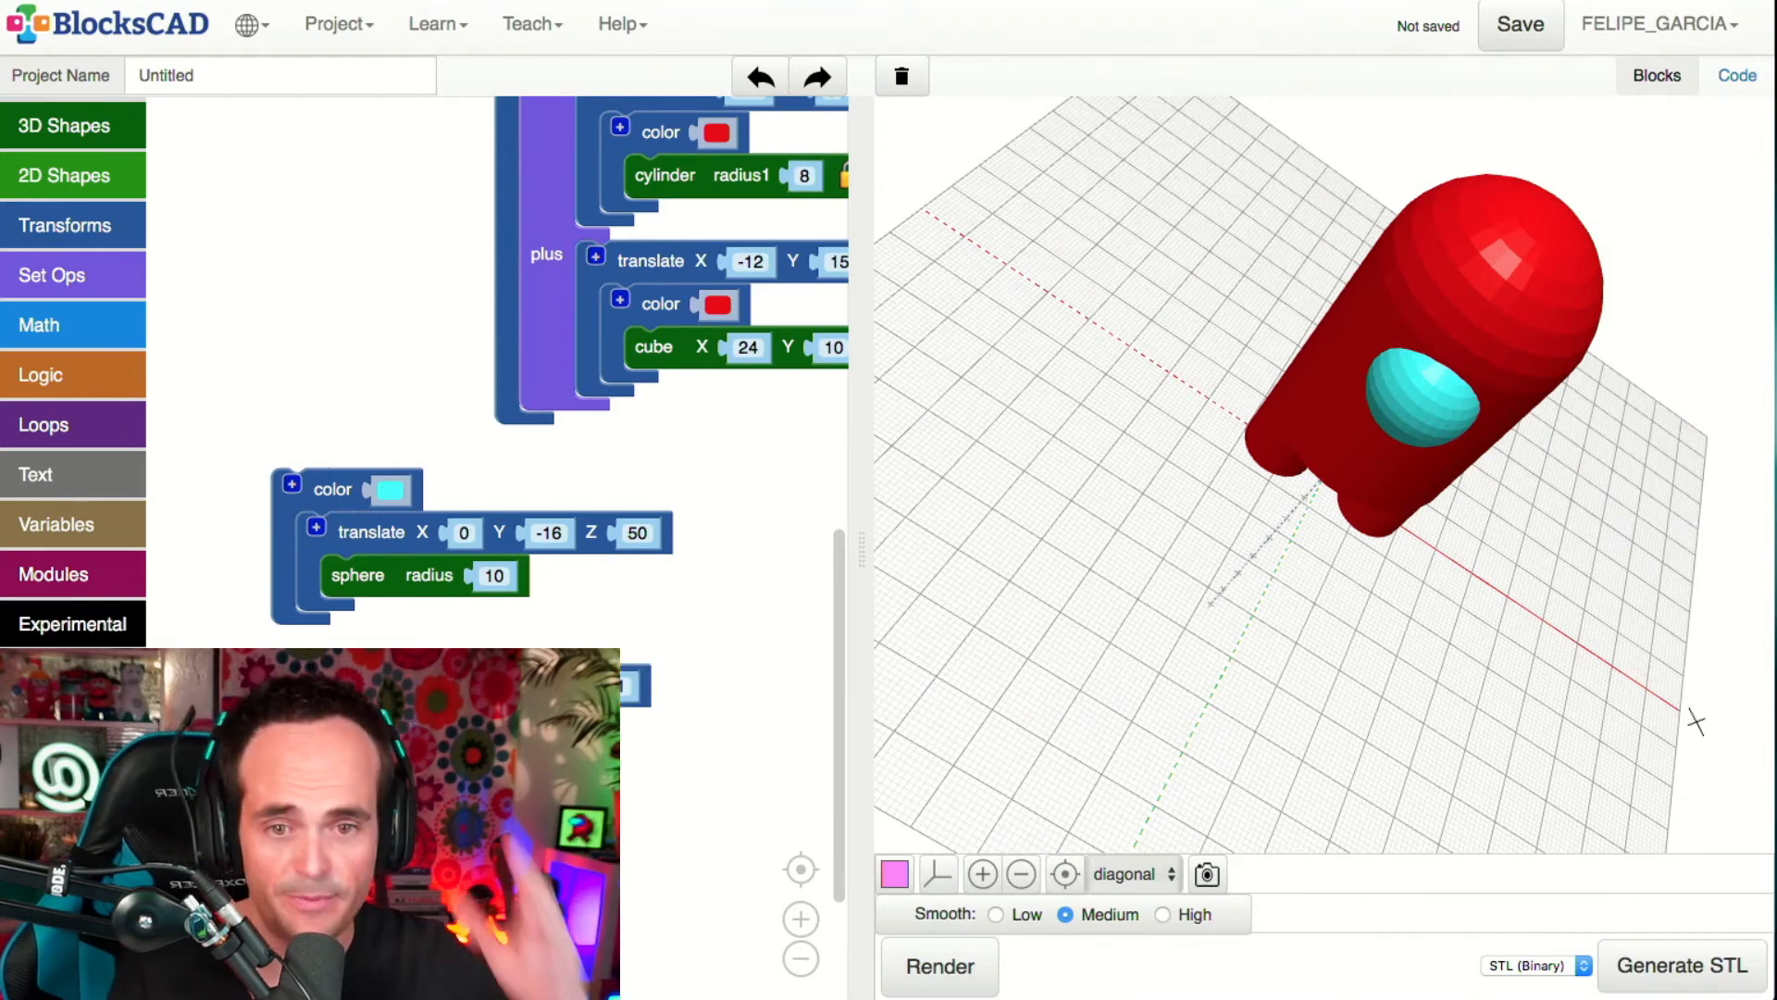
pyautogui.moveTo(334, 476); pyautogui.dragTo(294, 386)
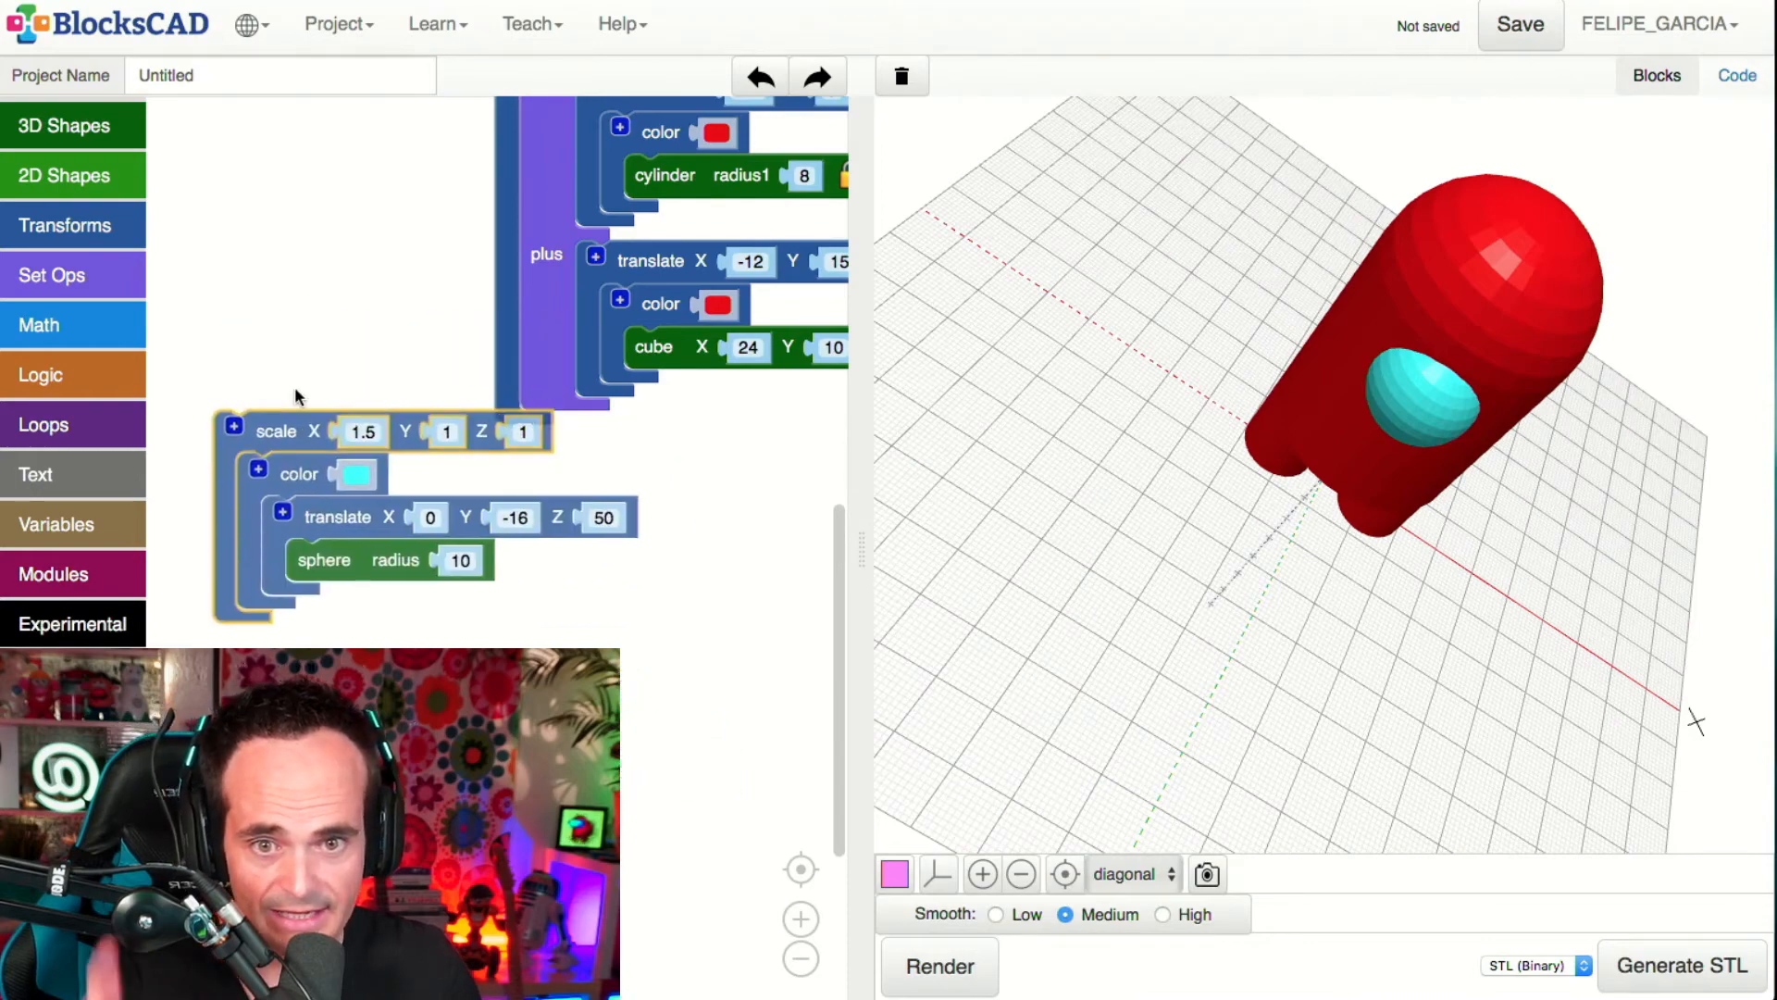
pyautogui.click(939, 965)
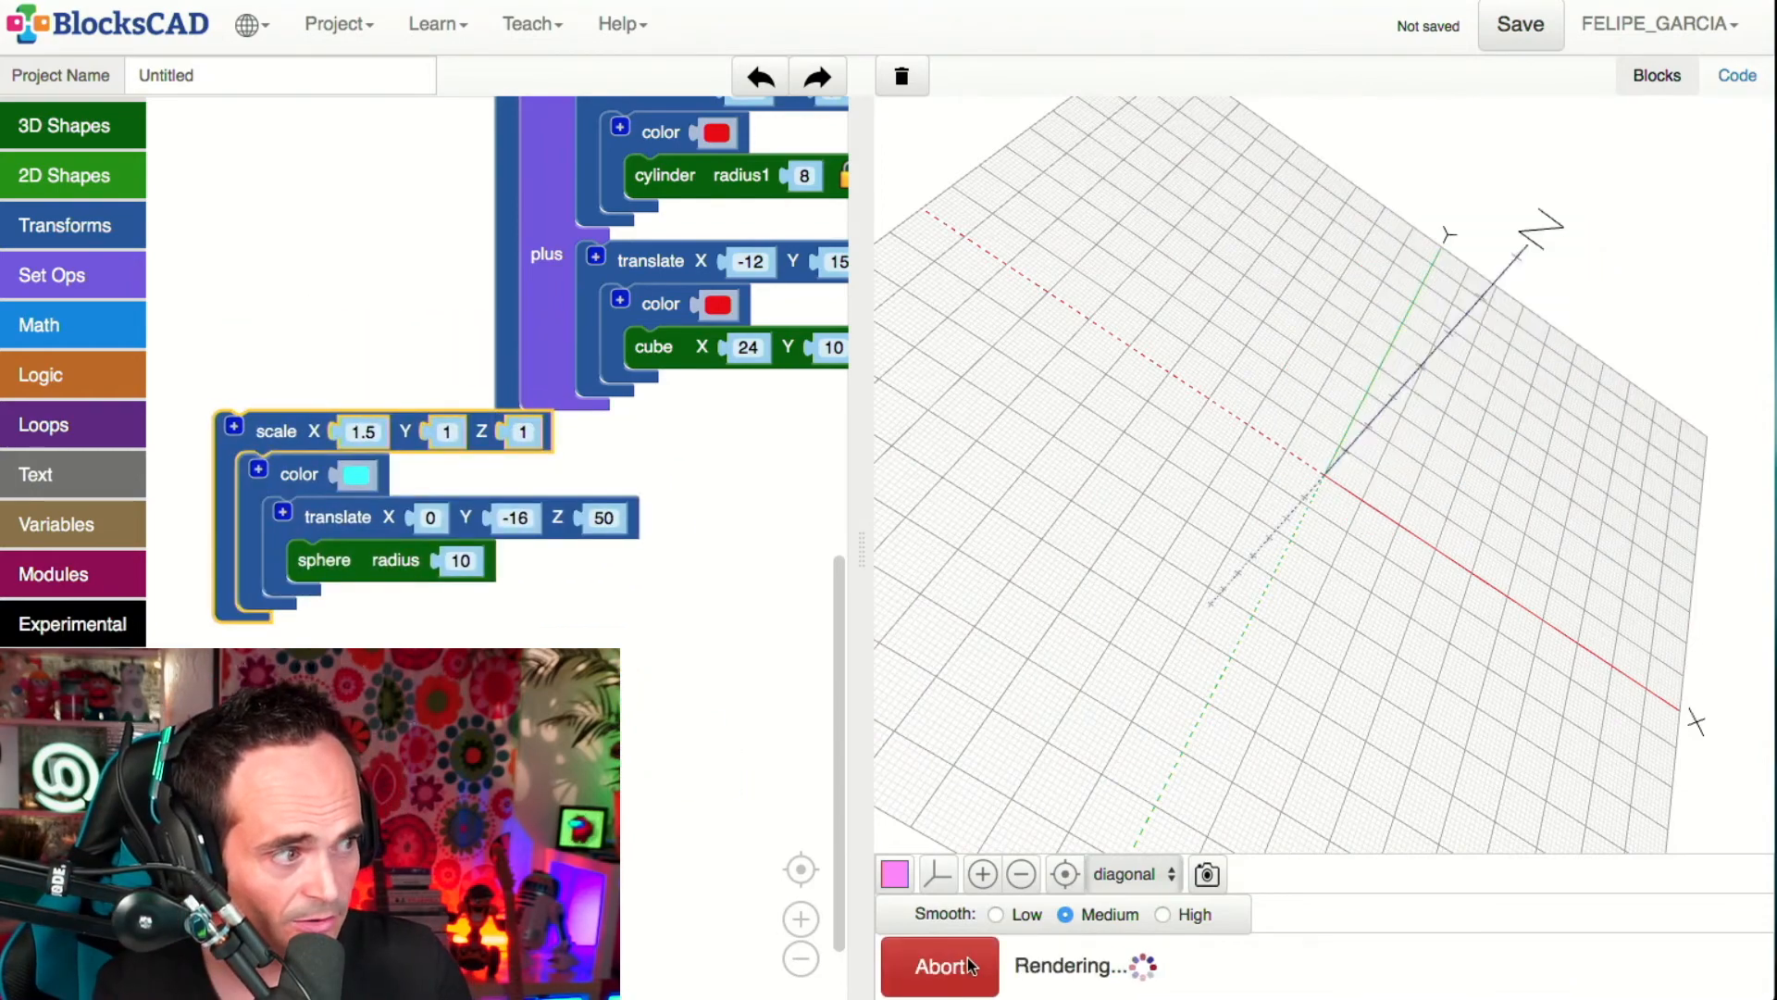
pyautogui.moveTo(1386, 587); pyautogui.dragTo(1199, 482)
pyautogui.moveTo(1255, 575); pyautogui.dragTo(1412, 583)
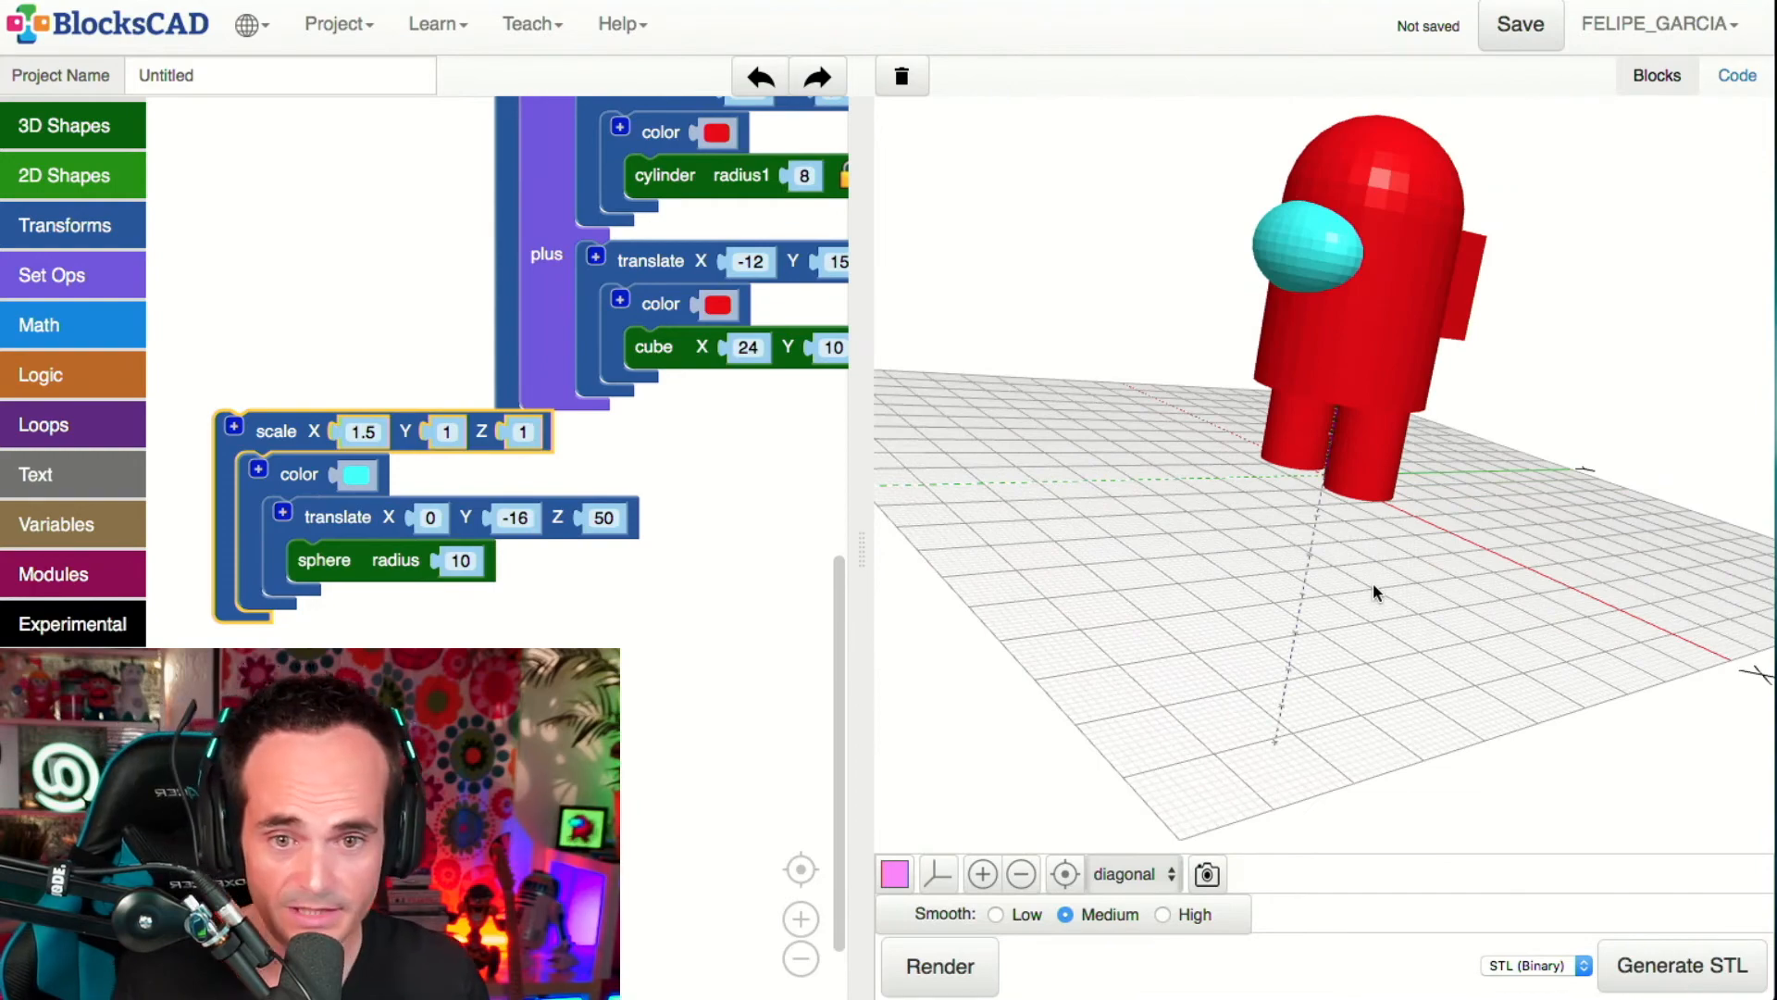
# - Add another plus slot to the union, place the cyan sphere's scale group in it and render the model
pyautogui.moveTo(880, 534); pyautogui.dragTo(1368, 571)
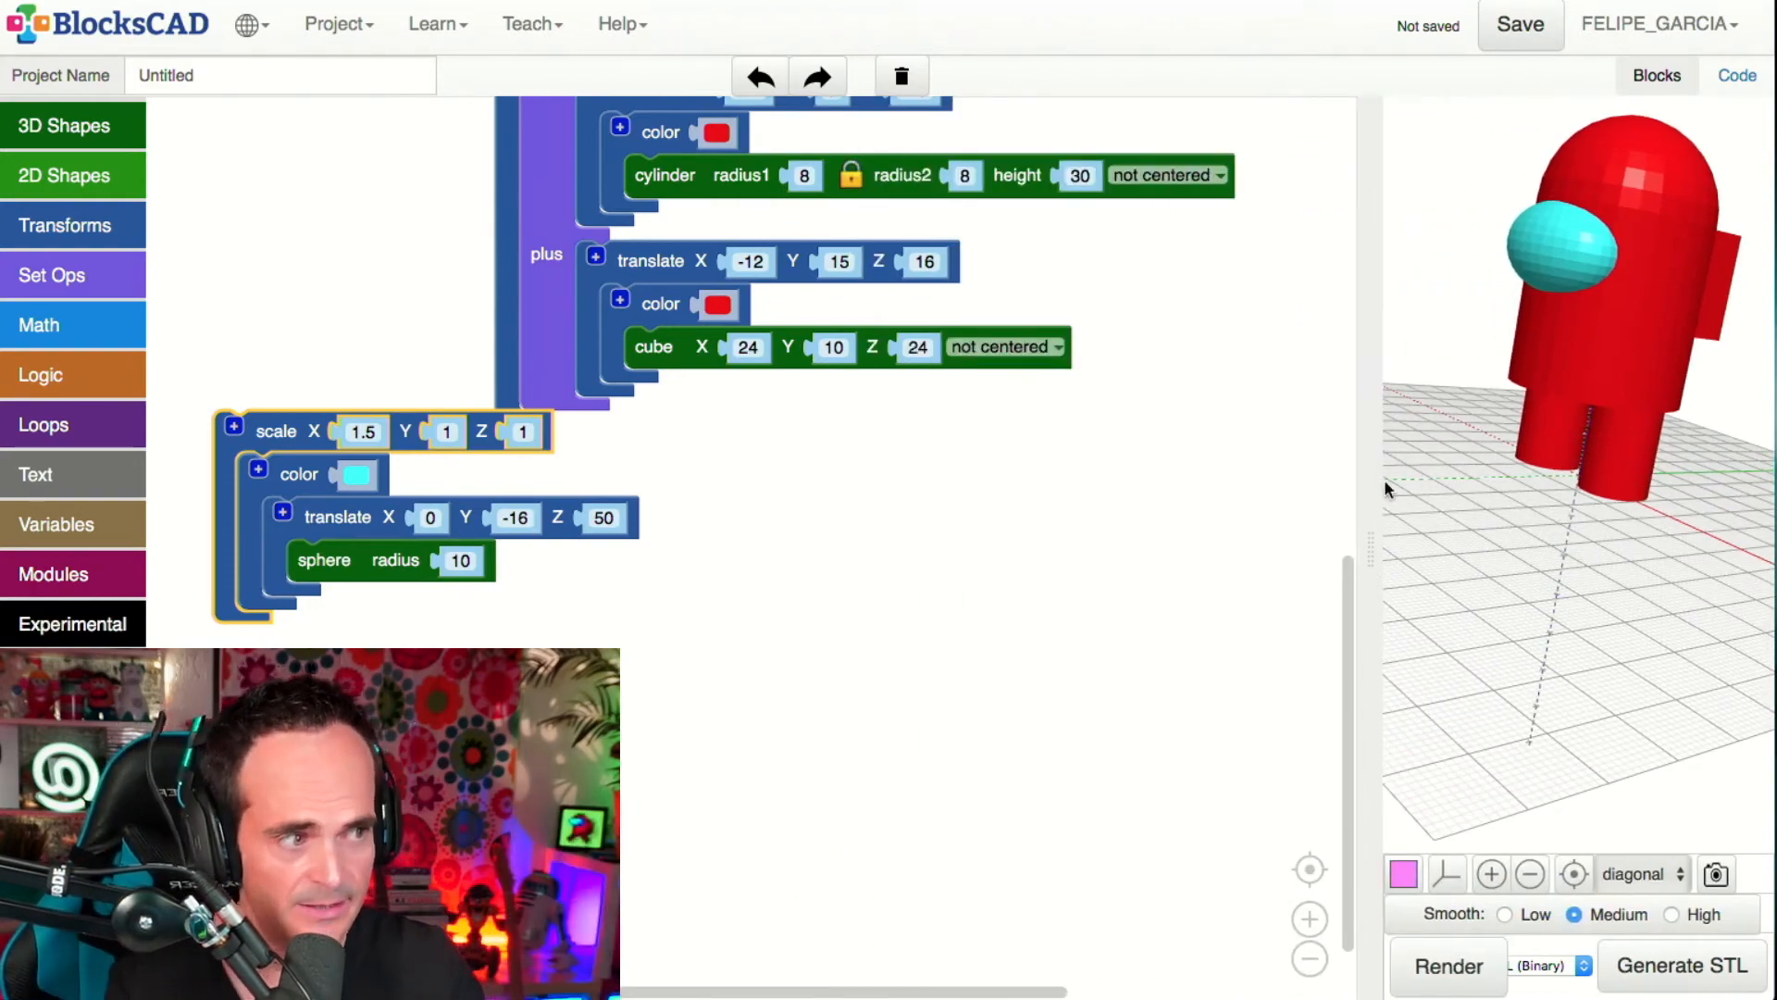
pyautogui.scroll(-4, 984, 734)
pyautogui.moveTo(1052, 815); pyautogui.dragTo(1197, 736)
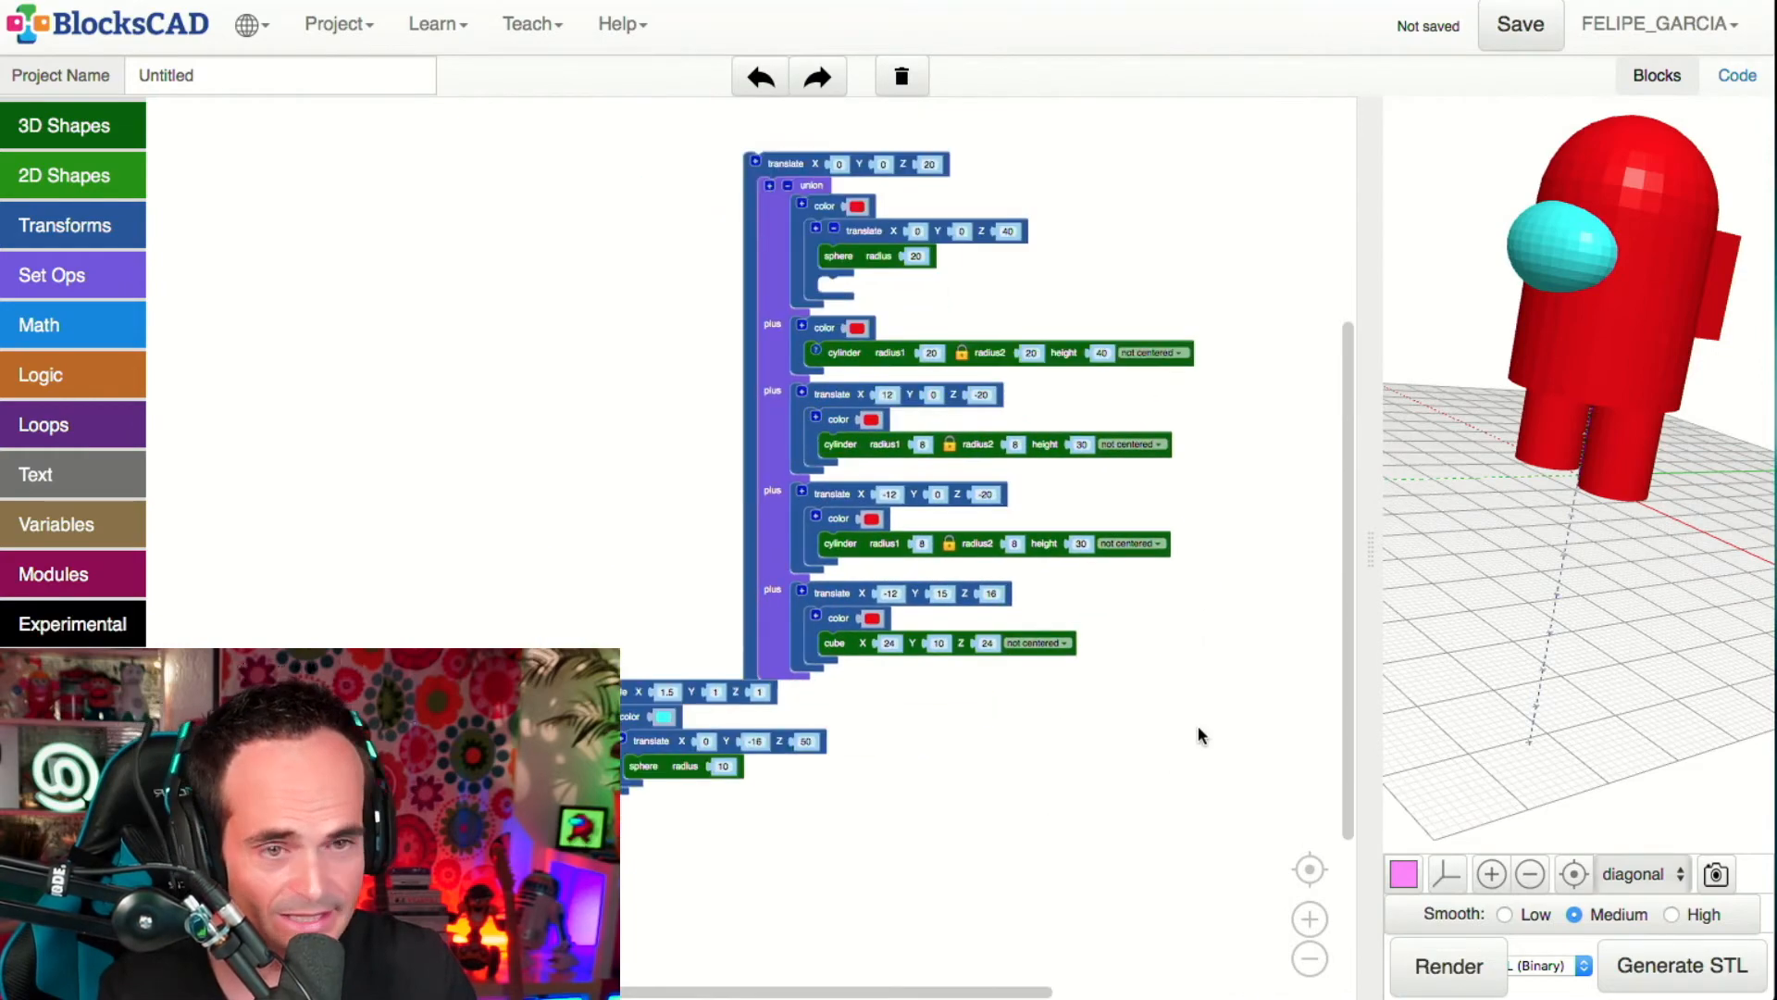
pyautogui.scroll(2, 991, 743)
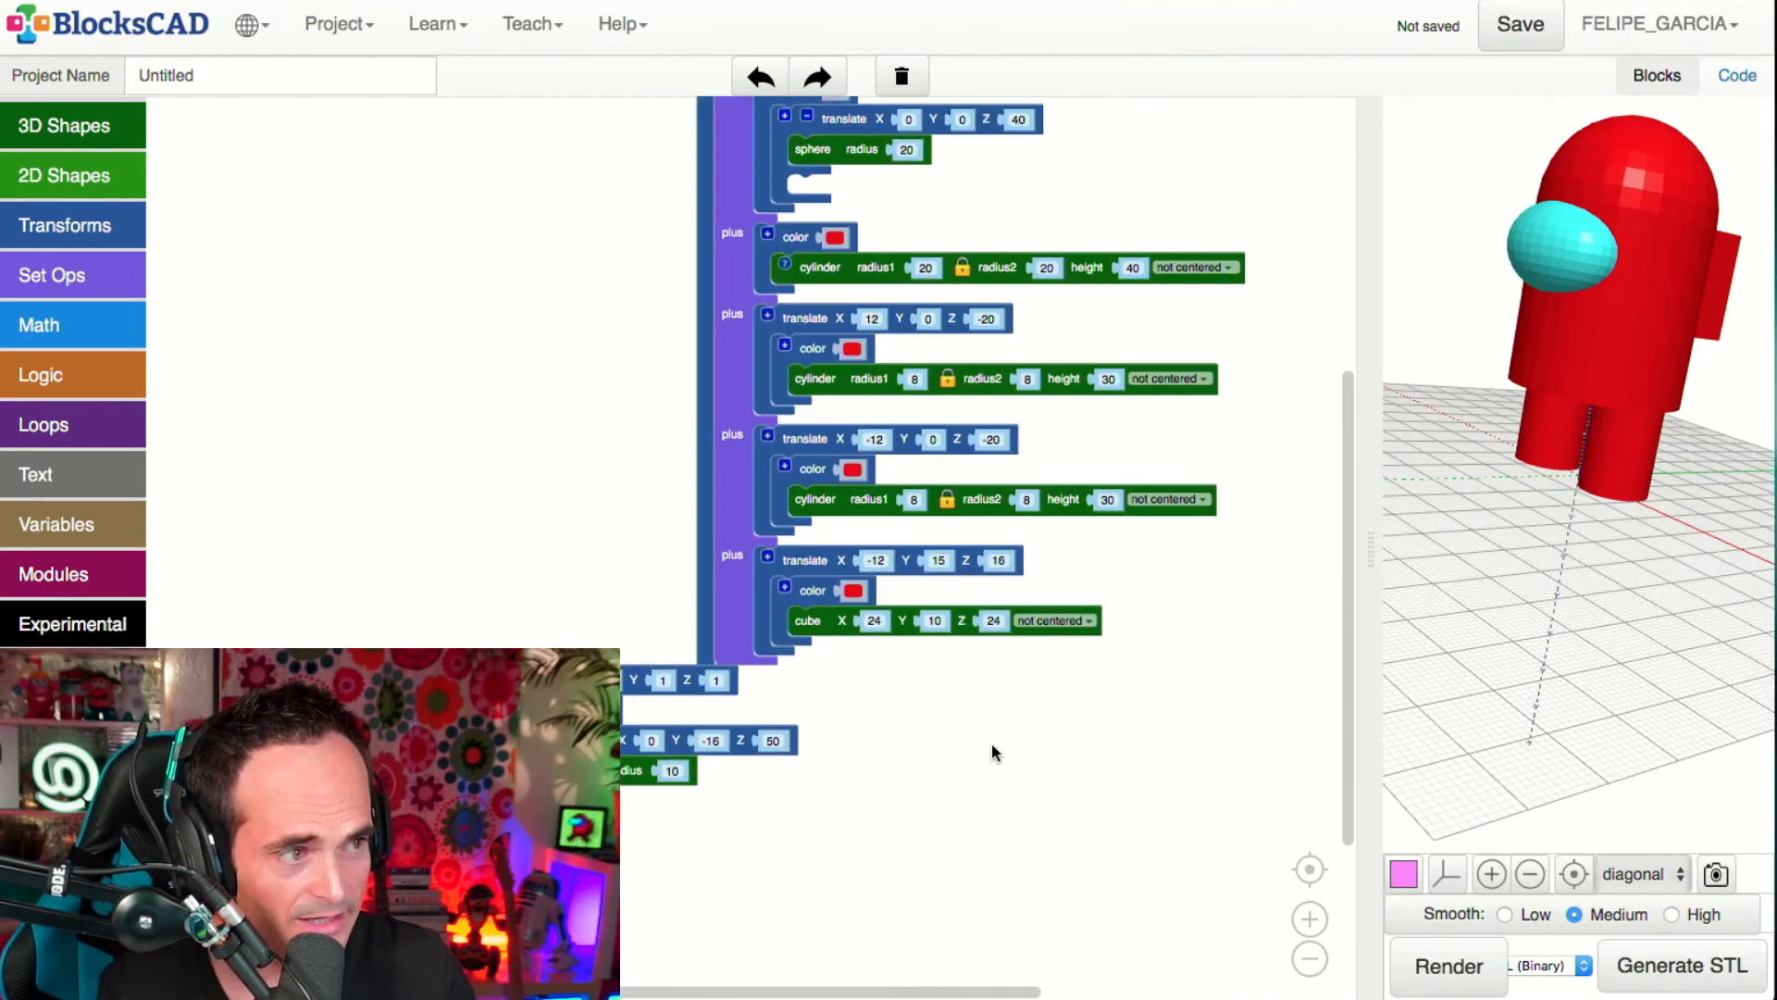
pyautogui.moveTo(1231, 344); pyautogui.dragTo(1192, 680)
pyautogui.scroll(1, 1124, 221)
pyautogui.scroll(1, 1123, 229)
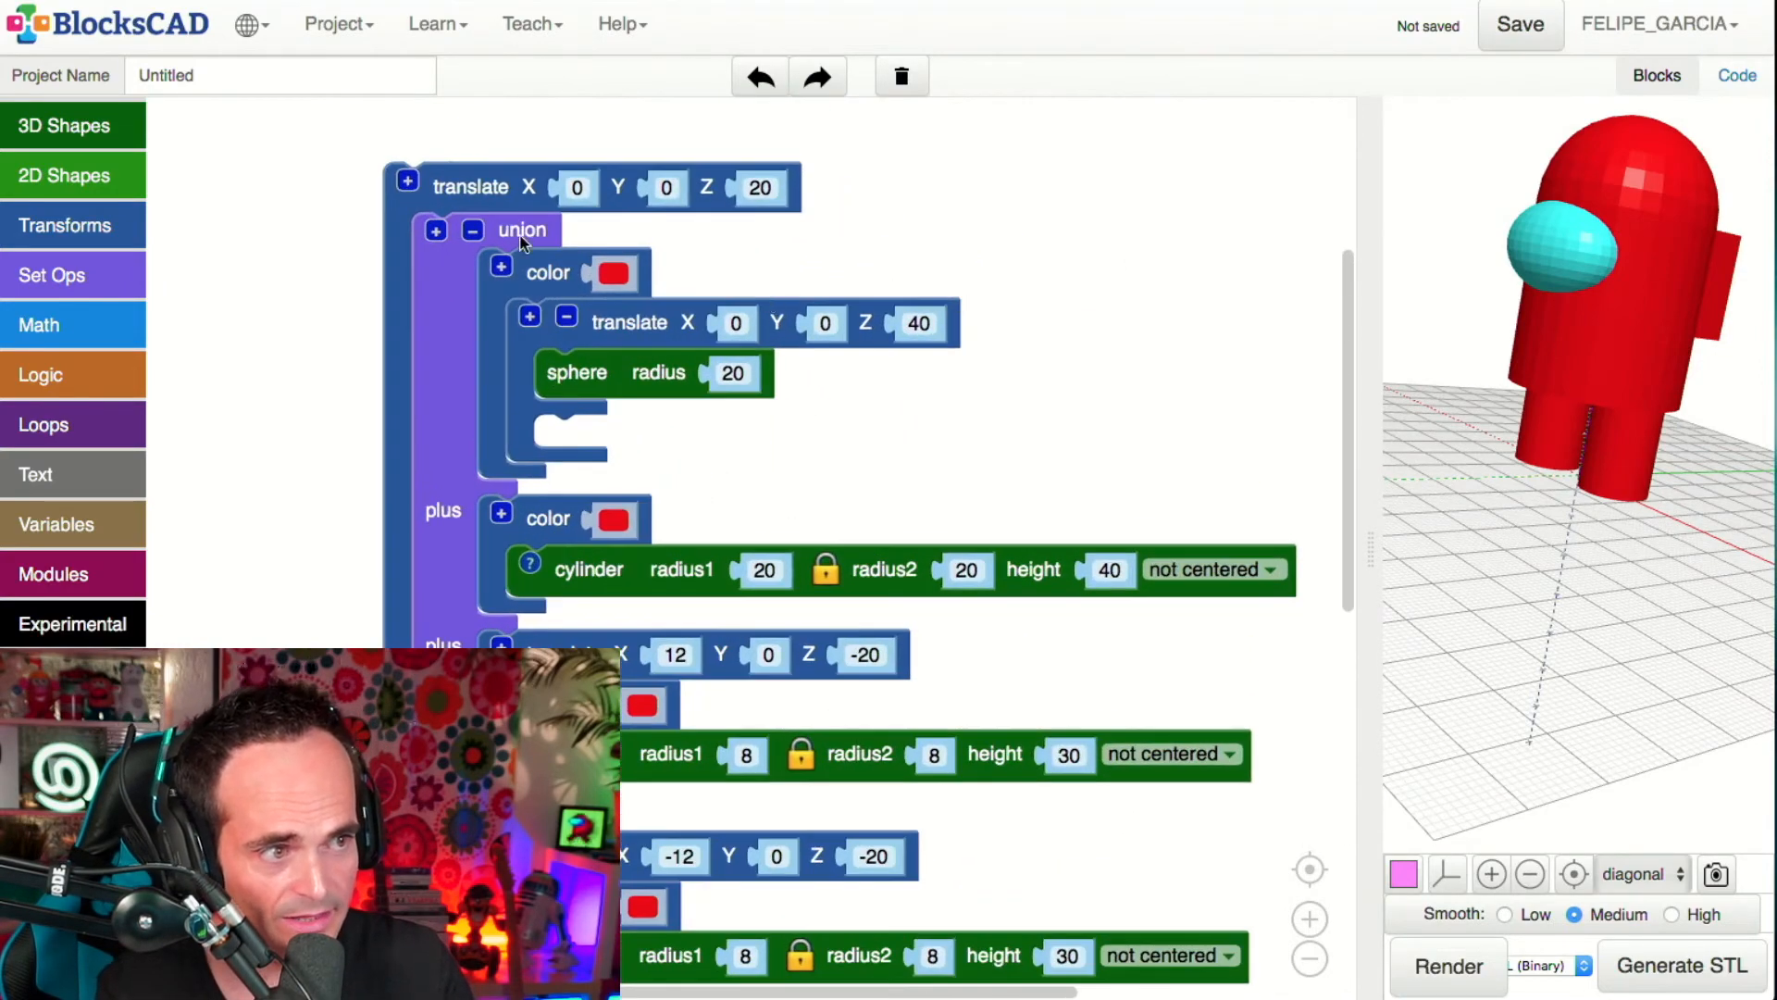
pyautogui.click(441, 222)
pyautogui.moveTo(1004, 364); pyautogui.dragTo(1124, 119)
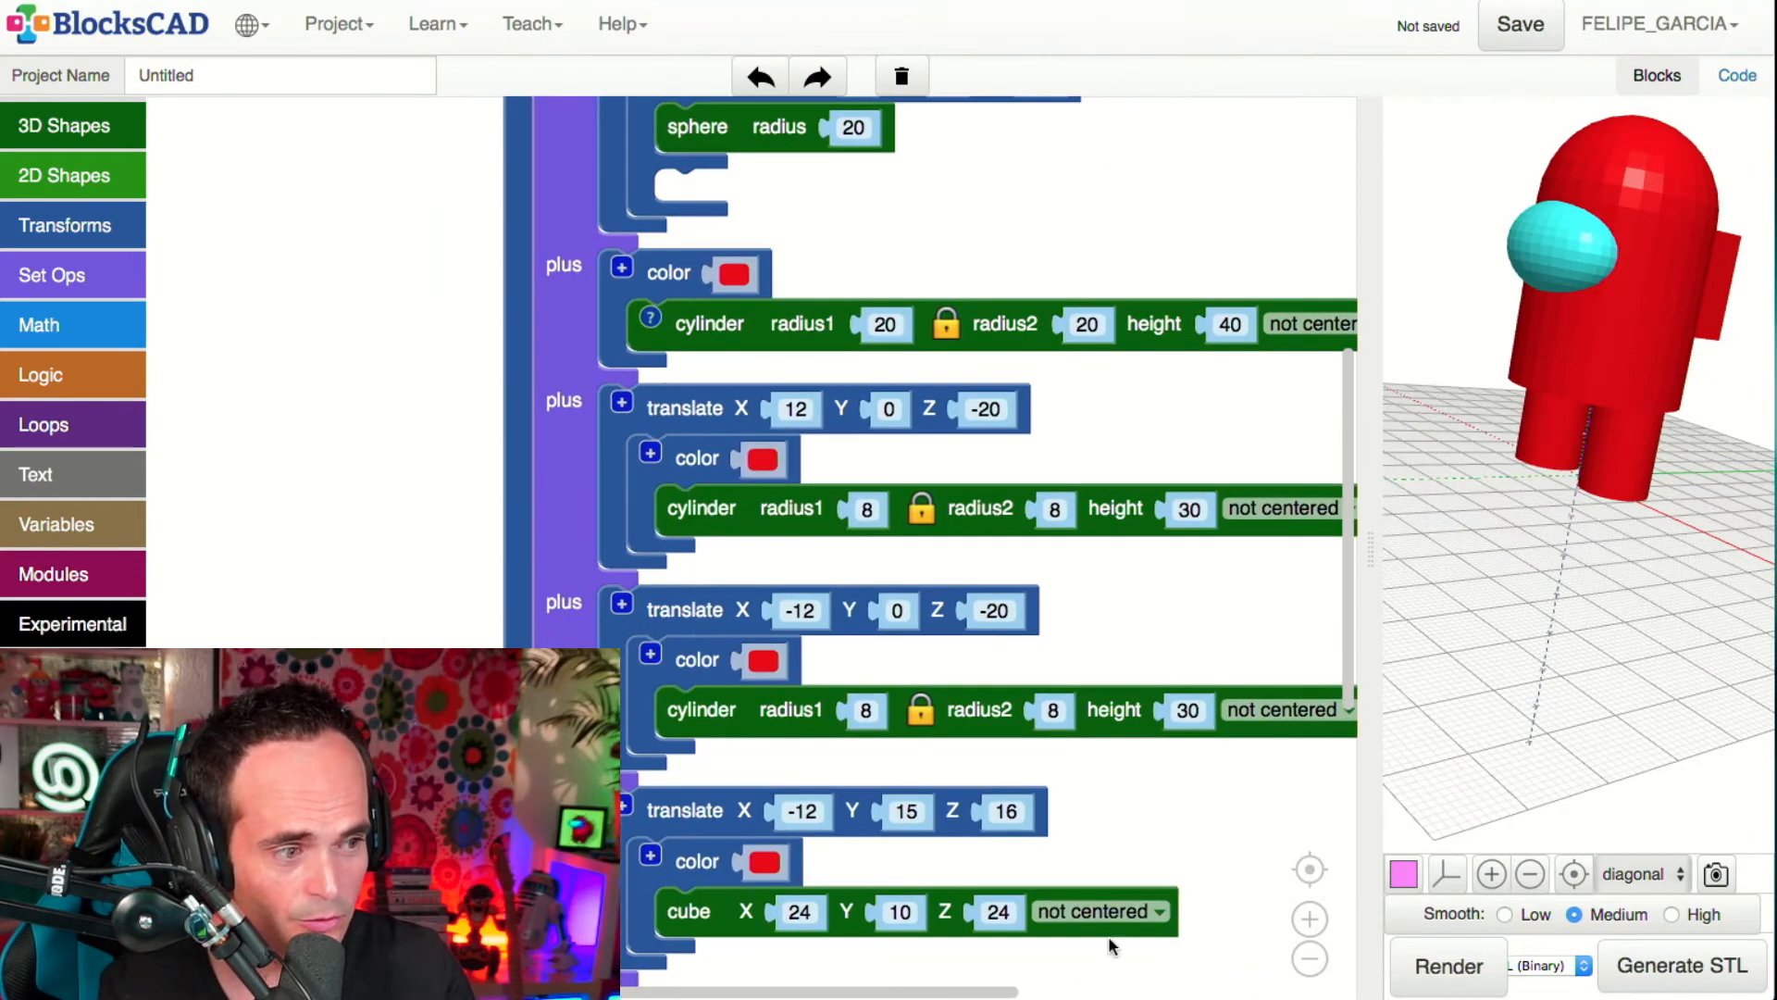
pyautogui.moveTo(1181, 863); pyautogui.dragTo(1190, 475)
pyautogui.moveTo(238, 643); pyautogui.dragTo(662, 647)
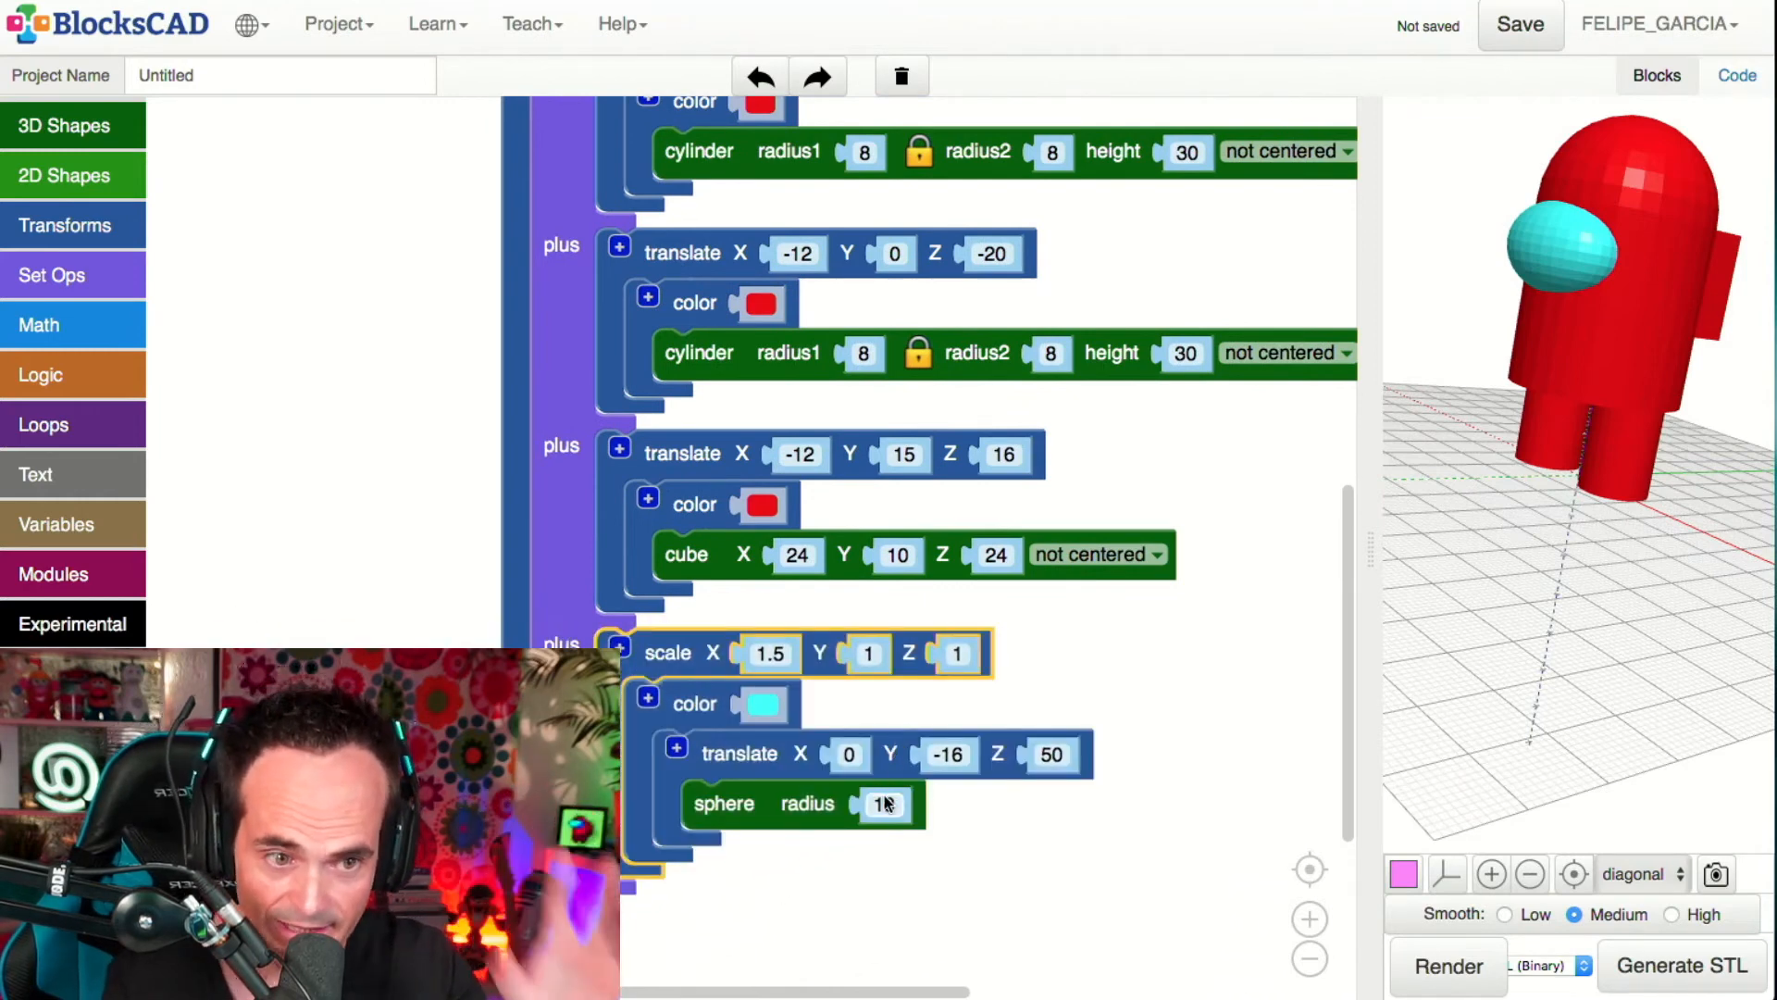
pyautogui.click(1440, 967)
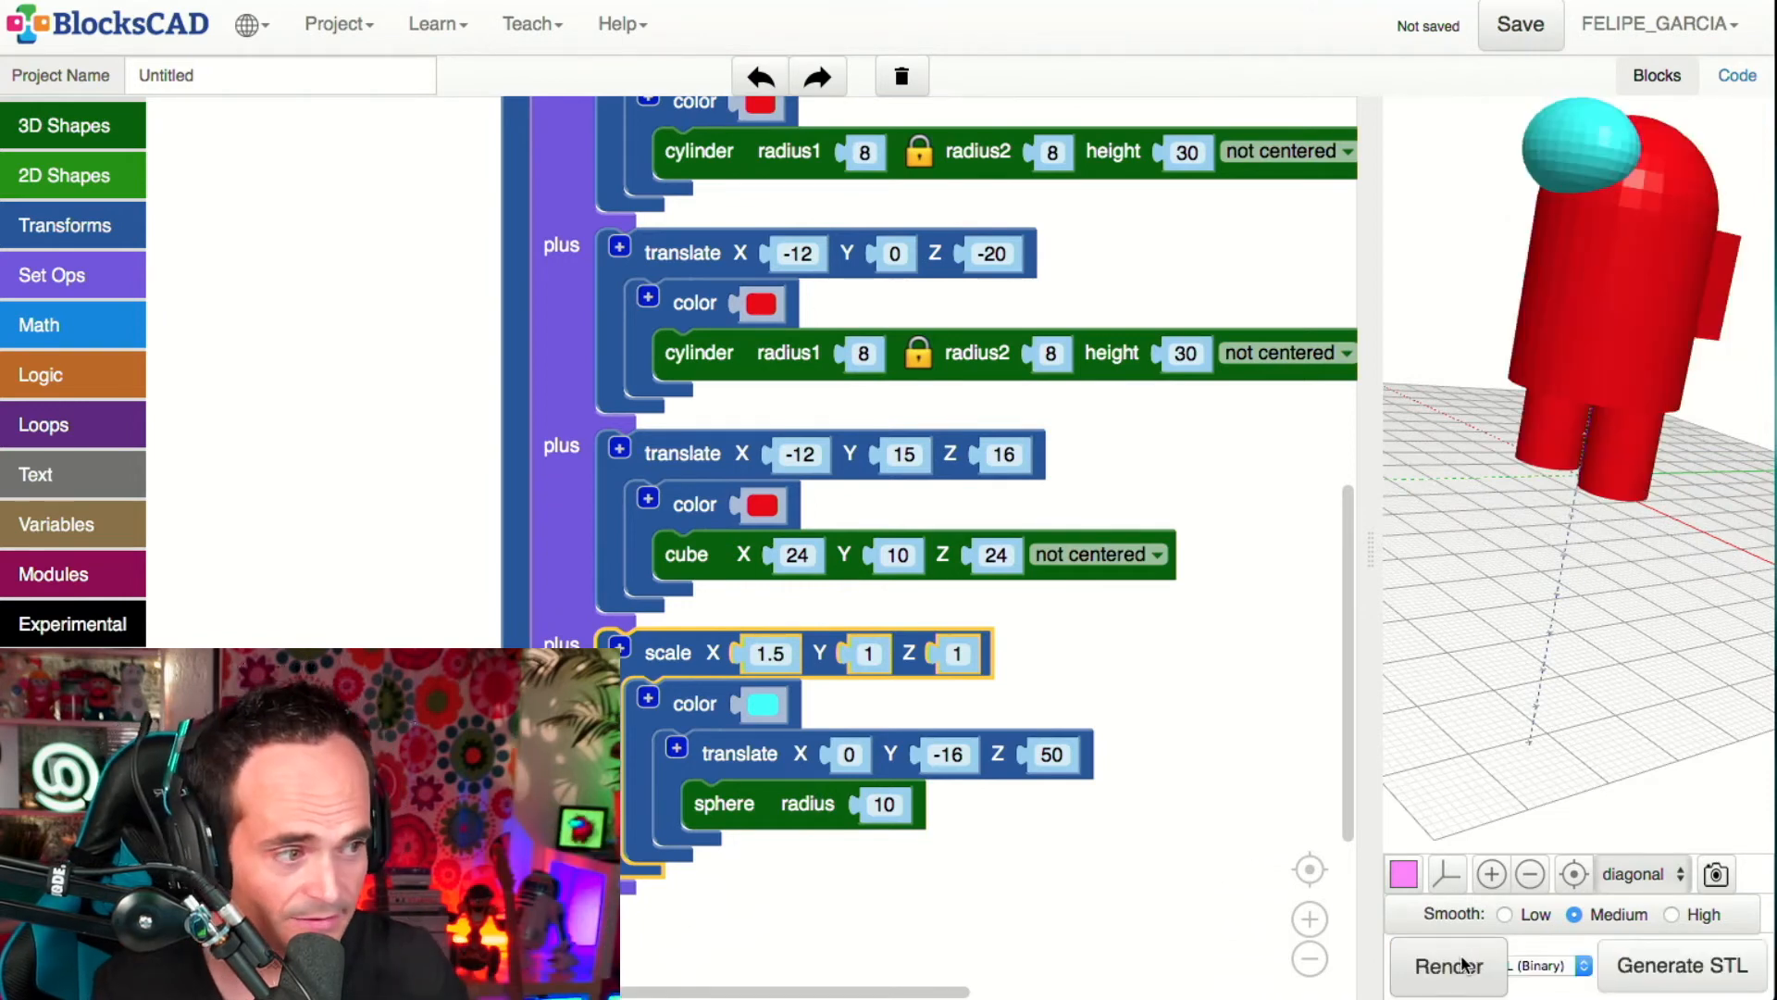
# - Lower the visor by setting its translate Z to 40 and finally 35, rendering each change and checking the model from the front
pyautogui.click(1051, 731)
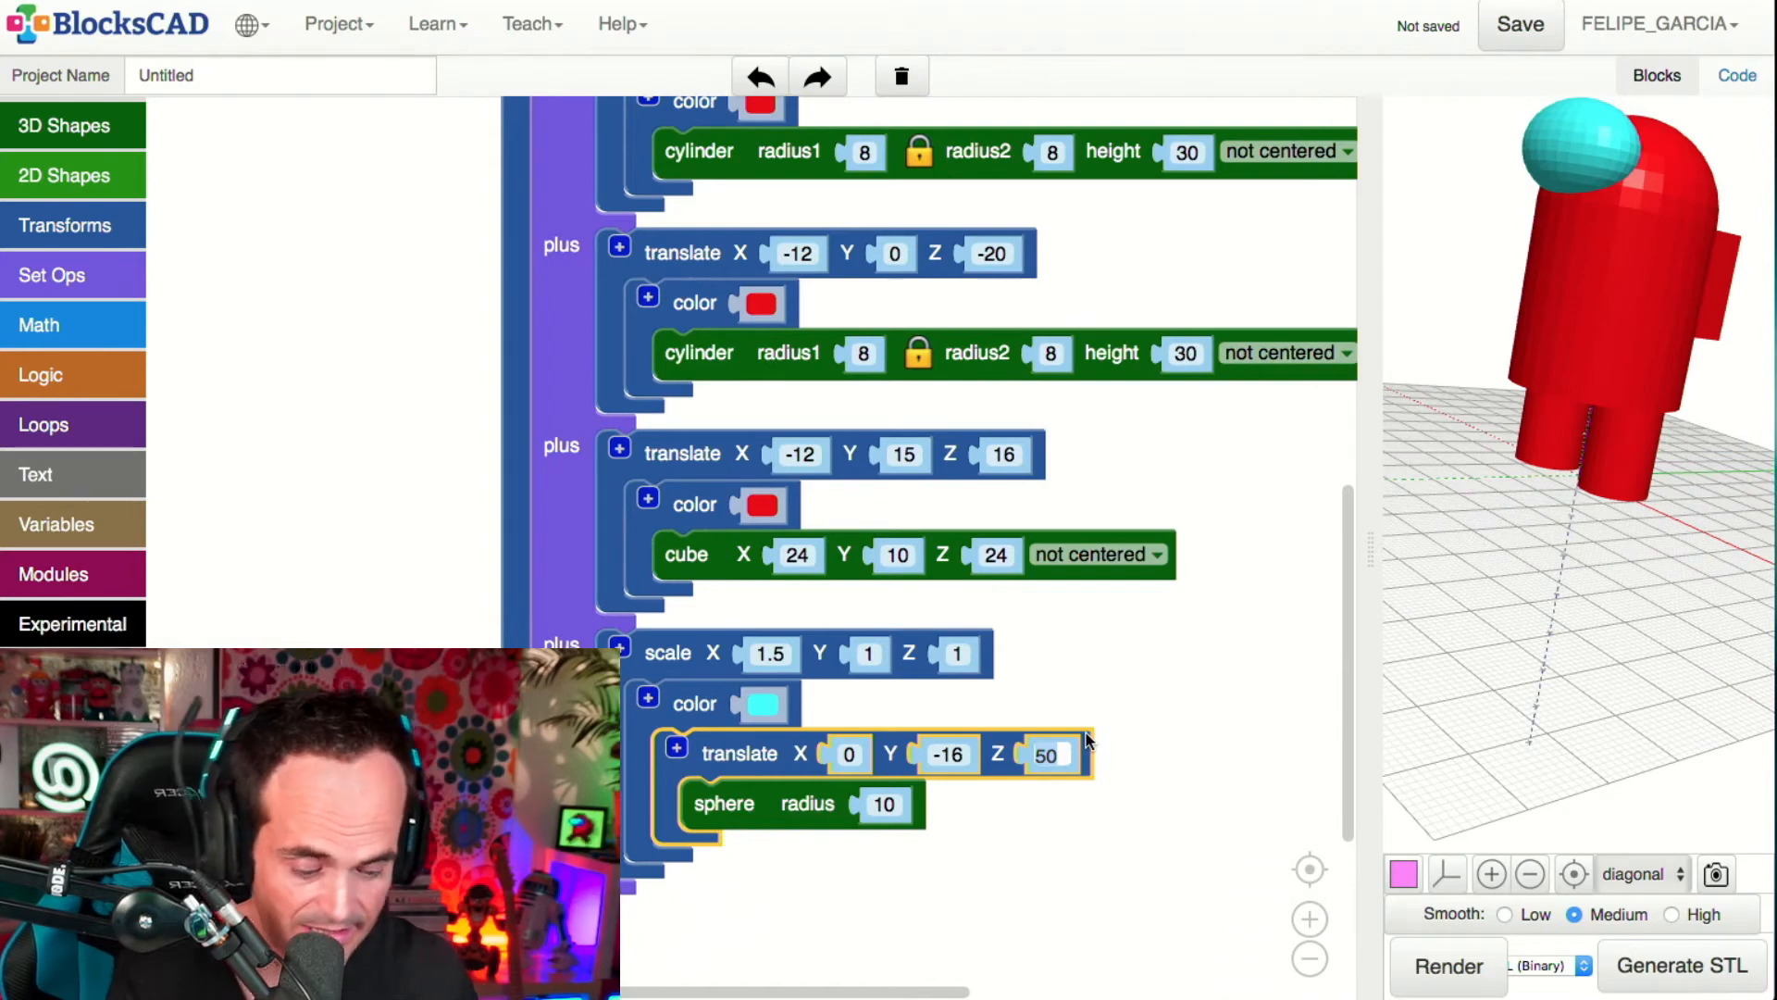
pyautogui.write('40')
pyautogui.click(1135, 846)
pyautogui.click(1448, 962)
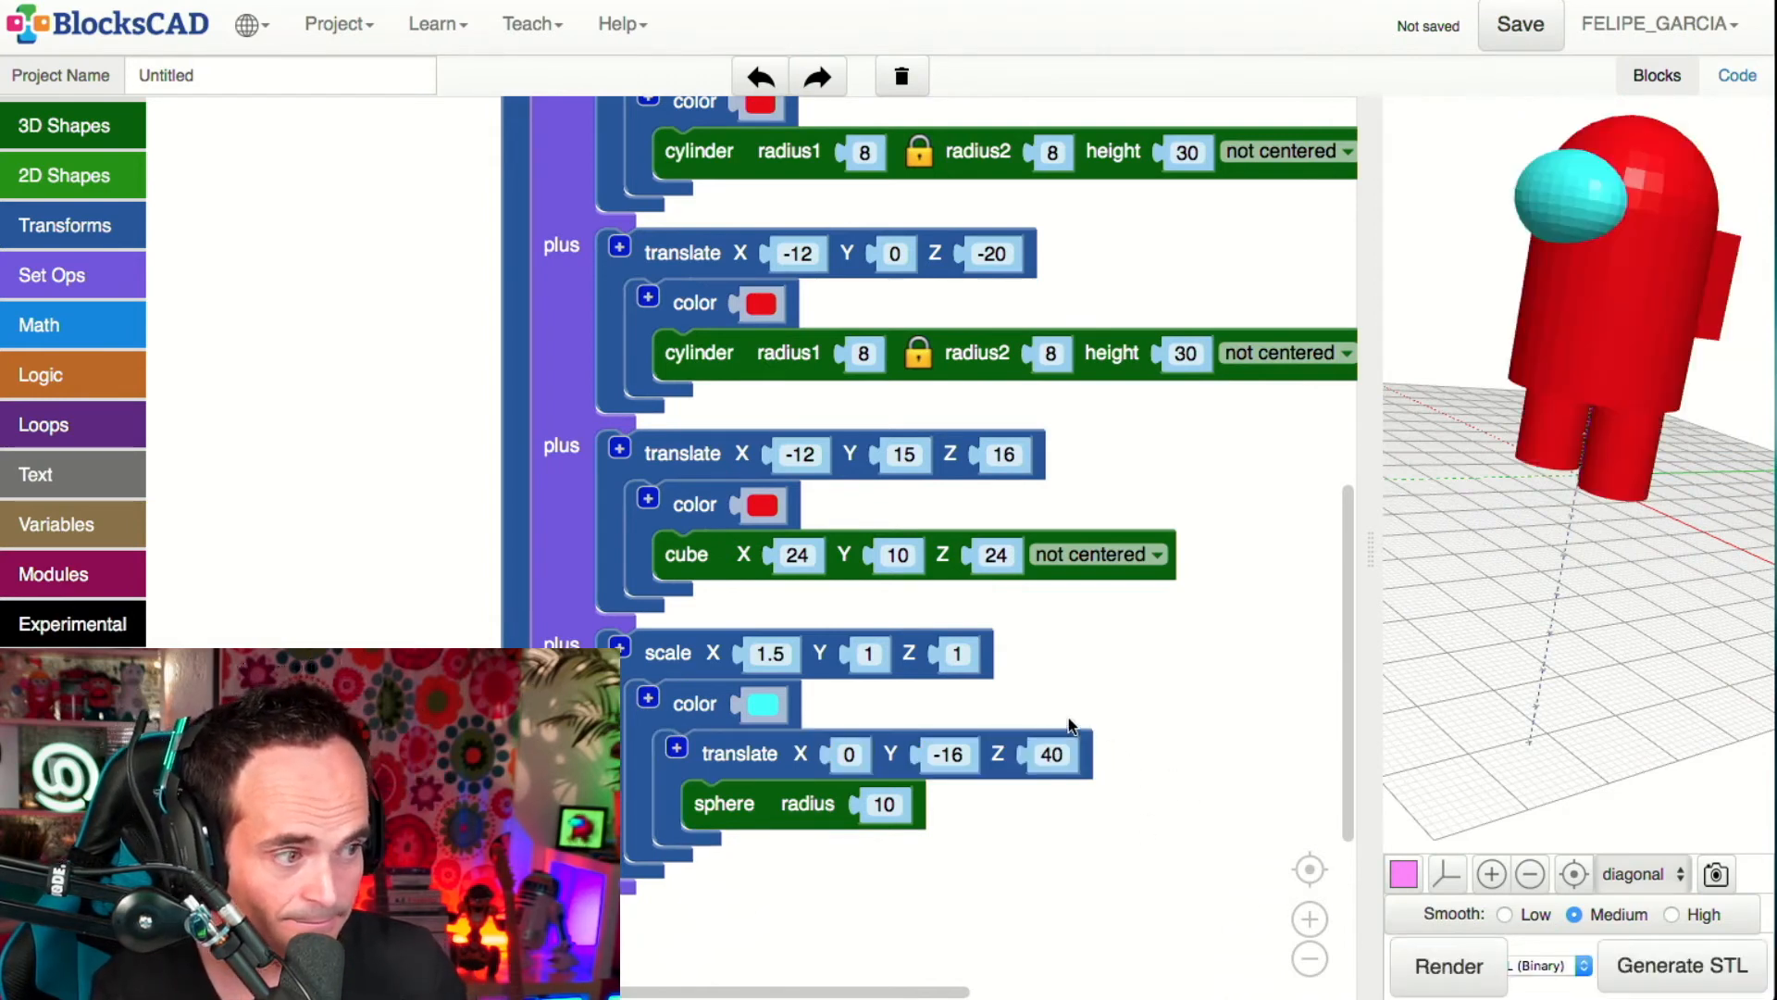
pyautogui.click(1065, 732)
pyautogui.click(1046, 754)
pyautogui.write('35')
pyautogui.click(1479, 955)
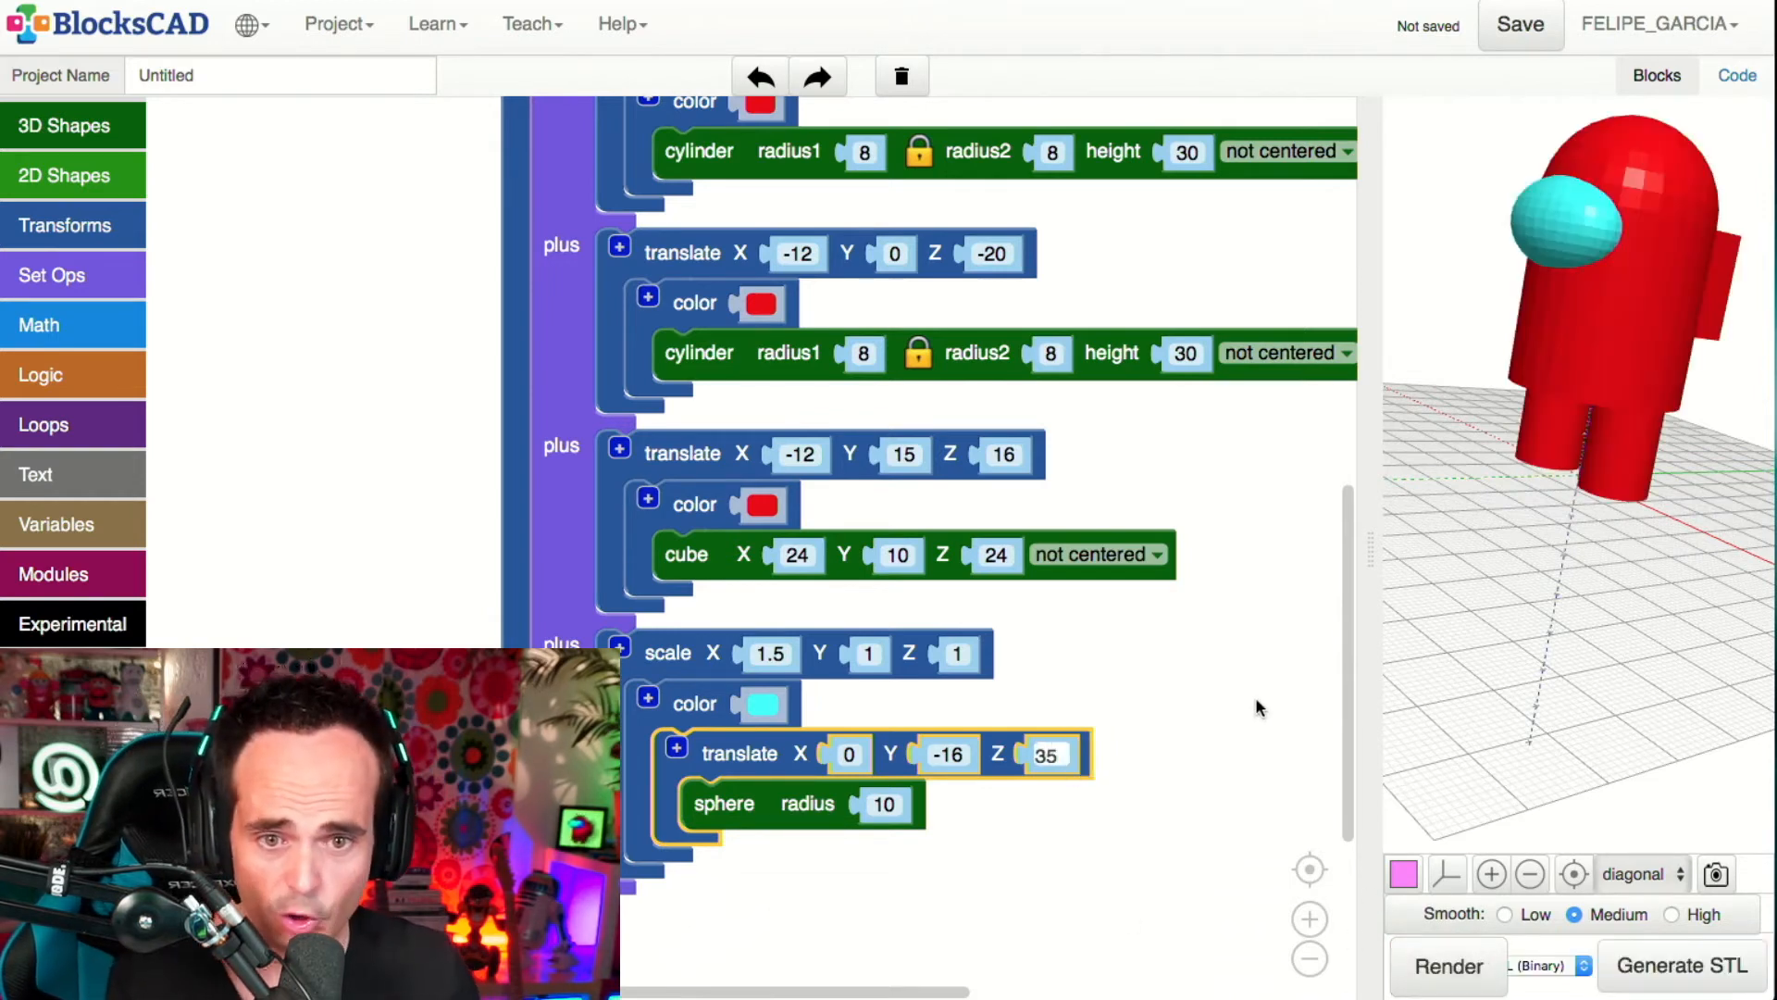
pyautogui.moveTo(1370, 534); pyautogui.dragTo(1002, 553)
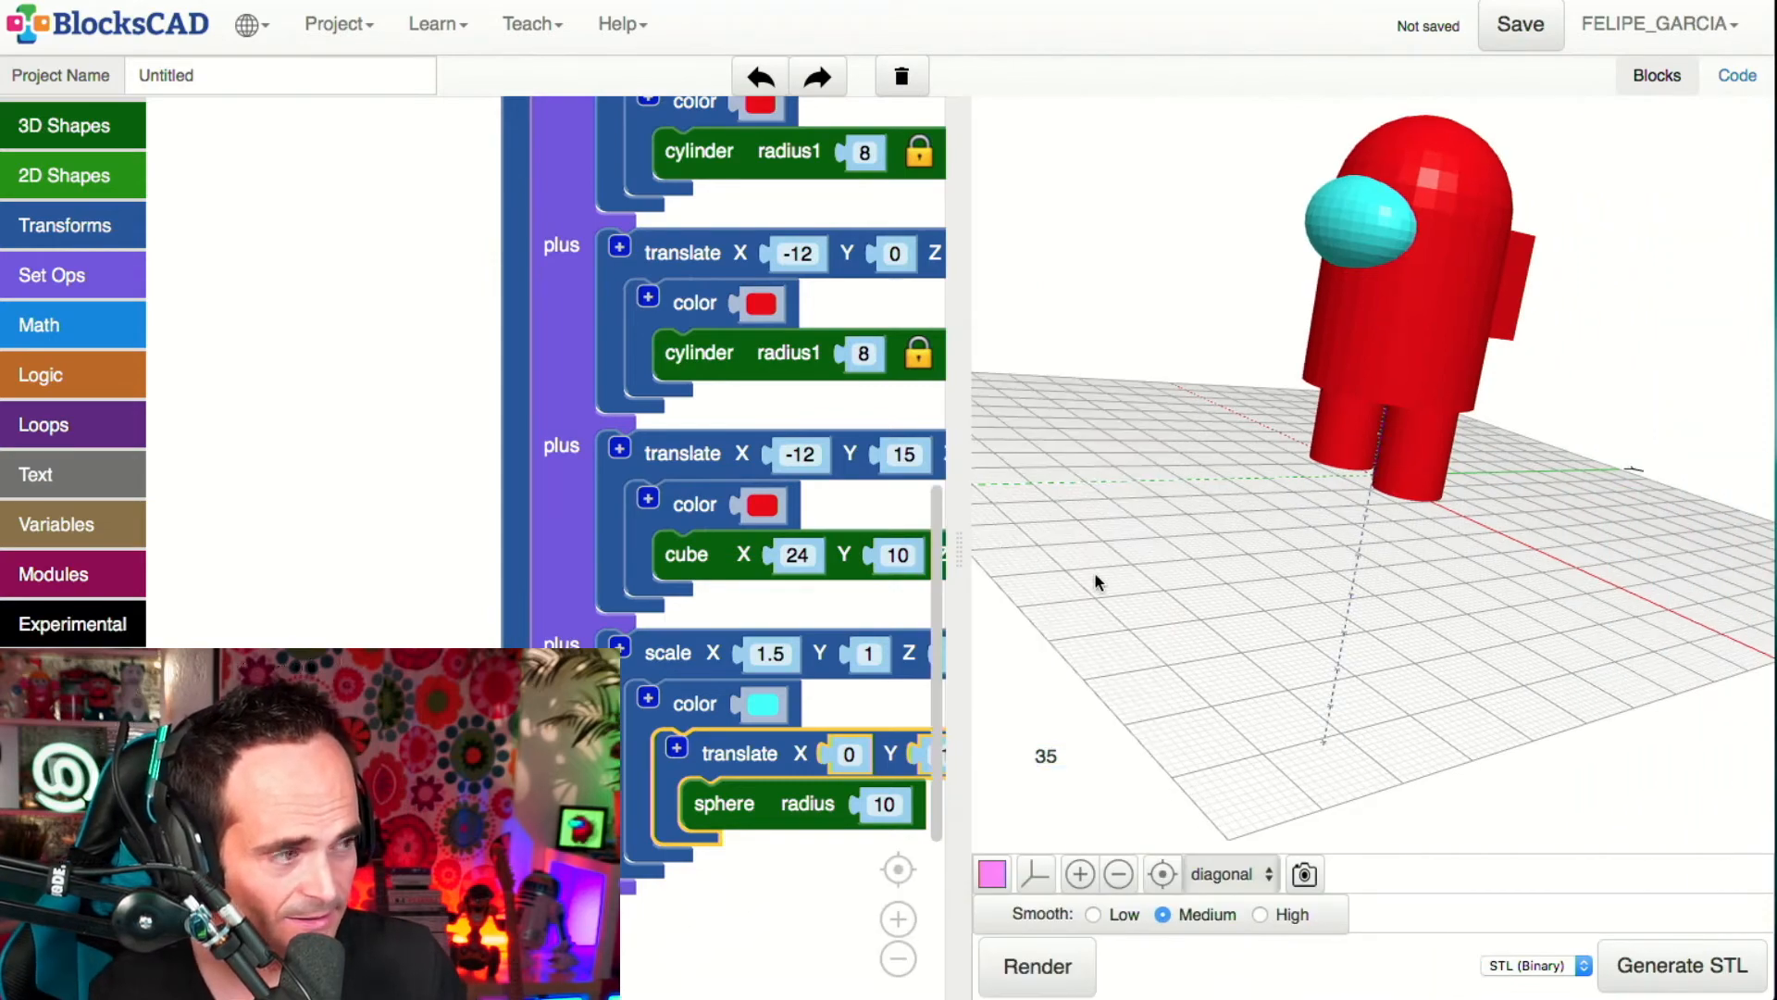
pyautogui.moveTo(1229, 333); pyautogui.dragTo(1371, 581)
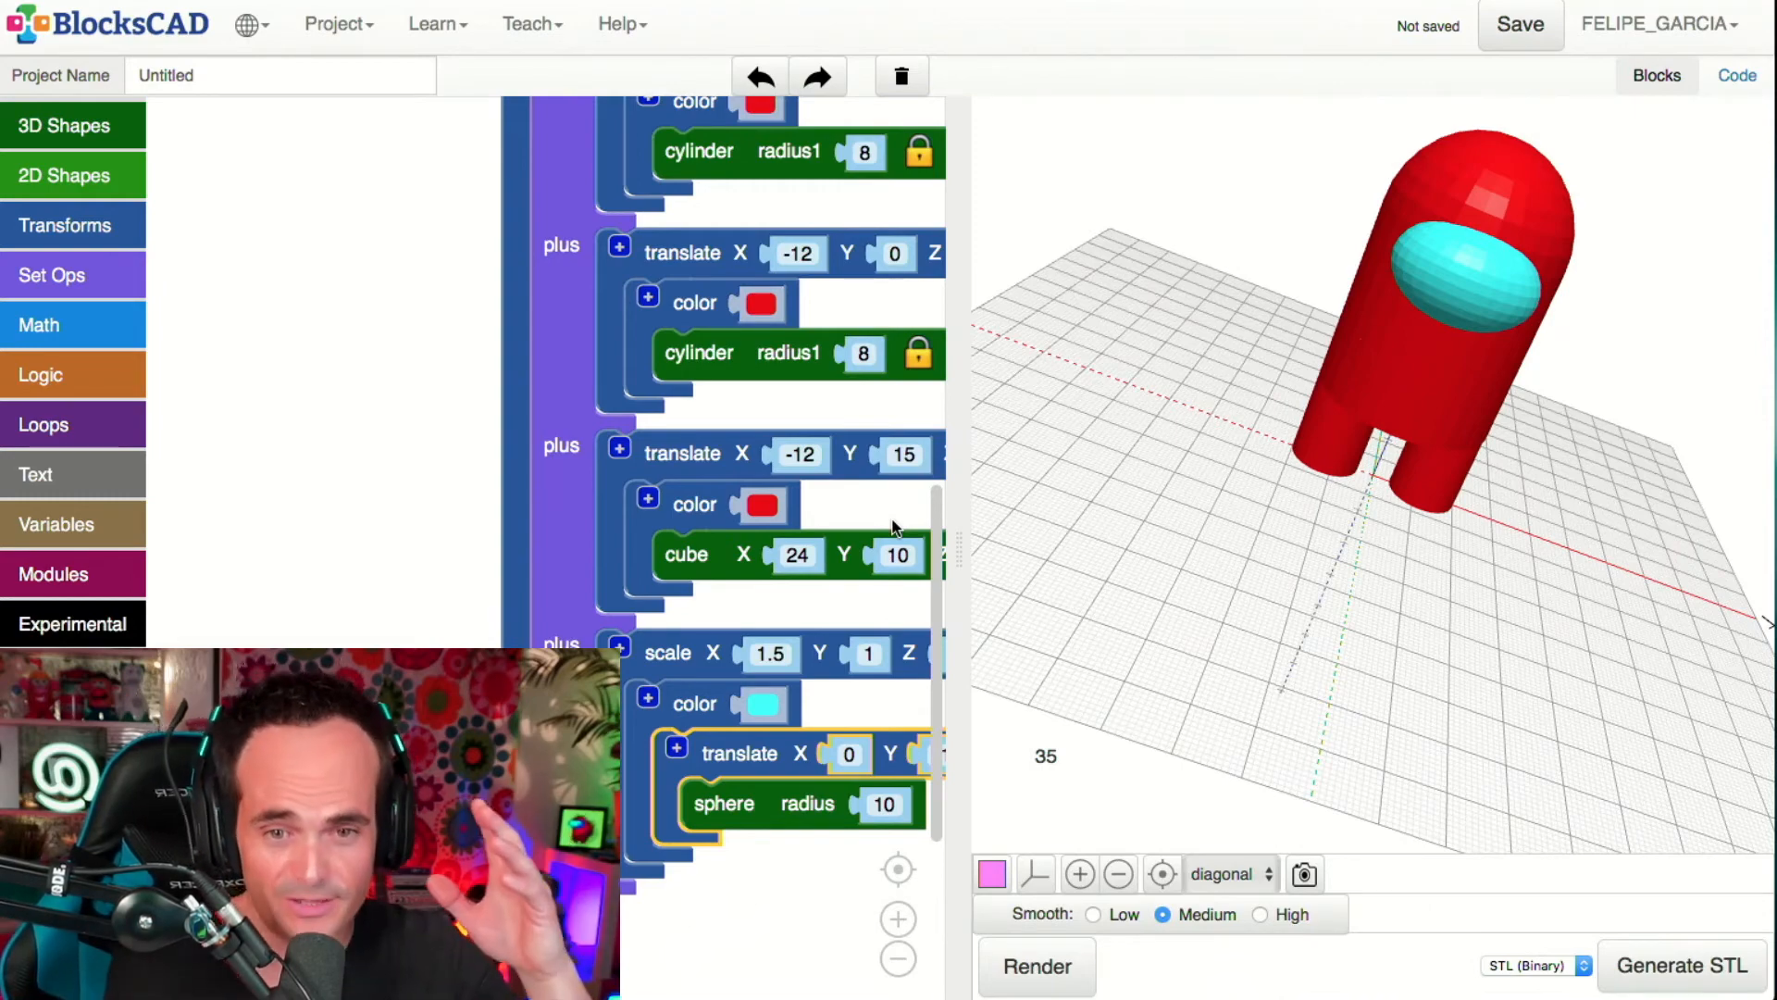
pyautogui.moveTo(1409, 425); pyautogui.dragTo(1475, 401)
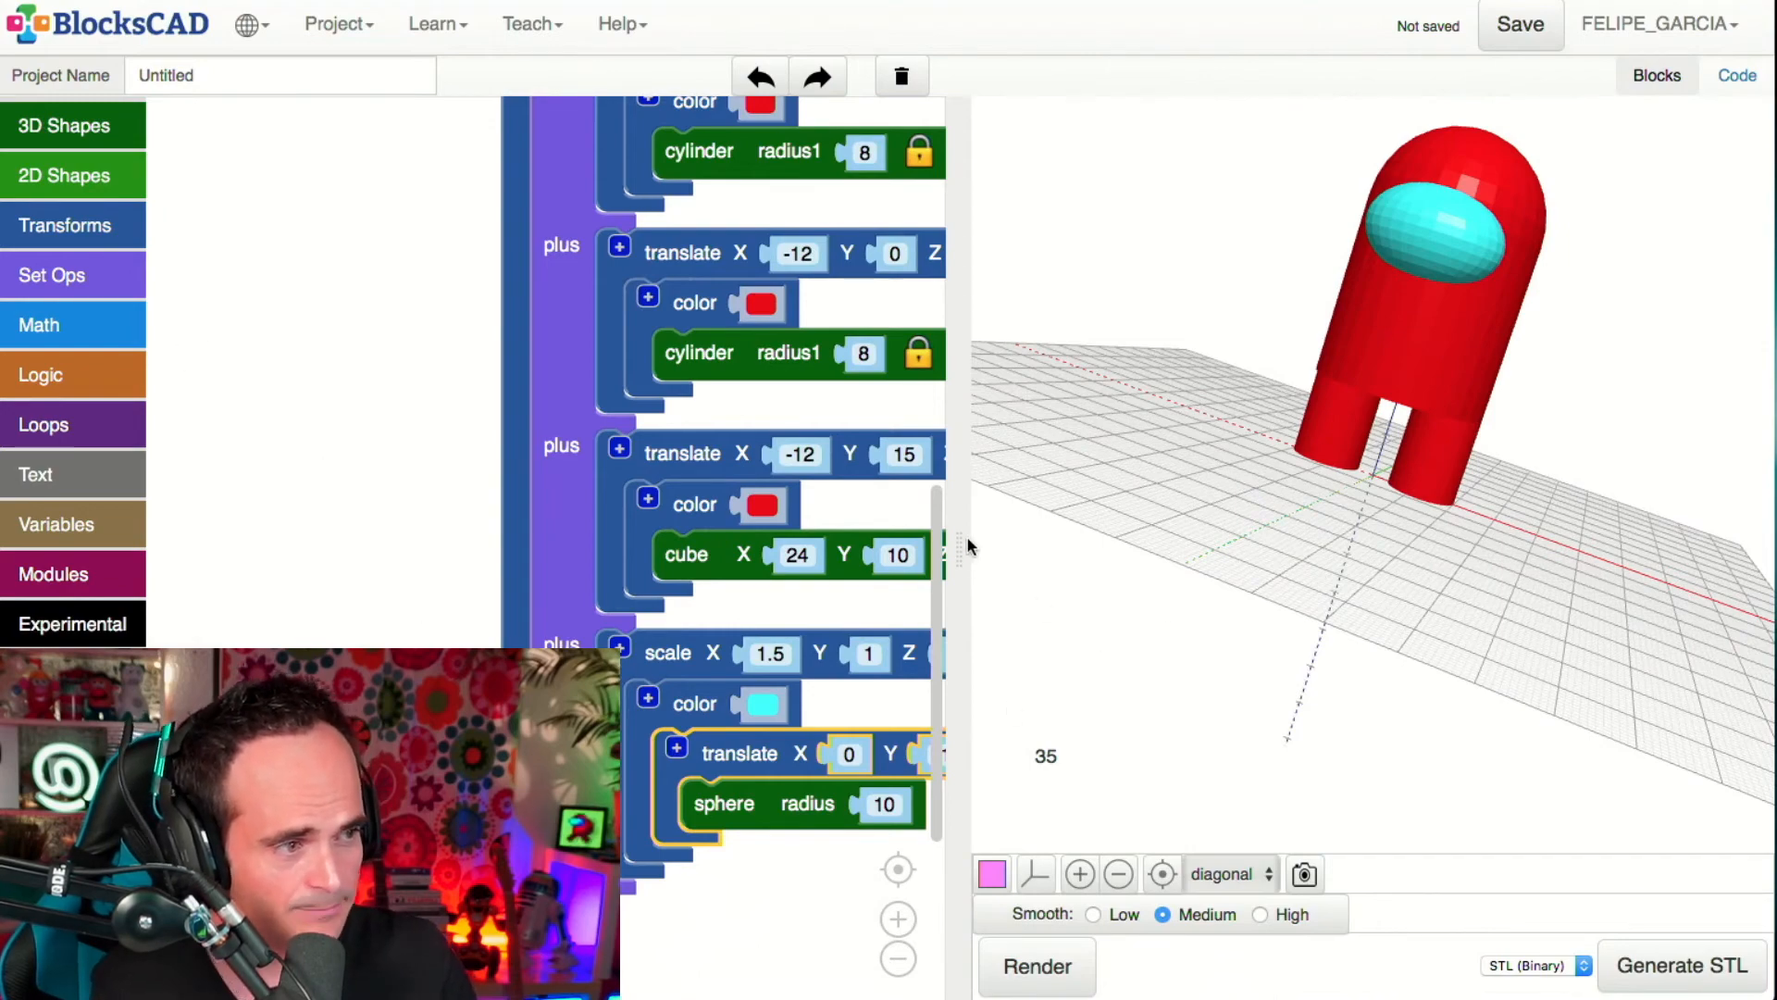
# - Add a count loop block to the empty workspace area above the character's blocks
pyautogui.moveTo(967, 548); pyautogui.dragTo(1502, 587)
pyautogui.scroll(2, 1323, 648)
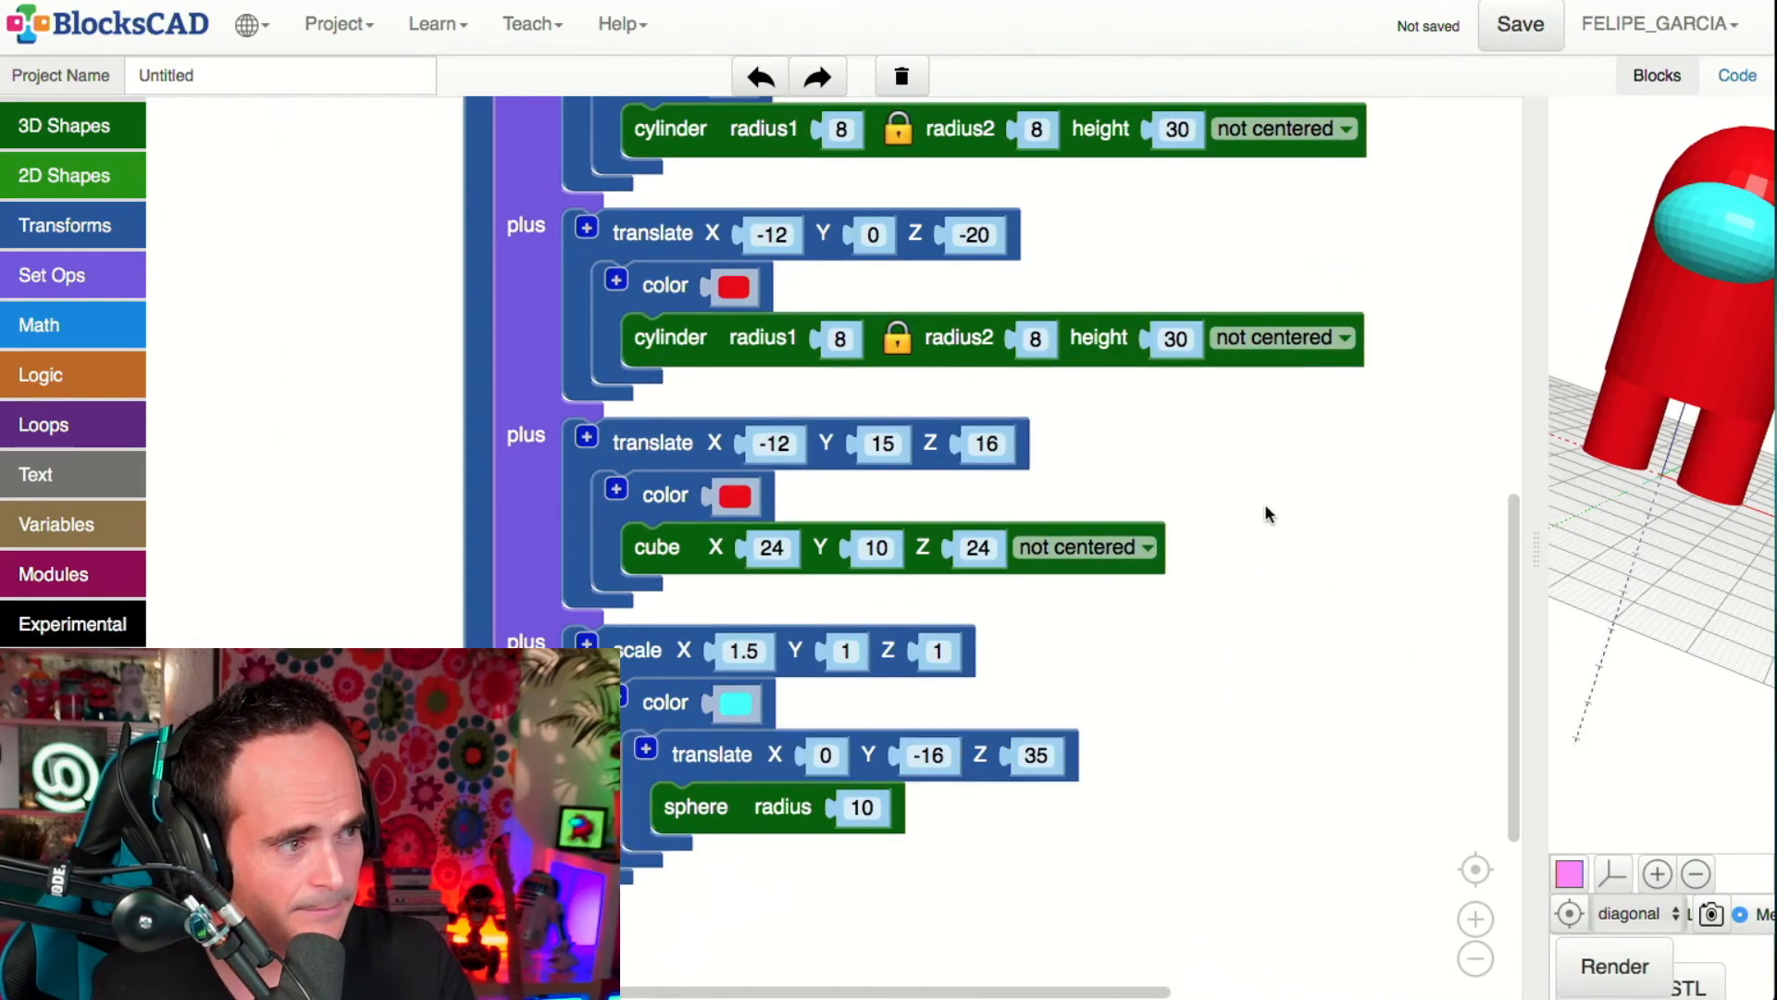
pyautogui.scroll(5, 1260, 527)
pyautogui.scroll(-1, 1301, 300)
pyautogui.scroll(6, 1198, 646)
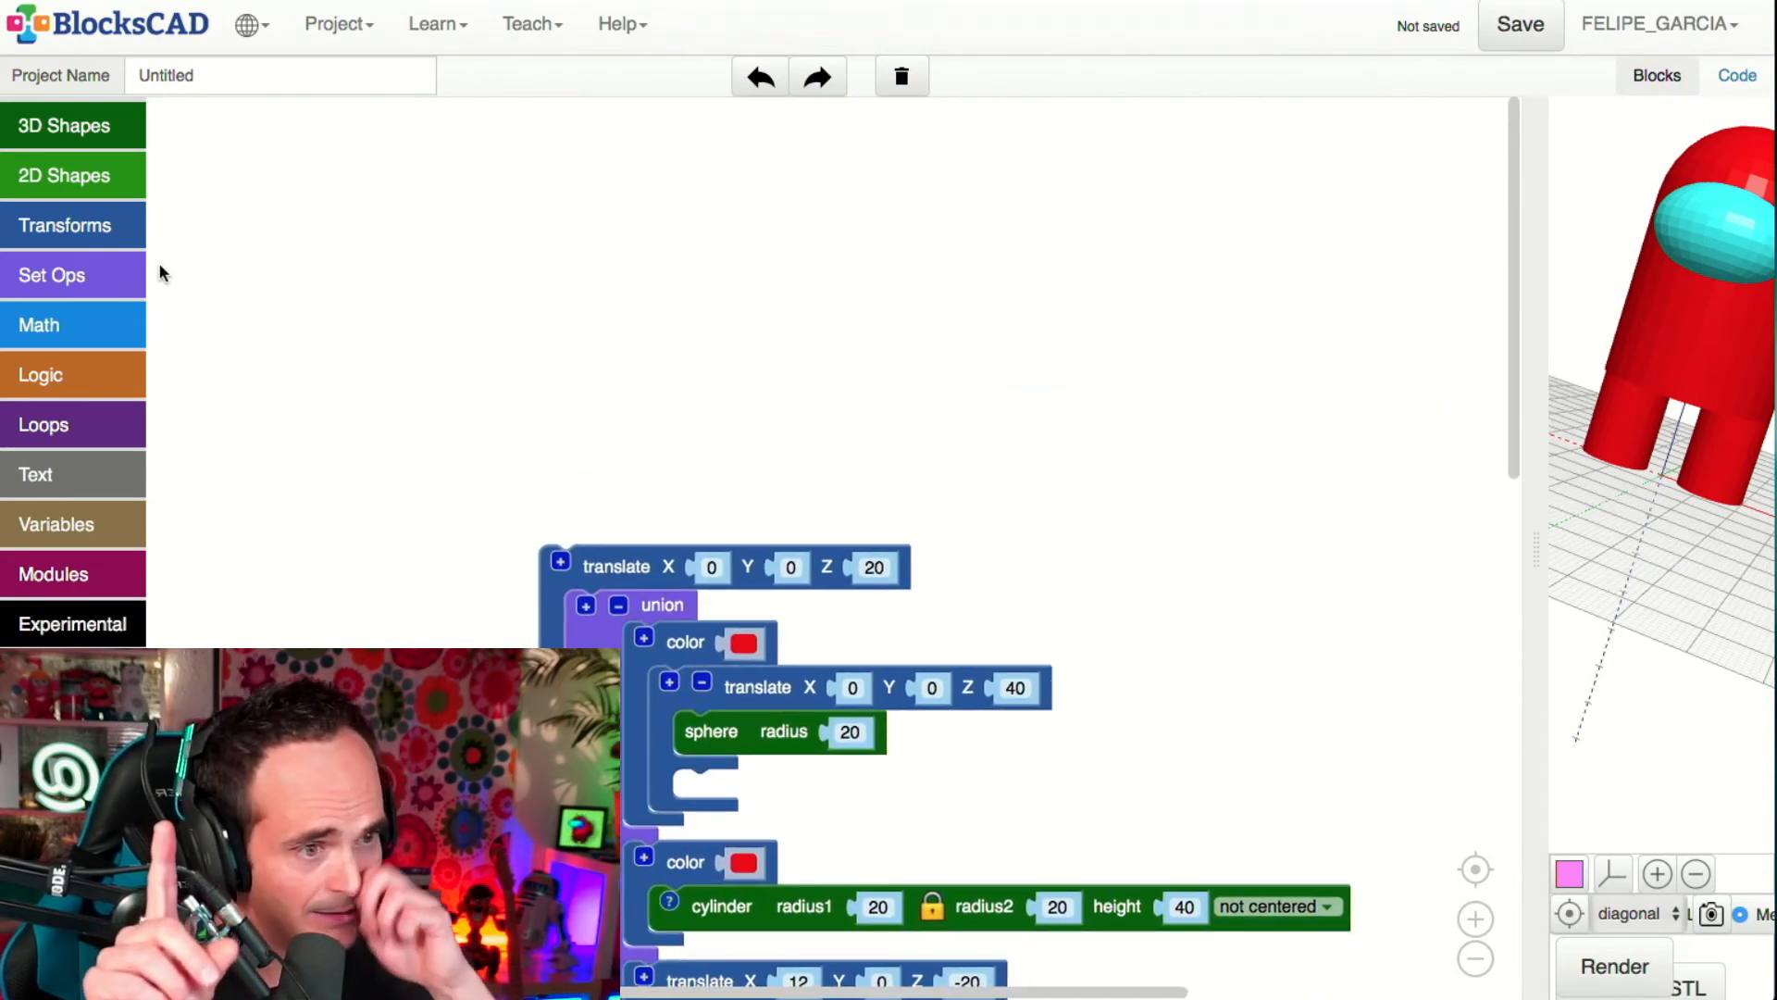
pyautogui.click(59, 411)
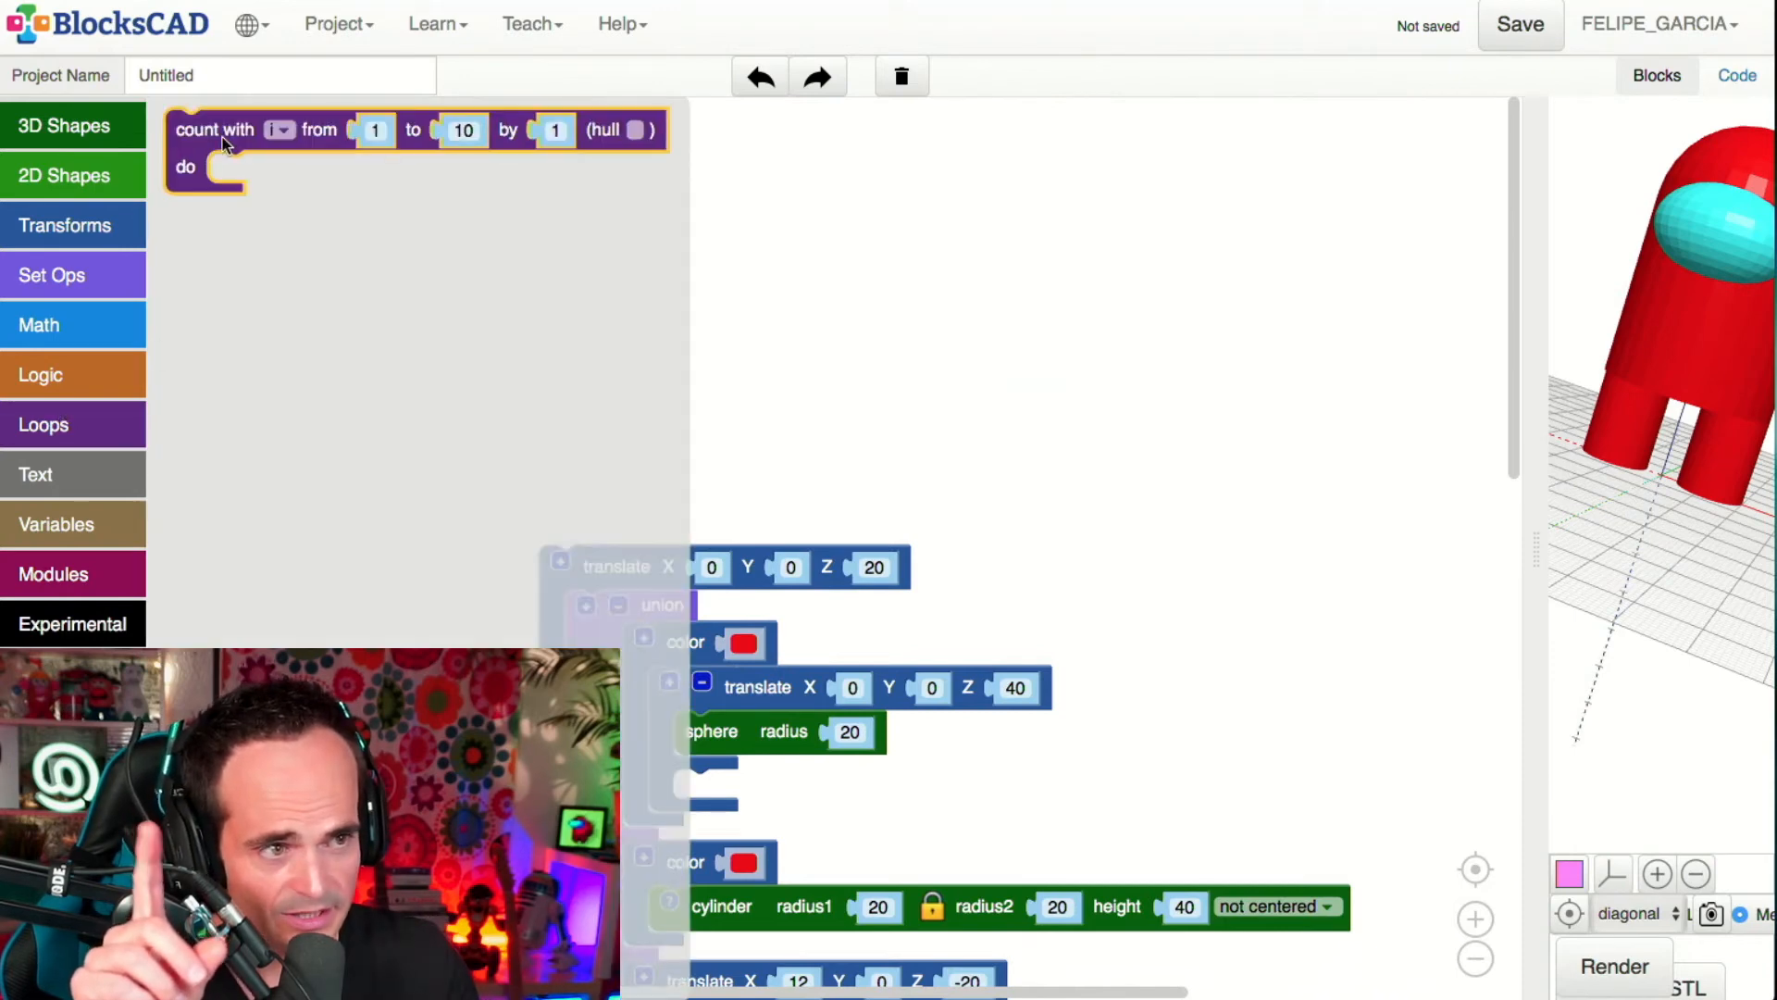
pyautogui.moveTo(223, 137); pyautogui.dragTo(529, 227)
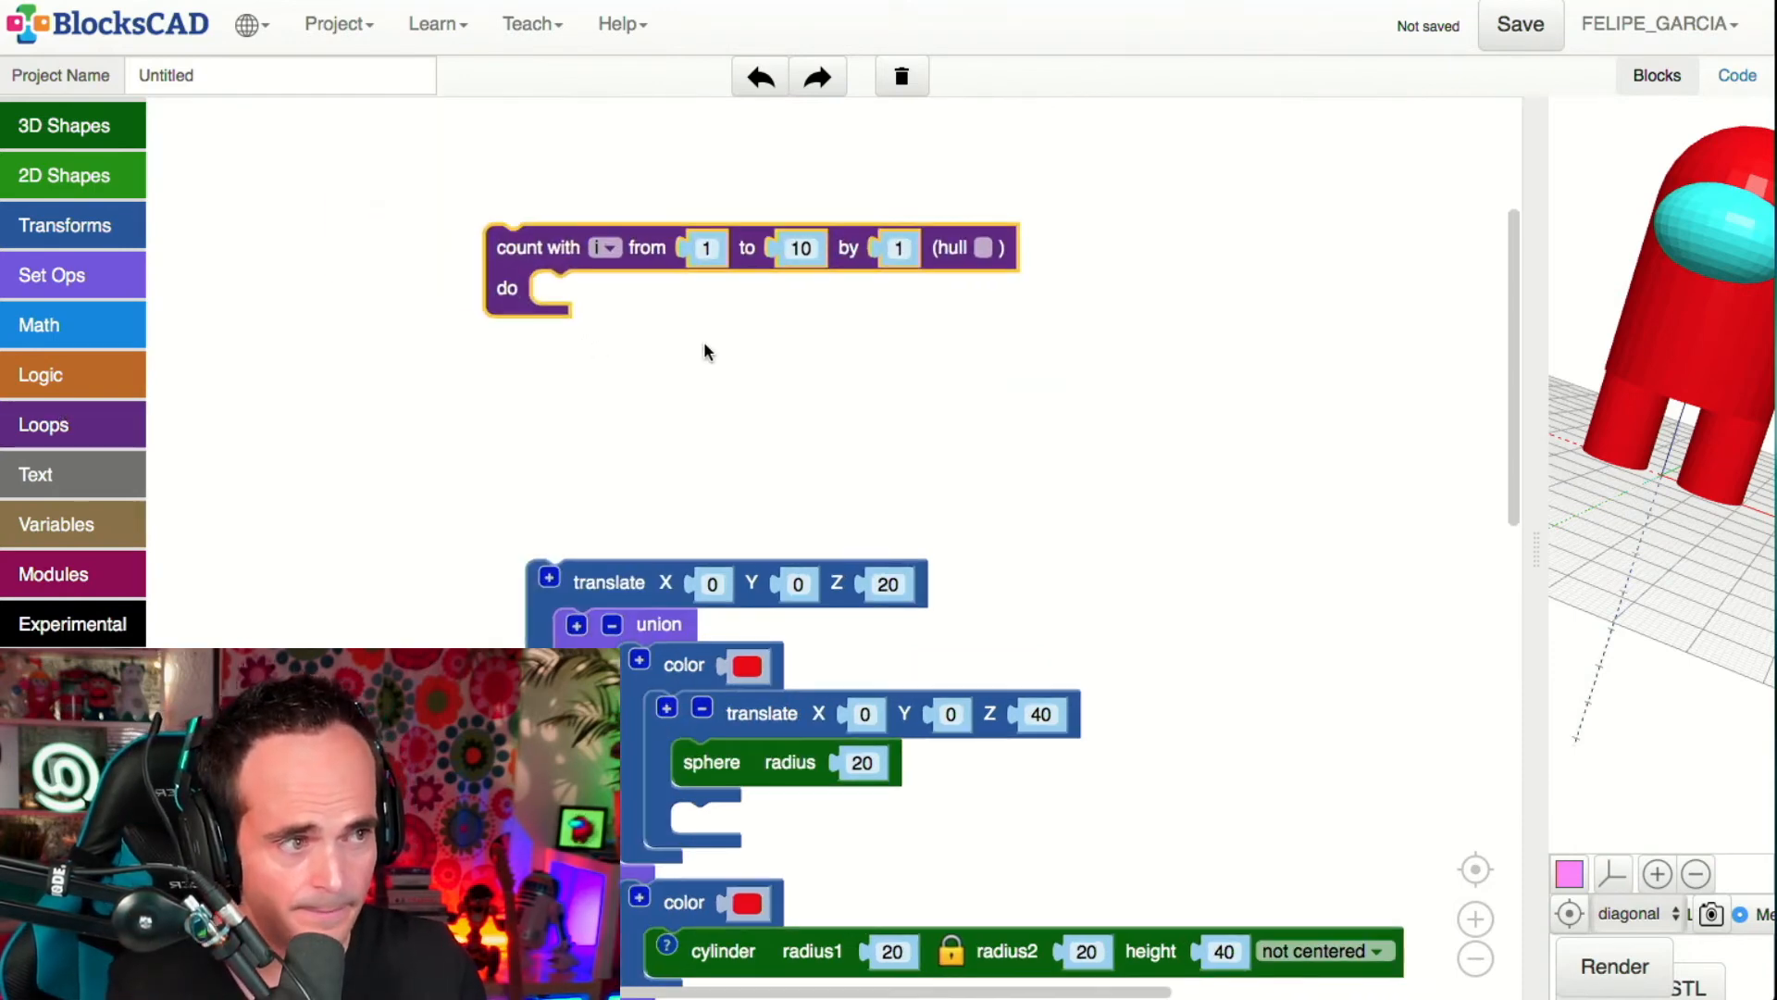
pyautogui.scroll(2, 703, 352)
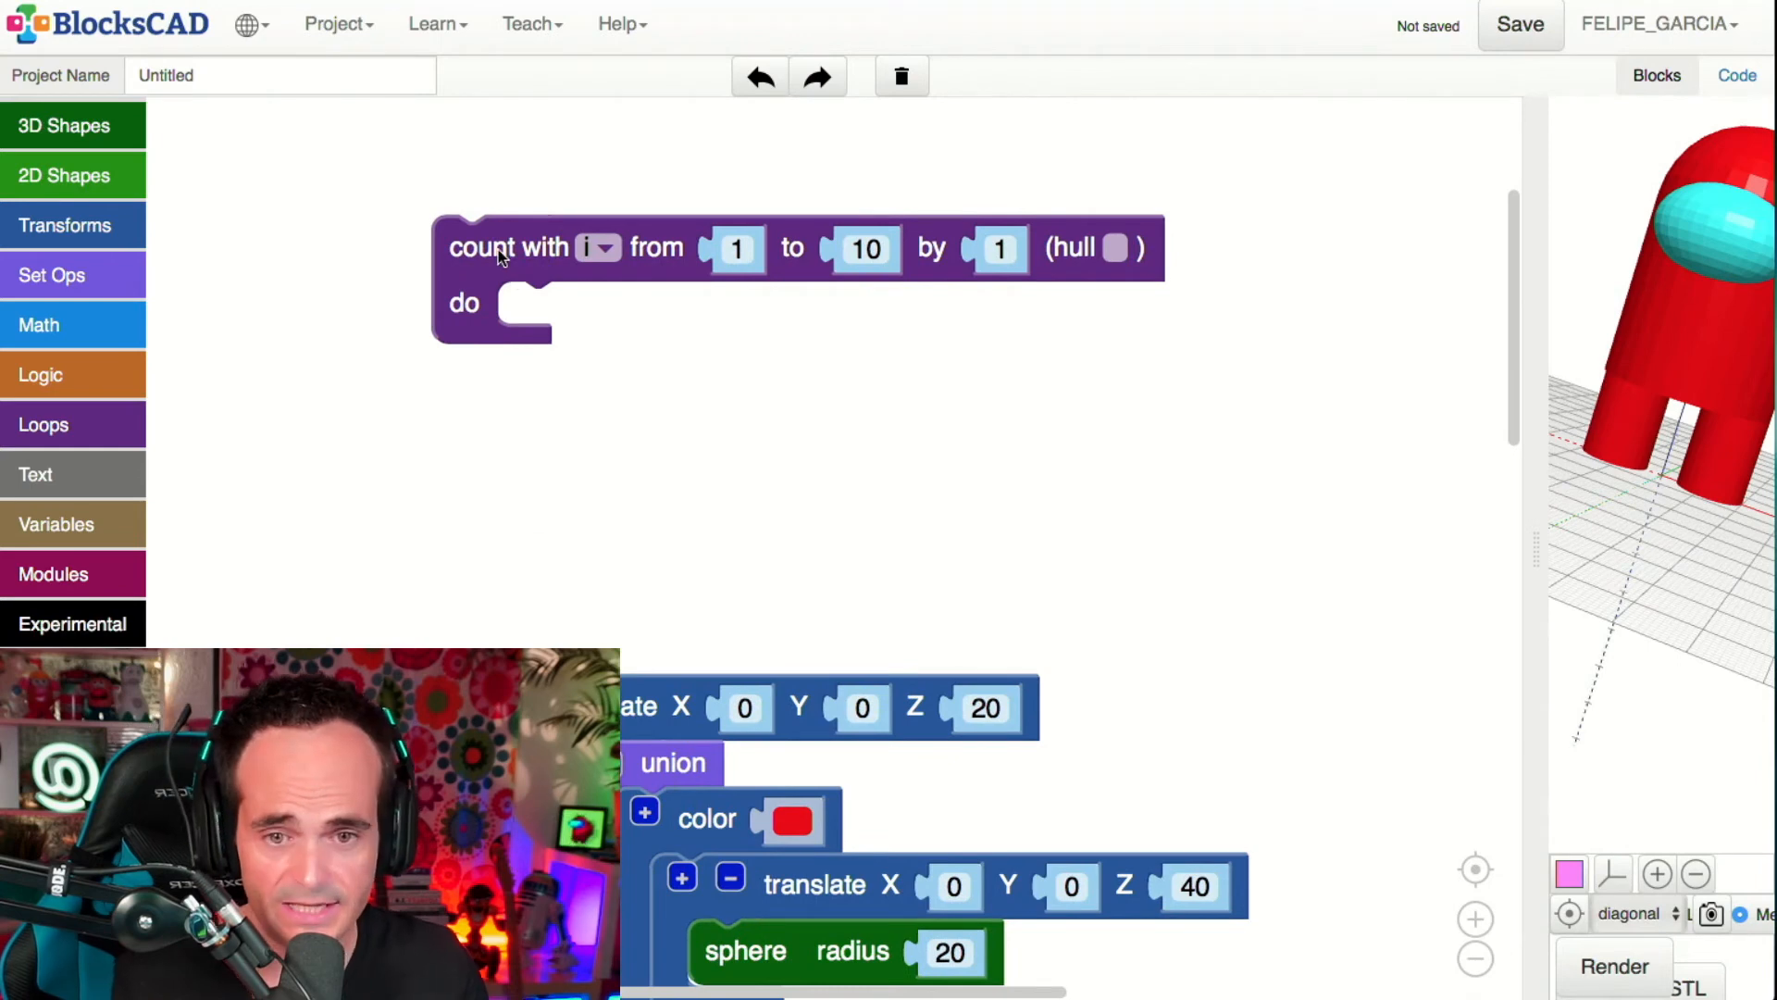
pyautogui.moveTo(498, 248)
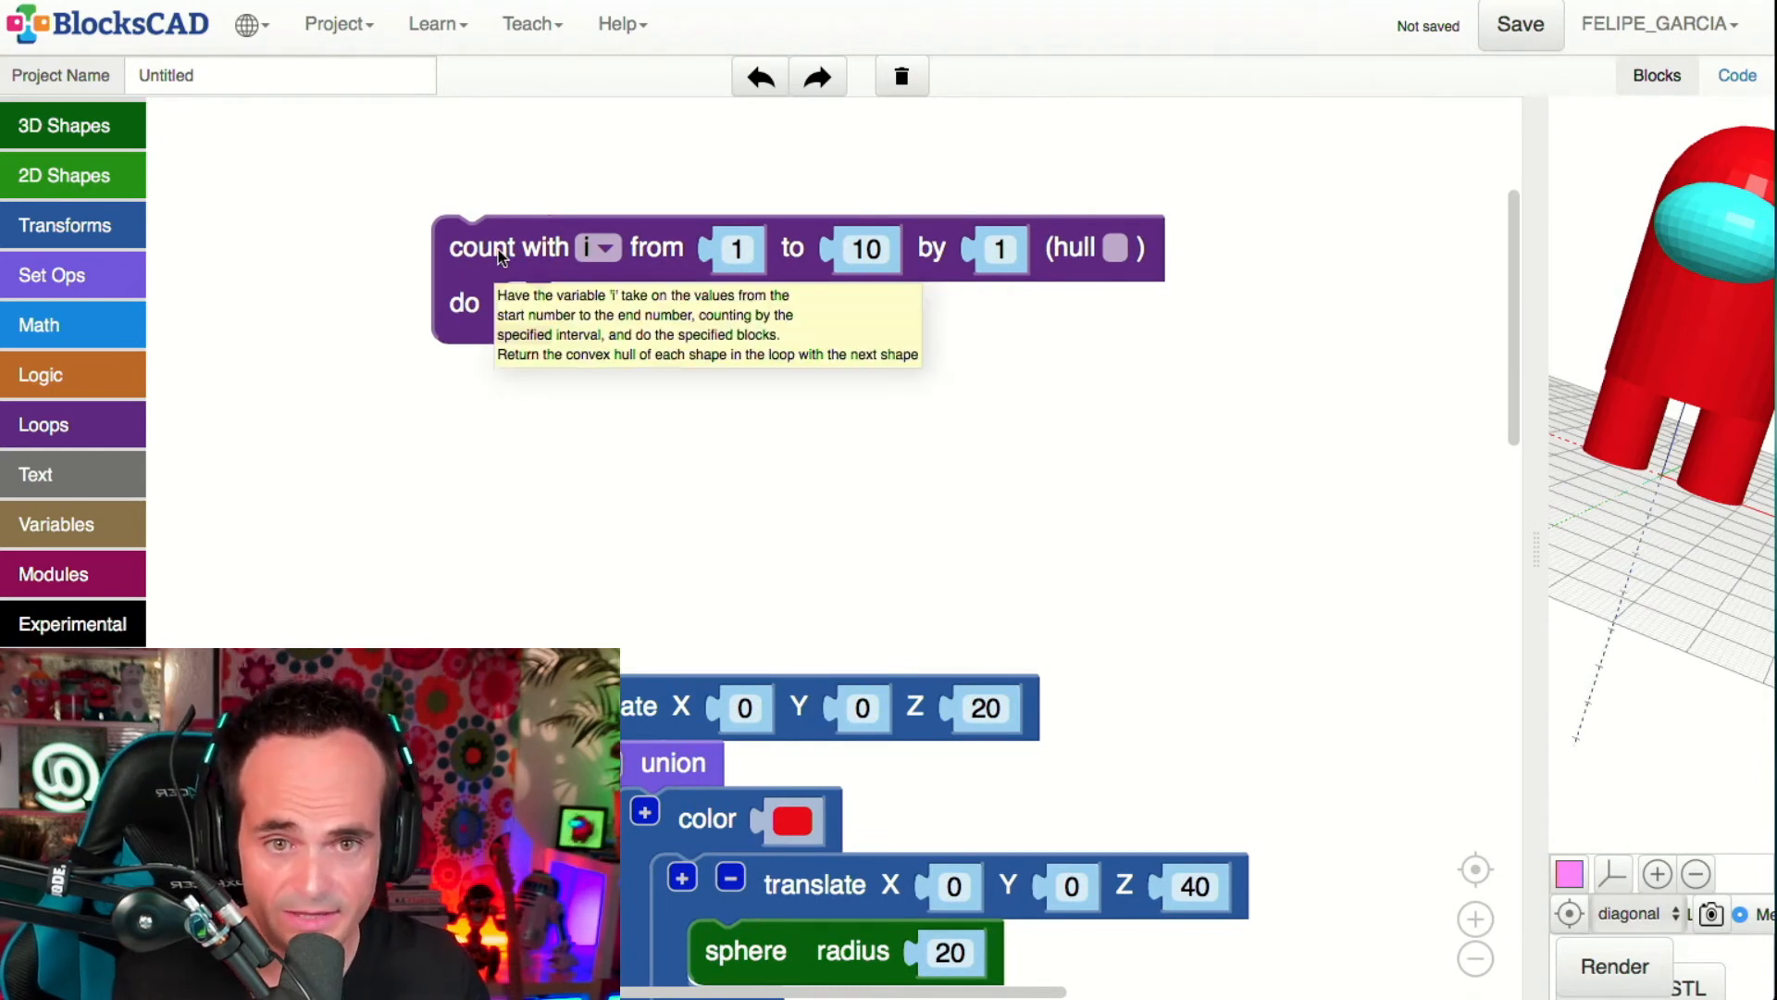
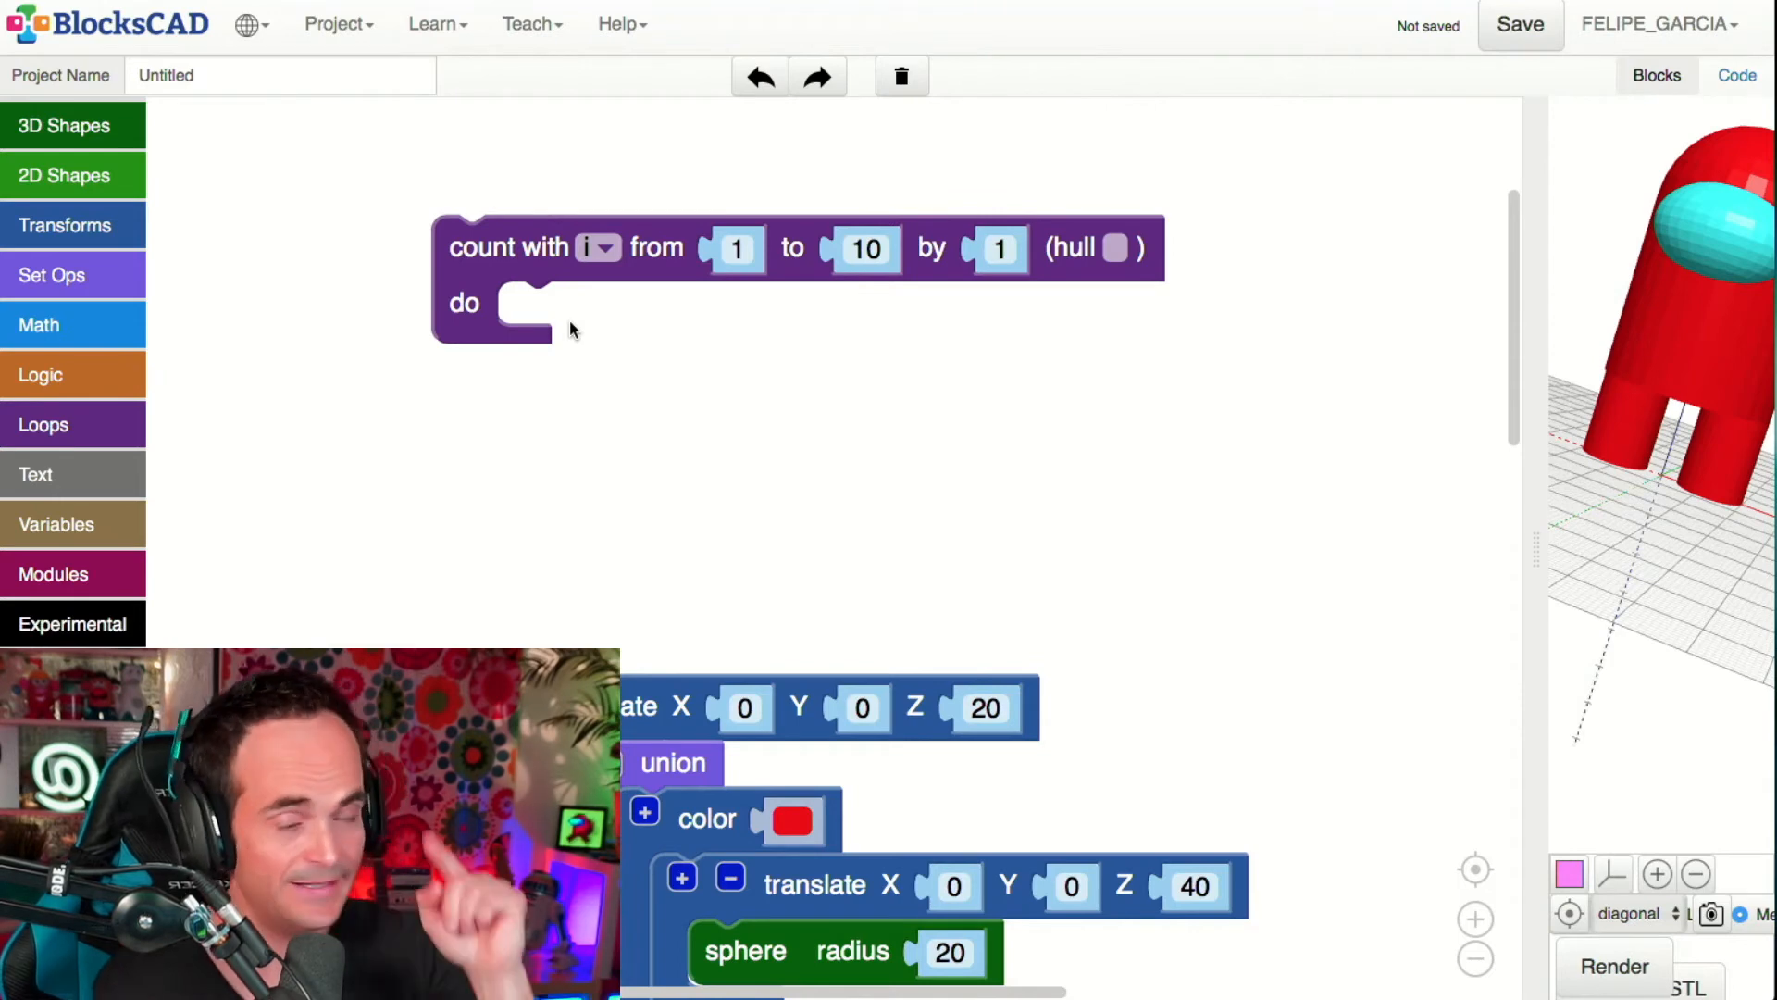
# - Place a sphere of radius 10 inside the count loop and render the model
pyautogui.click(129, 109)
pyautogui.moveTo(267, 144); pyautogui.dragTo(602, 345)
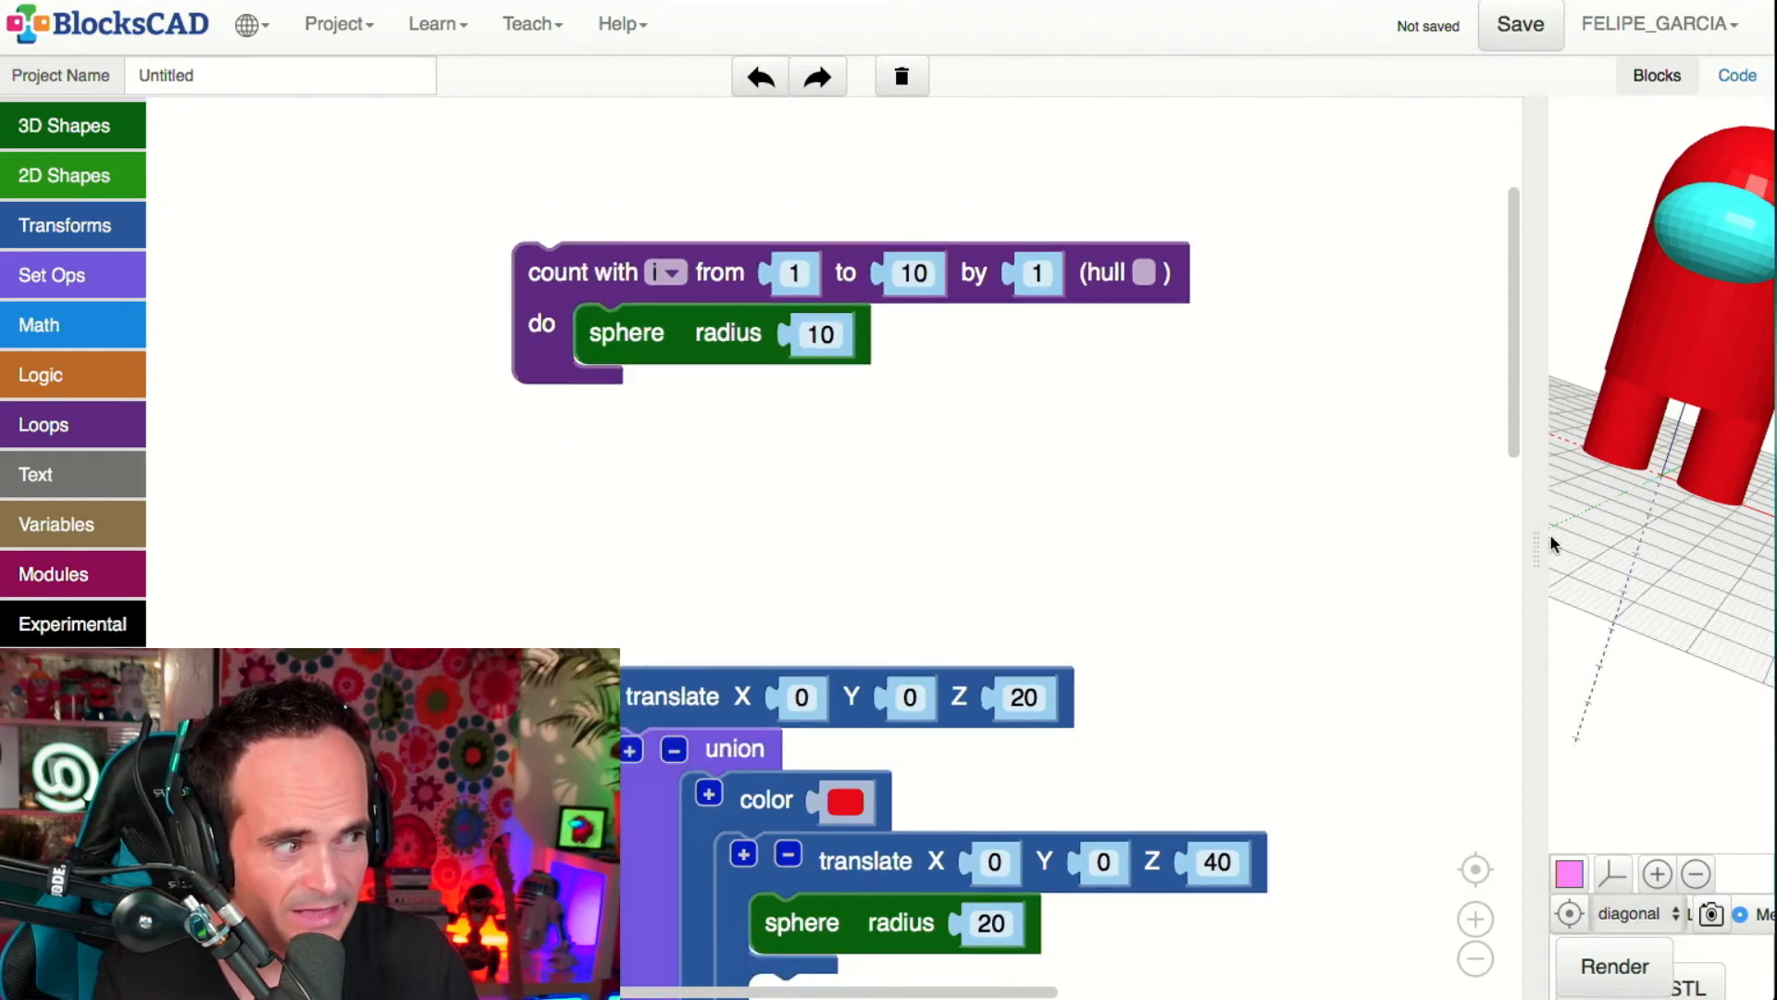
pyautogui.moveTo(1538, 535); pyautogui.dragTo(1180, 548)
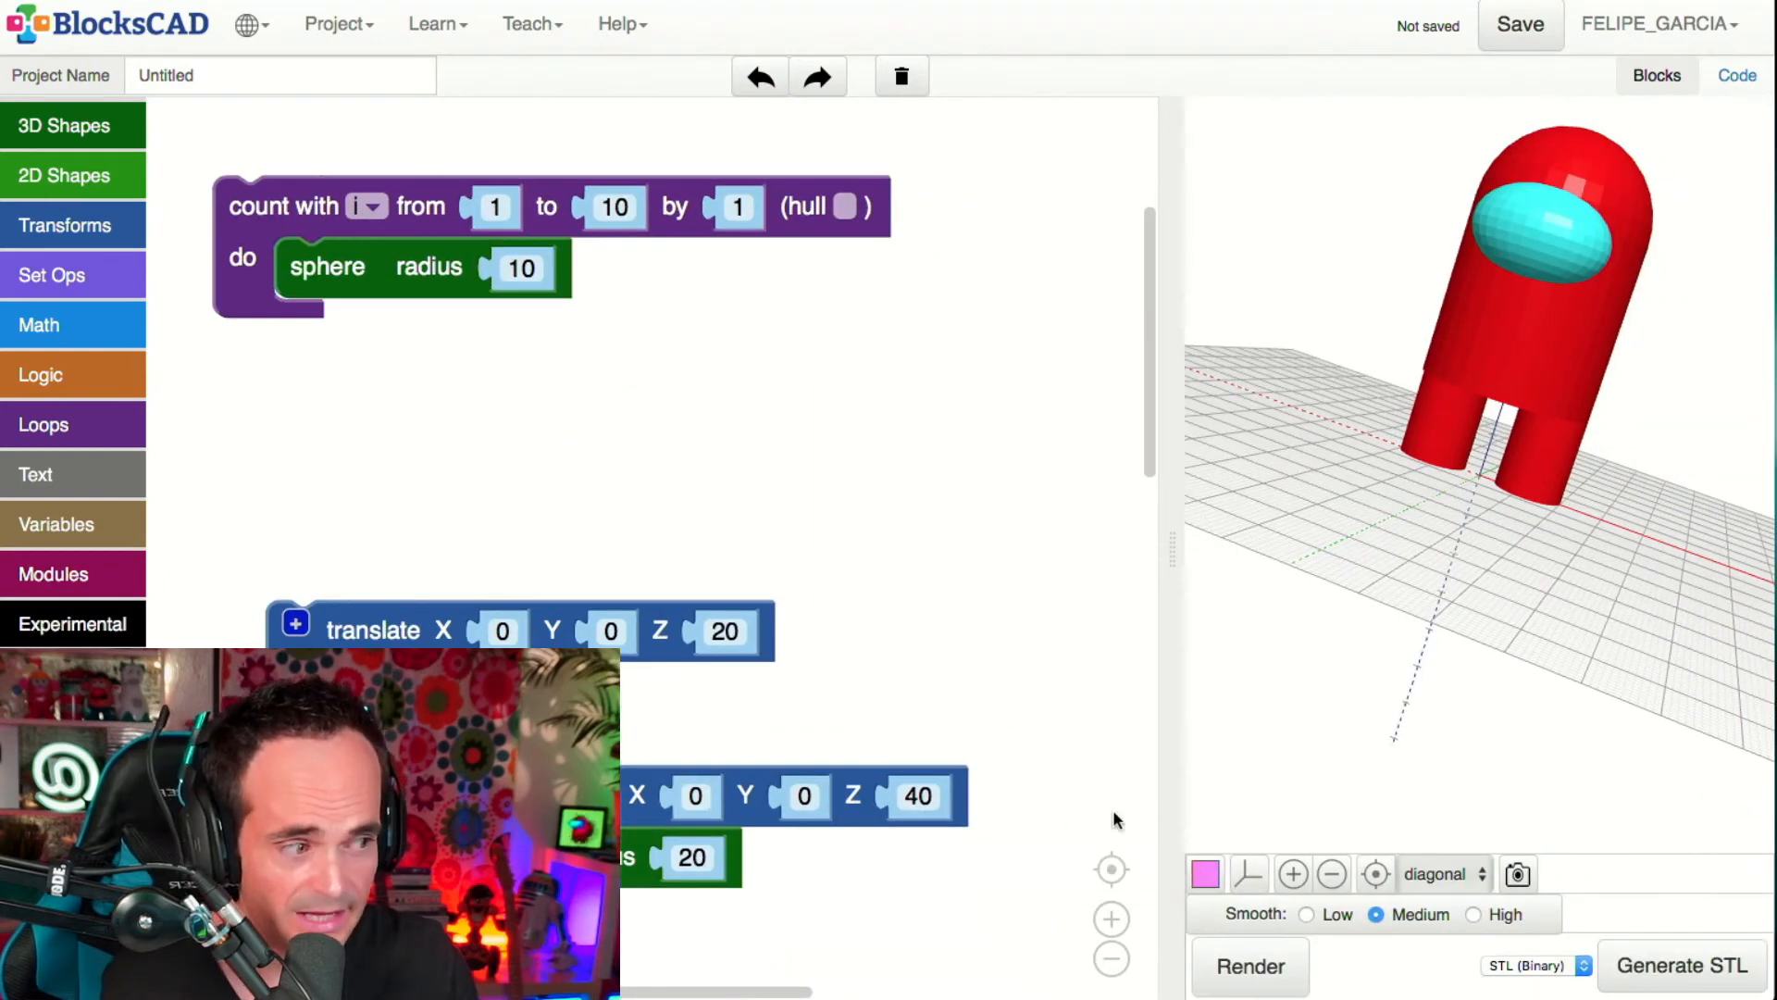
pyautogui.click(1286, 944)
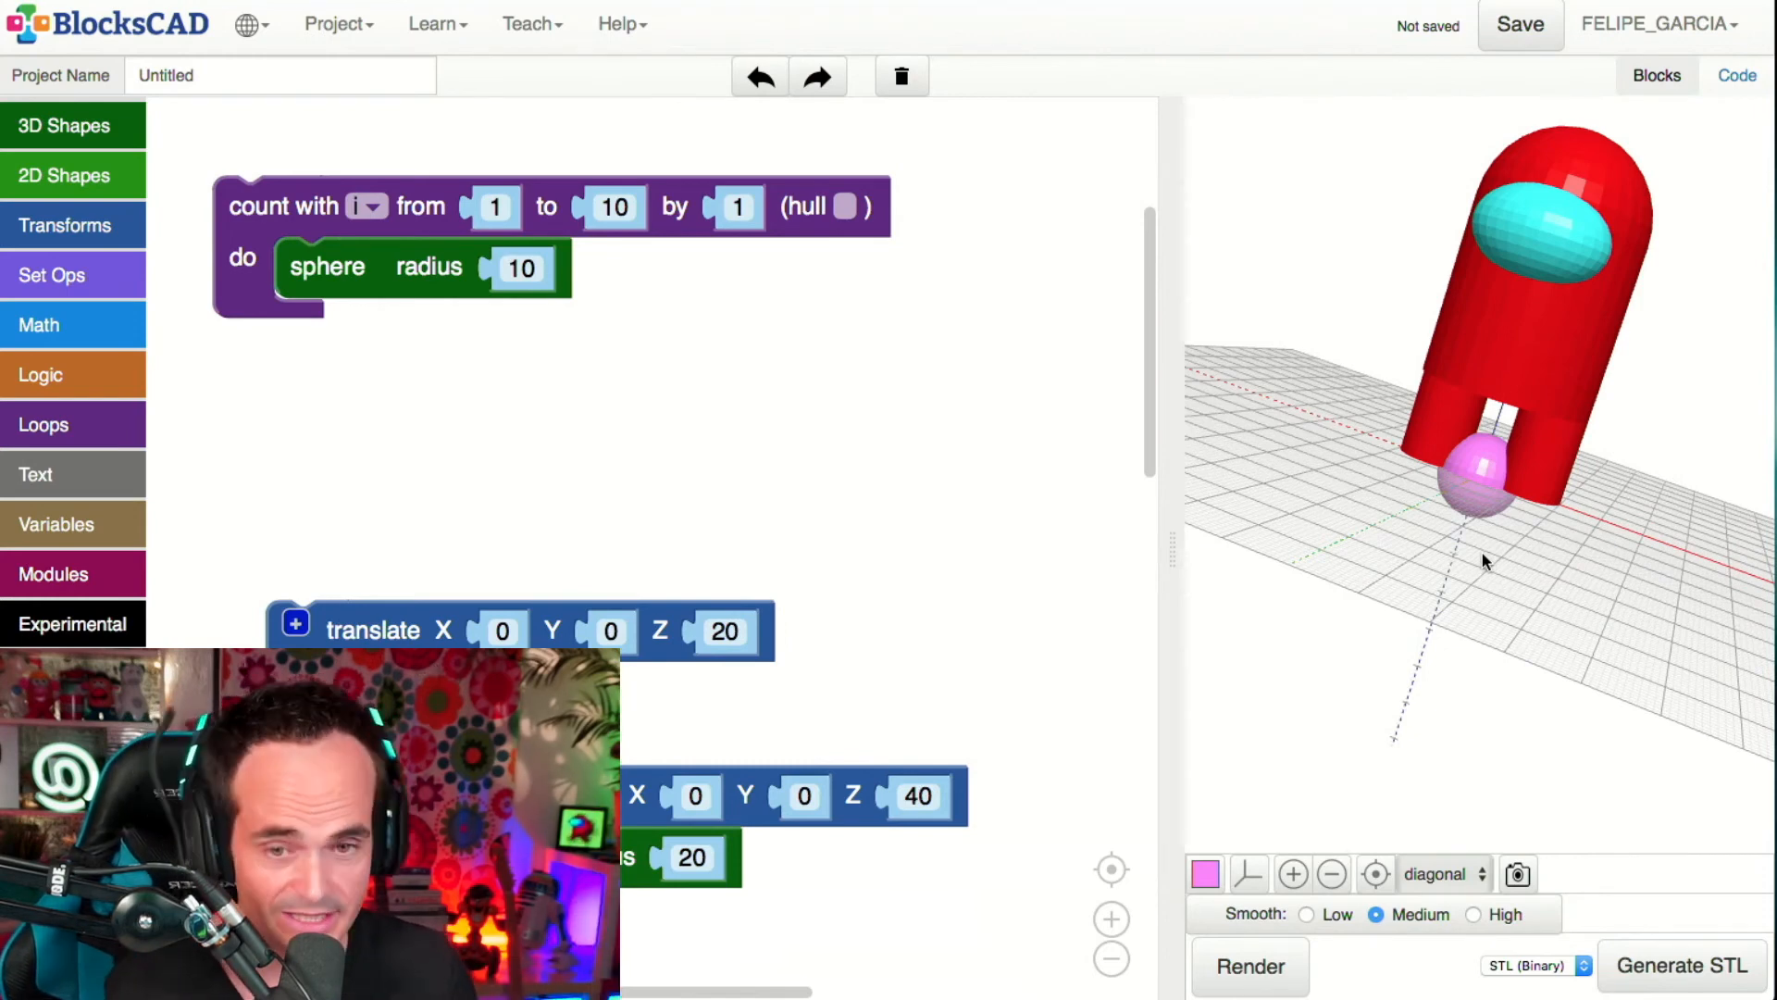
pyautogui.moveTo(1480, 553); pyautogui.dragTo(1464, 575)
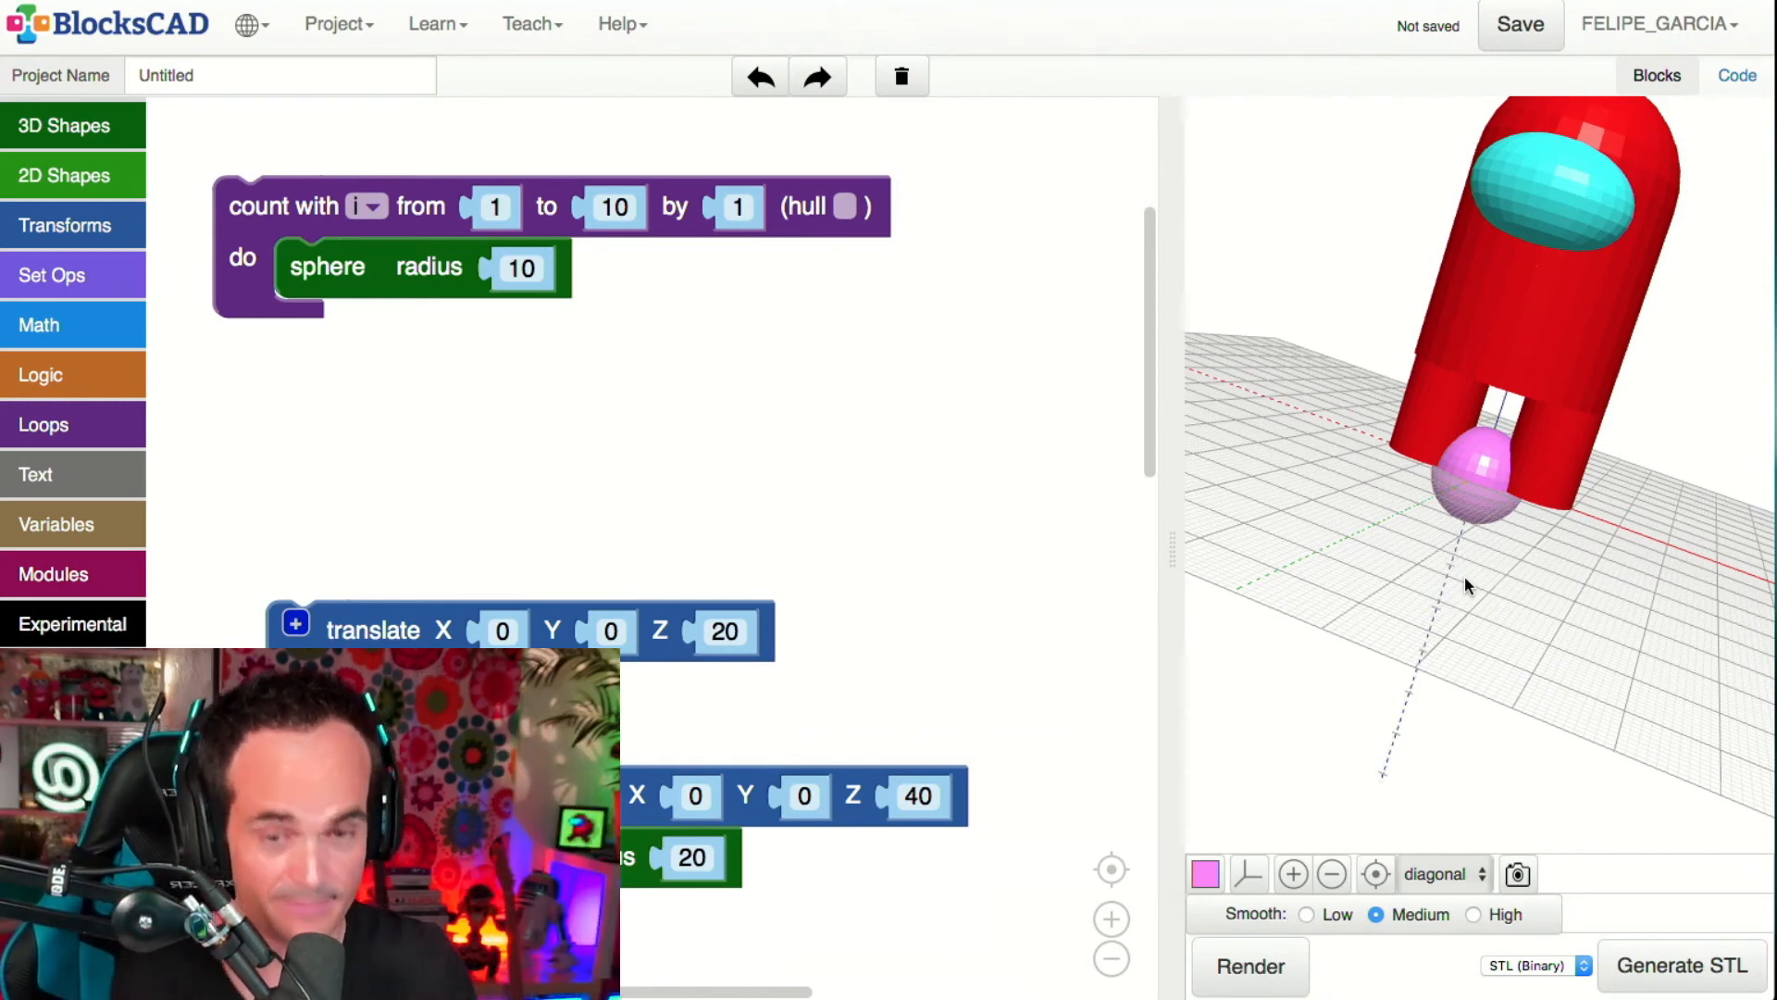
# - Wrap the loop's sphere in a translate block inside the count loop
pyautogui.moveTo(766, 400); pyautogui.dragTo(963, 456)
pyautogui.scroll(1, 938, 459)
pyautogui.scroll(1, 937, 457)
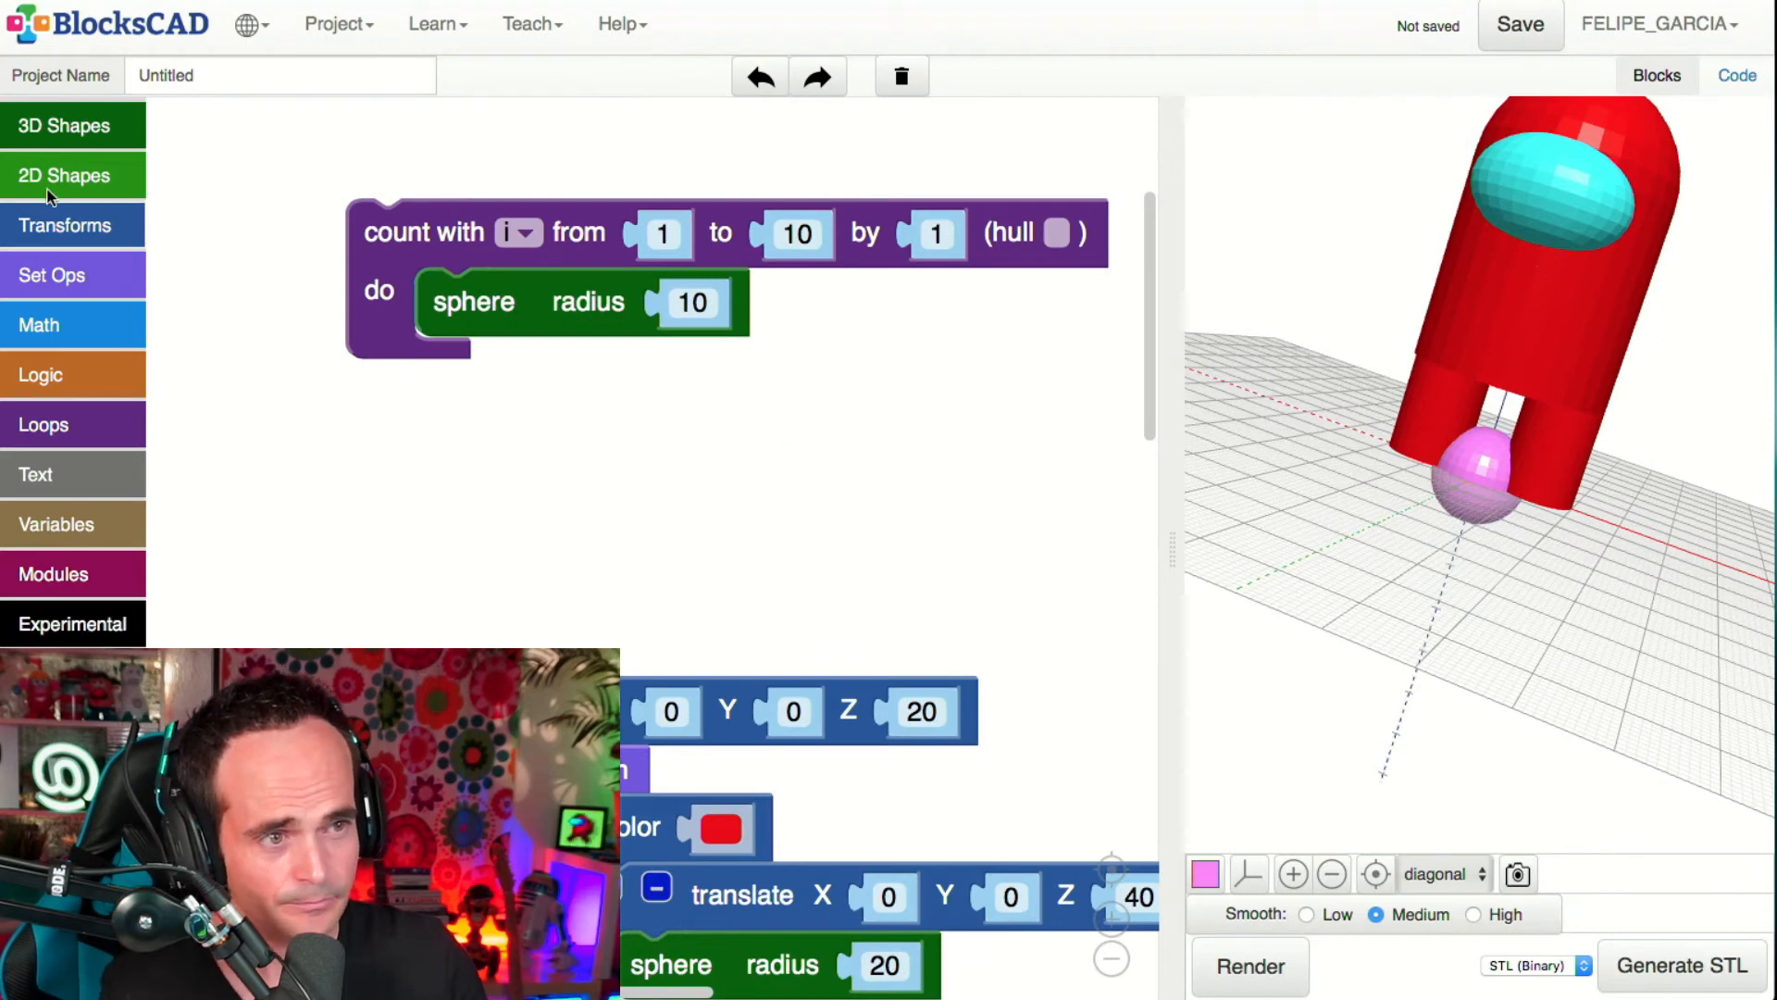
pyautogui.click(74, 224)
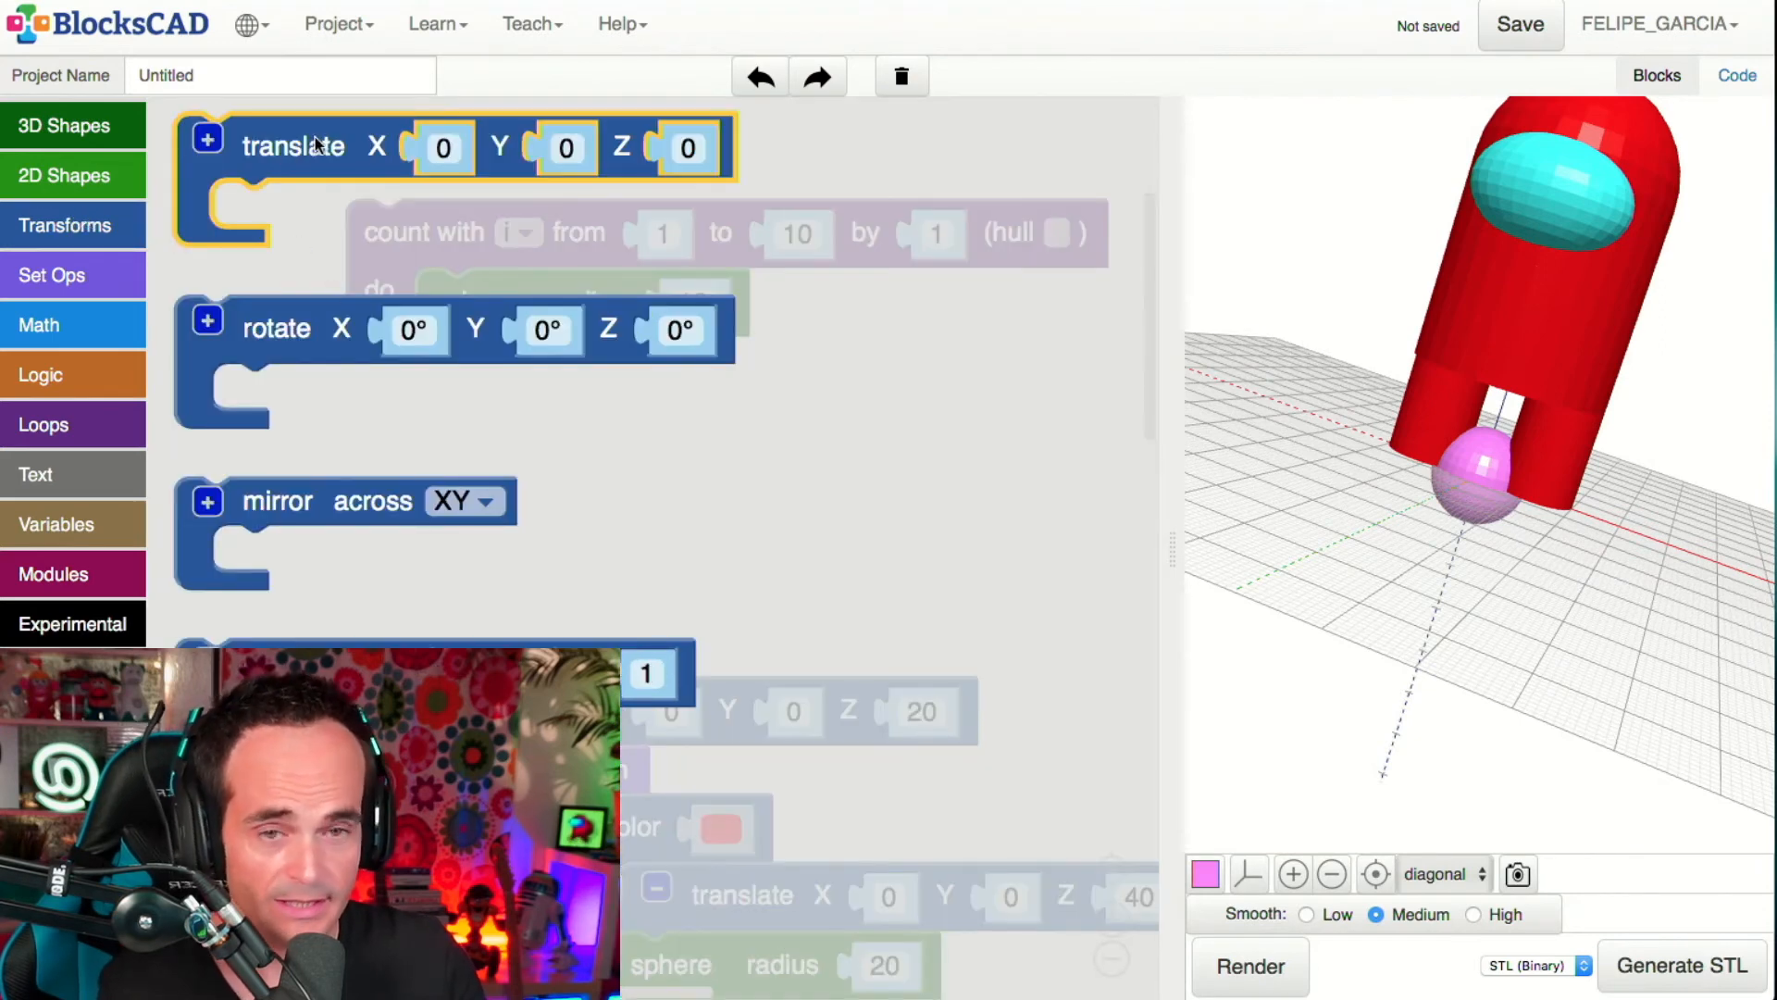
pyautogui.moveTo(315, 144); pyautogui.dragTo(422, 393)
pyautogui.moveTo(508, 278)
pyautogui.mouseDown()
pyautogui.moveTo(456, 446)
pyautogui.moveTo(534, 301)
pyautogui.mouseUp()
pyautogui.click(583, 446)
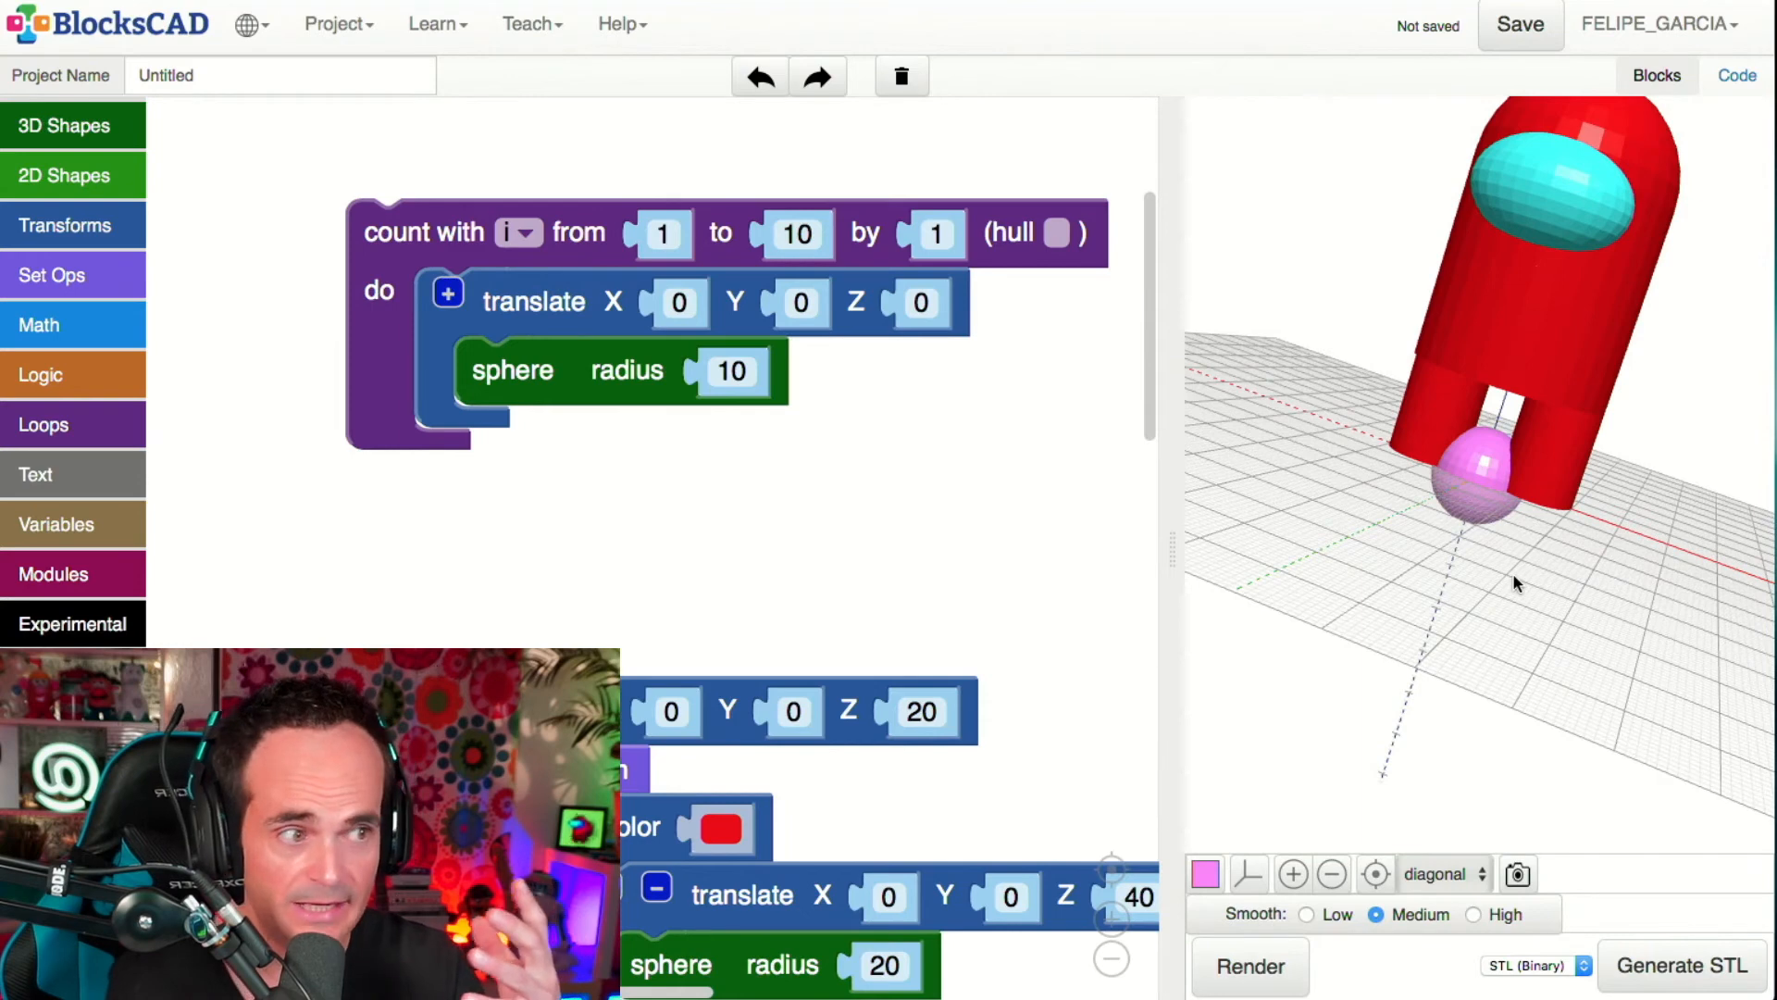
# - Set the loop's translate X, Y and Z values to 3 and render the model
pyautogui.click(679, 306)
pyautogui.write('3')
pyautogui.click(819, 291)
pyautogui.write('3')
pyautogui.click(920, 289)
pyautogui.write('3')
pyautogui.click(957, 385)
pyautogui.click(1291, 961)
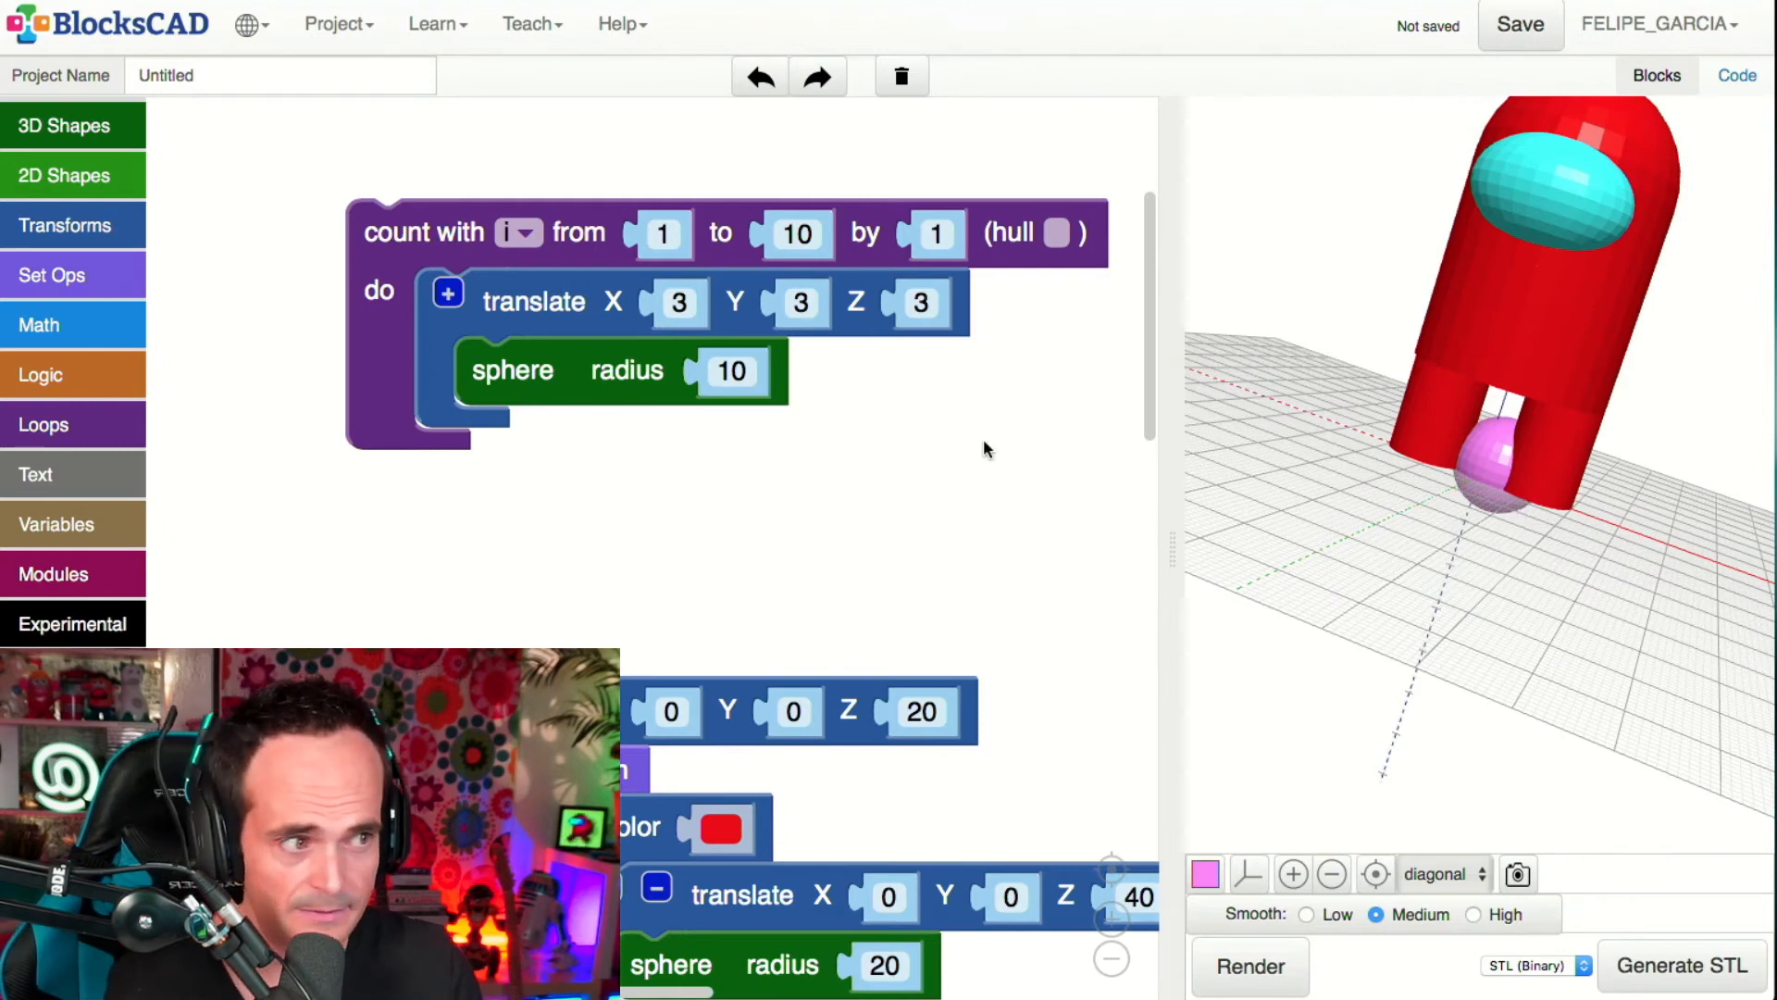
# - Set the loop's translate X value to 20 and render the model
pyautogui.click(924, 289)
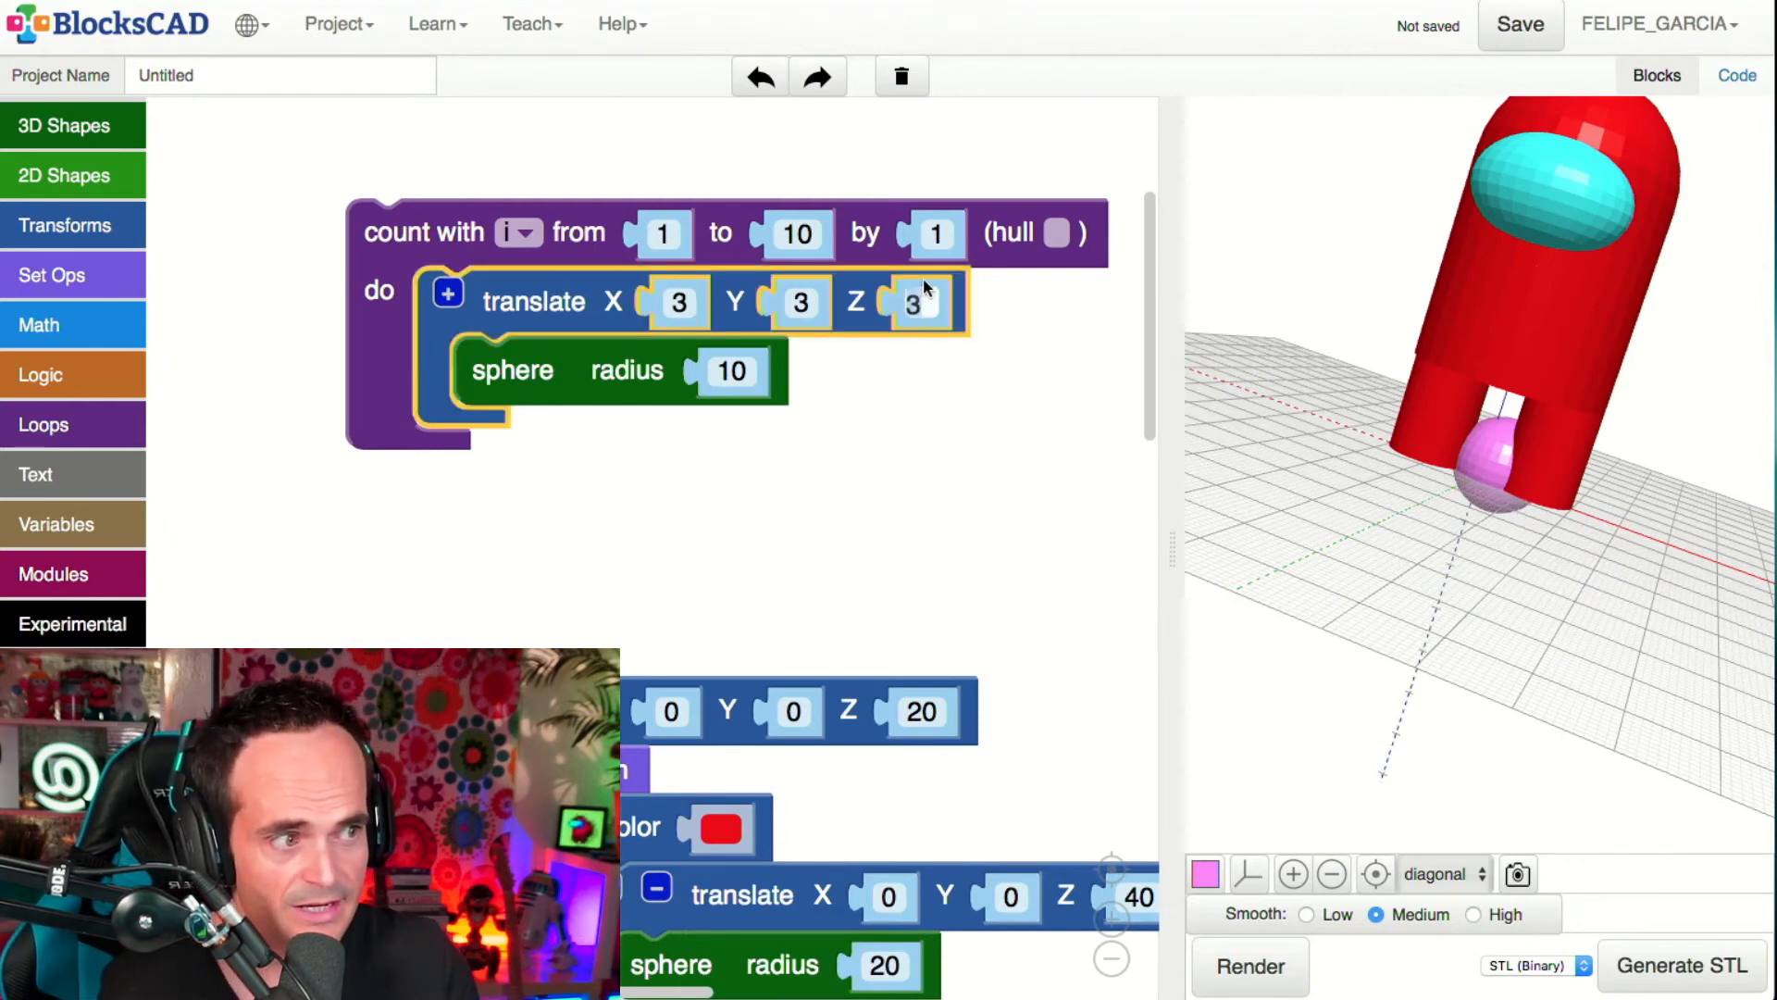
pyautogui.click(682, 275)
pyautogui.write('20')
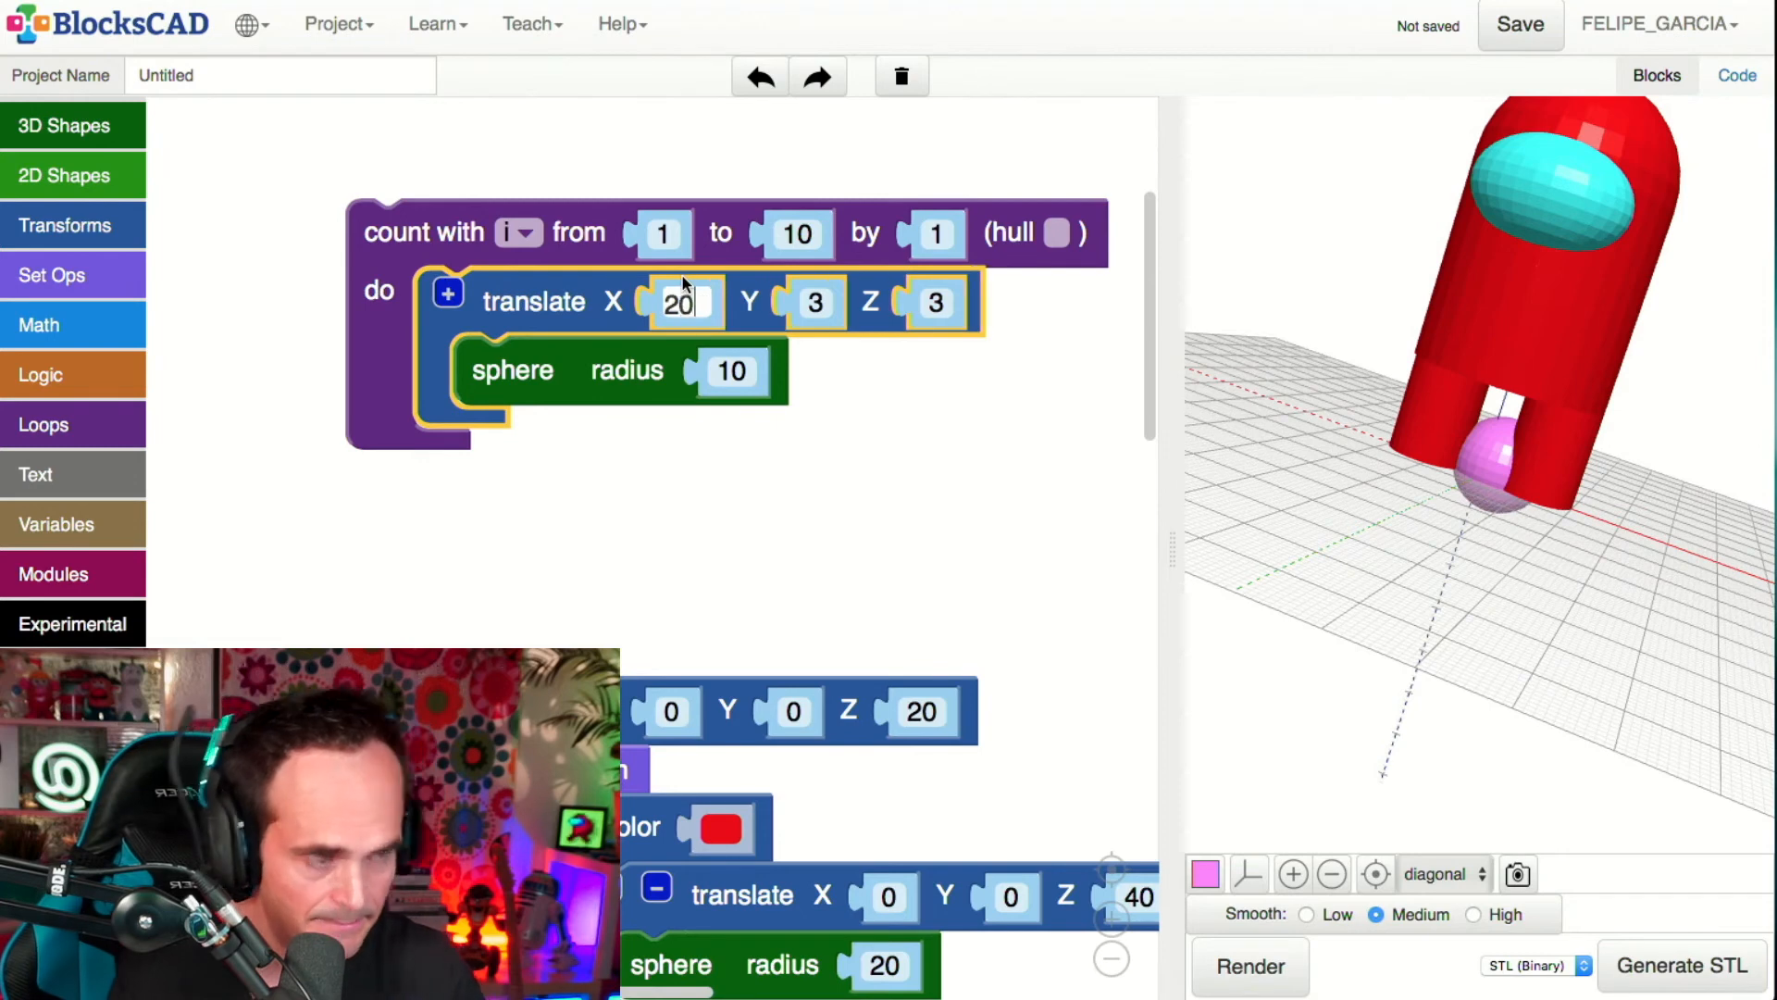
pyautogui.click(833, 447)
pyautogui.click(1275, 972)
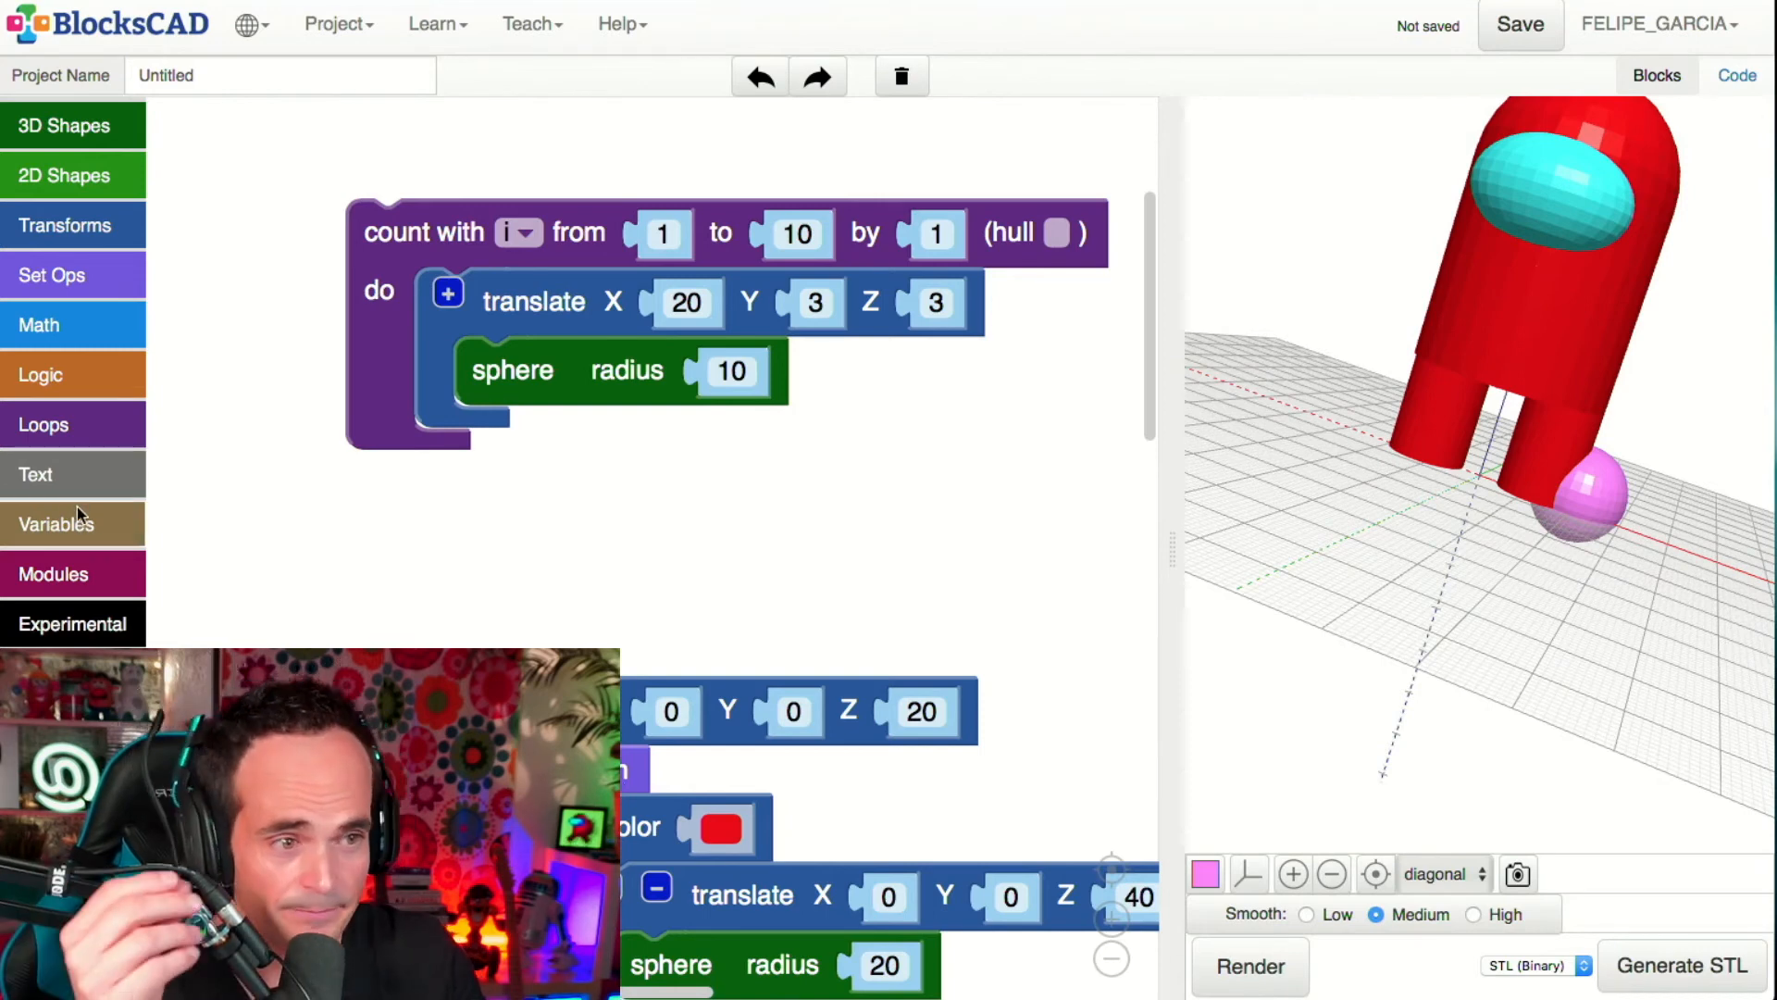
# - Add a random integer block and plug it into the X value of the loop's translate block
pyautogui.click(81, 307)
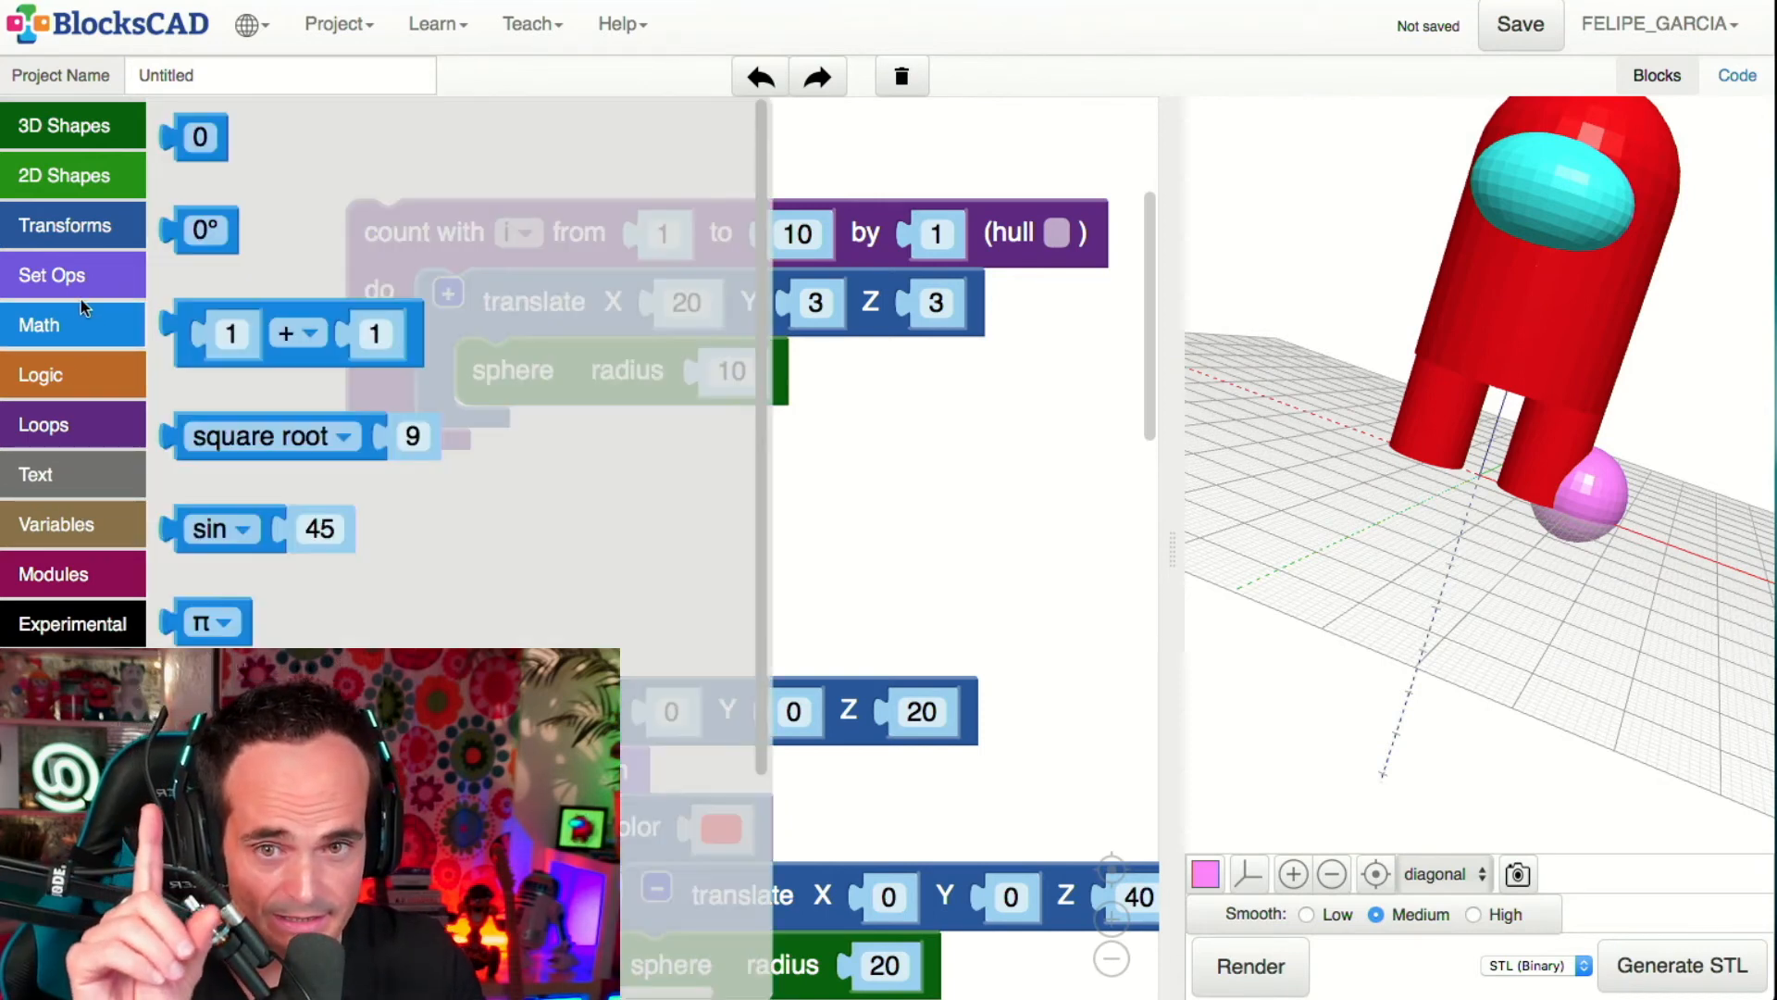
pyautogui.scroll(-3, 296, 370)
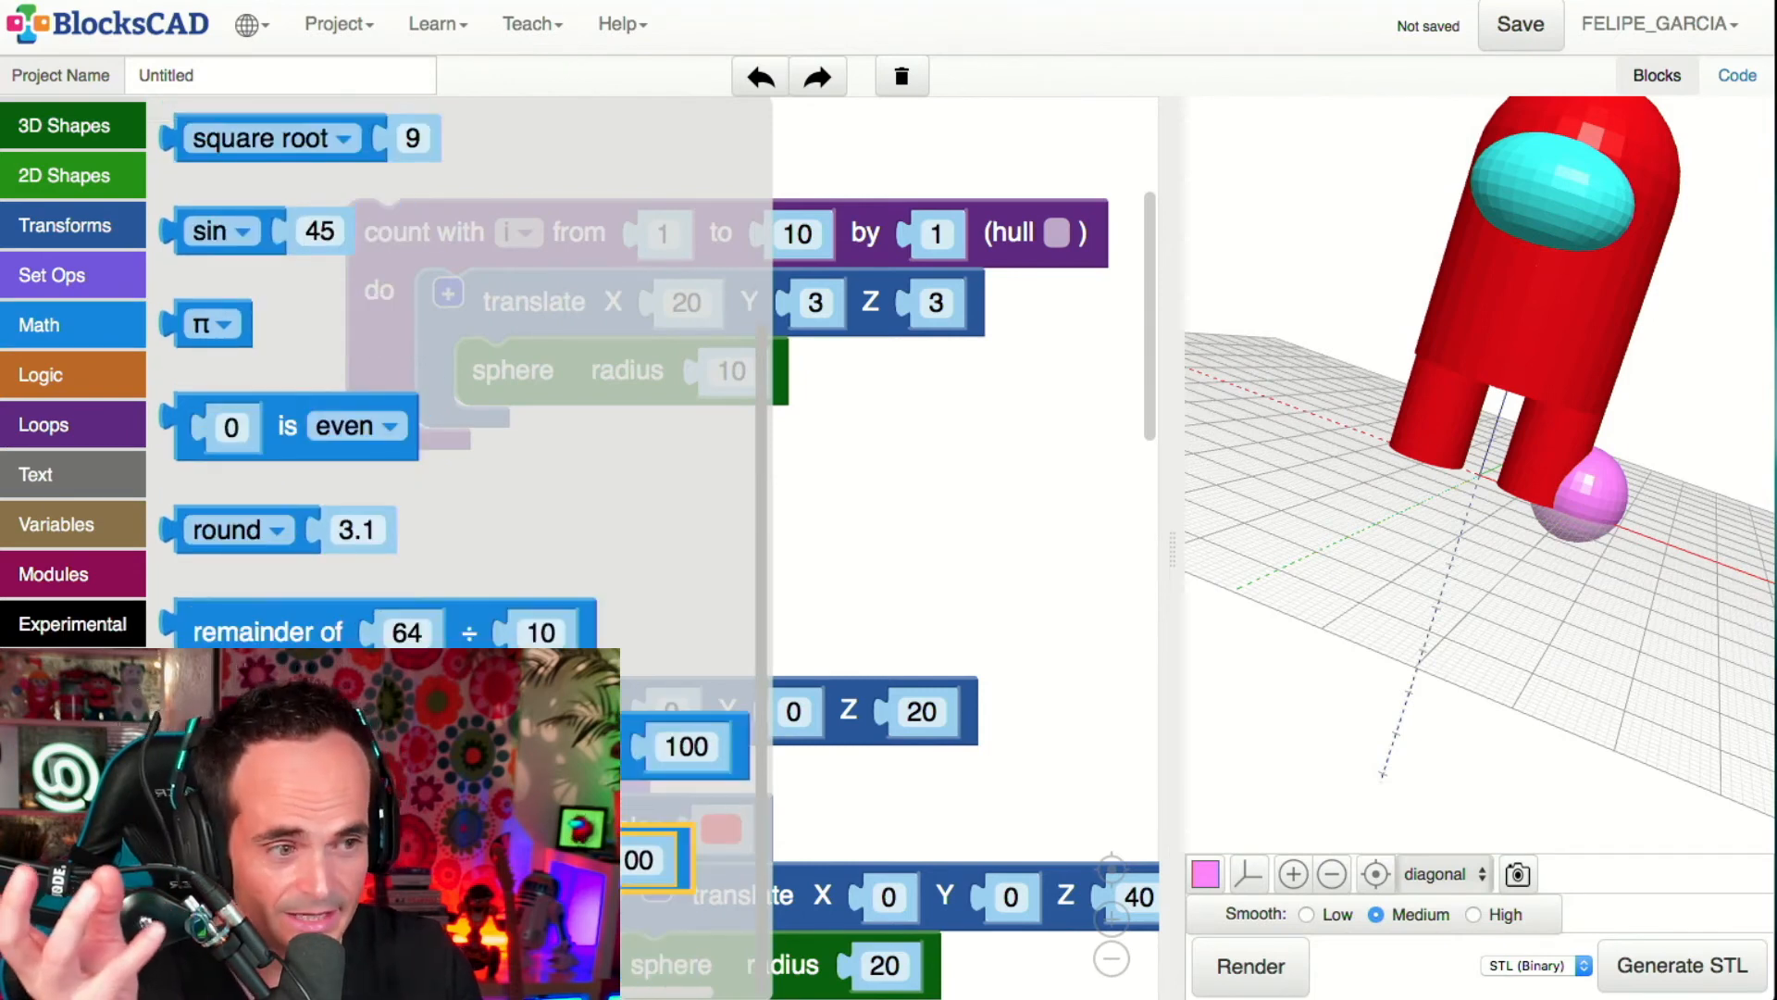
pyautogui.moveTo(300, 839); pyautogui.dragTo(532, 532)
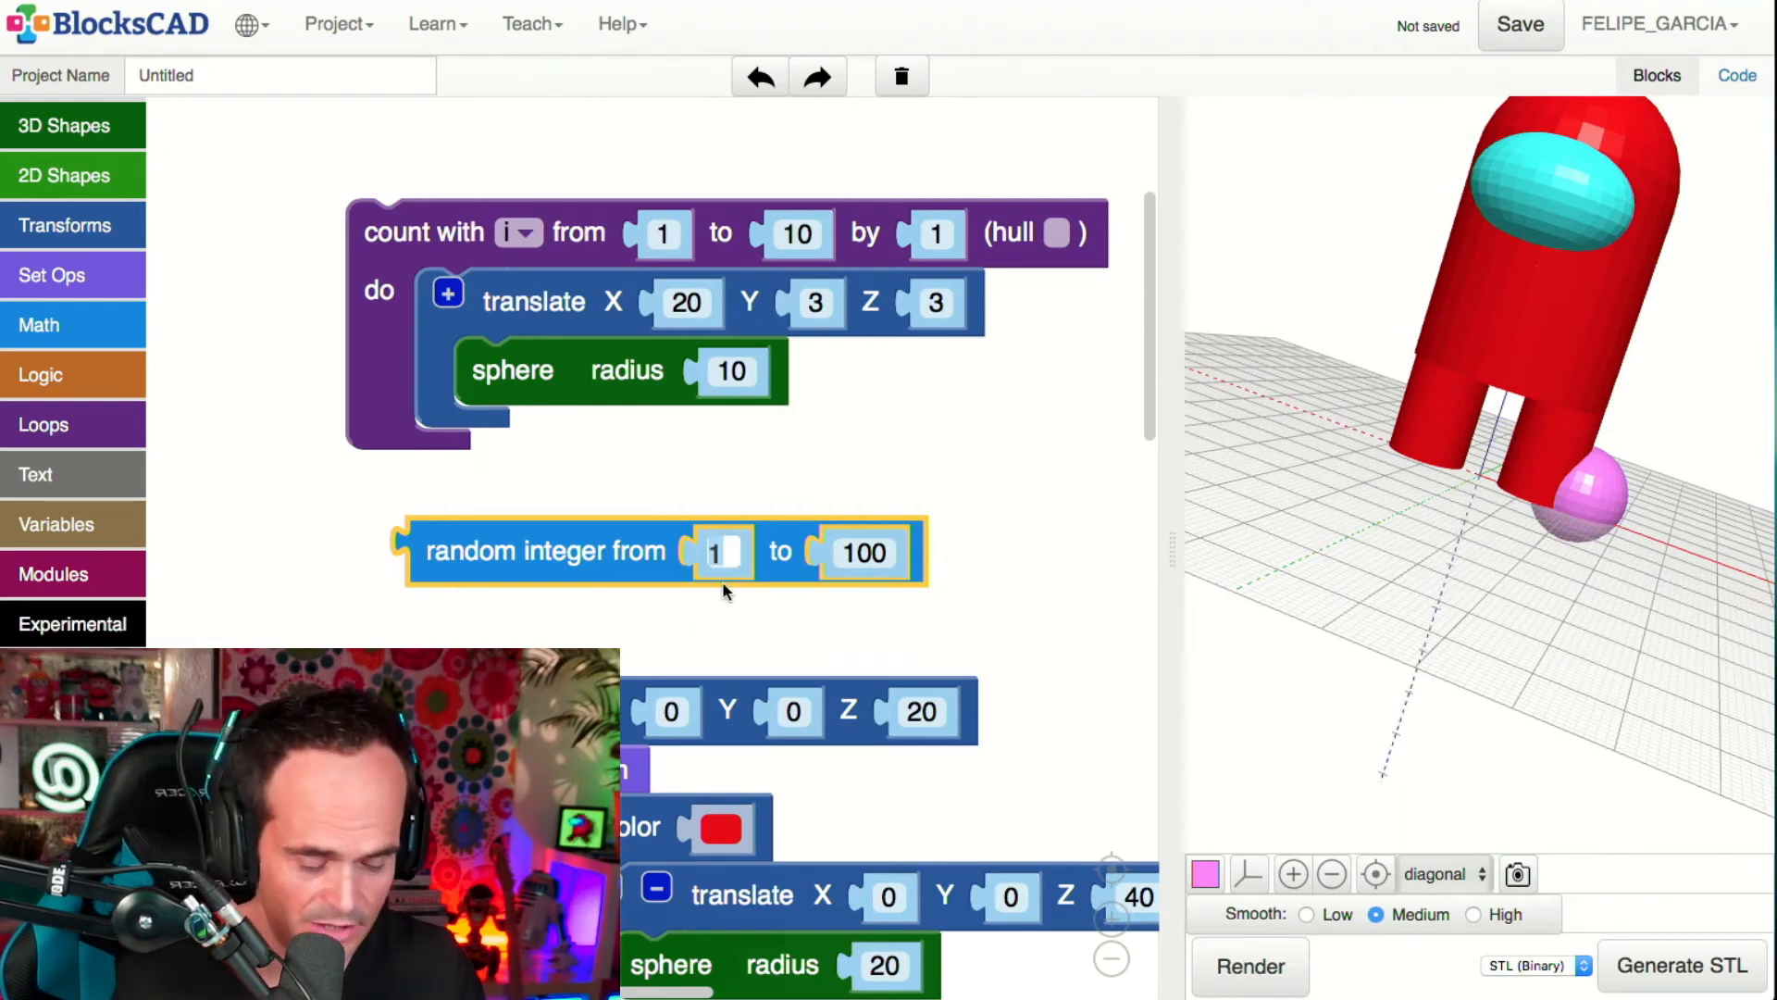
pyautogui.moveTo(1176, 523); pyautogui.dragTo(648, 535)
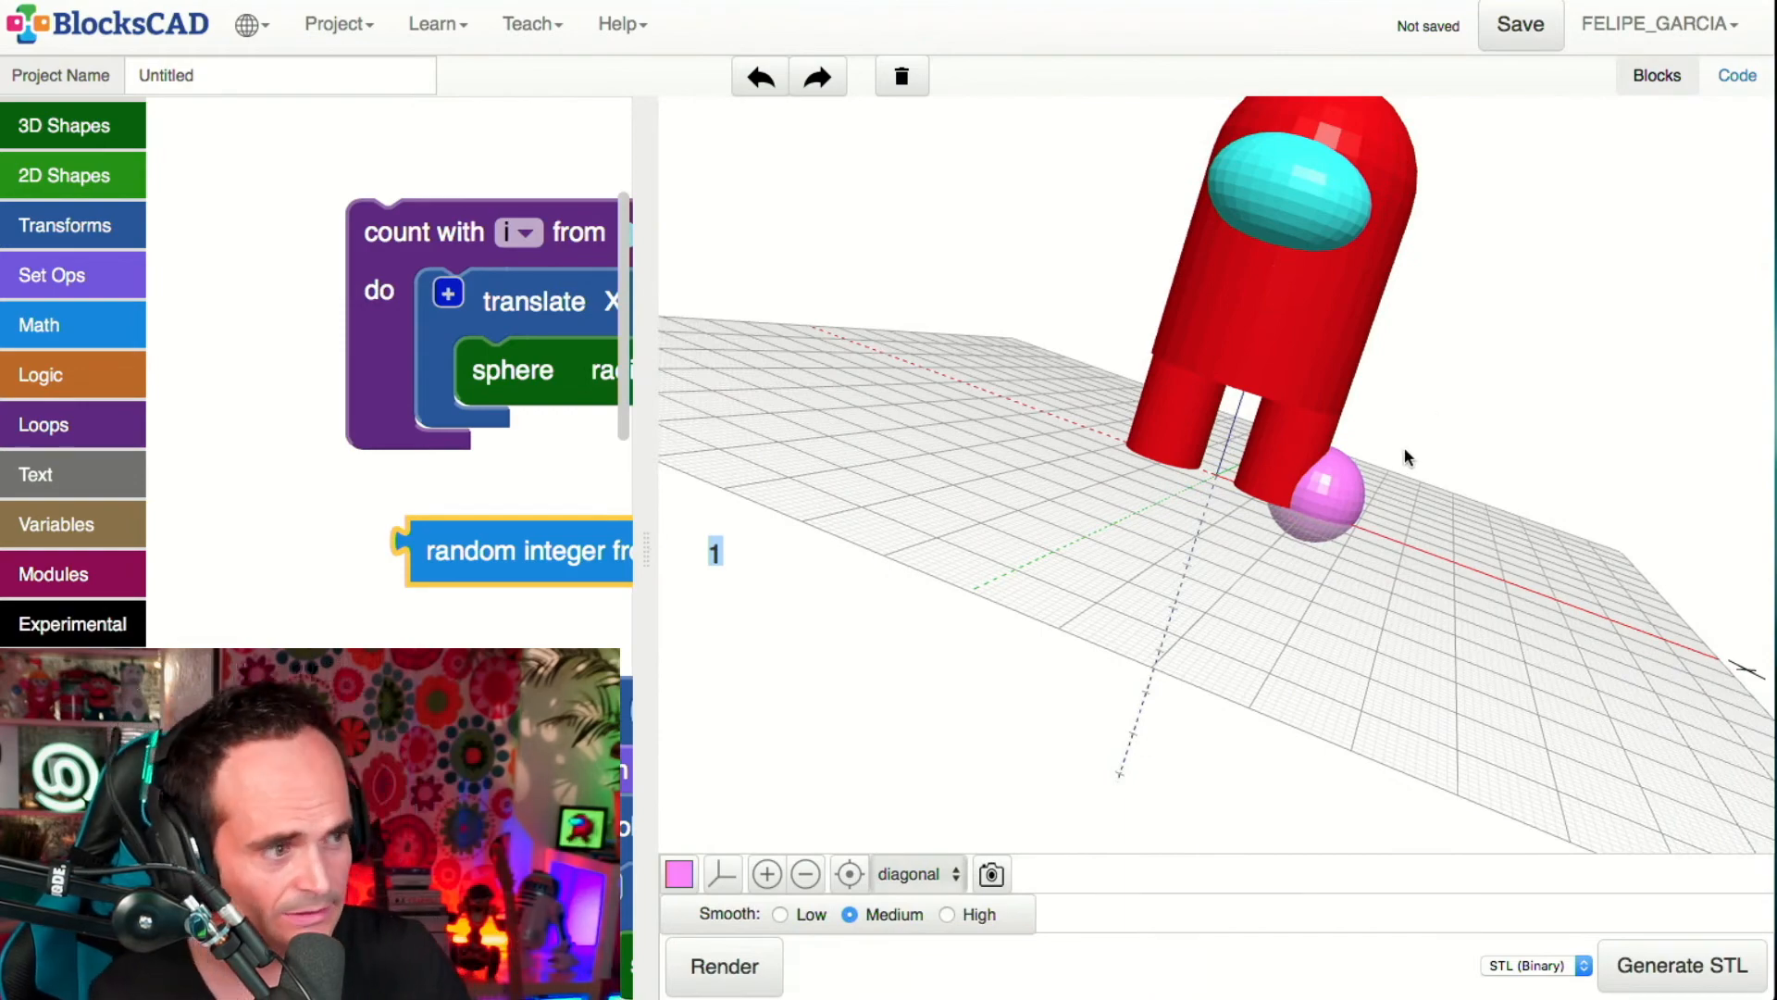
pyautogui.scroll(-5, 1403, 450)
pyautogui.moveTo(946, 285); pyautogui.dragTo(910, 525)
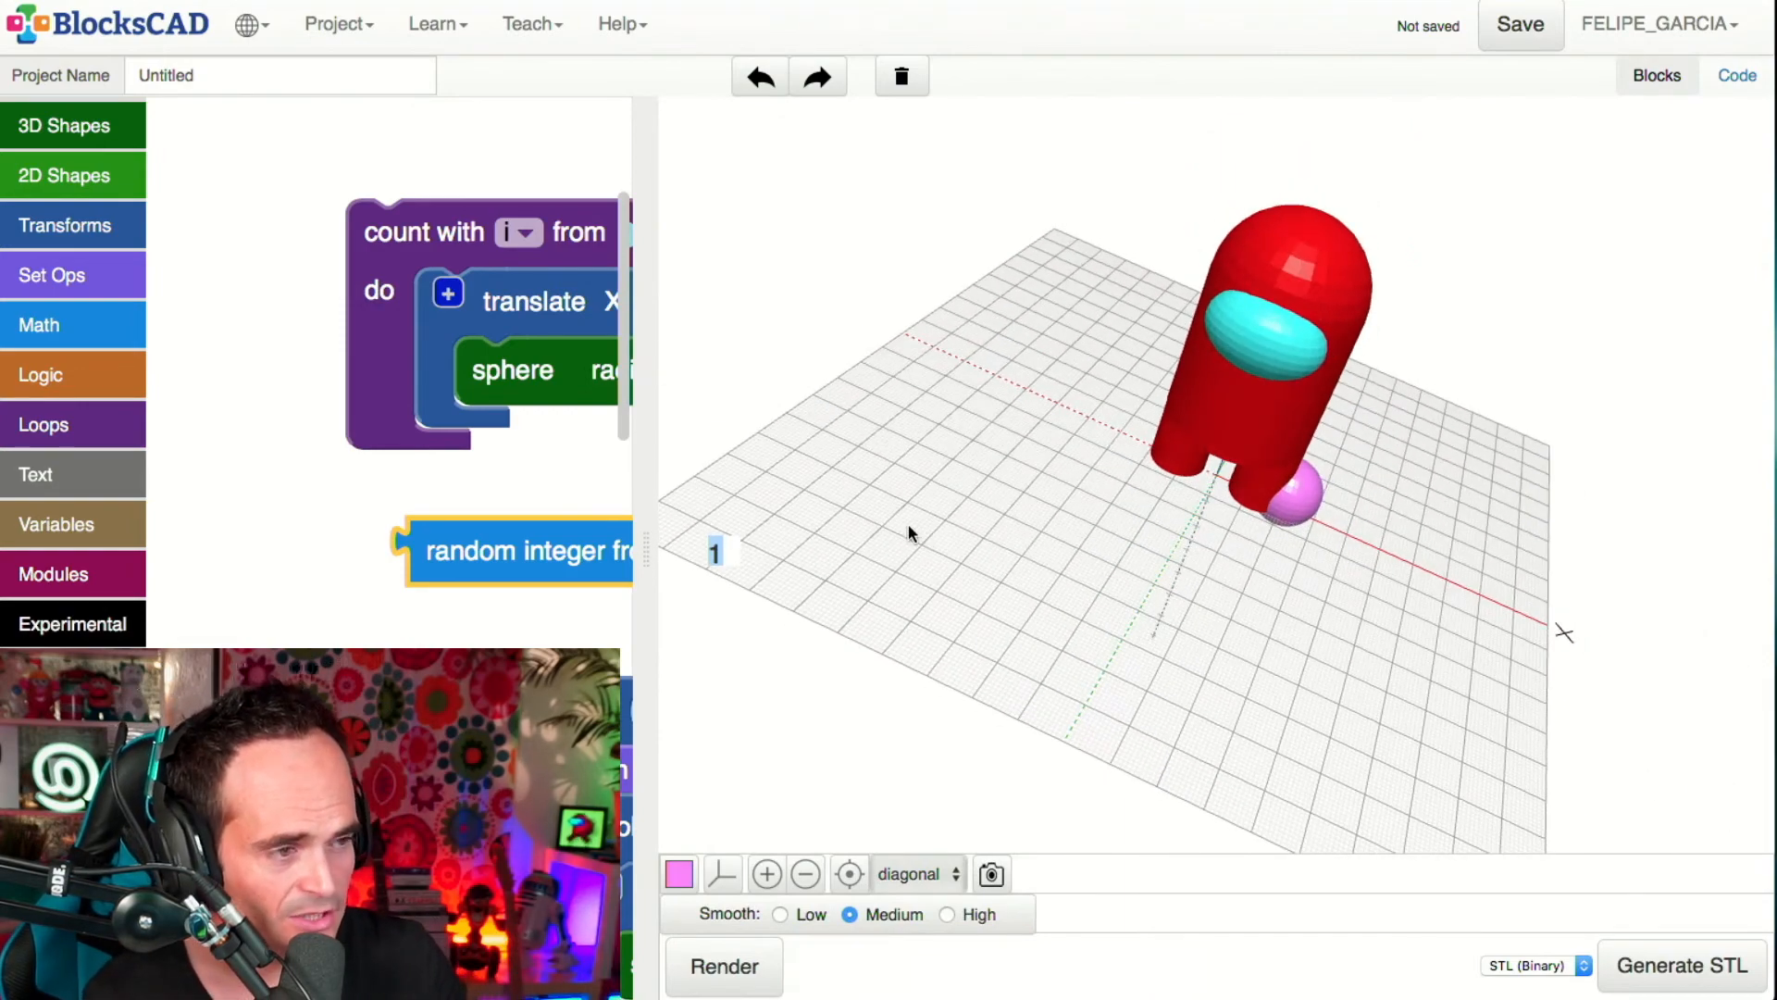
pyautogui.moveTo(1118, 468); pyautogui.dragTo(1453, 607)
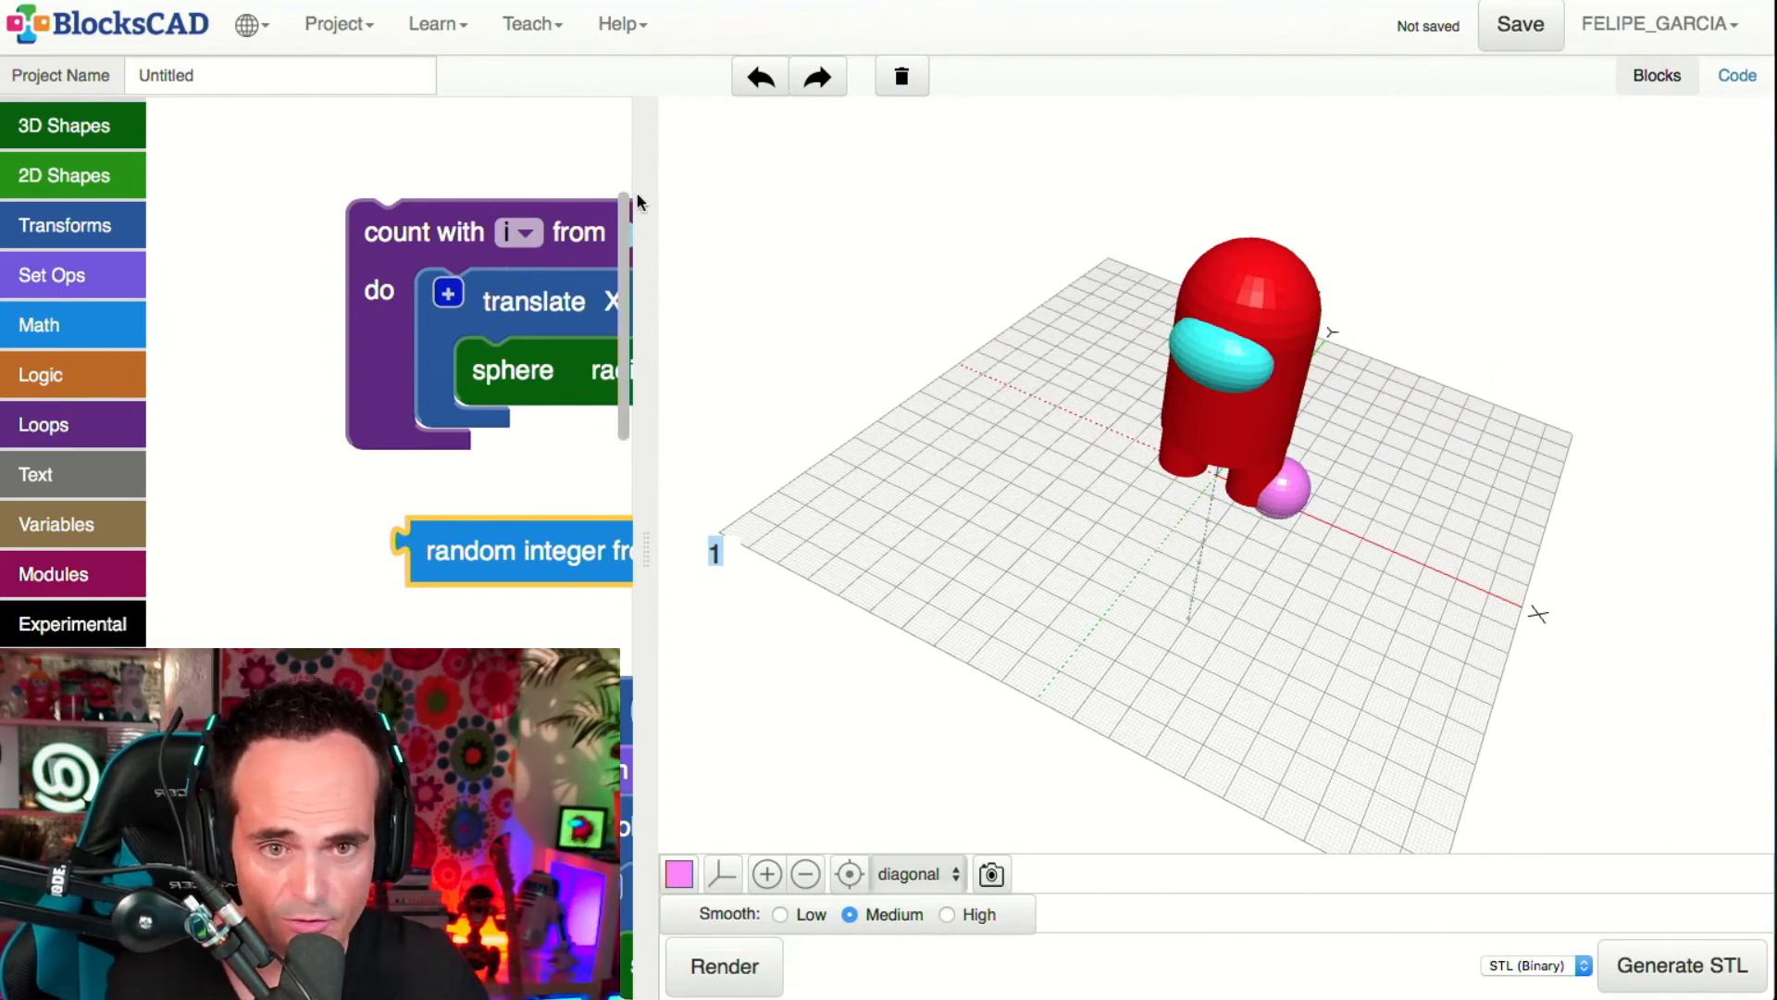
pyautogui.moveTo(646, 544); pyautogui.dragTo(965, 552)
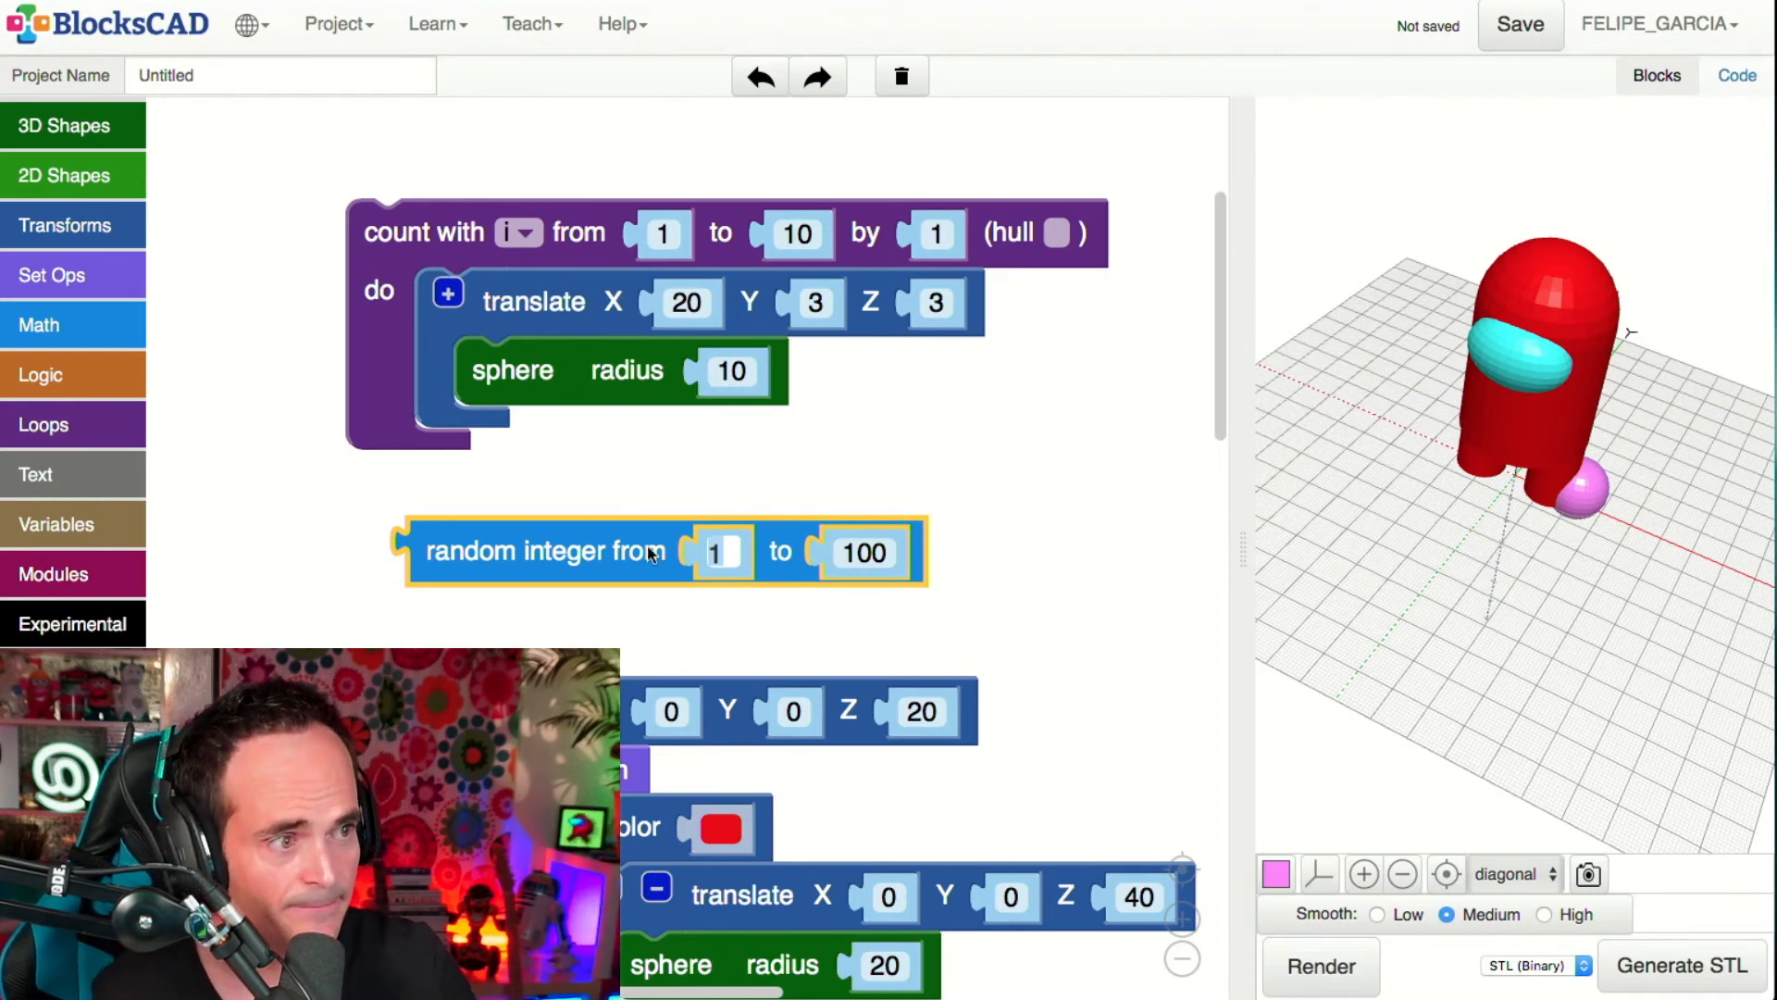
pyautogui.moveTo(469, 531); pyautogui.dragTo(718, 292)
# - Set the lower limit of the X random integer to -100 and render the model
pyautogui.click(972, 305)
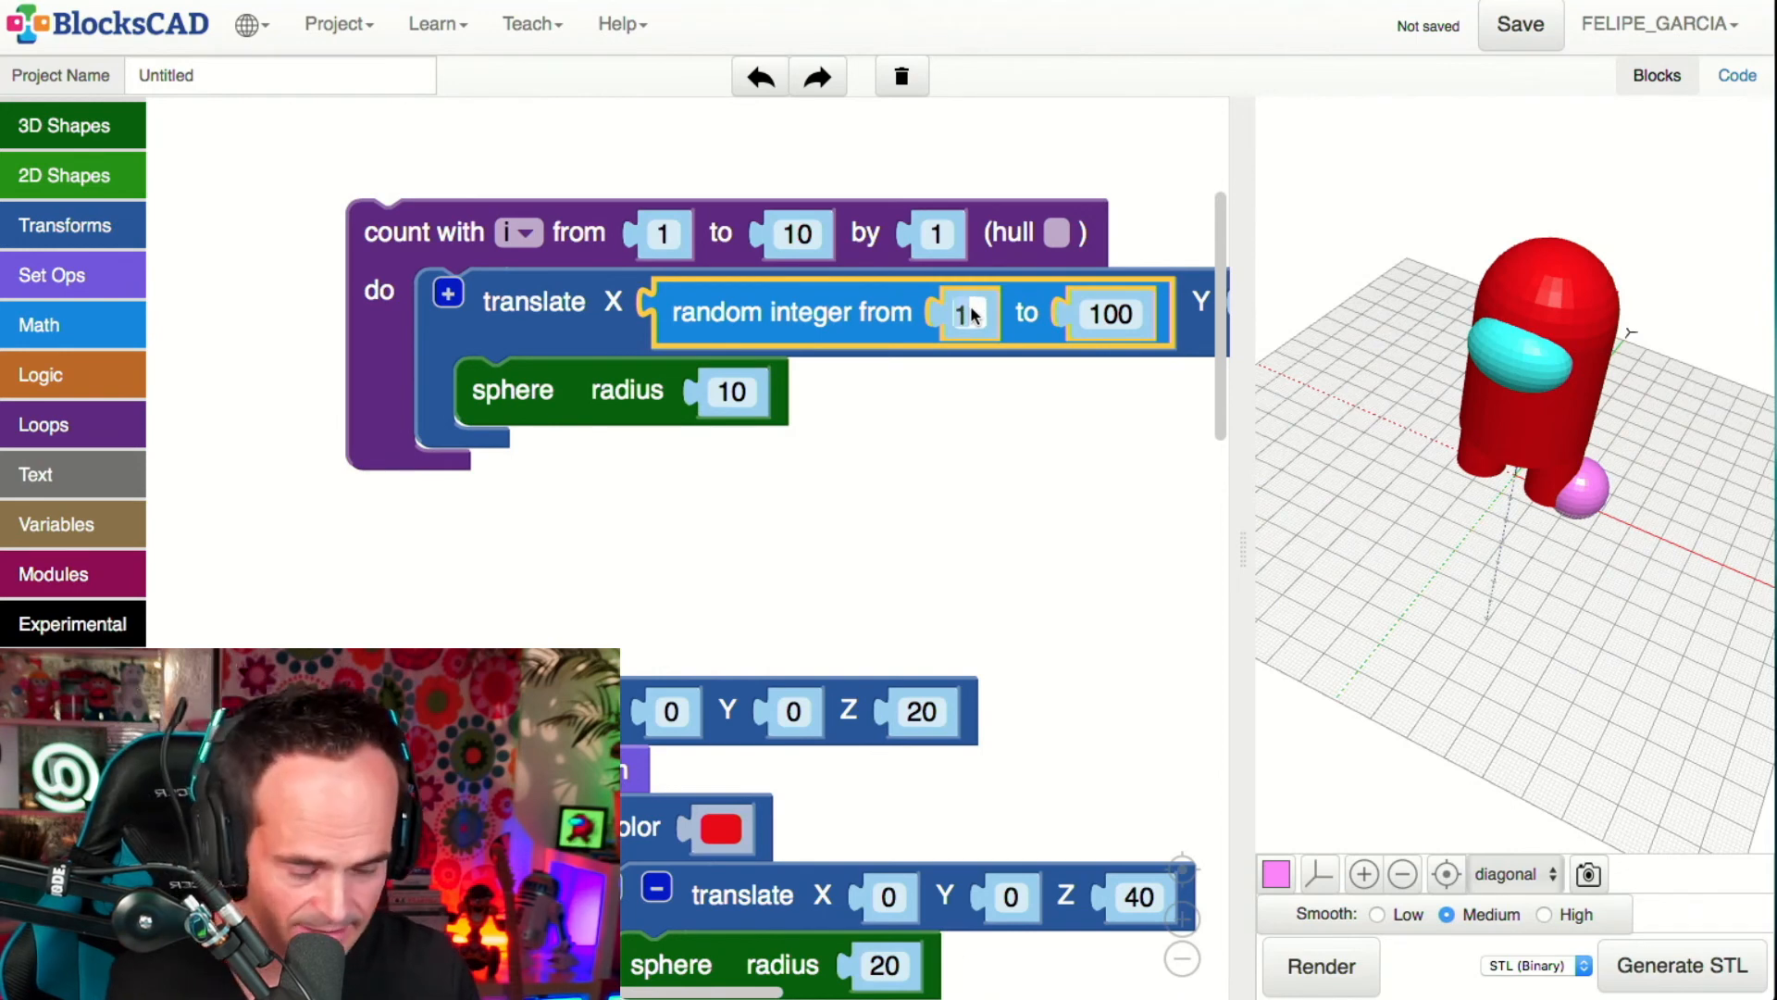
pyautogui.write('-10')
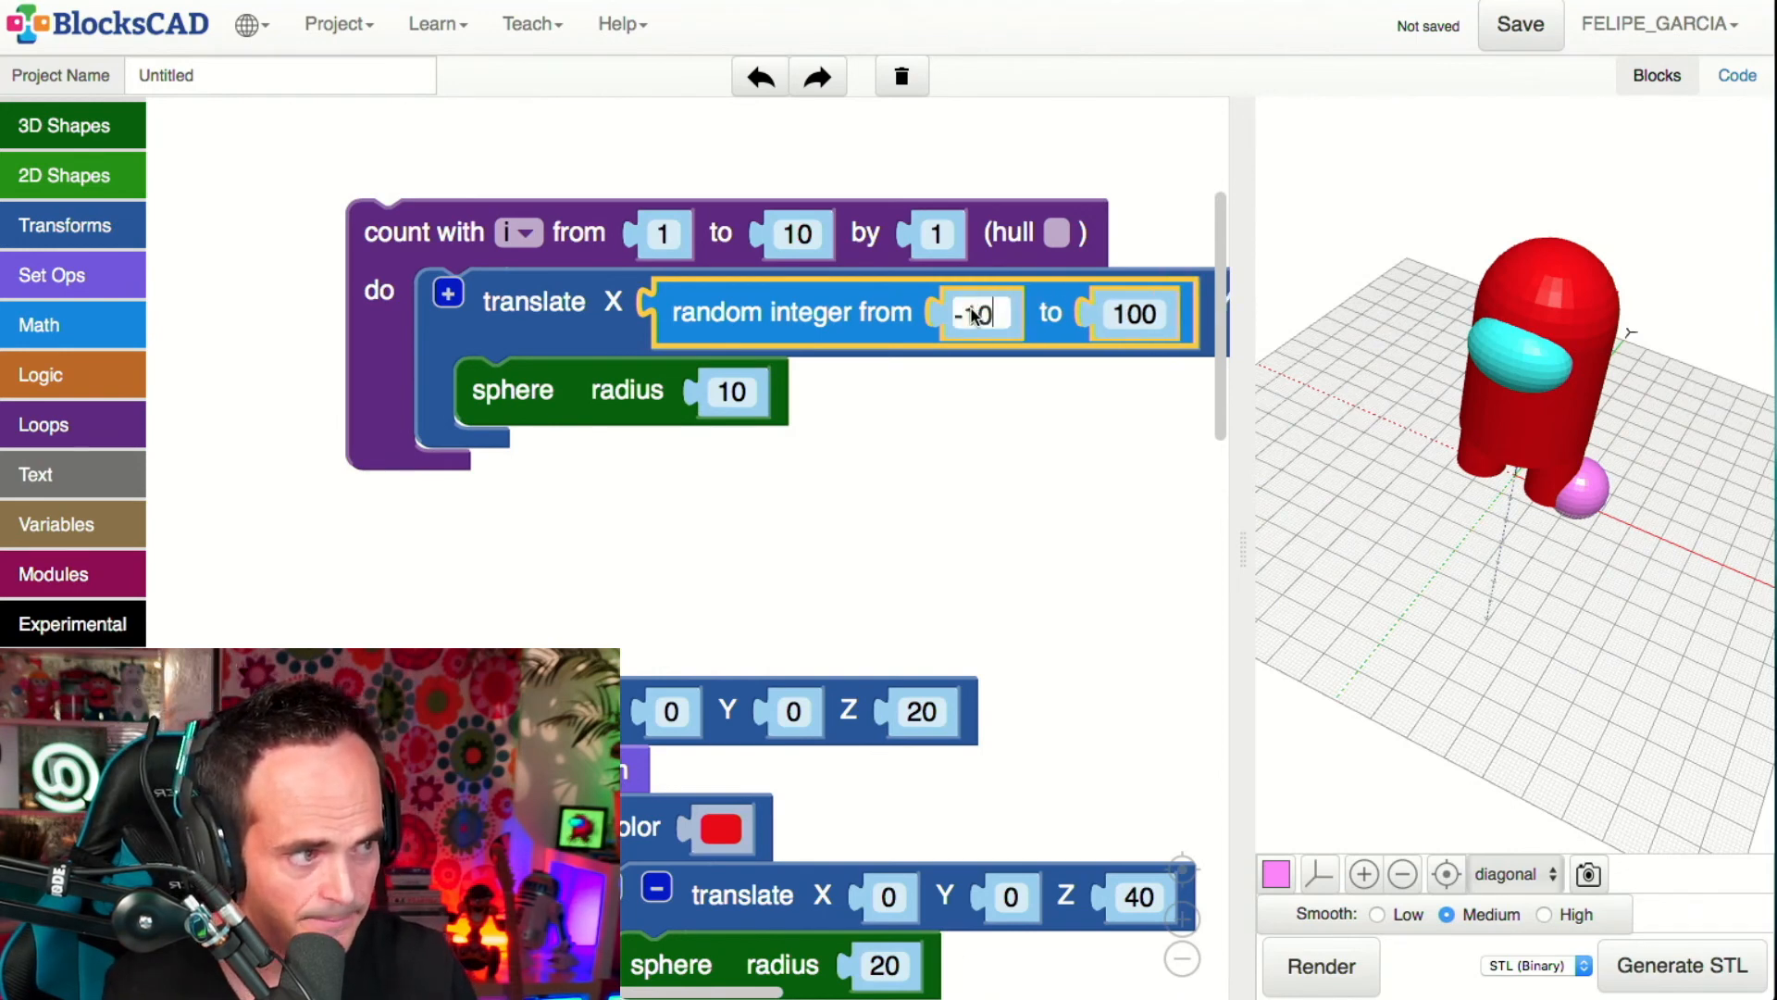
pyautogui.write('0')
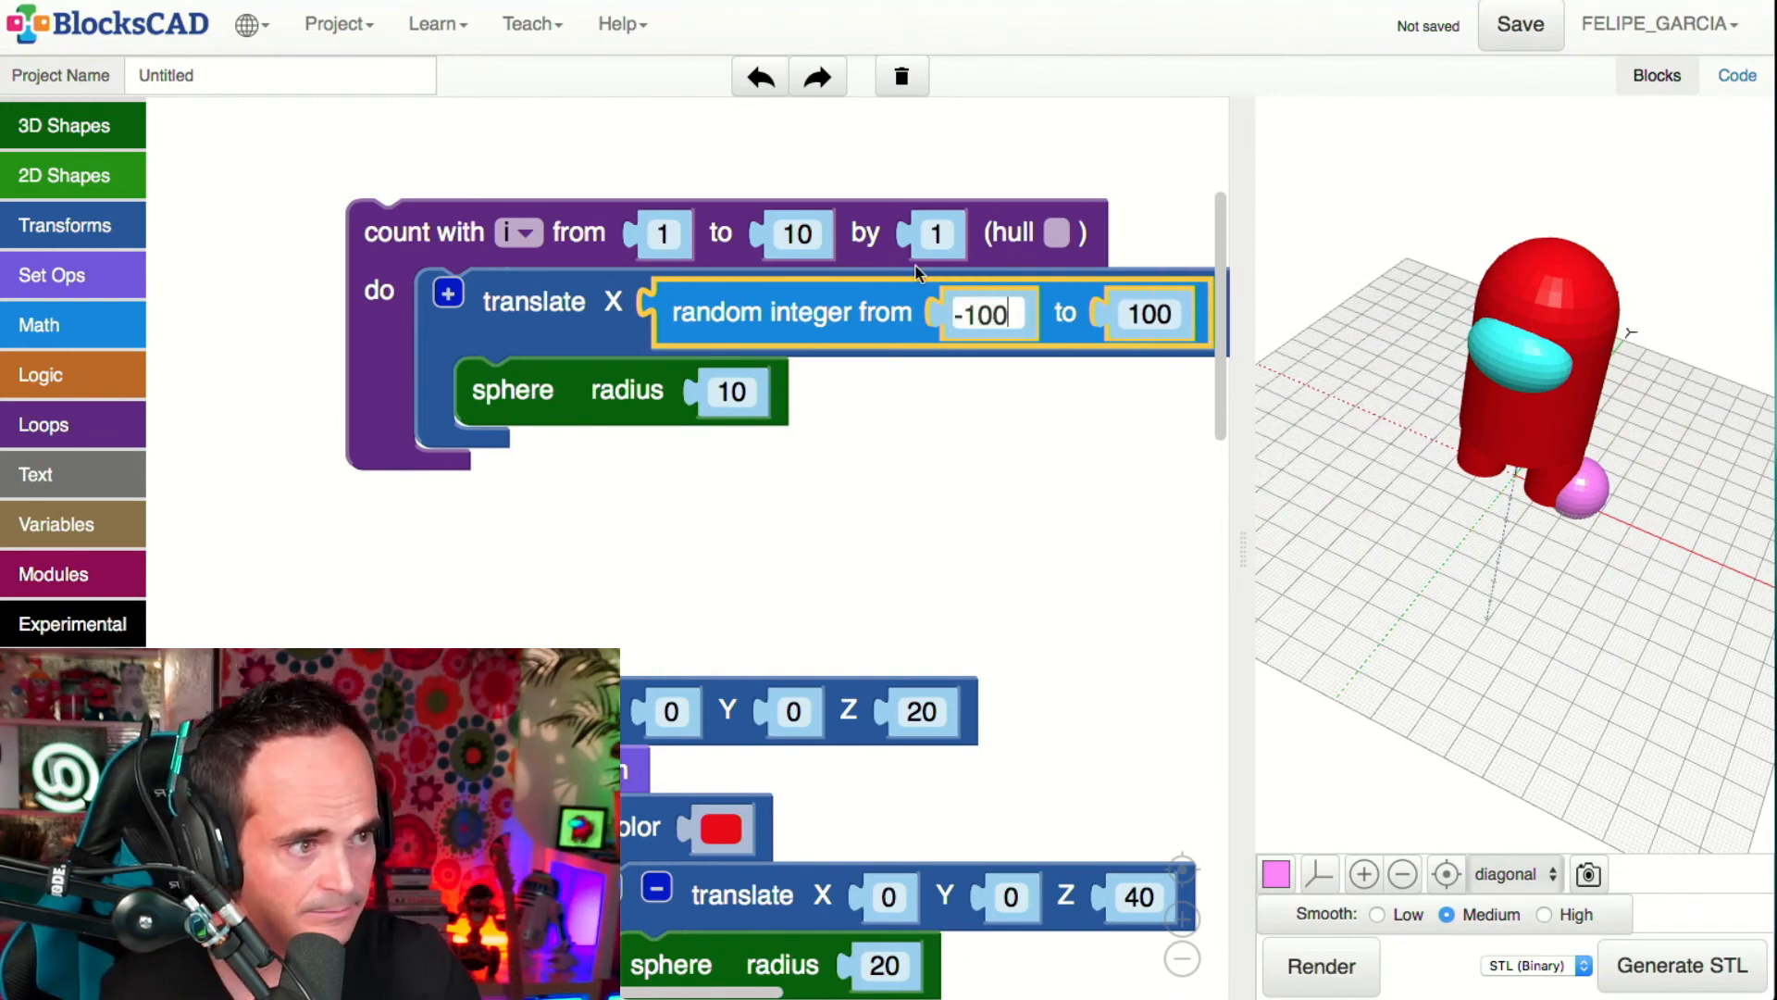
pyautogui.moveTo(1243, 535); pyautogui.dragTo(1571, 537)
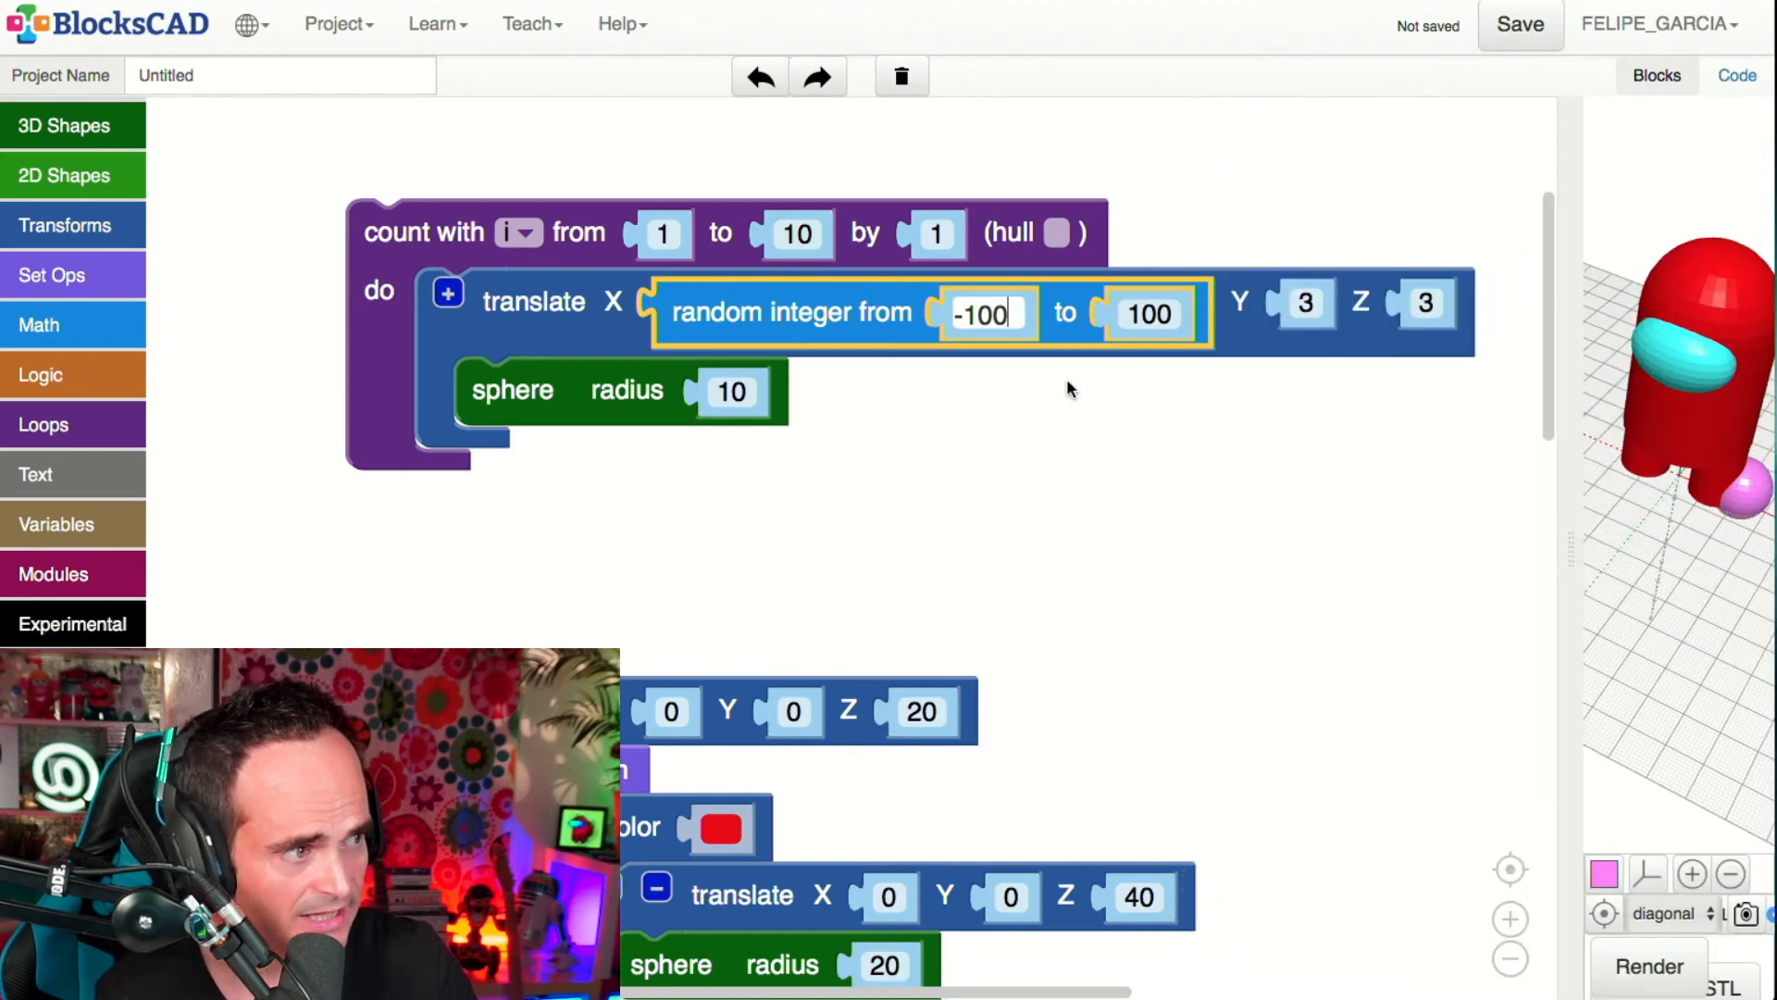
pyautogui.click(1268, 537)
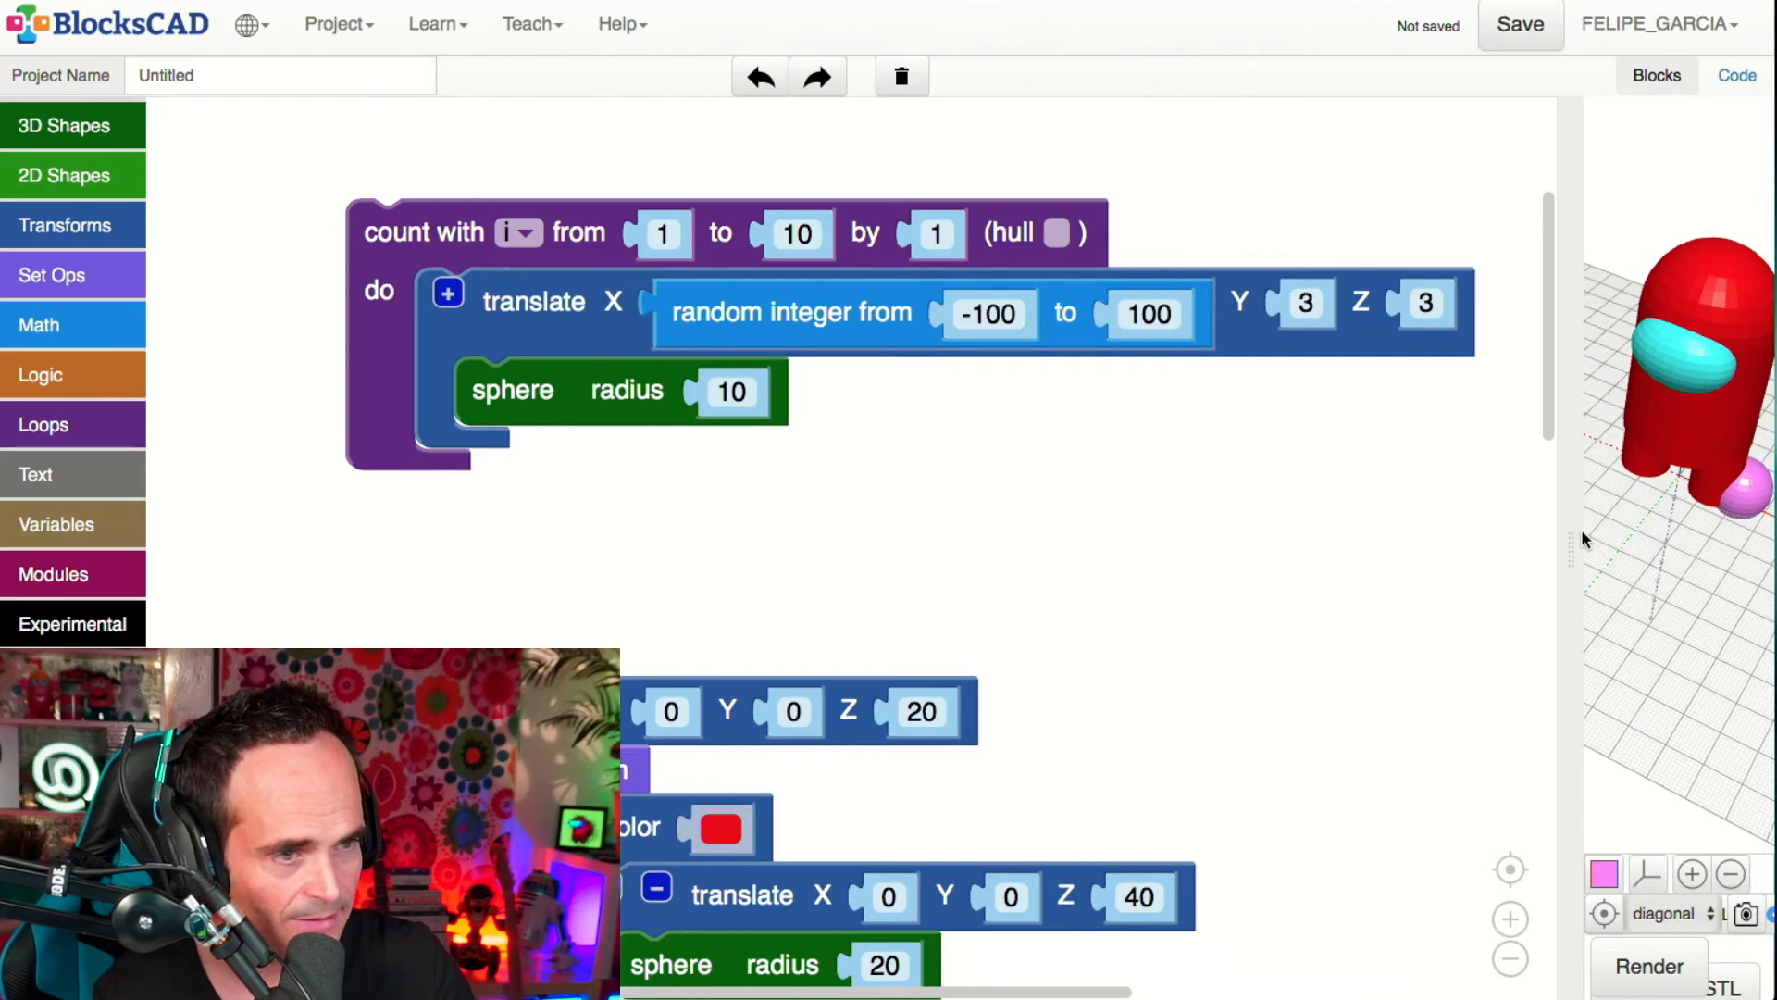
pyautogui.moveTo(1580, 530); pyautogui.dragTo(1046, 590)
pyautogui.click(1157, 942)
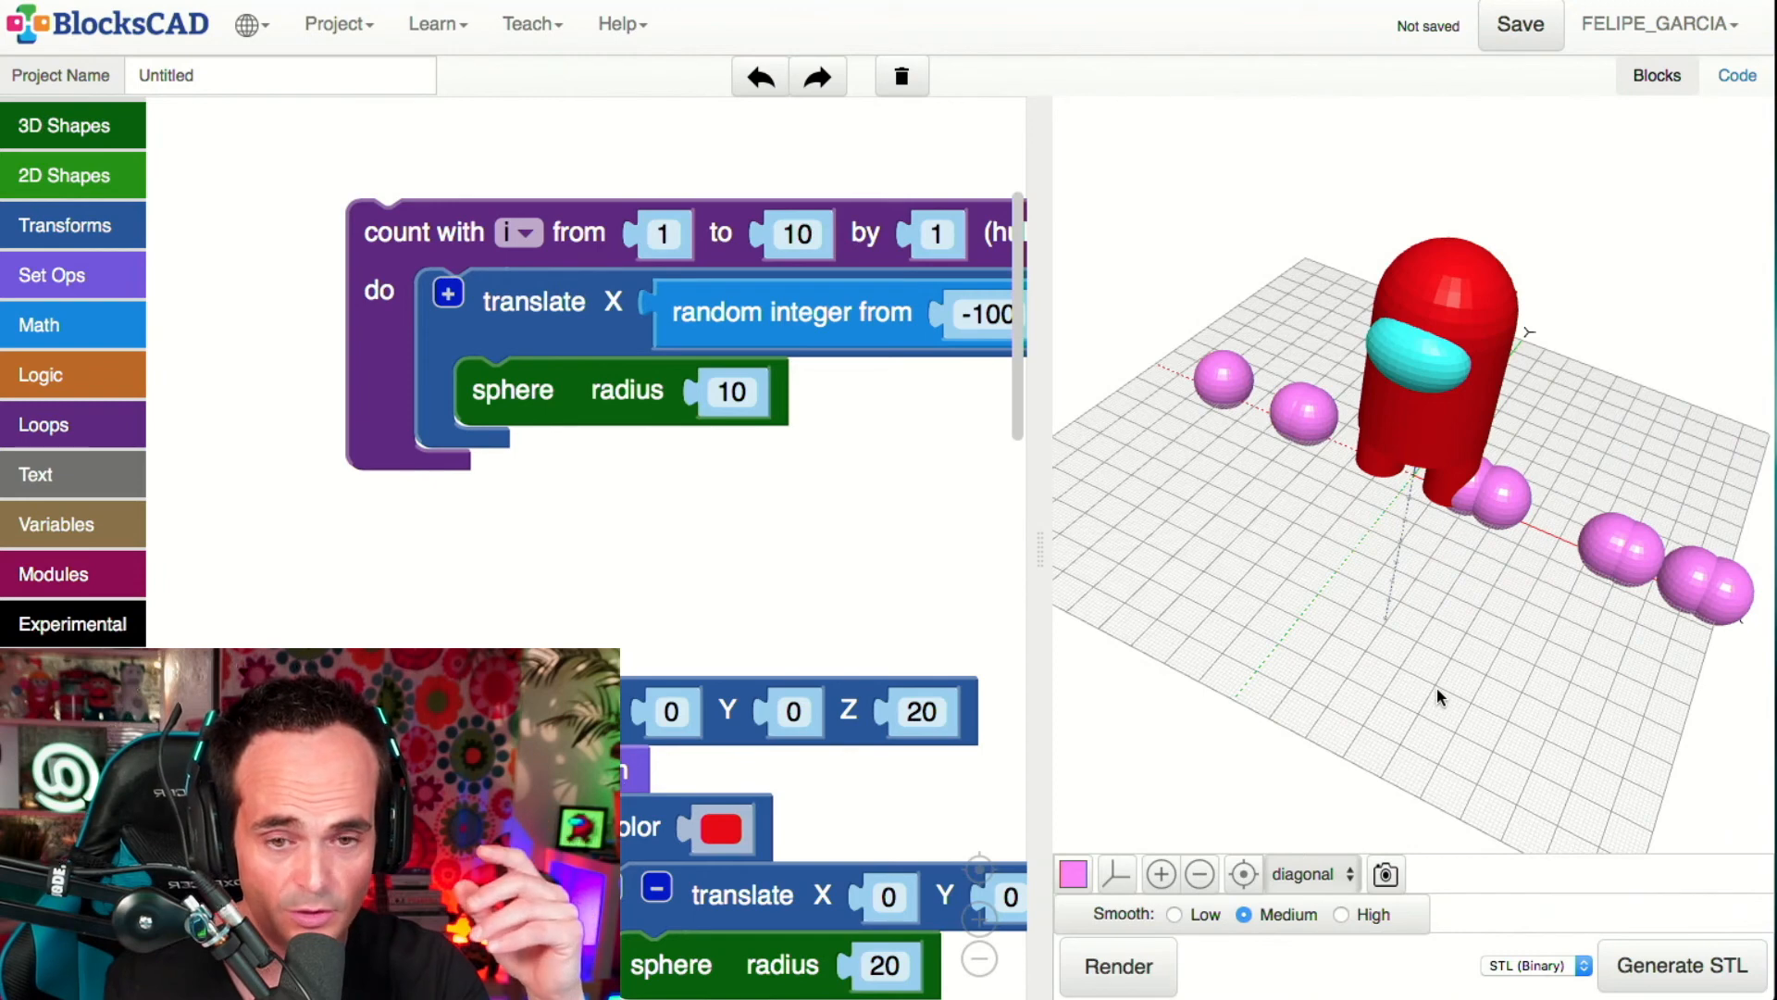
# - Duplicate the random integer block from X and plug the copy into the translate's Y value
pyautogui.moveTo(1047, 552); pyautogui.dragTo(1675, 555)
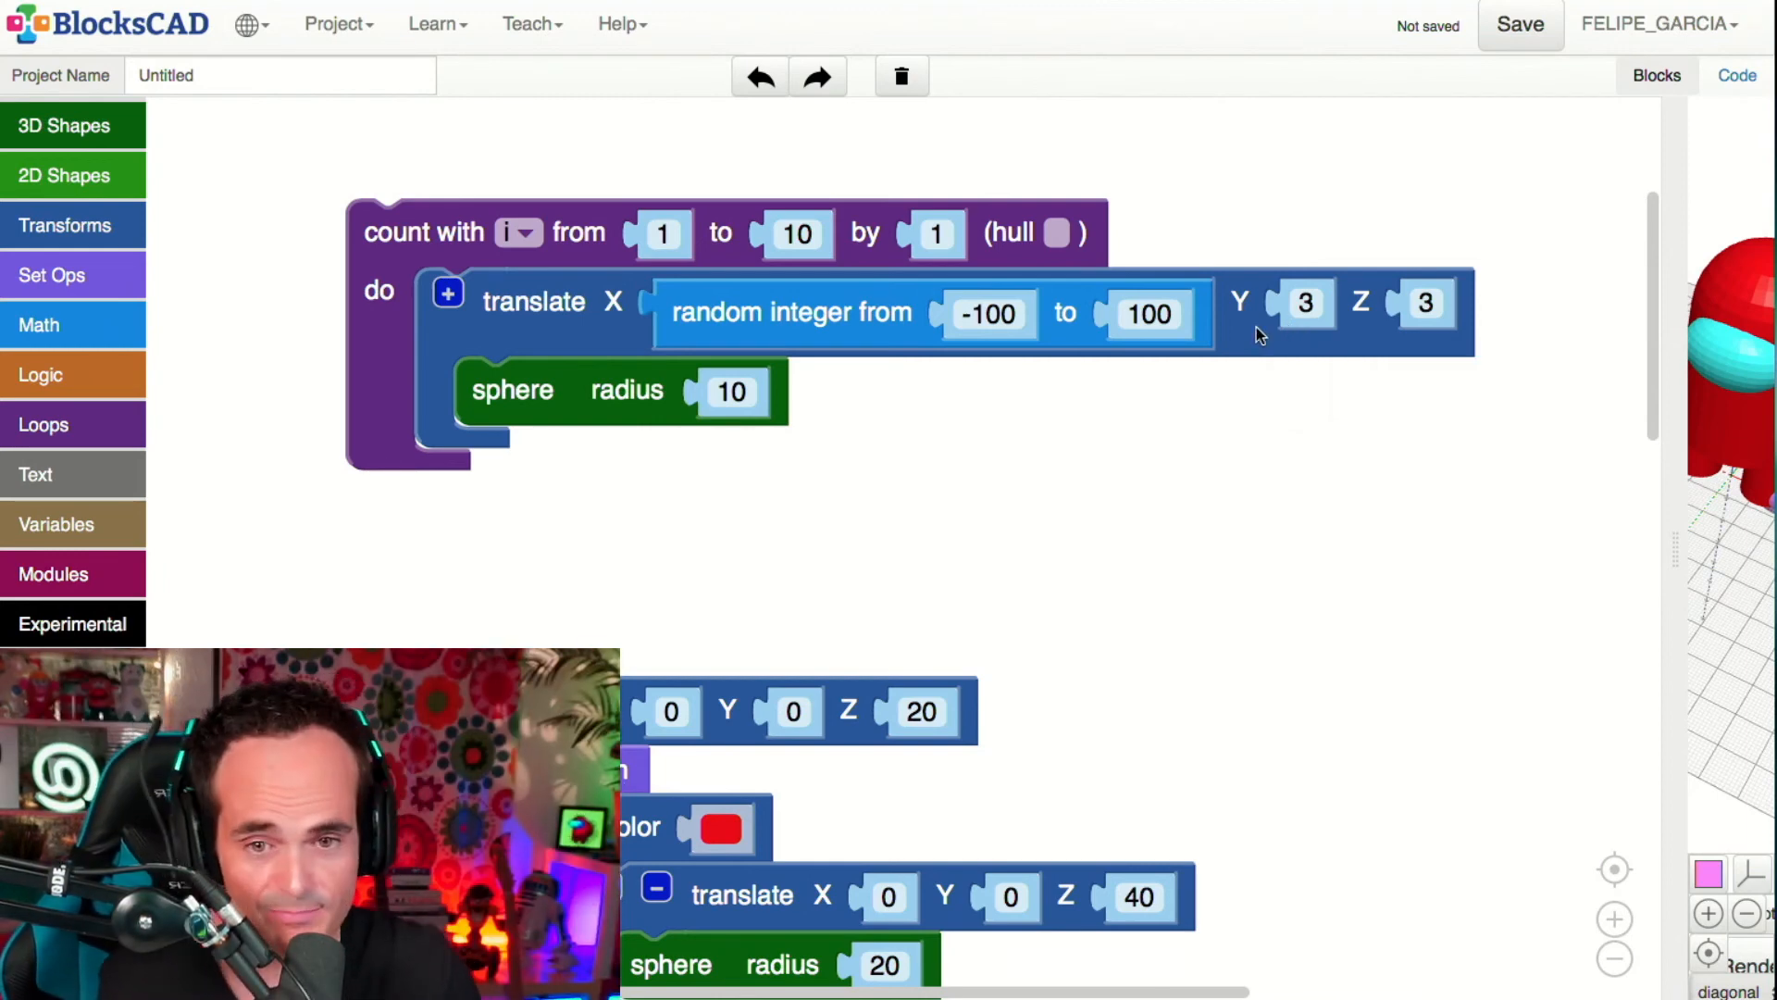
pyautogui.click(779, 311)
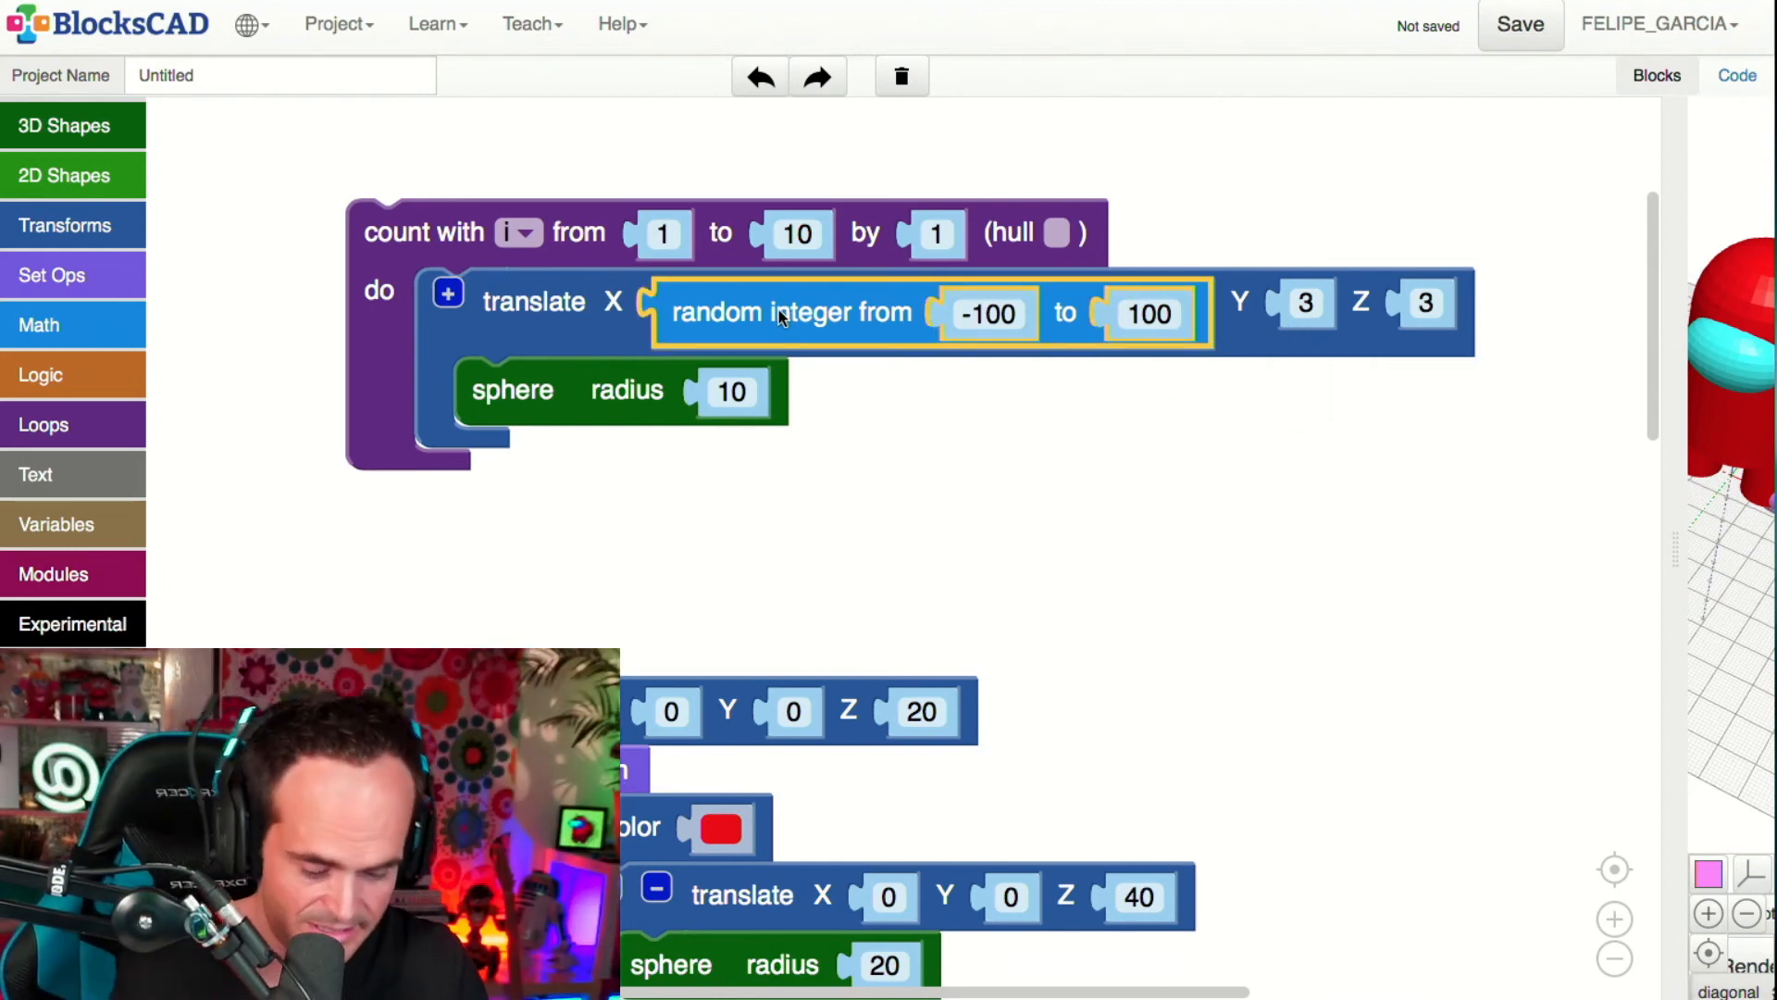
pyautogui.hotkey('ctrl', 'c')
pyautogui.hotkey('ctrl', 'v')
pyautogui.moveTo(793, 460); pyautogui.dragTo(1305, 371)
pyautogui.click(1245, 504)
# - Paste another copy of the random integer block into the translate's Z value
pyautogui.moveTo(1269, 486); pyautogui.dragTo(431, 487)
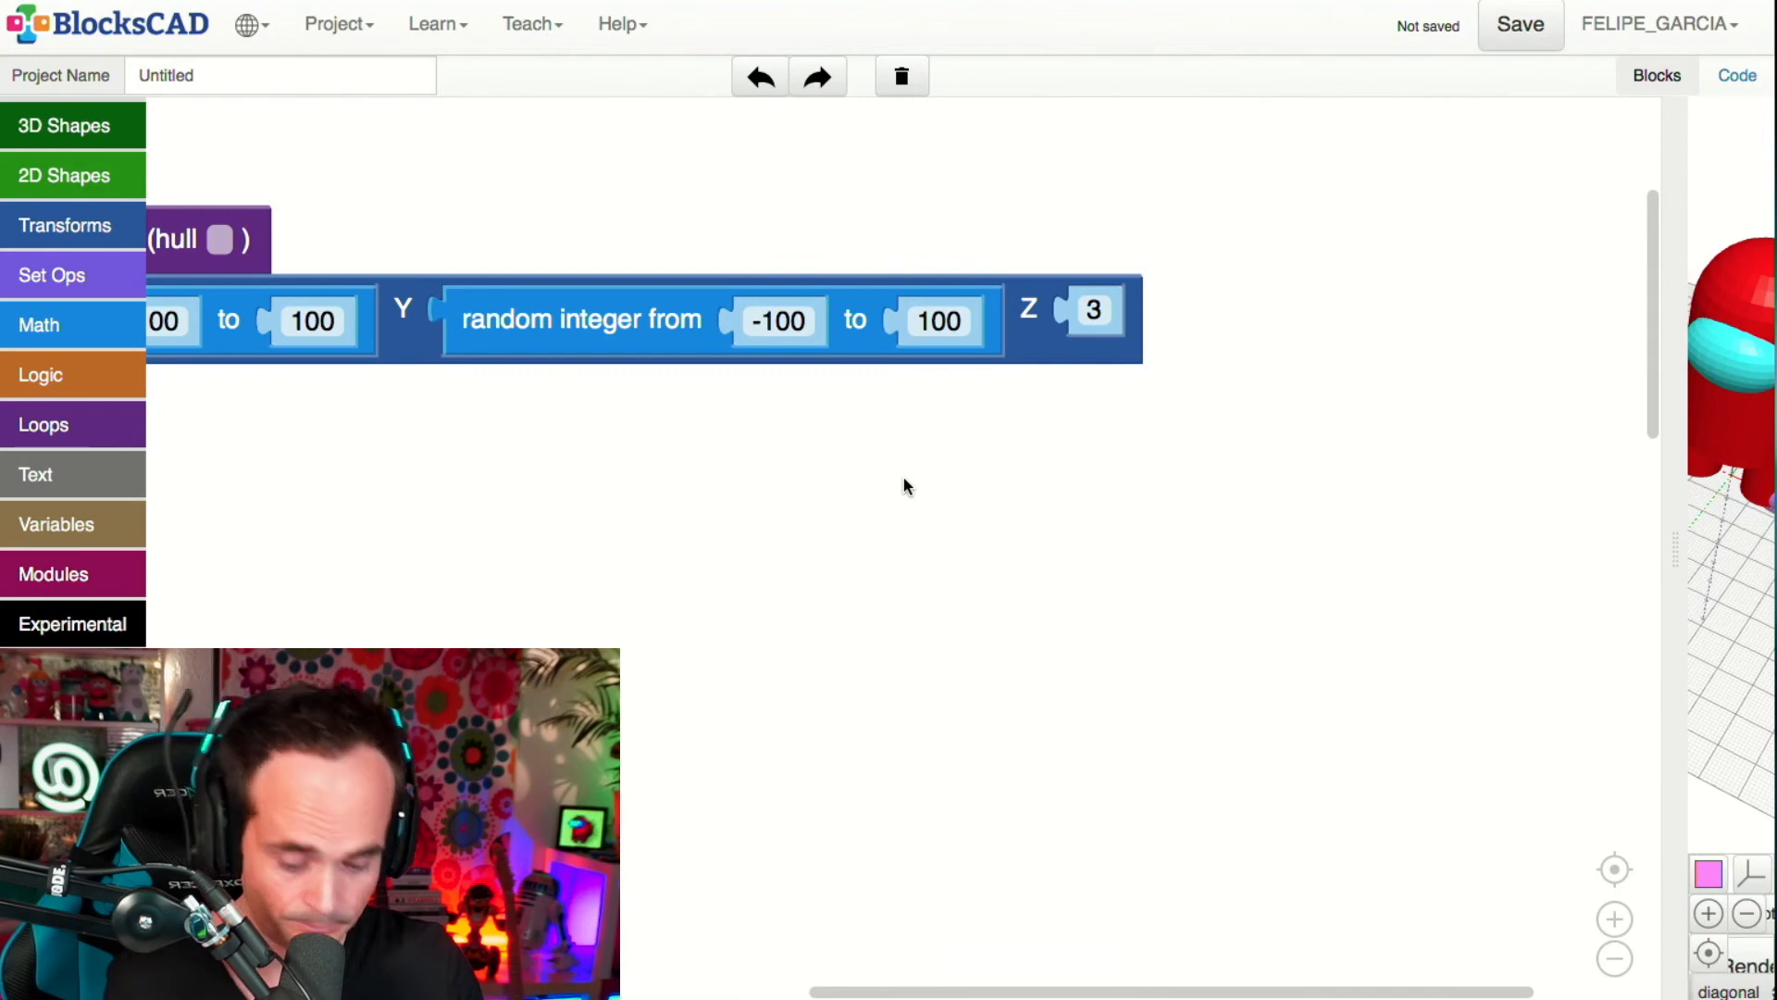
pyautogui.hotkey('ctrl', 'v')
pyautogui.moveTo(309, 427); pyautogui.dragTo(1490, 283)
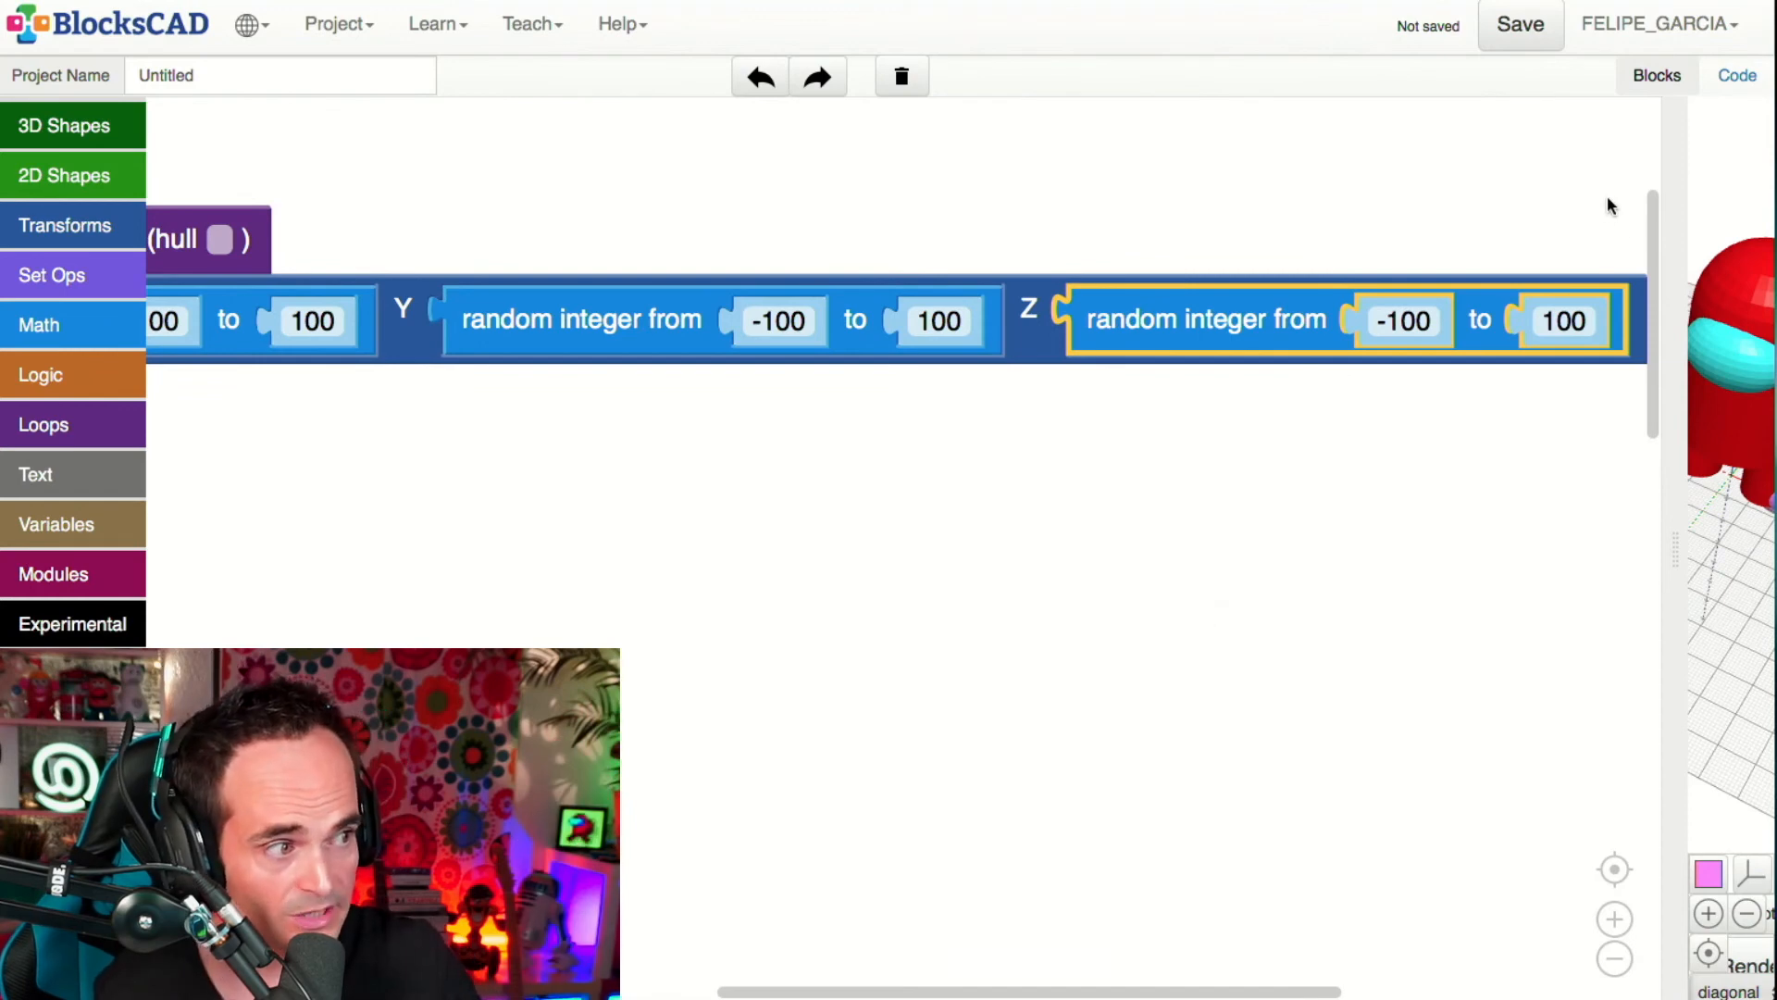
# - Set the random integer range for the translate's Z value from 0 to 200
pyautogui.write('0')
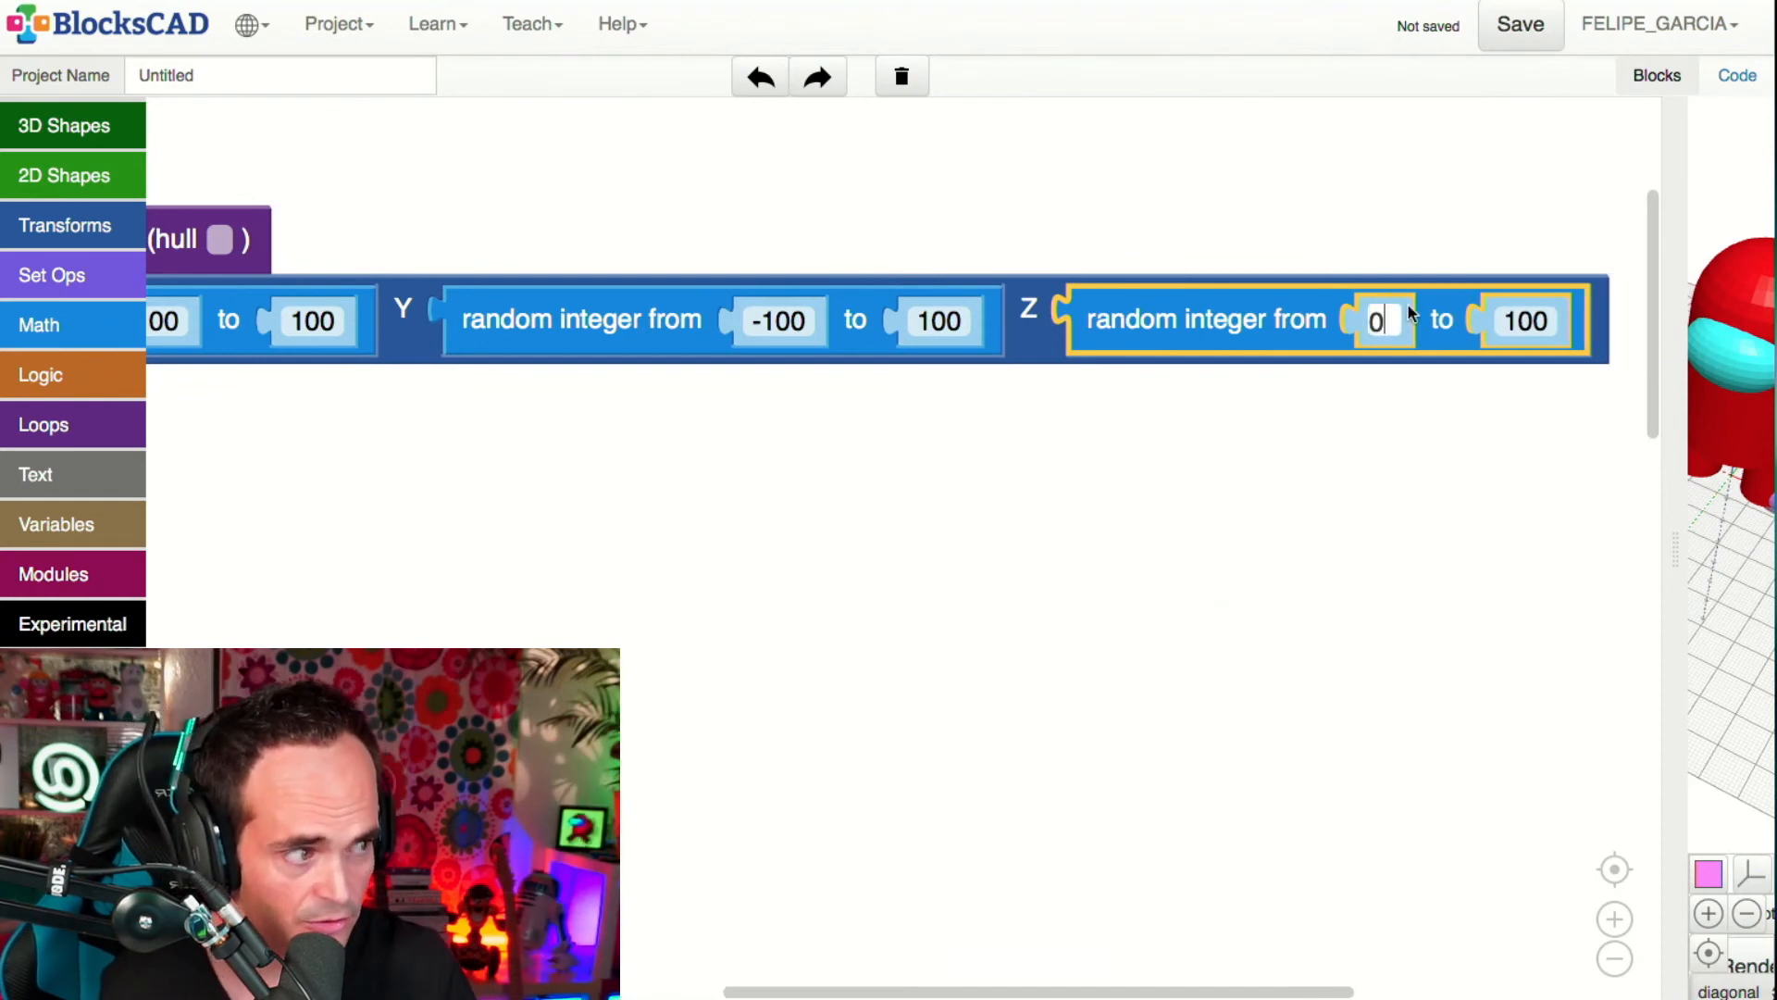
pyautogui.click(1202, 368)
pyautogui.click(1547, 291)
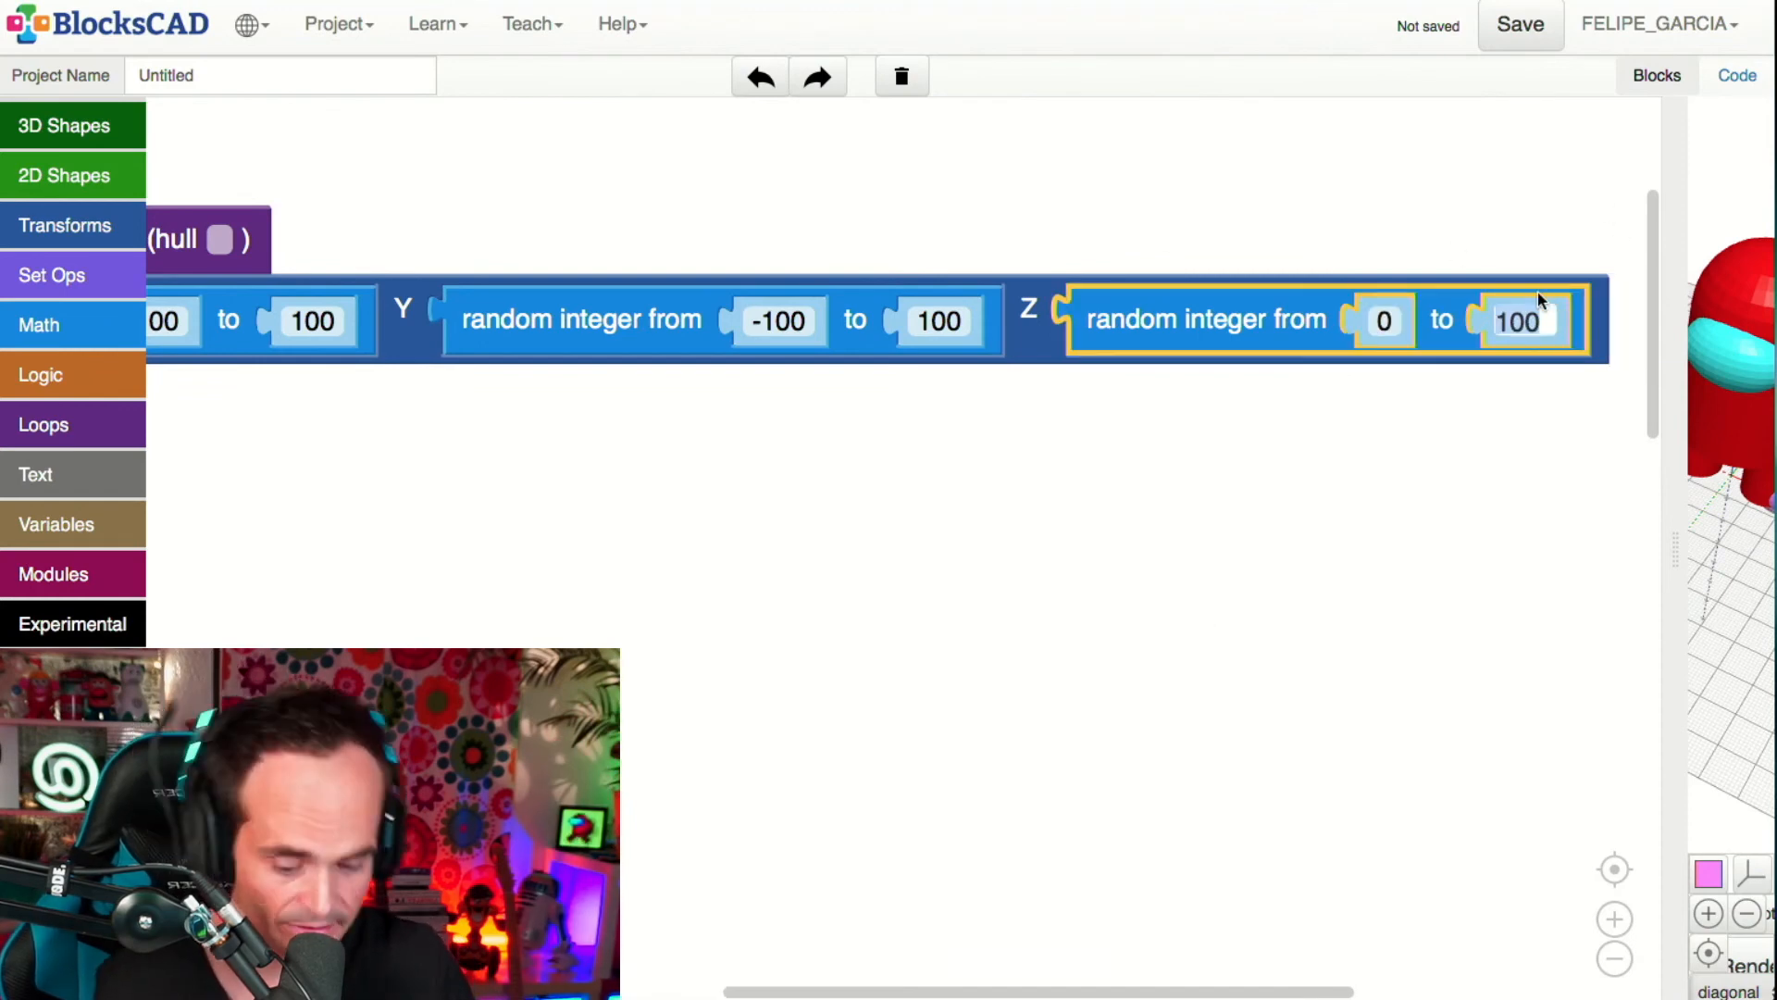
pyautogui.write('200')
pyautogui.click(805, 812)
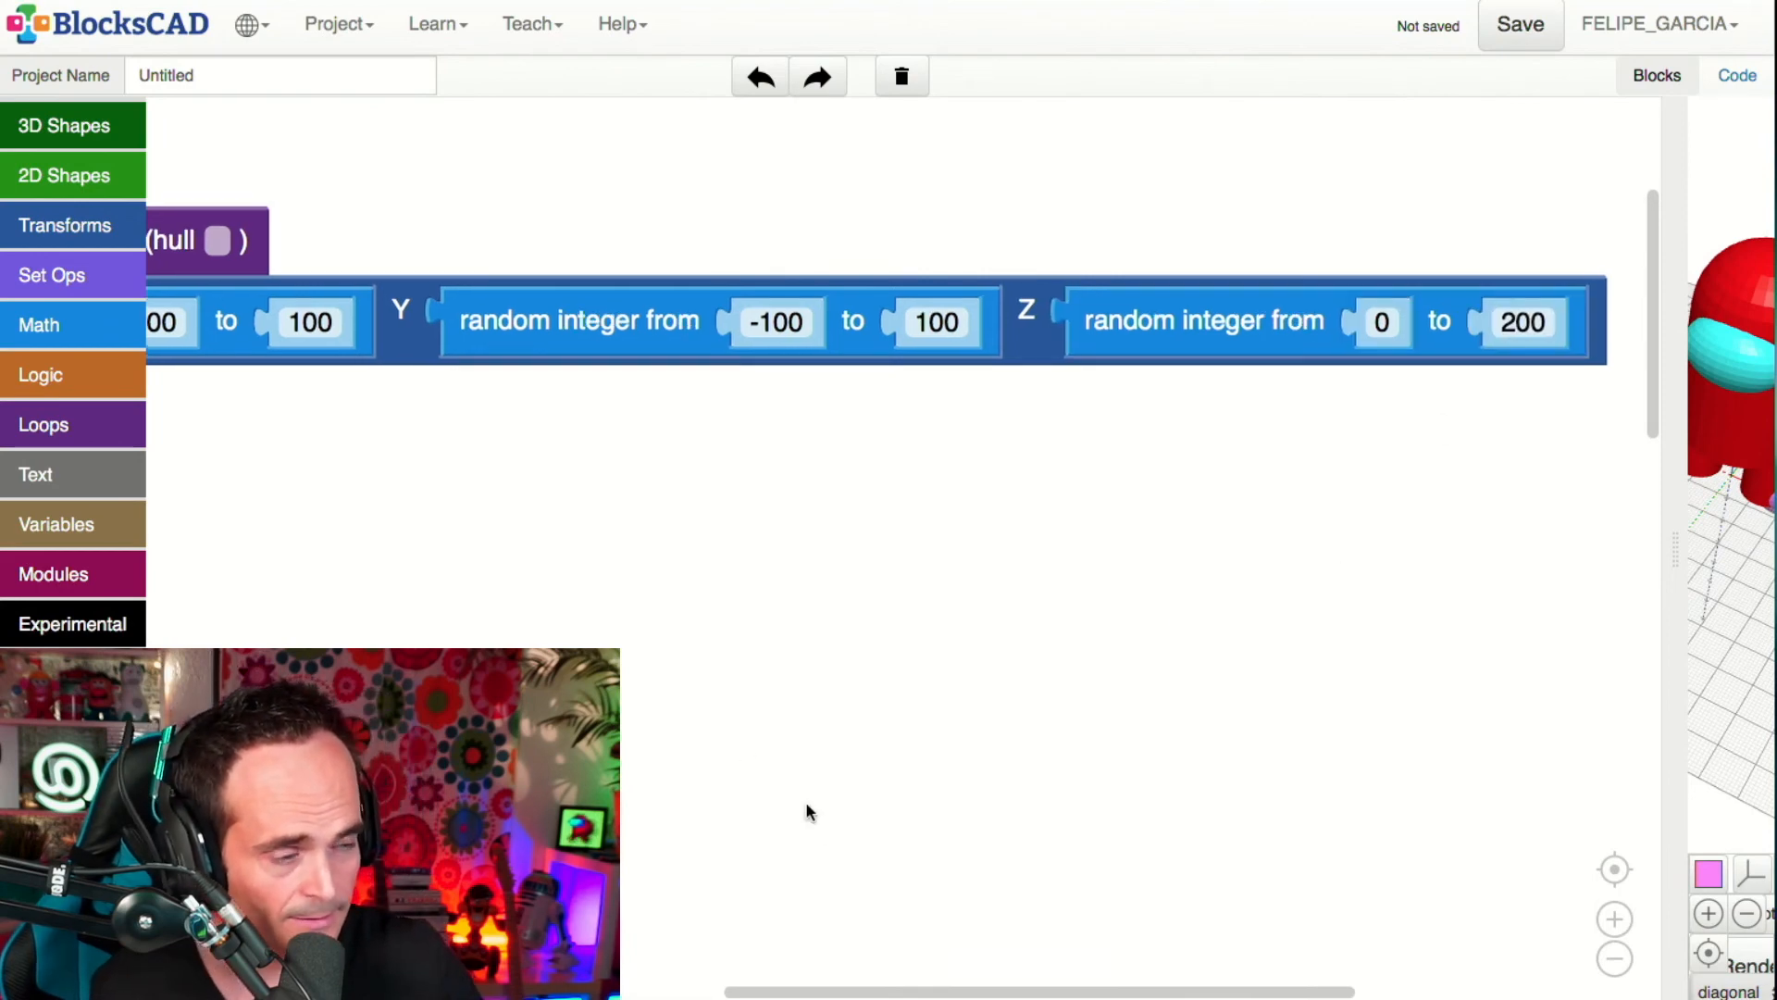
# - Enlarge the 3D view, render the model several times and examine the spheres' random positions around the character from different angles
pyautogui.hscroll(-10, 805, 812)
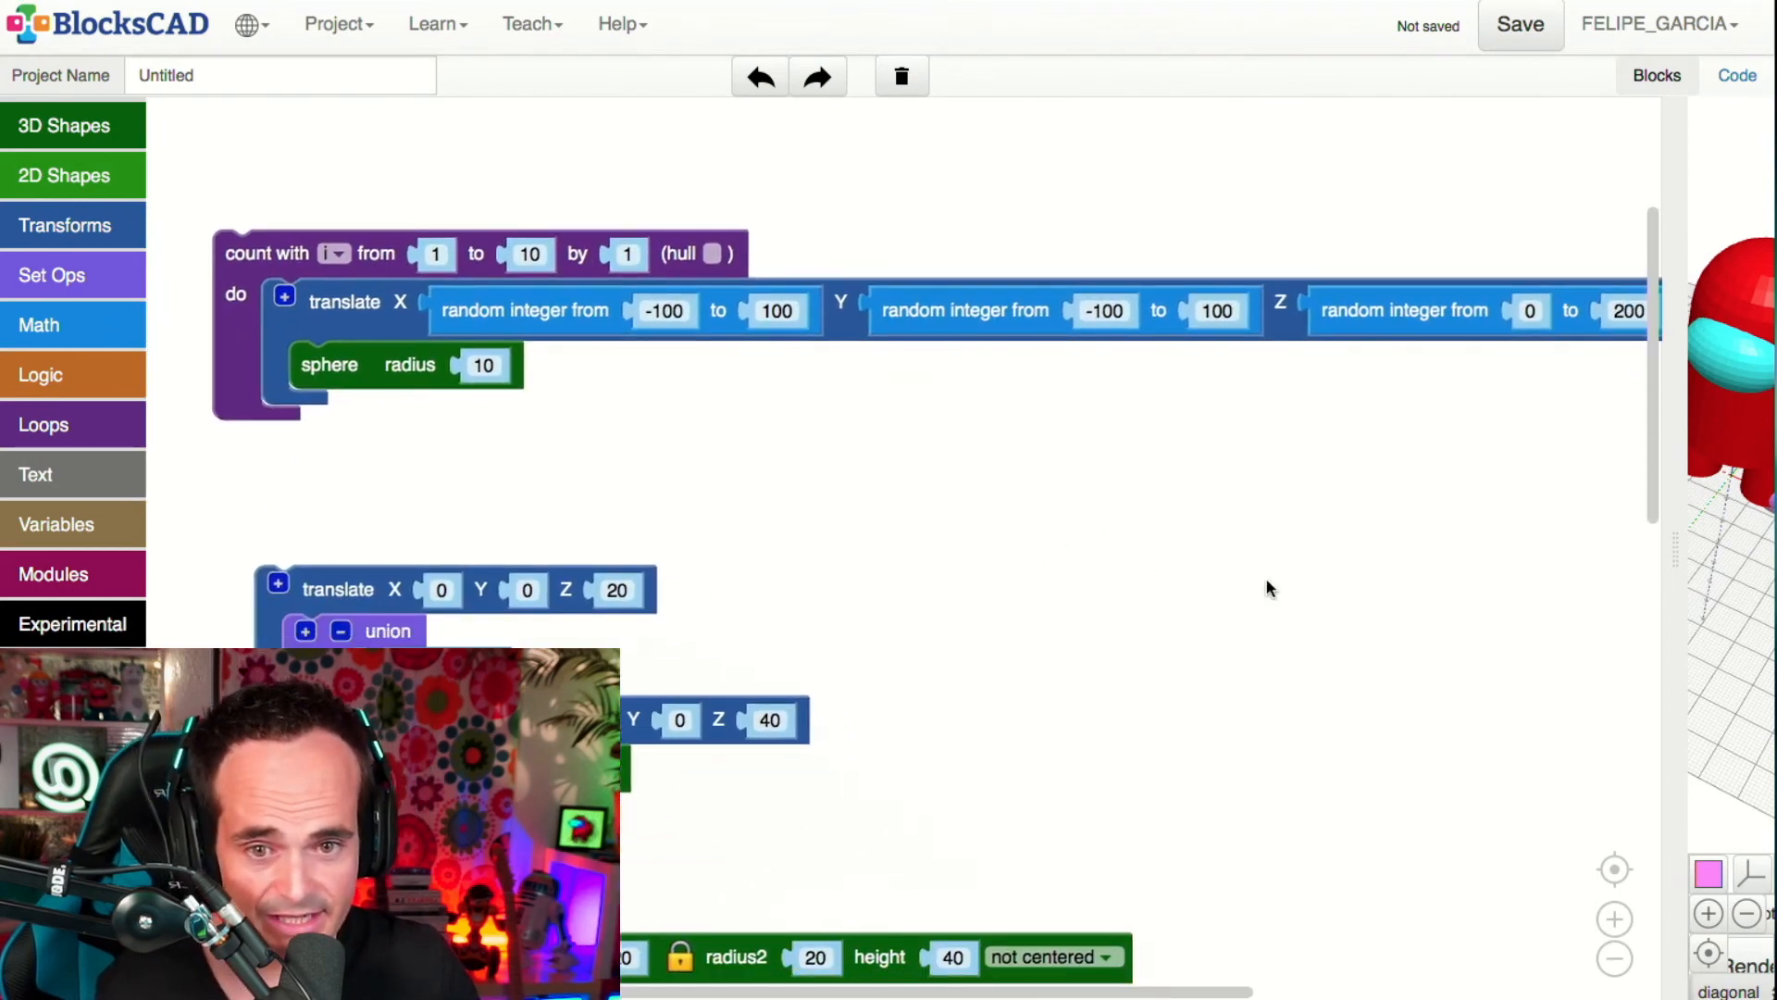
pyautogui.keyDown('ctrl'); pyautogui.scroll(-2, 1349, 604); pyautogui.keyUp('ctrl')
pyautogui.moveTo(1695, 552); pyautogui.dragTo(896, 595)
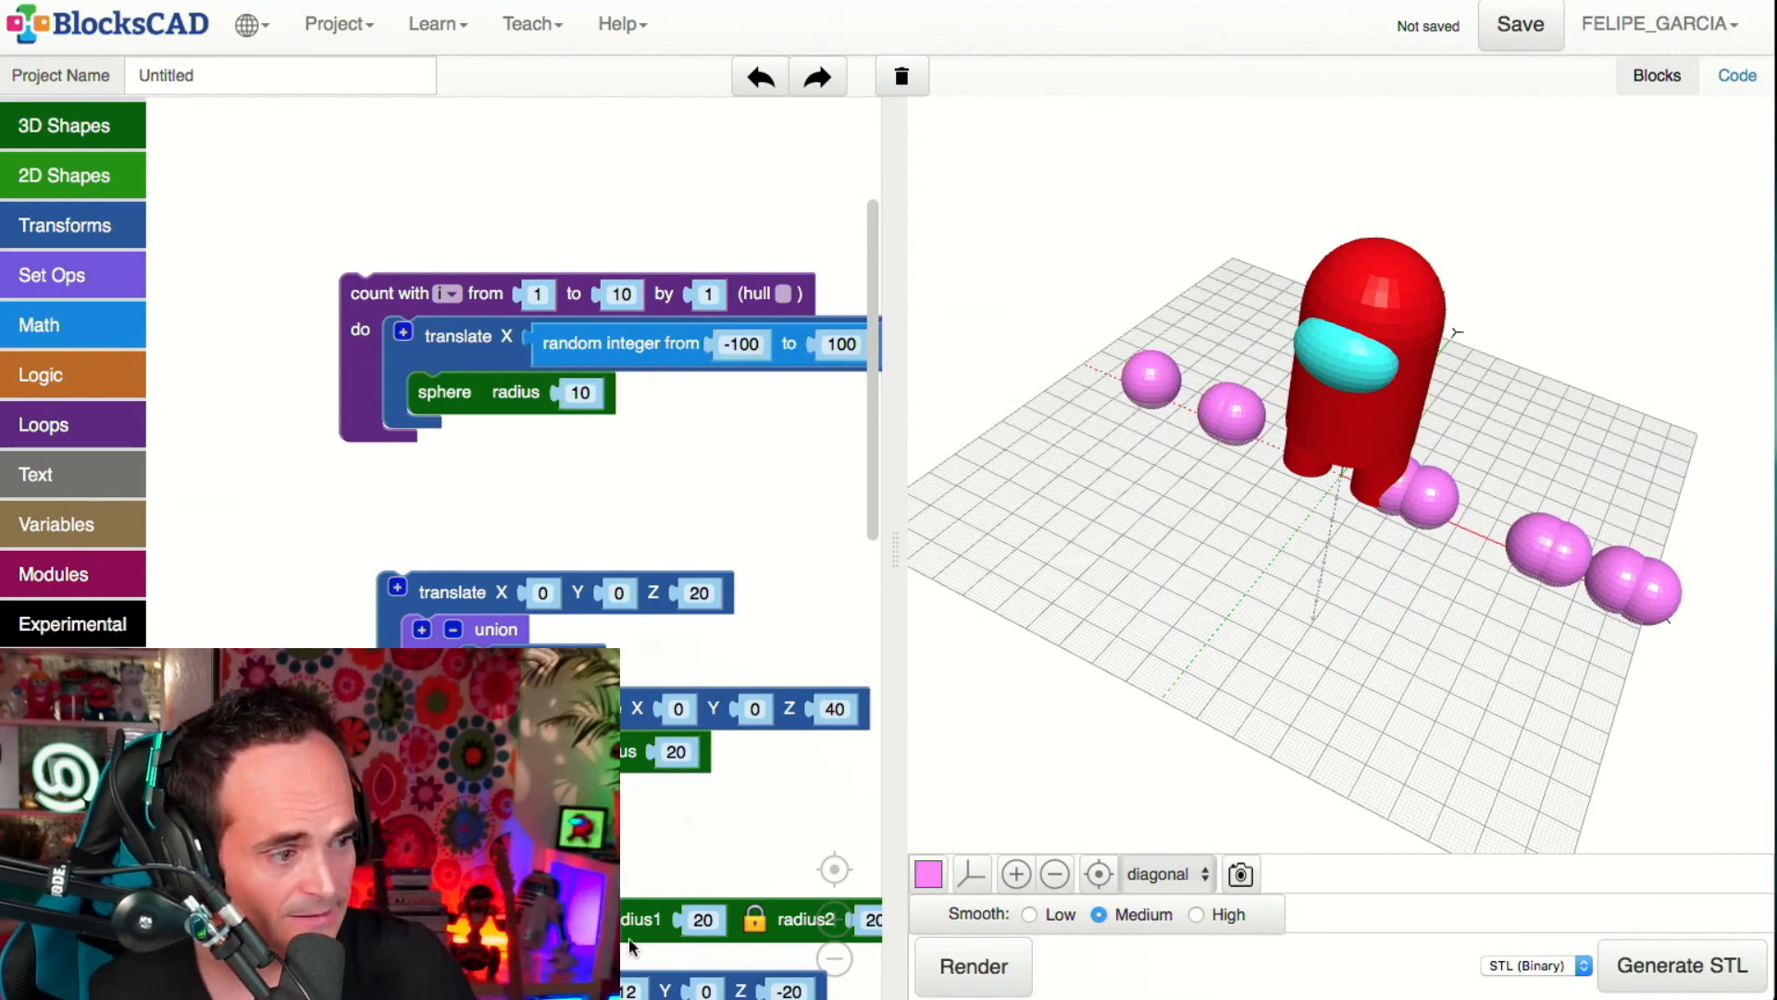
pyautogui.click(1009, 942)
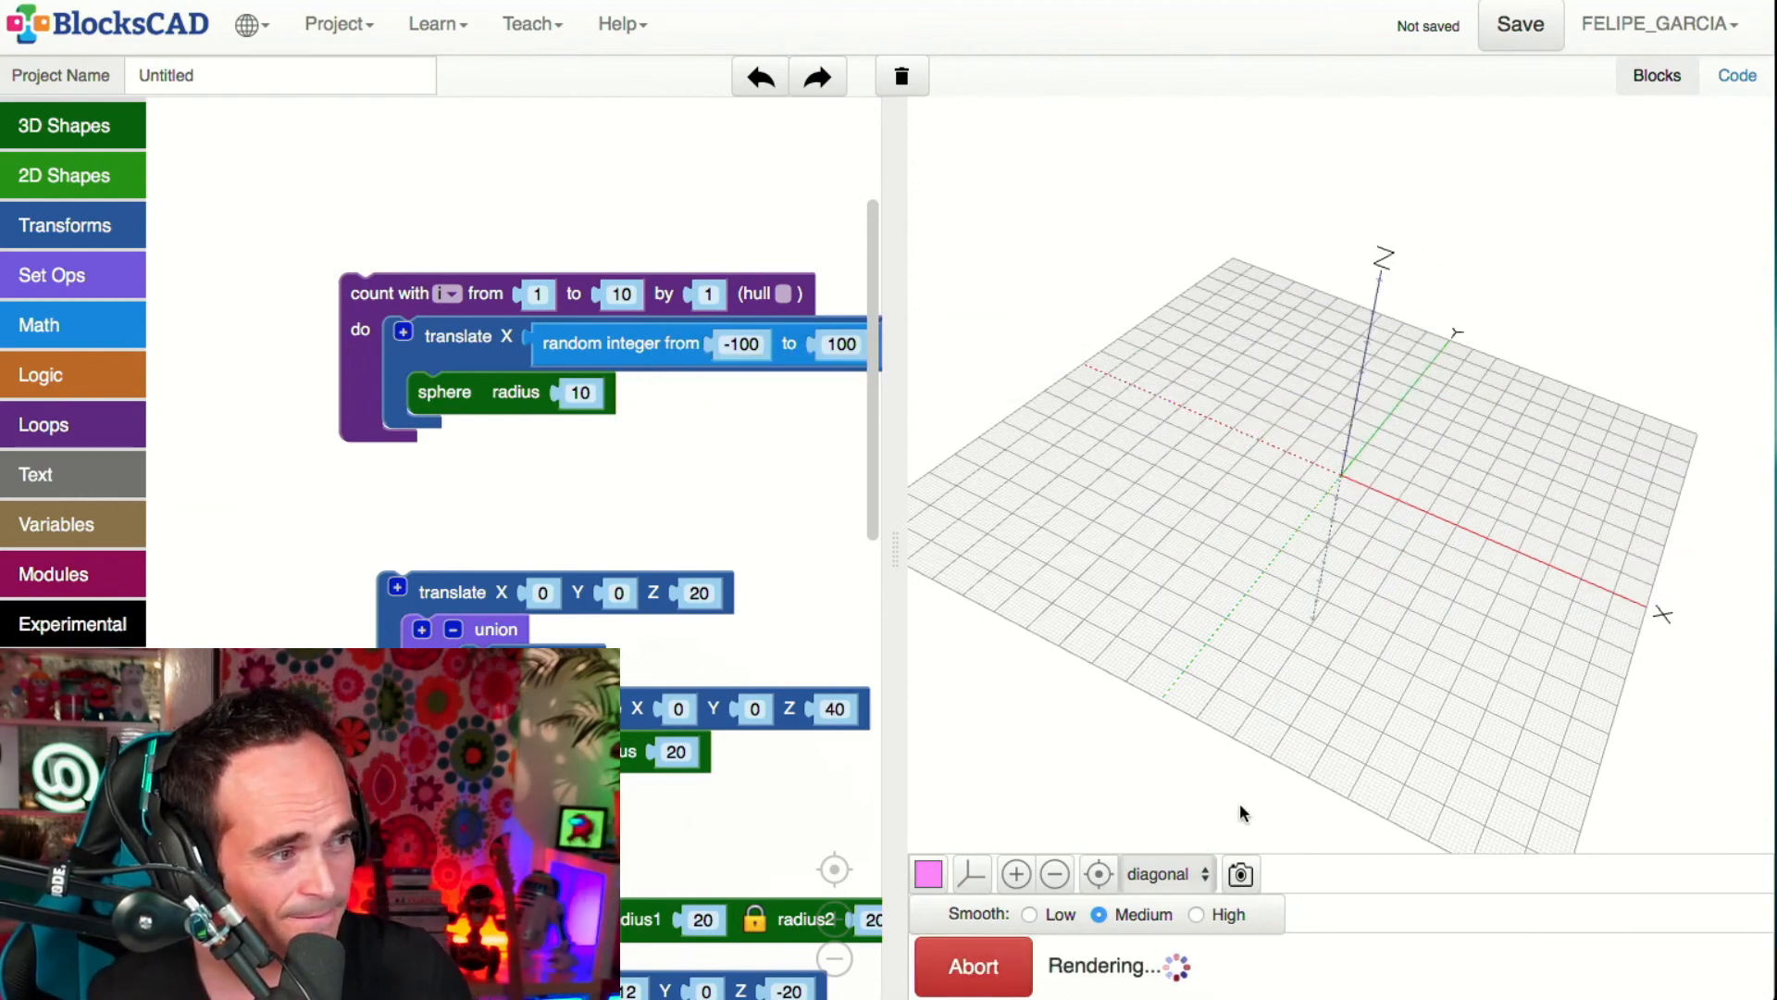
pyautogui.moveTo(1425, 758); pyautogui.dragTo(1326, 506)
pyautogui.click(974, 965)
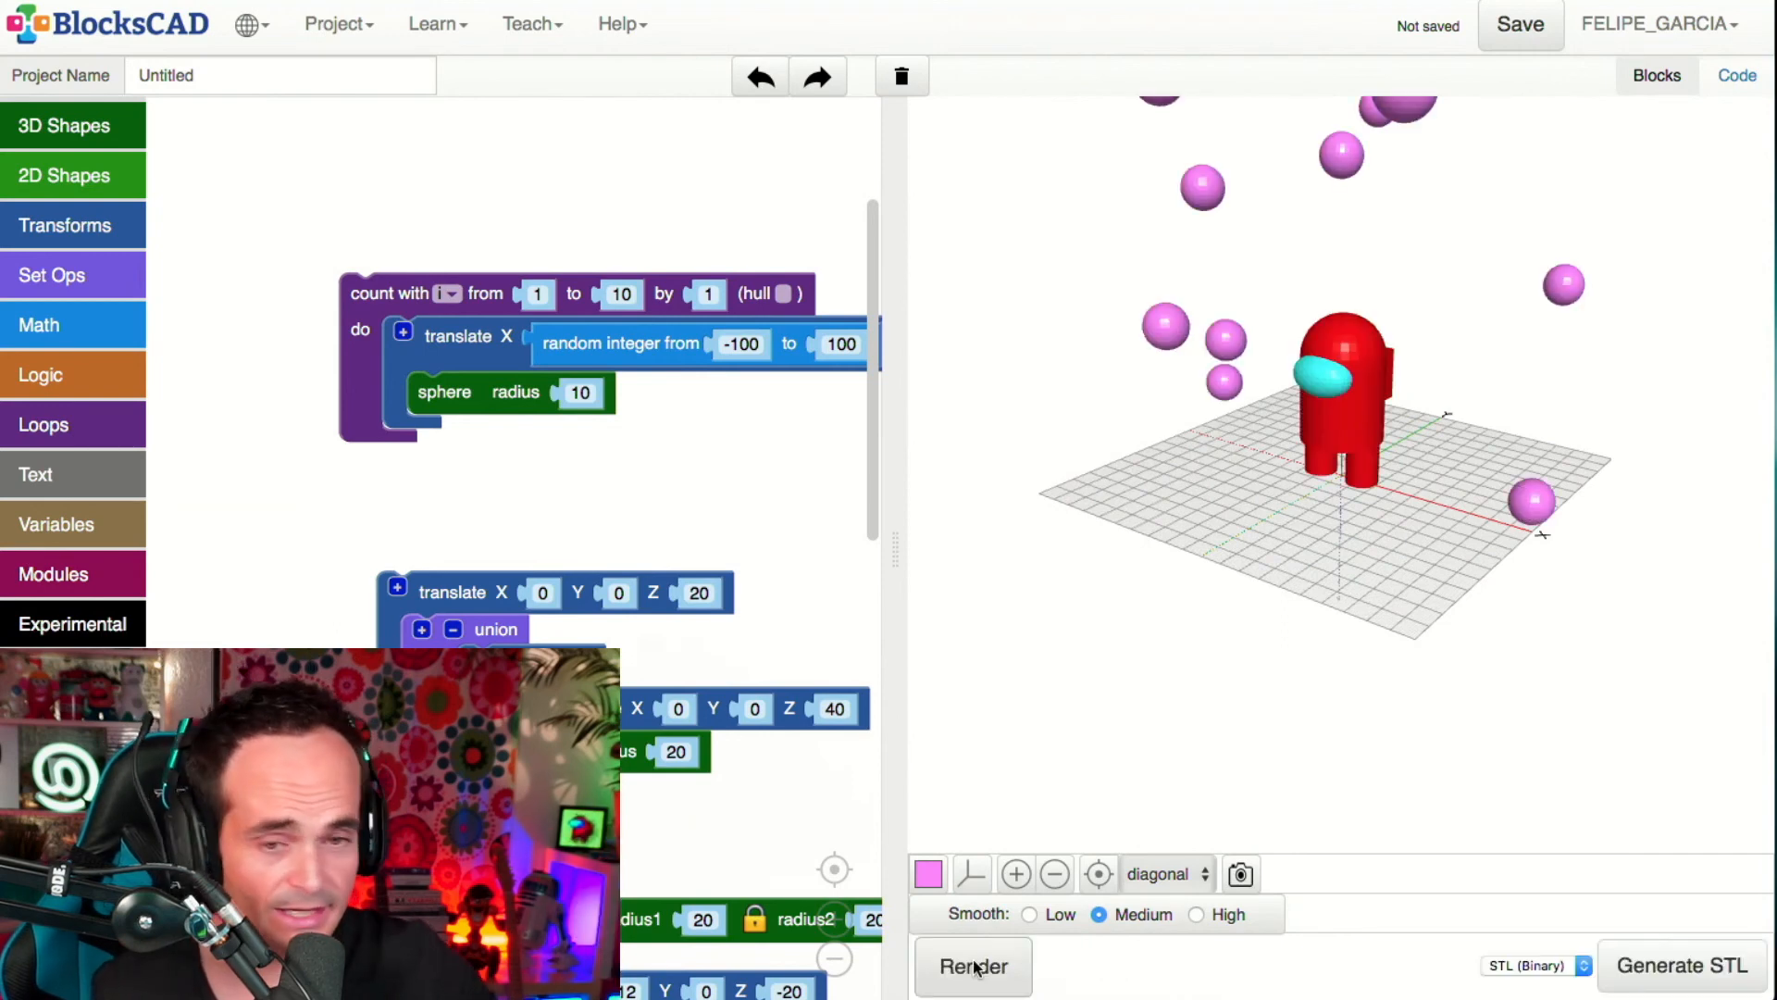
pyautogui.moveTo(1590, 765); pyautogui.dragTo(1268, 567)
pyautogui.click(984, 963)
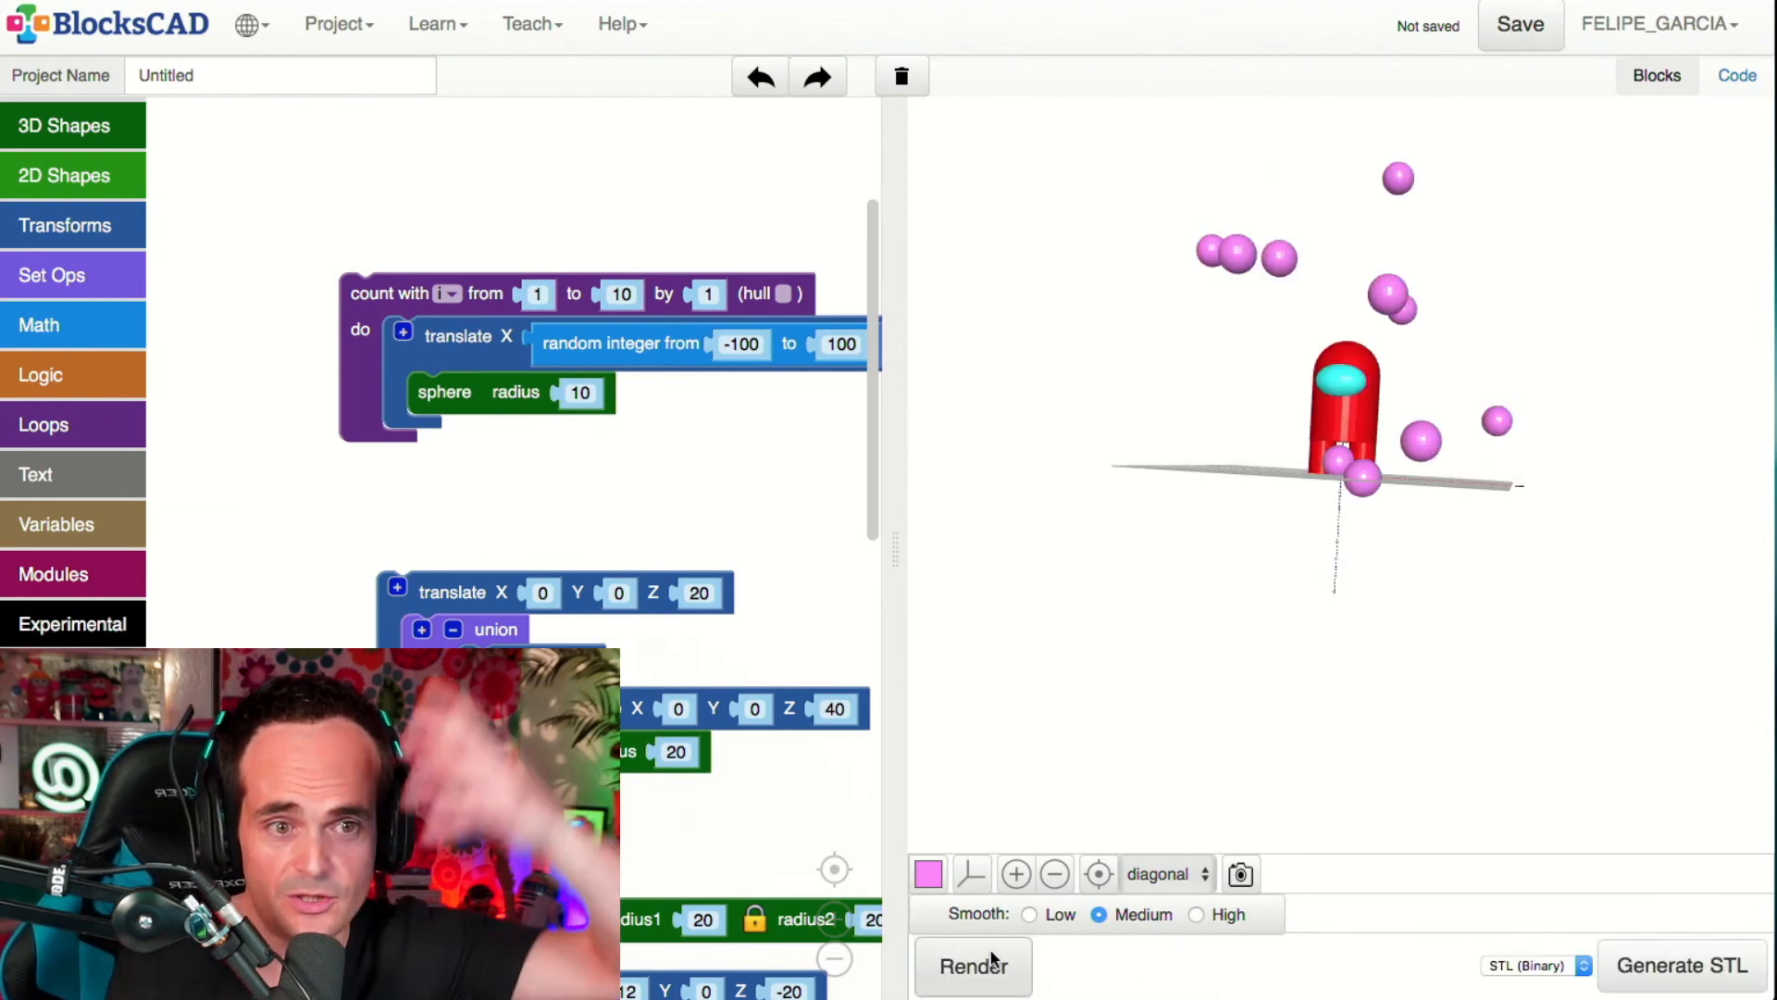
pyautogui.moveTo(1522, 422); pyautogui.dragTo(1402, 585)
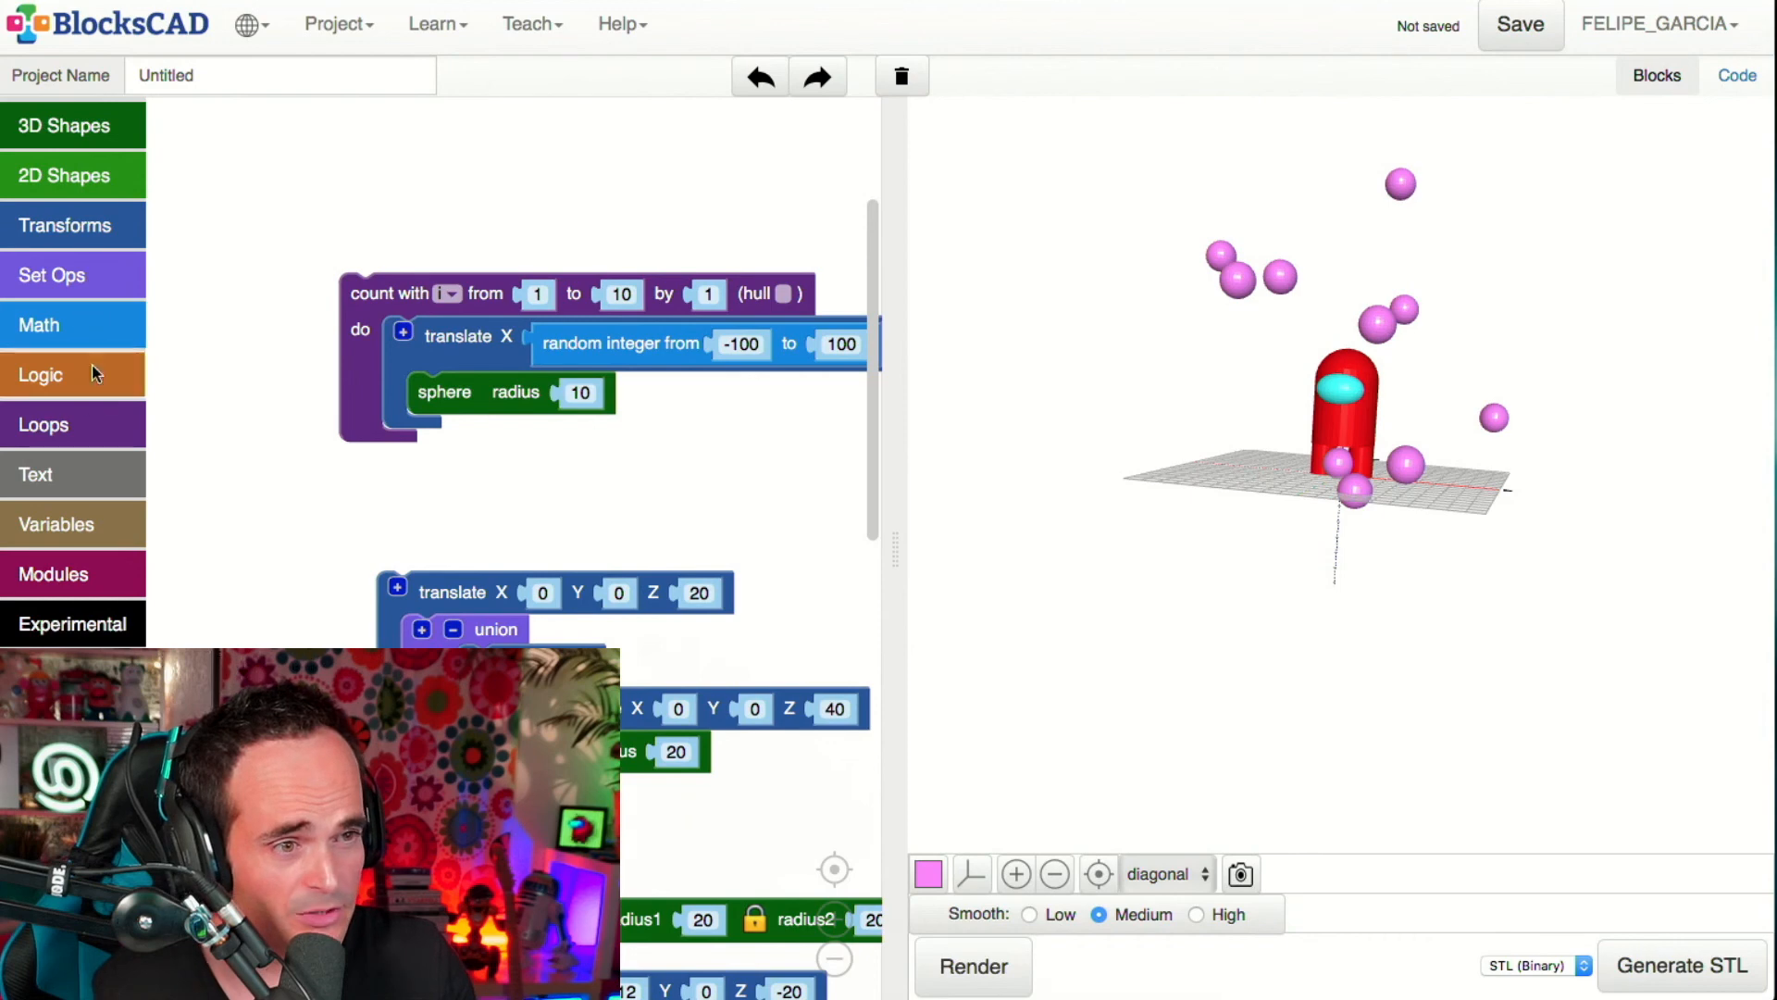
# - Add a color block inside the count loop so that it wraps the translate block with the sphere
pyautogui.click(83, 227)
pyautogui.moveTo(231, 561); pyautogui.dragTo(426, 290)
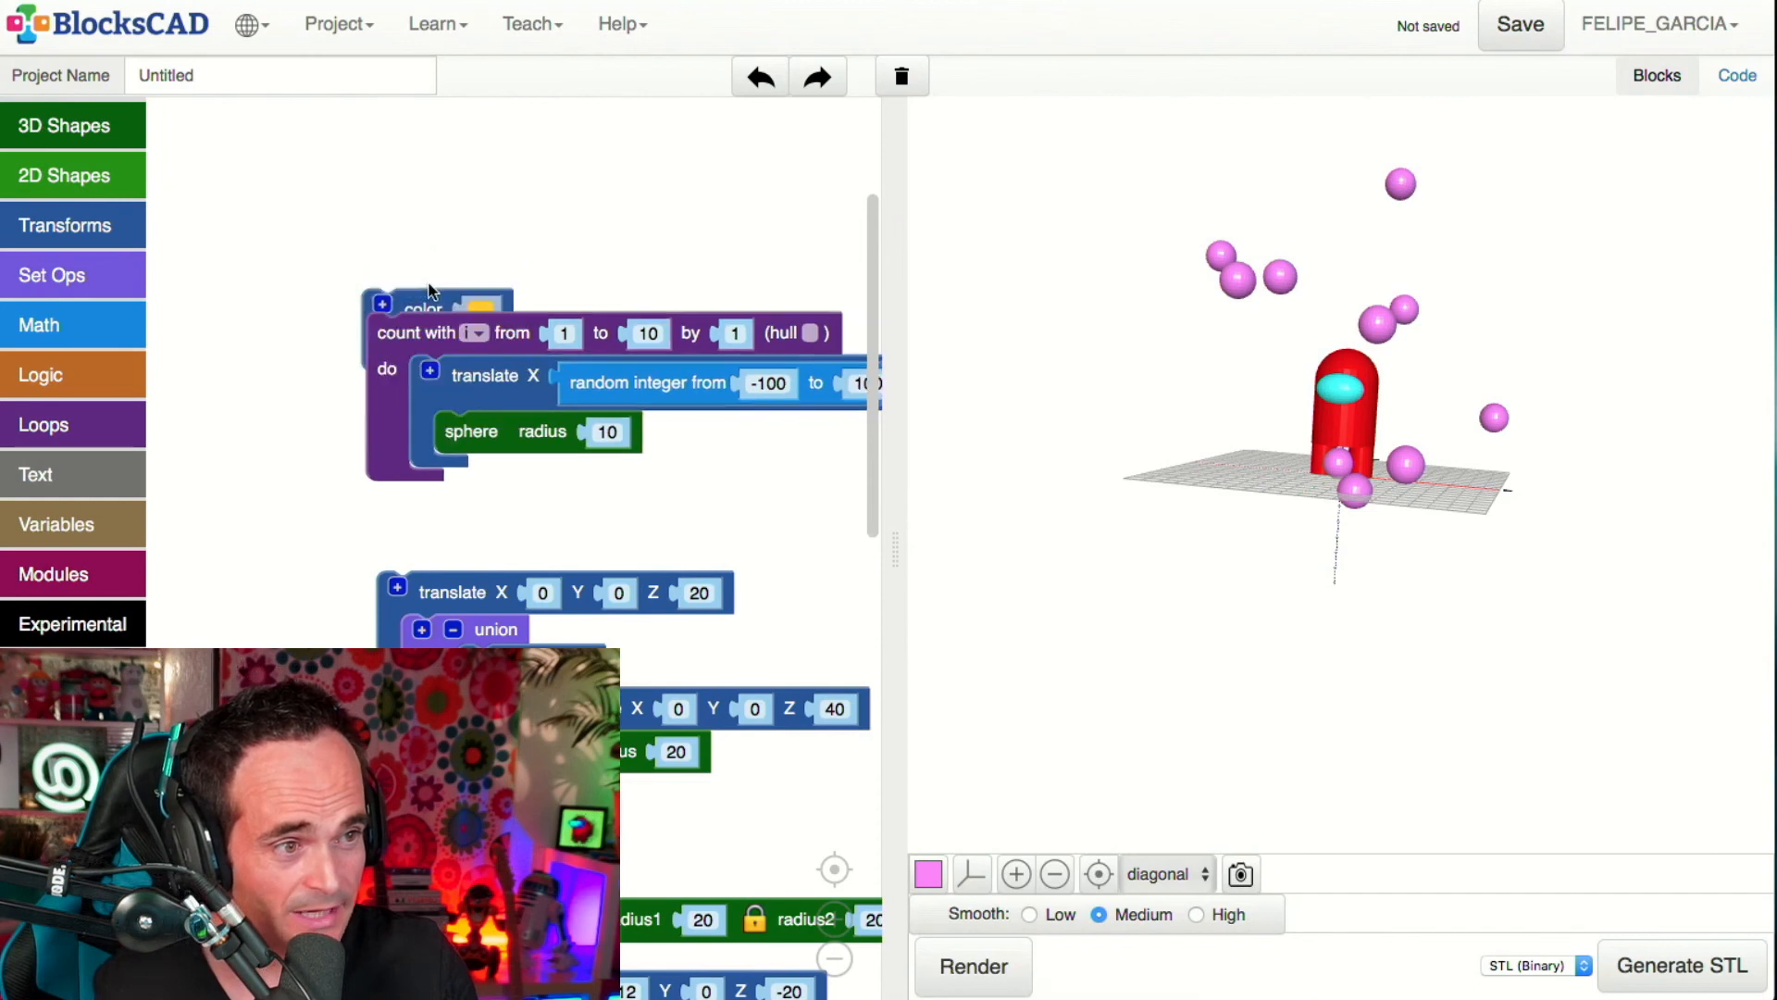
pyautogui.moveTo(435, 350); pyautogui.dragTo(329, 418)
pyautogui.moveTo(407, 308); pyautogui.dragTo(423, 501)
pyautogui.moveTo(382, 413); pyautogui.dragTo(381, 150)
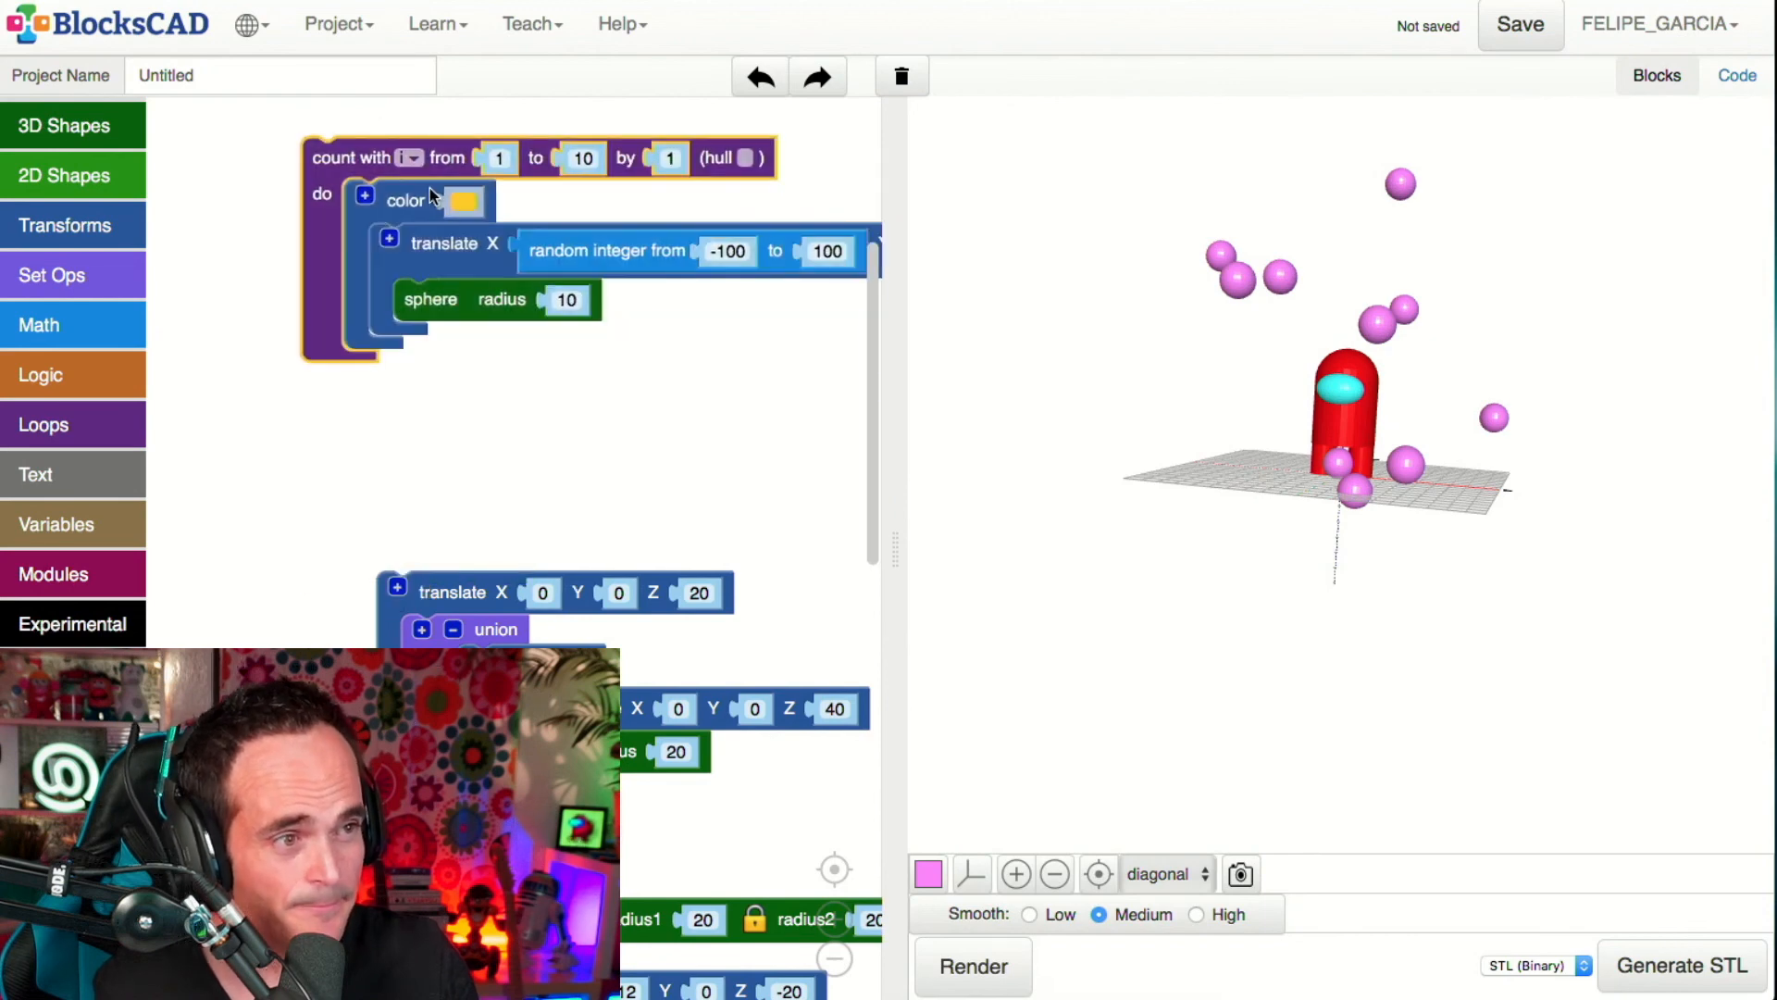
# - Set the spheres' color to blue and render the model
pyautogui.click(461, 193)
pyautogui.click(521, 319)
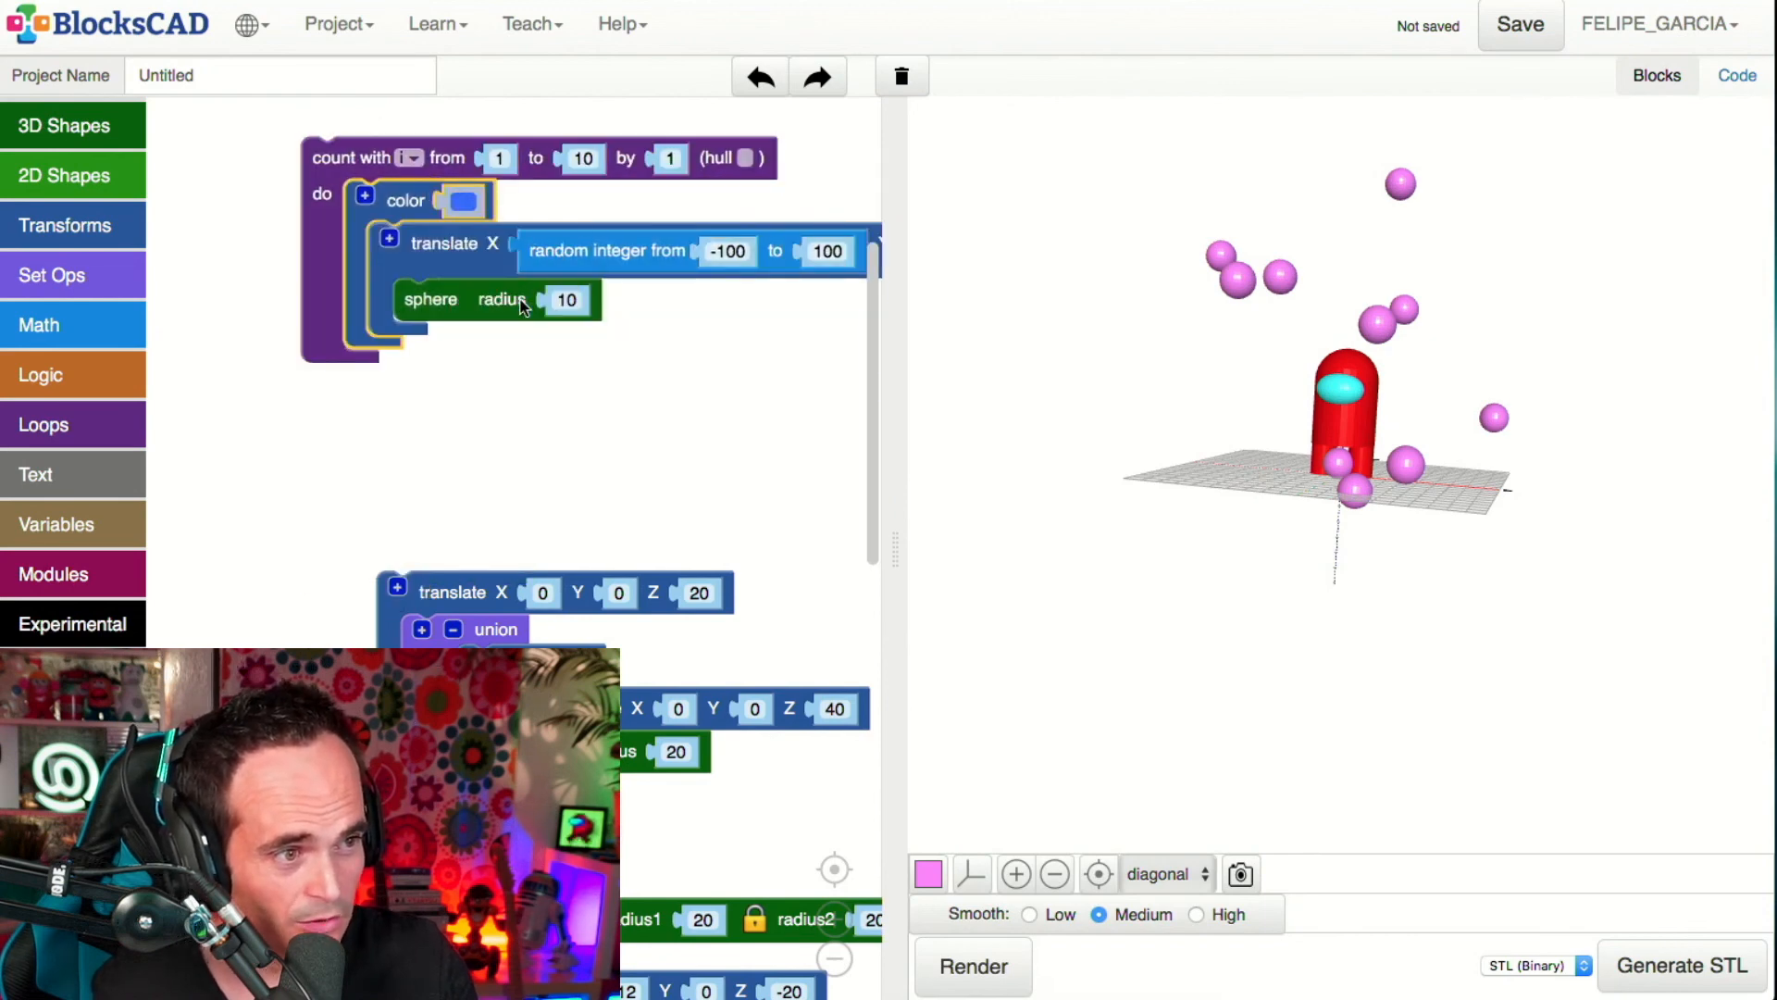
pyautogui.click(970, 958)
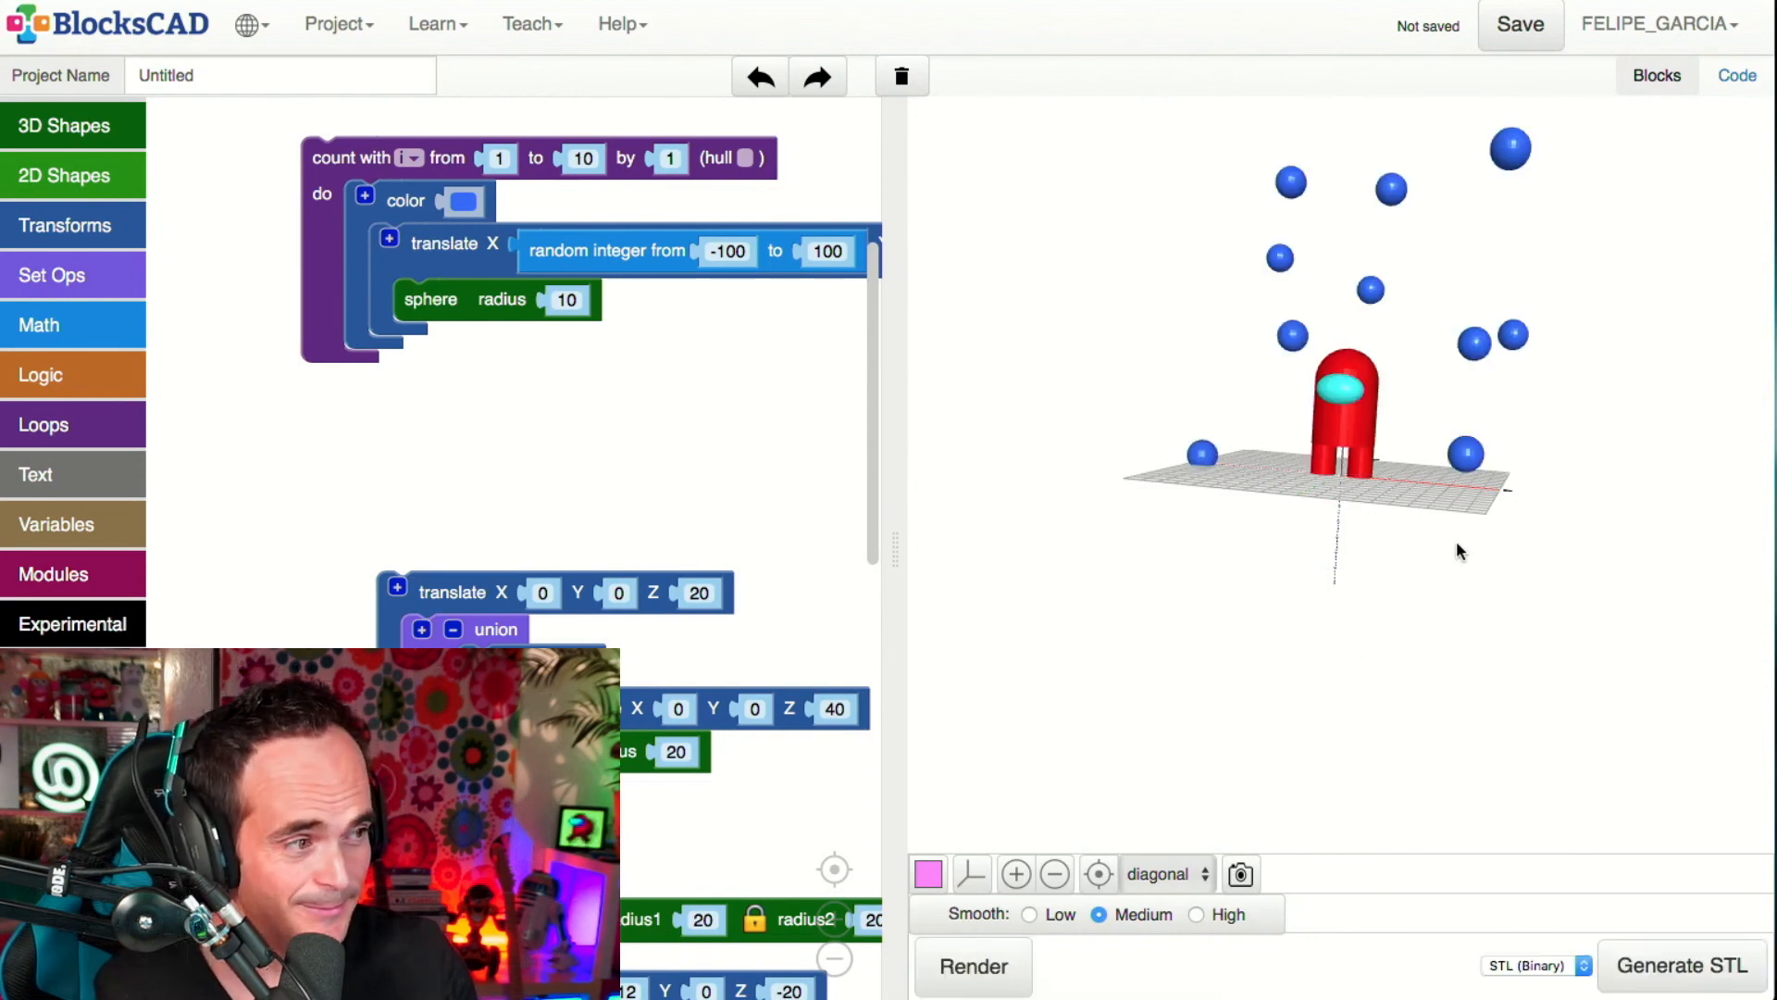
pyautogui.moveTo(1351, 564); pyautogui.dragTo(1352, 650)
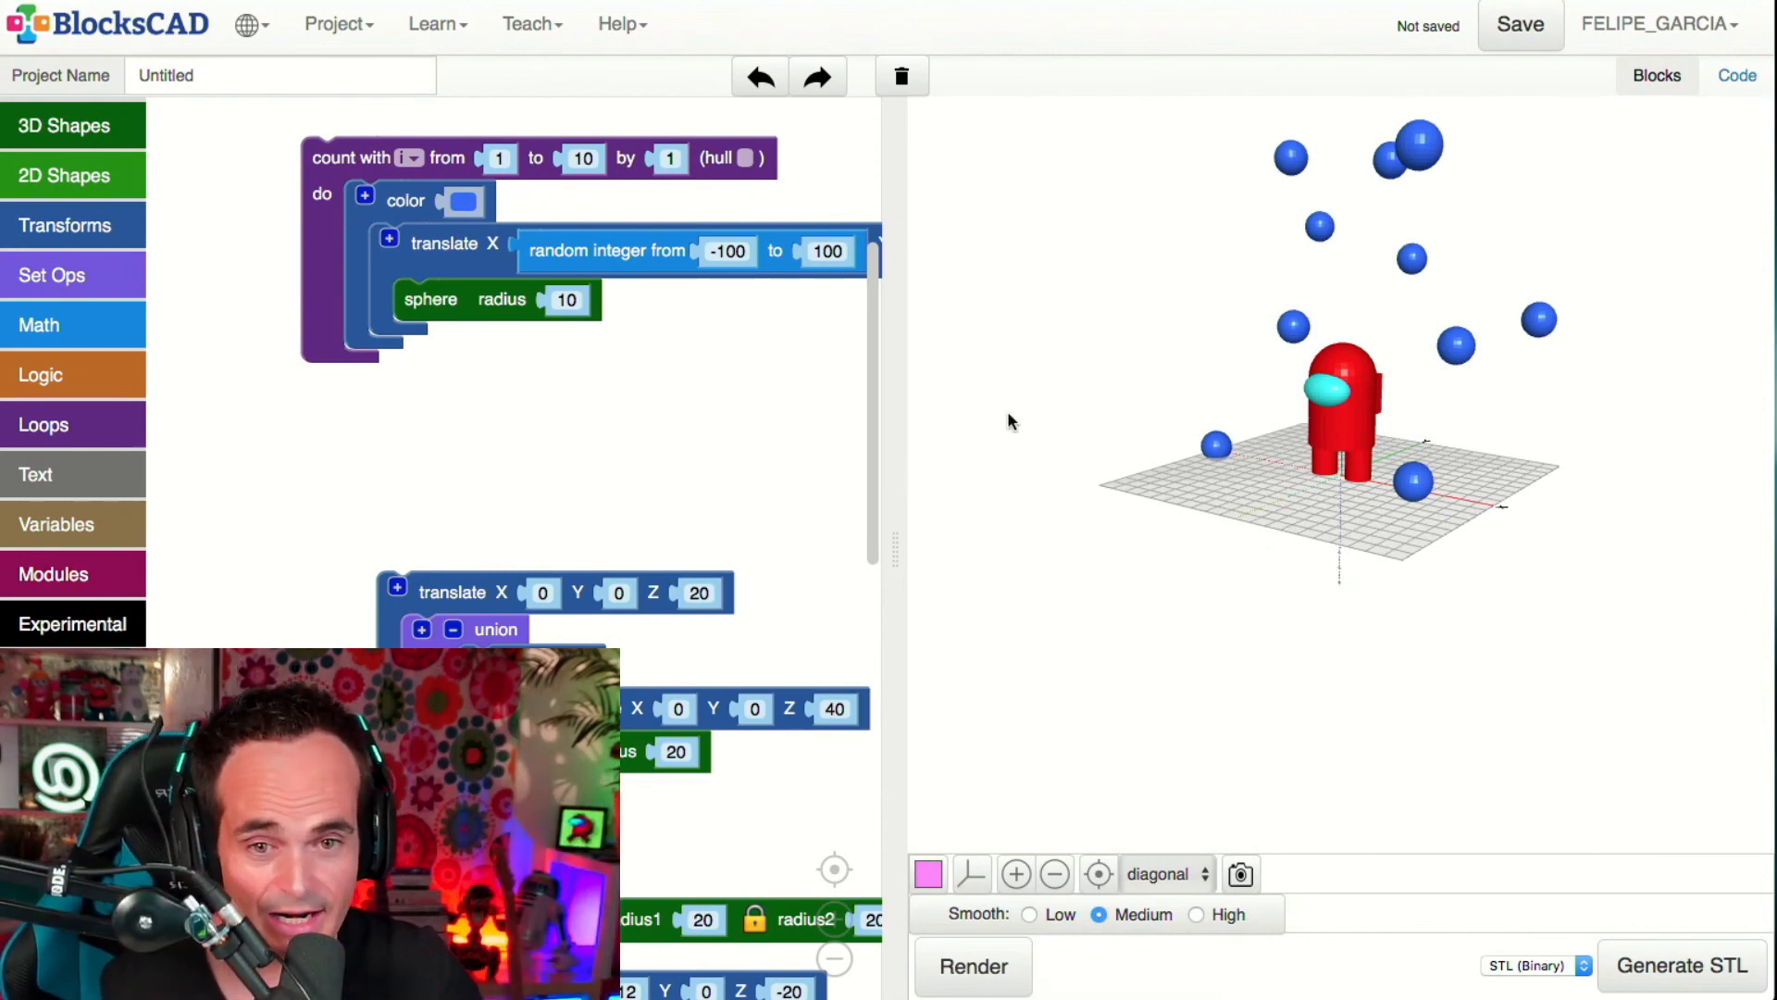
# - Add a random integer block ranging from 2 to 20 and plug it into the sphere's radius
pyautogui.scroll(2, 735, 418)
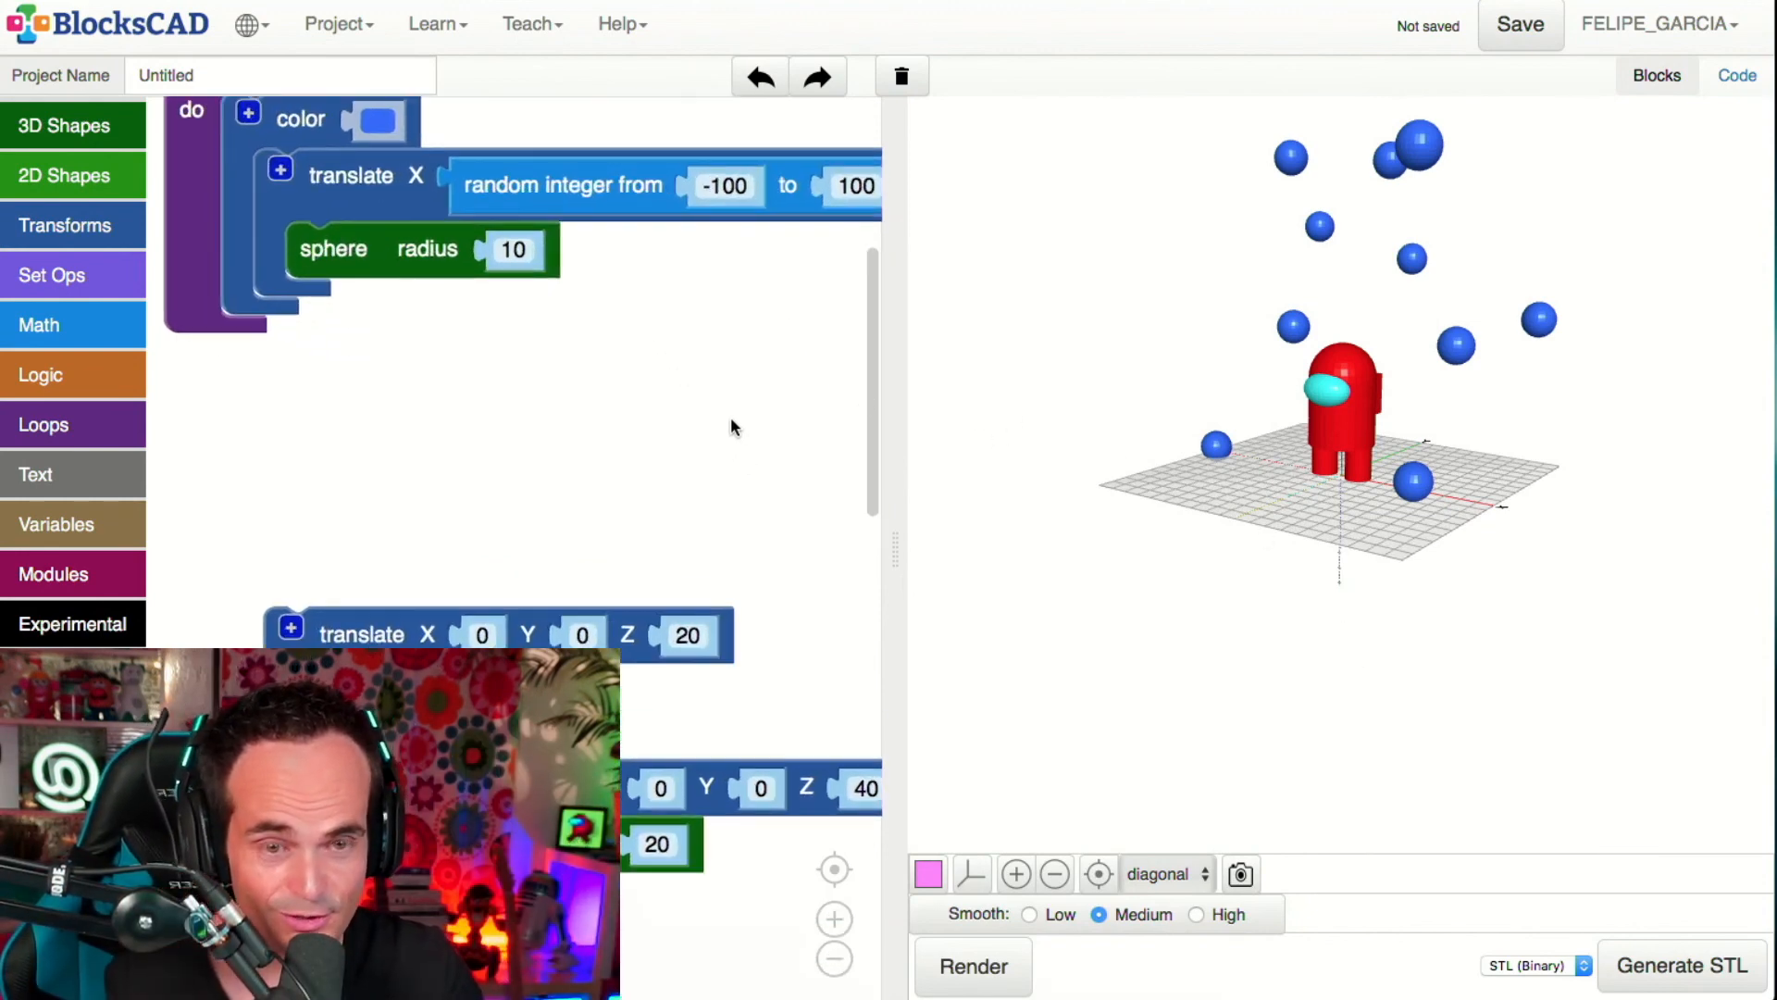
pyautogui.moveTo(768, 450); pyautogui.dragTo(785, 480)
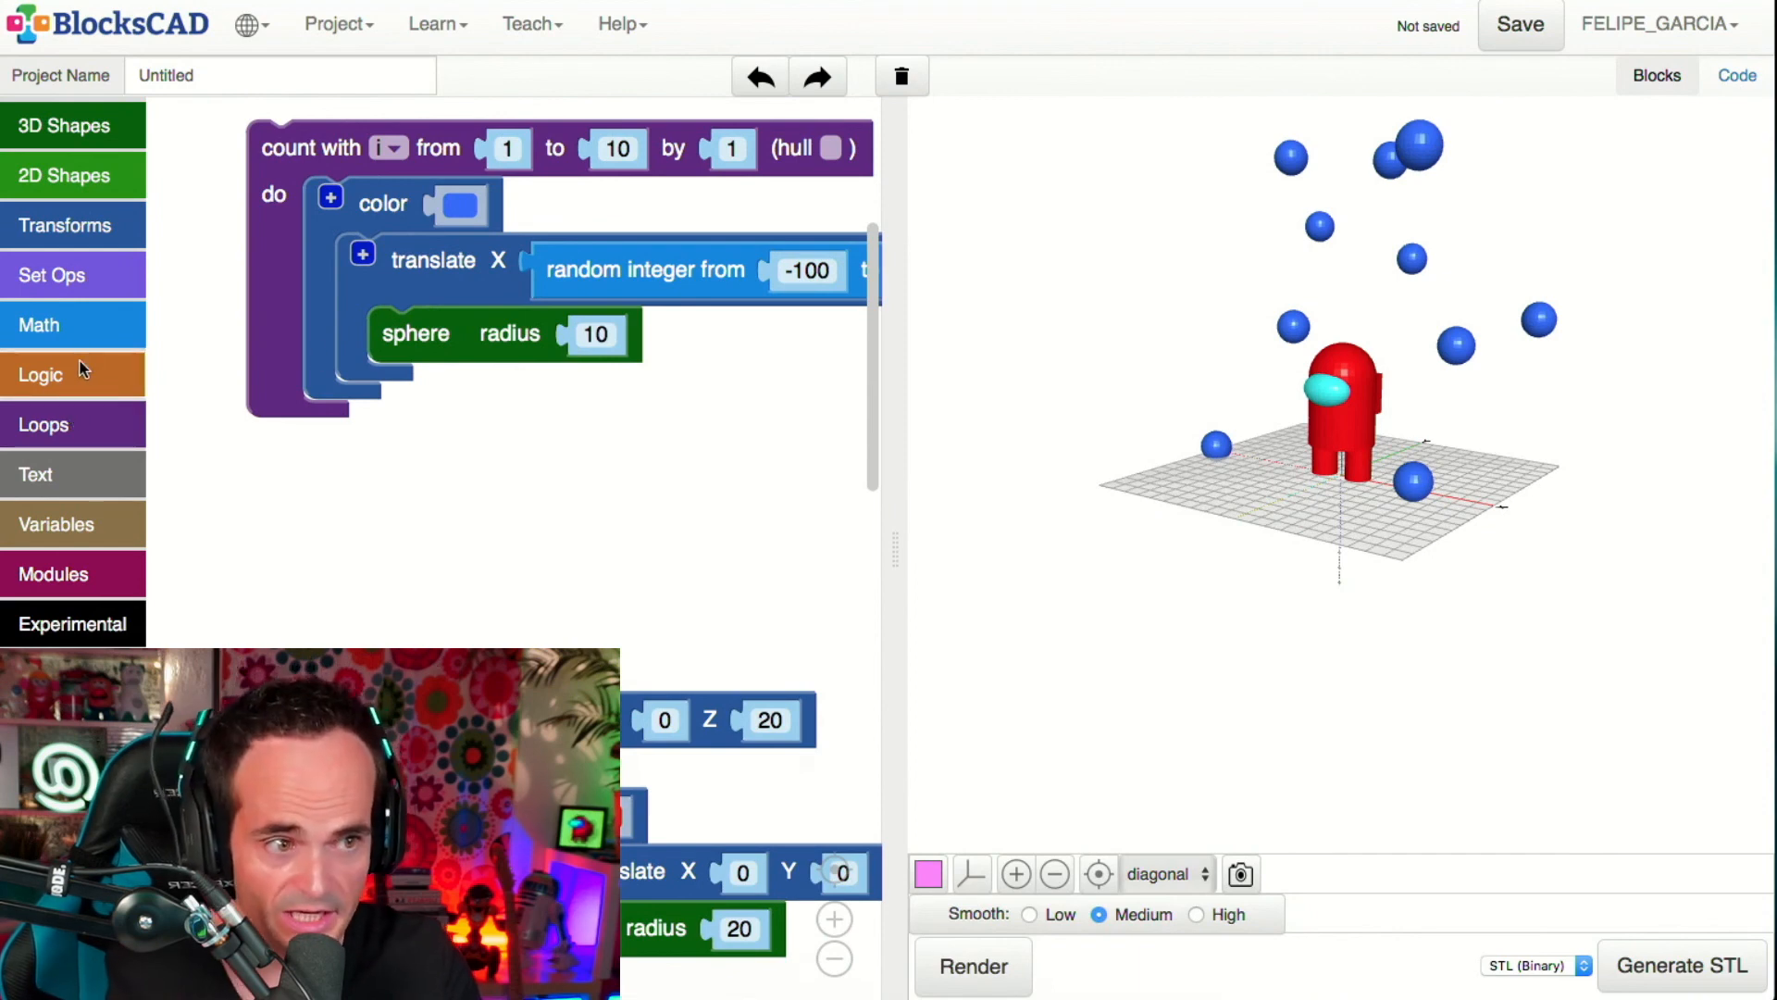
pyautogui.click(91, 317)
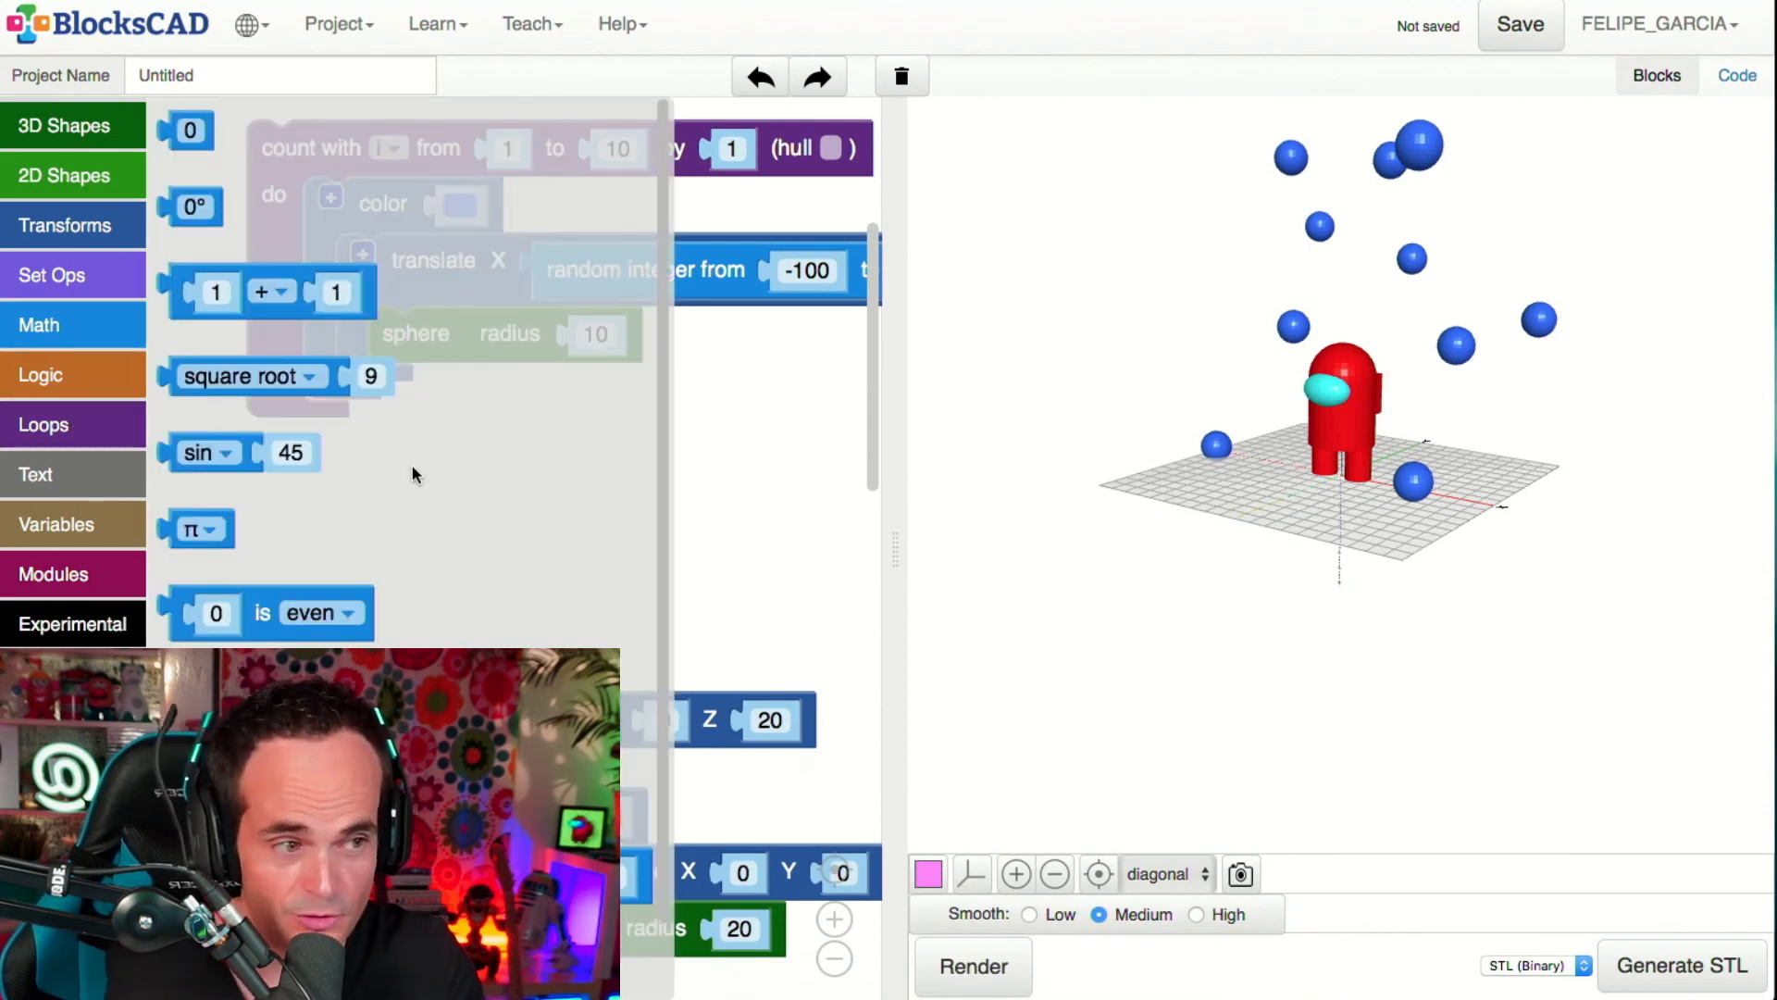
pyautogui.scroll(-1, 413, 468)
pyautogui.moveTo(250, 874); pyautogui.dragTo(469, 491)
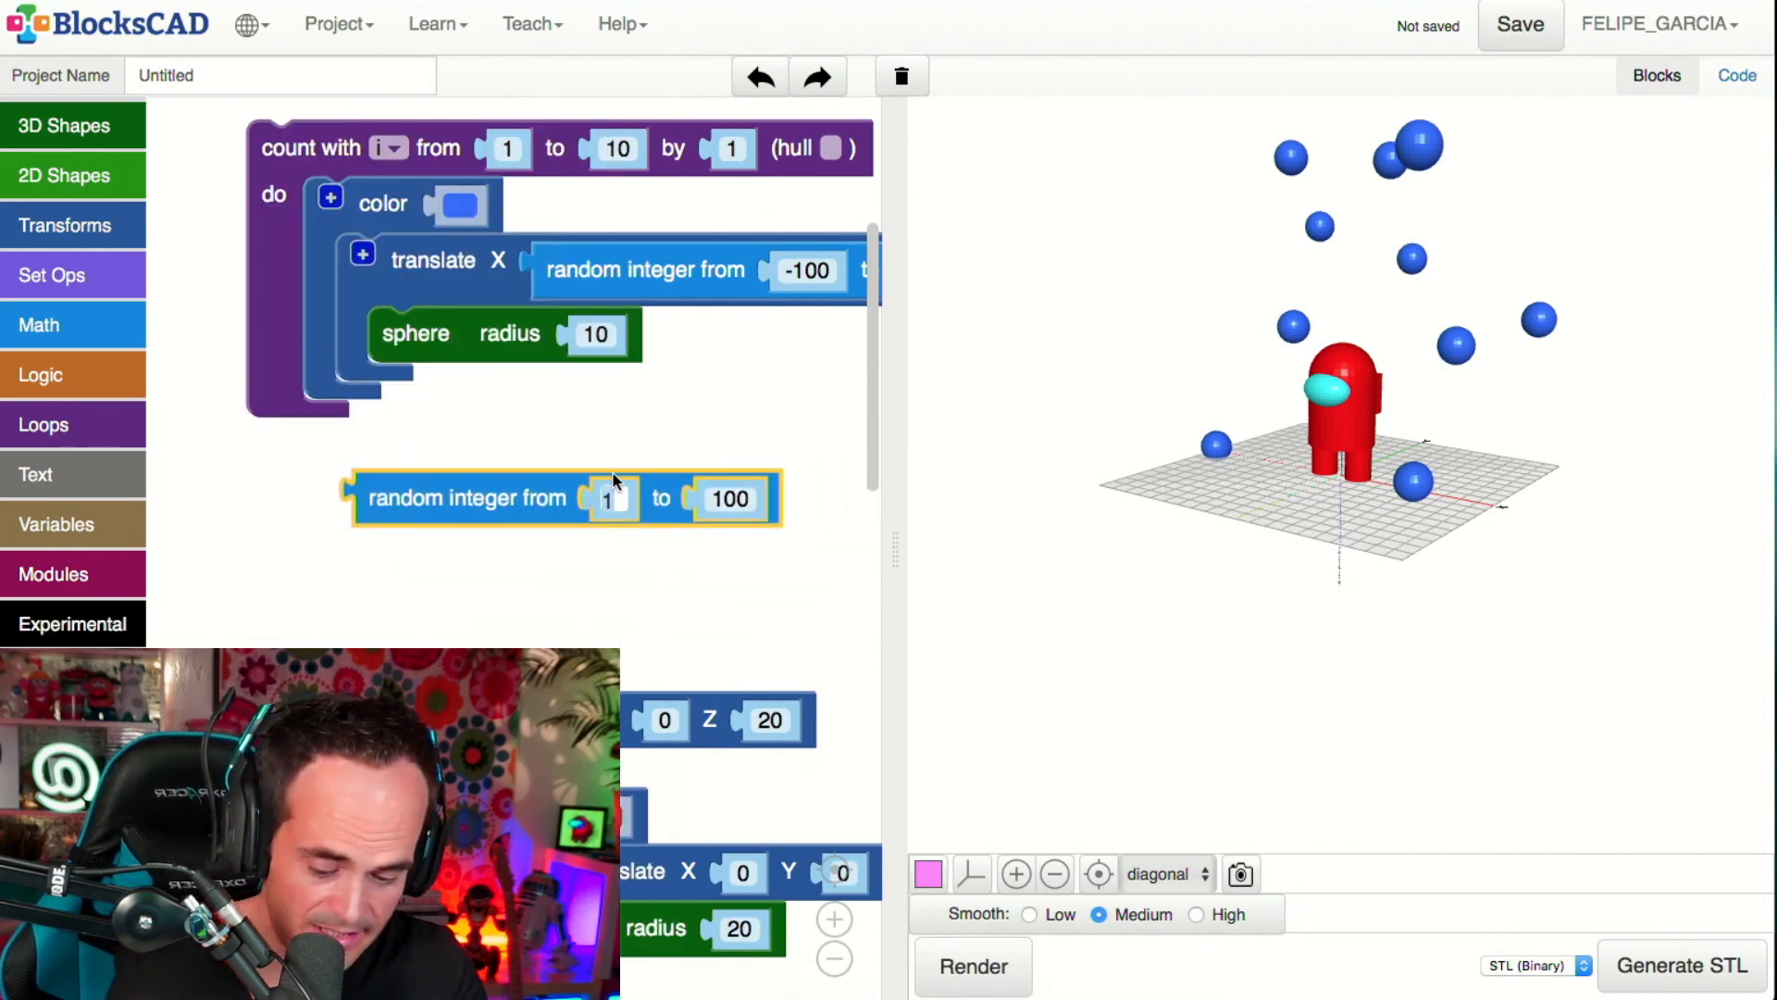
pyautogui.write('2')
pyautogui.click(730, 478)
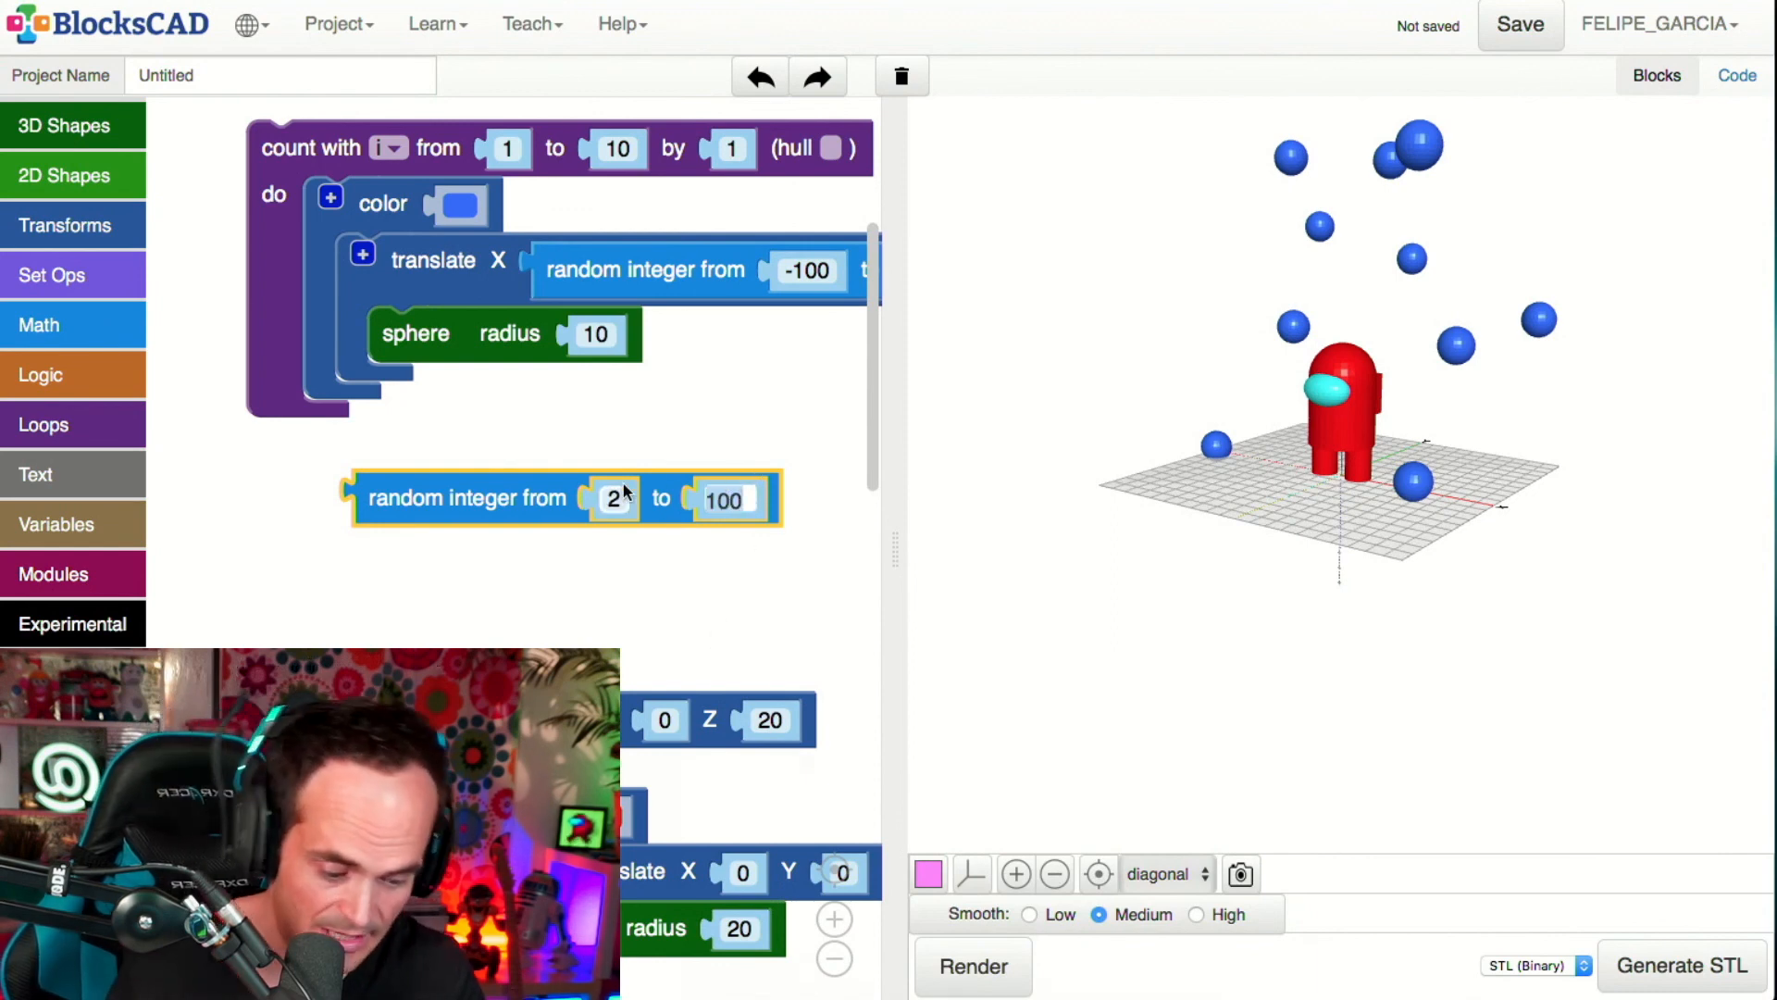
pyautogui.write('20')
pyautogui.click(555, 548)
pyautogui.moveTo(453, 472); pyautogui.dragTo(669, 314)
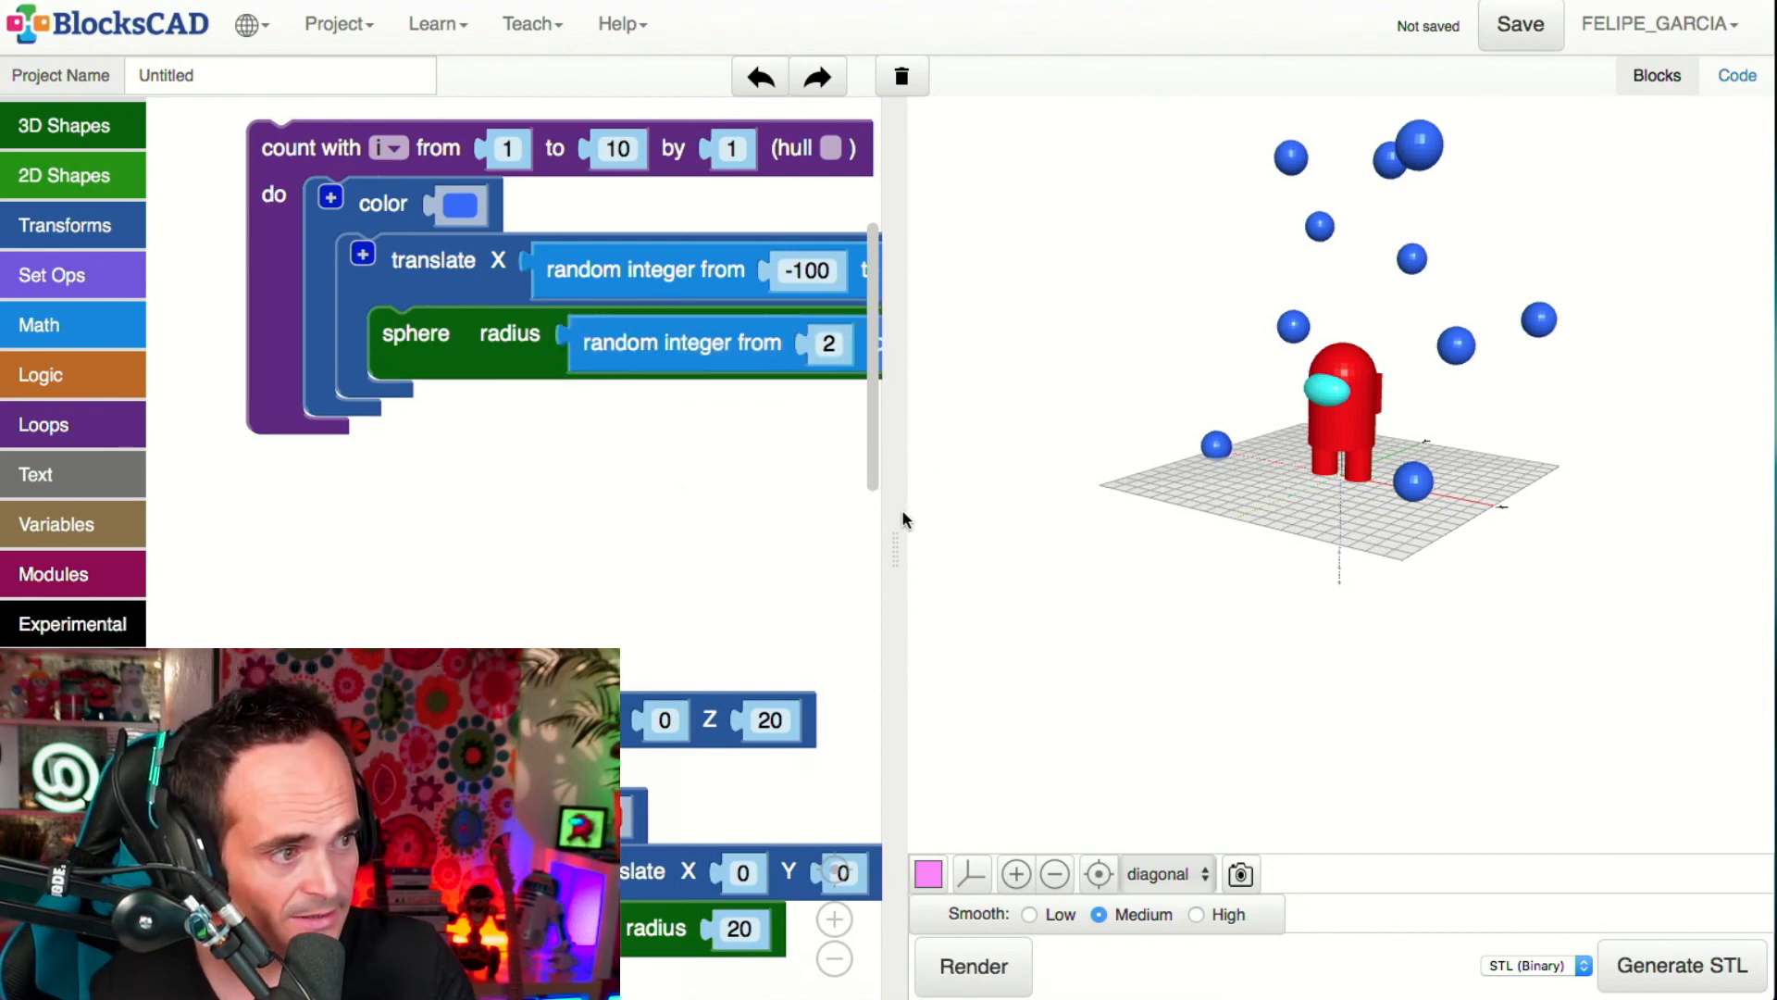
# - Widen the block workspace, render the model and examine the randomly sized spheres from another angle
pyautogui.moveTo(901, 518); pyautogui.dragTo(1037, 509)
pyautogui.click(1131, 957)
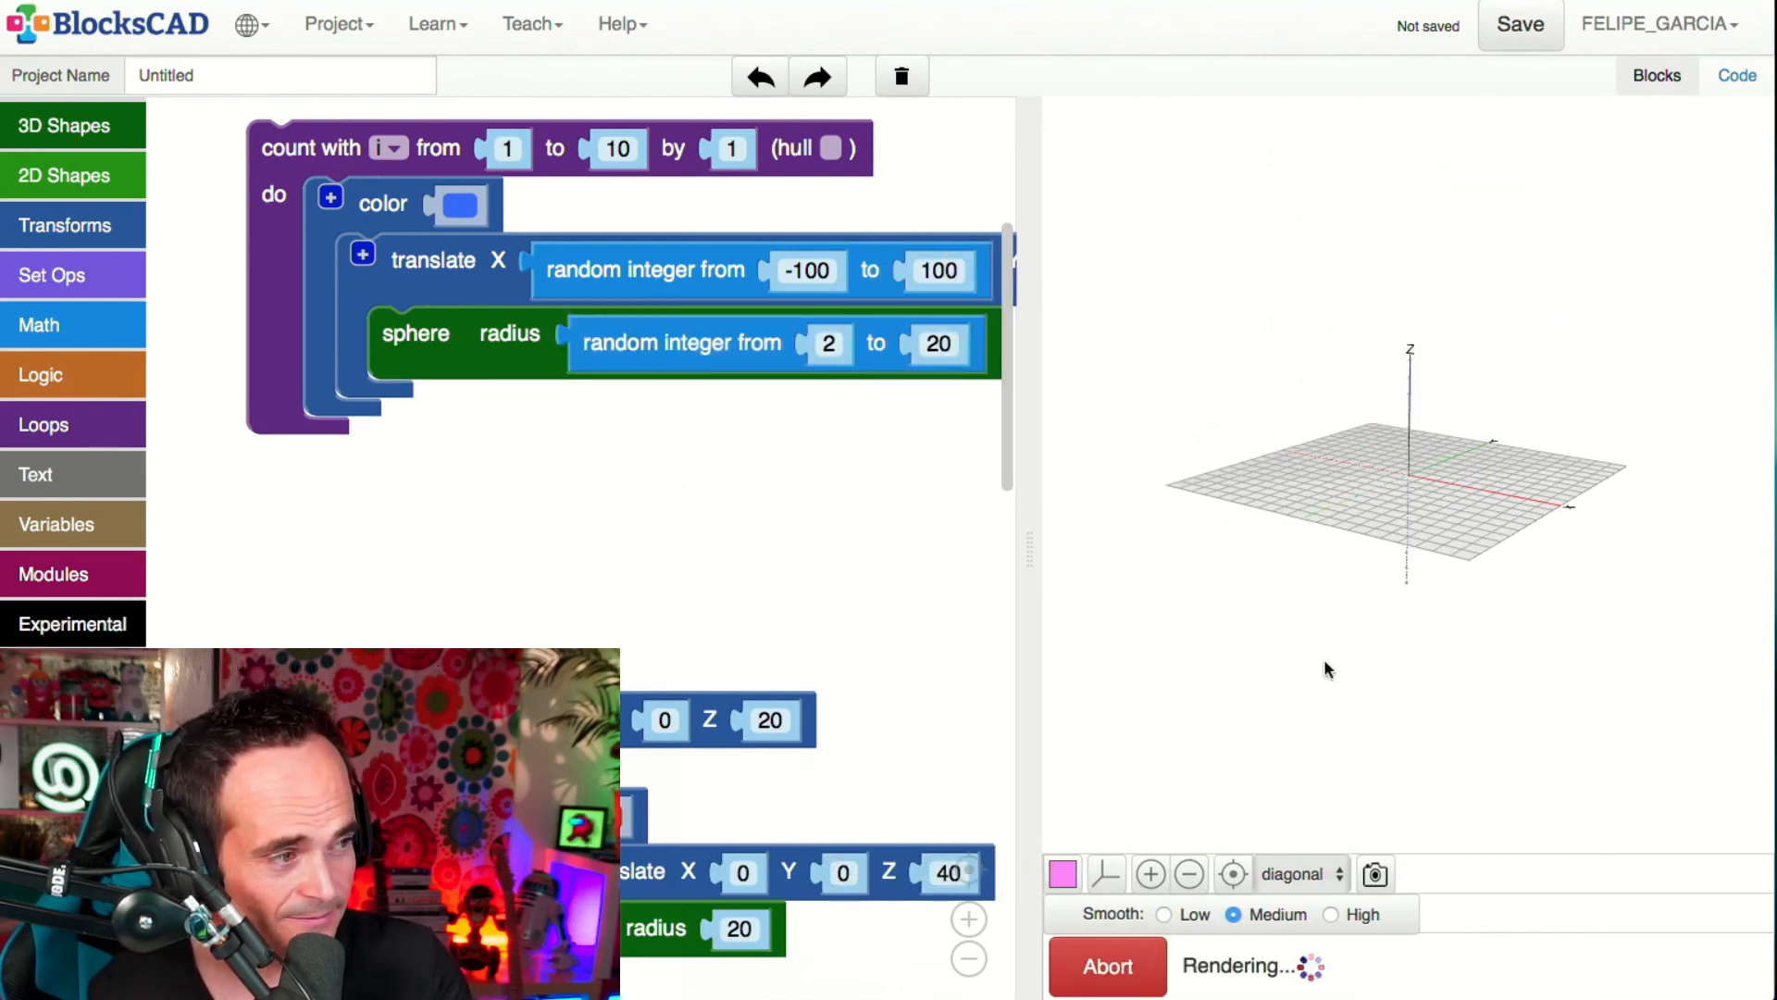
pyautogui.moveTo(1318, 658); pyautogui.dragTo(1408, 485)
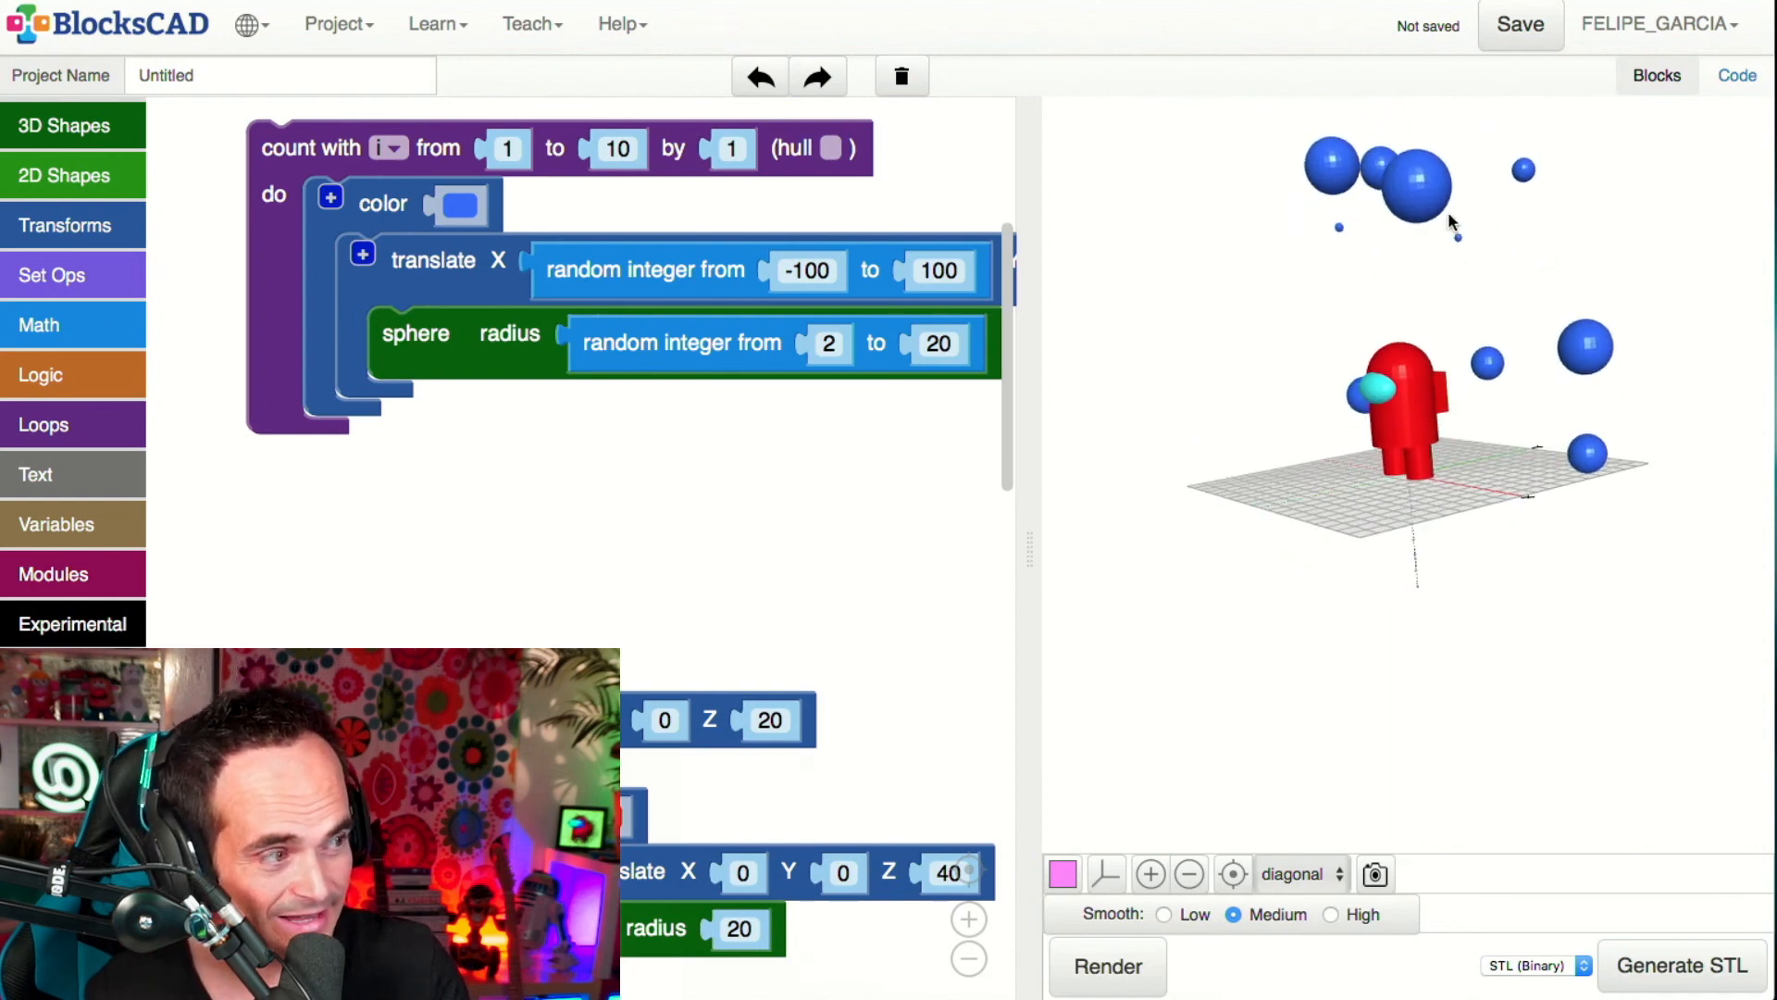
pyautogui.scroll(2, 1459, 259)
pyautogui.moveTo(1459, 259); pyautogui.dragTo(1447, 343)
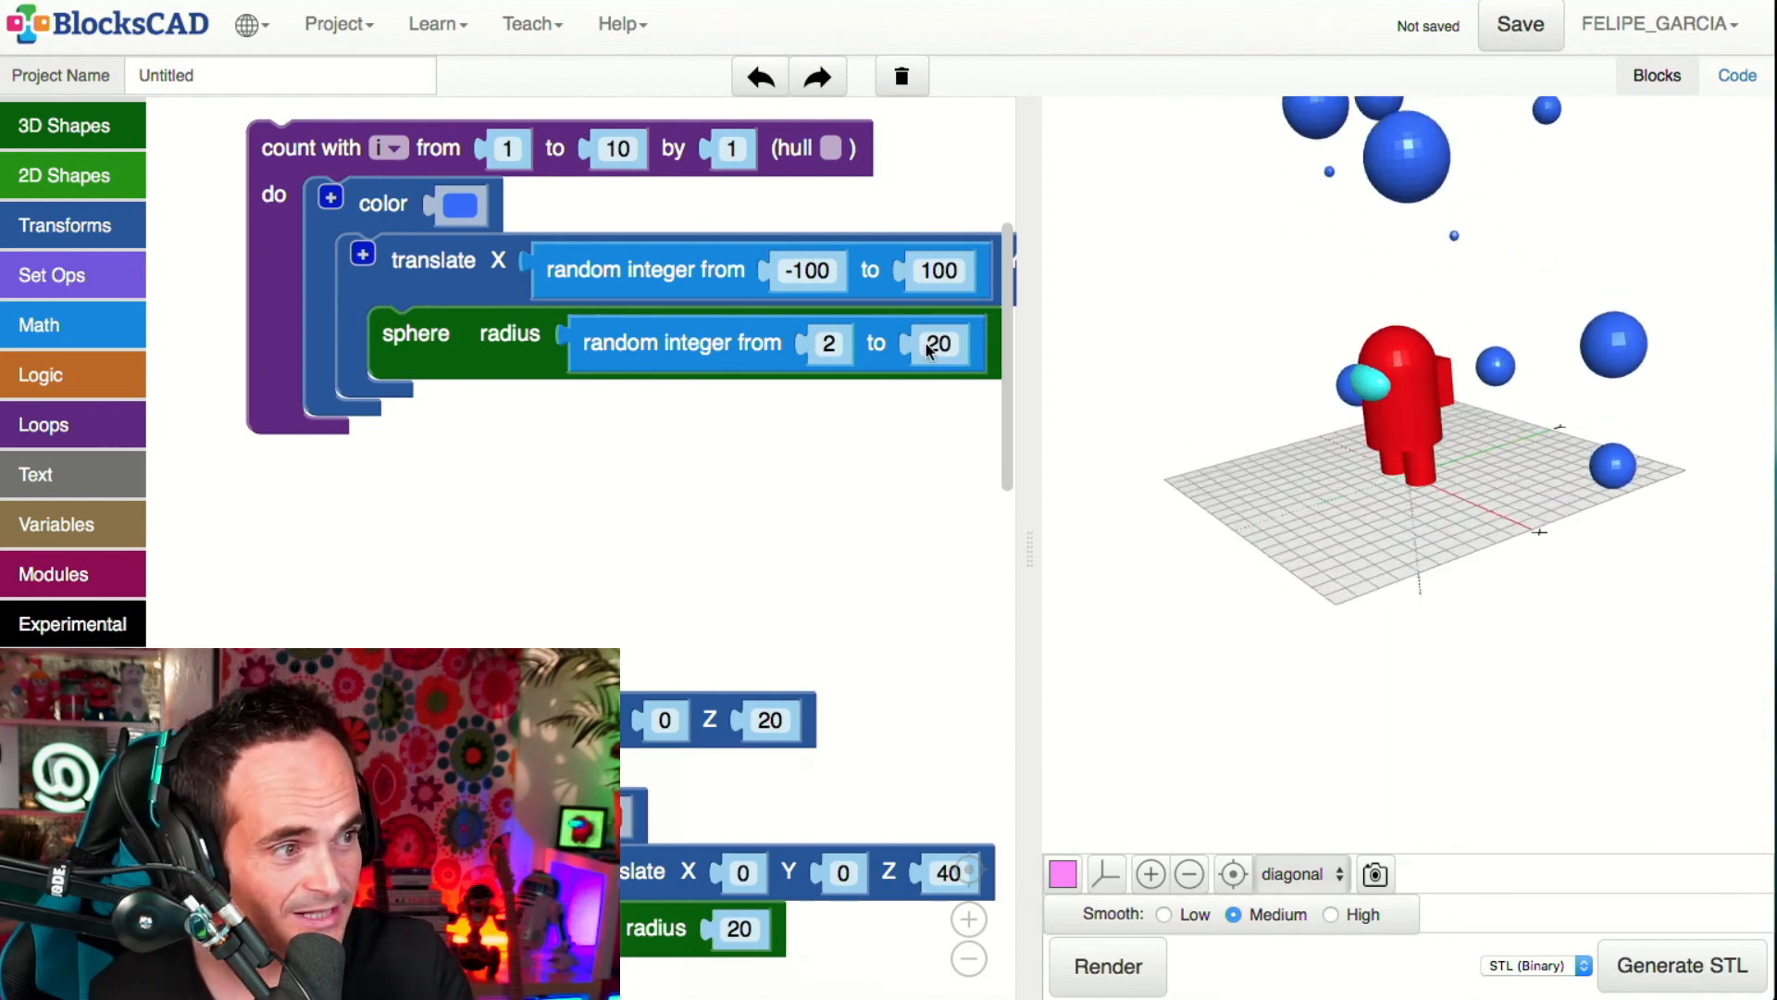
# - Set the lower limit of the sphere's random radius to 5 and render the model again
pyautogui.click(830, 340)
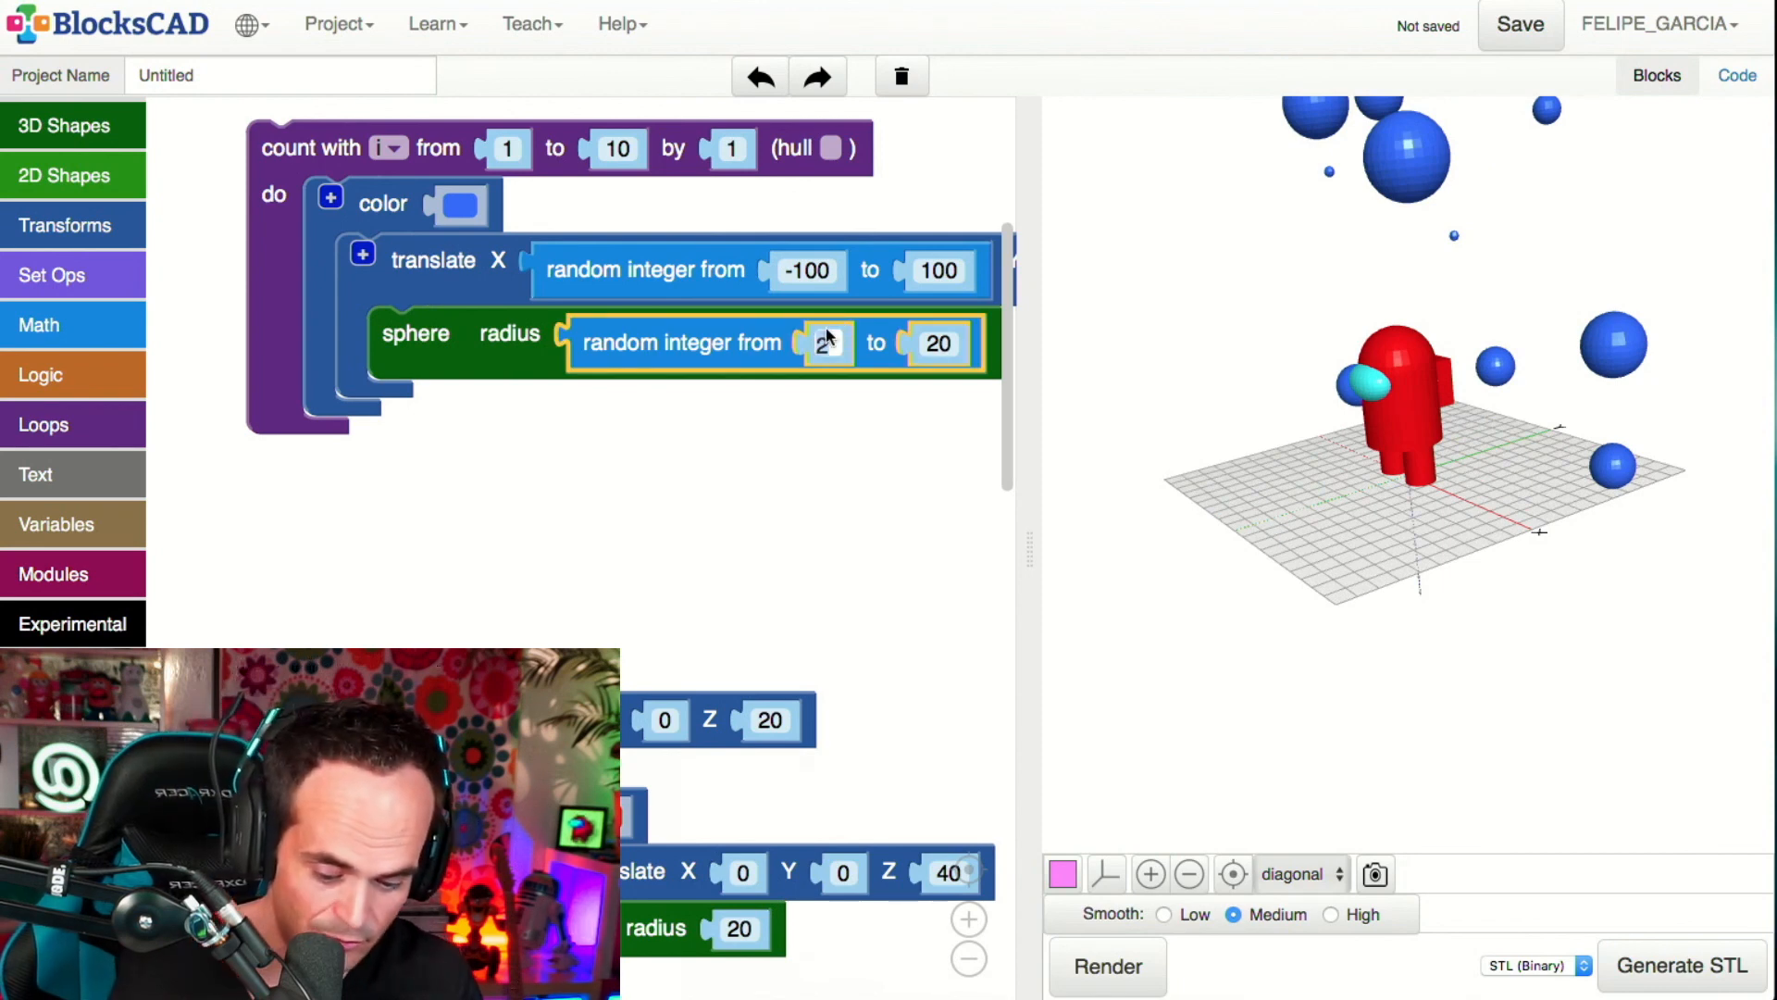
pyautogui.press('BackSpace')
pyautogui.write('5')
pyautogui.click(651, 497)
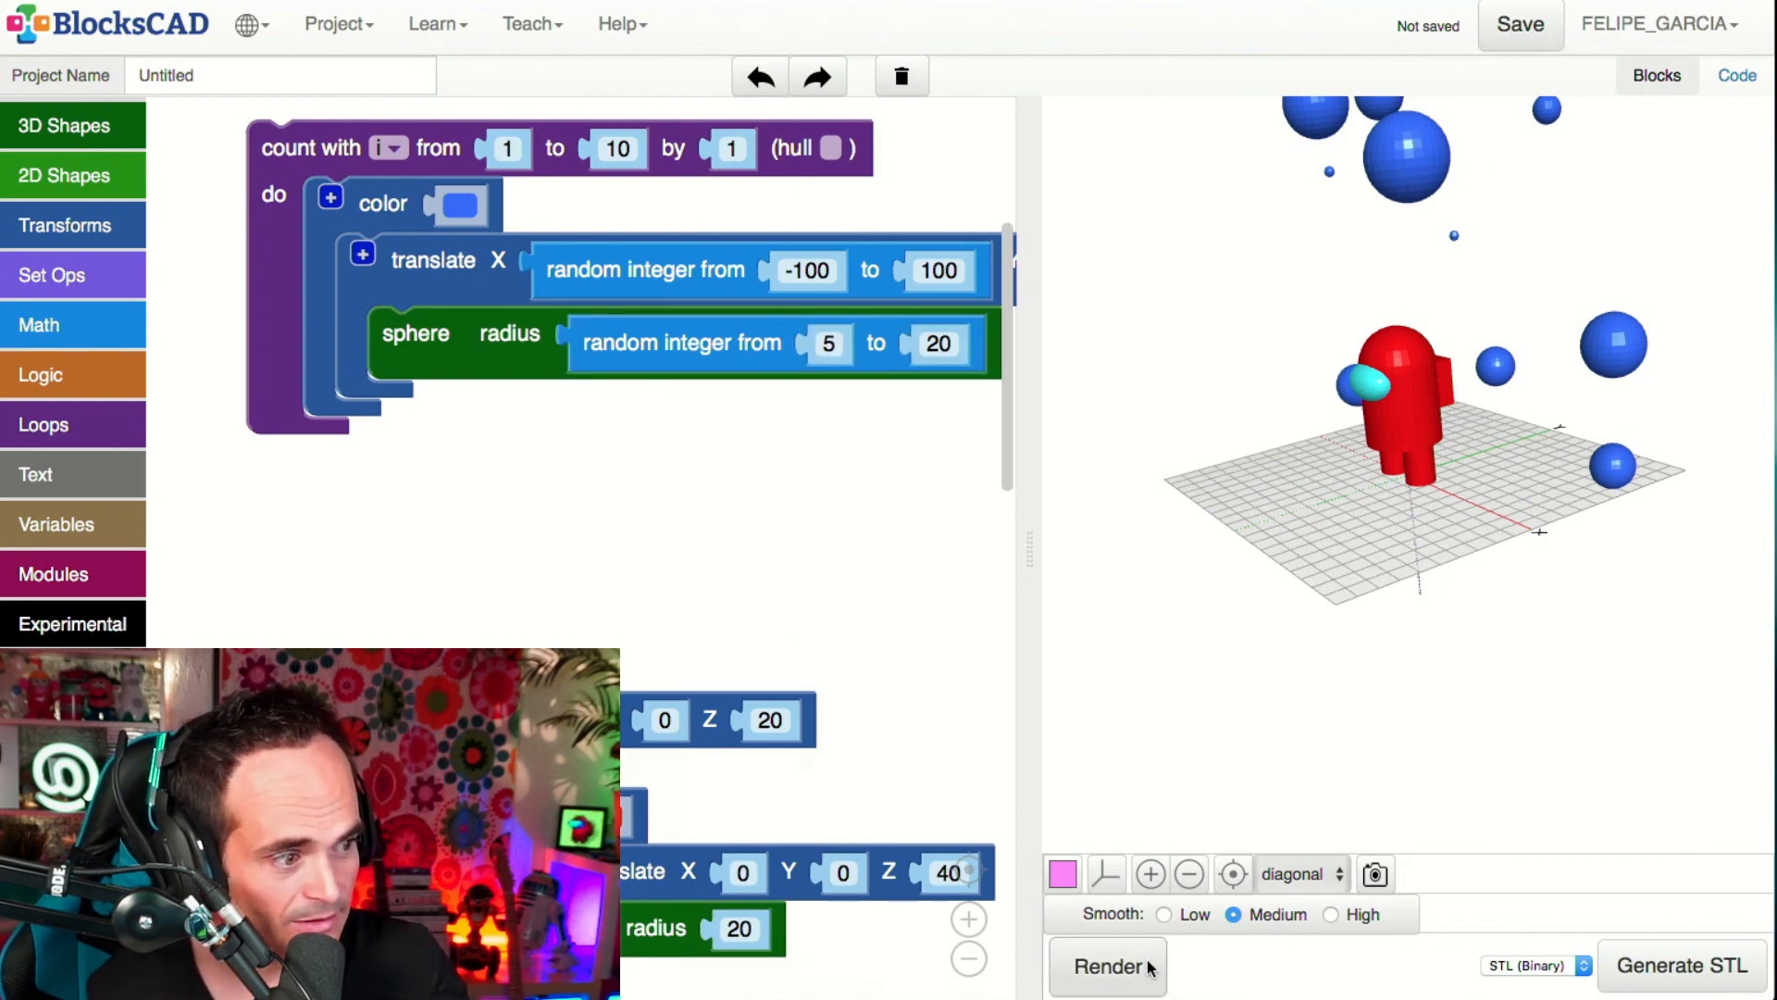
pyautogui.click(1108, 965)
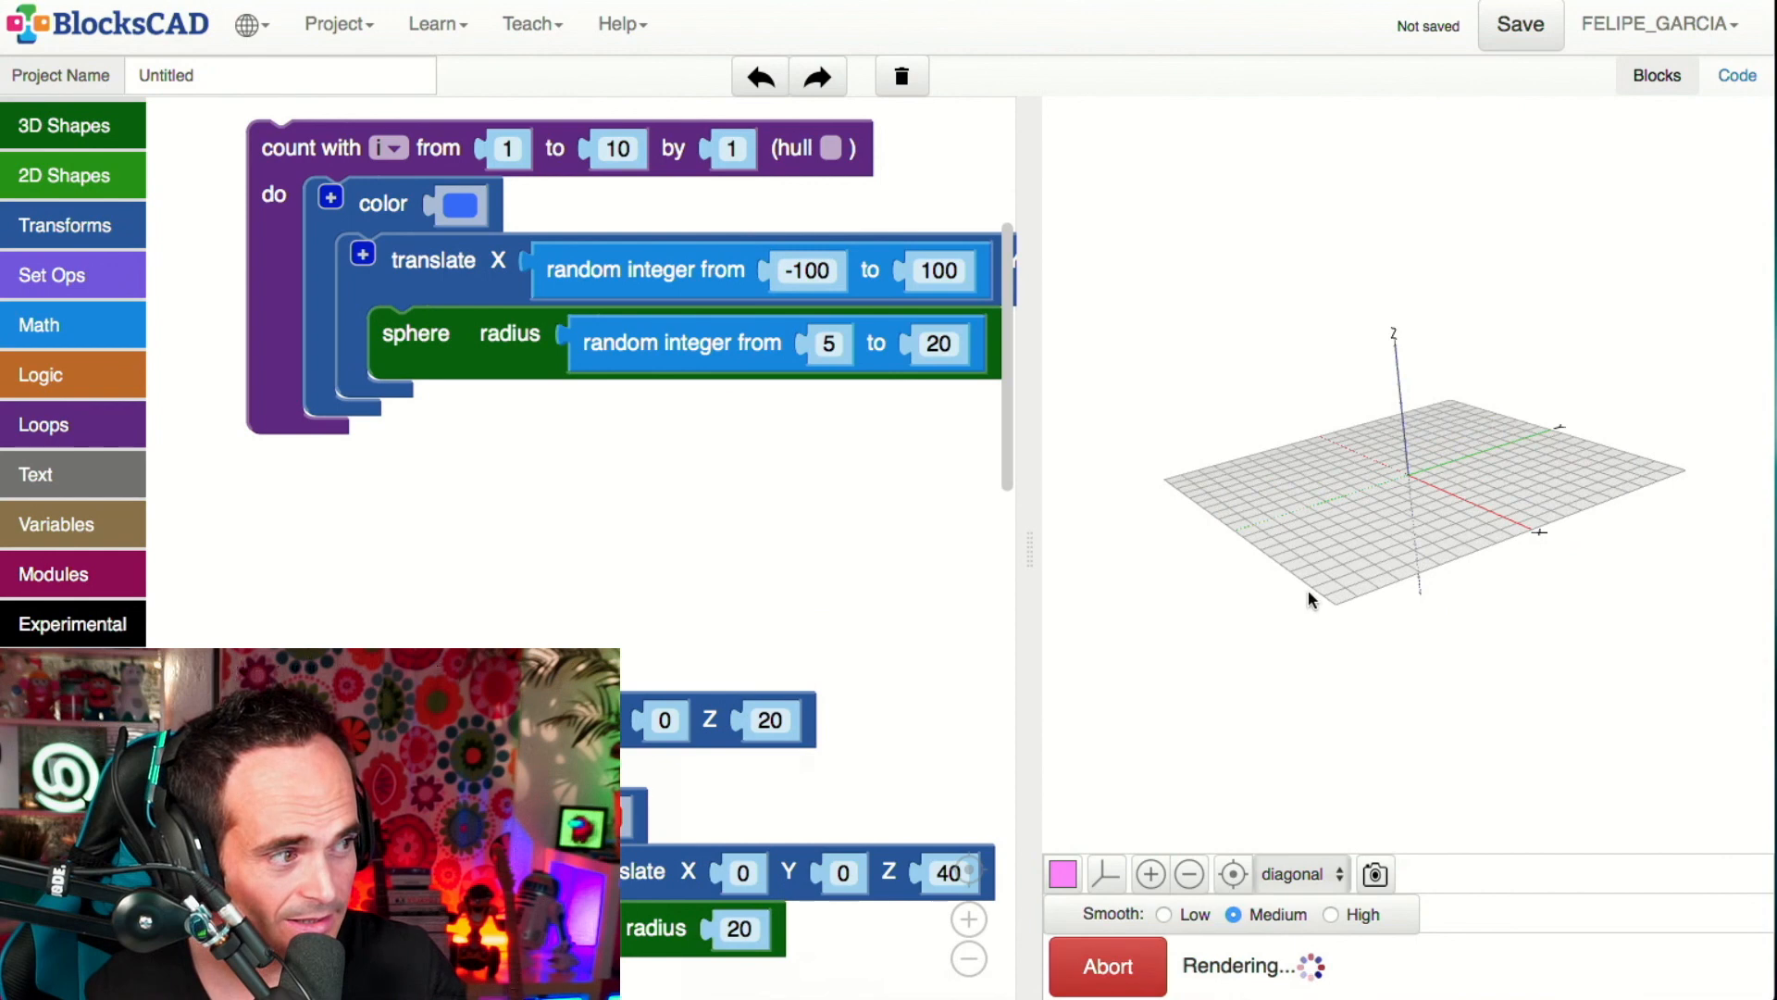
pyautogui.moveTo(1304, 569); pyautogui.dragTo(1495, 525)
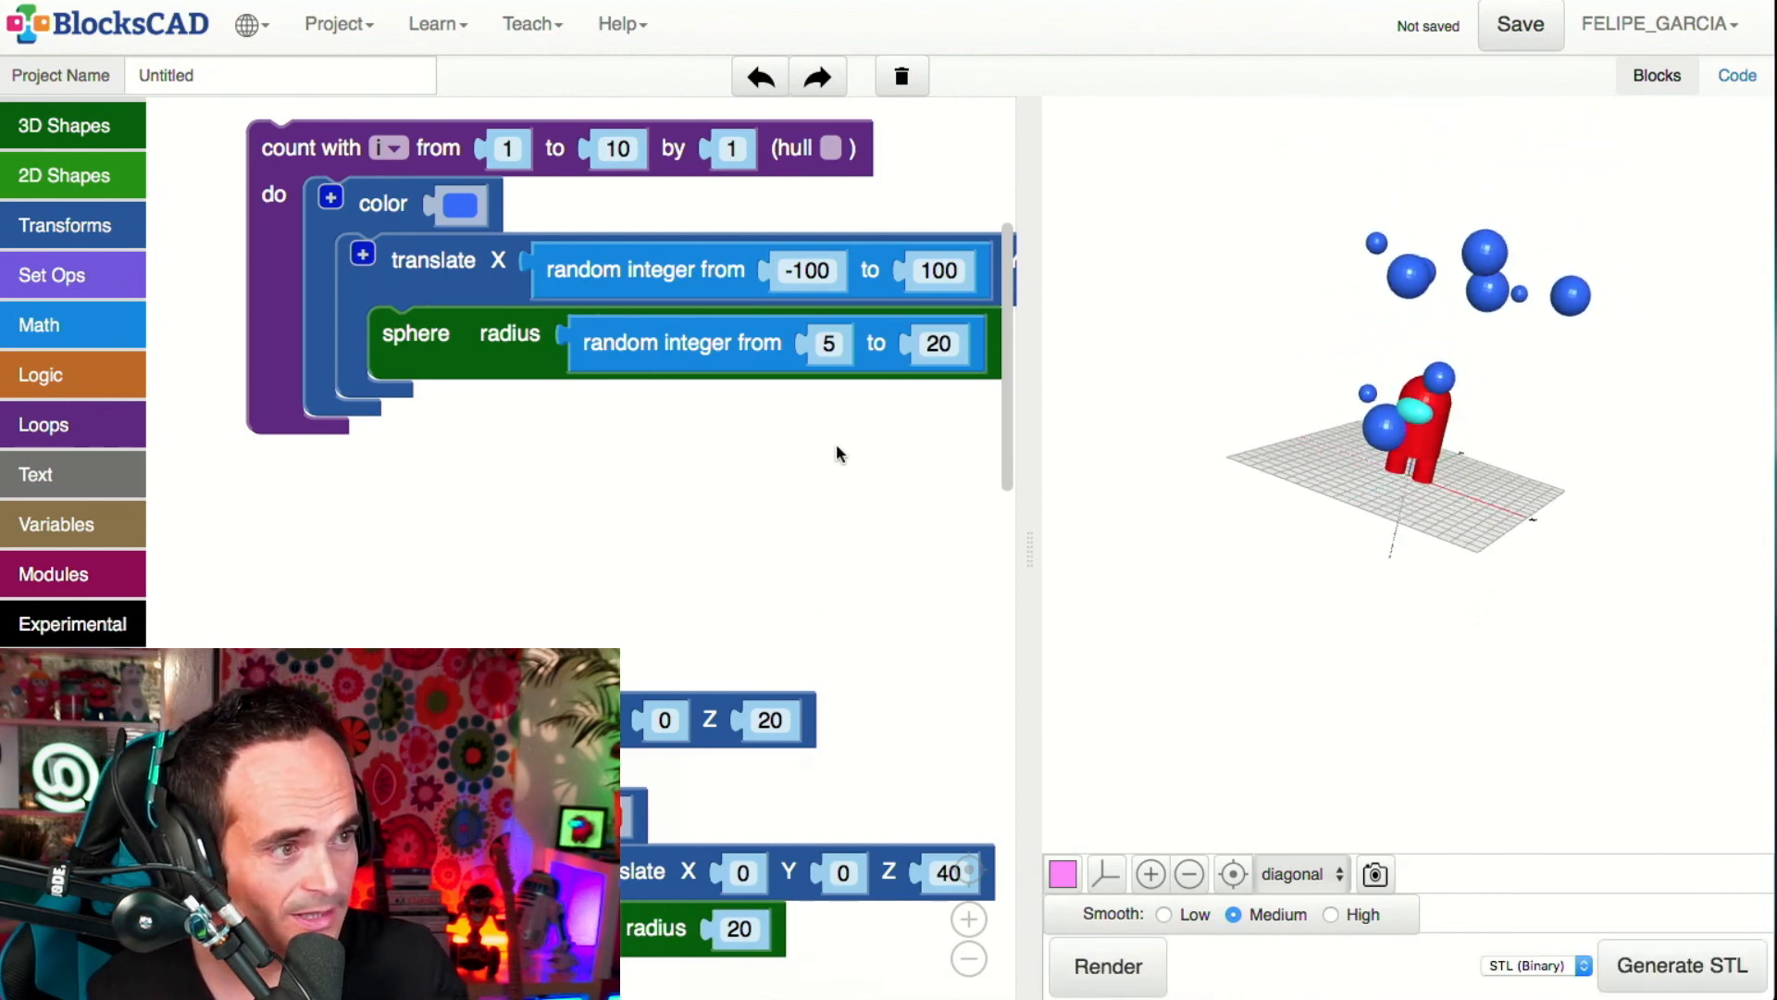
# - Set the loop's end count to 20 and render the model to view the additional spheres
pyautogui.scroll(3, 835, 442)
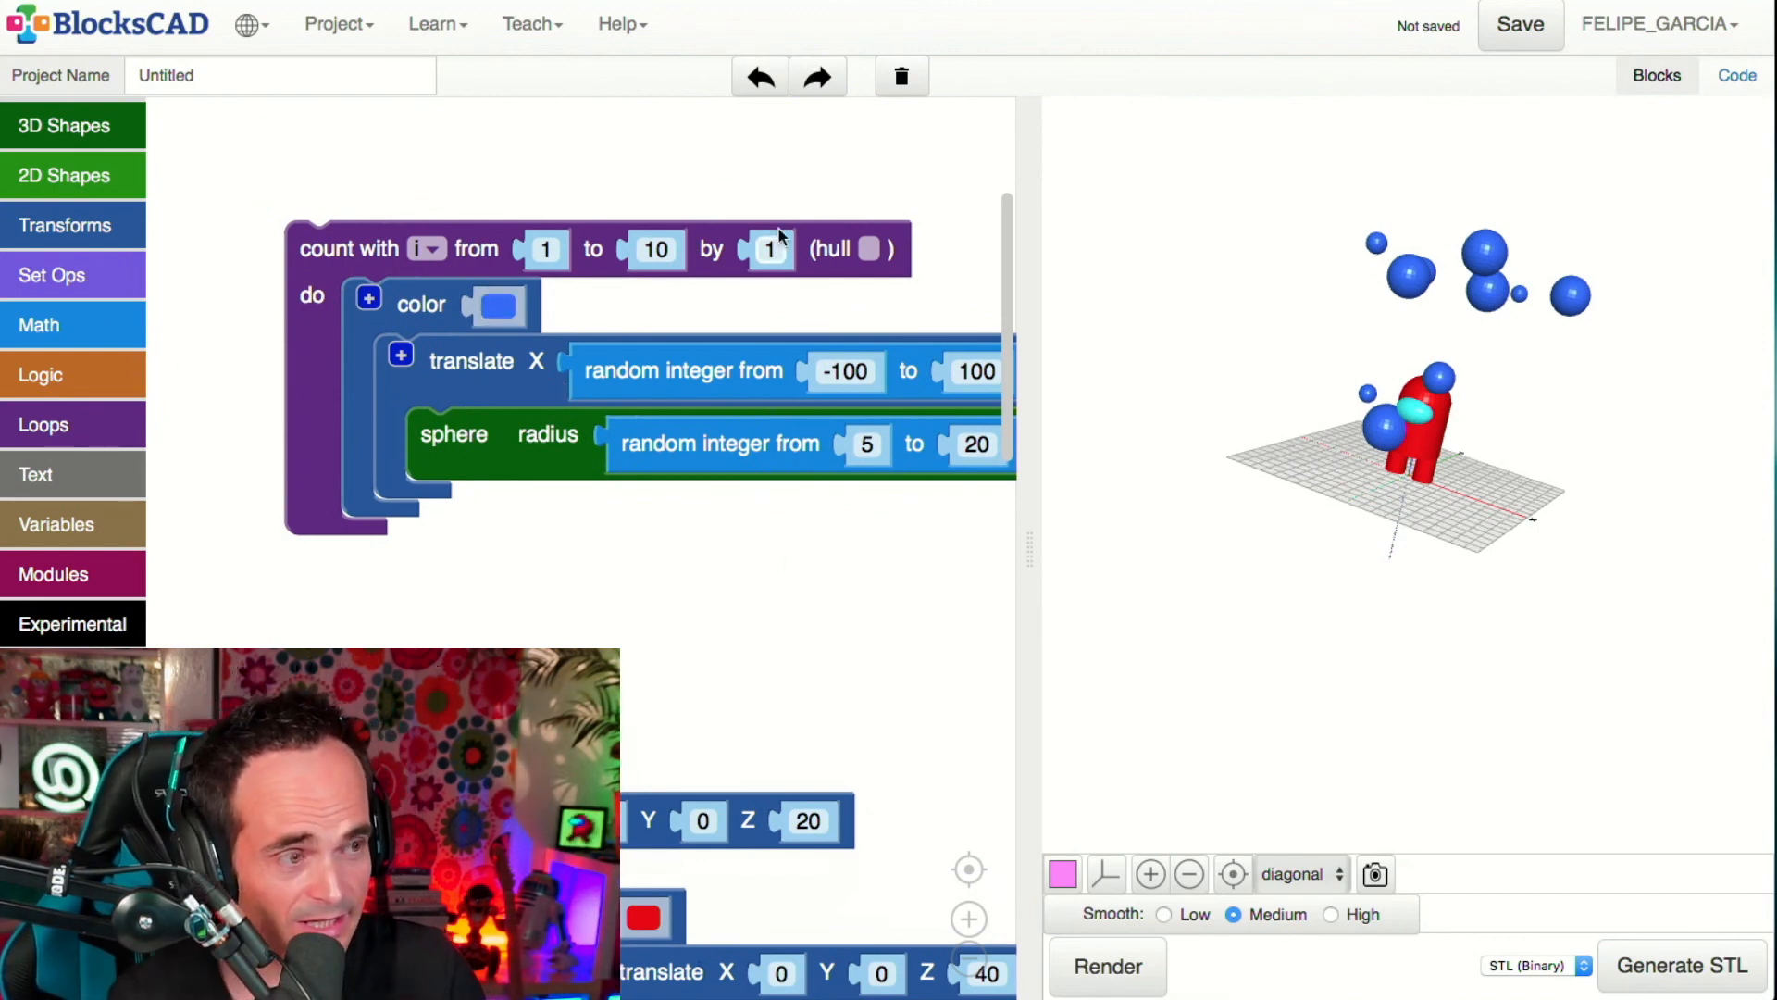
pyautogui.click(660, 231)
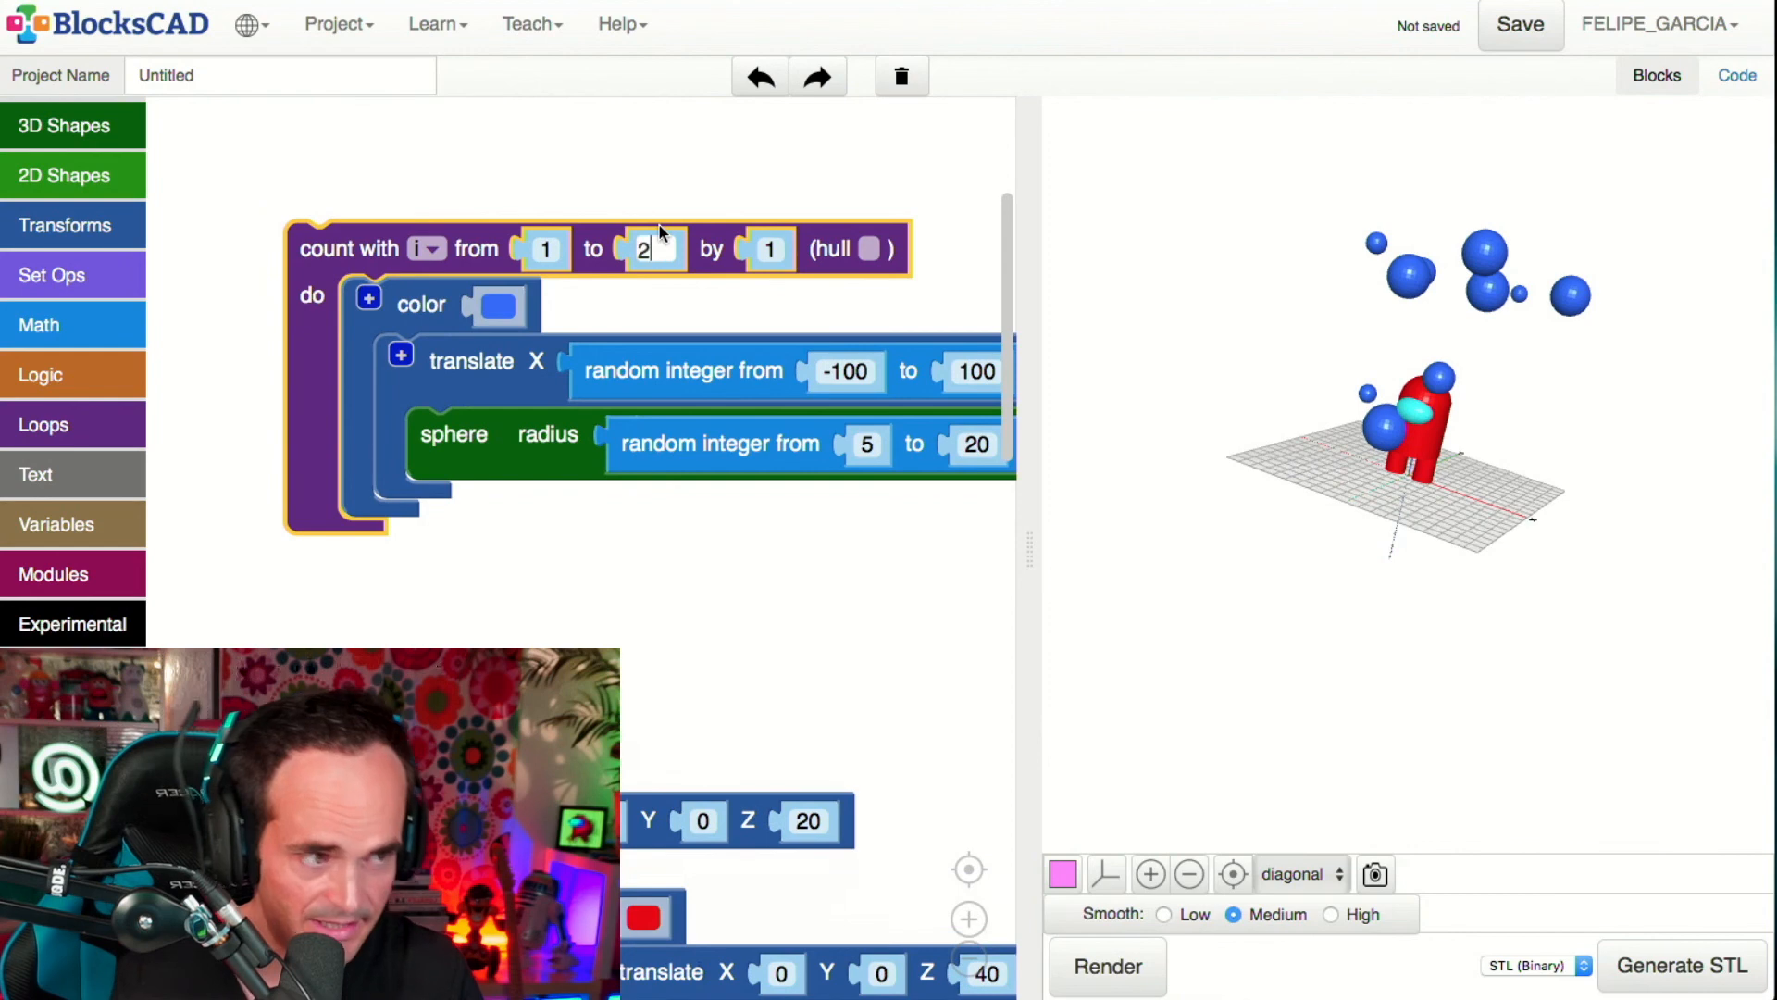
pyautogui.write('20')
pyautogui.click(771, 746)
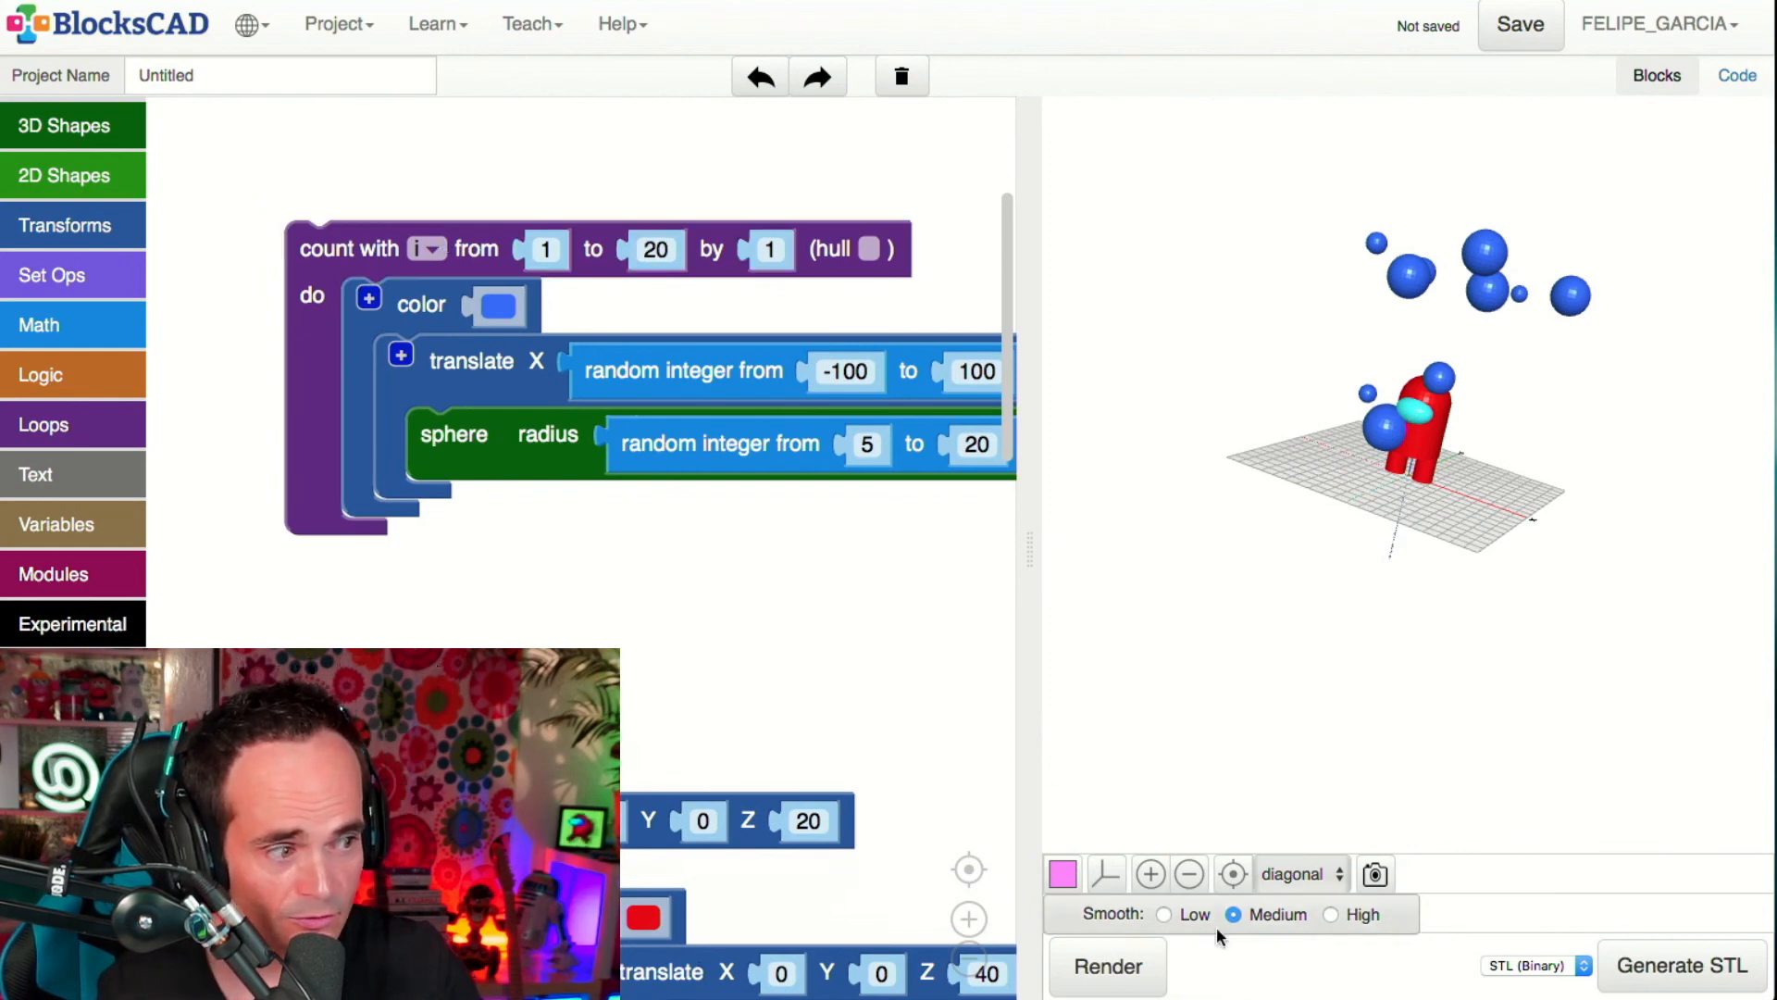
pyautogui.click(1083, 964)
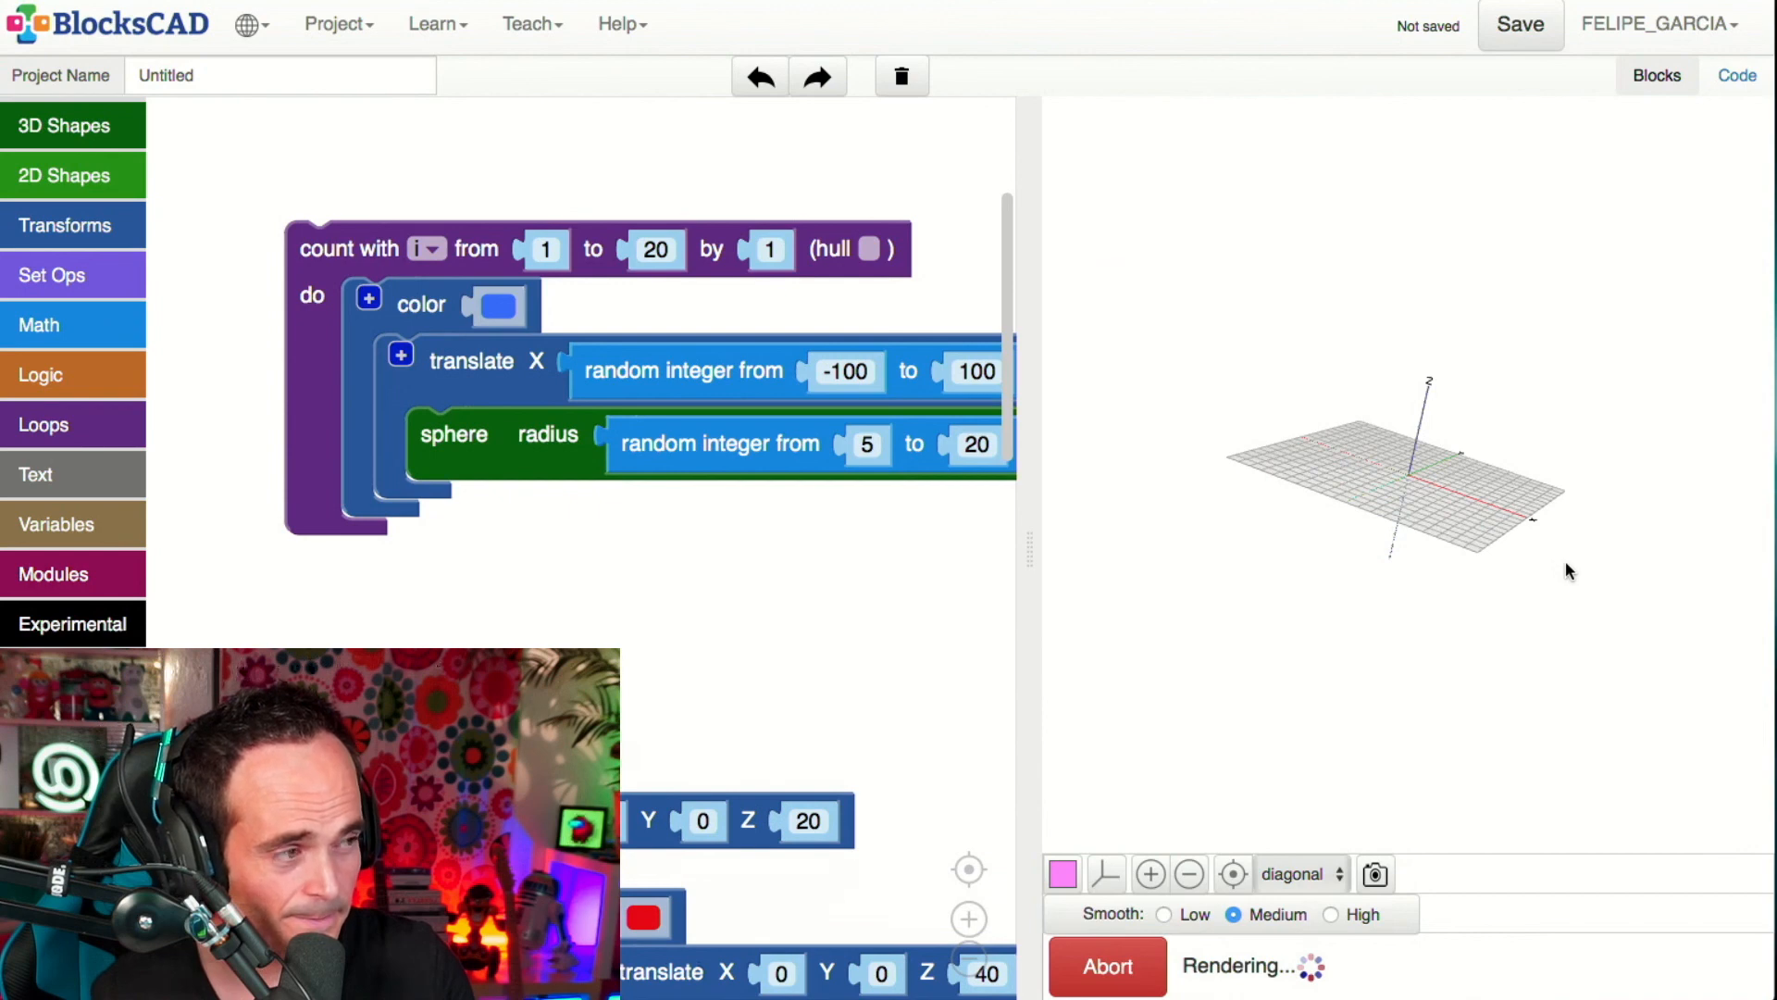
pyautogui.moveTo(1564, 561); pyautogui.dragTo(1287, 642)
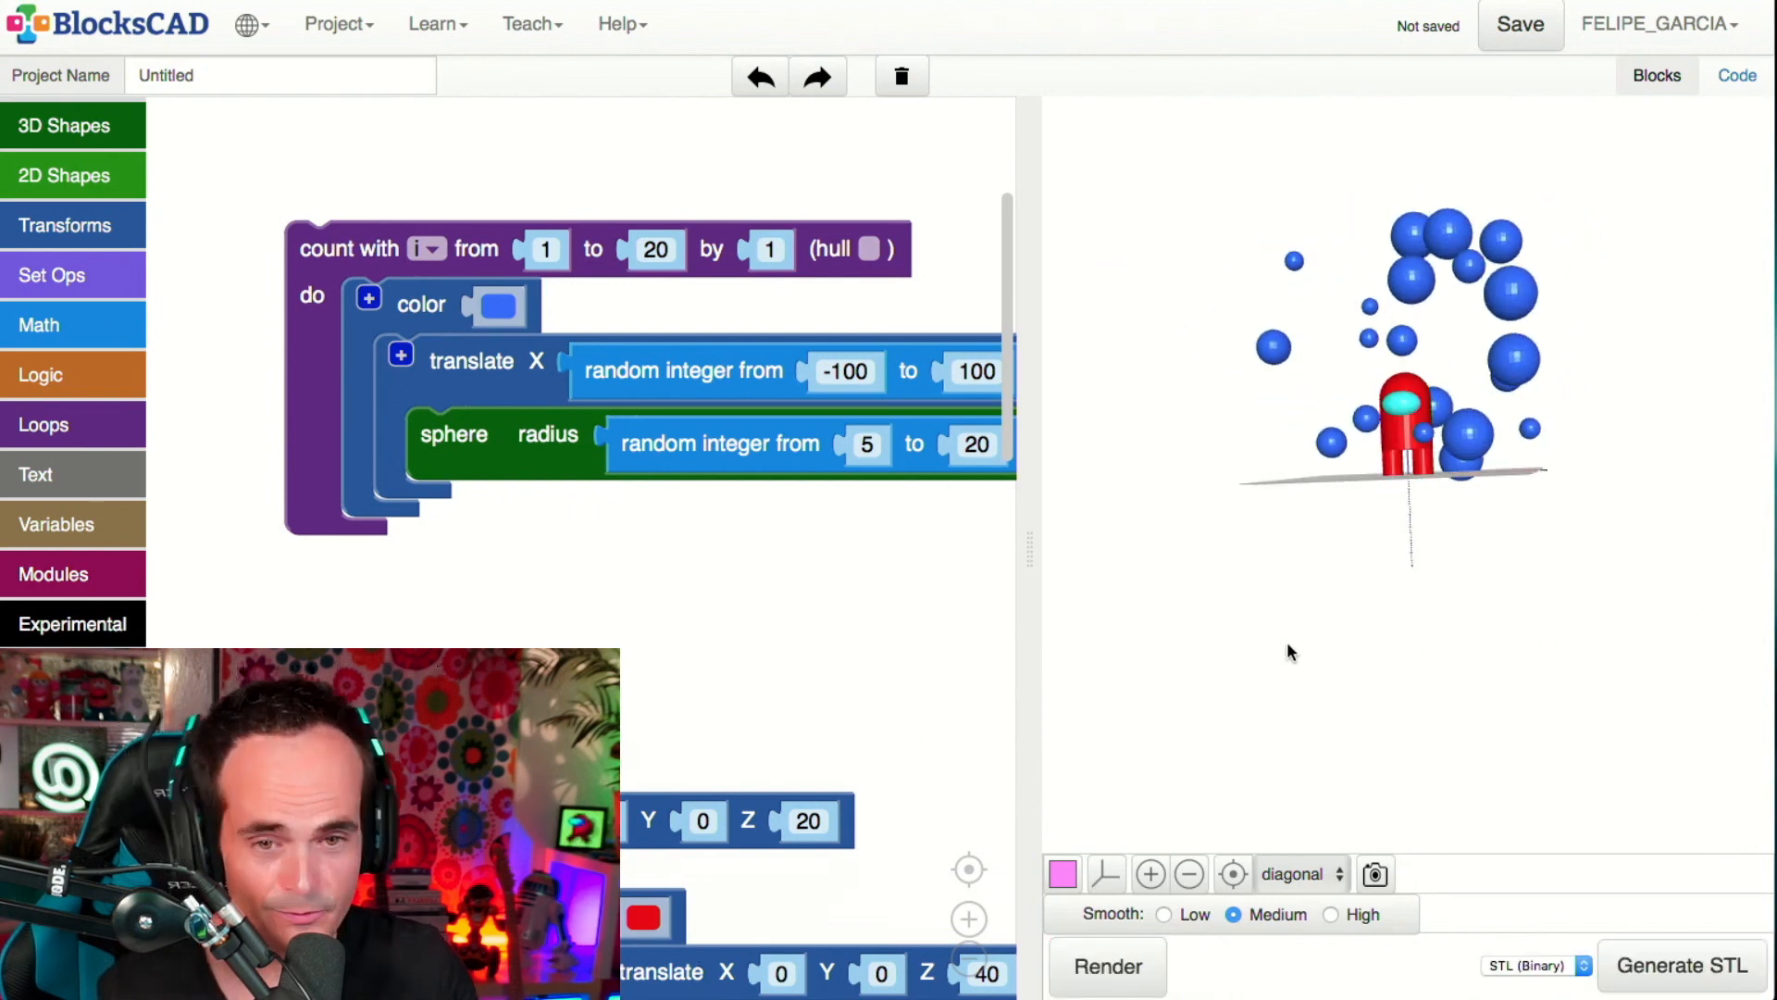
pyautogui.moveTo(1353, 579); pyautogui.dragTo(1476, 672)
pyautogui.scroll(3, 1459, 658)
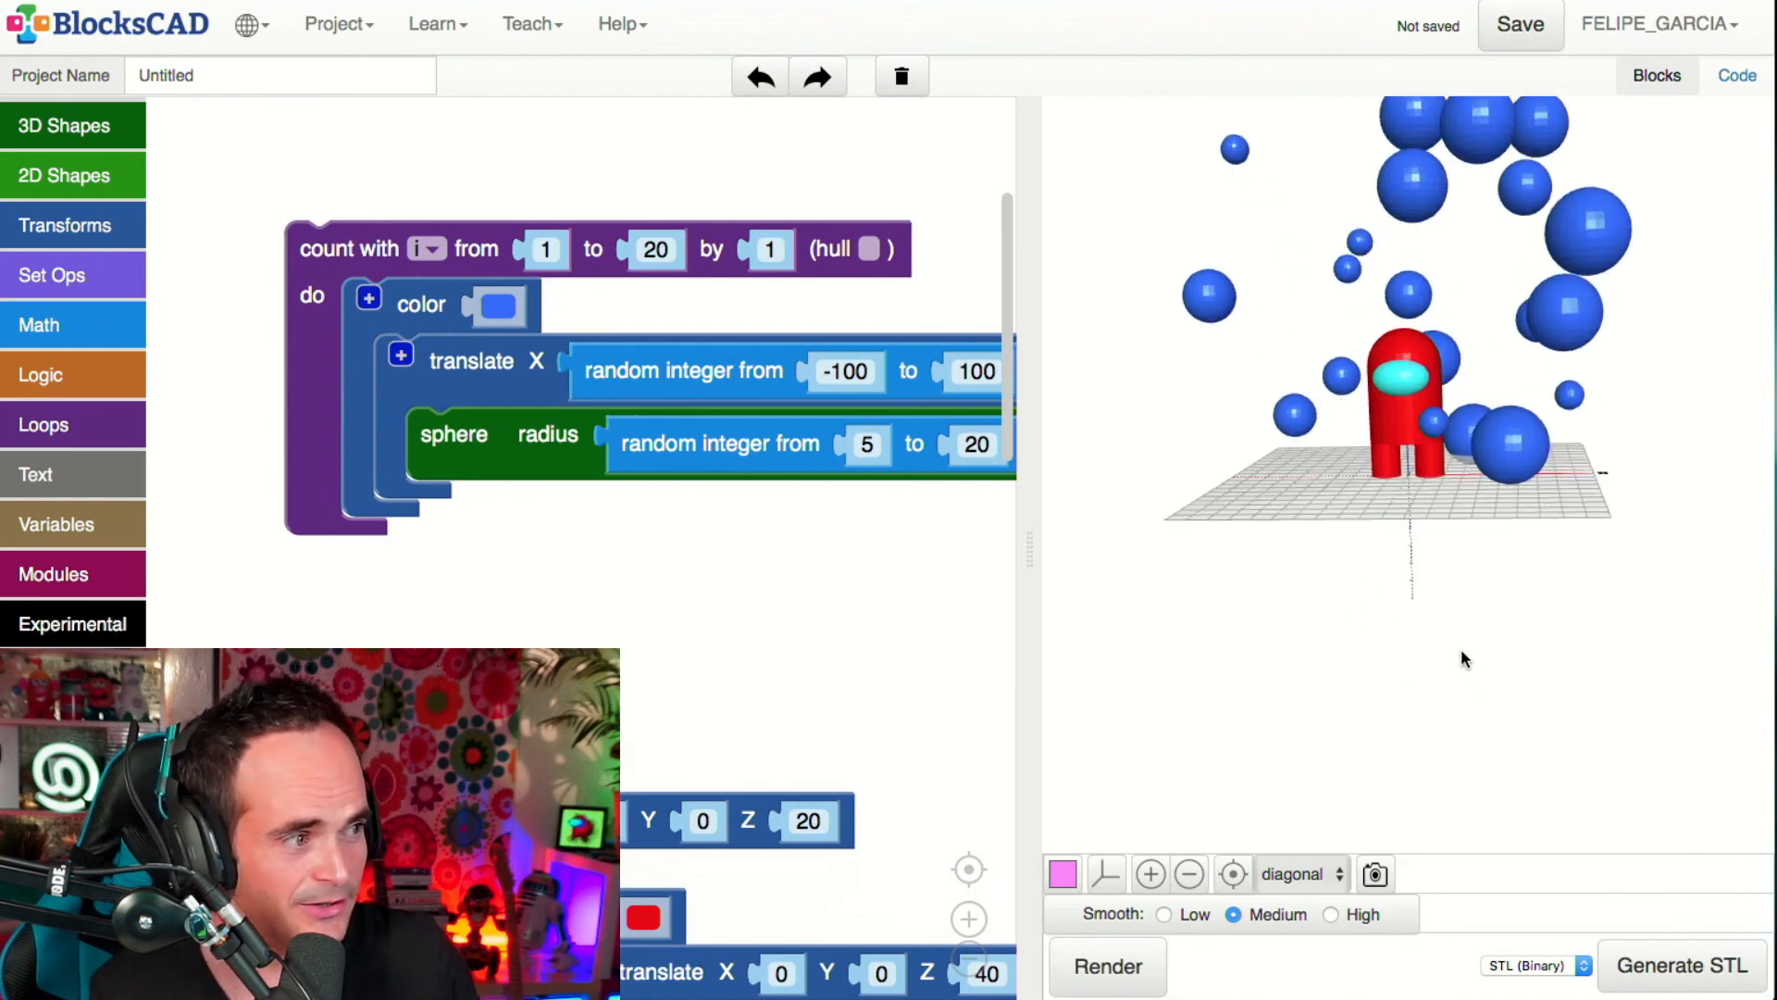
# - Set the render smoothness to High, render the model and view the result up close
pyautogui.click(1329, 915)
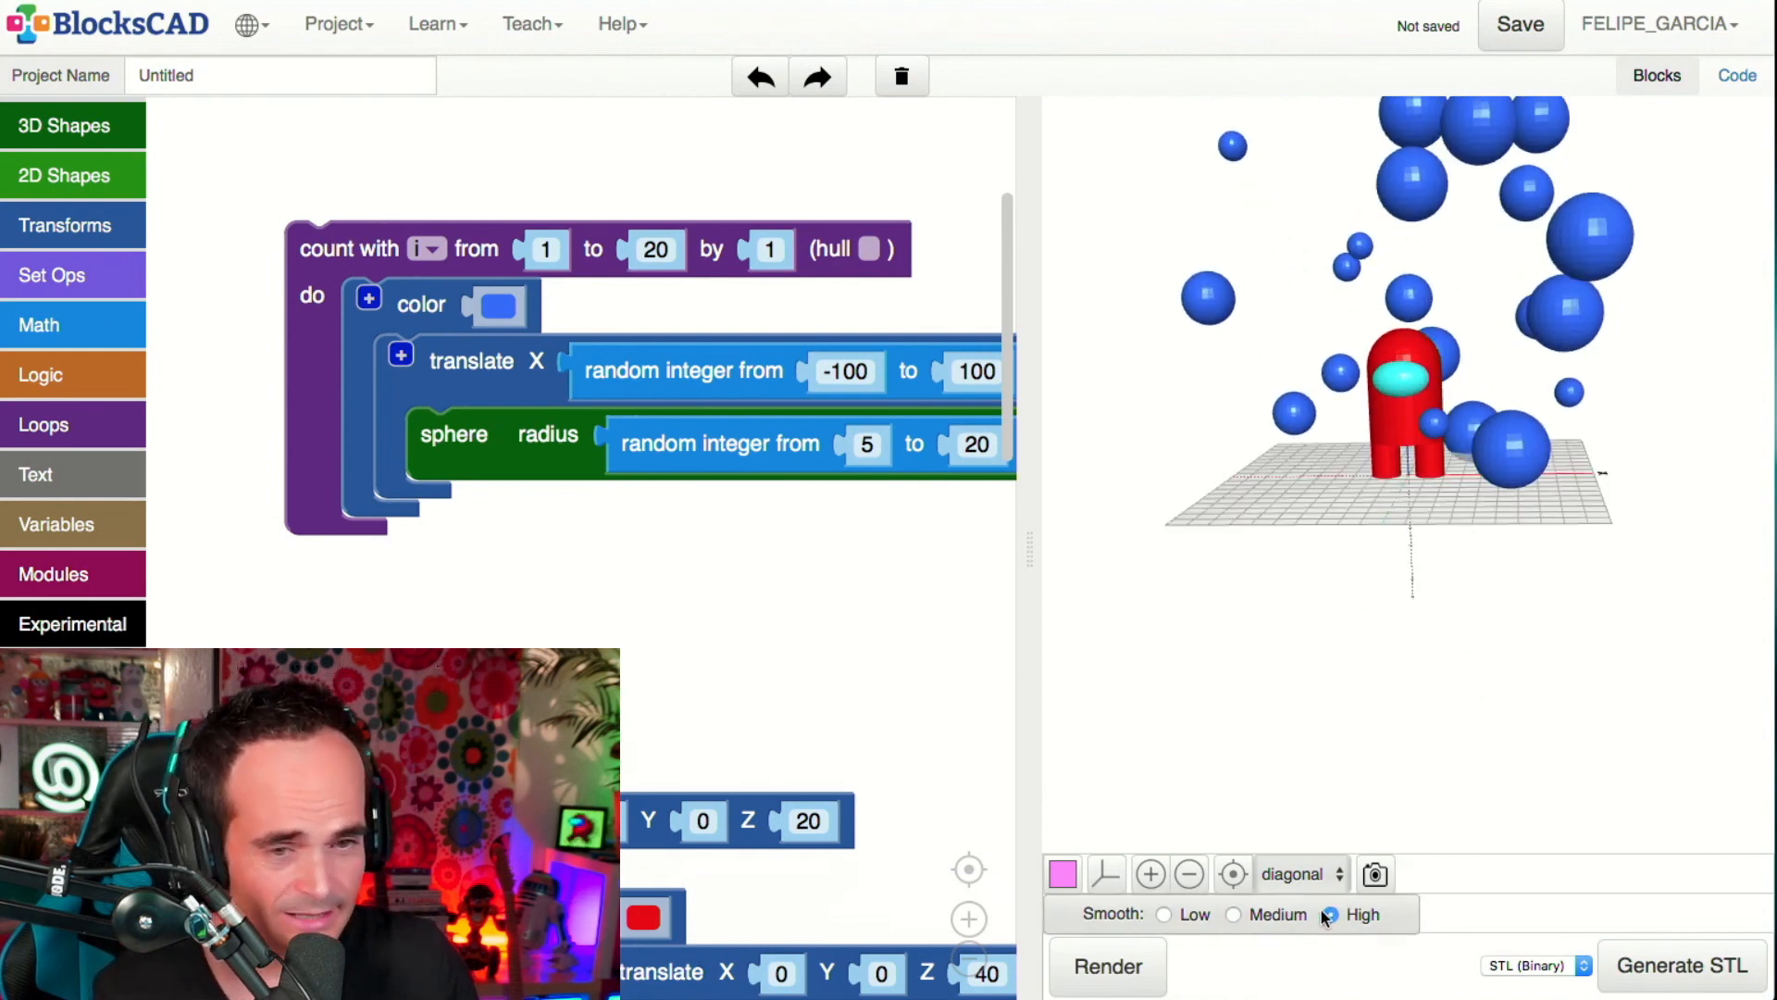
pyautogui.click(1122, 958)
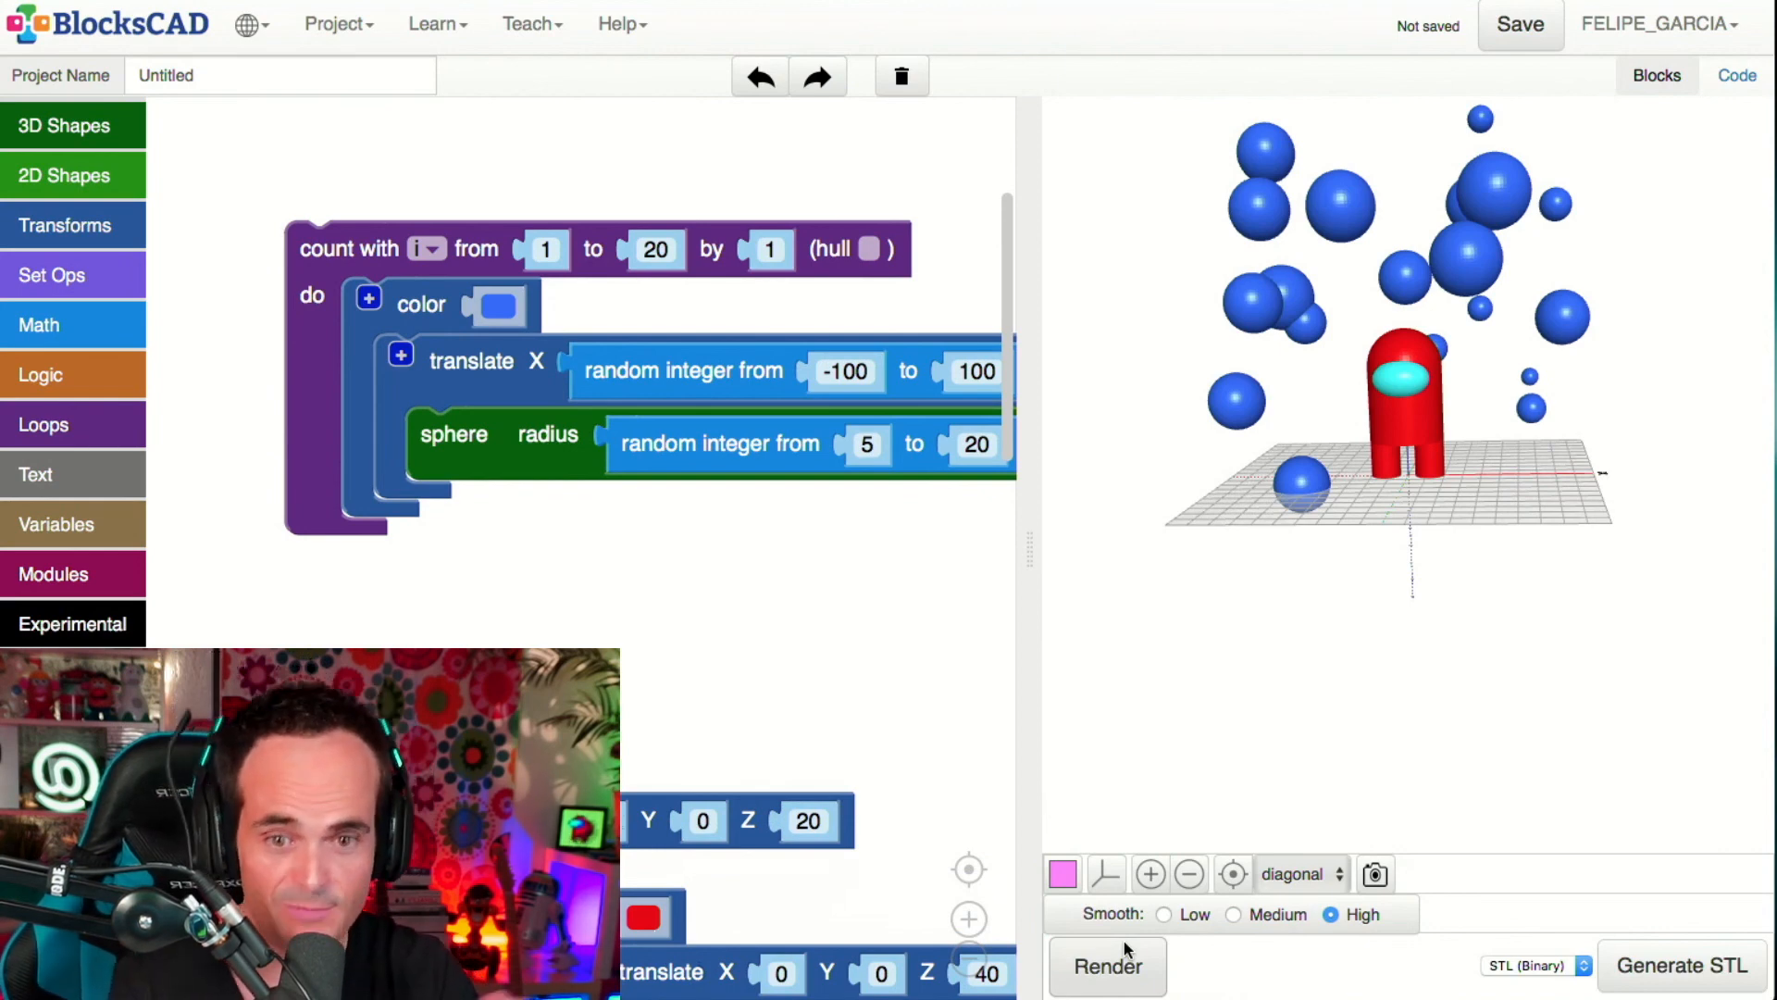
pyautogui.click(1121, 957)
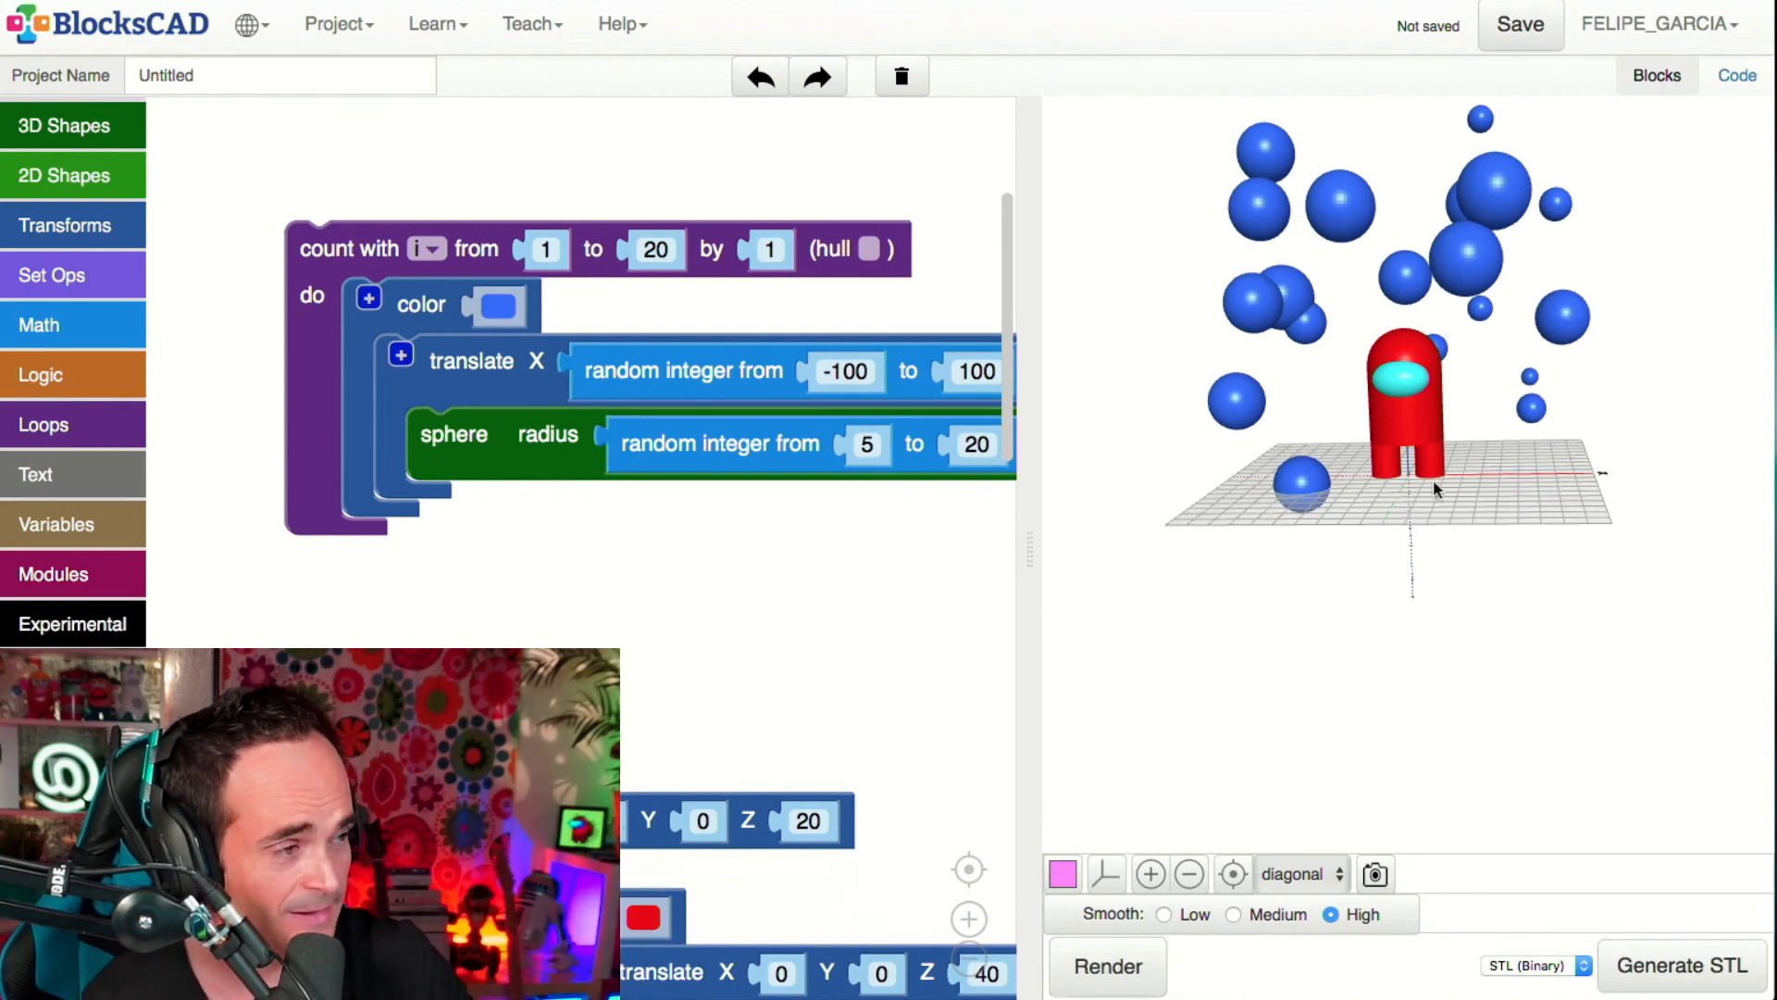
pyautogui.scroll(4, 1351, 648)
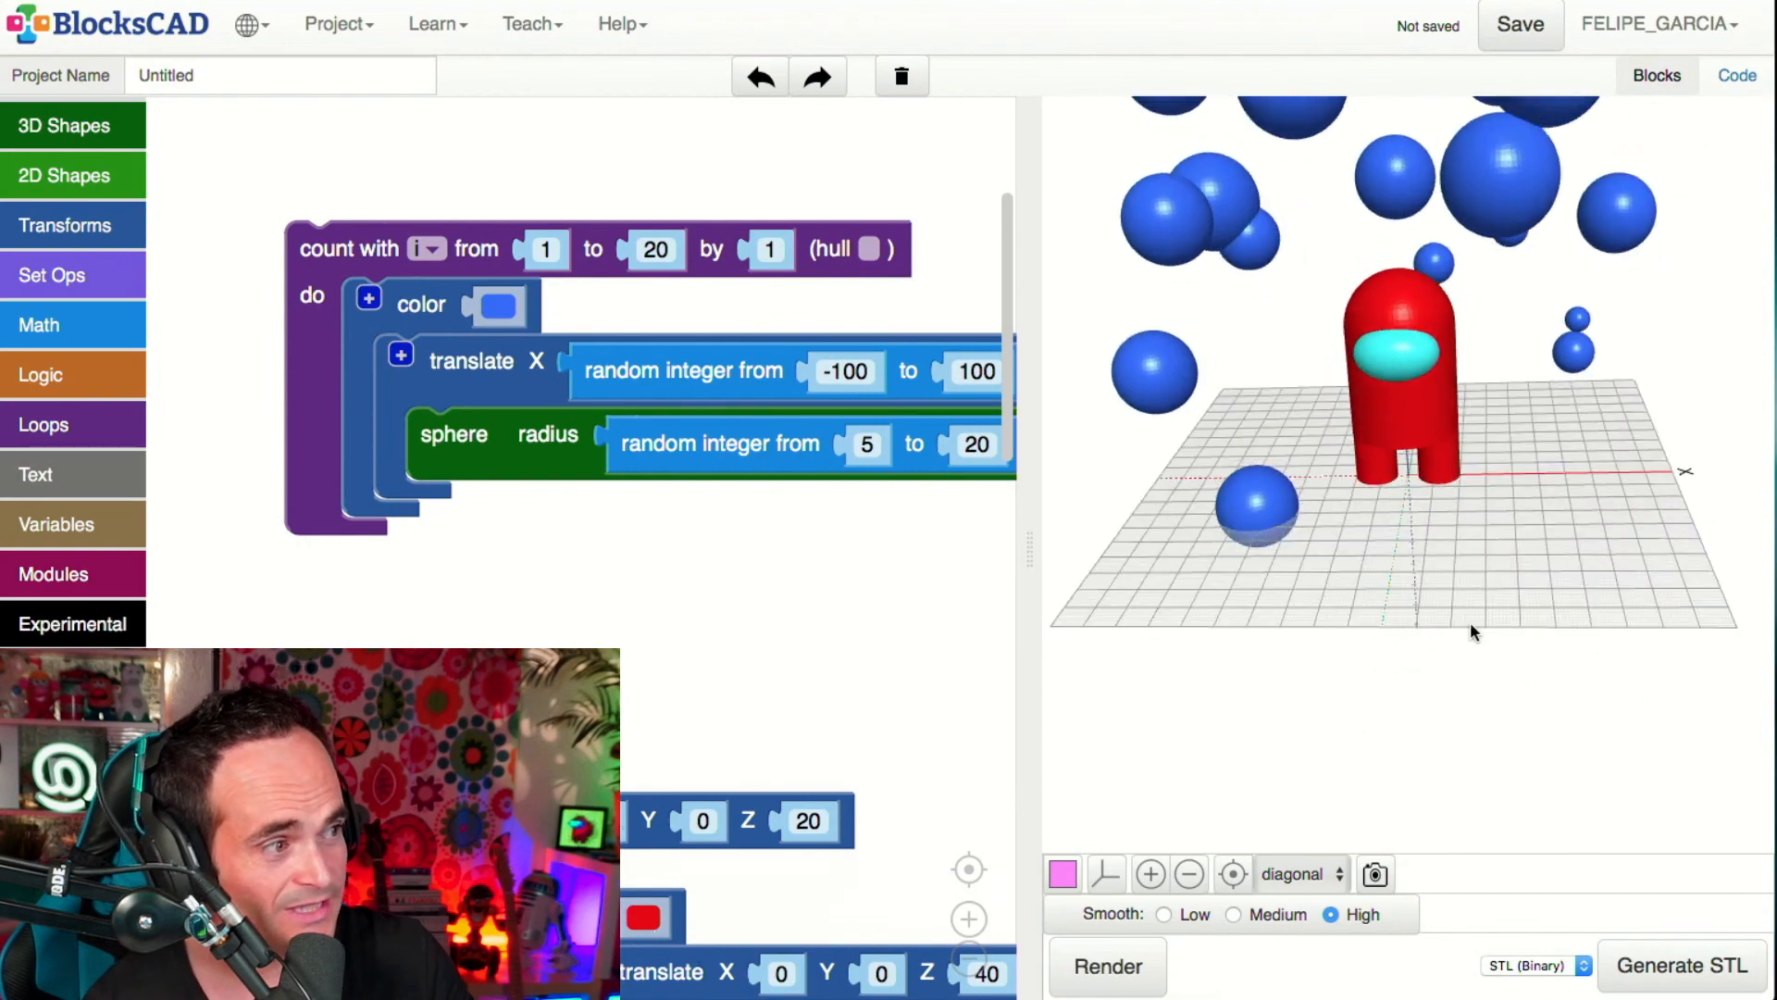